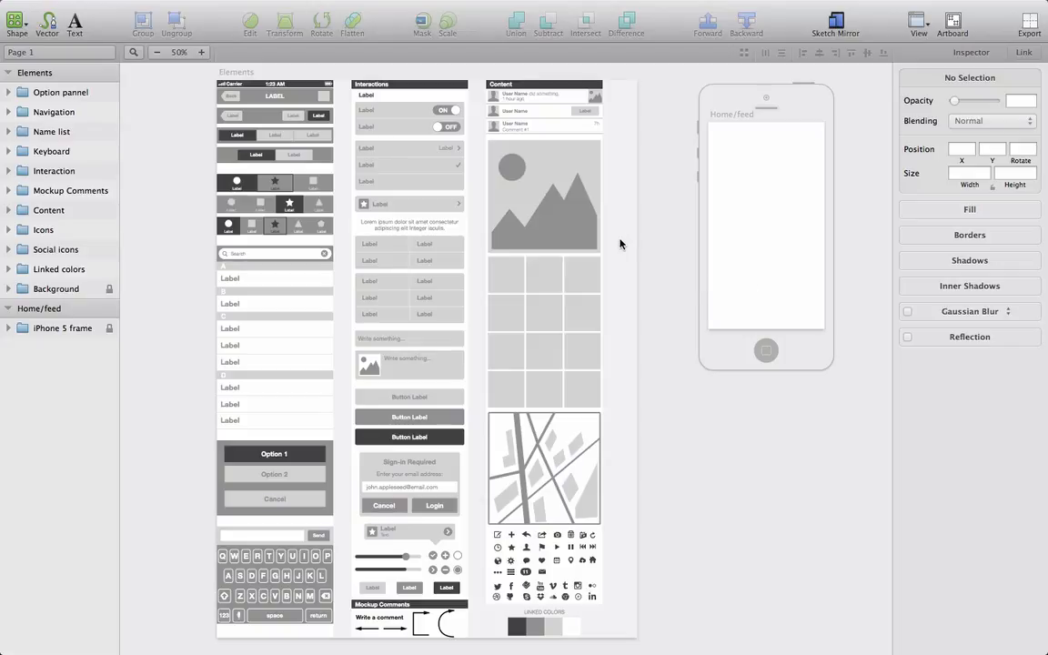
- Examine the Elements library artboard and the empty Home/feed iPhone artboard, comparing their layers and sizes
click(71, 71)
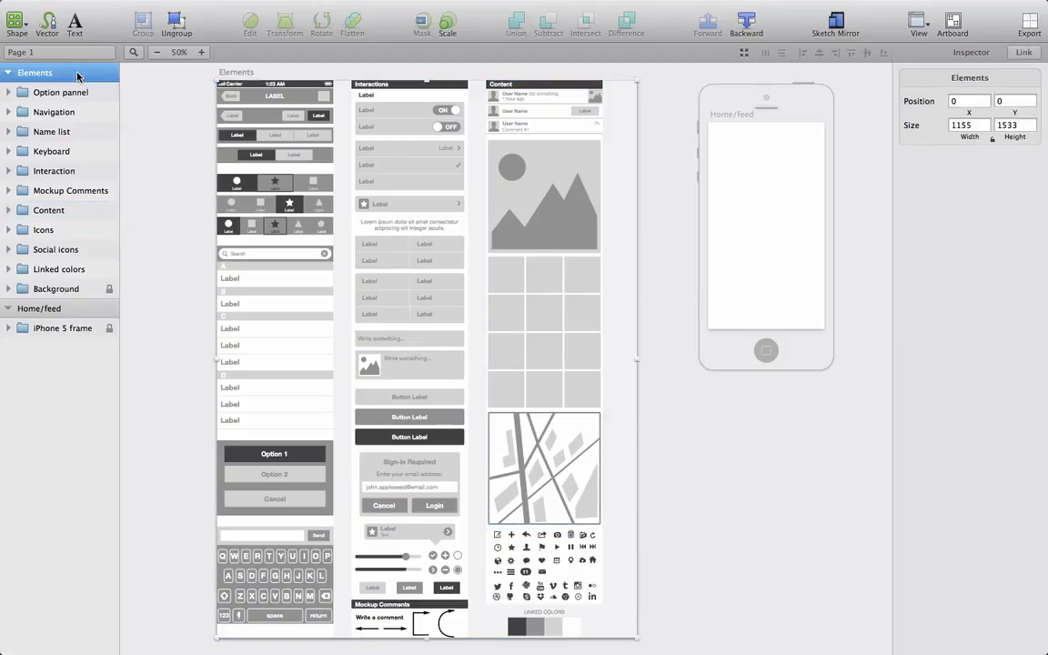
click(66, 313)
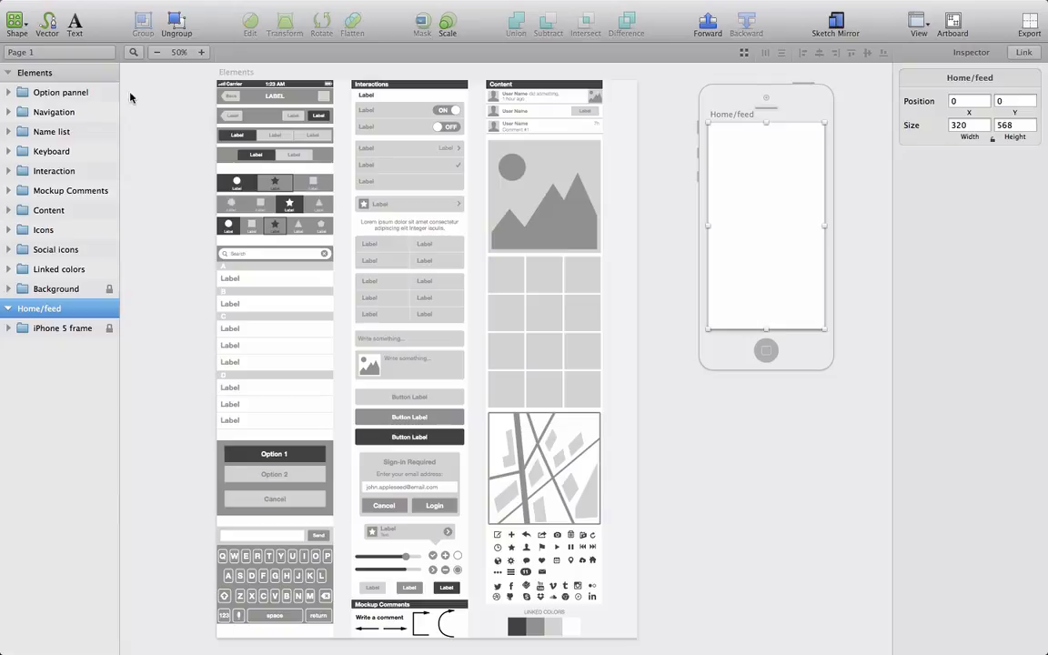
click(157, 55)
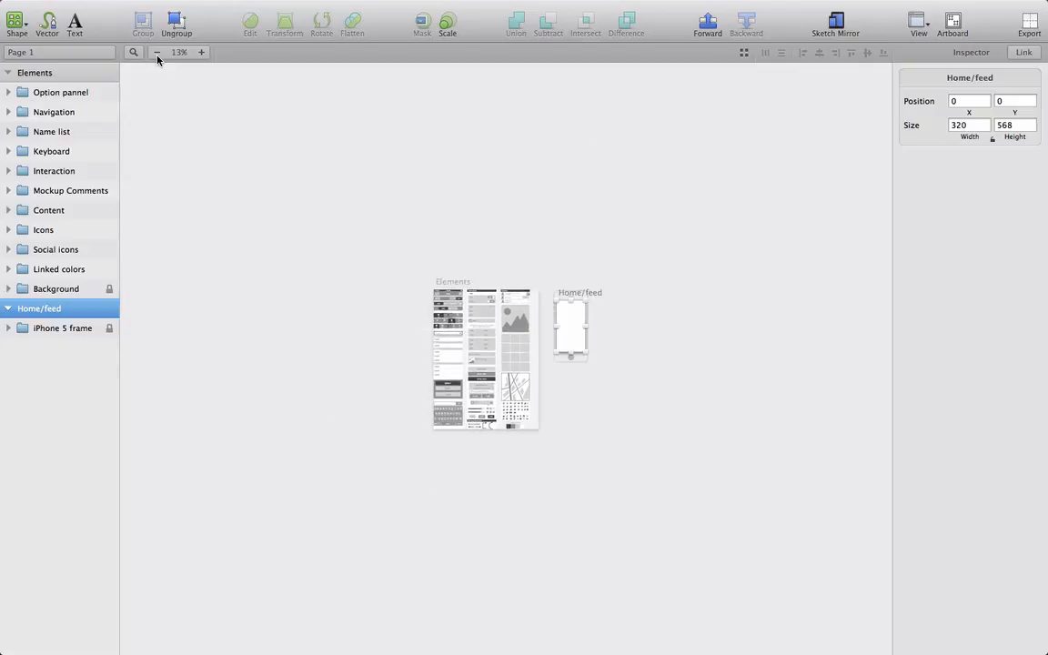
click(158, 57)
click(202, 56)
click(202, 53)
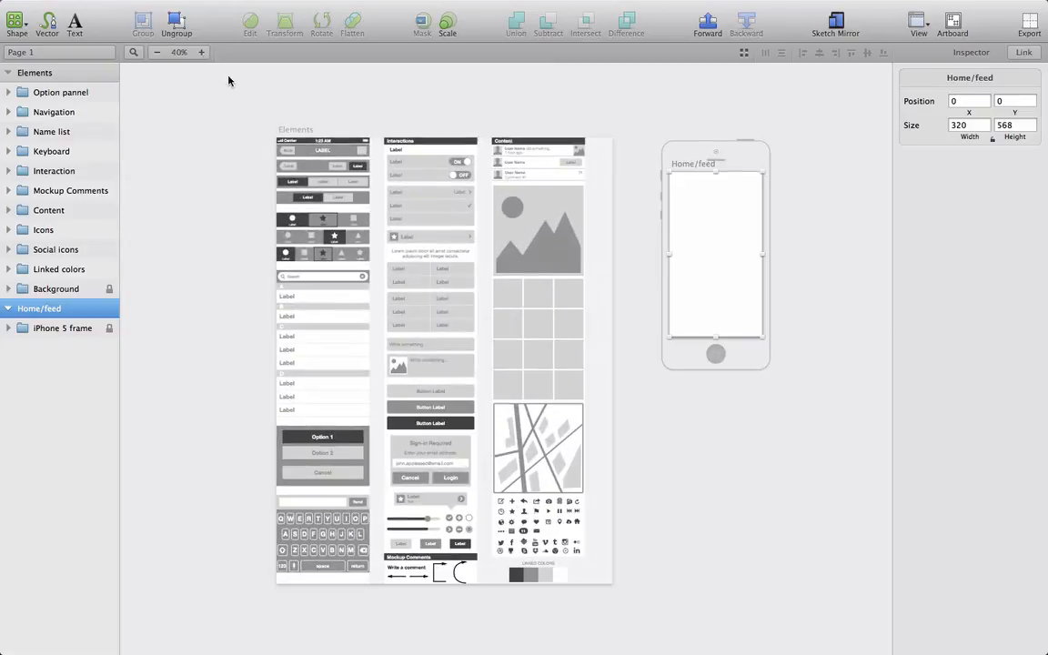
click(63, 71)
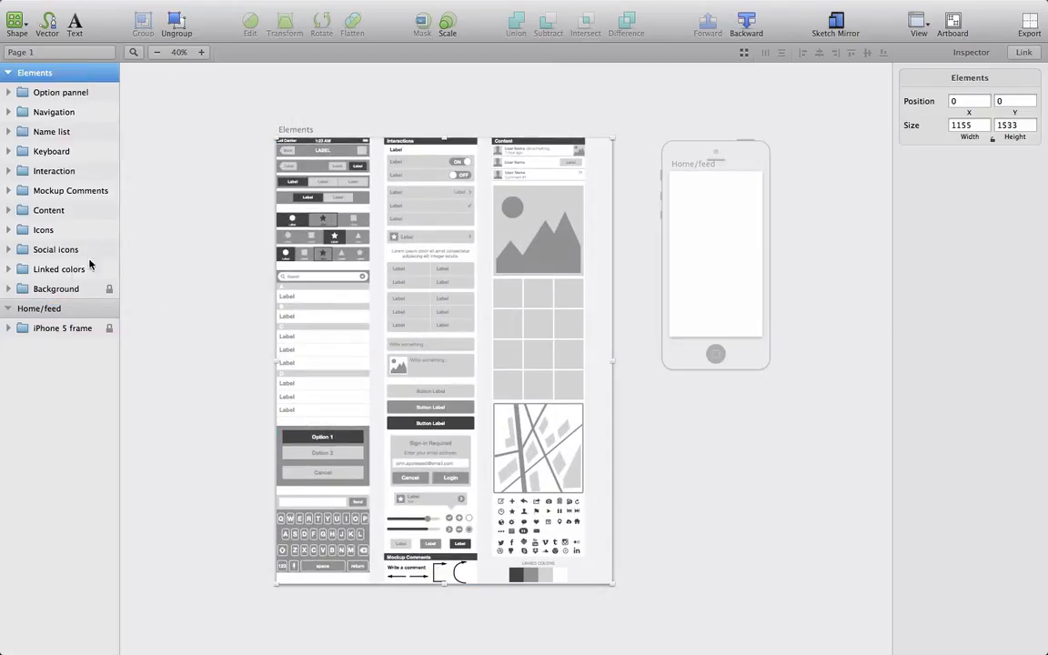
click(75, 309)
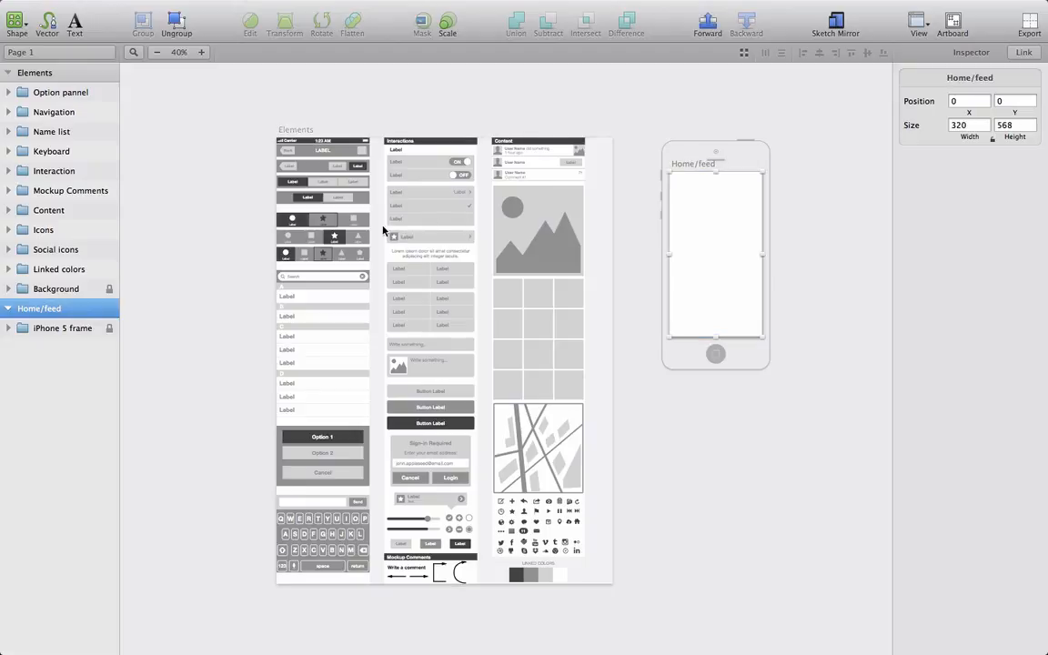
click(76, 79)
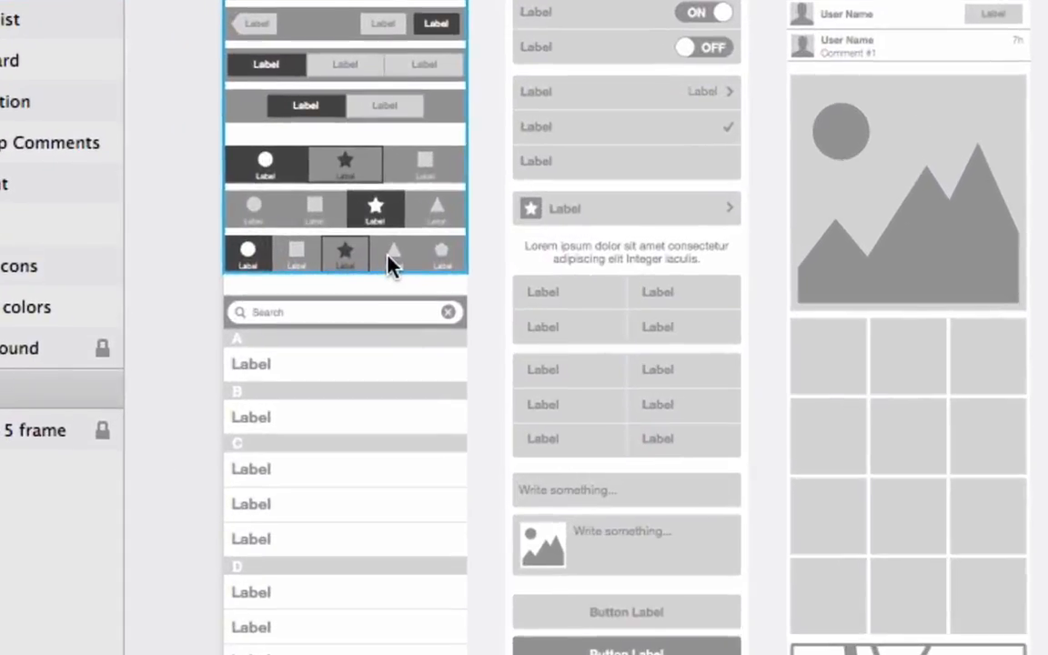
- Copy the Bottom bar x5 group from the Elements artboard's Navigation group into the Screen artboard
double_click(247, 248)
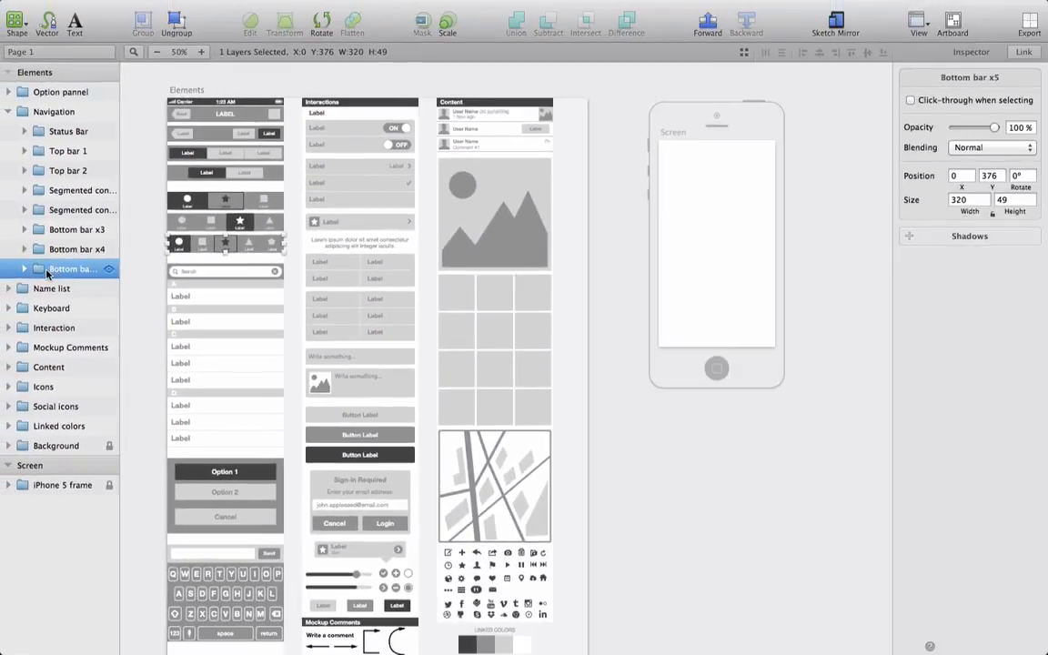
key(super)
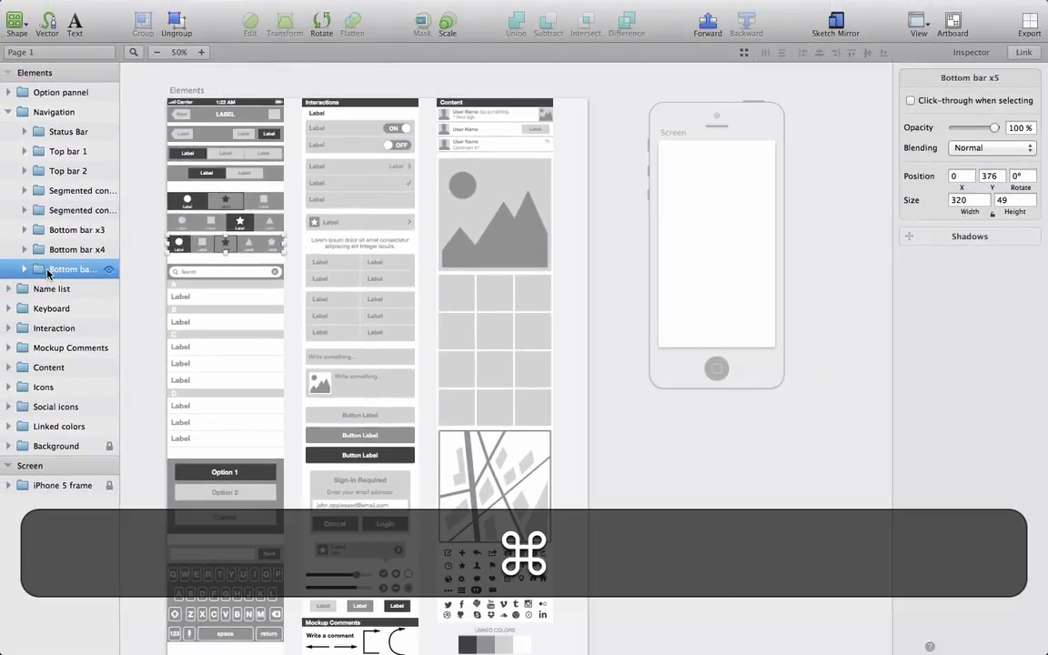
key(super+c)
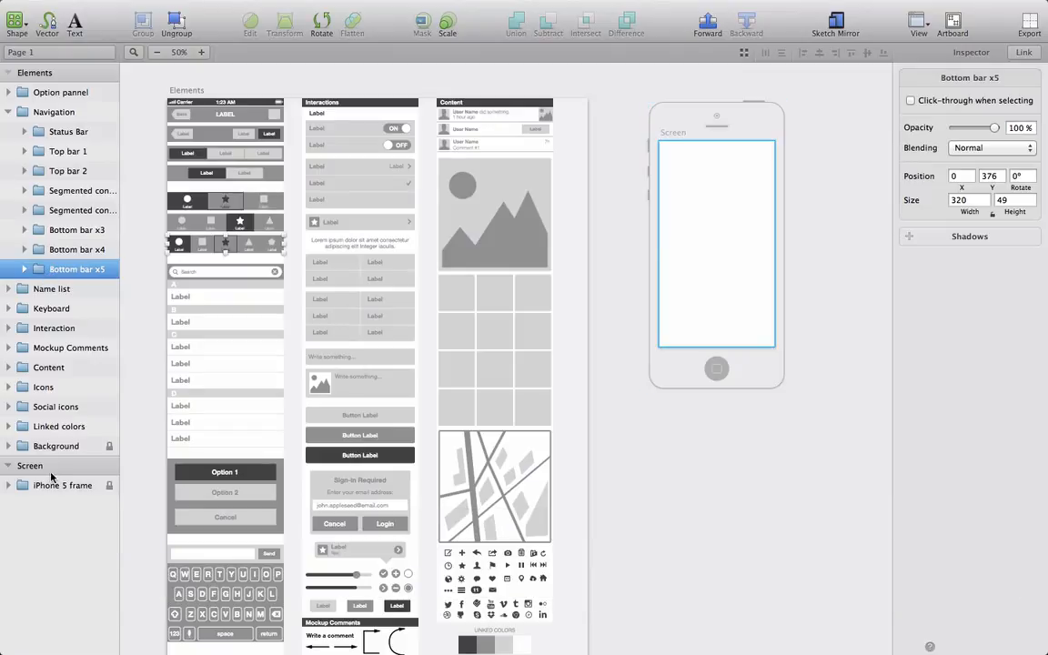
click(52, 469)
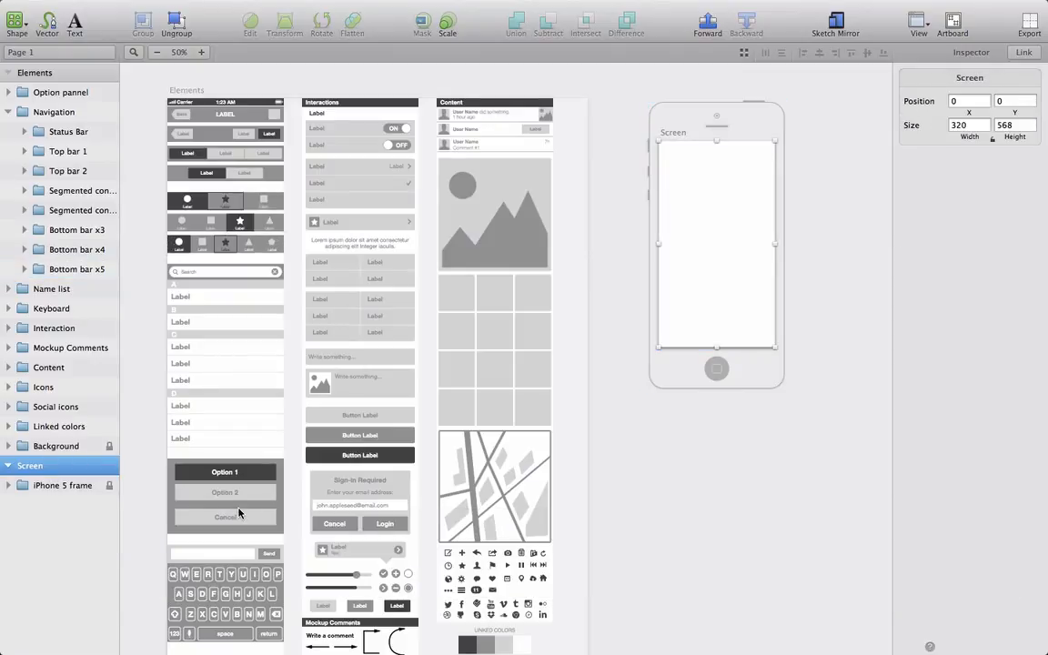
key(super+v)
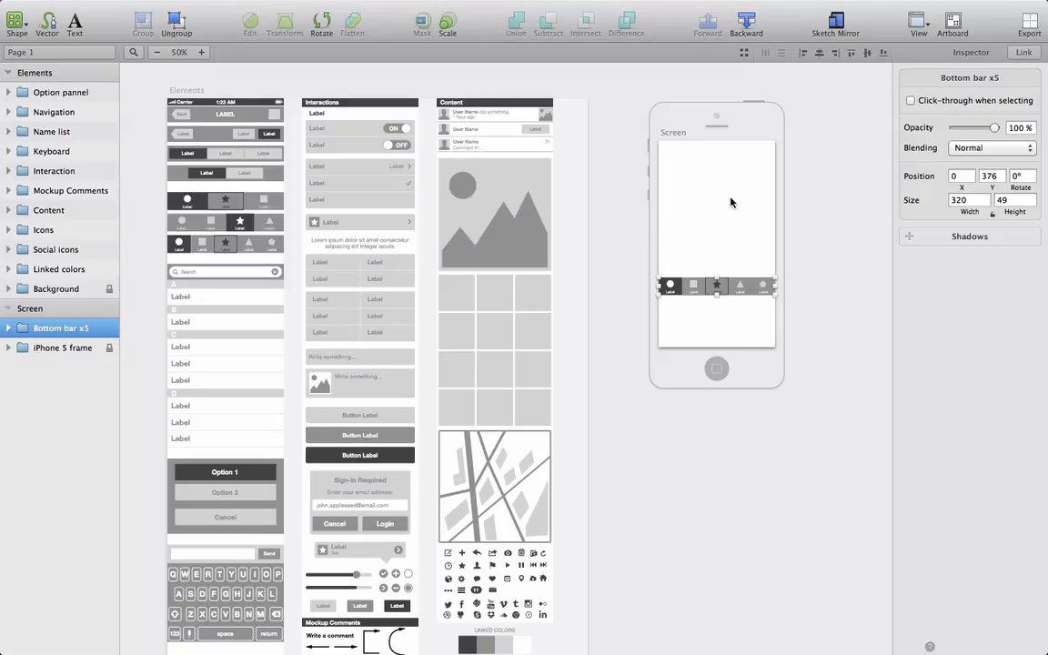
- Nudge the pasted bottom bar up and down in small increments, ending at Y 379
click(201, 52)
scroll(594, 214, right, 5)
scroll(595, 214, up, 4)
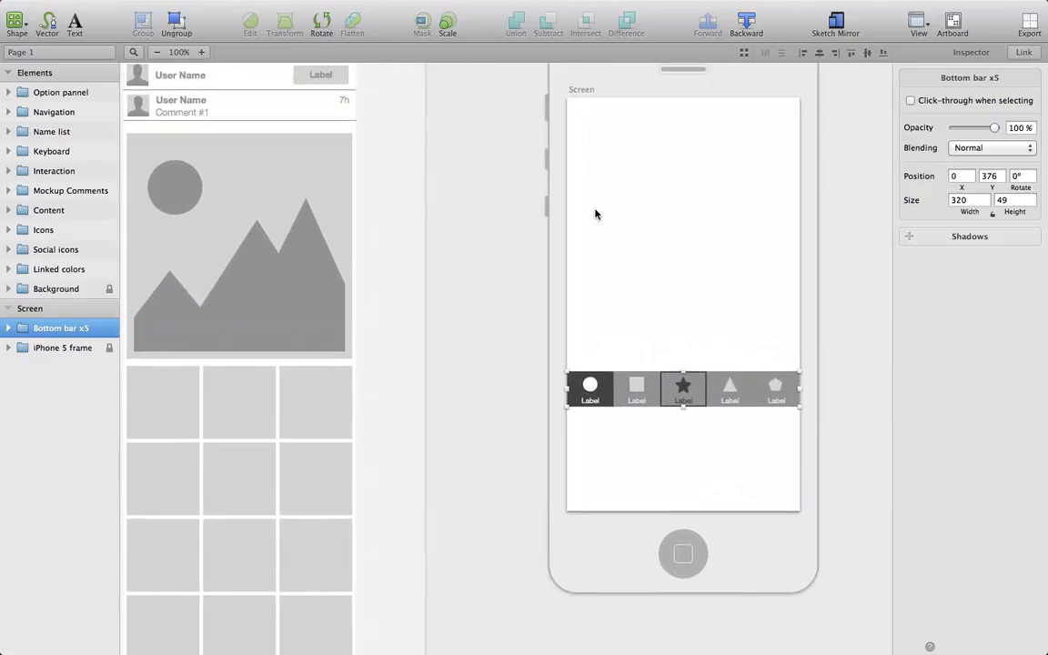
scroll(595, 213, right, 2)
scroll(595, 213, up, 2)
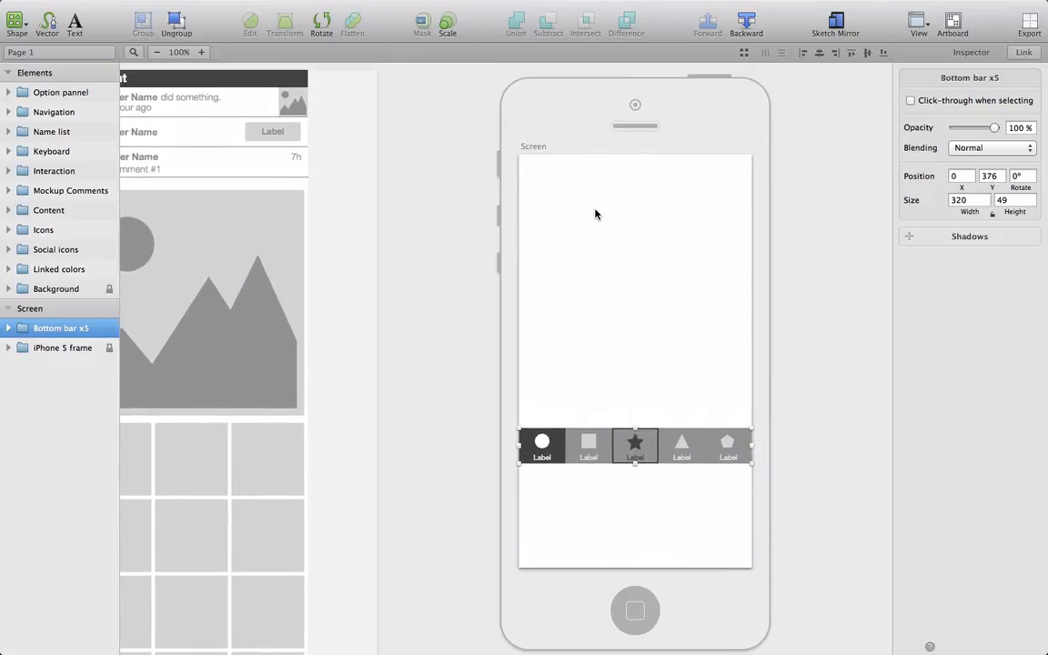
key(Down)
key(Down)
key(Down)
key(Down)
key(Down)
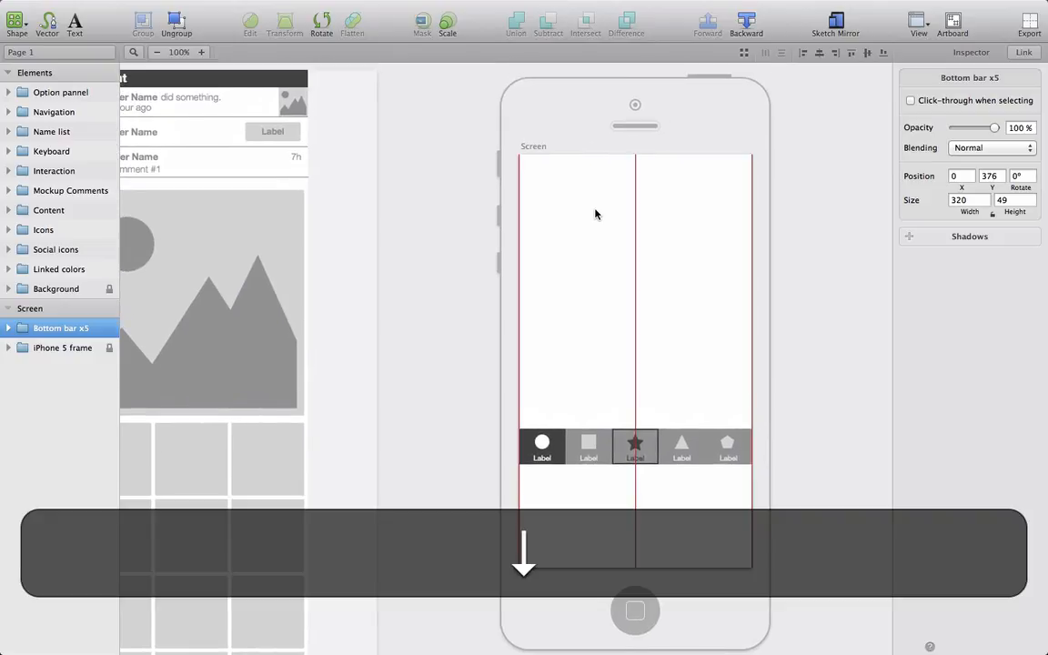
key(Up)
key(Up)
key(Up)
key(Up)
key(Up)
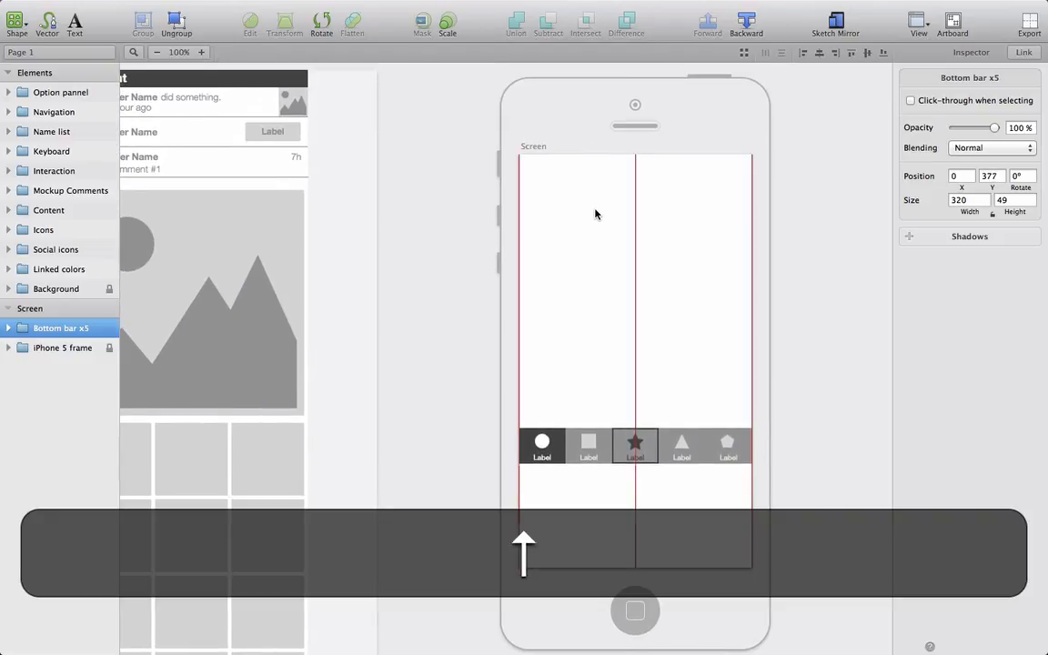
key(Down)
key(Down)
key(Down)
key(Down)
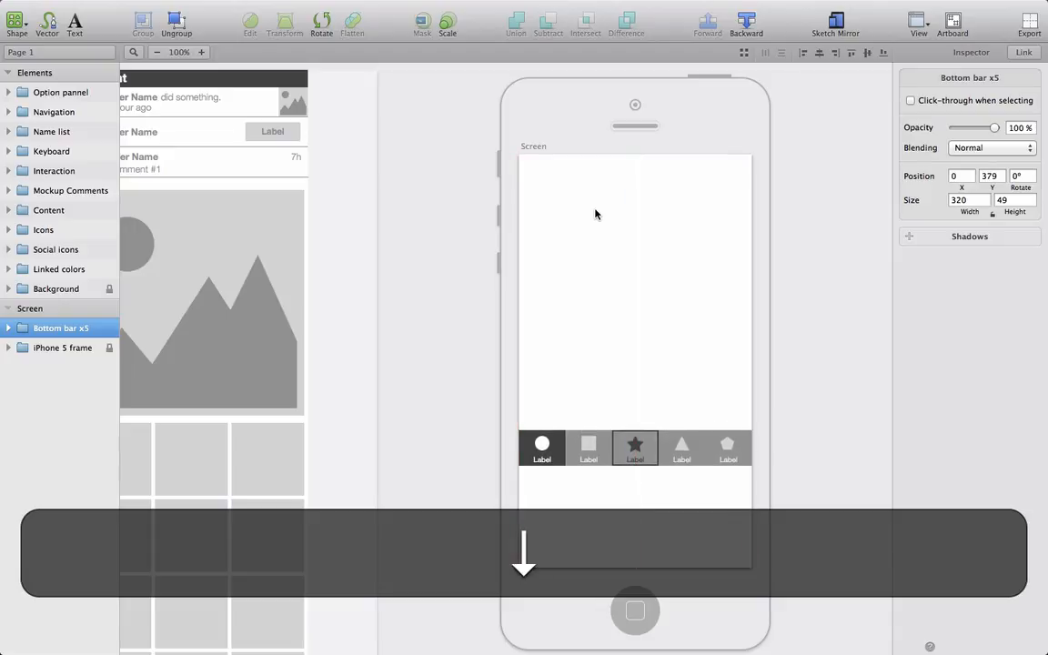
- Move the bottom bar freely to X 11, Y 375, and nudge it back to X 0
mouse_move(673, 433)
mouse_down()
mouse_move(668, 399)
mouse_move(676, 434)
mouse_up()
key(Left)
key(Left)
key(Left)
key(Left)
key(Left)
key(Left)
key(Left)
key(Left)
key(Left)
key(Left)
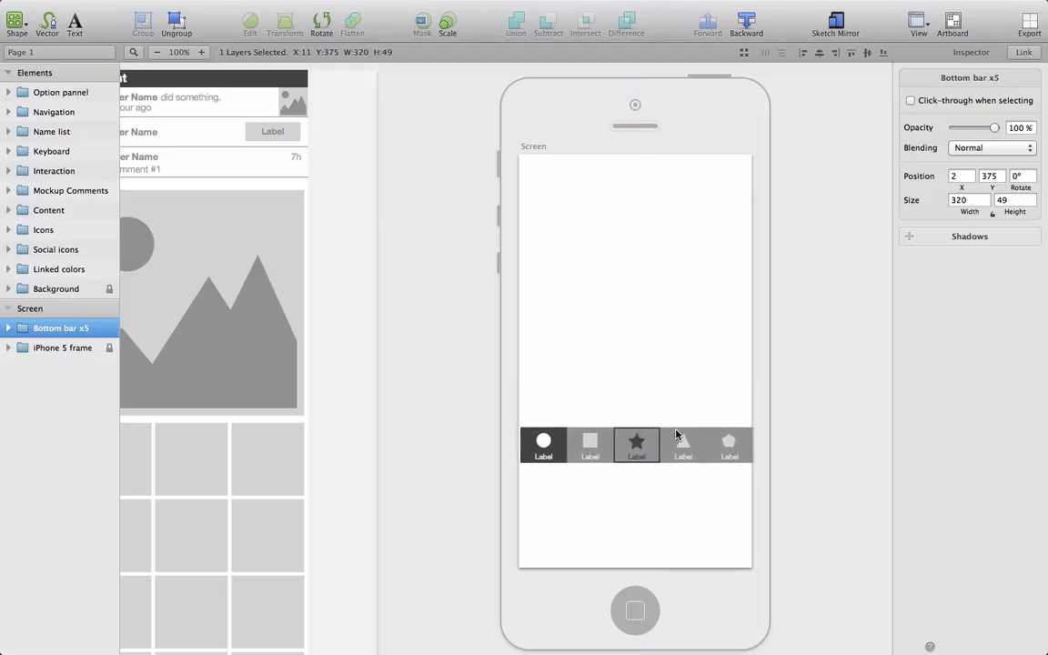
key(Left)
- Move the bottom bar down to the lower edge of the Screen artboard, at X 0, Y 519
key(Down)
key(Down)
key(Down)
key(Down)
key(Down)
key(Down)
key(Down)
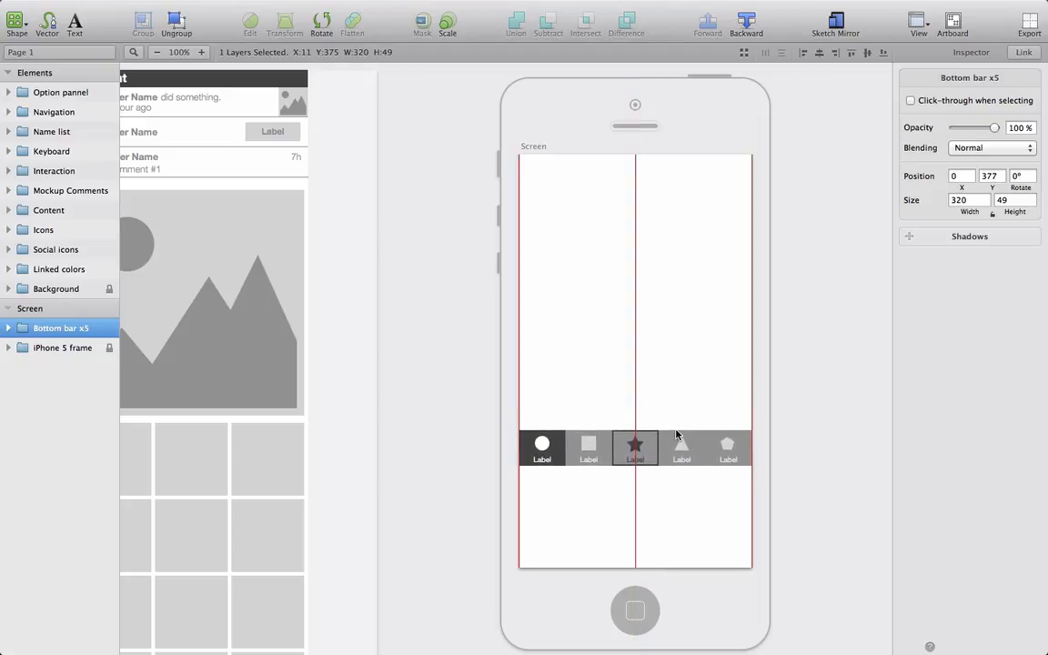
key(Down)
key(Down)
key(Down)
key(Down)
key(Down)
key(Down)
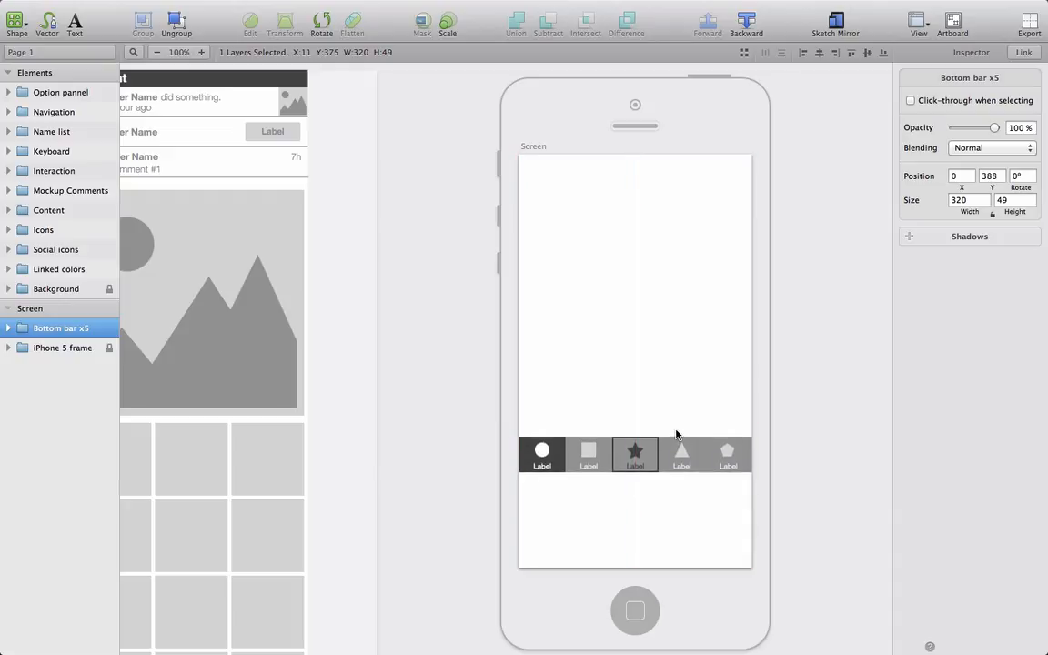
key(Down)
key(Down)
key(Down)
key(Down)
key(Down)
key(Down)
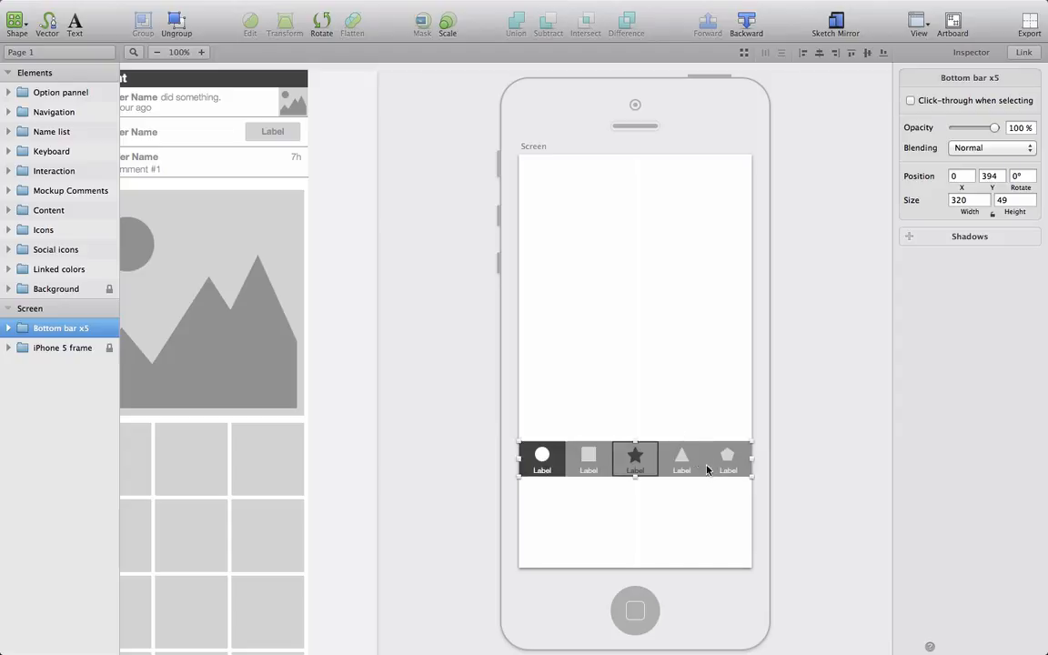
drag(693, 460, 694, 546)
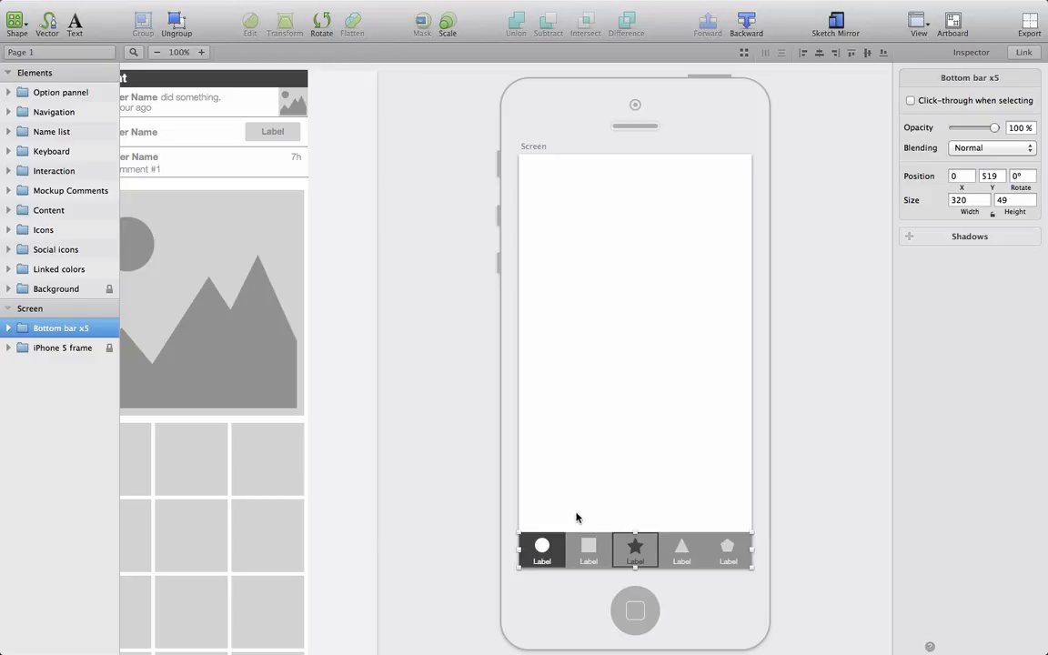
- Change the label under the star icon in the bottom bar to "Camera"
click(201, 52)
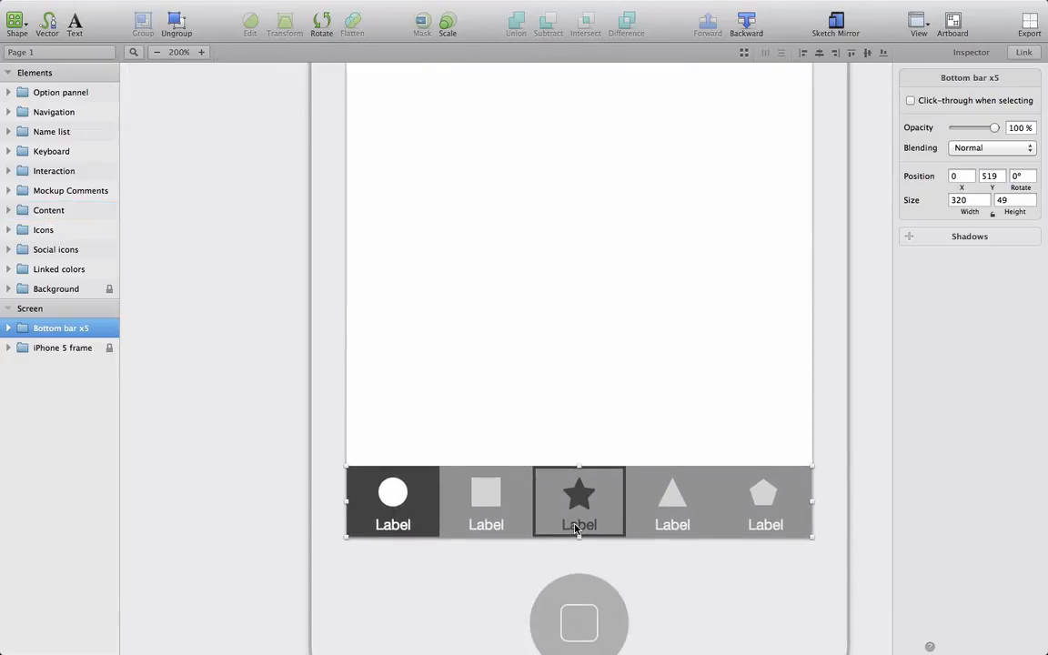
double_click(578, 525)
double_click(577, 526)
double_click(577, 525)
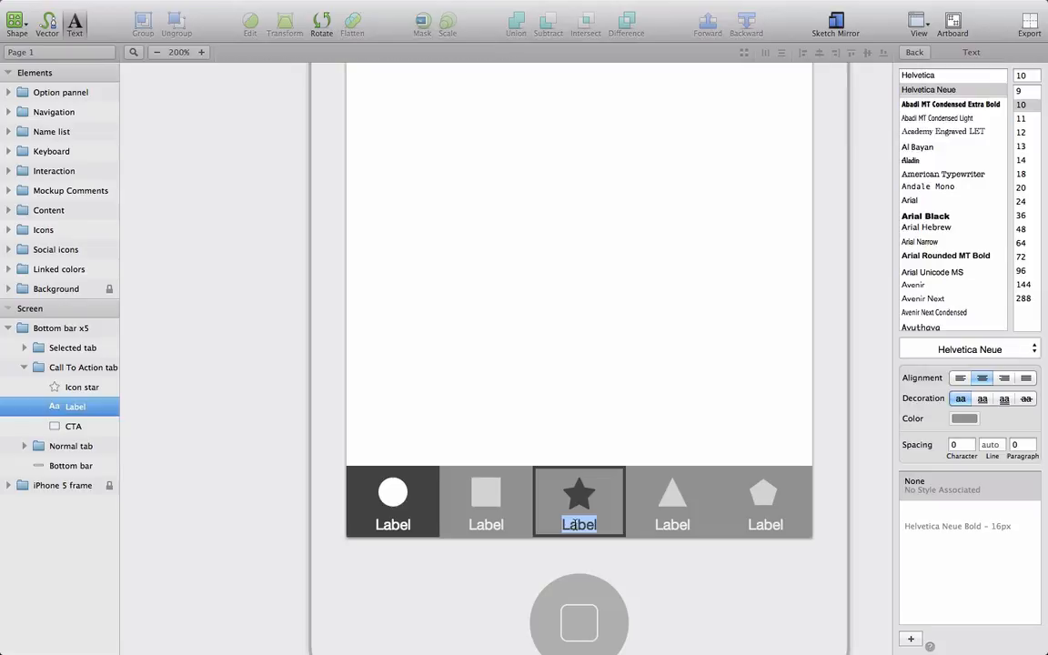
text(Camera)
- Label the bottom bar's circle tab "Feed" and replace that text with "Home"
click(393, 526)
double_click(393, 524)
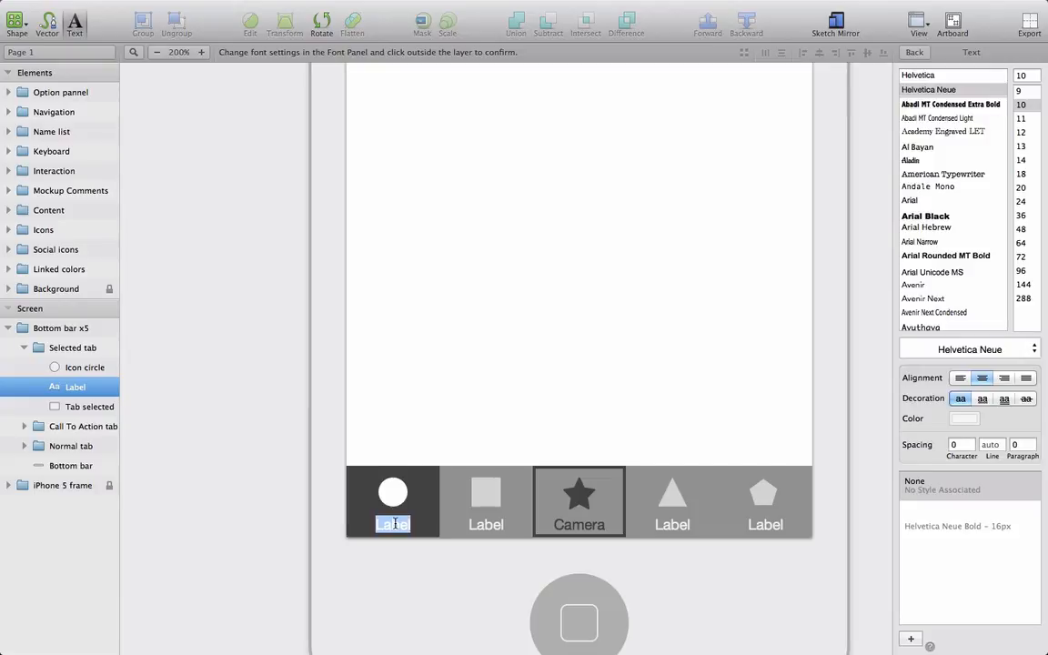
text(Feed)
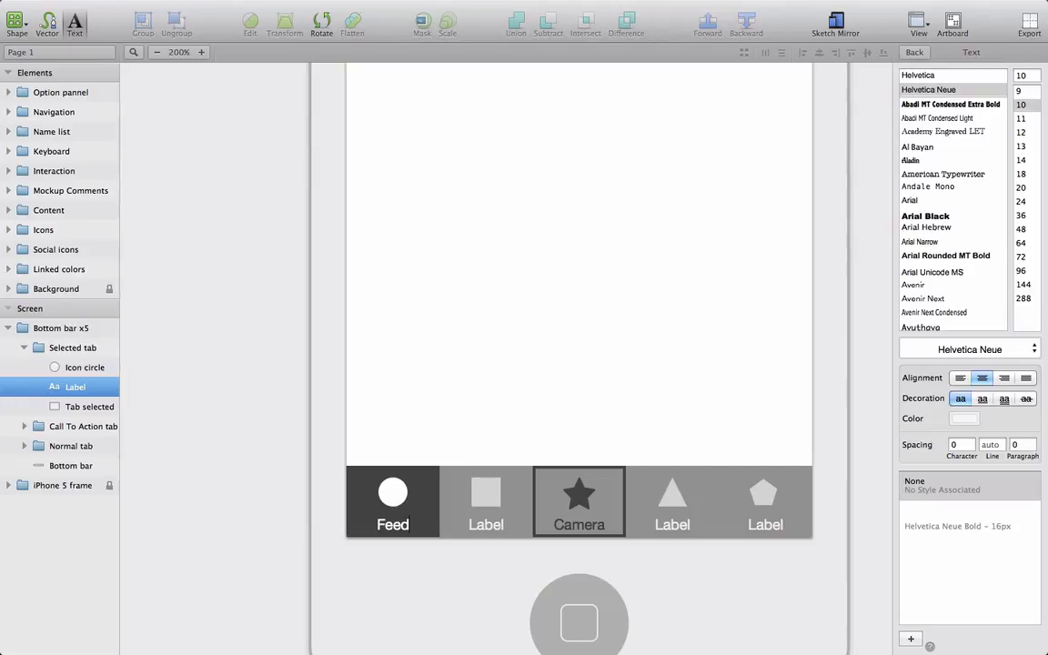
key(BackSpace)
key(BackSpace)
key(BackSpace)
key(BackSpace)
text(Home)
- Change the label under the bottom bar's square icon to "Explore"
click(467, 532)
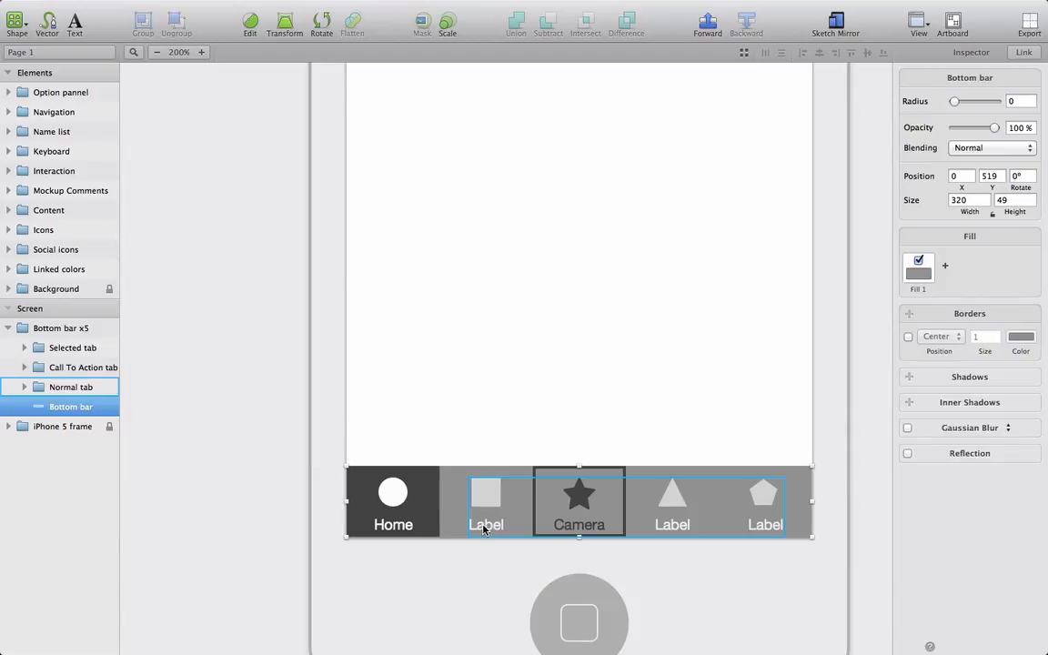
double_click(485, 531)
double_click(487, 529)
text(Expl)
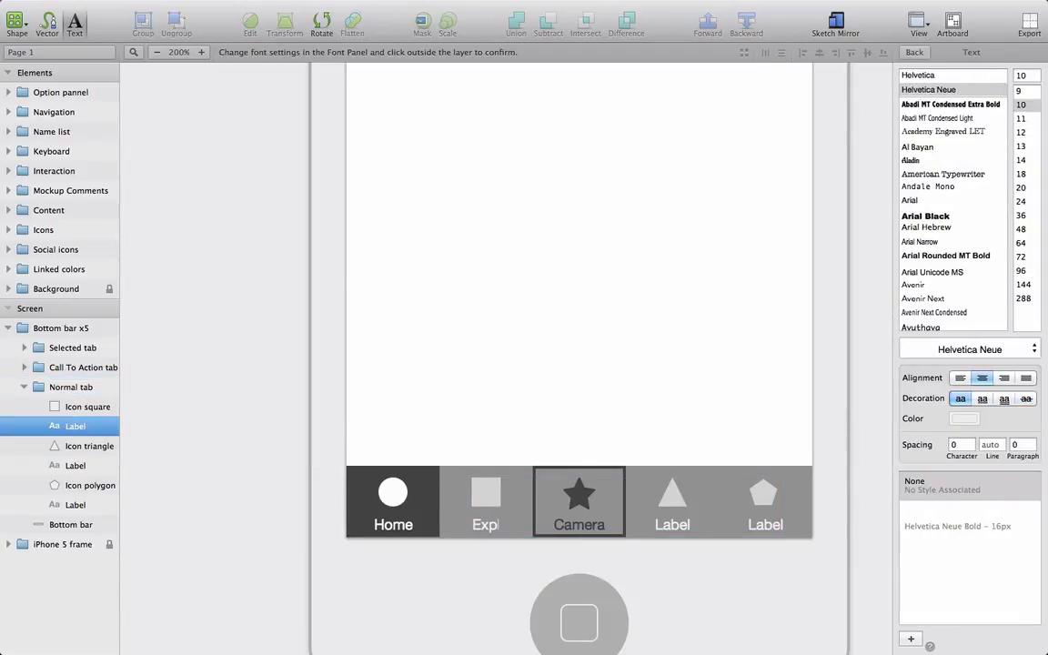
text(ore)
- Set the triangle tab's label to "Notif" and the pentagon tab's label to "Profile"
double_click(672, 526)
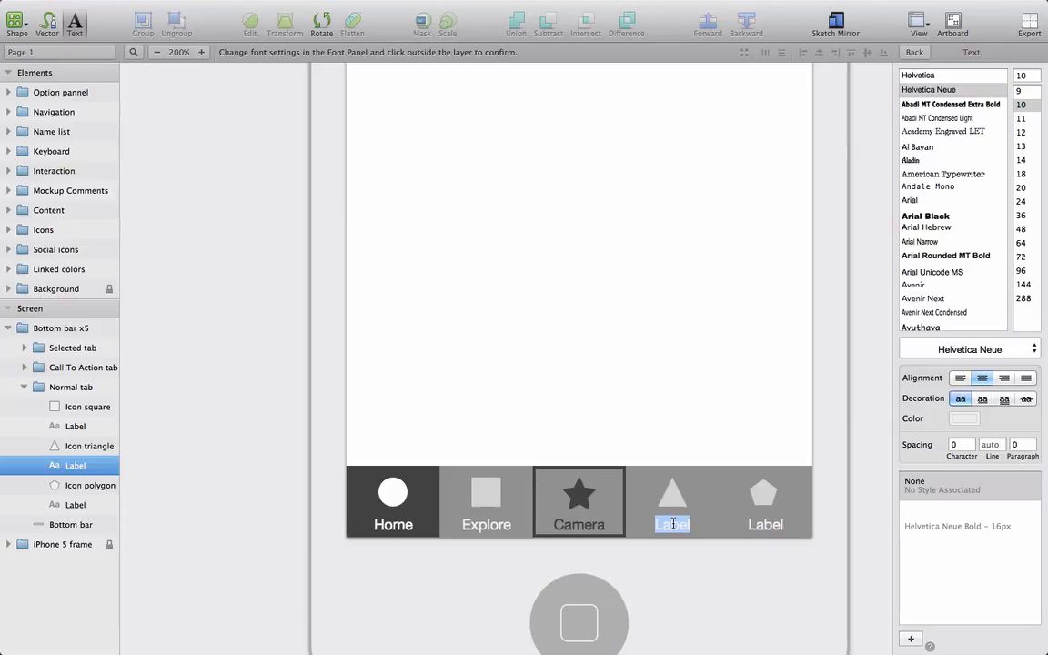
text(Notif)
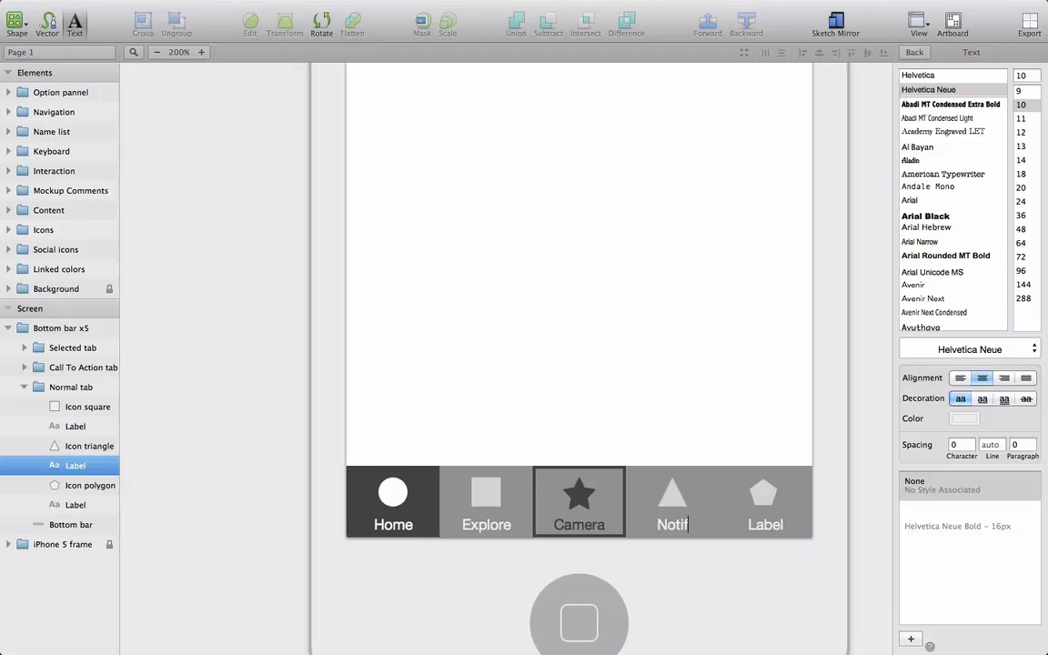
double_click(758, 526)
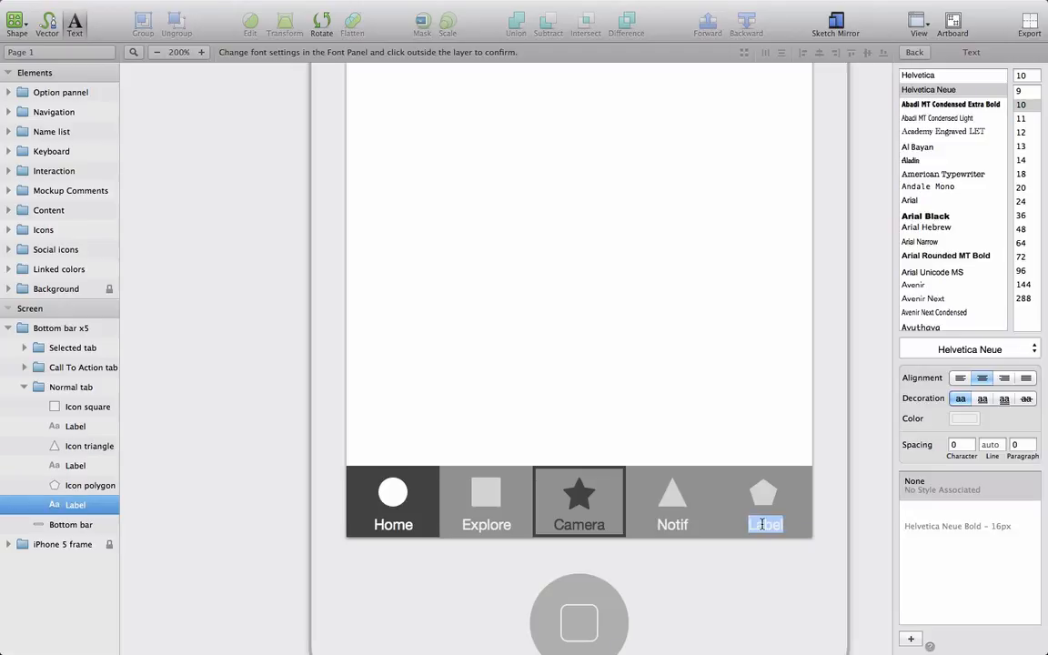
text(Pr)
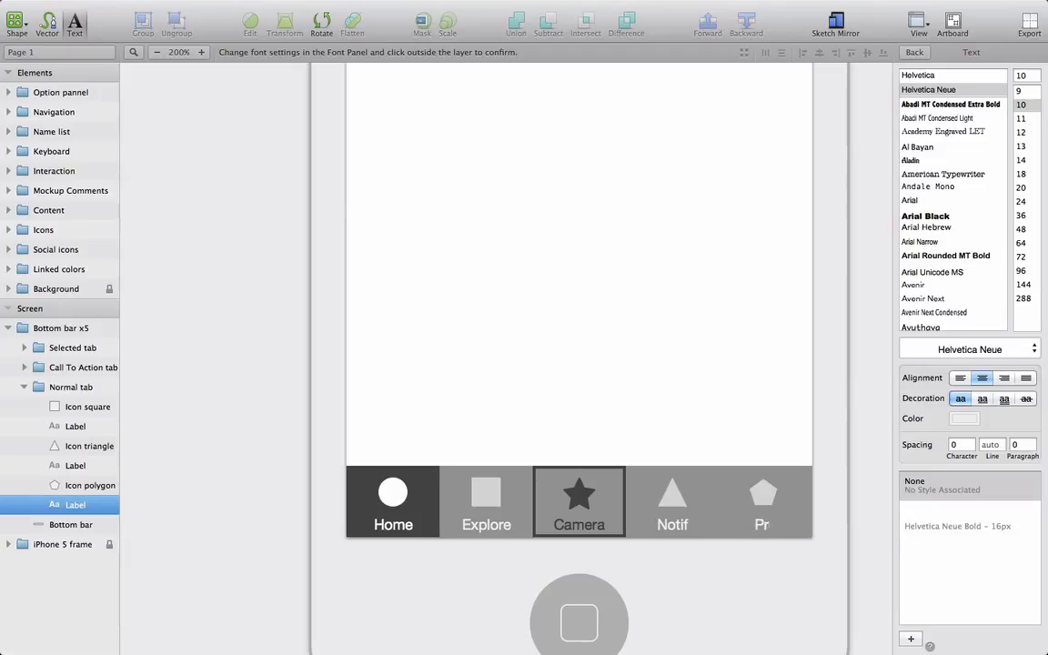
text(ofile)
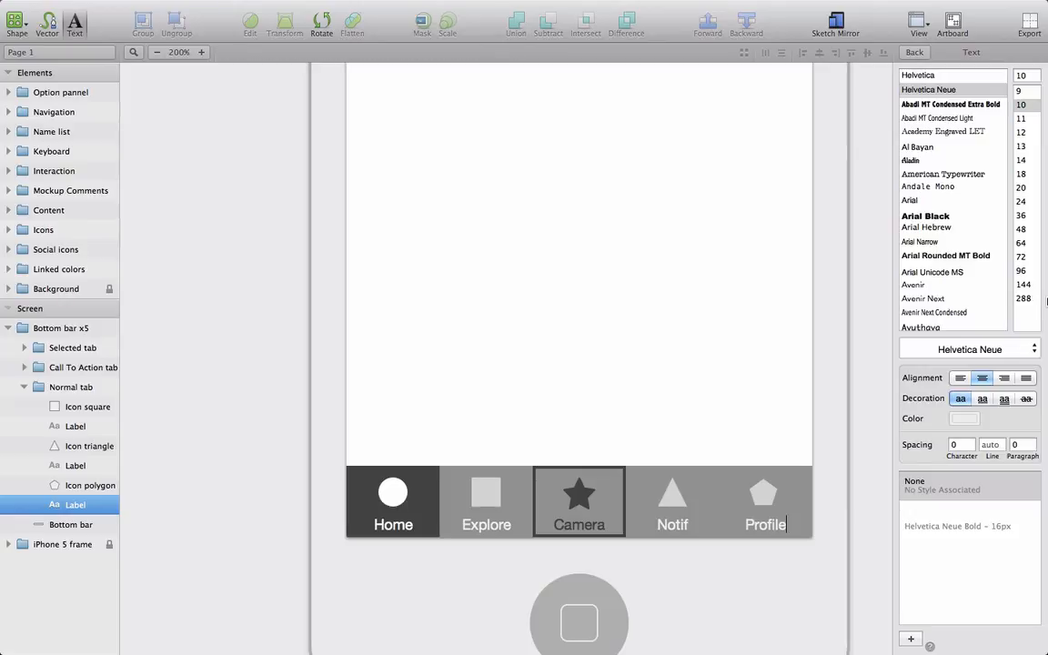
click(159, 56)
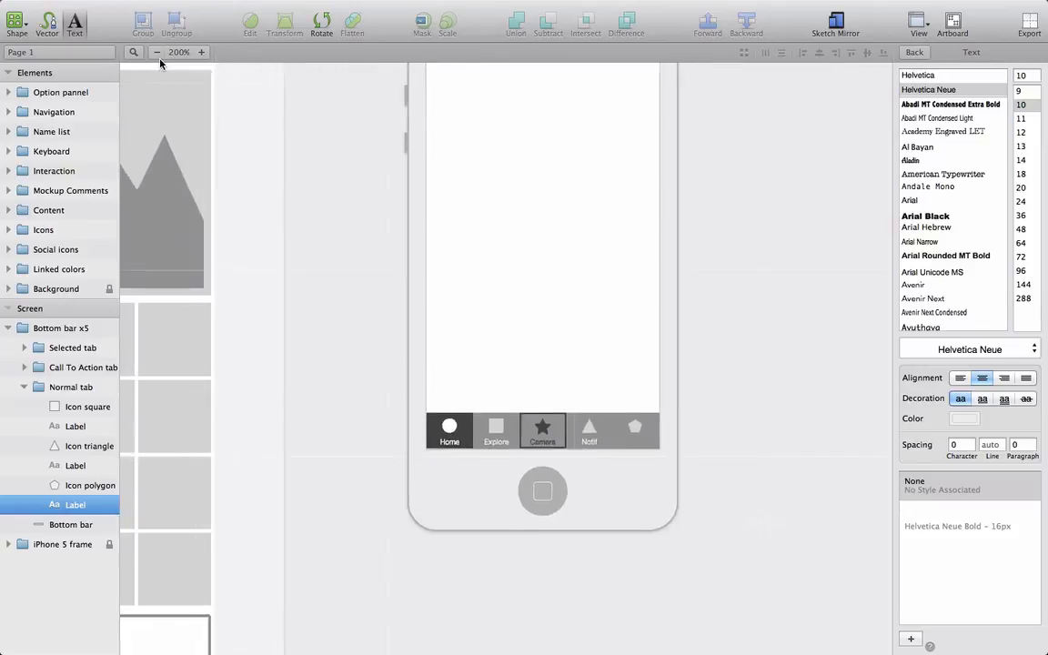
click(159, 57)
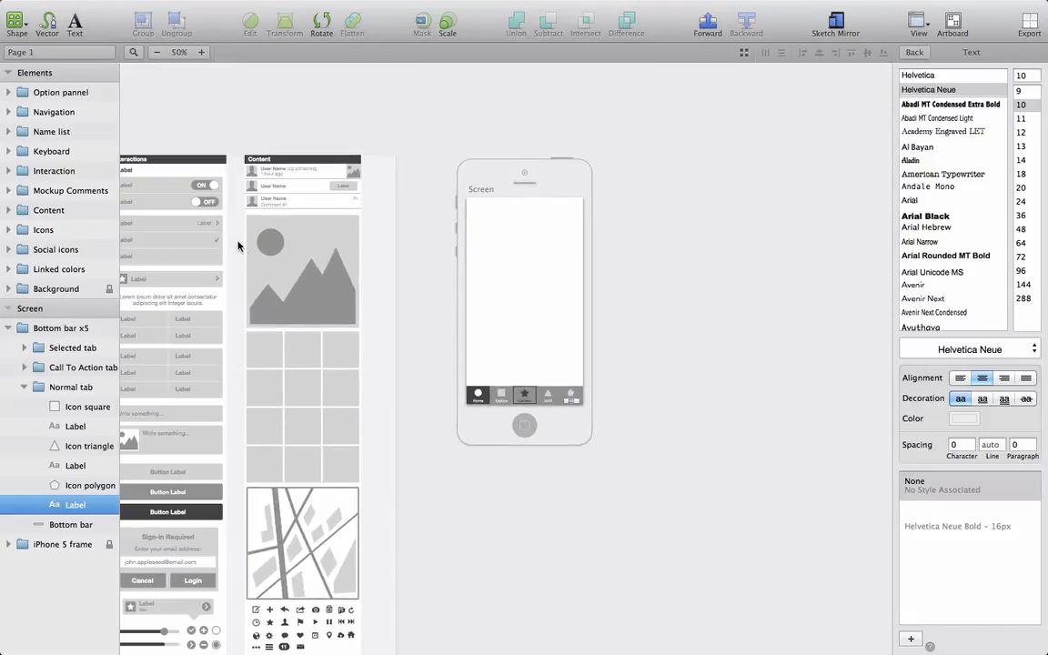
- Copy the Status Bar and Top bar 1 groups from the Elements navigation group into the Screen artboard
scroll(325, 346, left, 4)
scroll(326, 345, left, 8)
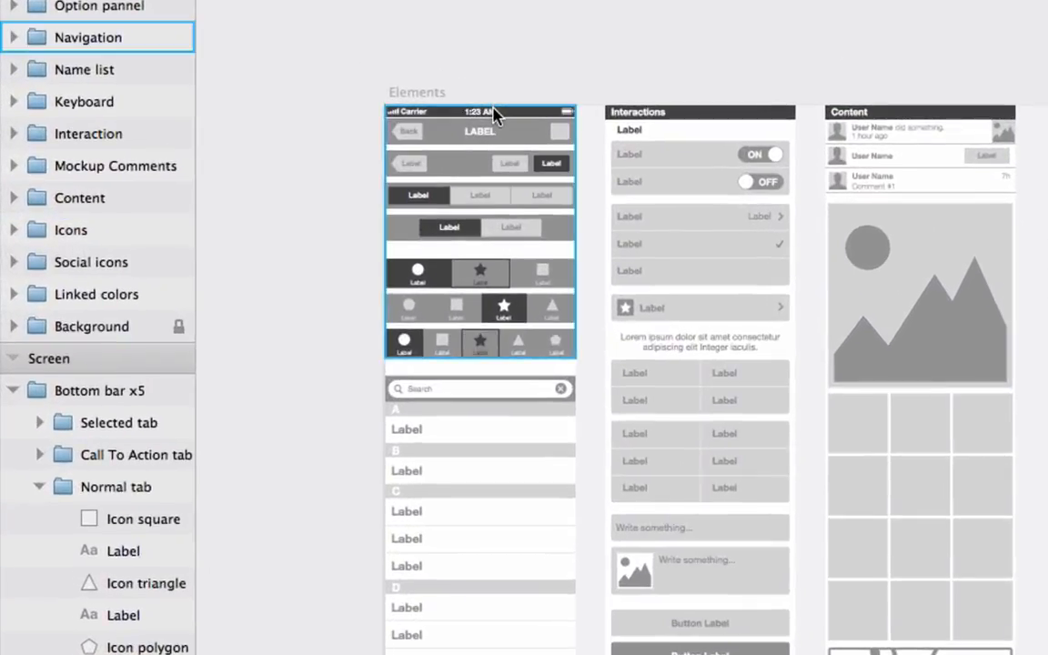
double_click(494, 113)
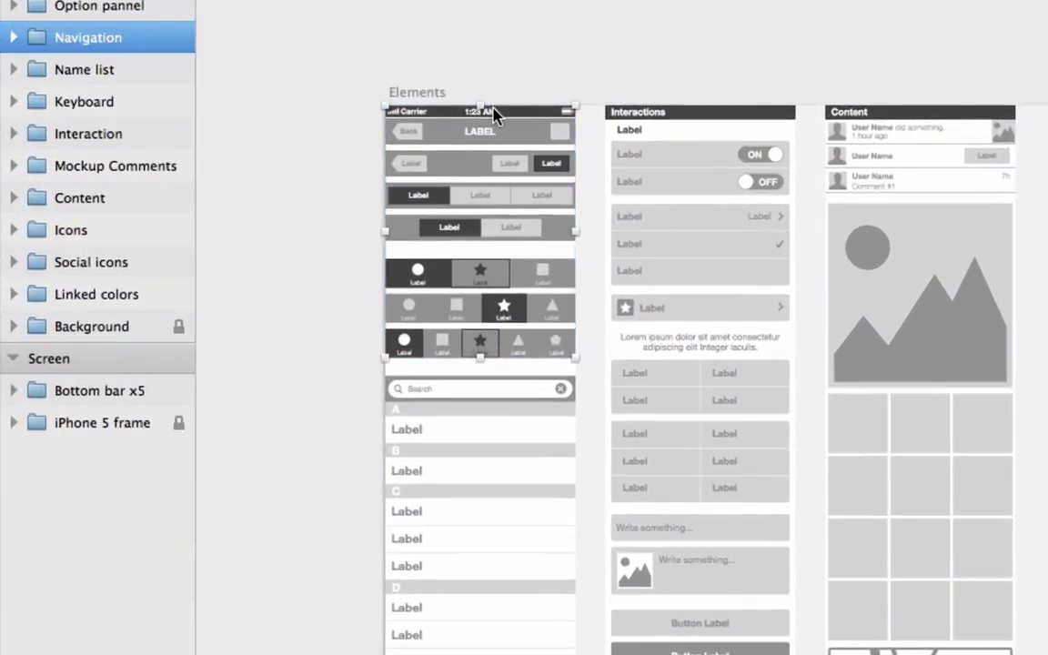
shift+click(534, 133)
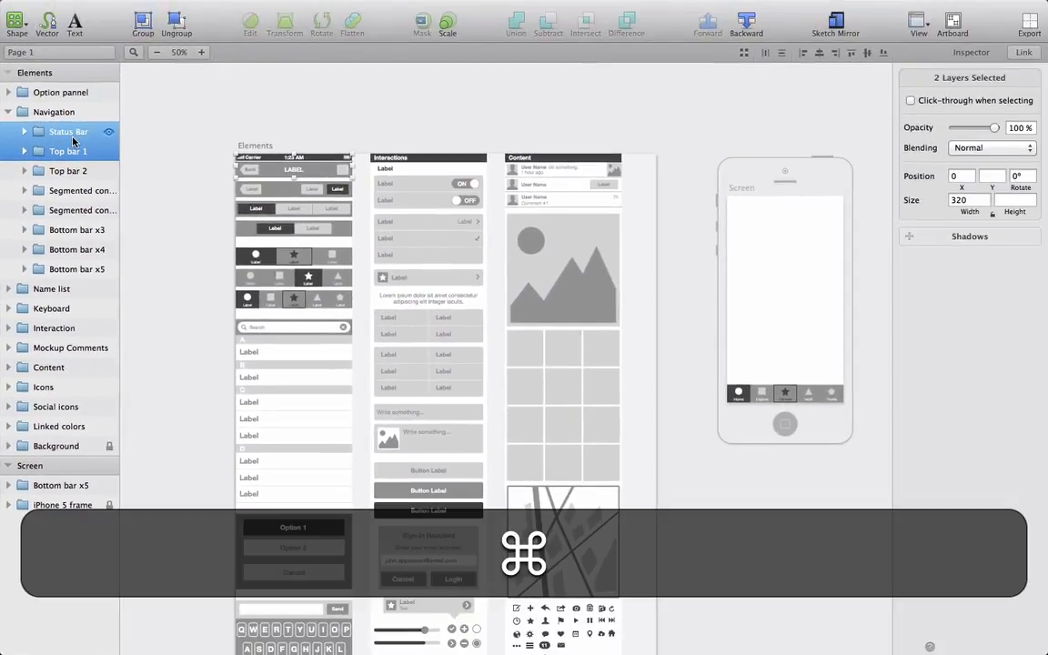
key(super+c)
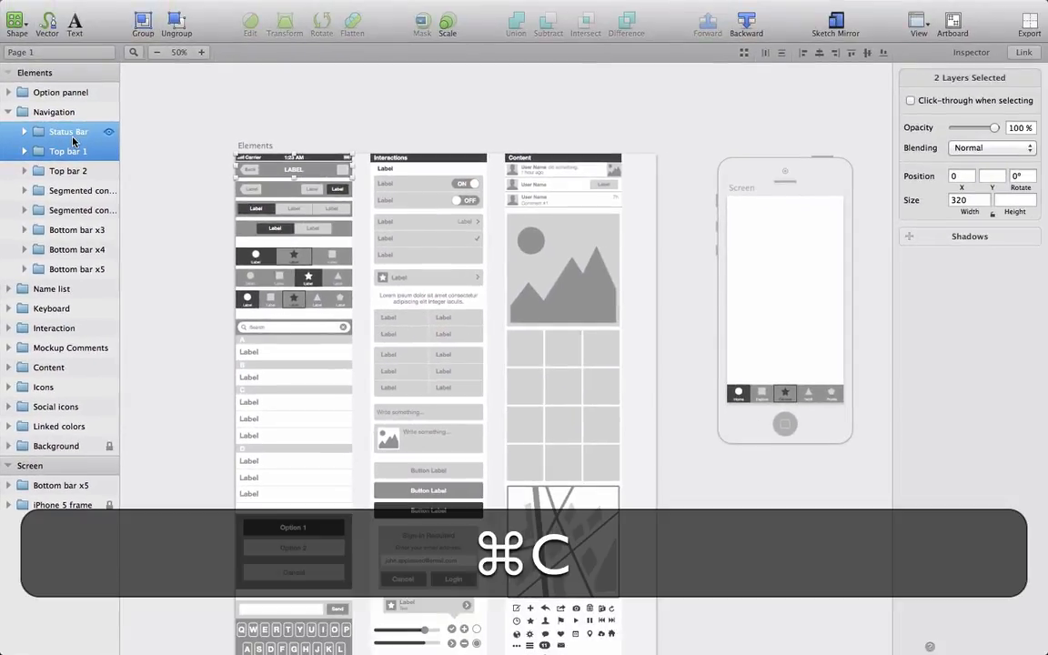
click(45, 464)
key(super+v)
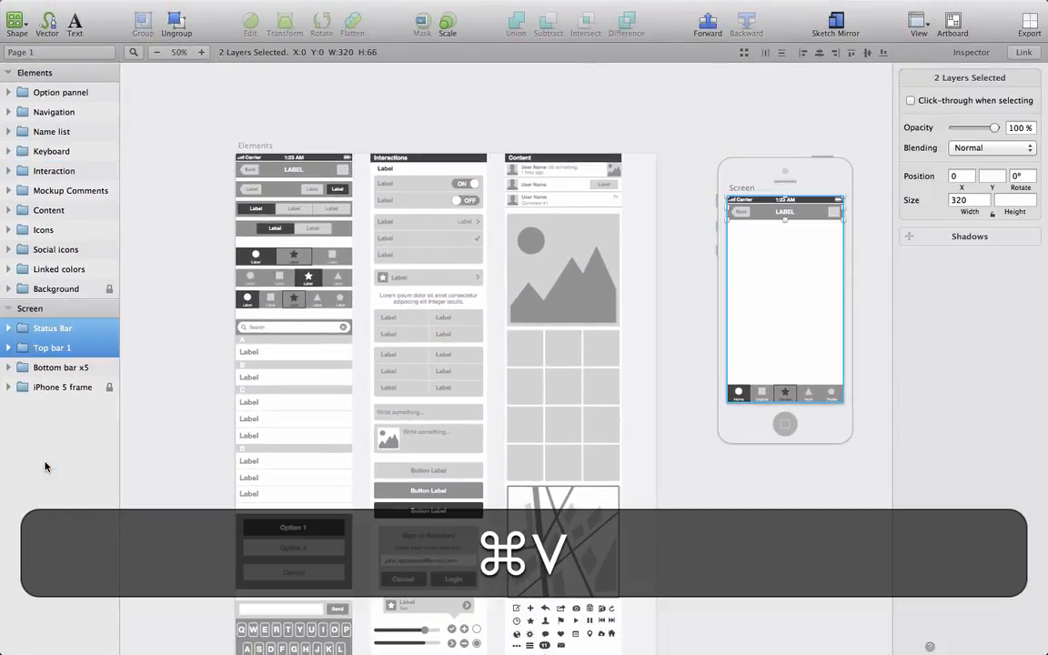
- Move the Screen artboard's top bar up to Y 20 so it sits flush against the status bar
scroll(636, 315, right, 10)
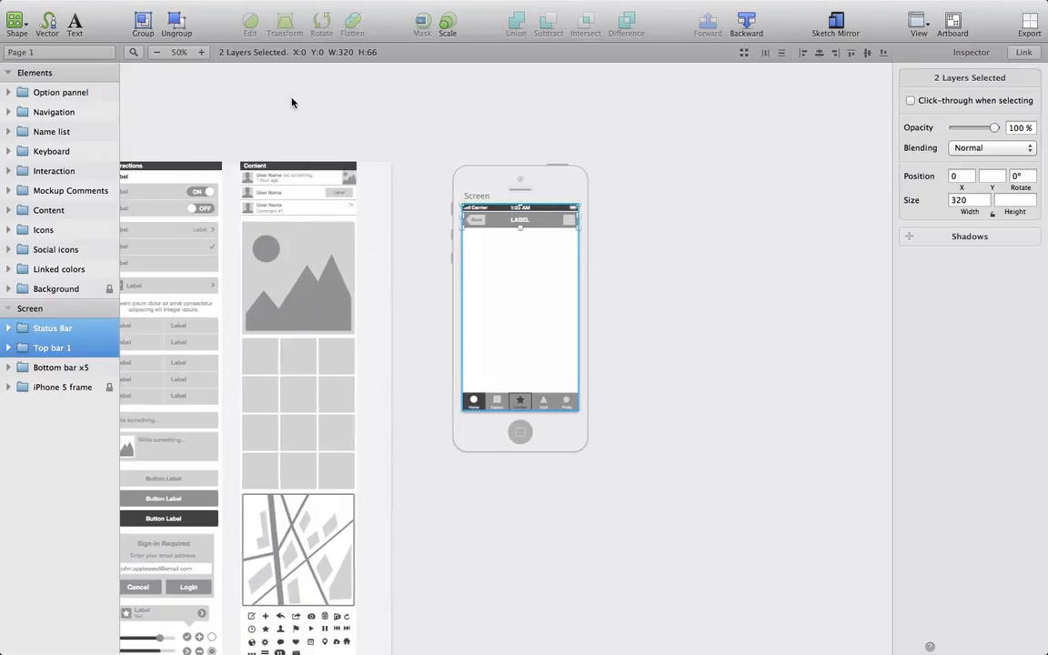
click(202, 52)
scroll(354, 199, up, 5)
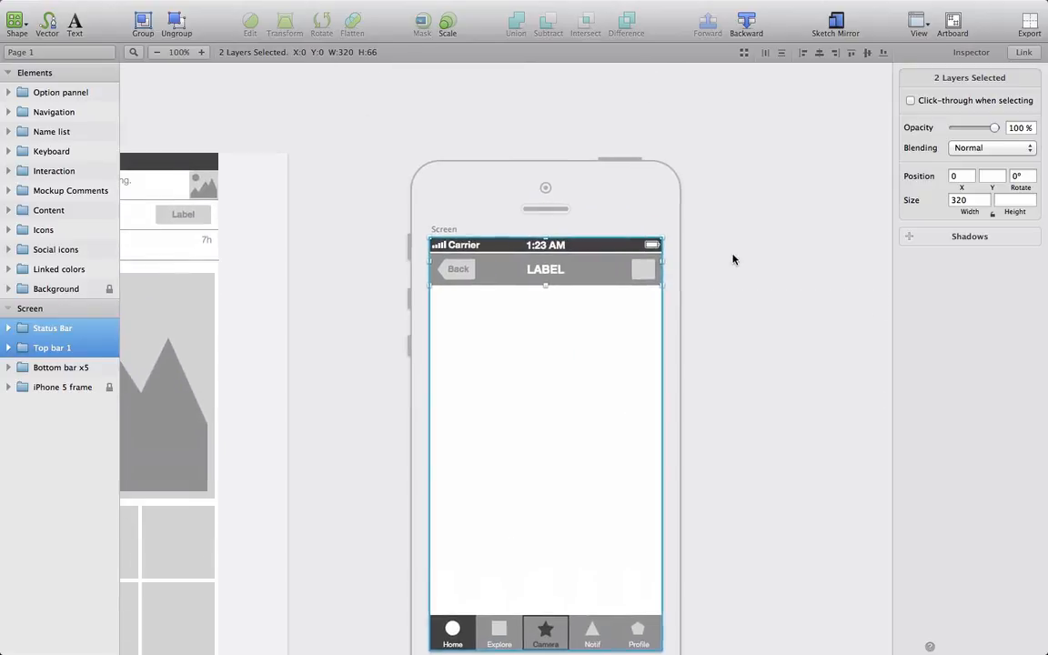
click(732, 257)
click(605, 244)
key(Right)
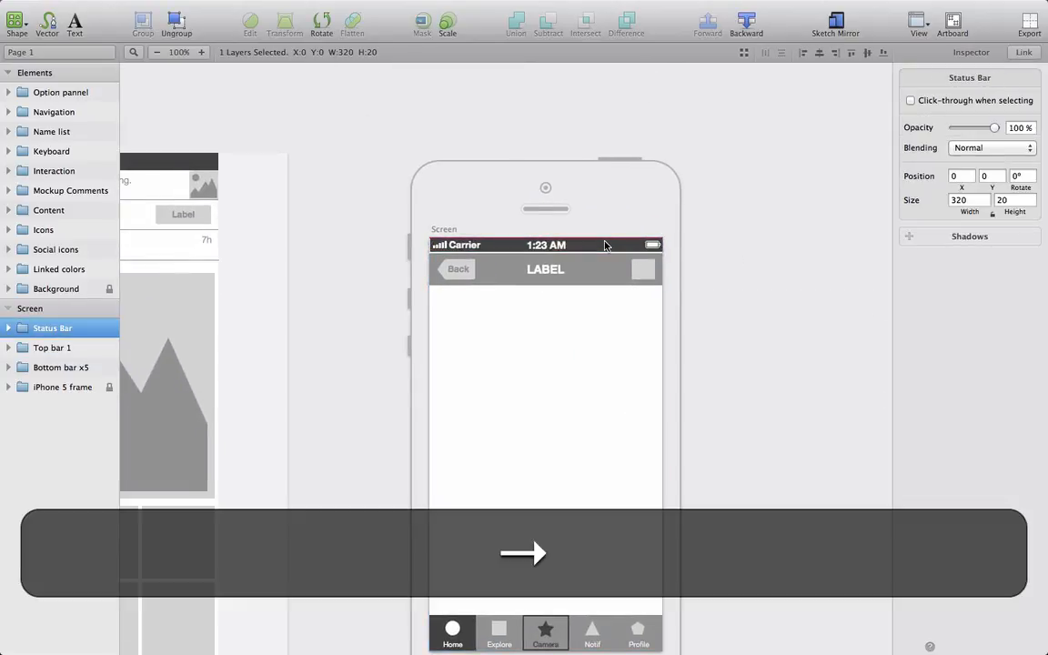
key(Left)
click(608, 275)
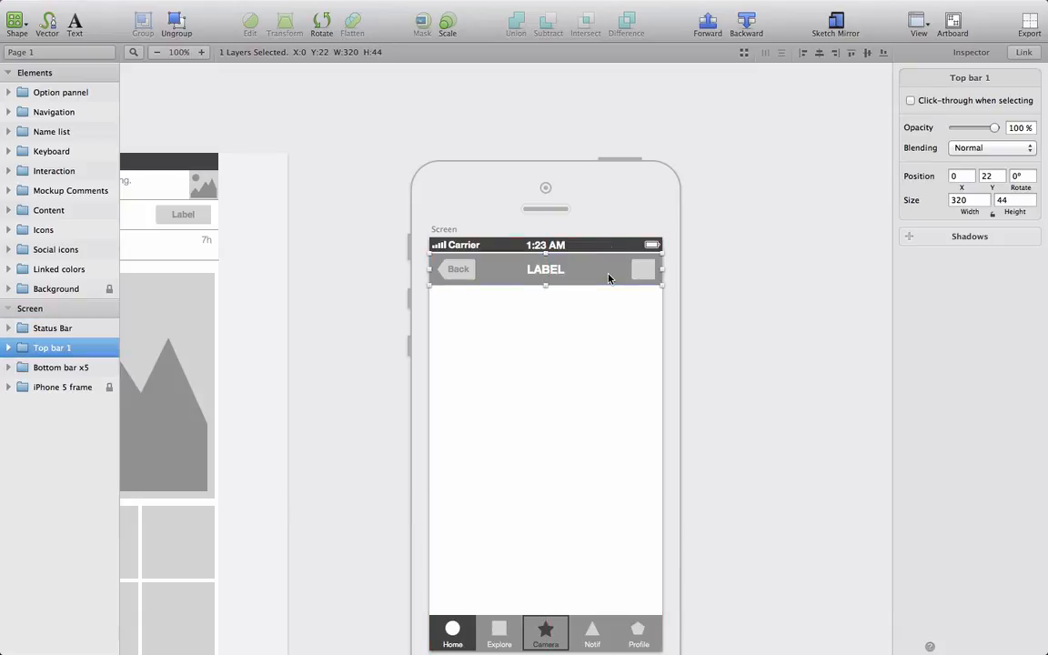
key(Up)
key(Up)
key(Up)
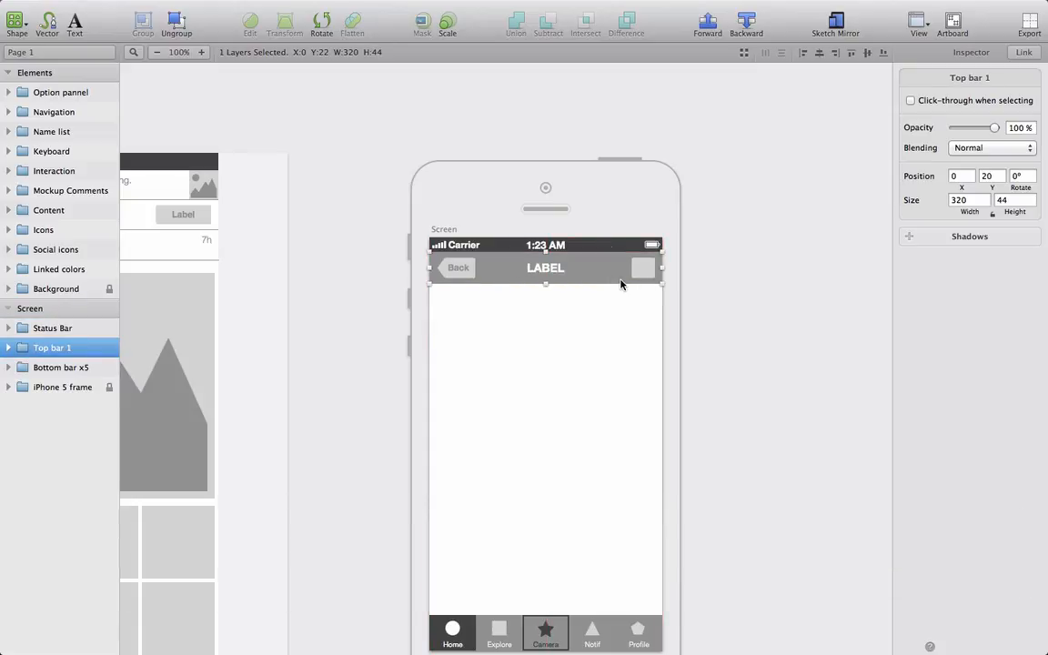
key(Up)
key(Up)
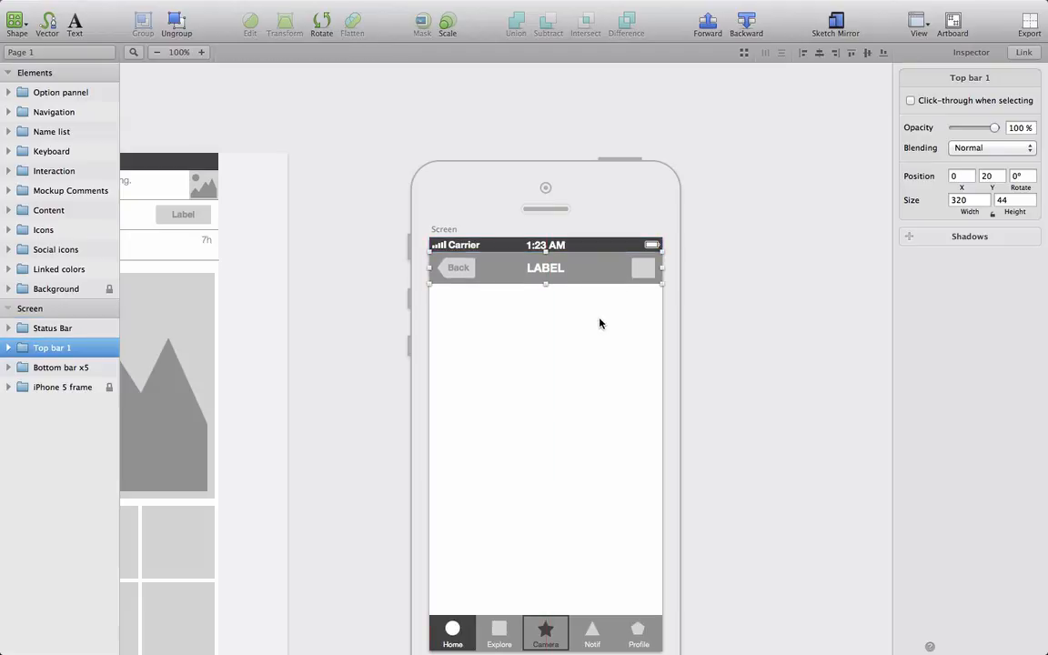
key(Down)
key(Up)
- Delete the Back button from the Screen artboard's top bar and change the bar's title to "HOME"
double_click(444, 269)
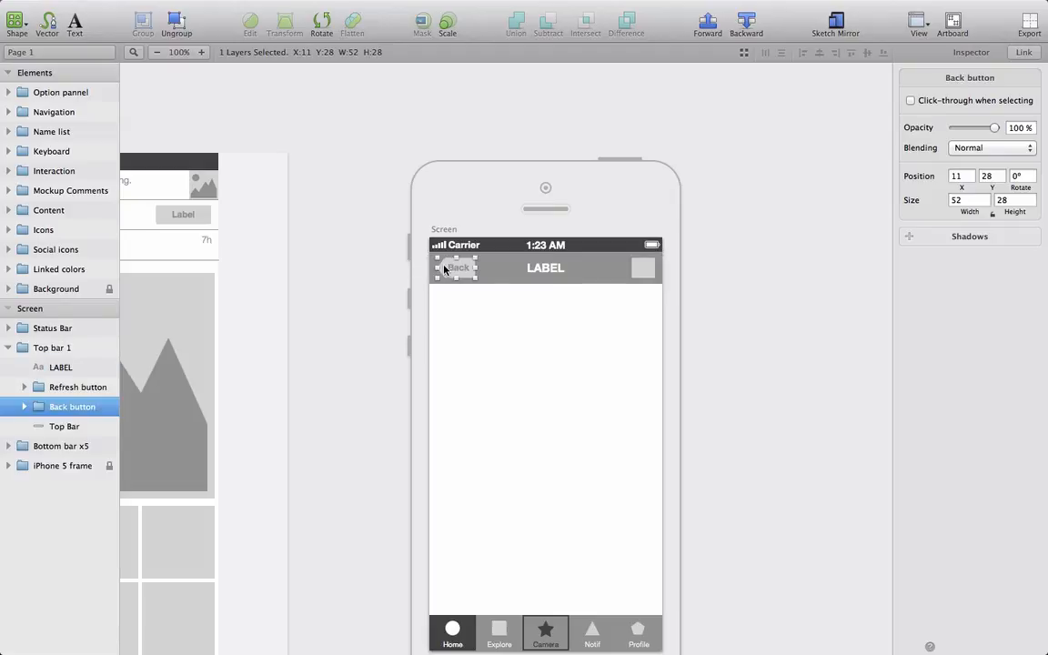
key(Delete)
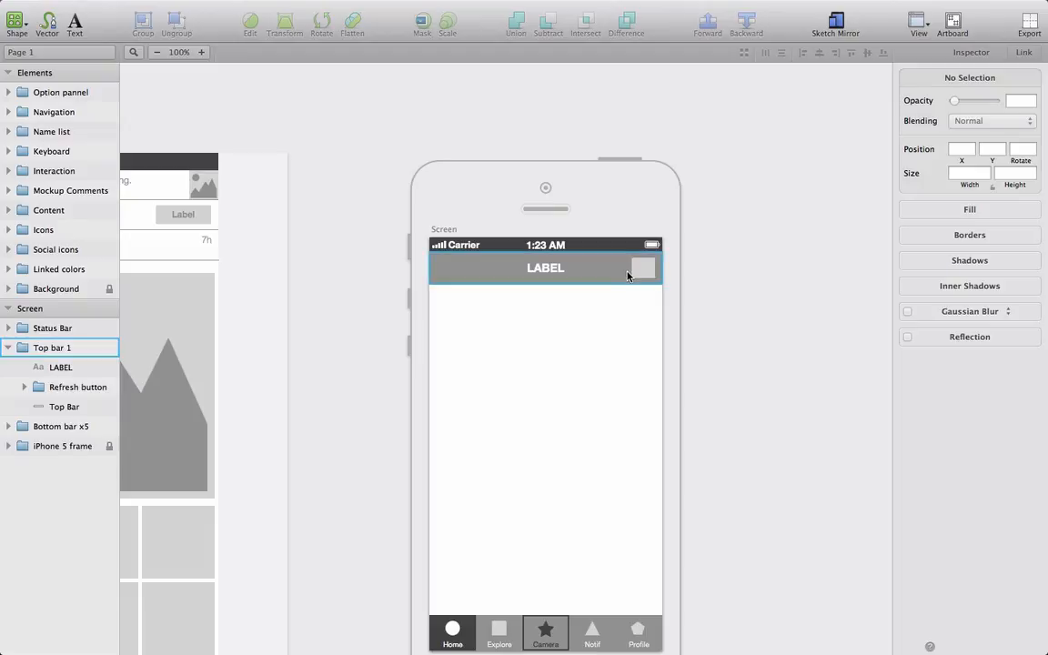
click(546, 269)
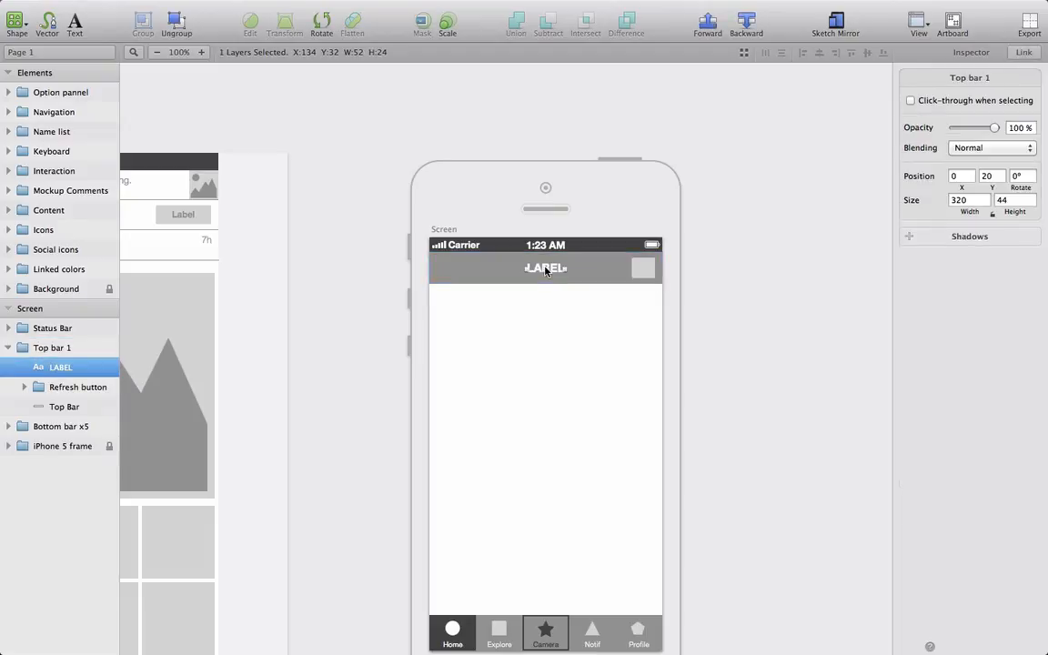
double_click(546, 269)
double_click(546, 268)
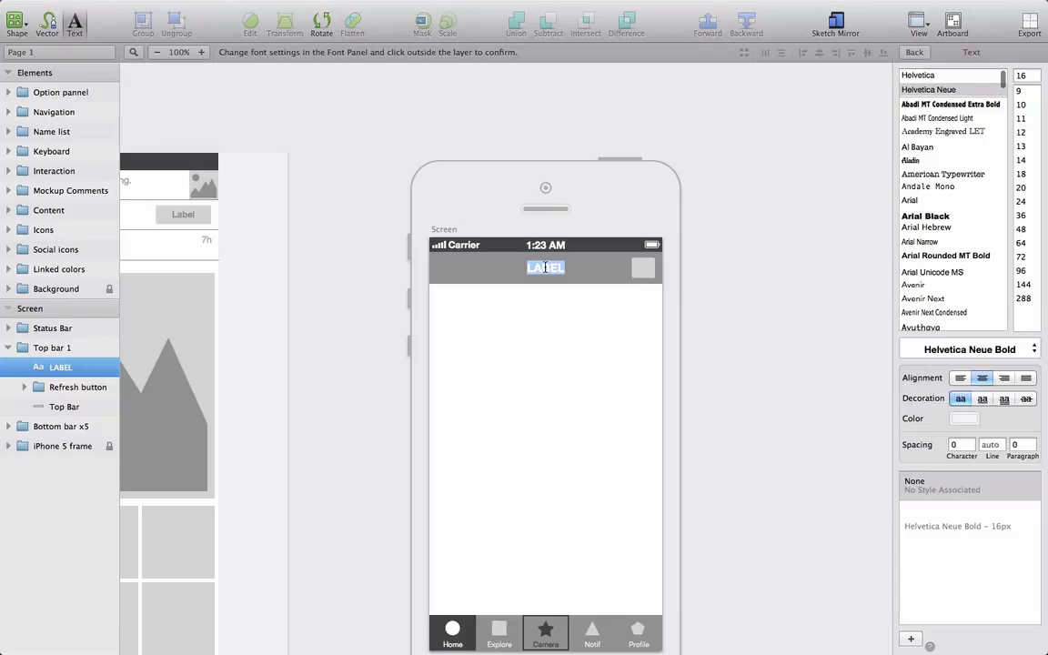
text(Home)
key(BackSpace)
key(BackSpace)
key(BackSpace)
text(OME)
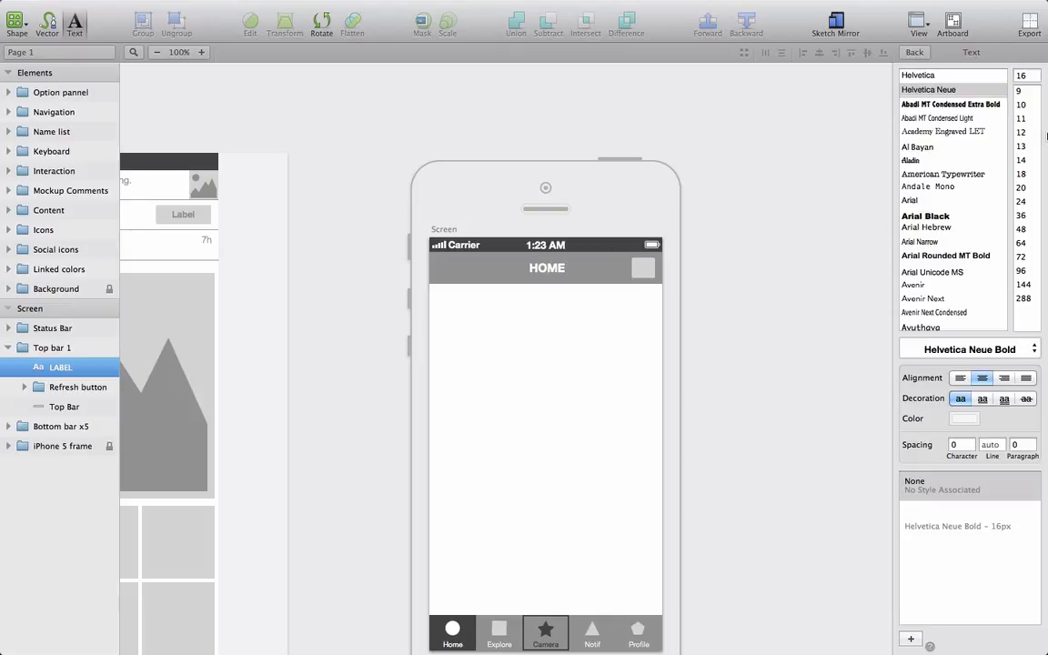
key(Escape)
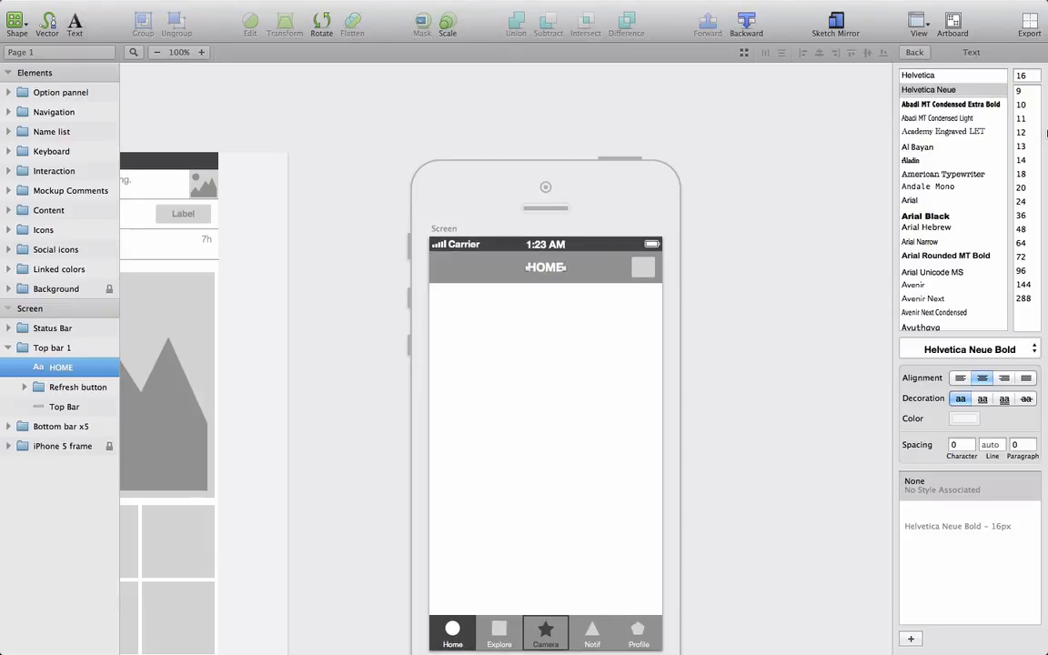
scroll(690, 403, down, 3)
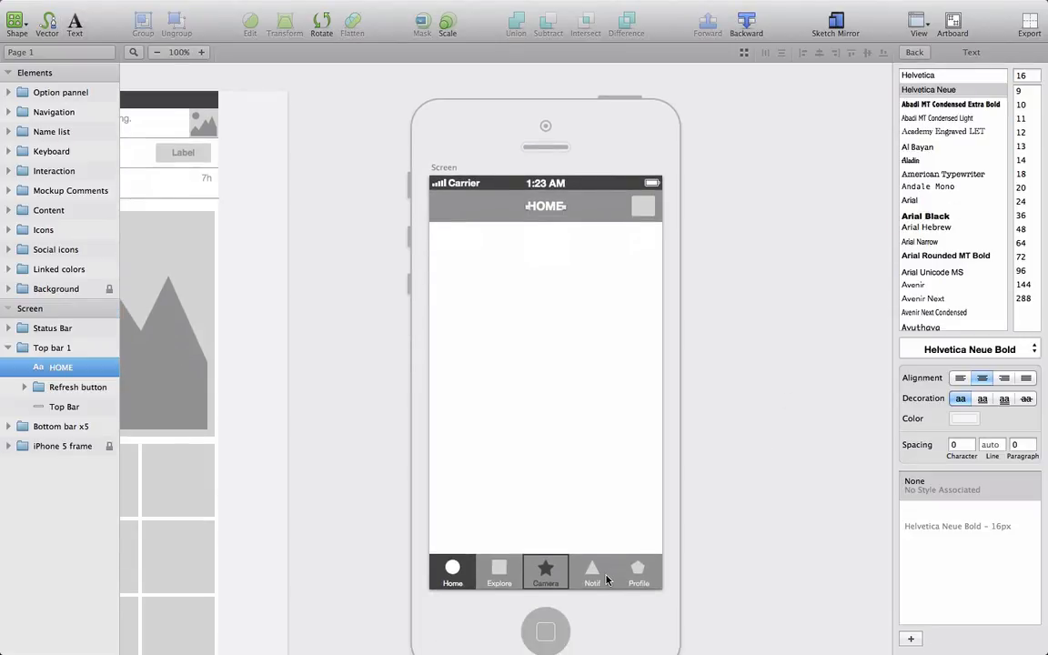
click(607, 580)
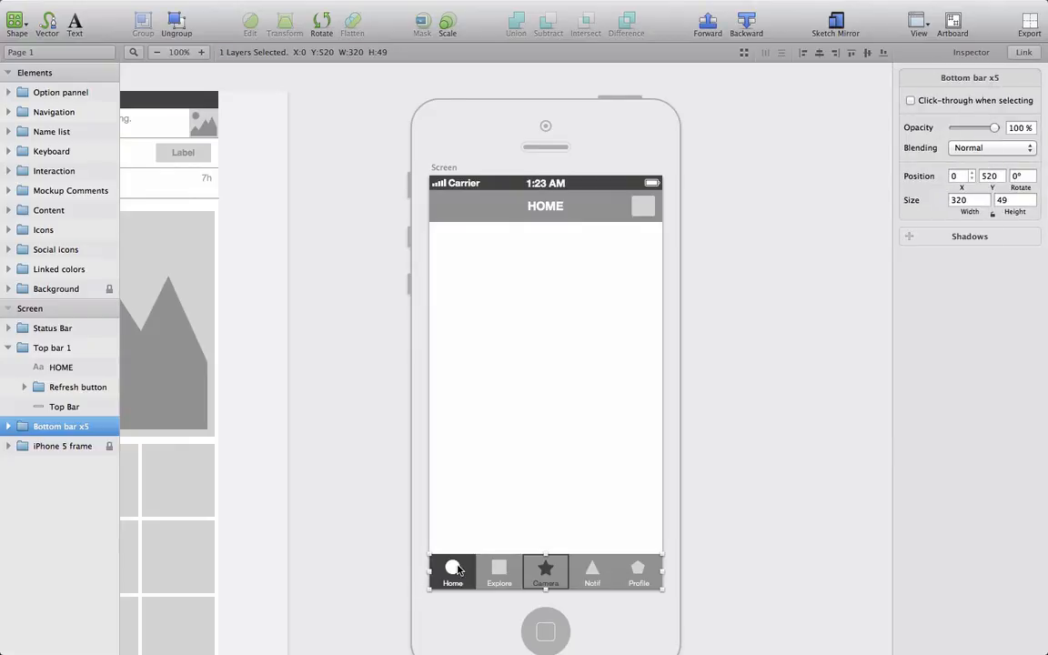
click(362, 578)
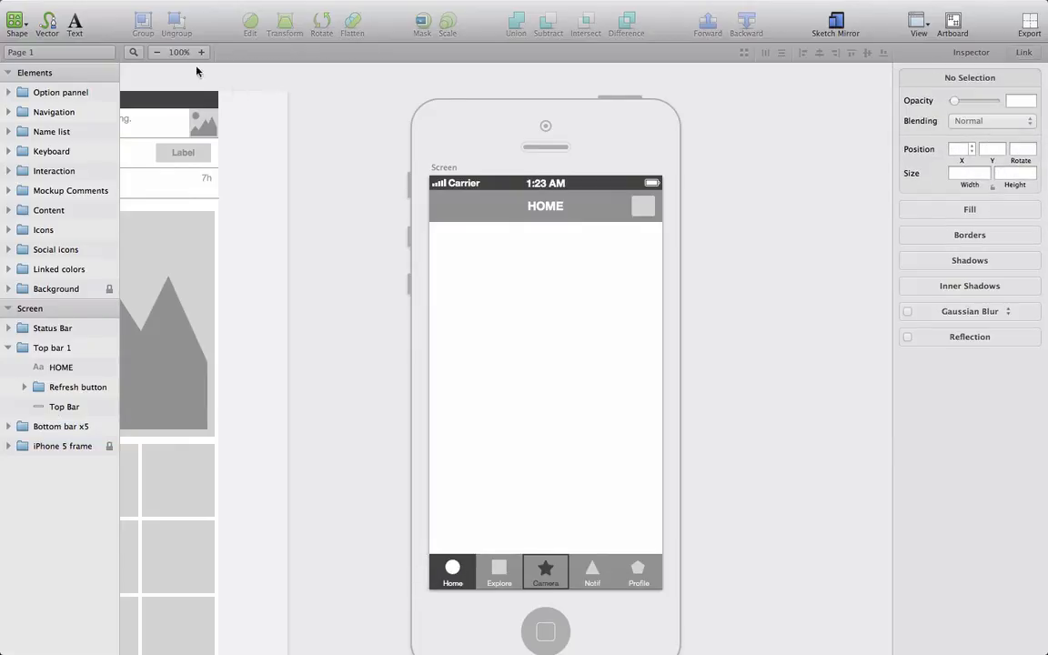
- Copy the camera icon from the Elements icon set into the Screen artboard
click(158, 52)
scroll(228, 273, down, 5)
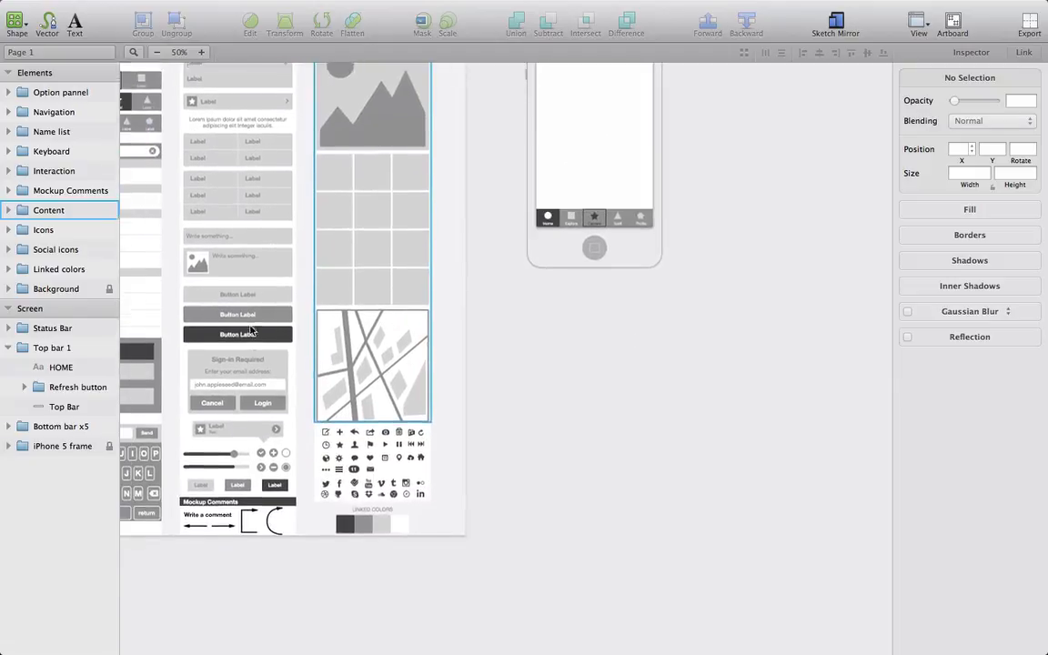
click(201, 52)
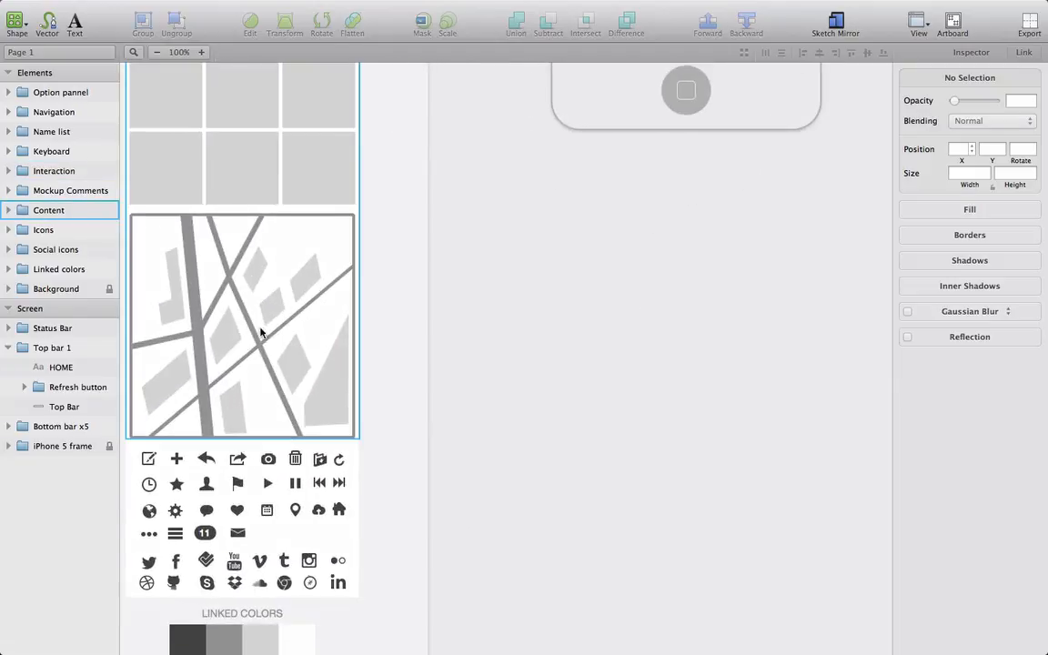
click(268, 458)
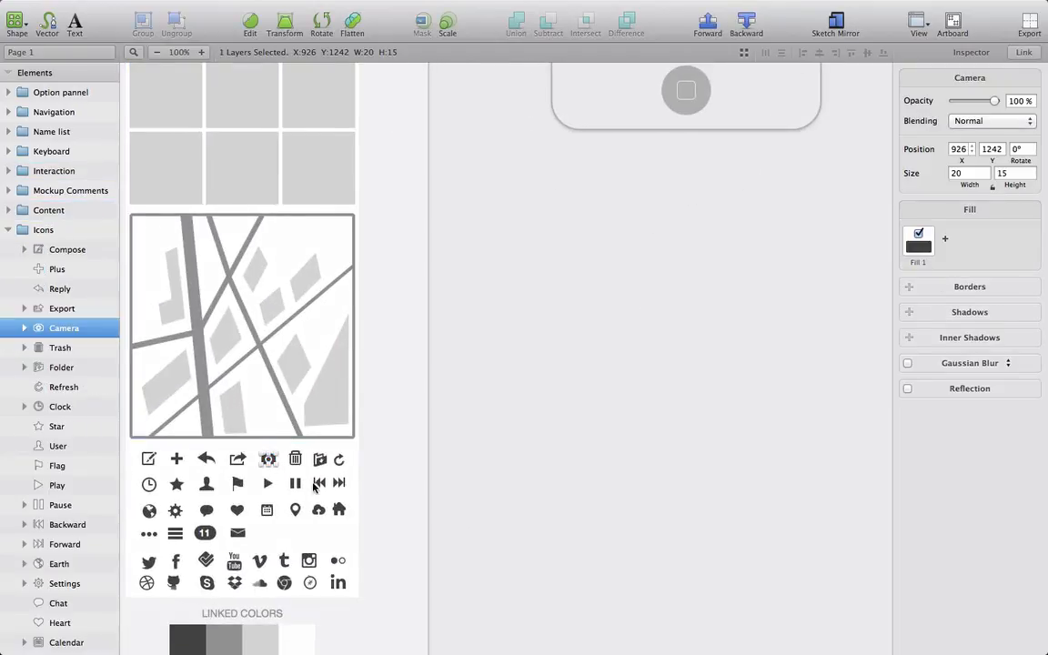
scroll(300, 473, left, 3)
scroll(313, 488, left, 3)
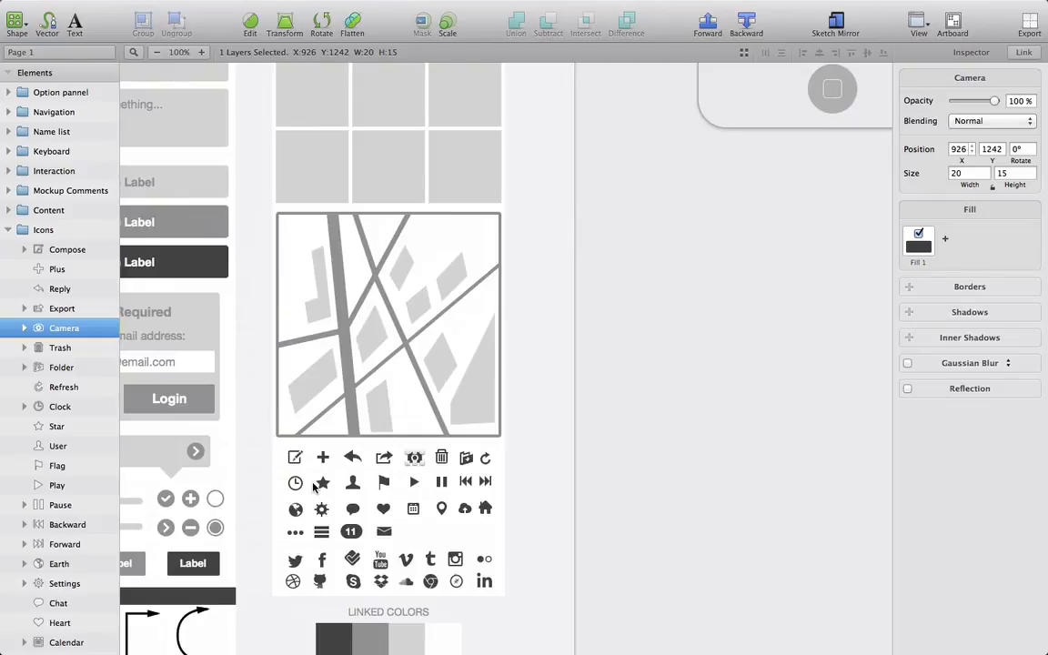
scroll(313, 488, left, 2)
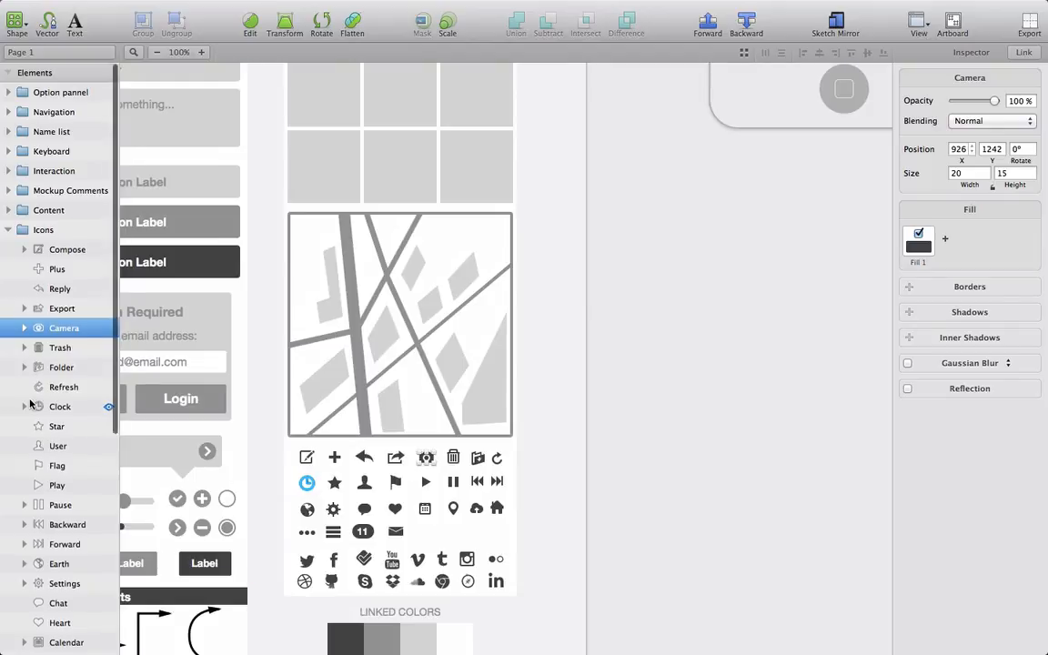
scroll(30, 403, down, 8)
scroll(30, 403, down, 3)
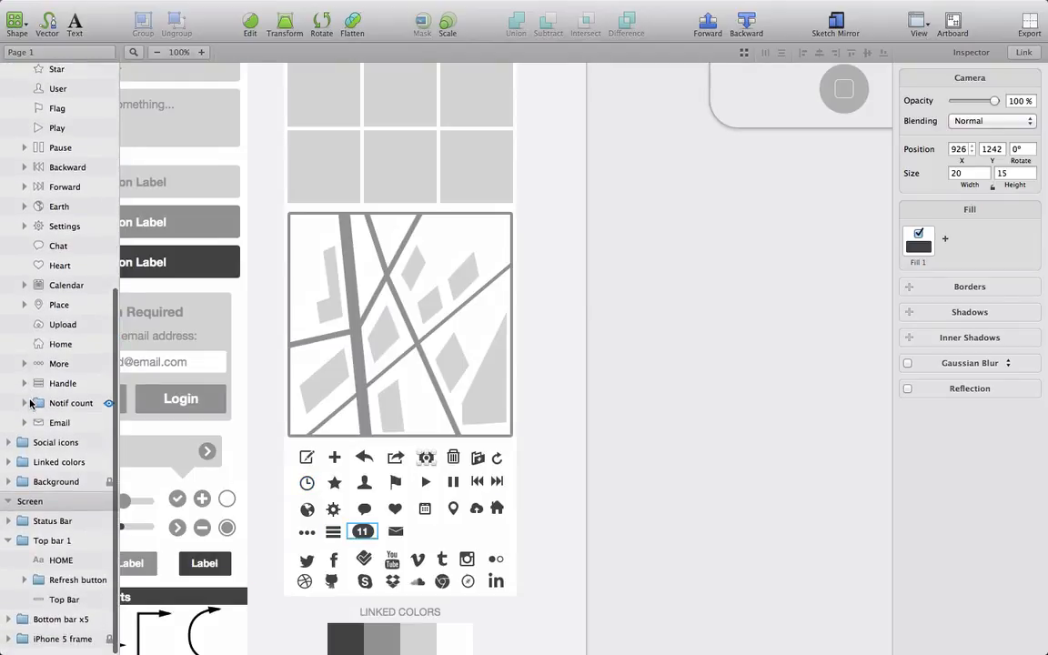
click(33, 510)
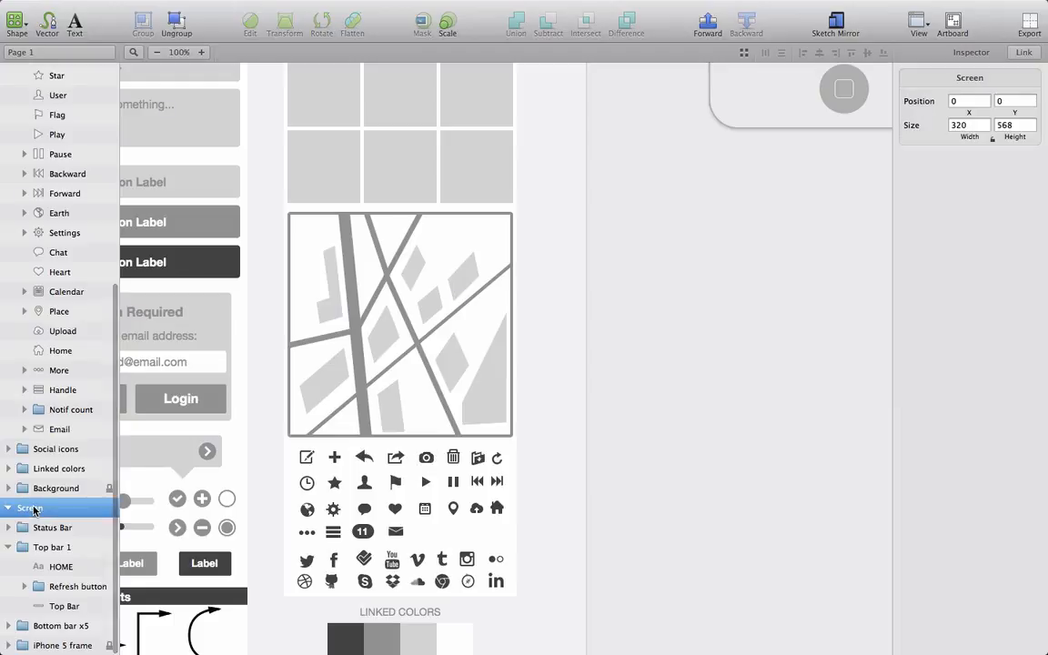
click(35, 627)
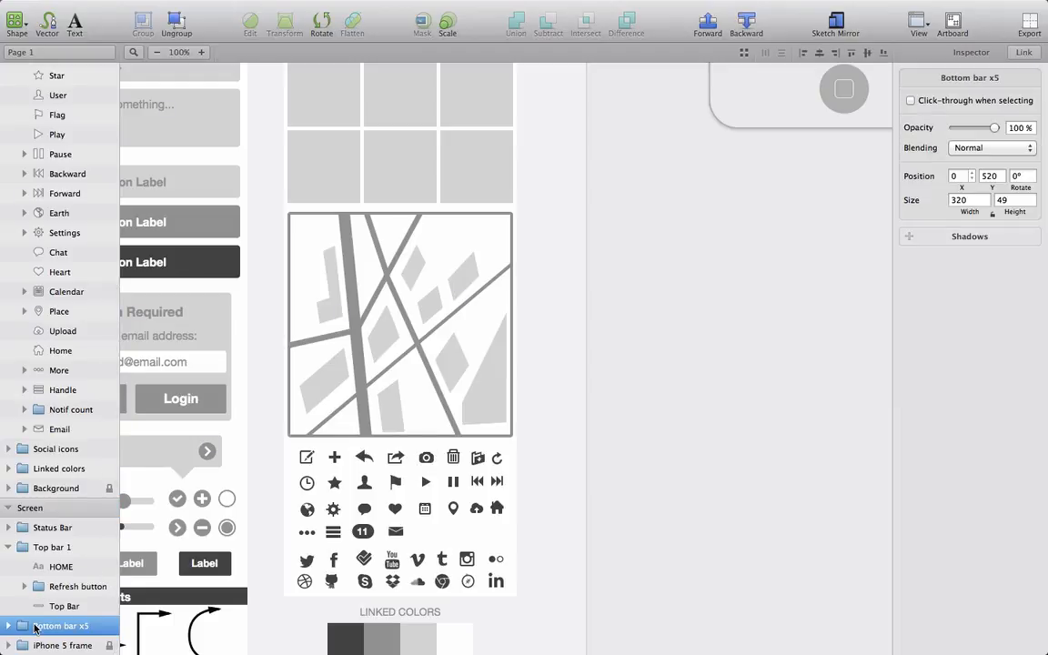
key(super+v)
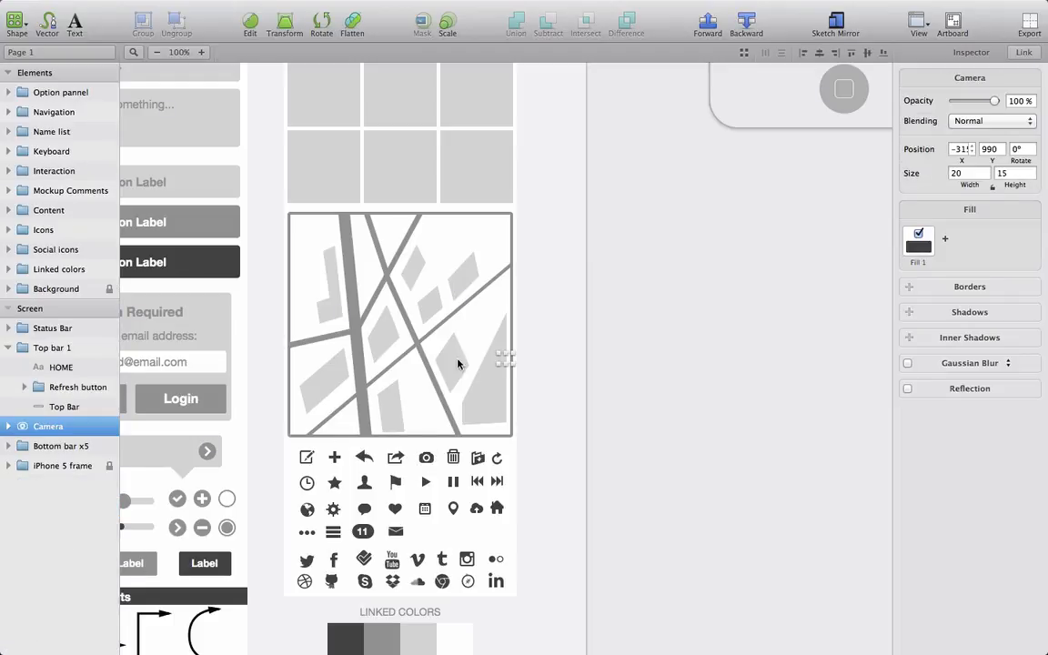
- Move the copied camera icon onto the star in the bottom bar's Camera tab, at X 150, Y 530
drag(497, 338, 842, 124)
scroll(812, 150, right, 4)
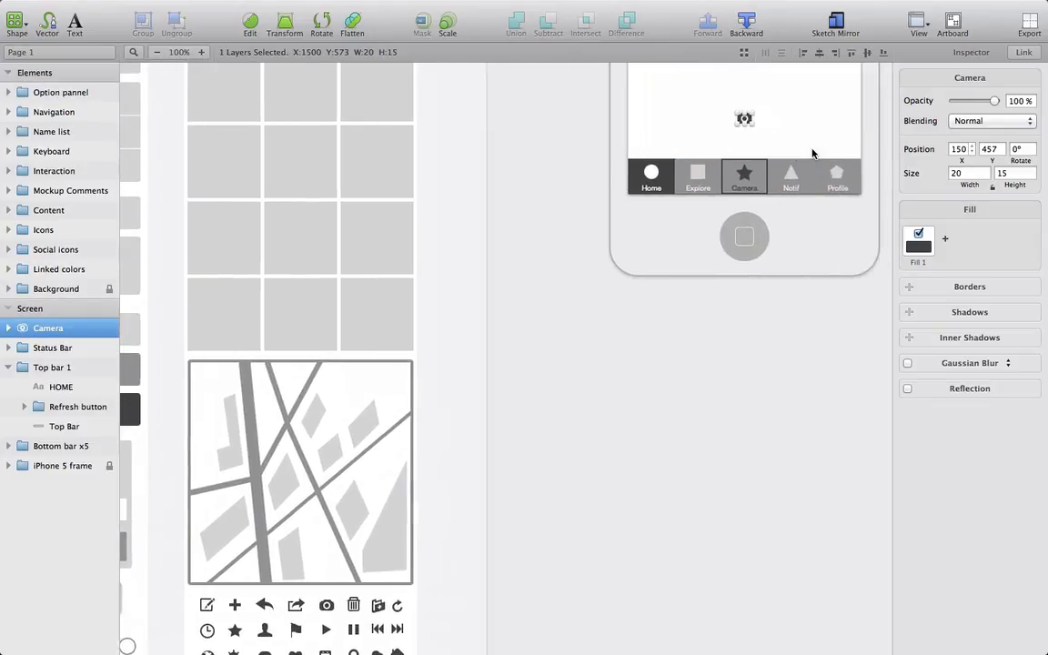
scroll(813, 148, up, 1)
scroll(812, 153, up, 2)
scroll(812, 153, right, 1)
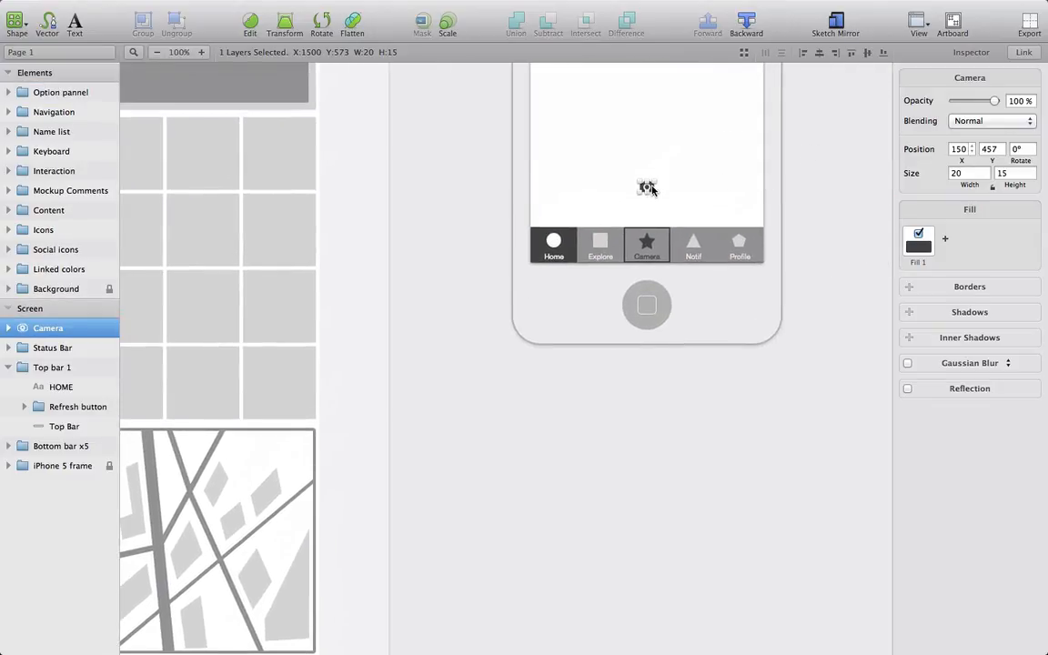
drag(652, 188, 653, 244)
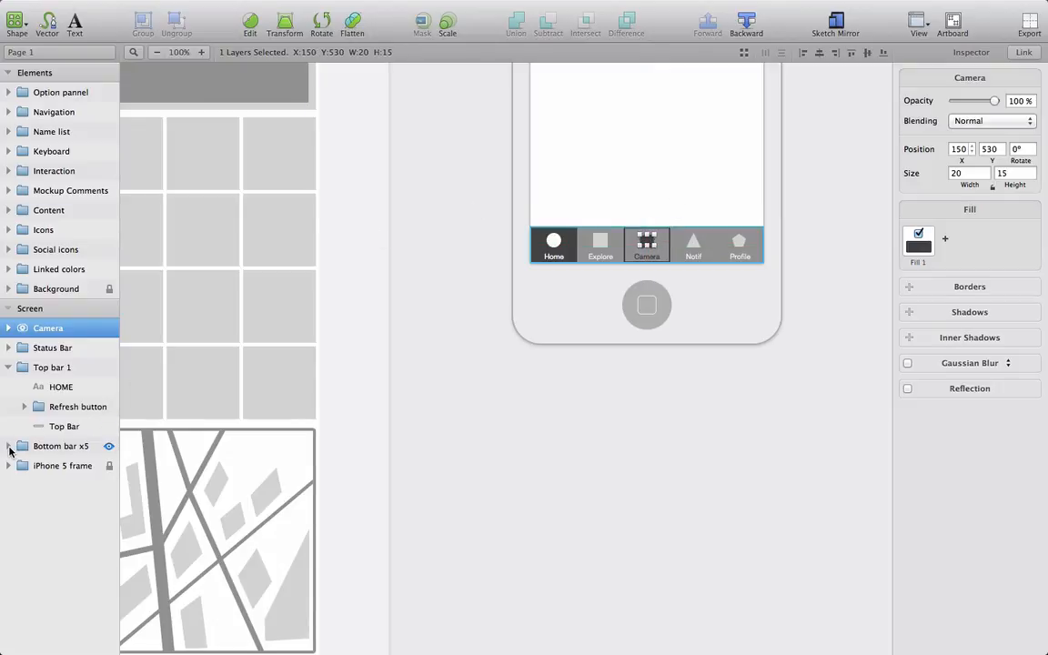
- Delete the star icon from the Call To Action tab group inside the Screen artboard's bottom bar
click(9, 447)
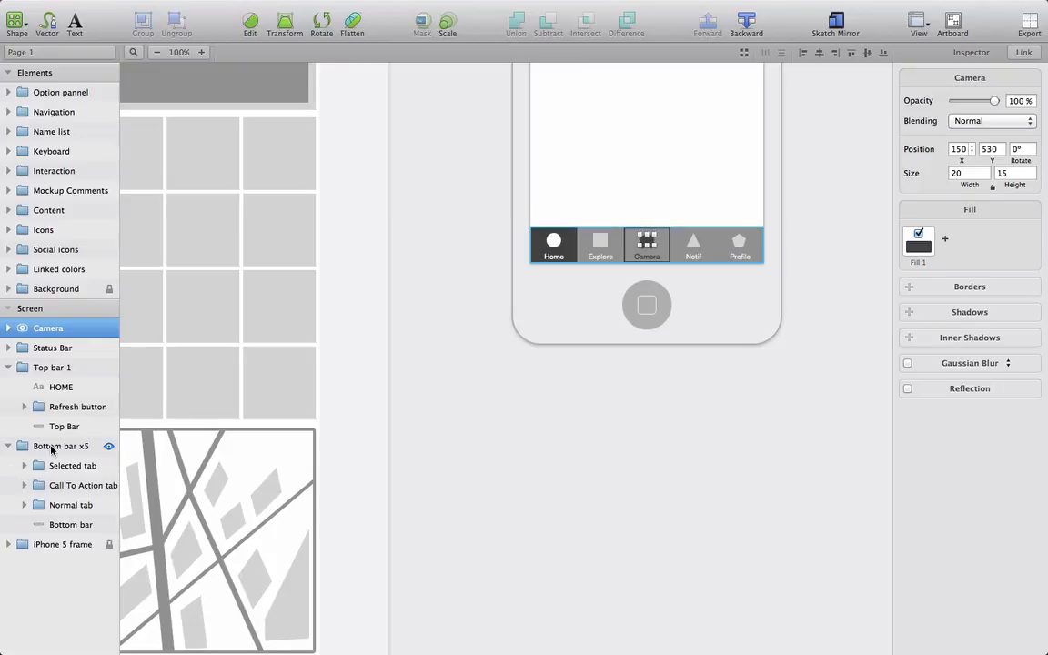
click(51, 446)
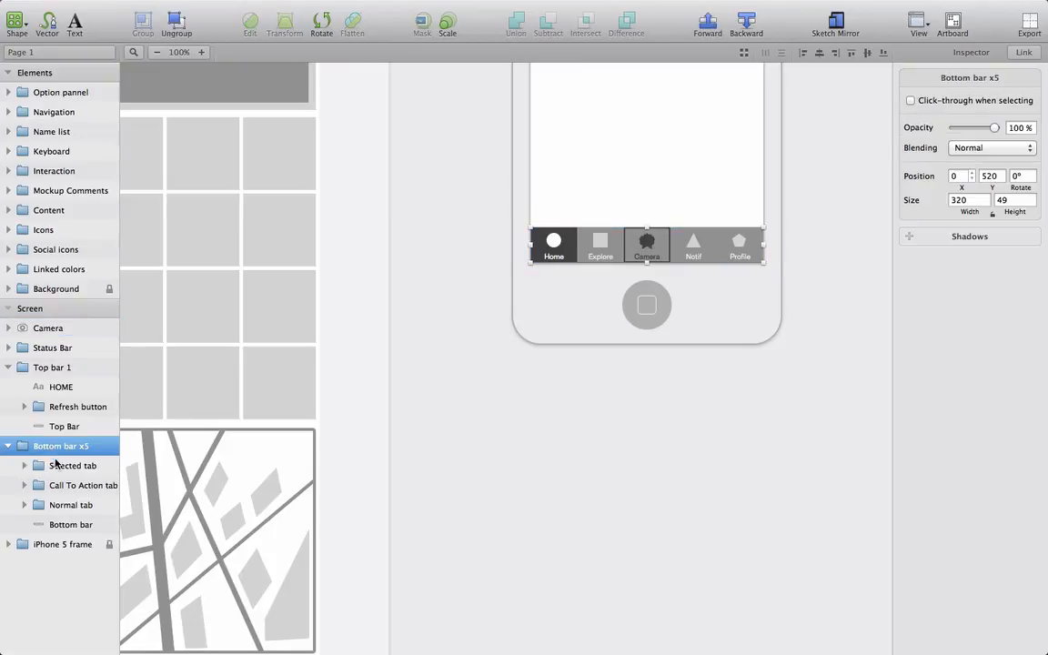
click(56, 484)
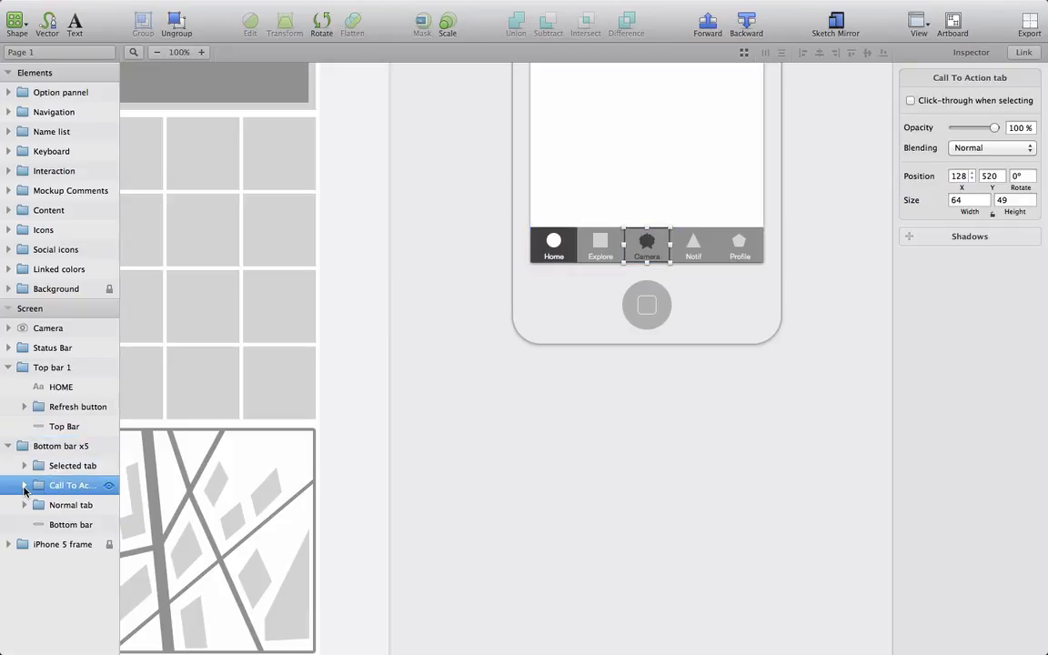
click(25, 486)
click(60, 505)
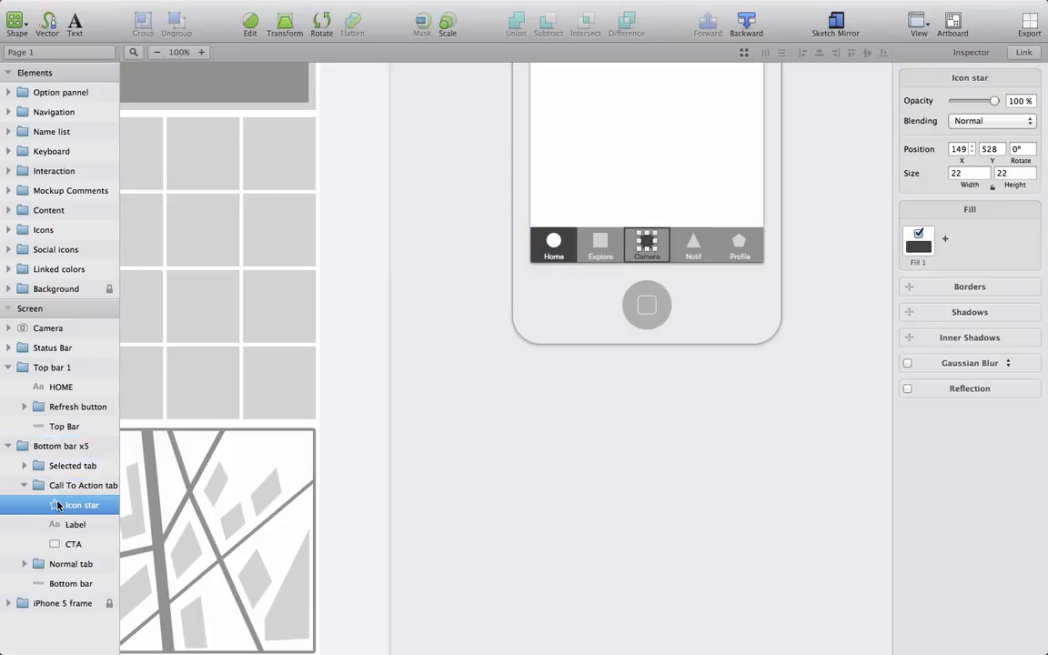
click(109, 506)
click(108, 507)
click(108, 507)
click(108, 507)
key(Delete)
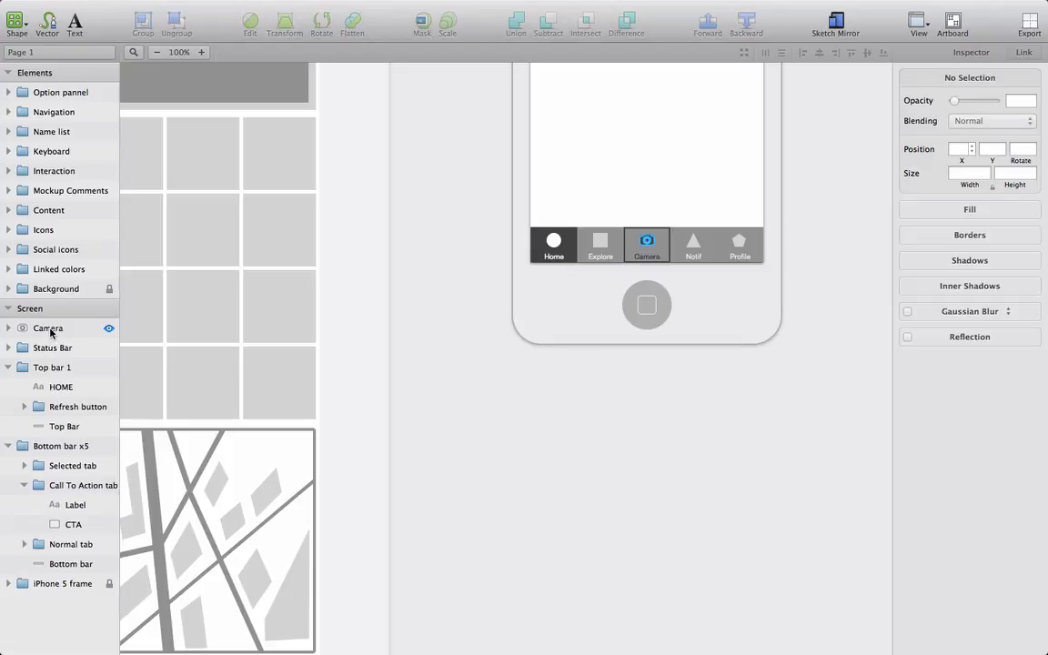
- Move the Screen artboard's Camera icon layer into the Call To Action tab group, above its Label
click(49, 329)
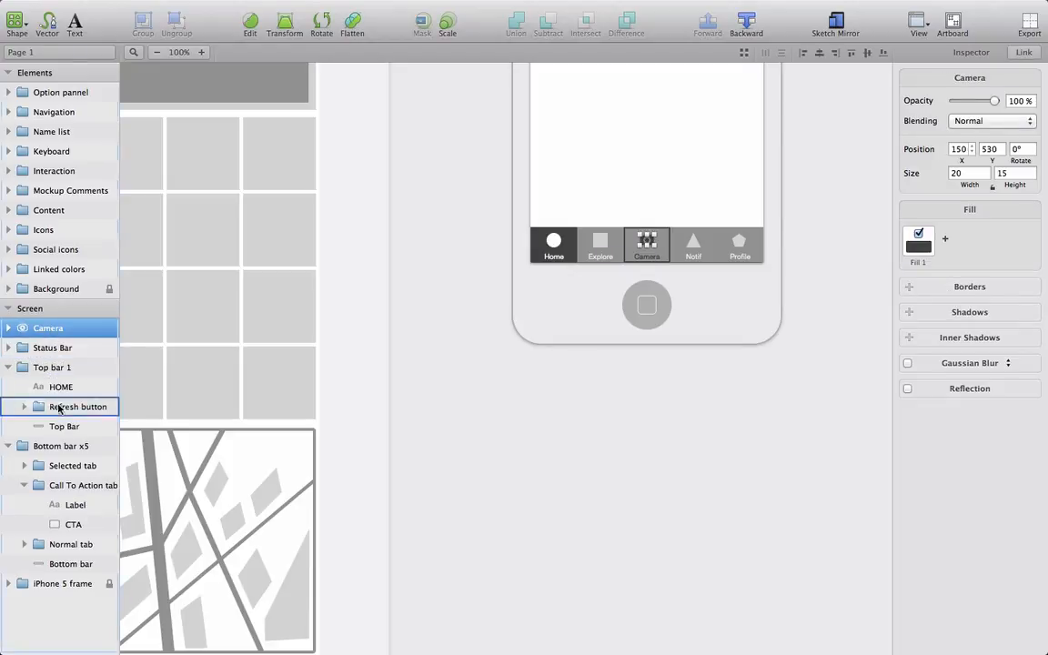
drag(67, 496, 68, 499)
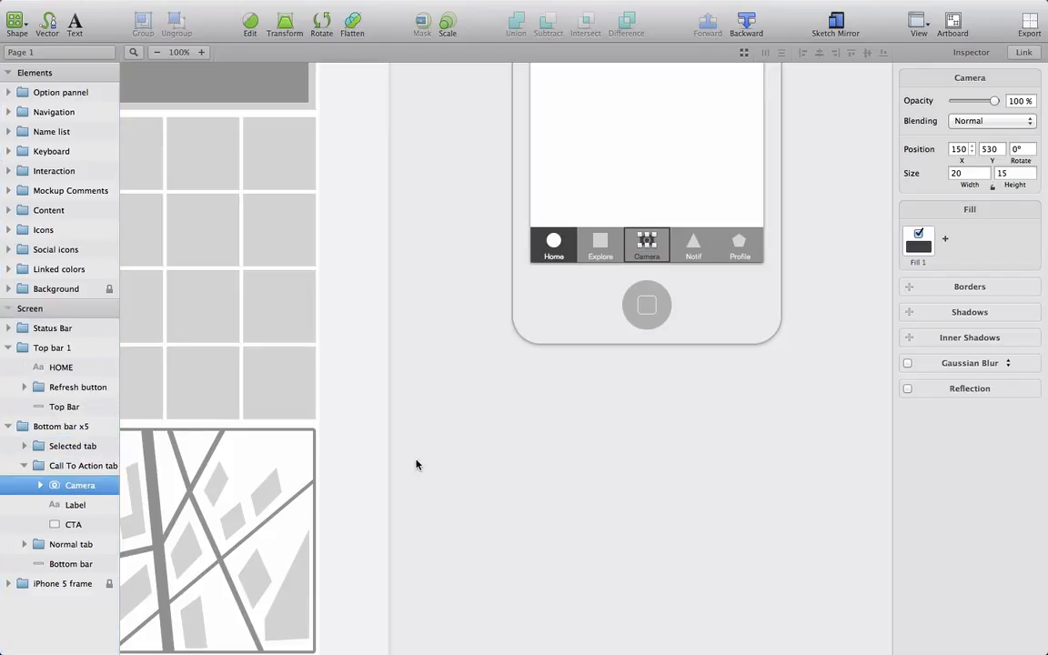
scroll(503, 462, up, 4)
scroll(503, 461, right, 2)
click(503, 461)
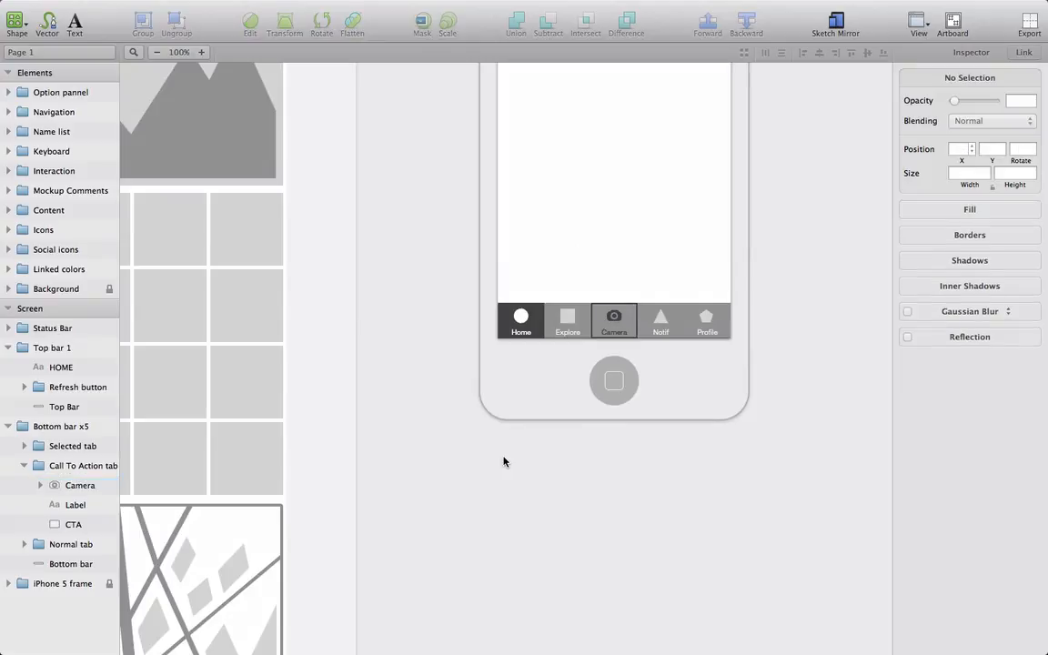
- Look through the Elements icon set for home, earth, chat and user icons that suit the remaining bottom bar tabs
scroll(503, 461, down, 10)
scroll(503, 461, left, 5)
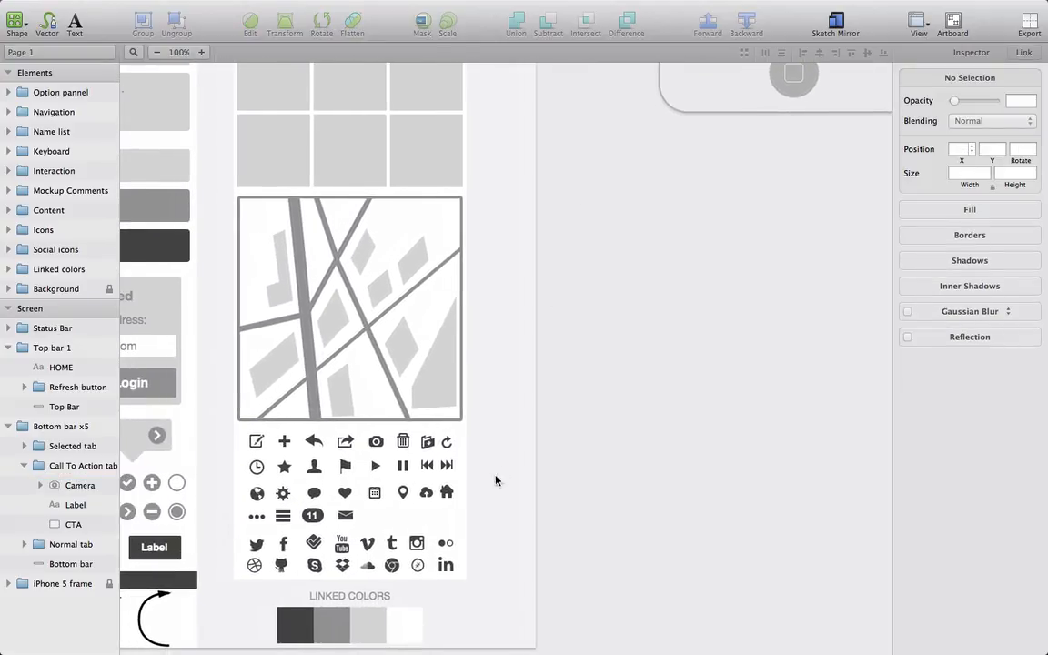
double_click(446, 493)
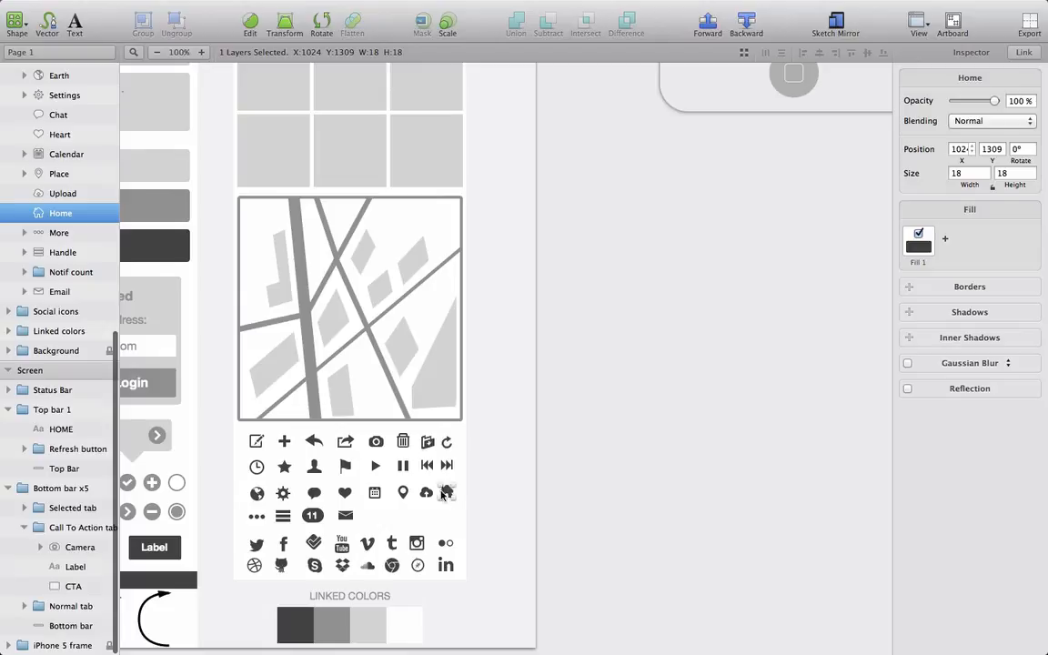
click(257, 498)
double_click(257, 498)
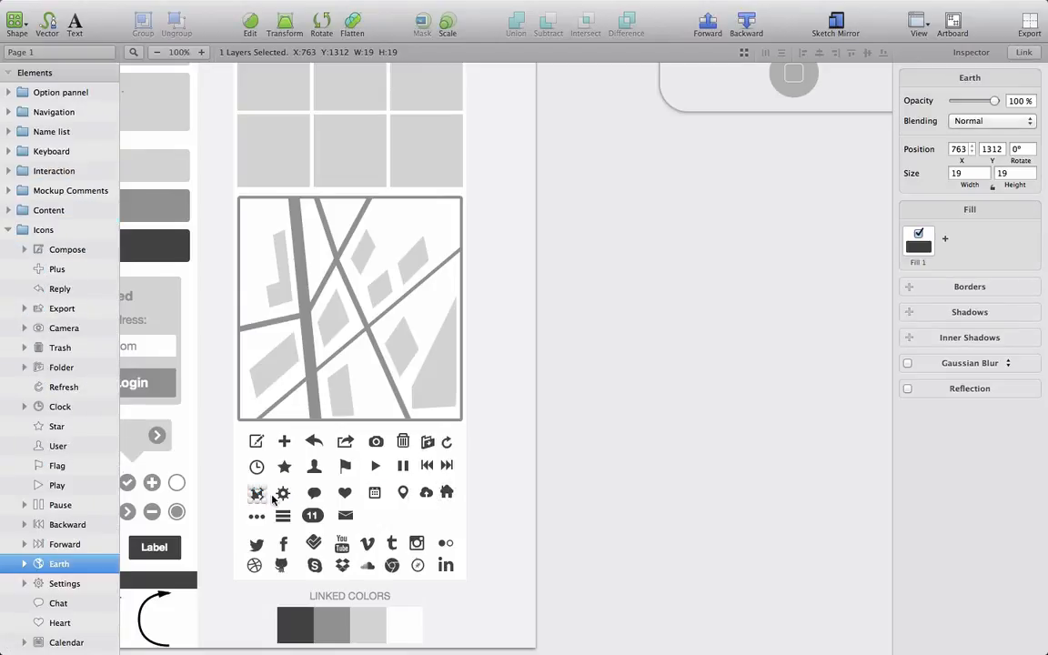
click(313, 494)
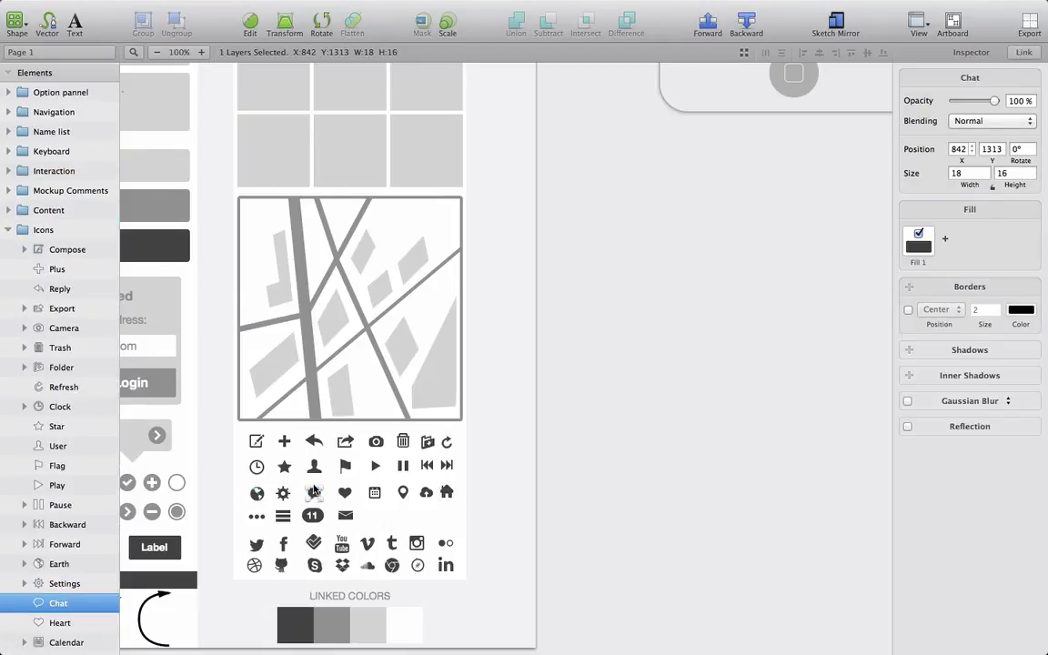
click(314, 469)
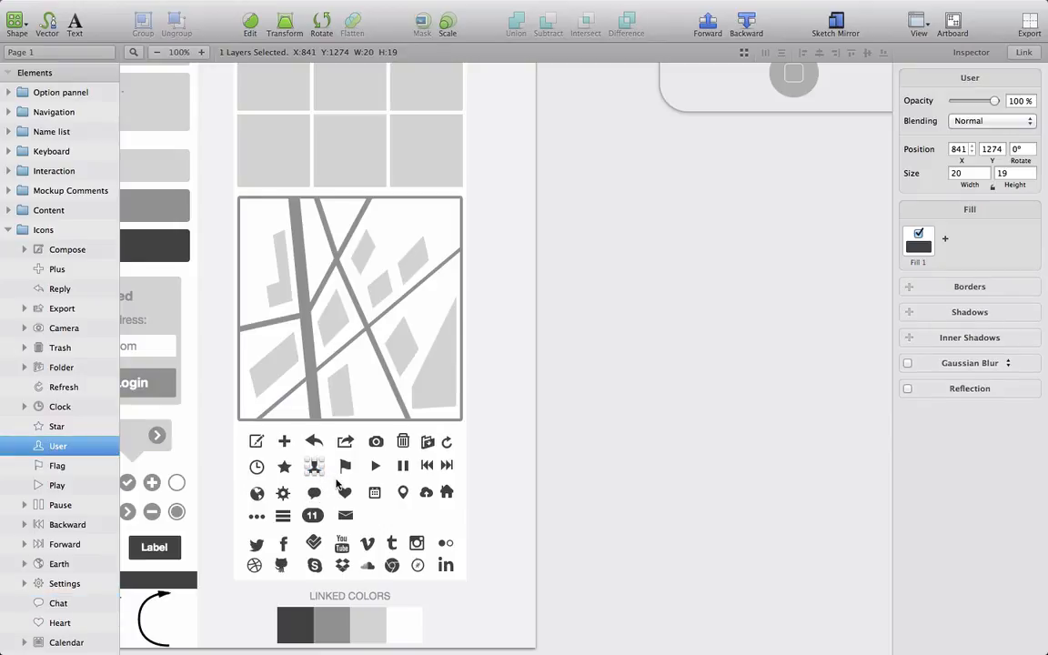
click(446, 492)
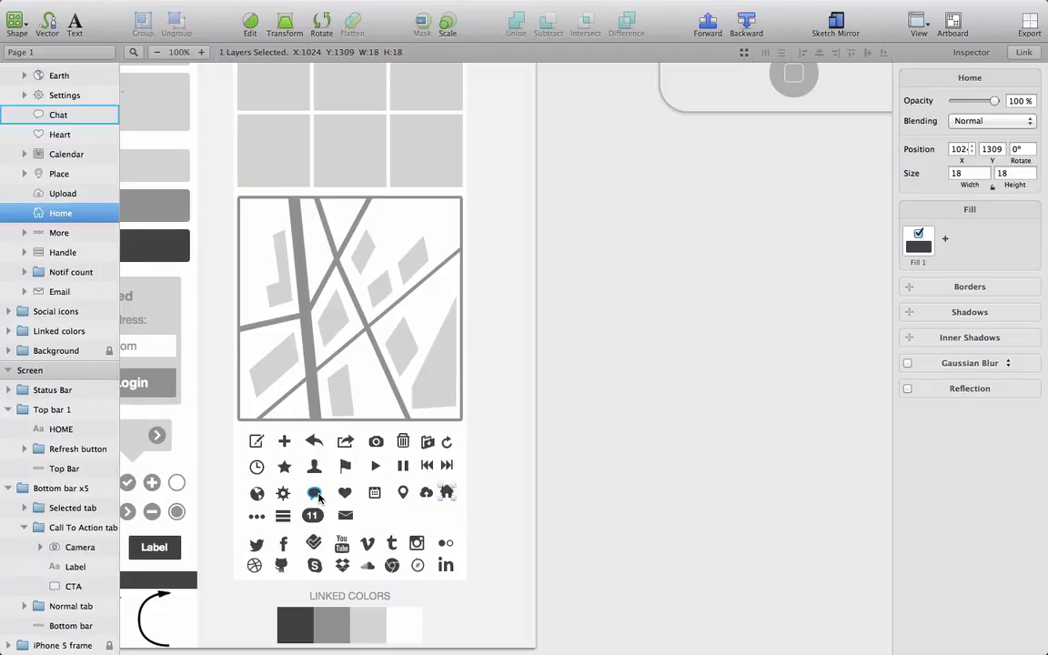
shift+click(315, 493)
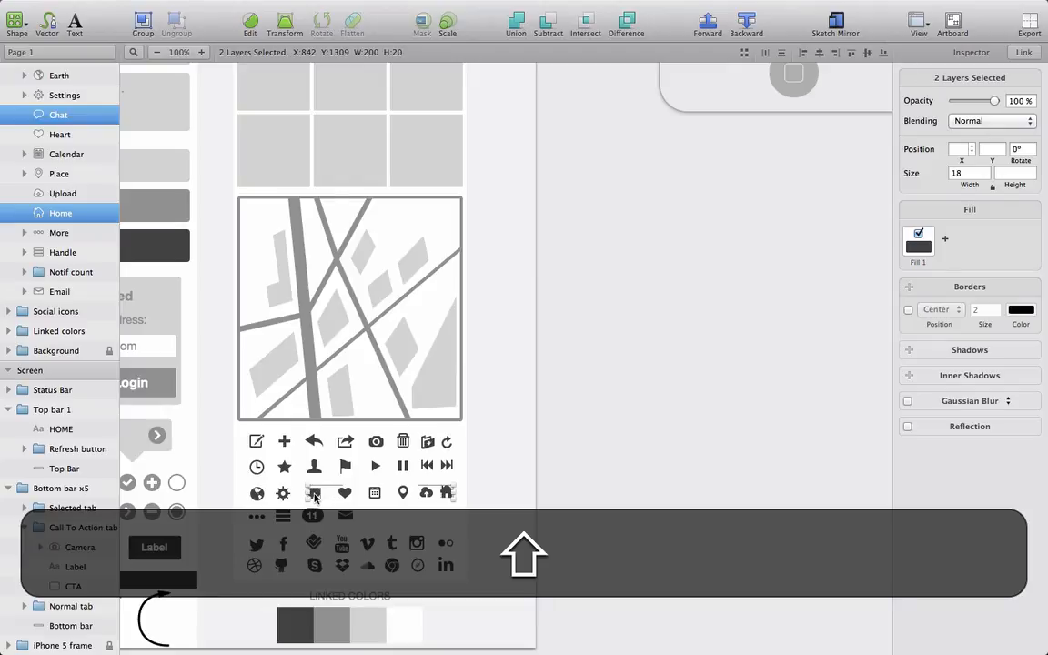
shift+click(258, 493)
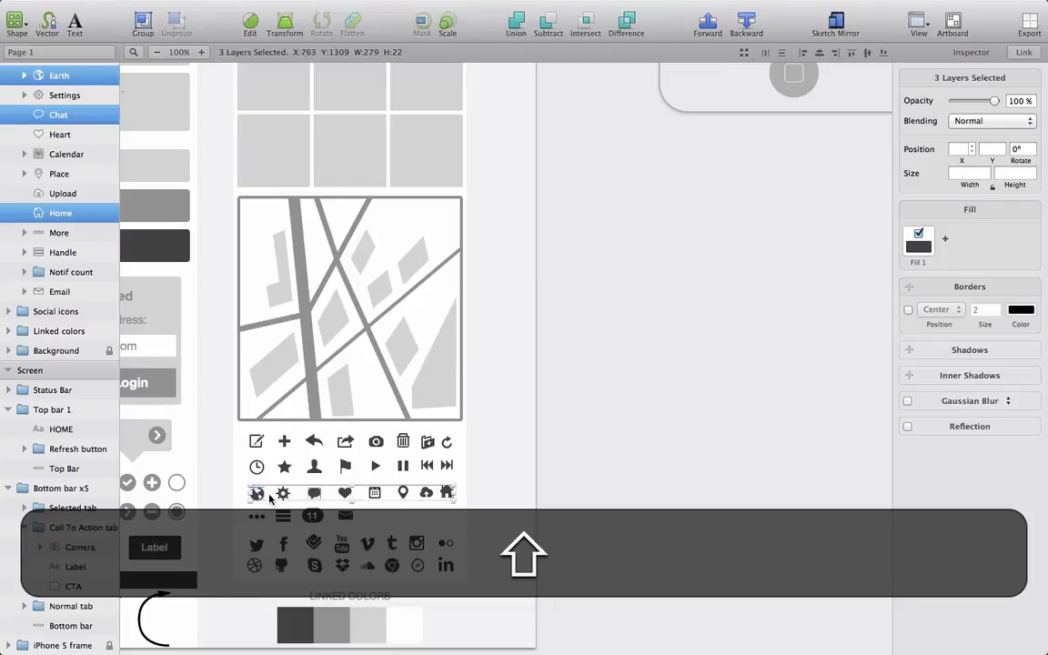
shift+click(315, 470)
scroll(96, 364, up, 5)
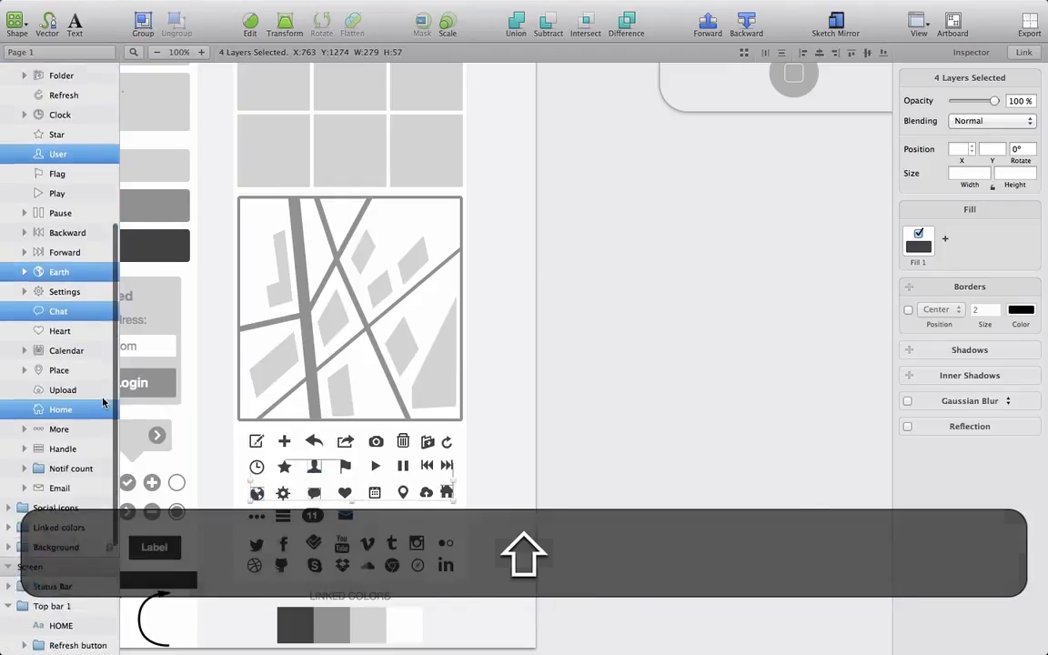
click(219, 353)
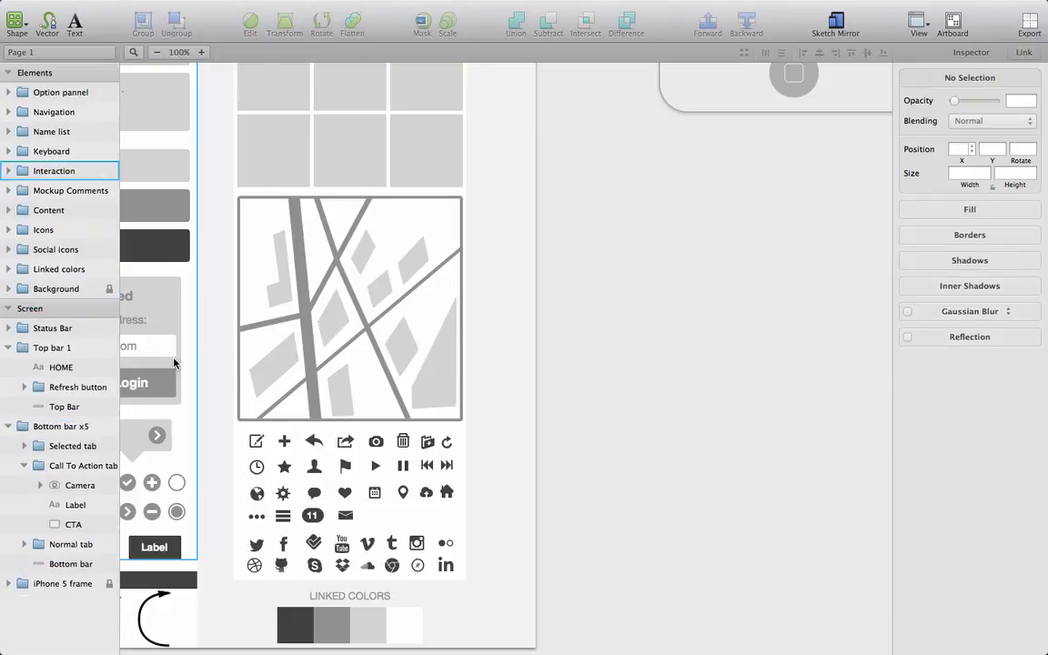
click(314, 469)
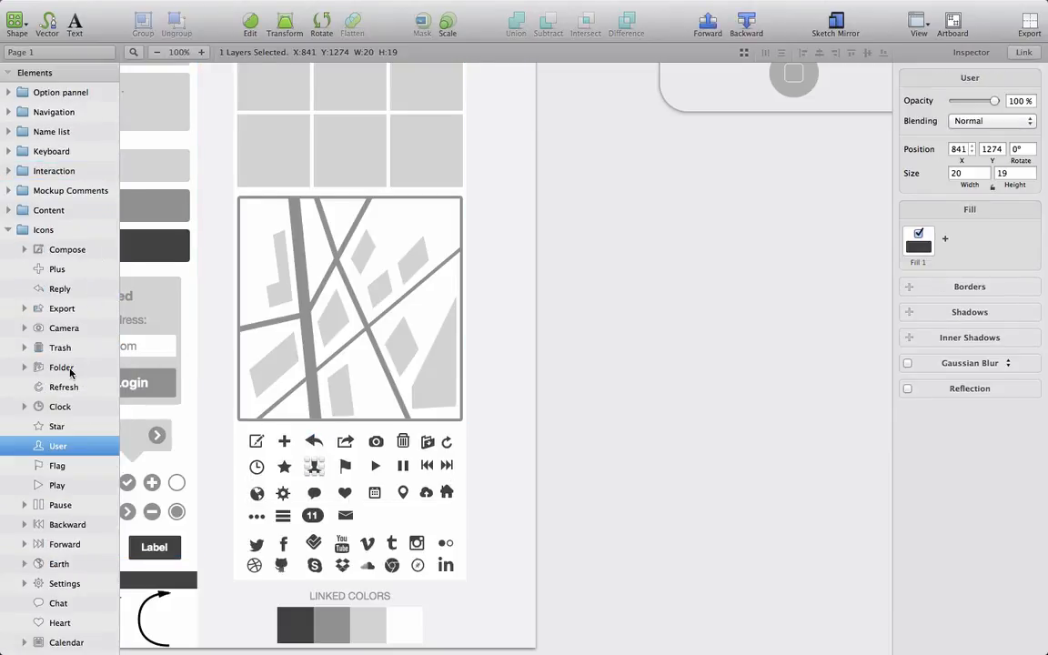
scroll(68, 372, down, 5)
super+click(58, 434)
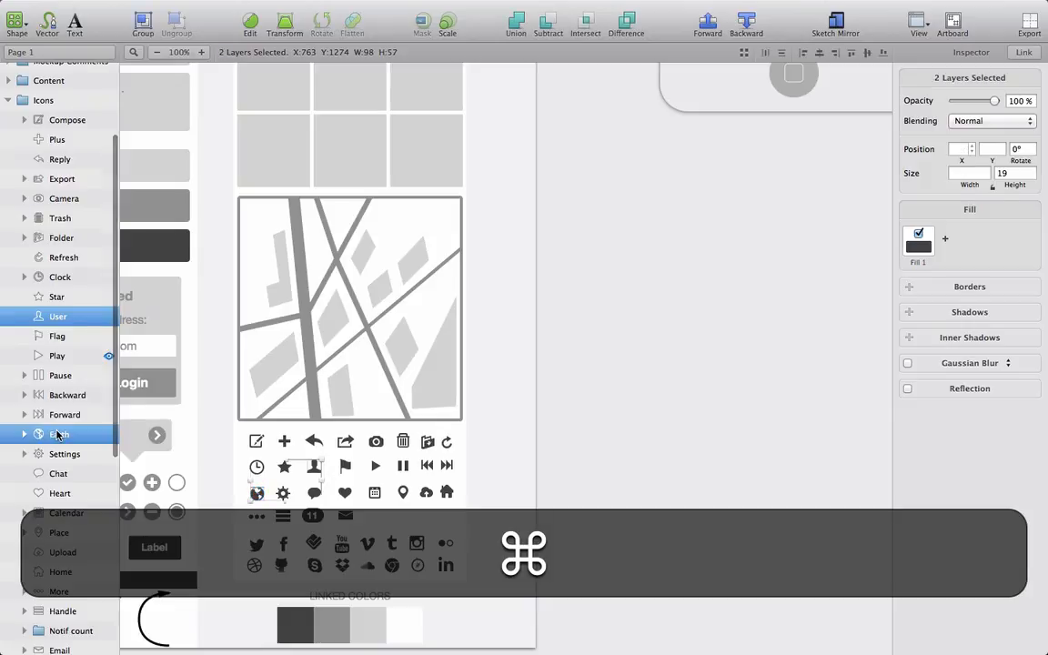
super+click(53, 572)
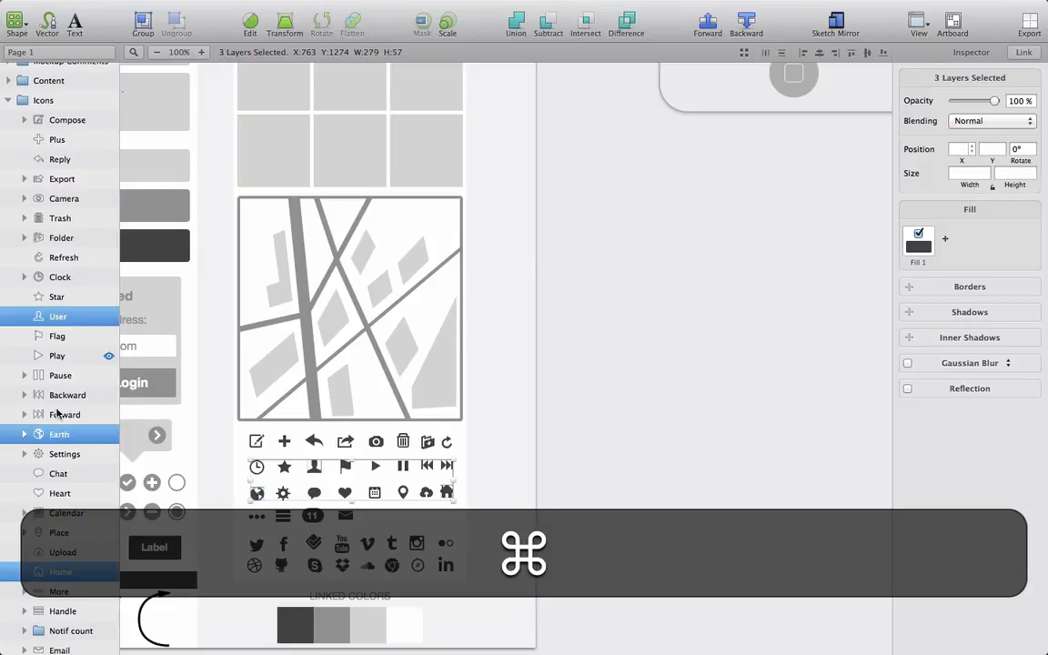
click(54, 336)
click(58, 316)
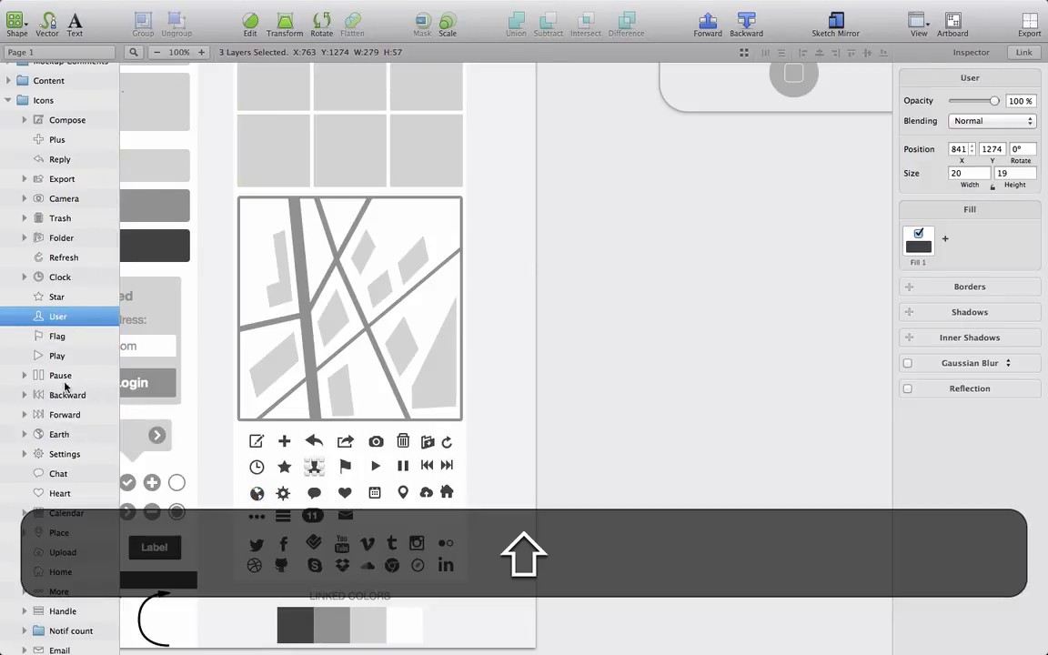
shift+click(58, 433)
click(58, 473)
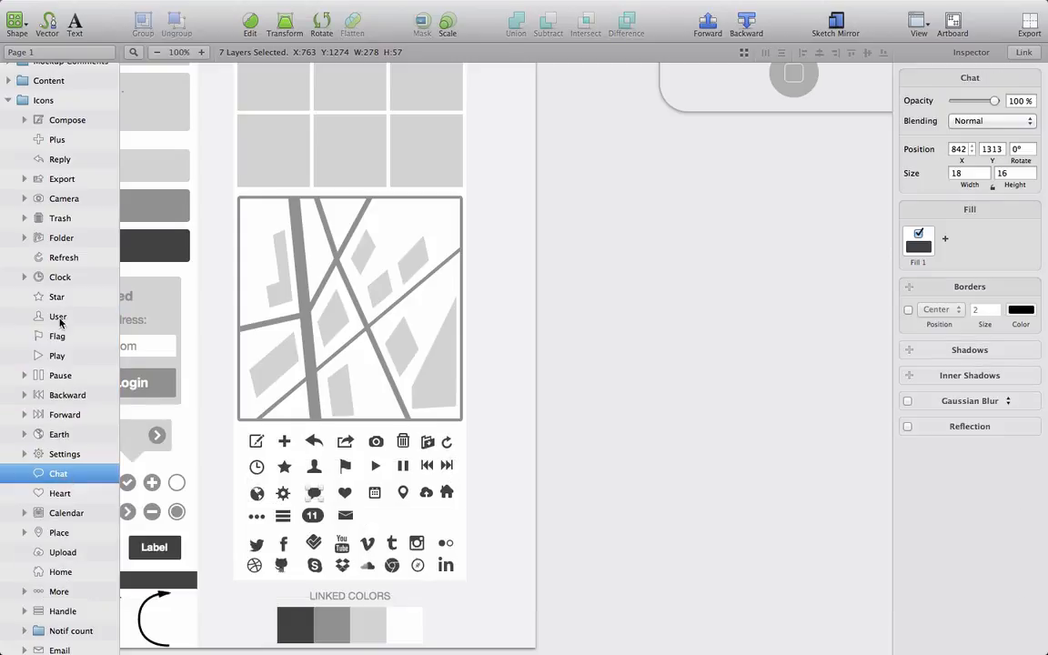
- Copy the User, Earth, Chat and Home icons from the Elements icon set into the Screen artboard, directly above the Bottom bar x5 group
click(60, 318)
super+click(60, 434)
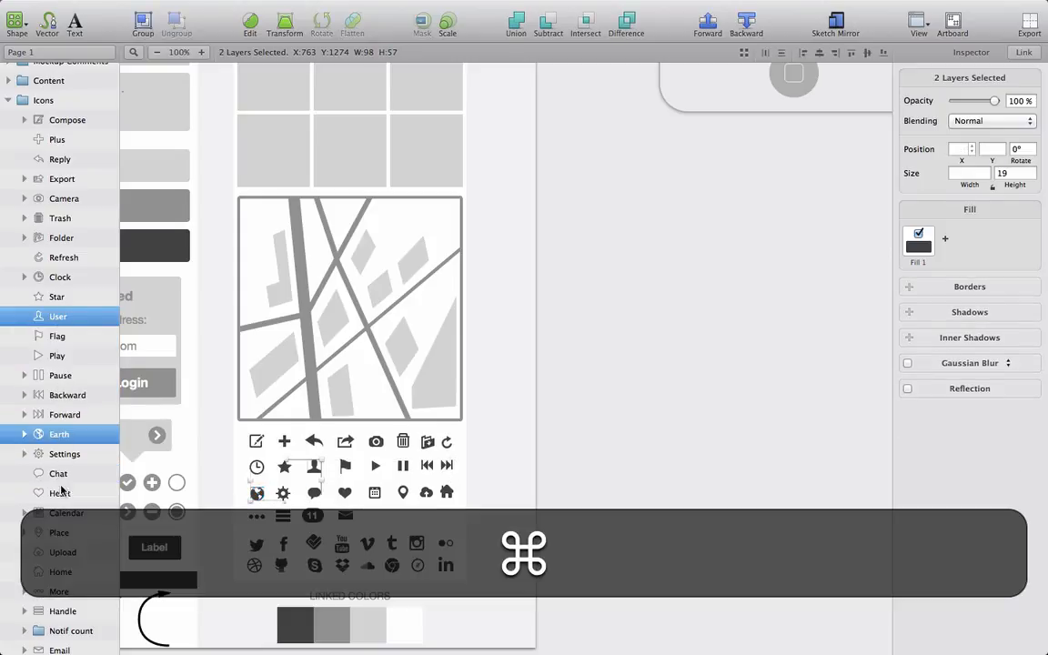
super+click(59, 474)
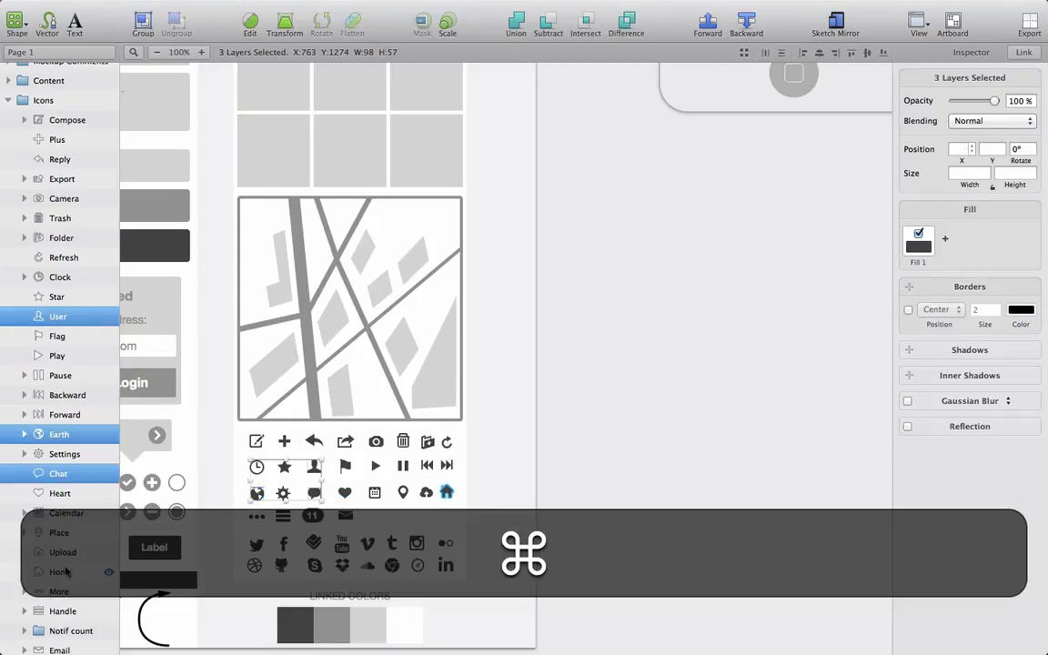
super+click(65, 572)
scroll(65, 571, down, 5)
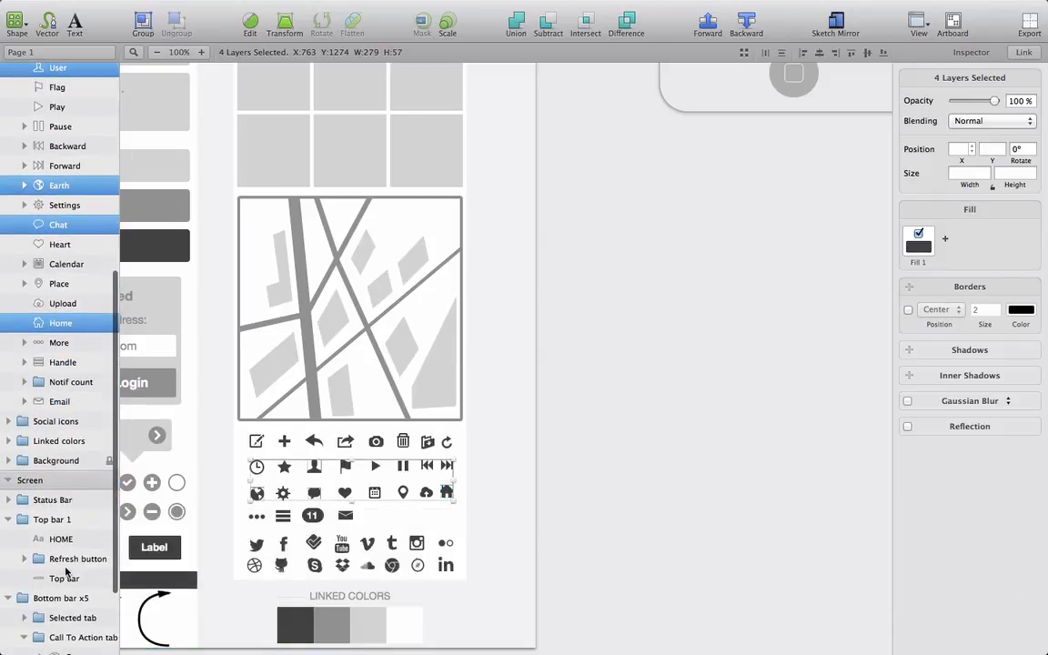
scroll(65, 571, down, 3)
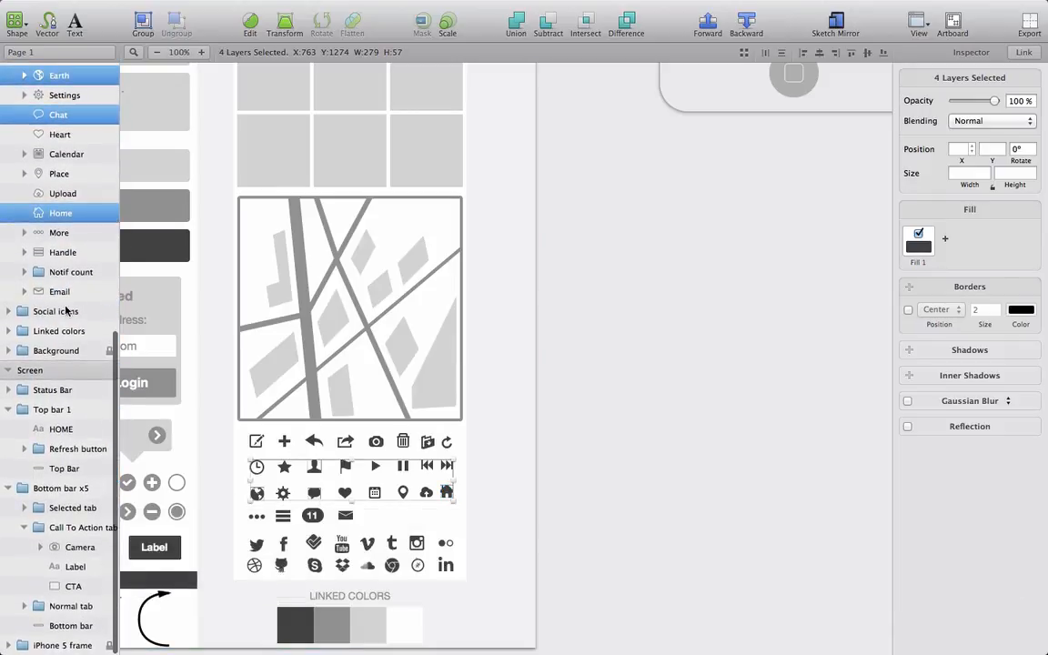
key(alt)
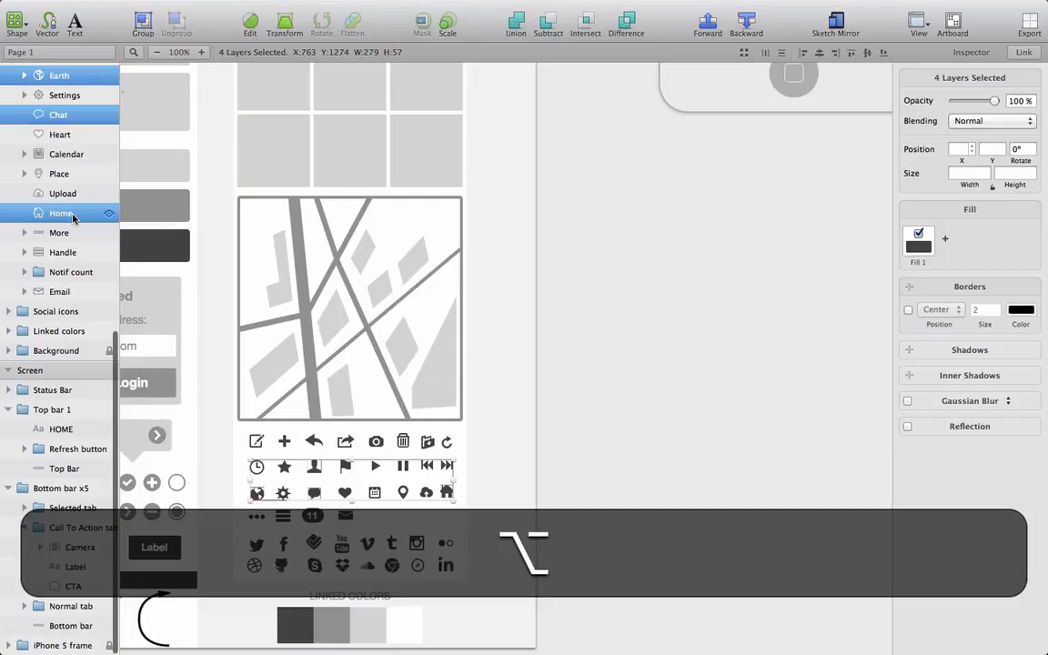
drag(73, 217, 76, 482)
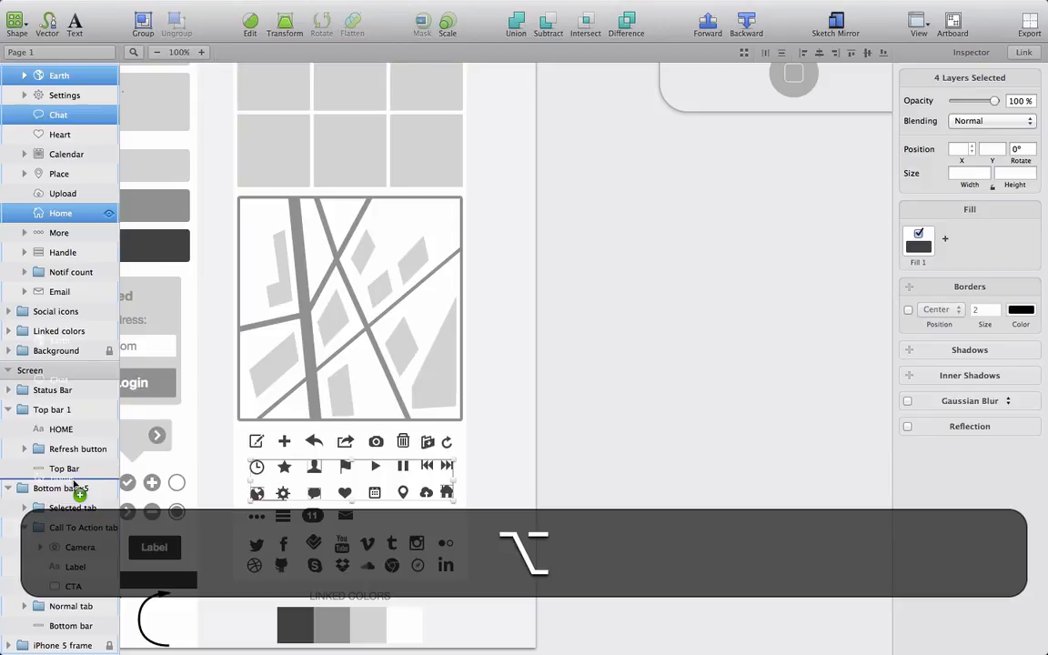
drag(76, 482, 76, 482)
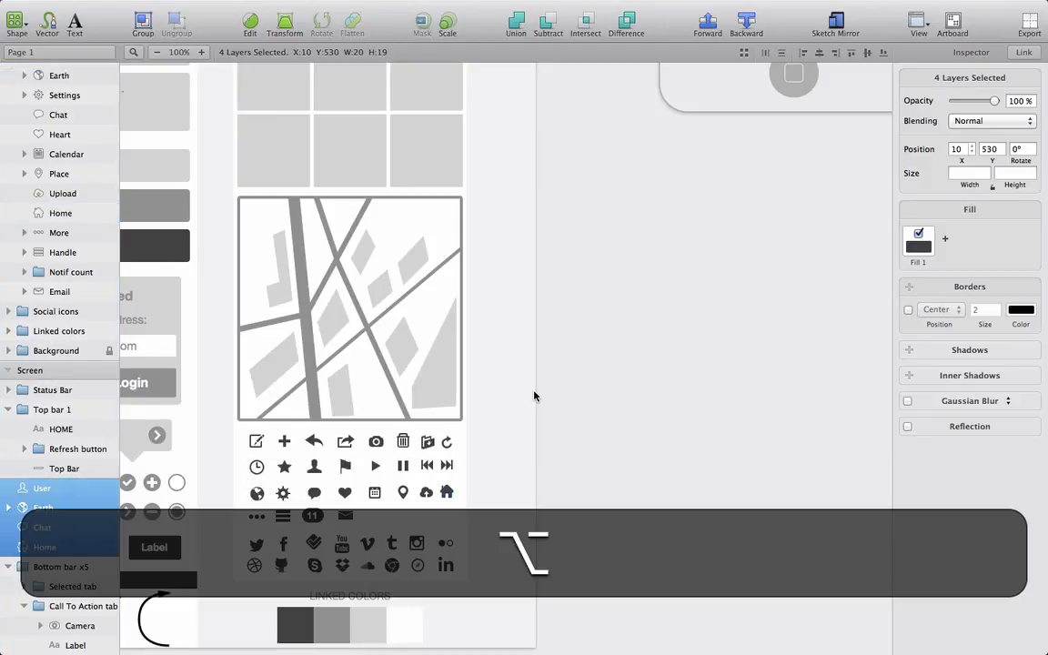
- Move the four copied icons together up off the bottom bar into the blank screen area just above the Home tab
scroll(535, 395, up, 5)
scroll(535, 395, right, 2)
scroll(535, 395, up, 4)
scroll(535, 396, right, 2)
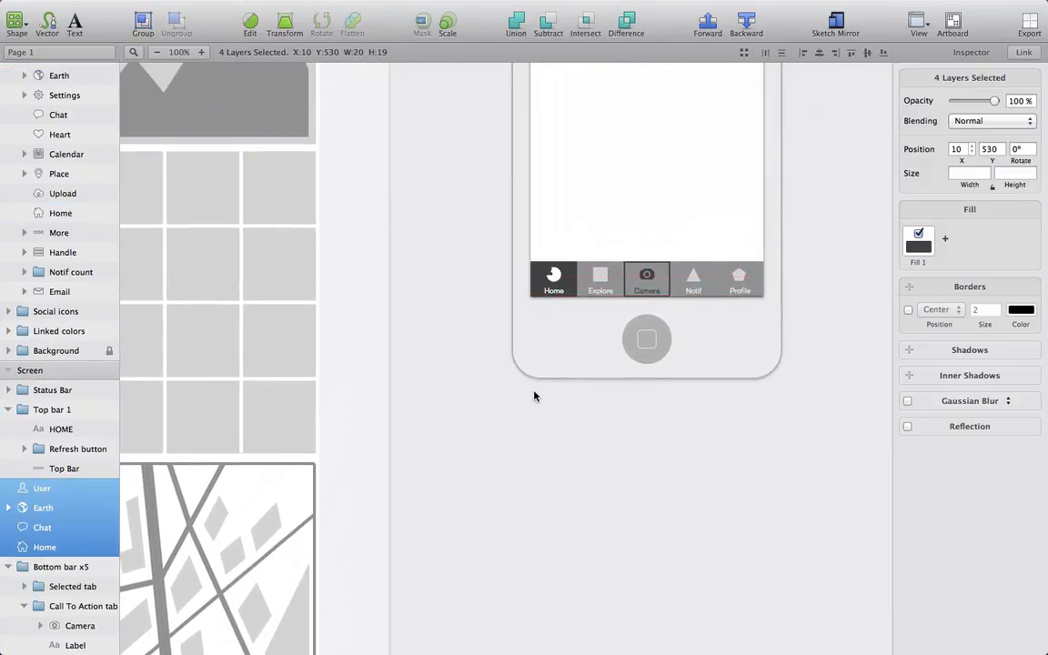
key(shift+Up)
key(shift+Up)
key(shift+Up)
key(shift+Up)
key(shift+Up)
click(584, 236)
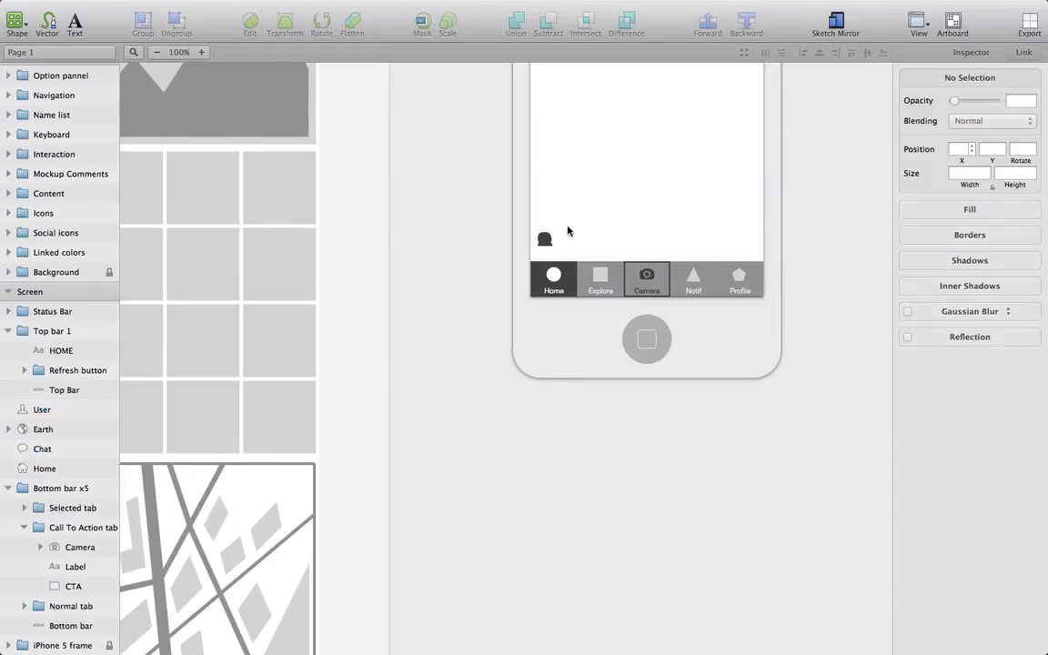
- Place the copied icons over the bottom bar's placeholder shapes: Earth on Explore, User on Profile, Chat on Notif and Home on Home
click(547, 239)
drag(549, 241, 604, 276)
drag(545, 238, 741, 276)
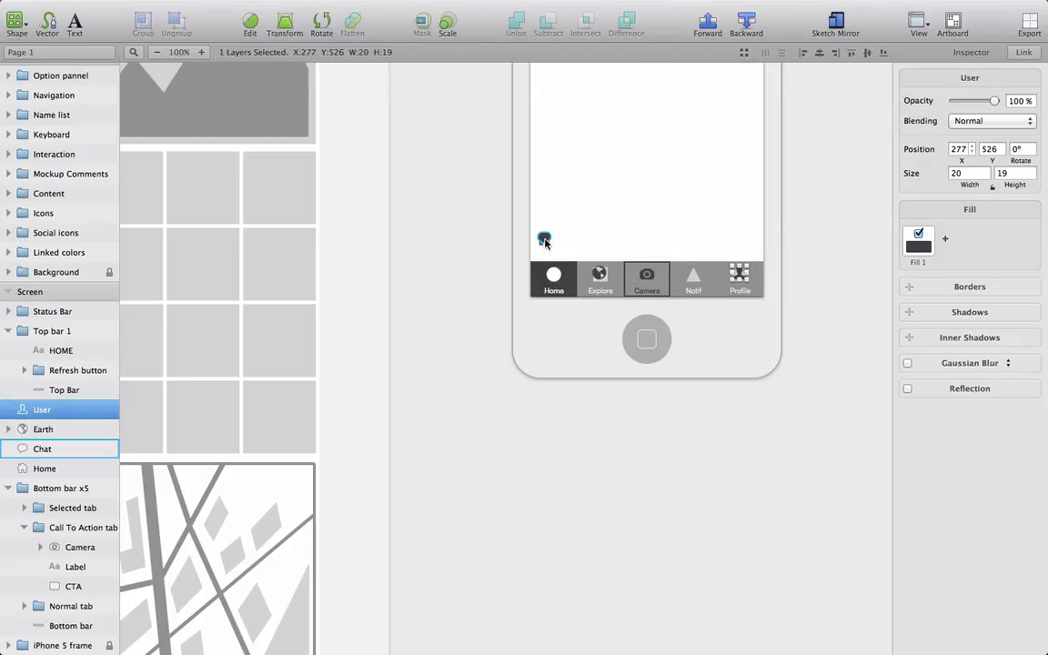
drag(545, 244, 695, 276)
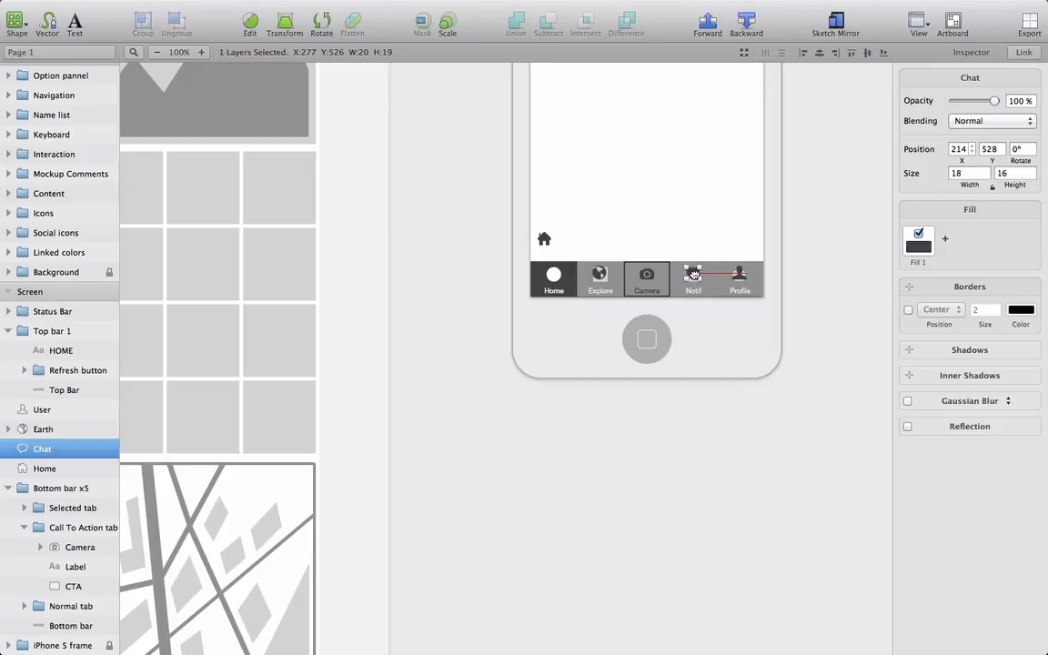
drag(544, 239, 552, 271)
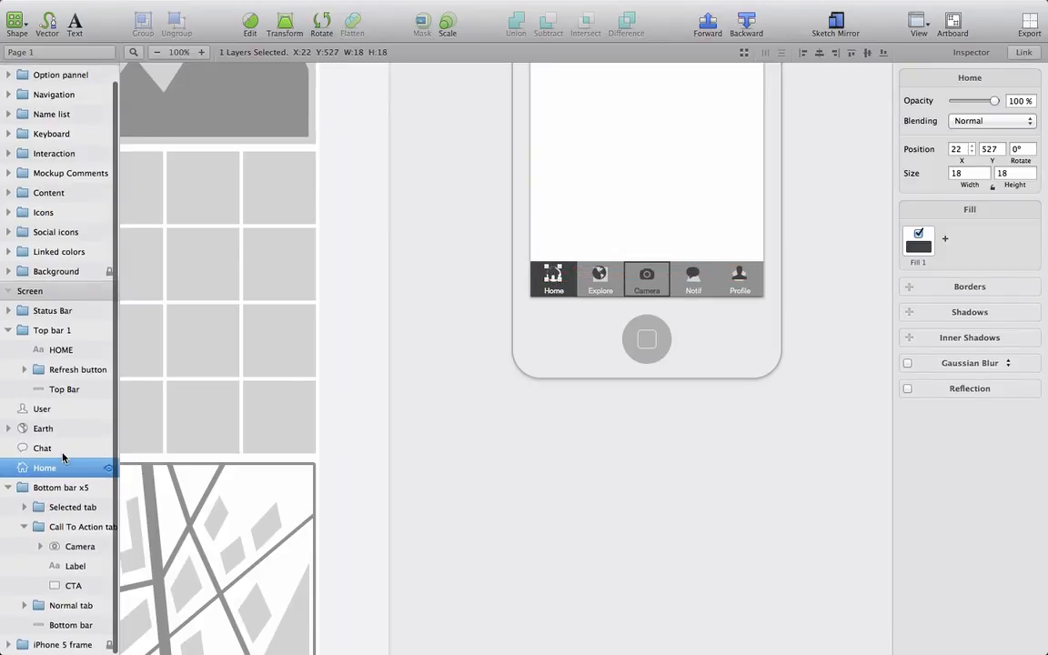
- Move the Home icon into the Selected tab group and the User, Earth and Chat icons into the Normal tab group
click(25, 512)
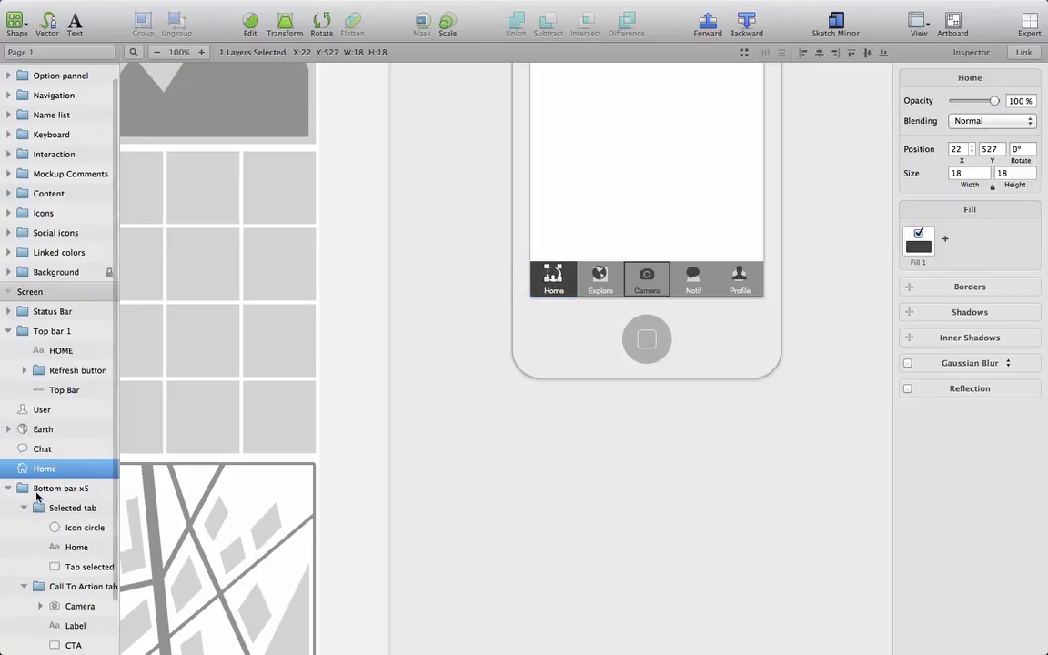
drag(42, 469, 55, 528)
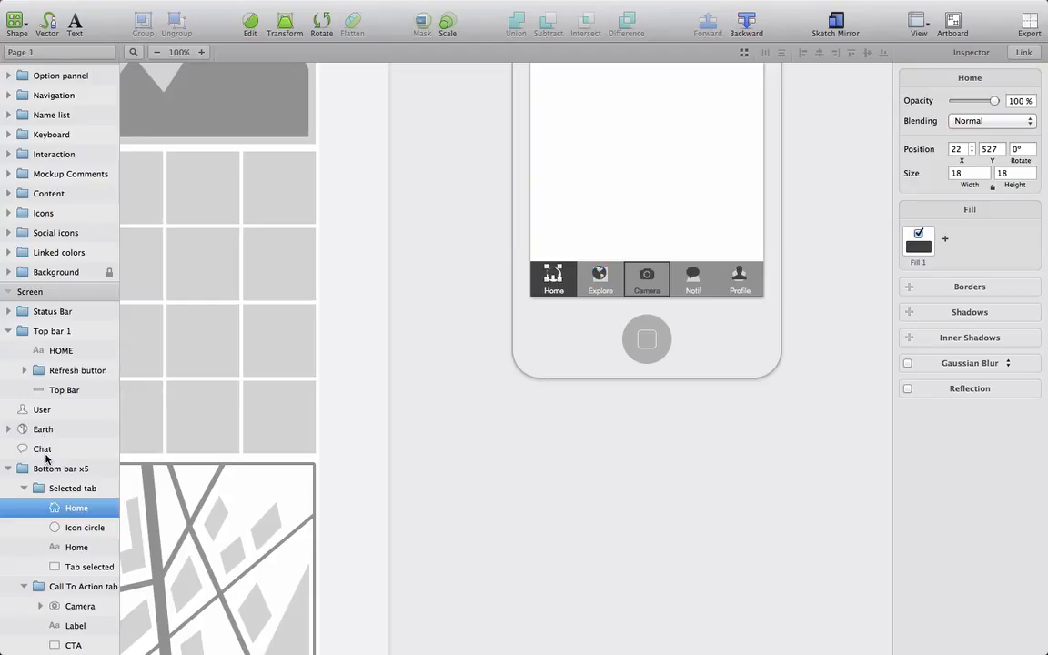
scroll(44, 426, down, 1)
click(46, 394)
shift+click(52, 433)
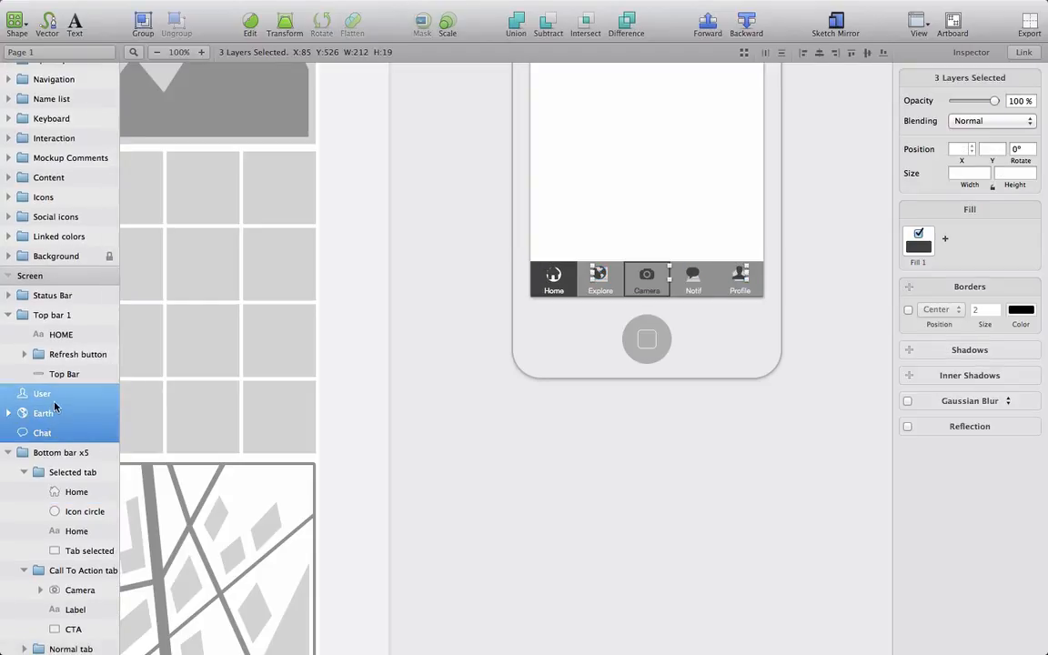
scroll(54, 628, down, 3)
drag(55, 647, 61, 602)
click(25, 607)
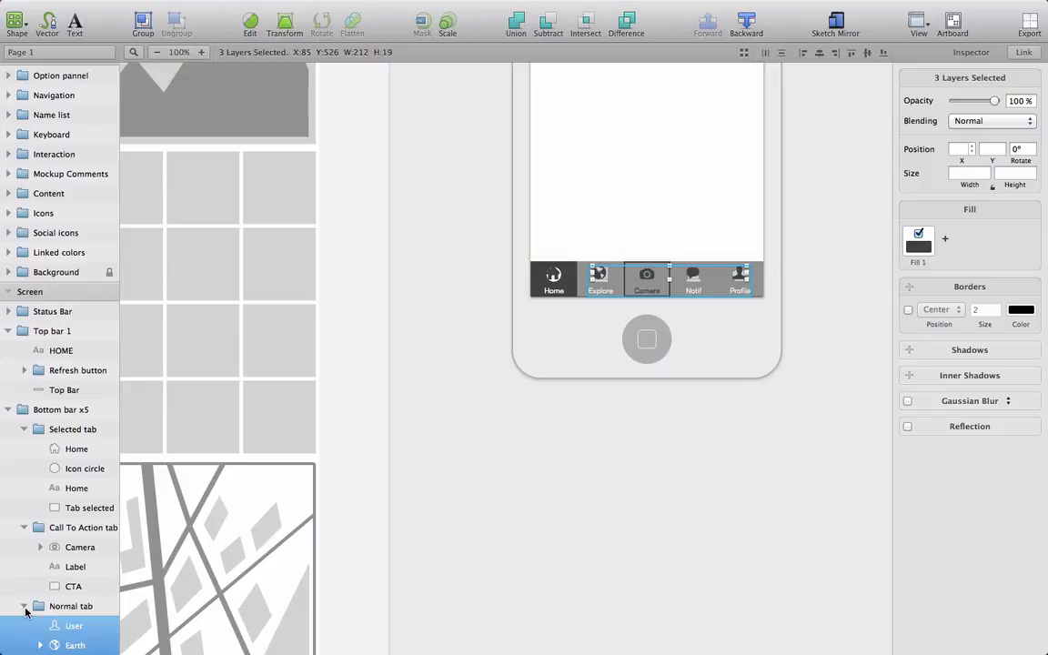
- Examine how the bottom bar's Home icon, Normal tab group and Call To Action tab group are nested by selecting each on the canvas
double_click(556, 278)
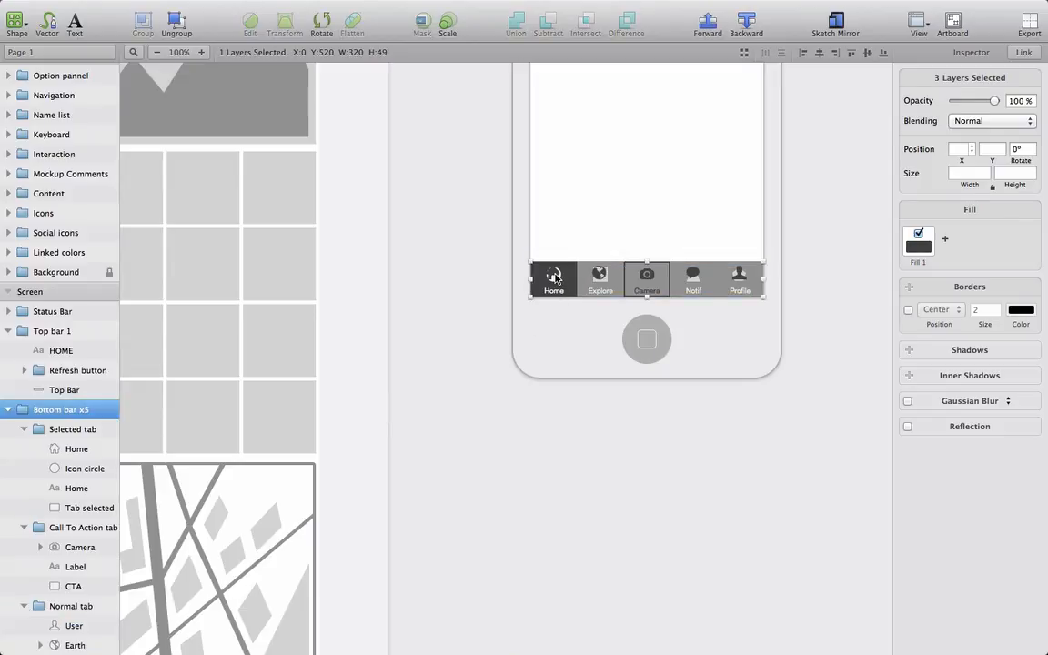
click(554, 279)
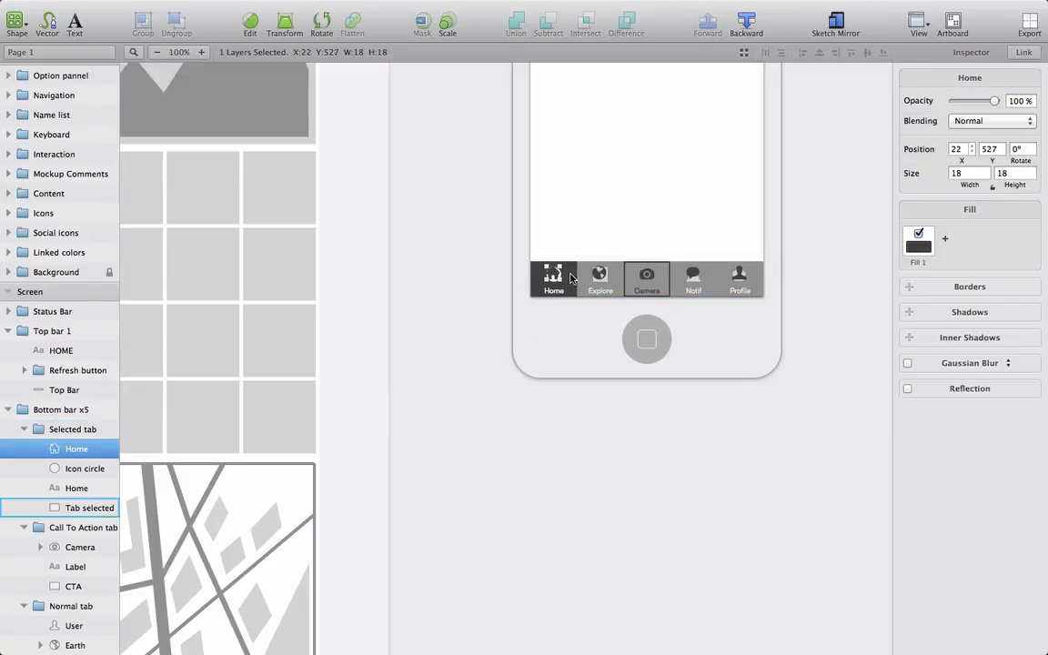
click(612, 281)
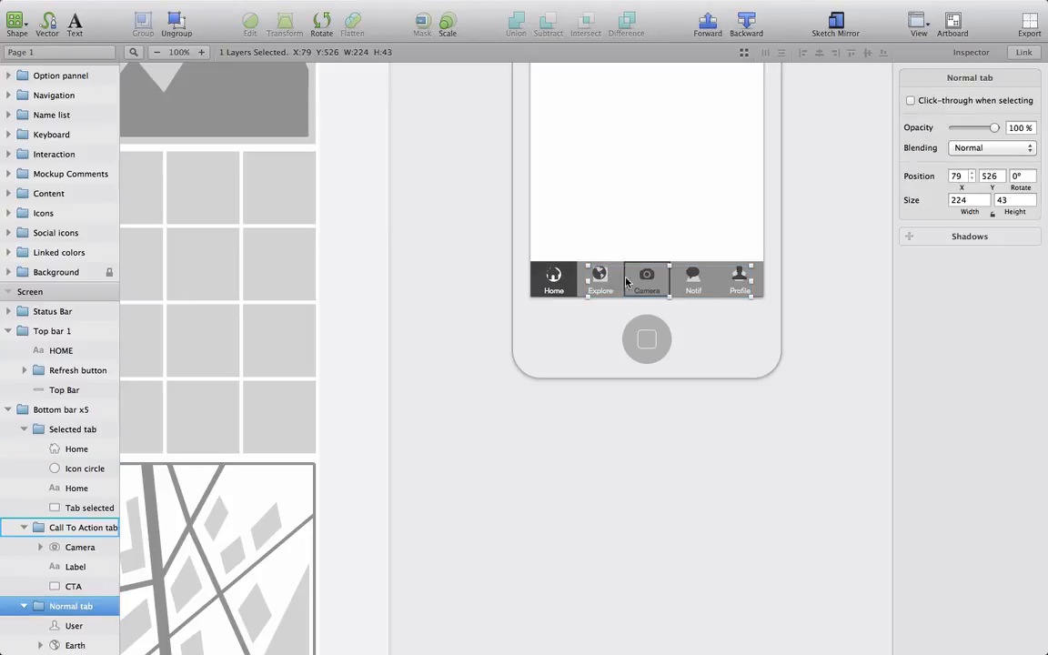
click(635, 283)
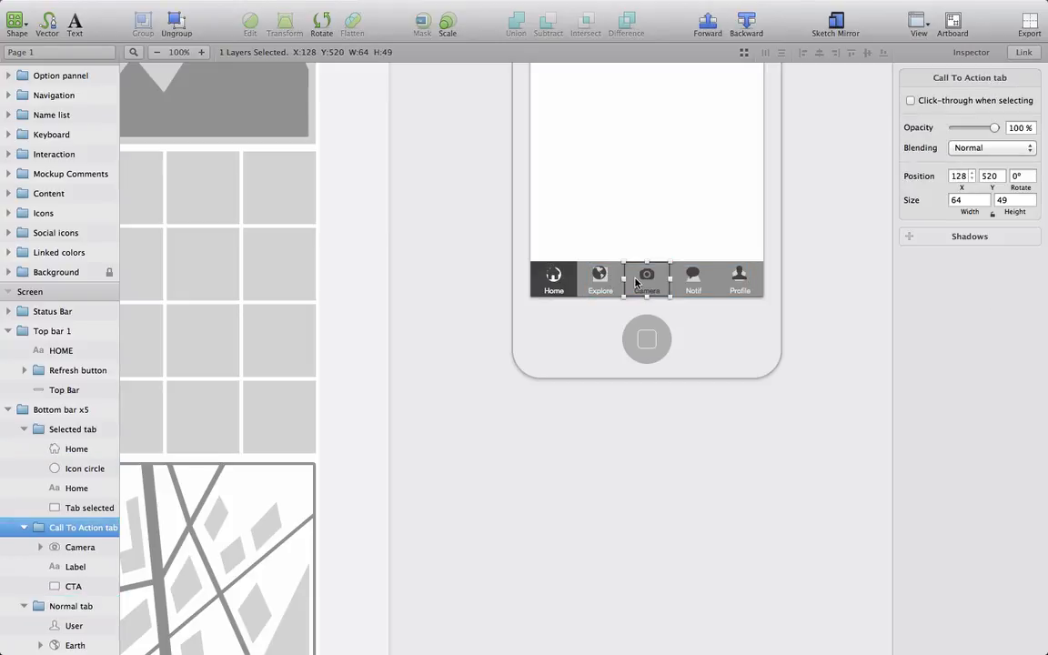
double_click(647, 275)
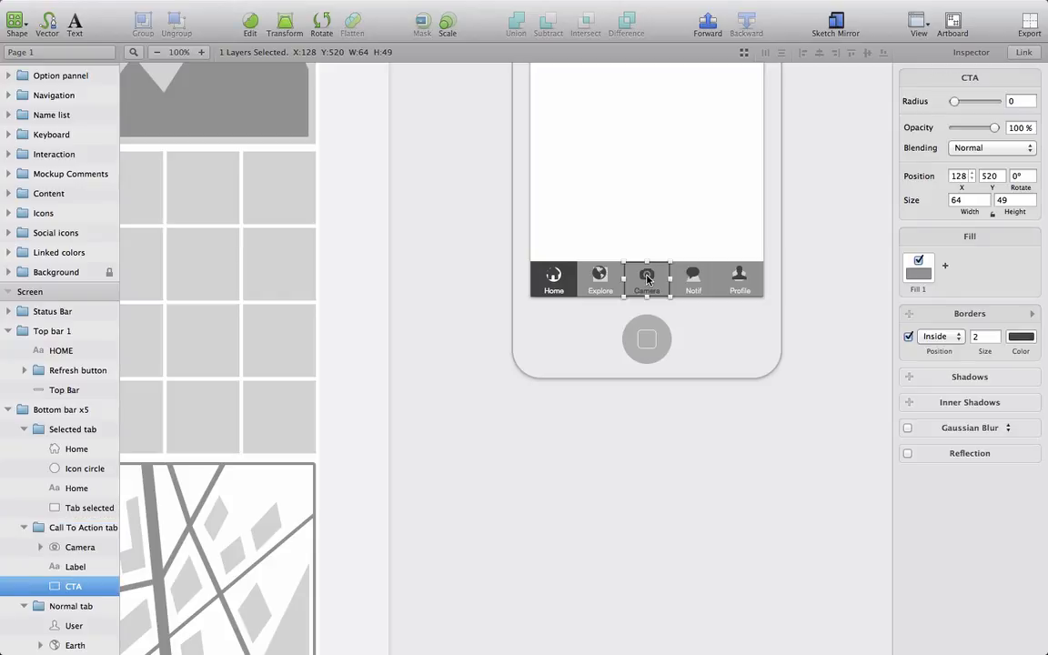
click(651, 280)
click(665, 248)
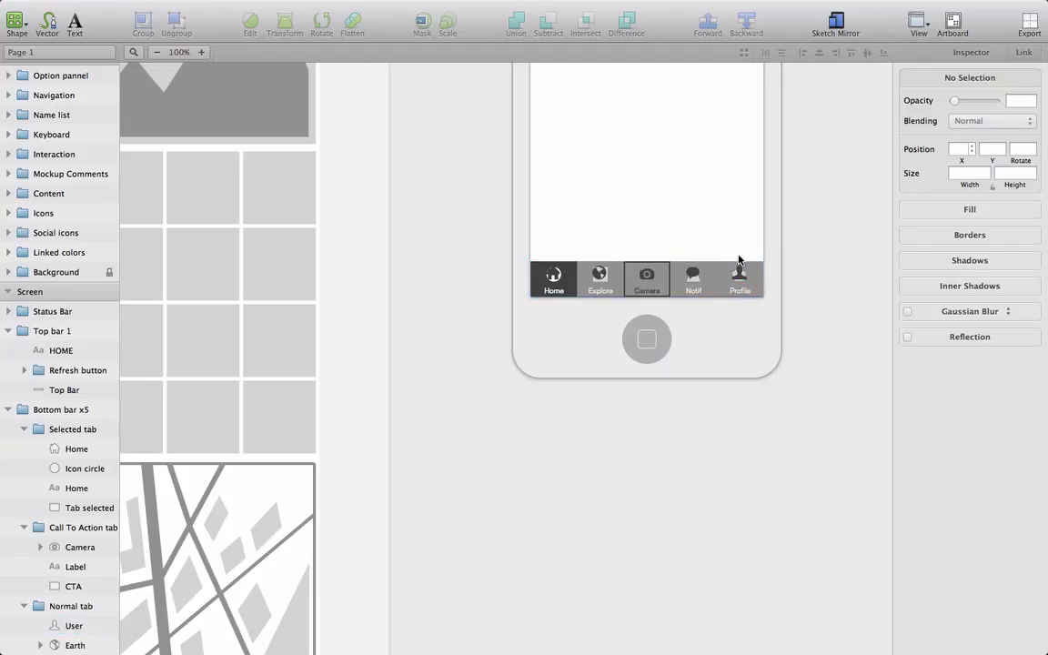
- Nudge the Home icon to X 23, Y 529 and hide the Icon circle placeholder in the Selected tab group
scroll(82, 545, down, 3)
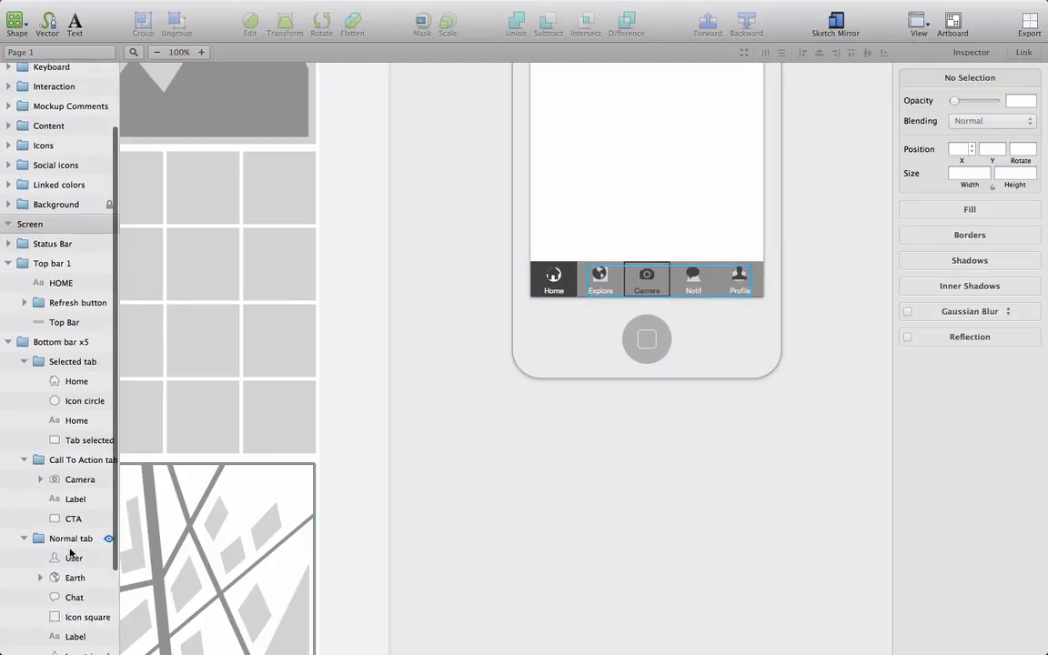
click(71, 382)
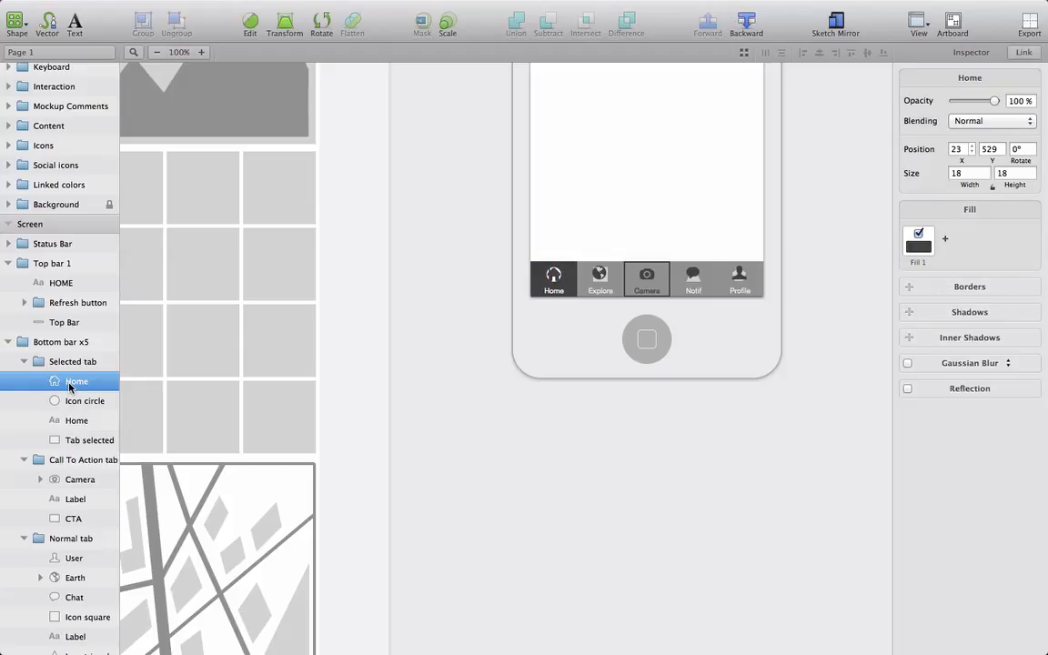
click(107, 402)
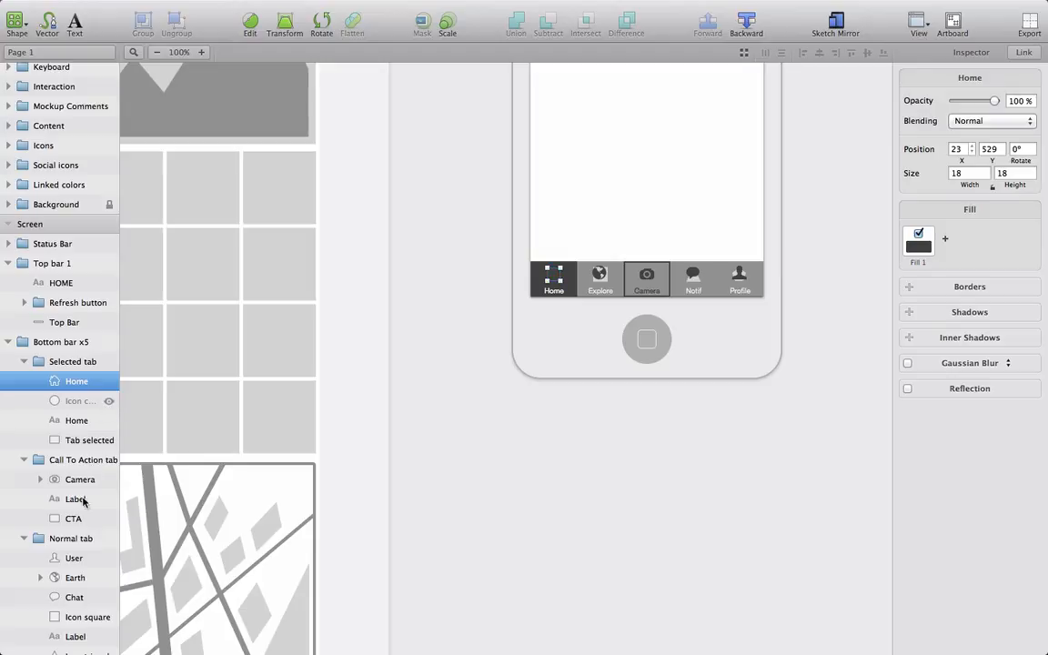
- Nudge the User icon to X 276, Y 528, the Earth icon to X 87, Y 528 and the Chat icon to X 215, Y 531
click(74, 560)
key(Down)
key(Down)
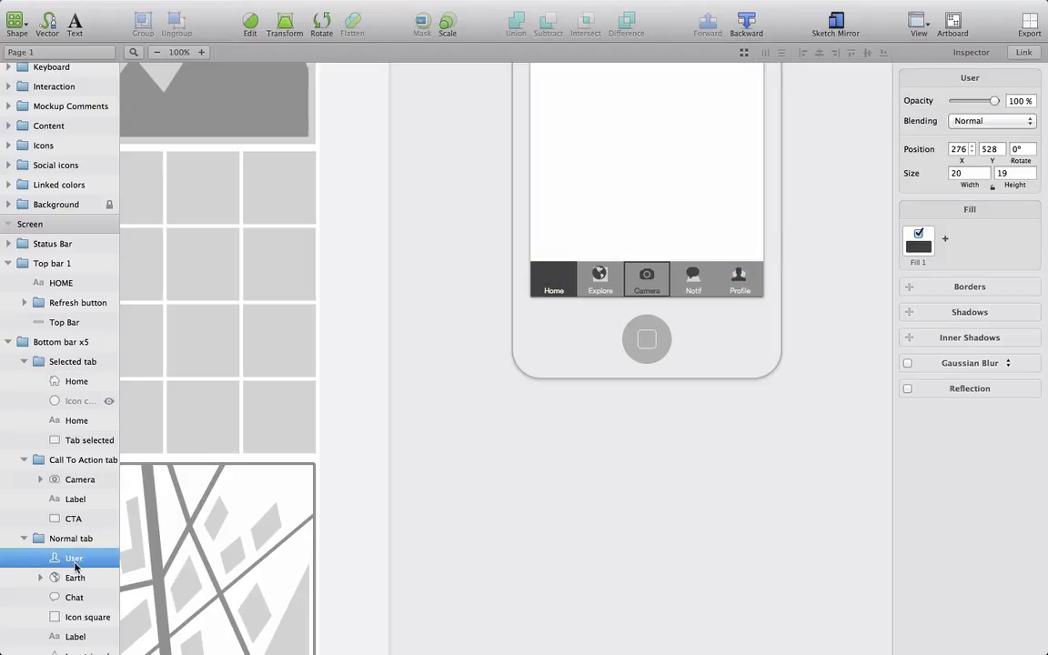
click(107, 578)
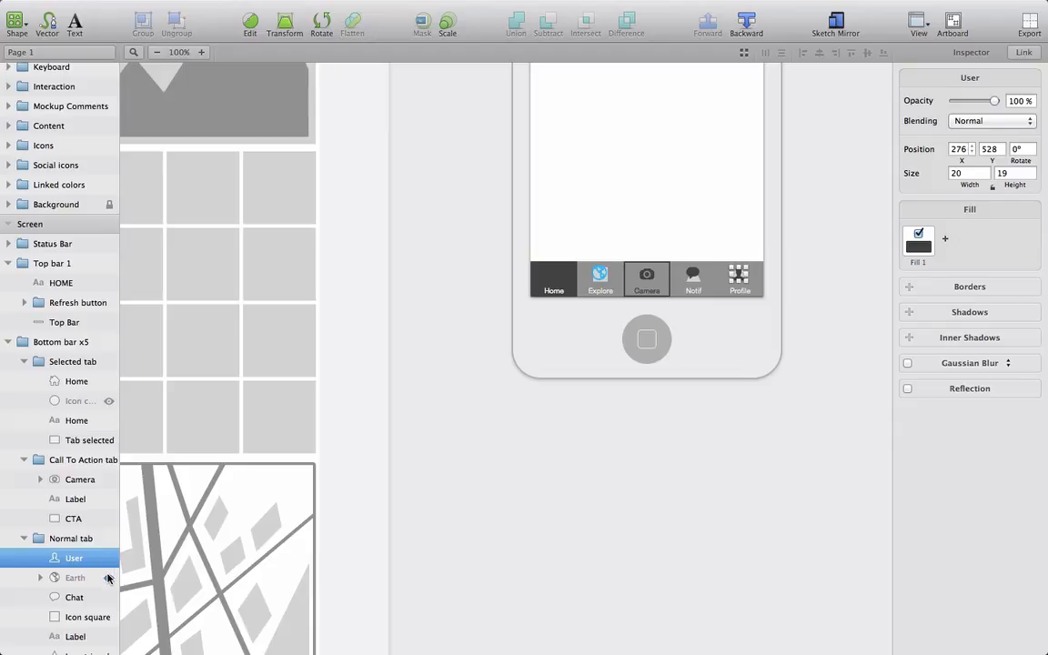
click(108, 578)
click(75, 579)
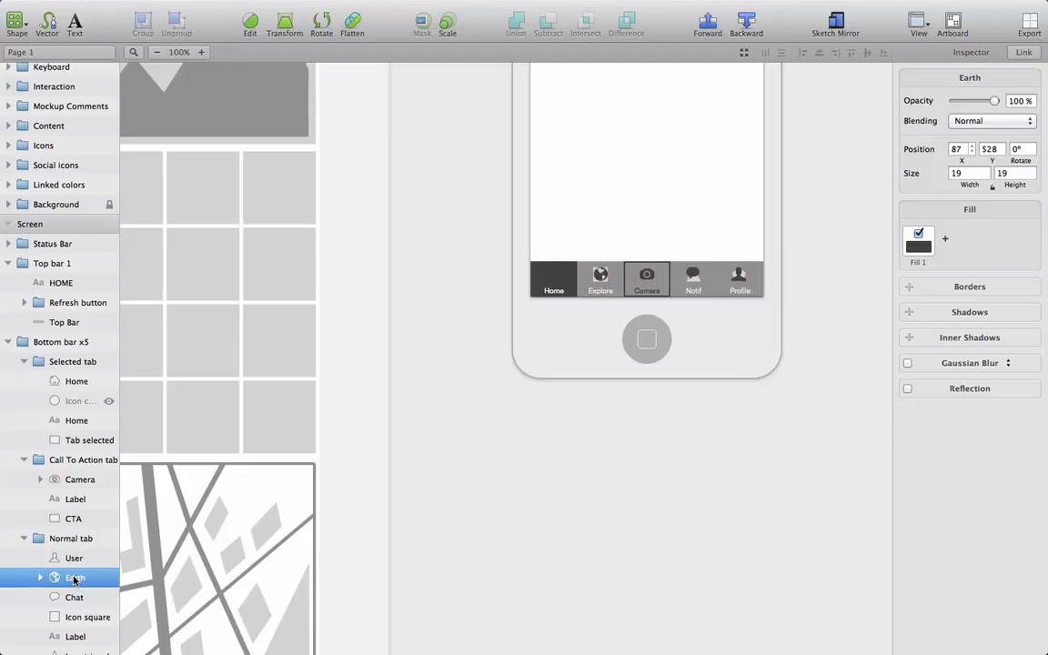
click(70, 594)
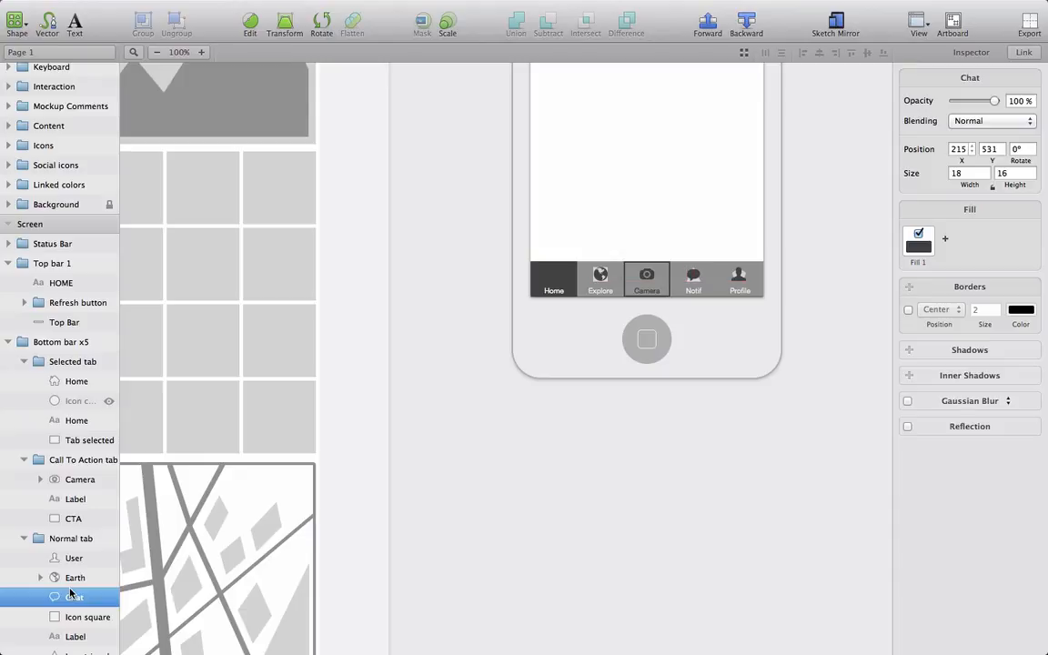
- Hide the Icon square, Icon triangle and Icon polygon placeholders in the Normal tab group
scroll(73, 591, down, 3)
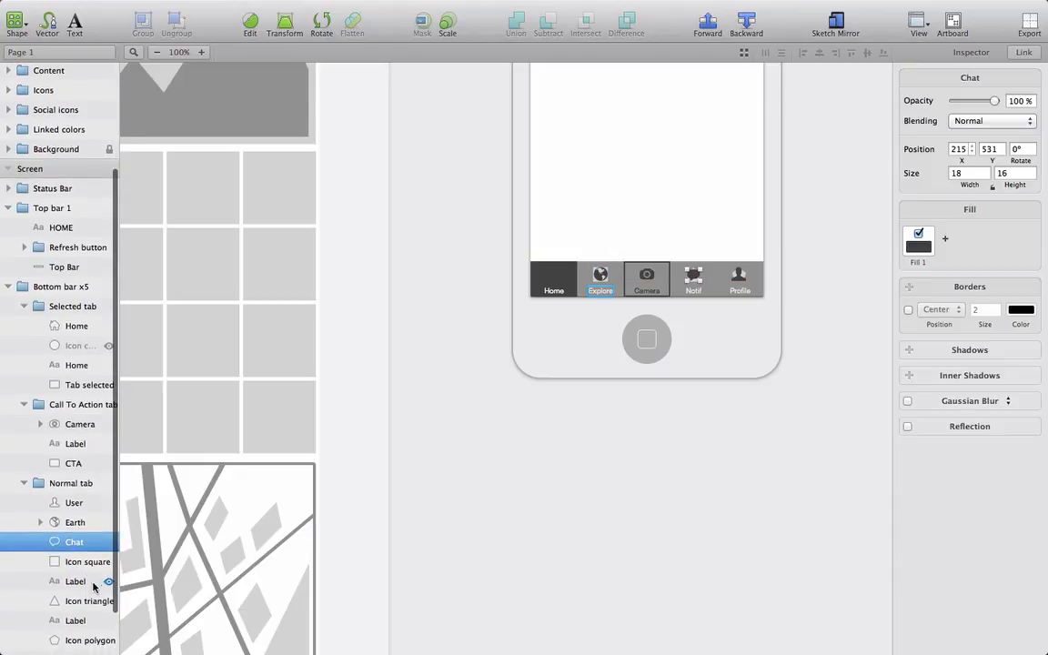
click(109, 561)
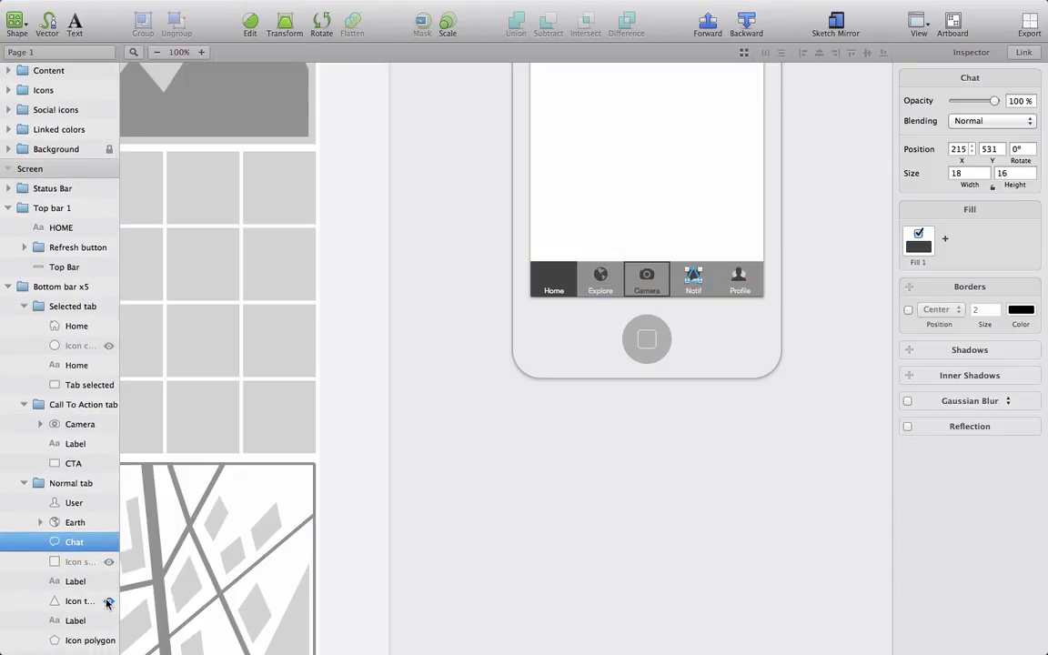
click(108, 602)
click(108, 640)
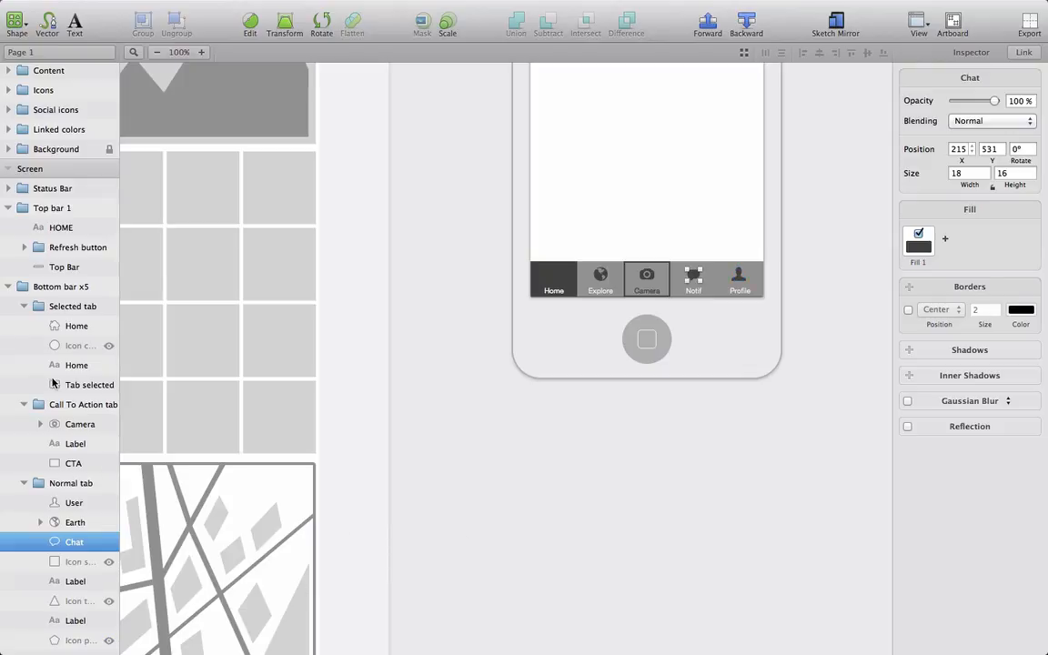
- Show the linked colors and apply the white one as the Home icon's fill
click(1022, 52)
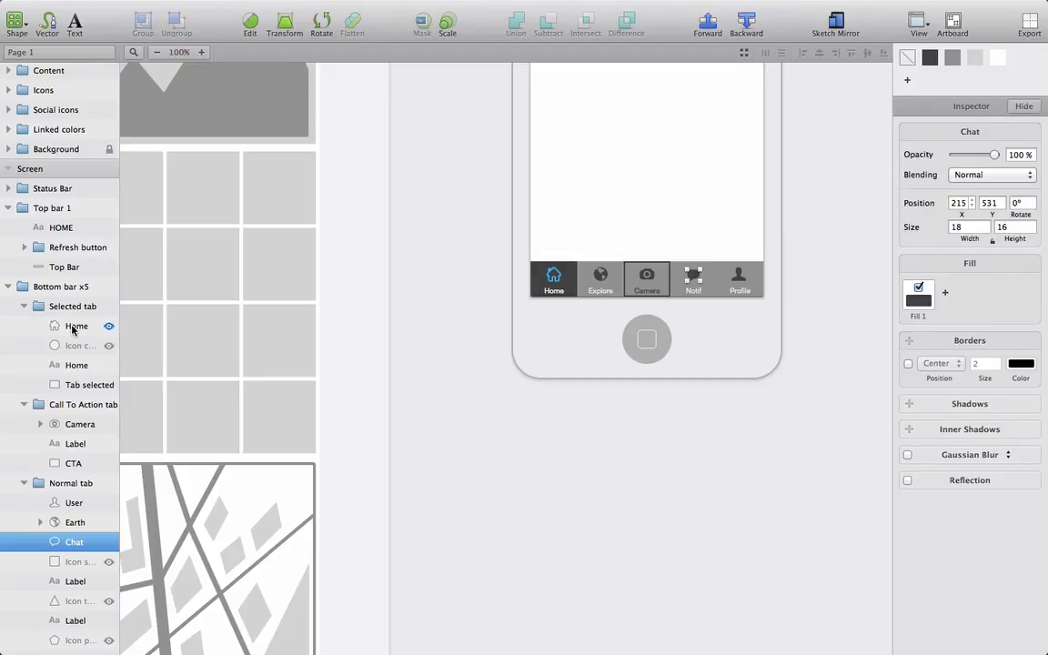
click(106, 326)
click(994, 80)
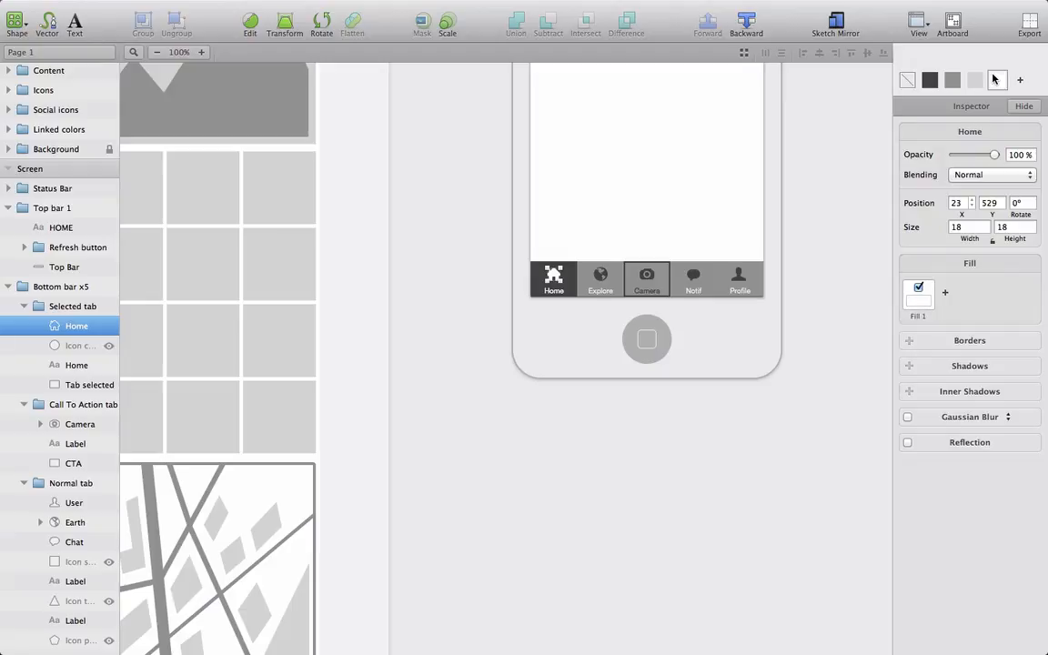
- Fill the User, Earth and Chat icons with the light grey linked color
click(82, 503)
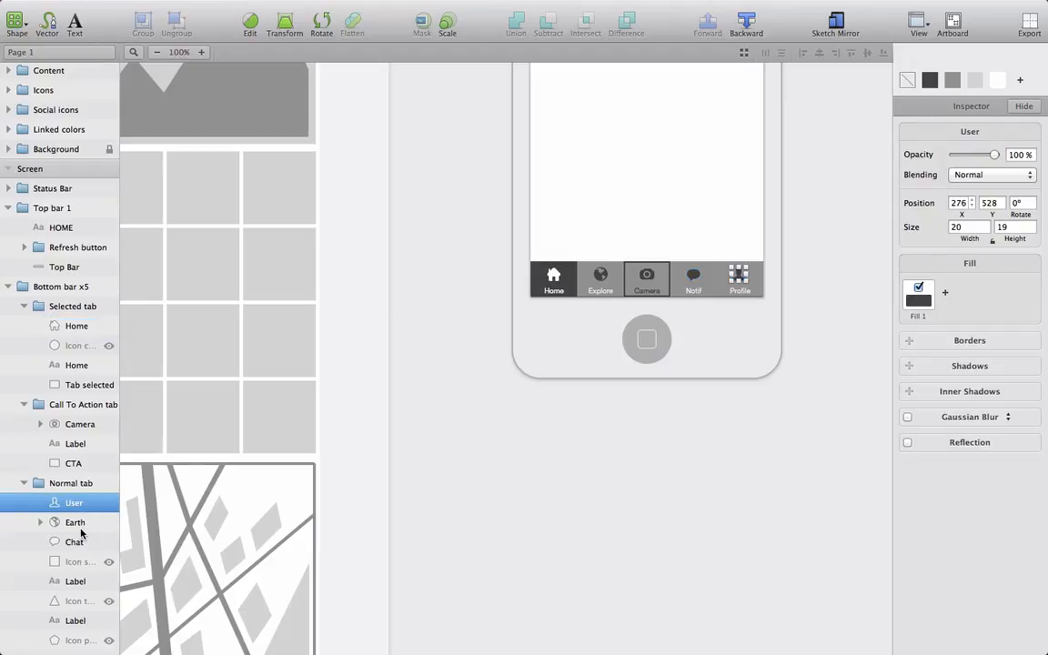
shift+click(74, 542)
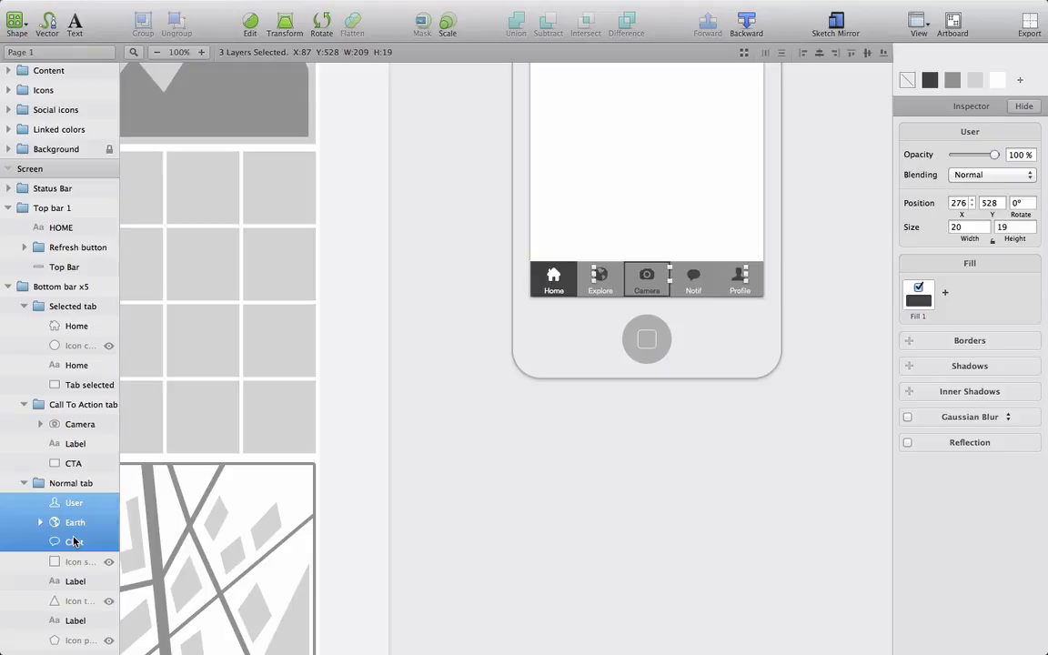
click(975, 80)
click(850, 298)
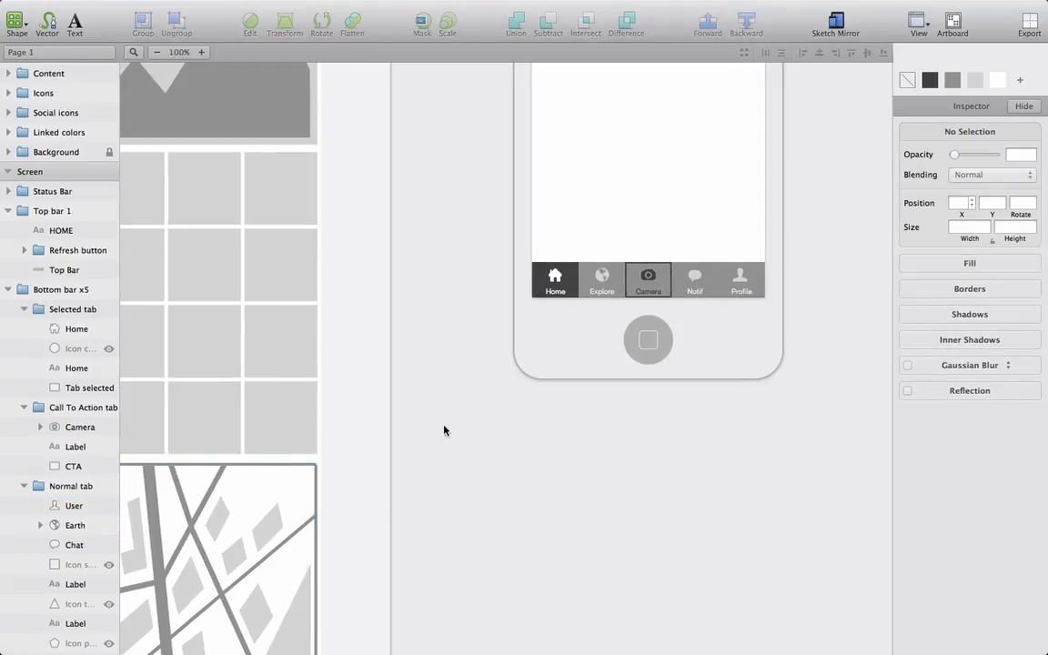
click(81, 564)
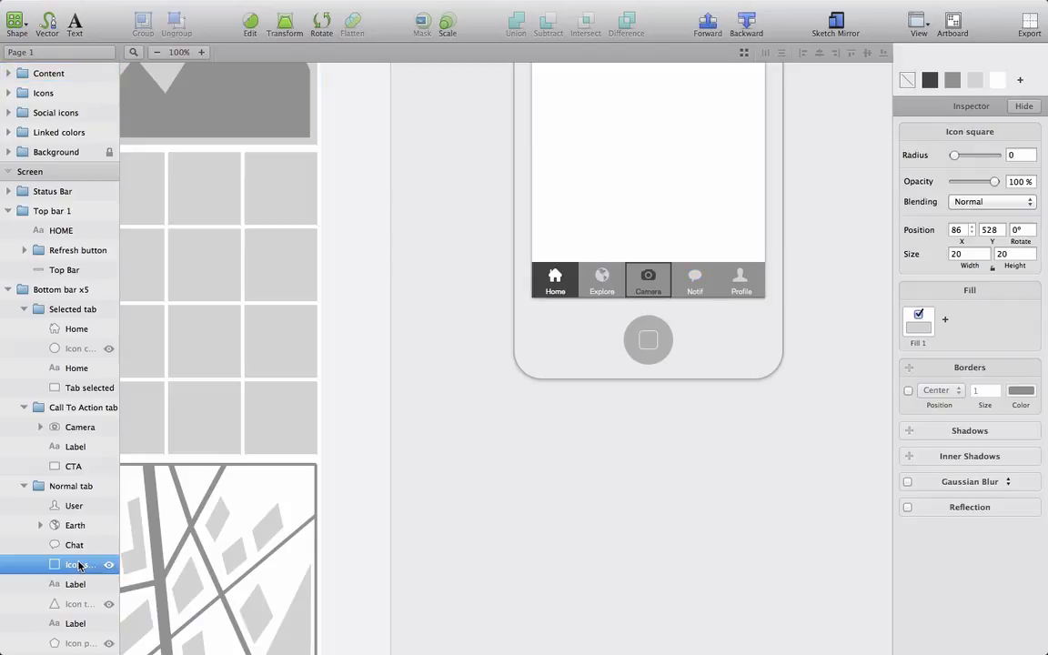
click(108, 565)
scroll(569, 484, up, 3)
scroll(569, 484, right, 3)
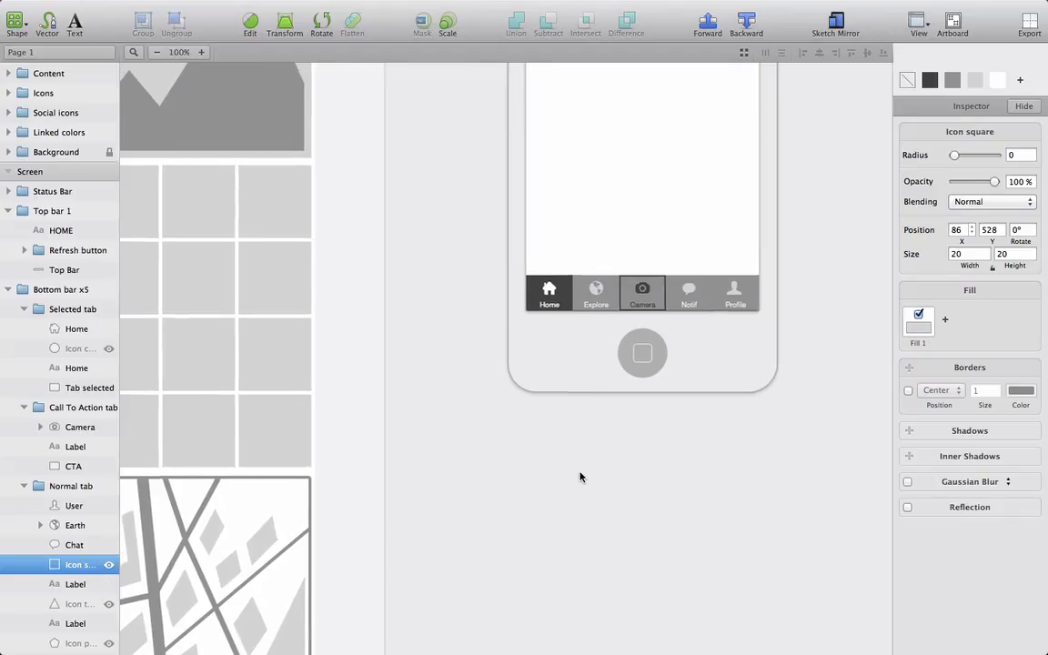
- Collapse the Normal tab, Call To Action tab, Bottom bar x5 and Top bar 1 groups and the Elements artboard in the layer list
click(24, 486)
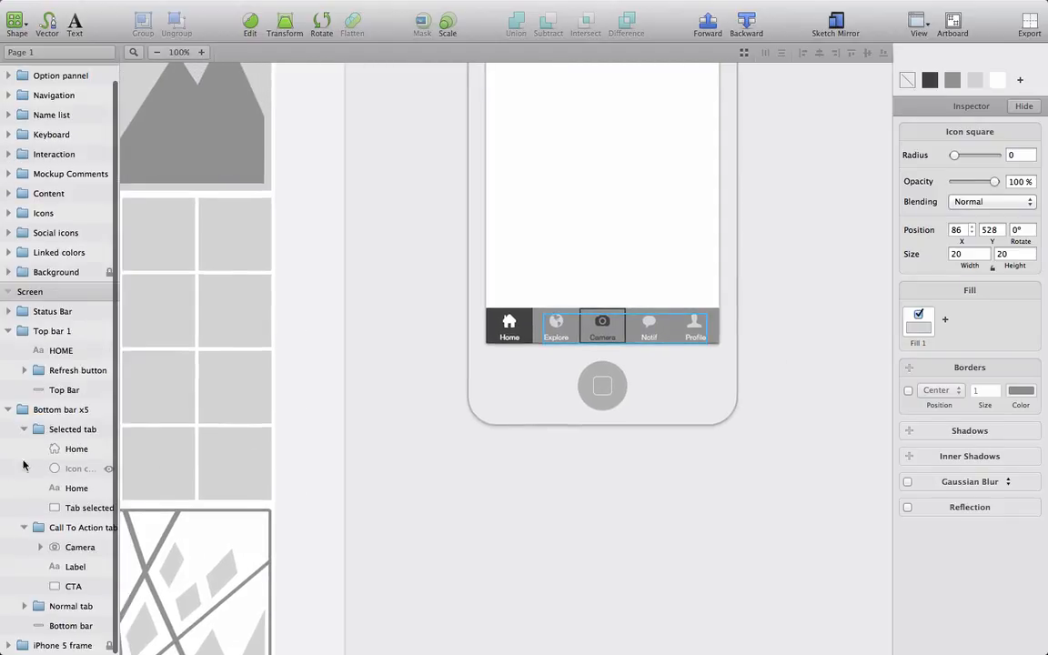
click(24, 529)
click(8, 425)
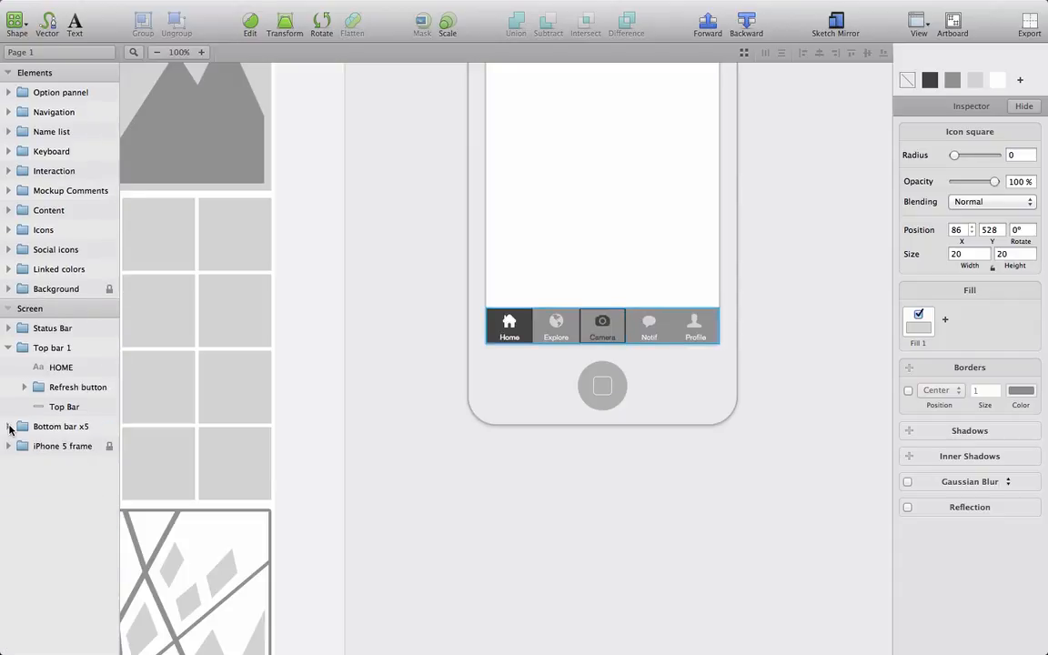
click(8, 347)
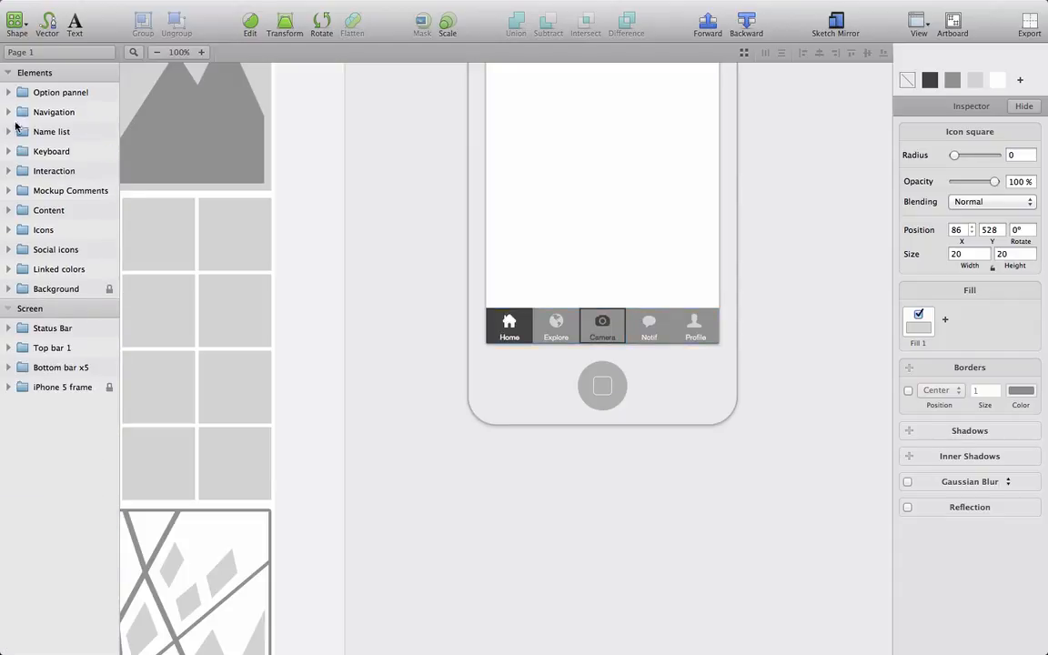
click(8, 73)
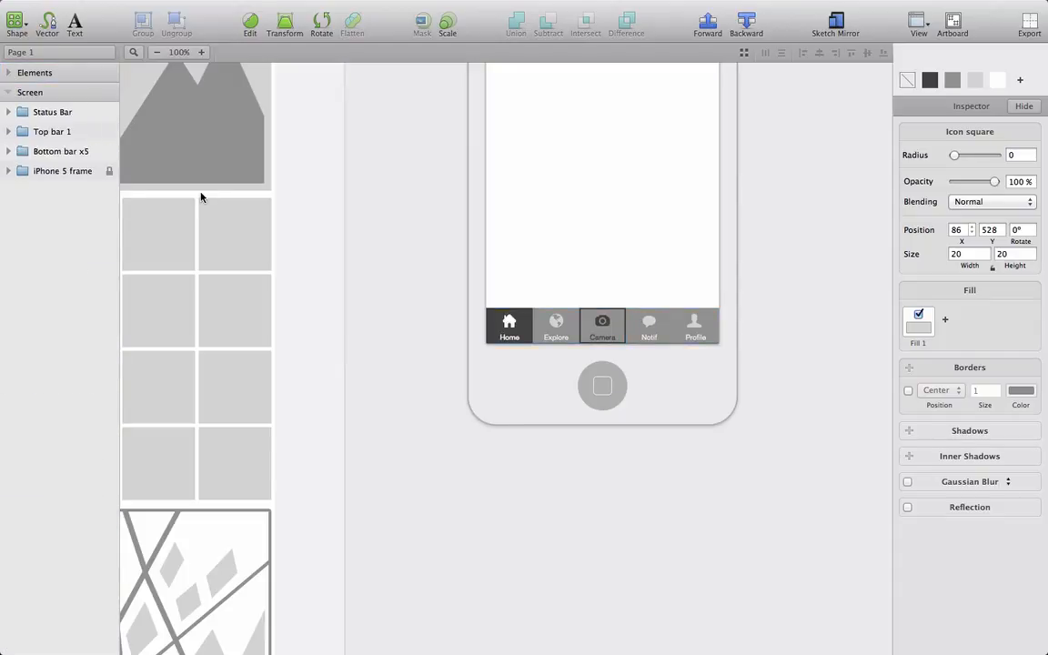
- Group the Status Bar, Top bar 1 and Bottom bar x5 layers, and ungroup them again
scroll(393, 295, up, 3)
scroll(393, 294, right, 2)
scroll(393, 295, up, 5)
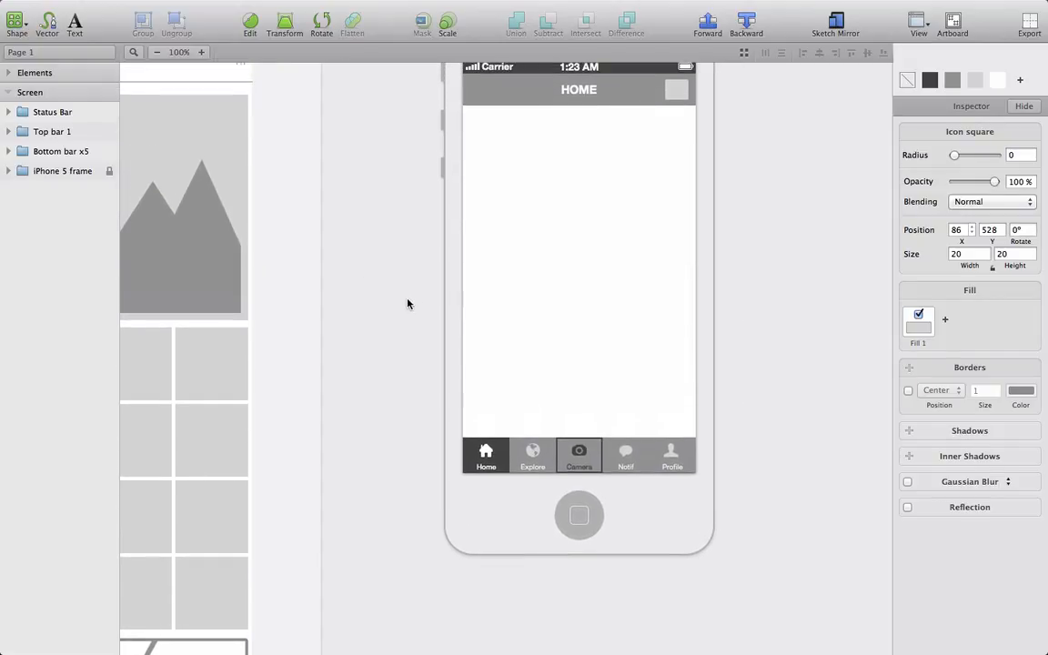
scroll(406, 327, up, 2)
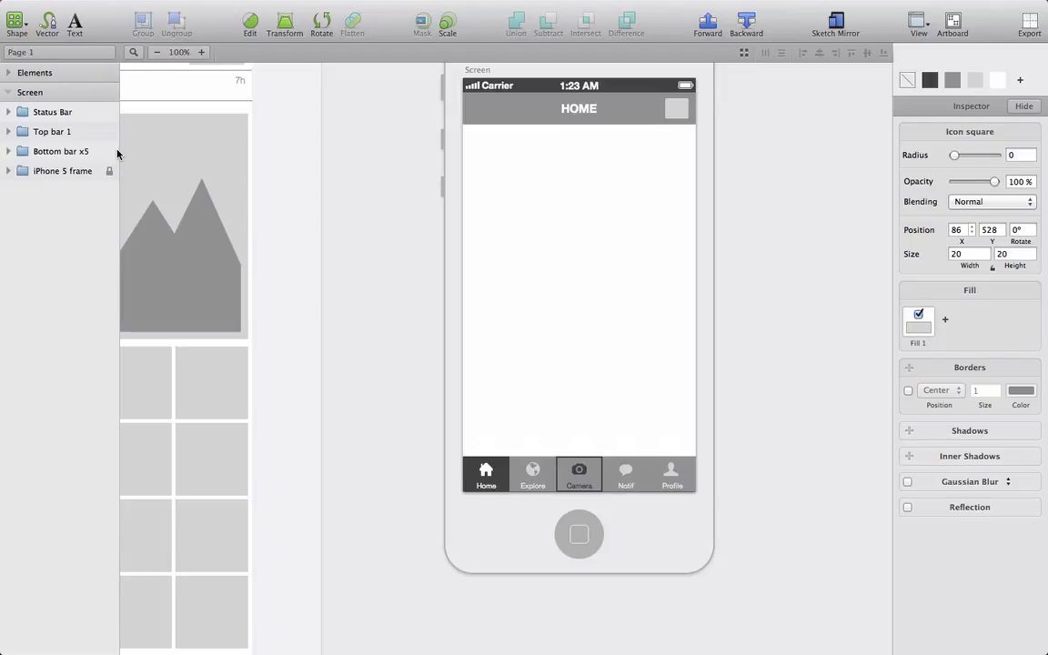
click(85, 151)
shift+click(69, 116)
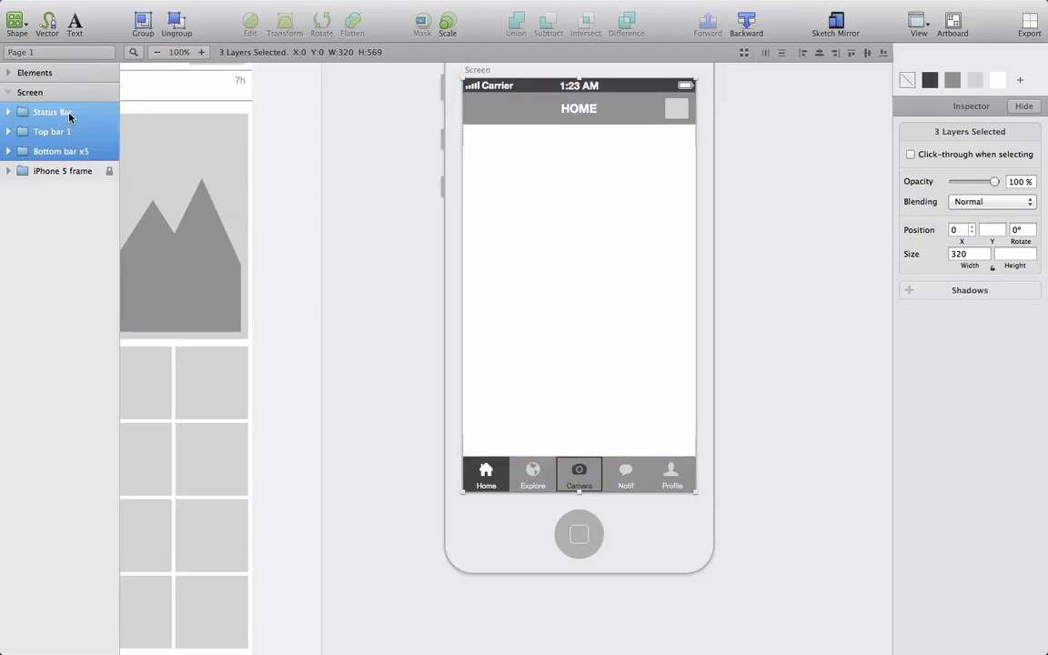
mouse_move(214, 4)
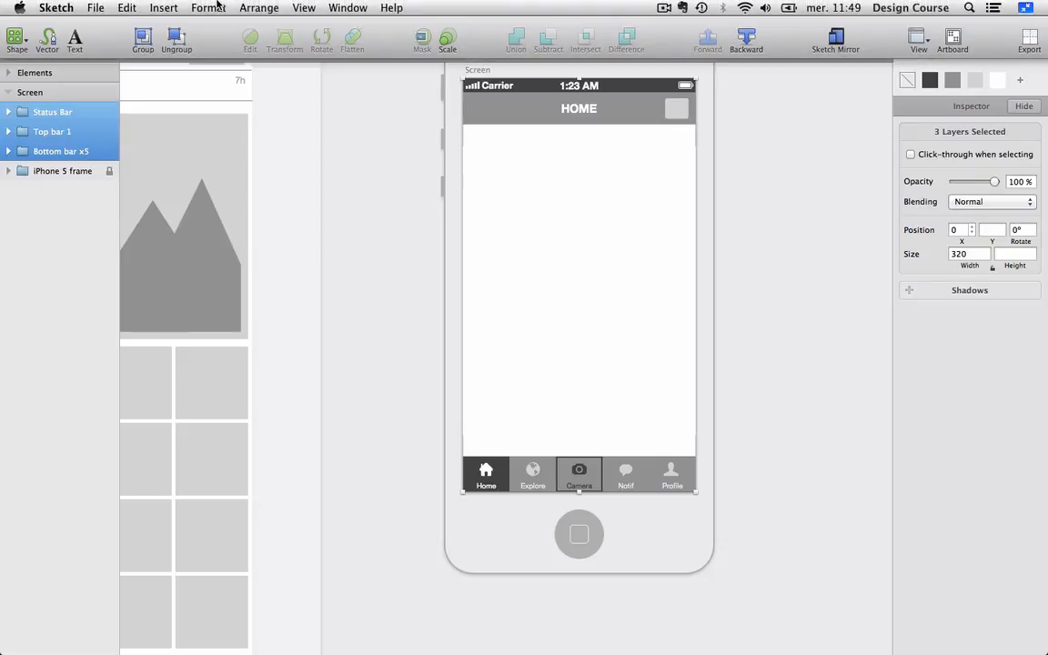
click(258, 7)
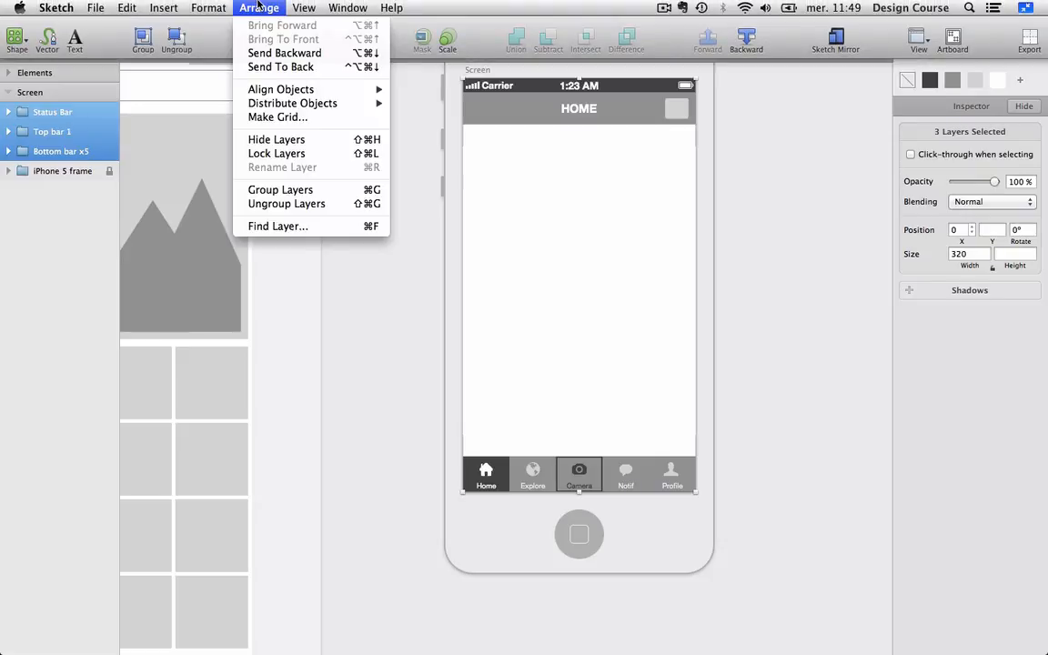
click(283, 189)
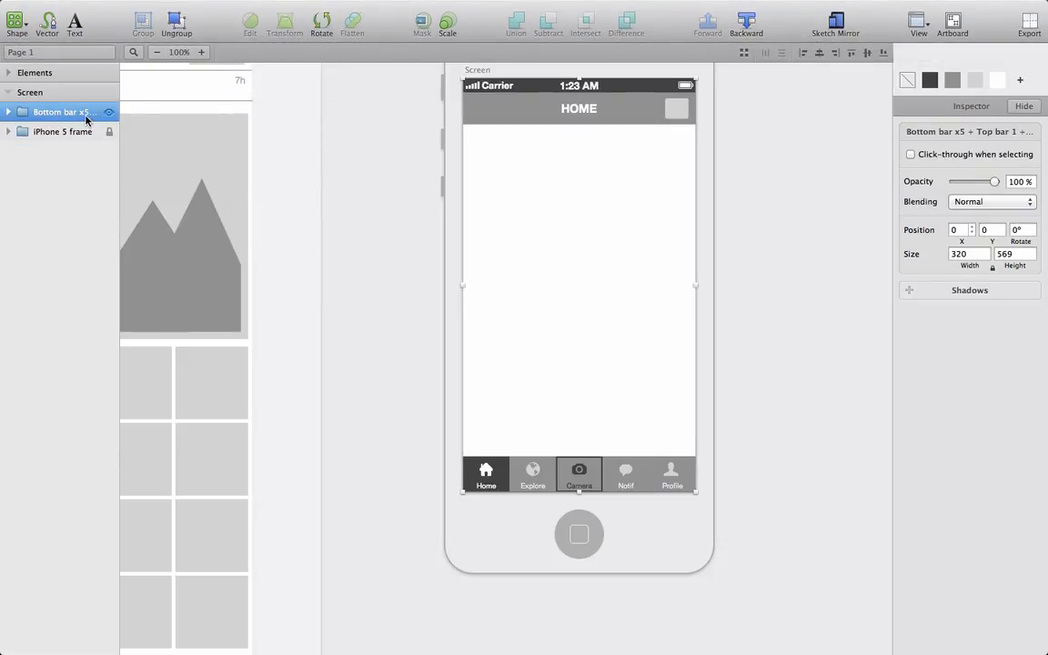
key(super+shift+g)
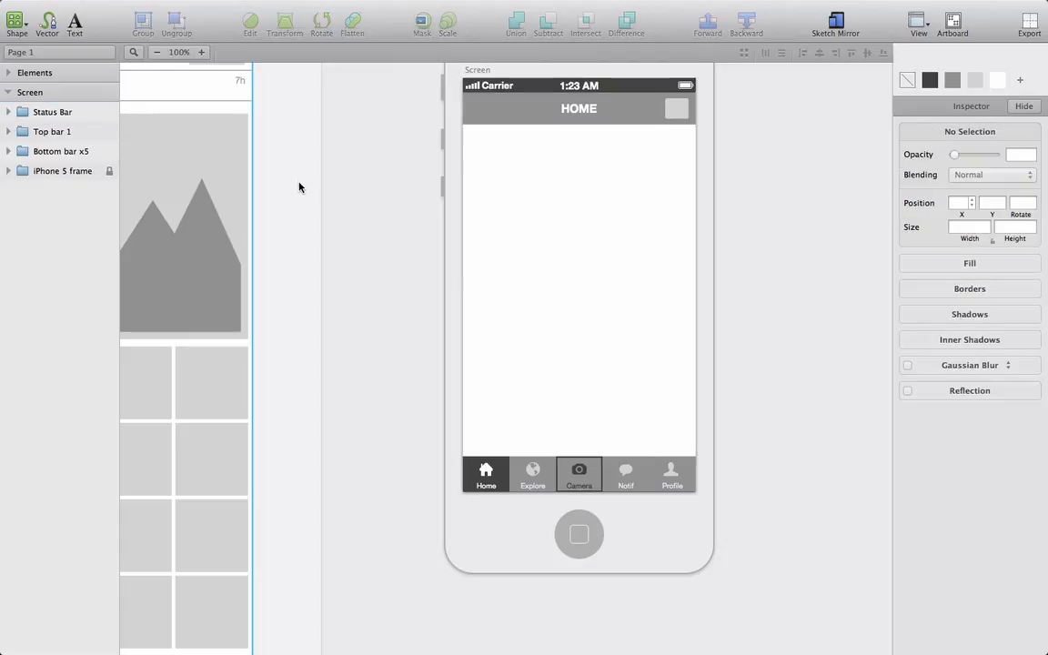
- Group the Status Bar, Top bar 1 and Bottom bar x5 layers and name the group Navigation
click(60, 148)
shift+click(70, 121)
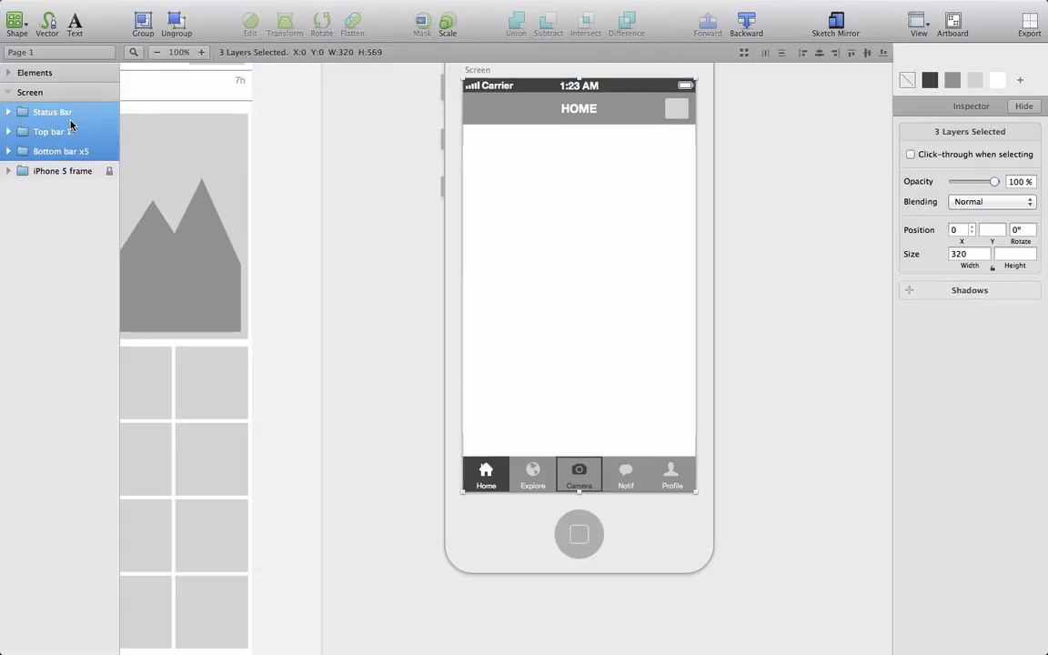
key(super)
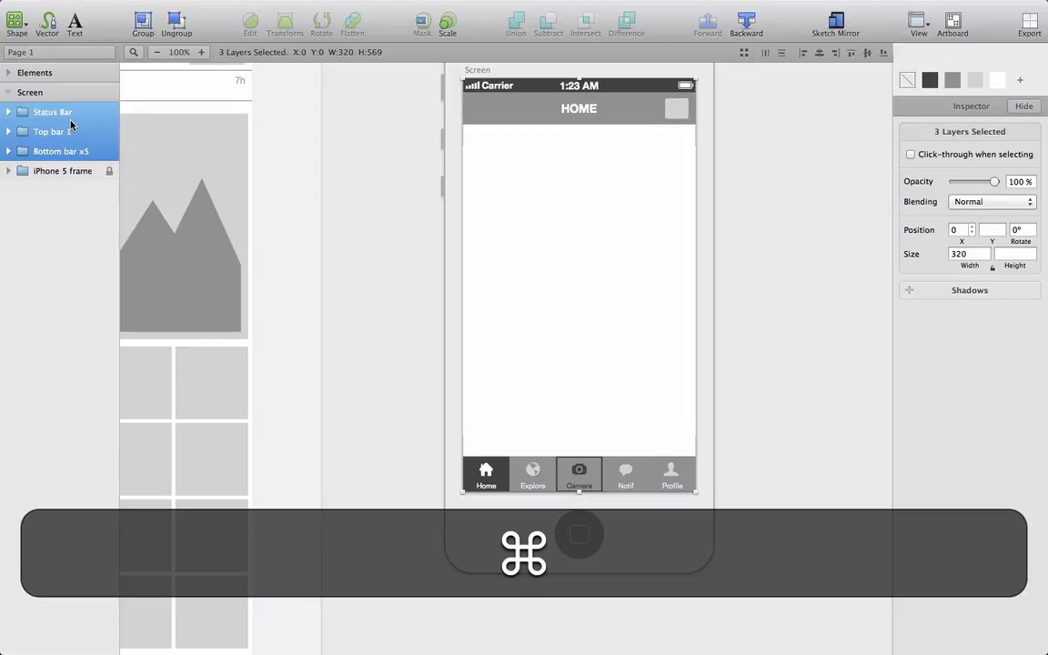
key(super+g)
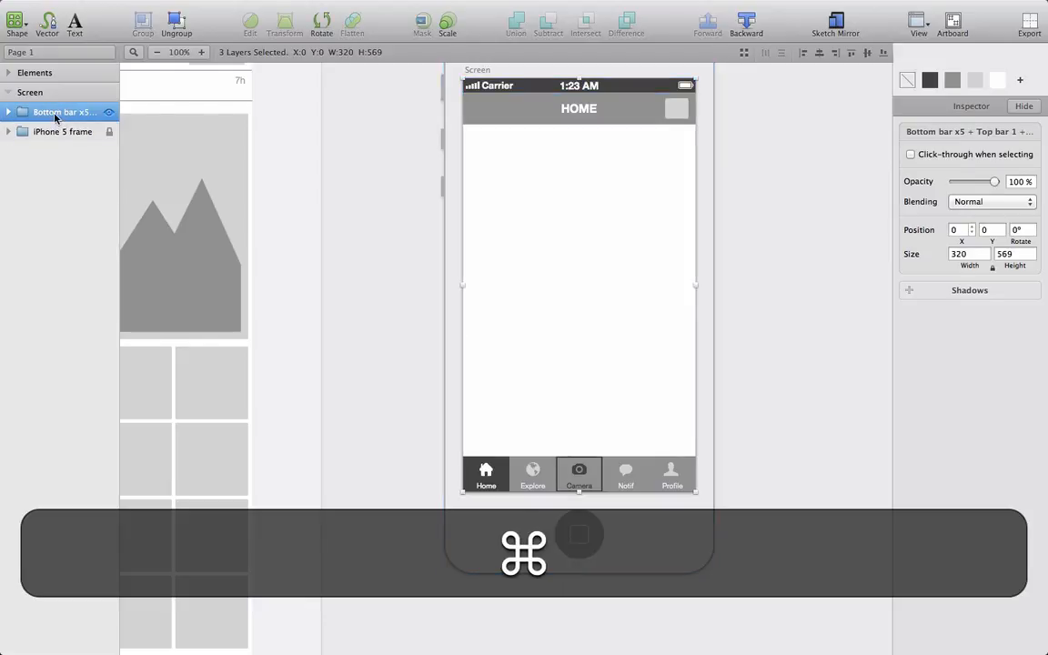
double_click(54, 113)
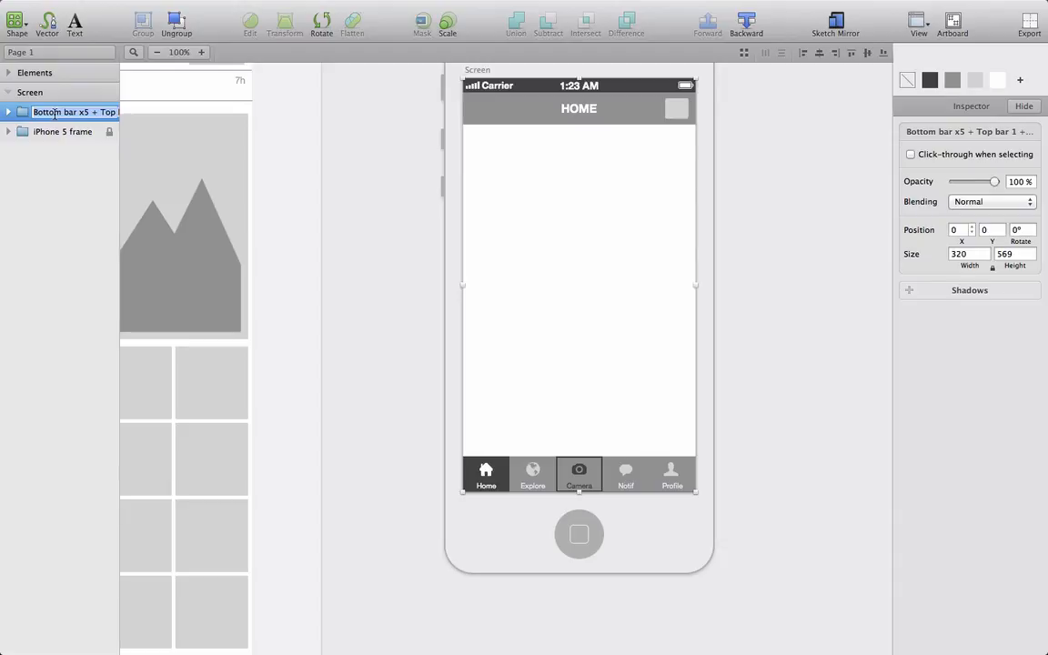
text(Navigation)
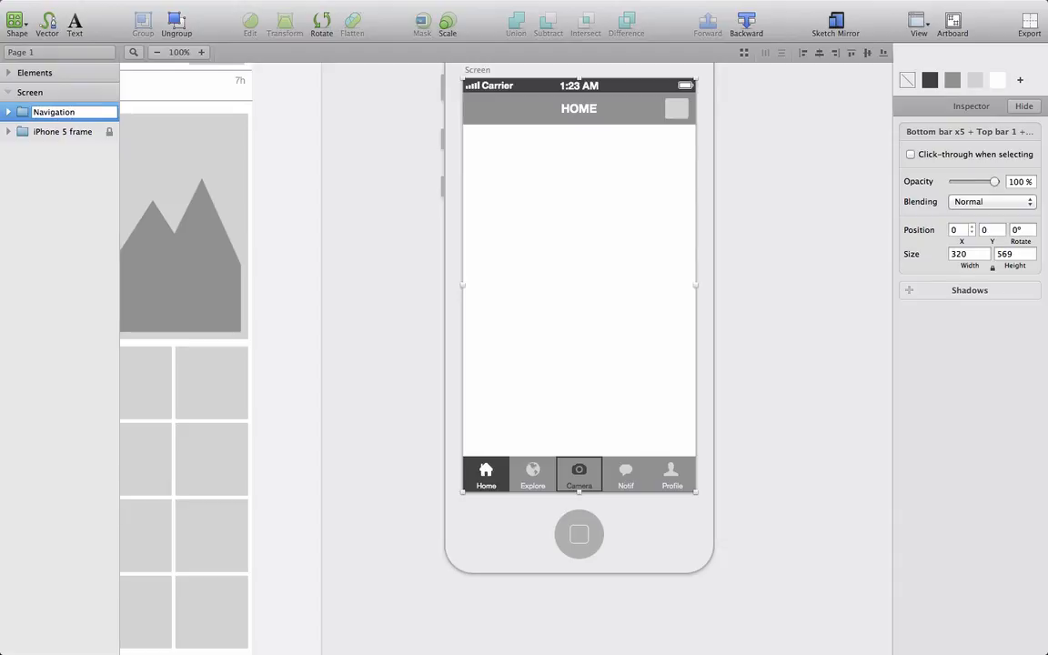
key(Return)
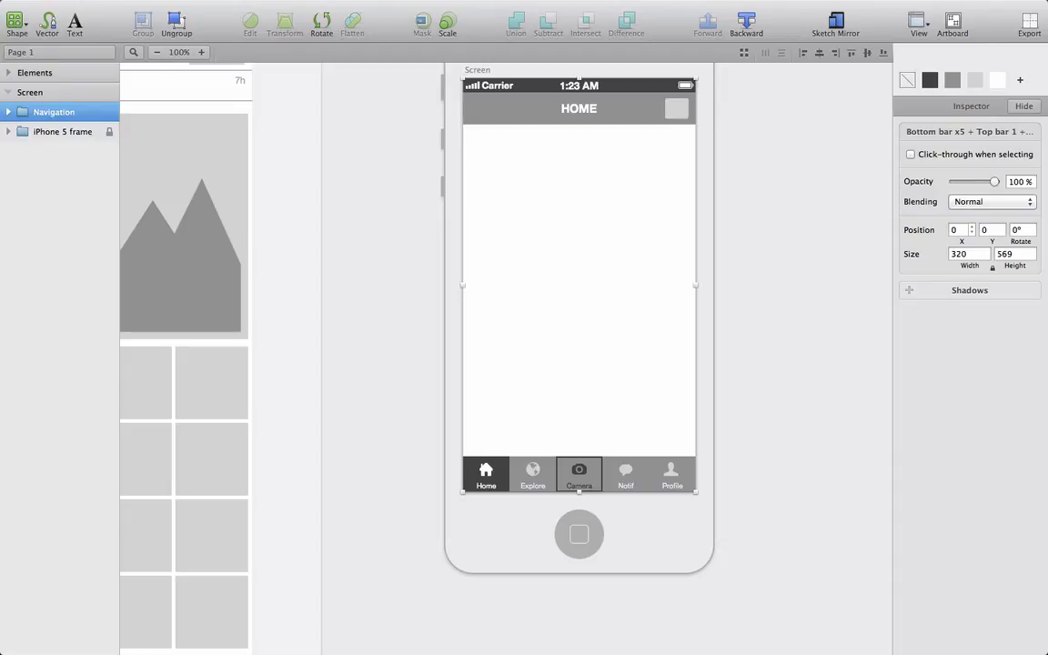
- Lock the Navigation group and try to select its top bar on the canvas
right_click(73, 116)
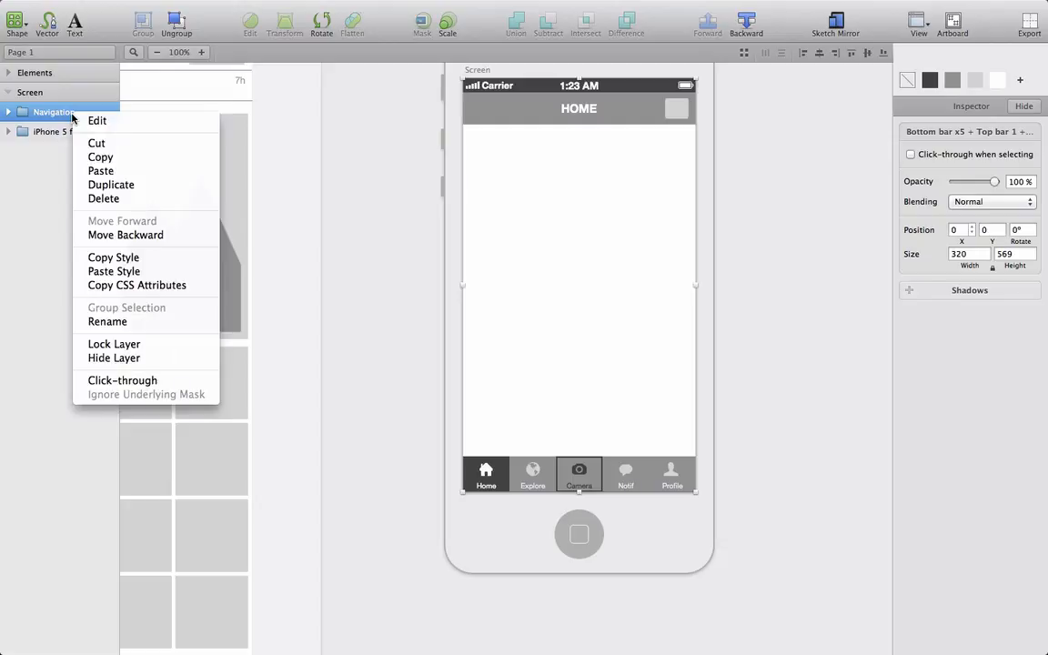
click(133, 345)
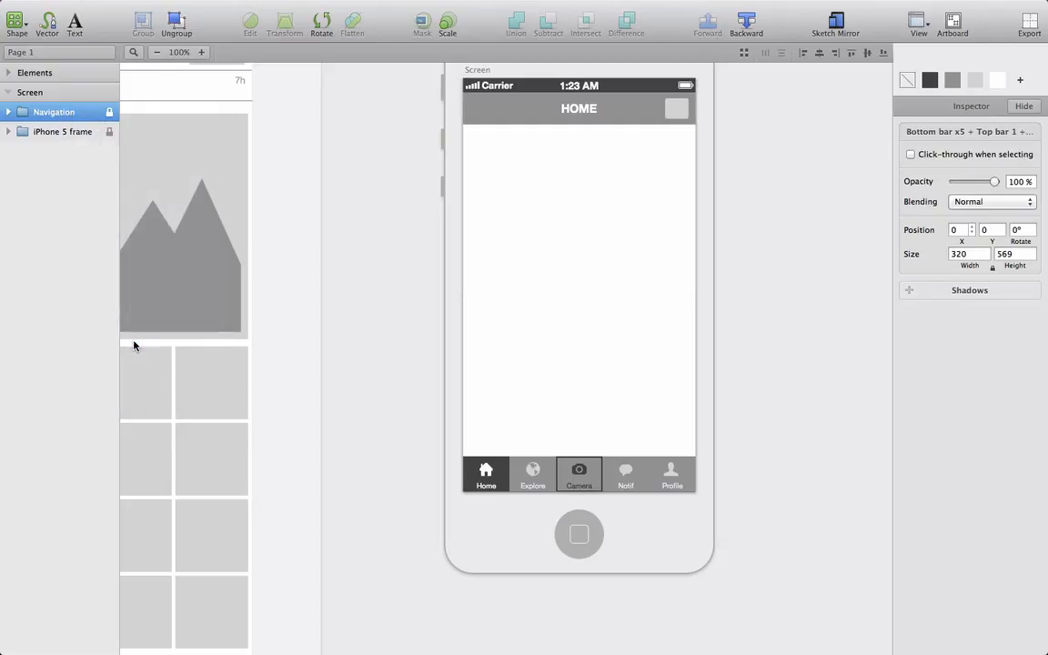
click(625, 113)
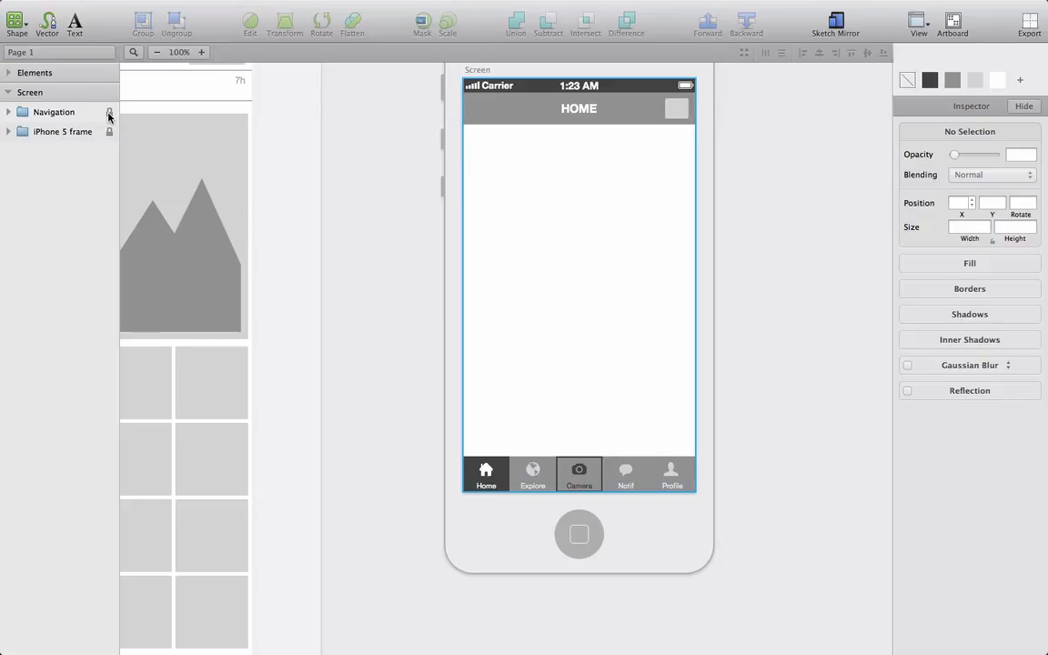
- Unlock the Navigation group and try selecting it and its nested Top bar 1 group on the canvas
click(520, 102)
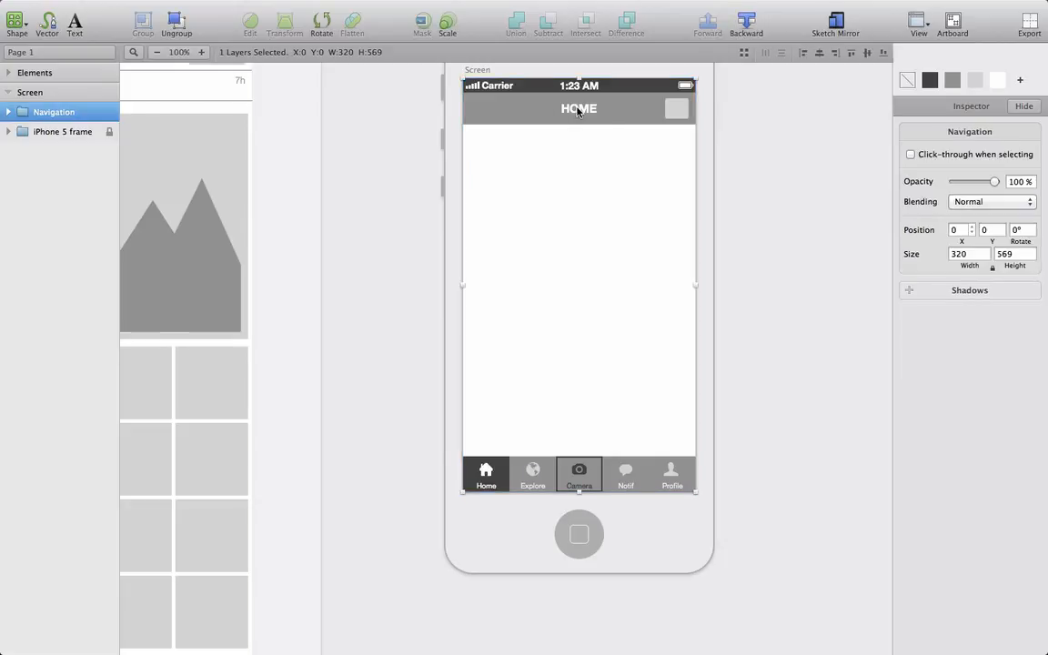
click(614, 114)
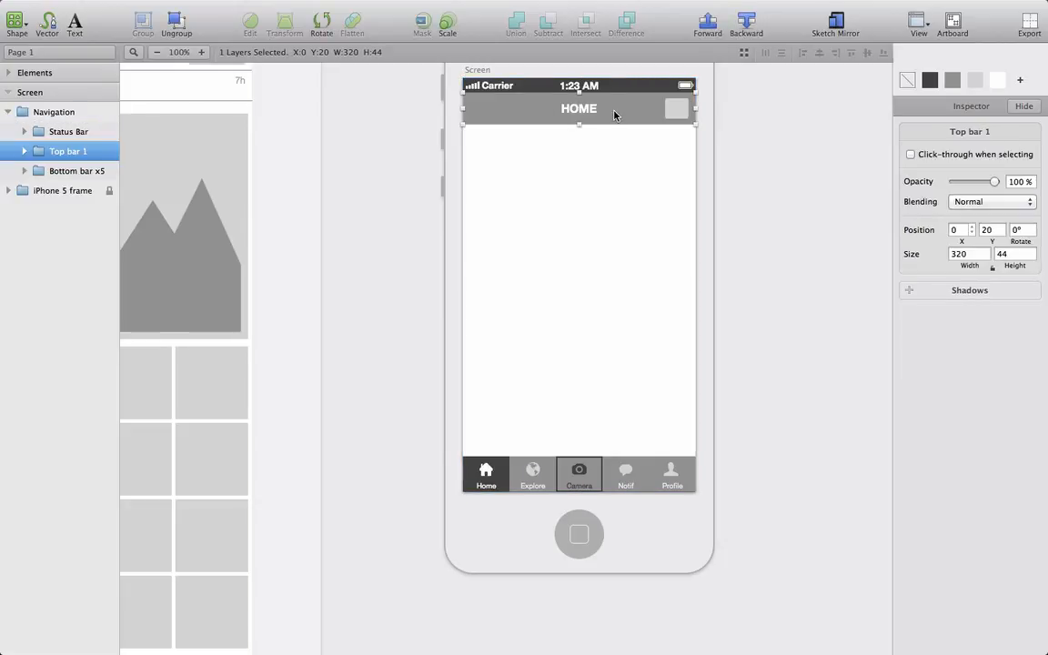
click(597, 166)
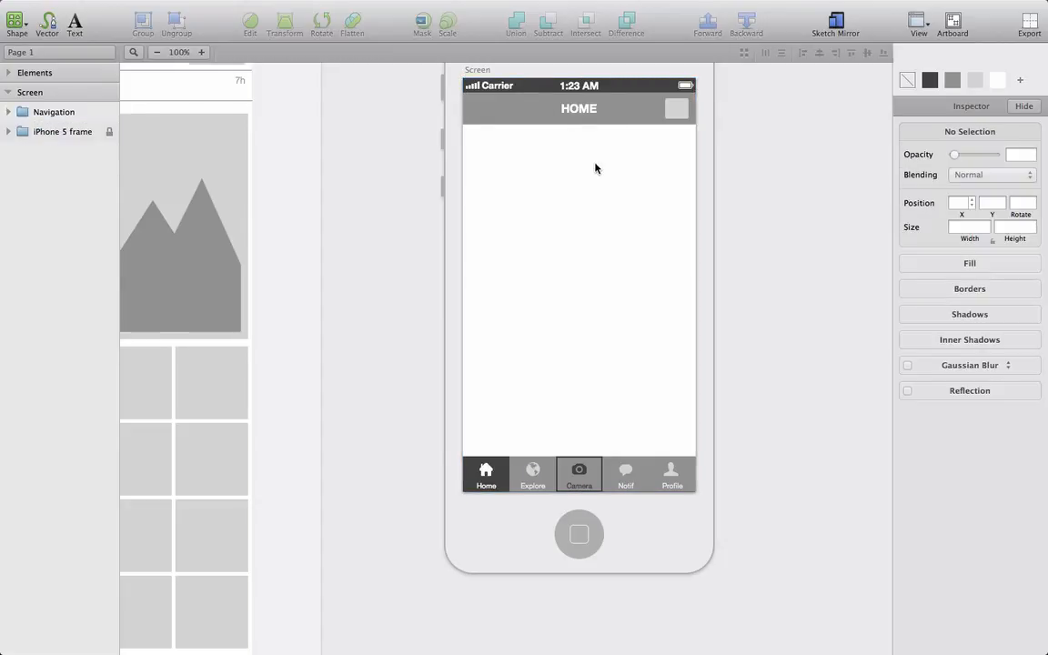
- Lock the Navigation group against accidental selection
right_click(88, 113)
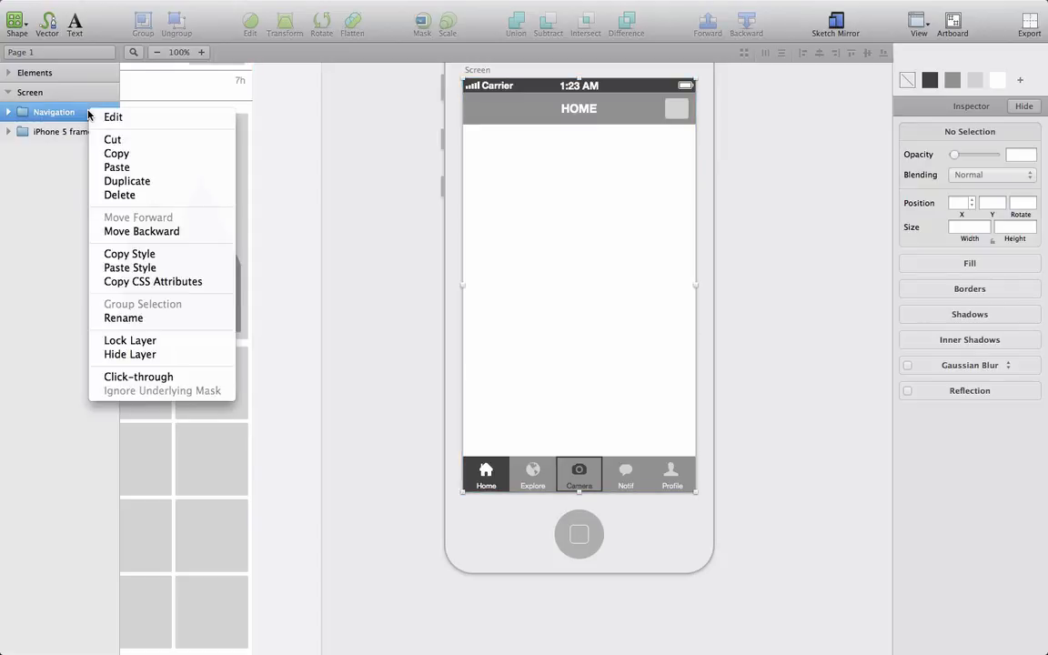
click(128, 342)
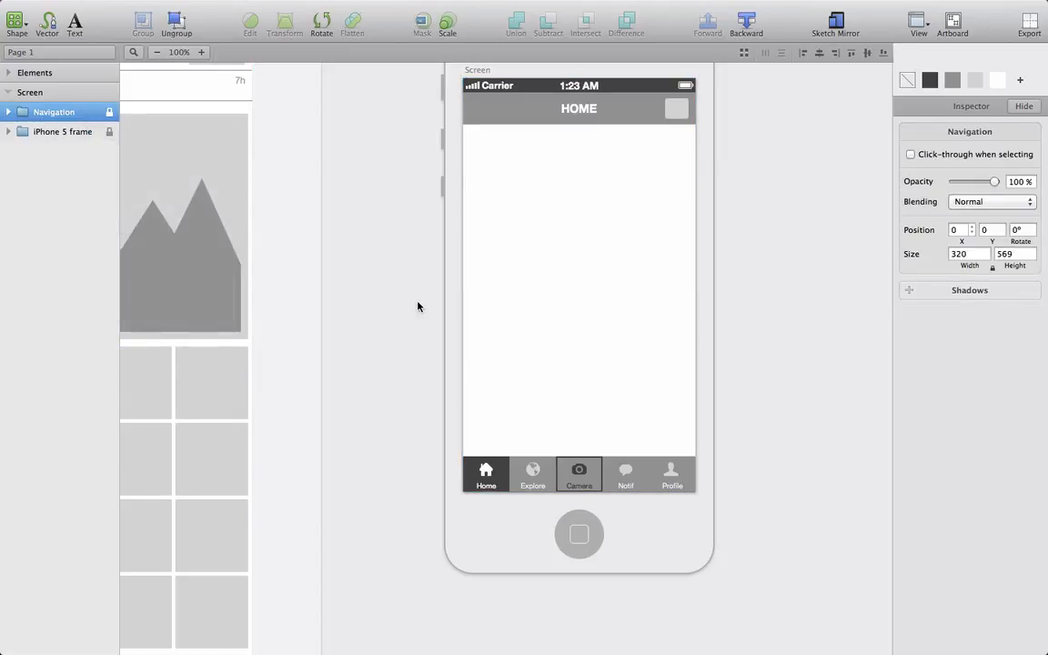
scroll(417, 306, down, 1)
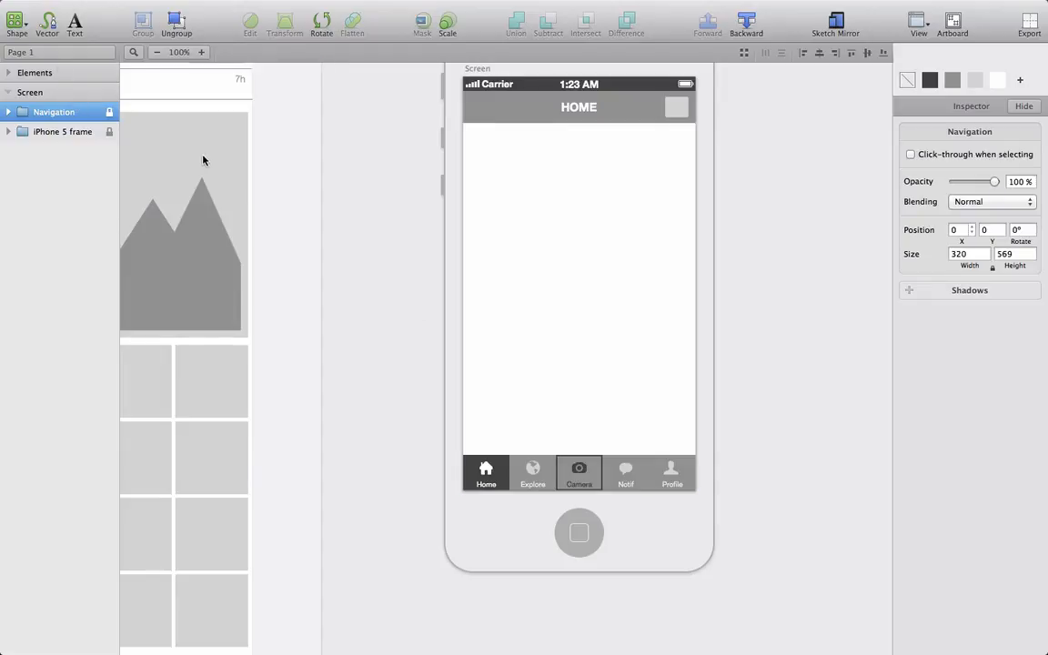
- Duplicate the Screen artboard
click(83, 94)
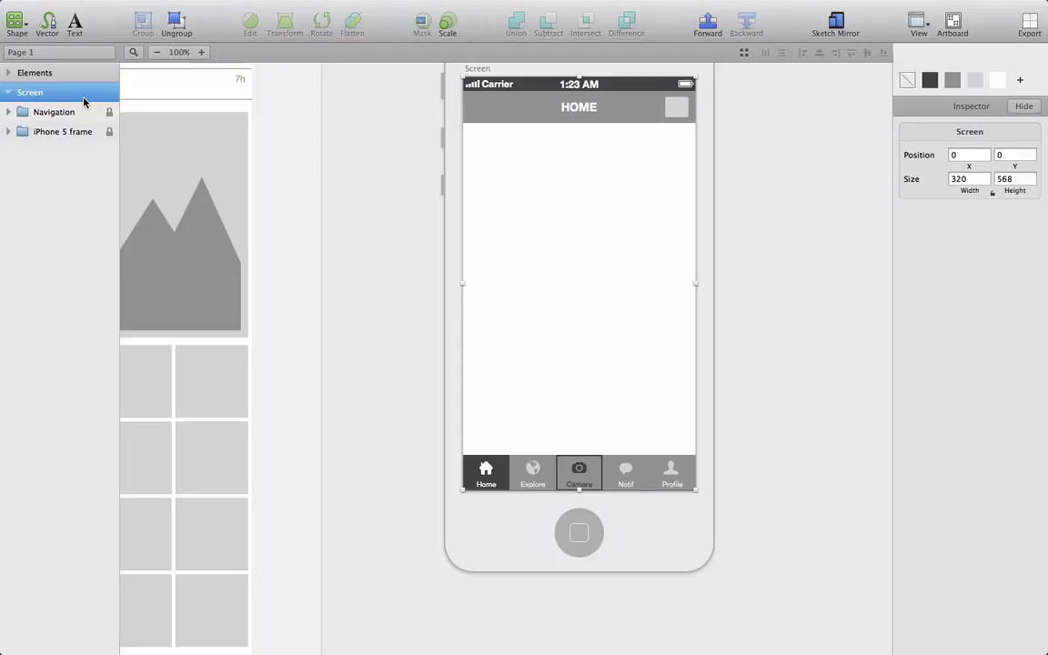
right_click(83, 102)
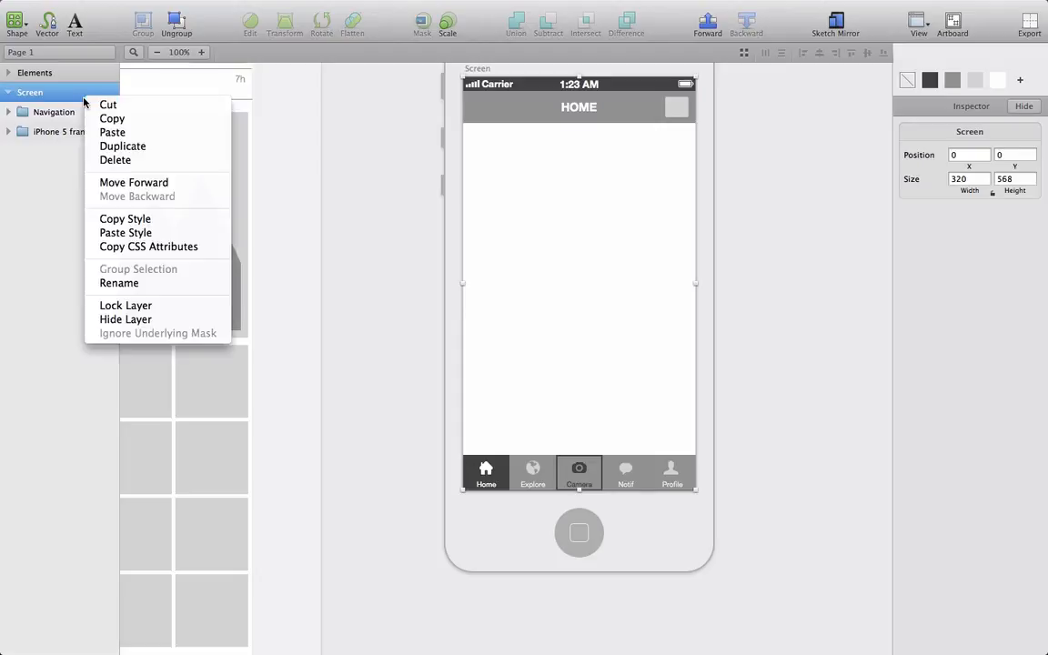
click(122, 146)
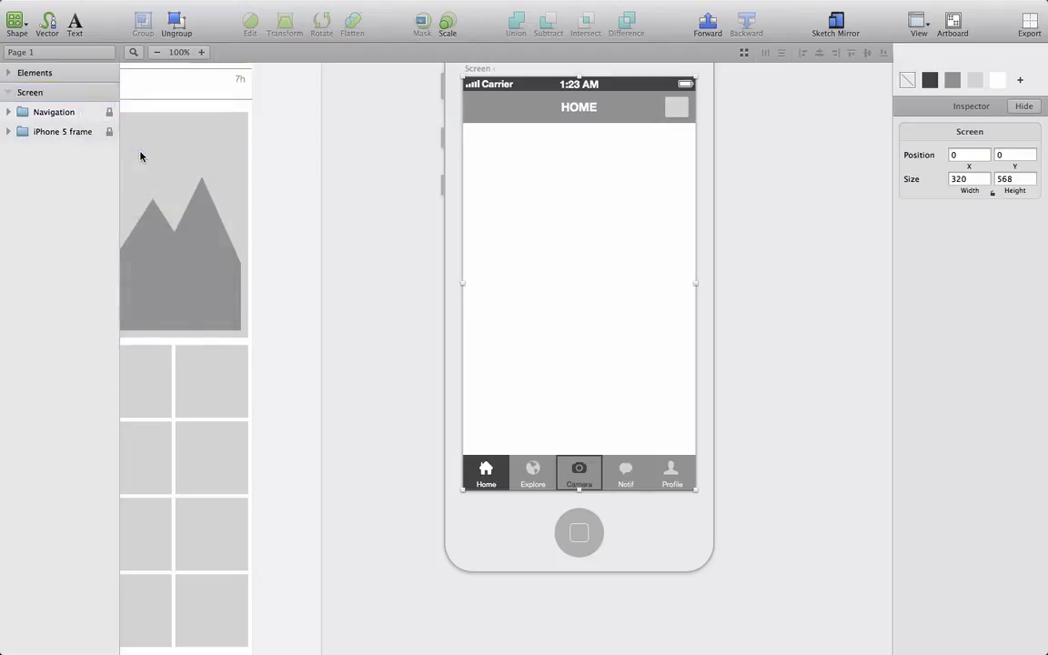
- Move the Screen copy artboard straight down until its phone sits below the original with a small gap
click(157, 51)
scroll(325, 155, right, 2)
scroll(325, 154, down, 1)
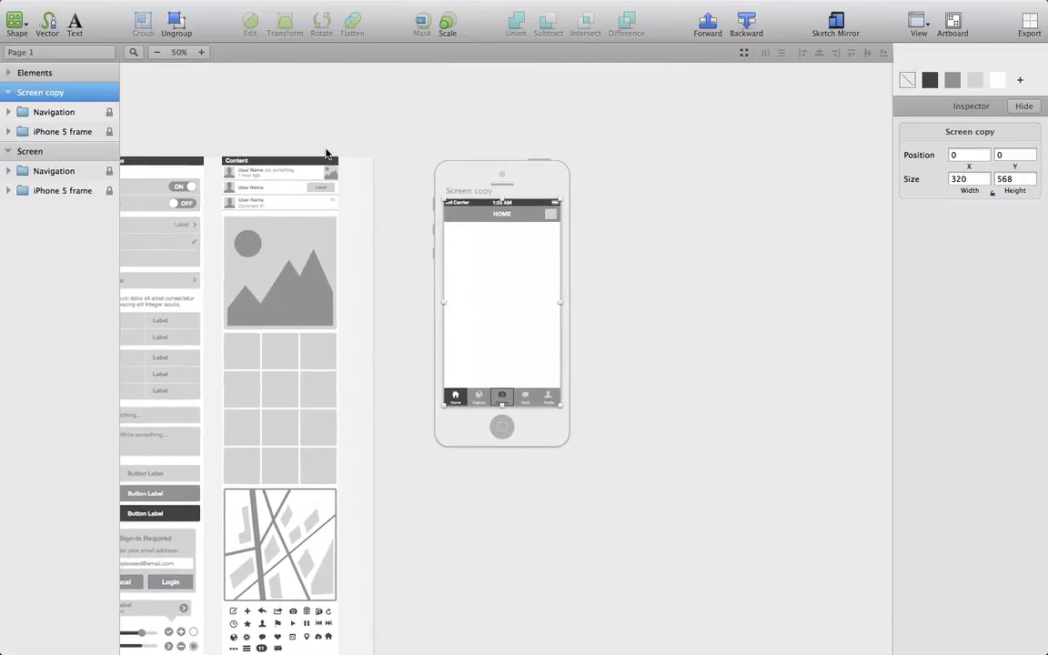
click(157, 52)
scroll(379, 198, down, 1)
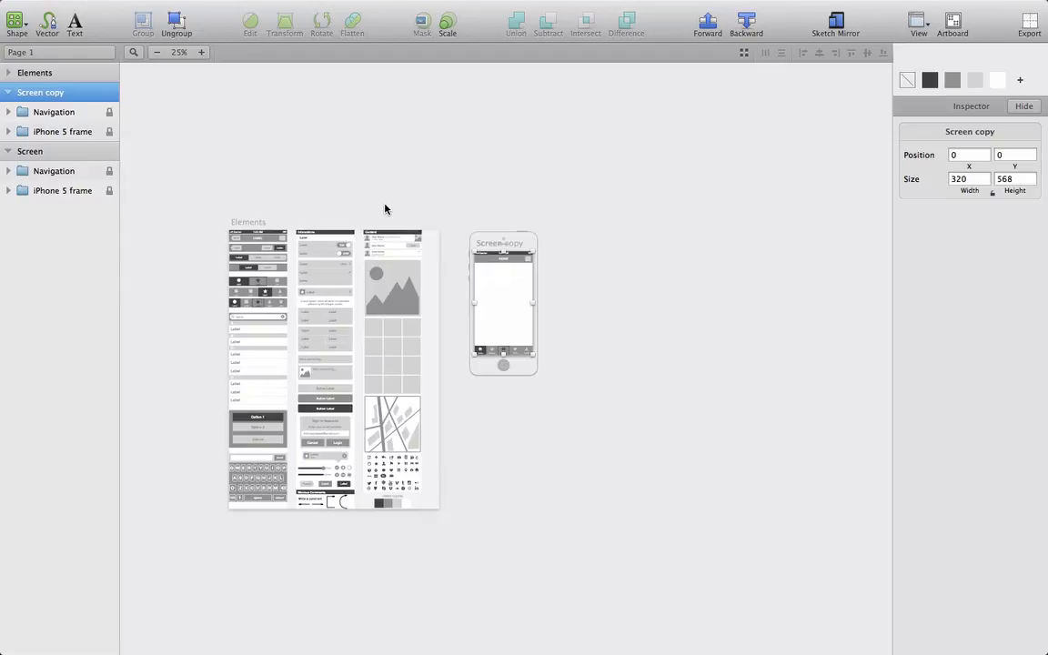
key(shift+Down)
key(shift+Down)
key(shift+Down)
key(shift+Down)
key(shift+Down)
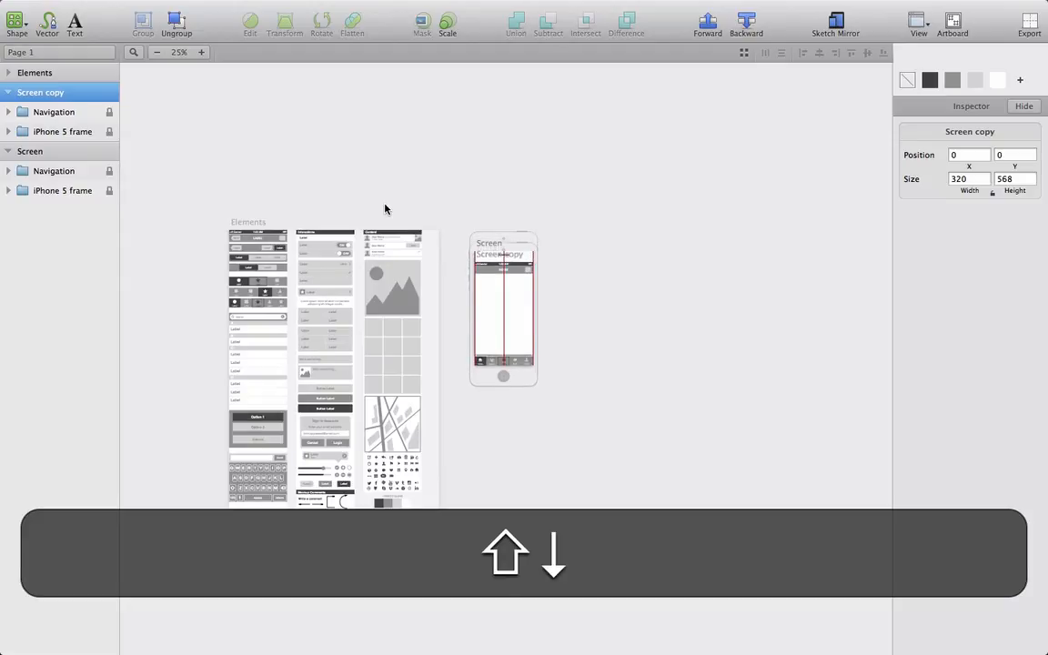
key(shift+Down)
key(shift+Down)
key(shift+Down)
key(shift+Down)
key(shift+Down)
key(shift+Down)
key(shift+Down)
key(shift+Down)
key(shift+Down)
key(shift+Down)
key(shift+Down)
key(shift+Down)
key(shift+Down)
key(shift+Down)
key(shift+Down)
key(shift+Down)
key(shift+Down)
key(shift+Down)
key(shift+Down)
key(shift+Down)
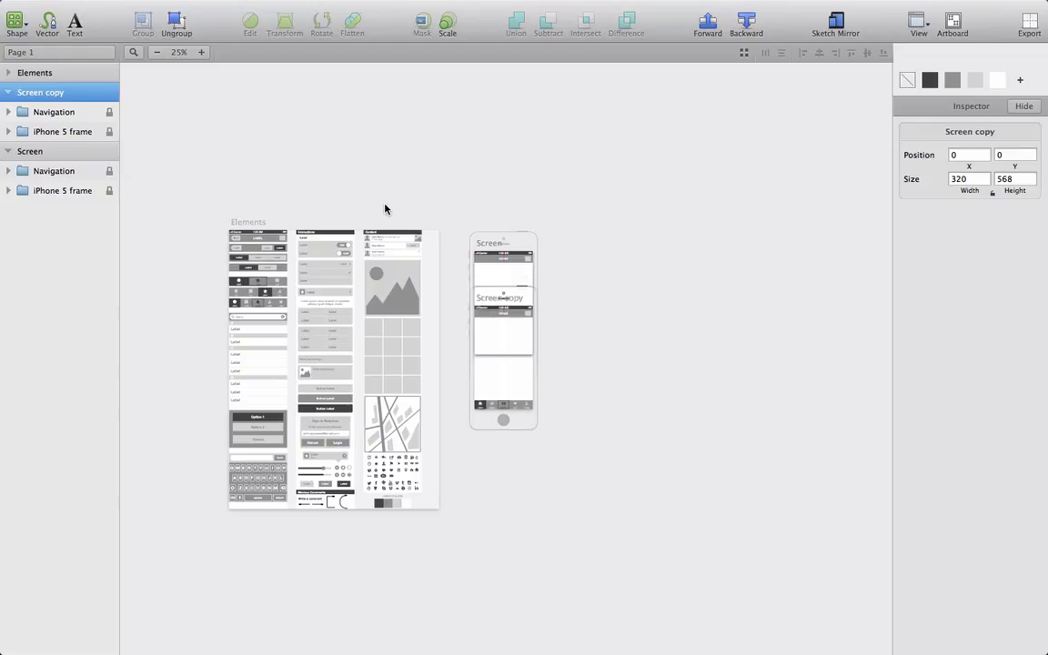
key(shift+Down)
key(shift+Down)
key(shift+Down)
key(shift+Down)
key(shift+Down)
key(shift+Down)
key(shift+Down)
key(shift+Down)
key(shift+Down)
key(shift+Down)
key(shift+Down)
key(shift+Down)
key(shift+Down)
key(shift+Down)
key(shift+Down)
key(shift+Down)
key(shift+Down)
key(shift+Down)
key(shift+Down)
key(shift+Down)
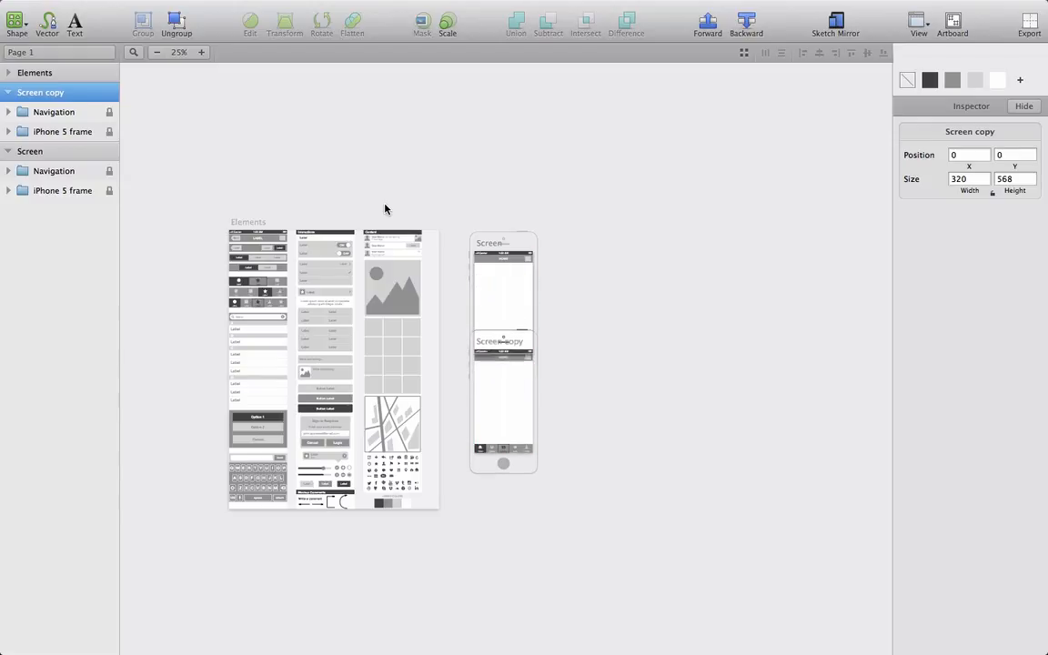
key(shift+Down)
key(shift+Down)
key(shift+Down)
key(shift+Down)
key(shift+Down)
key(shift+Down)
key(shift+Down)
key(shift+Down)
key(shift+Down)
key(shift+Down)
key(shift+Down)
key(shift+Down)
key(shift+Down)
key(shift+Down)
key(shift+Down)
key(shift+Down)
key(shift+Down)
key(shift+Down)
key(shift+Down)
key(shift+Down)
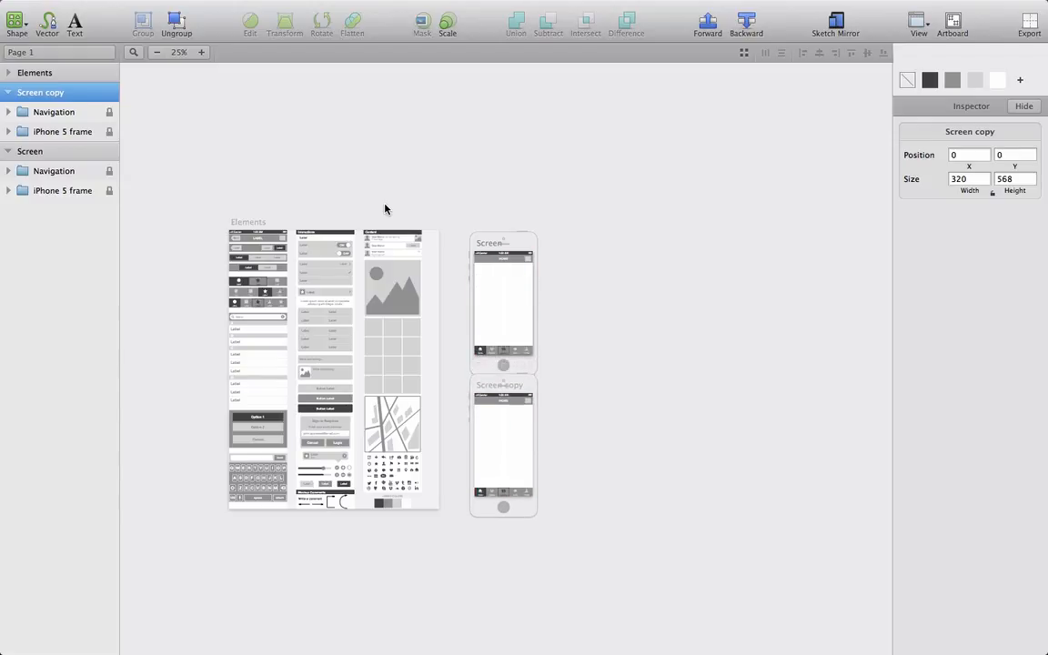
key(shift+Down)
key(shift+Down)
key(shift+Down)
key(shift+Down)
key(shift+Down)
key(shift+Down)
key(shift+Down)
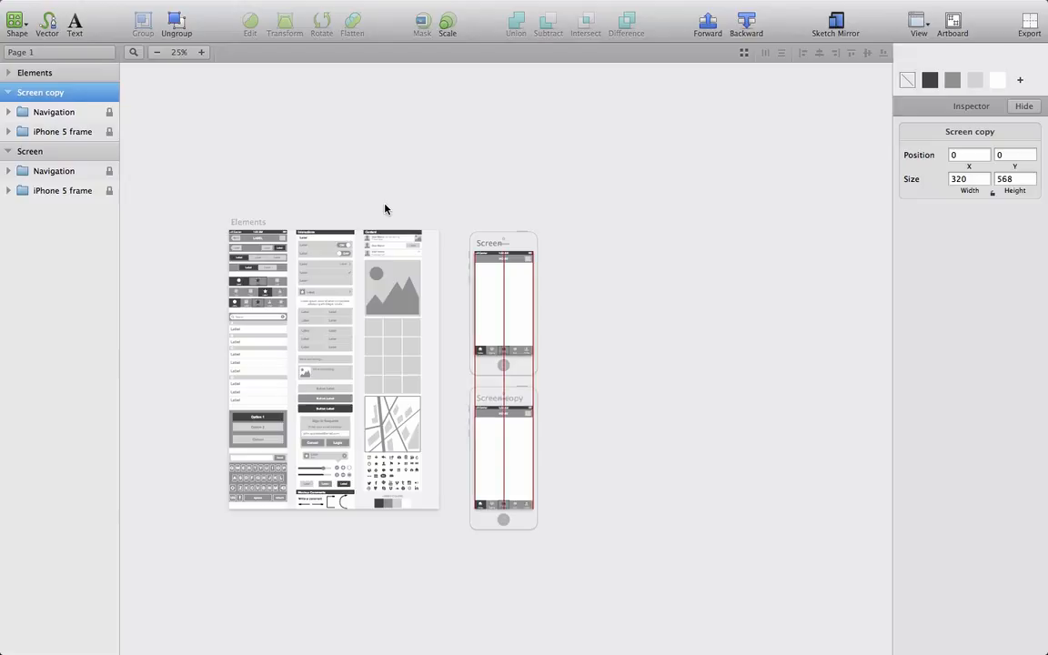
key(shift+Down)
key(shift+Down)
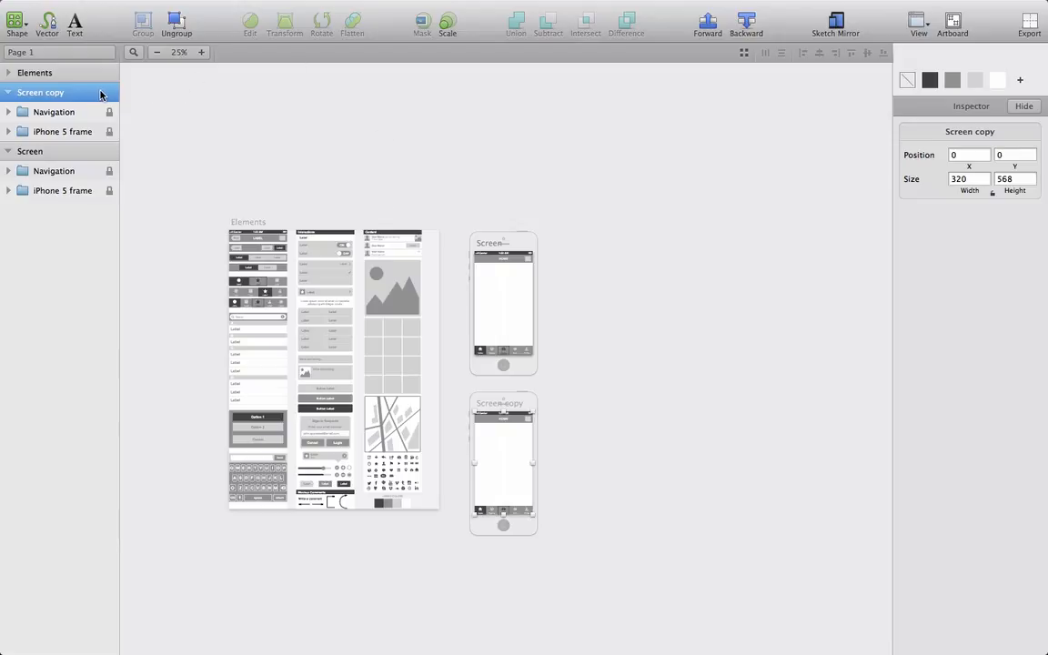
- Delete the Screen copy artboard
key(BackSpace)
click(587, 226)
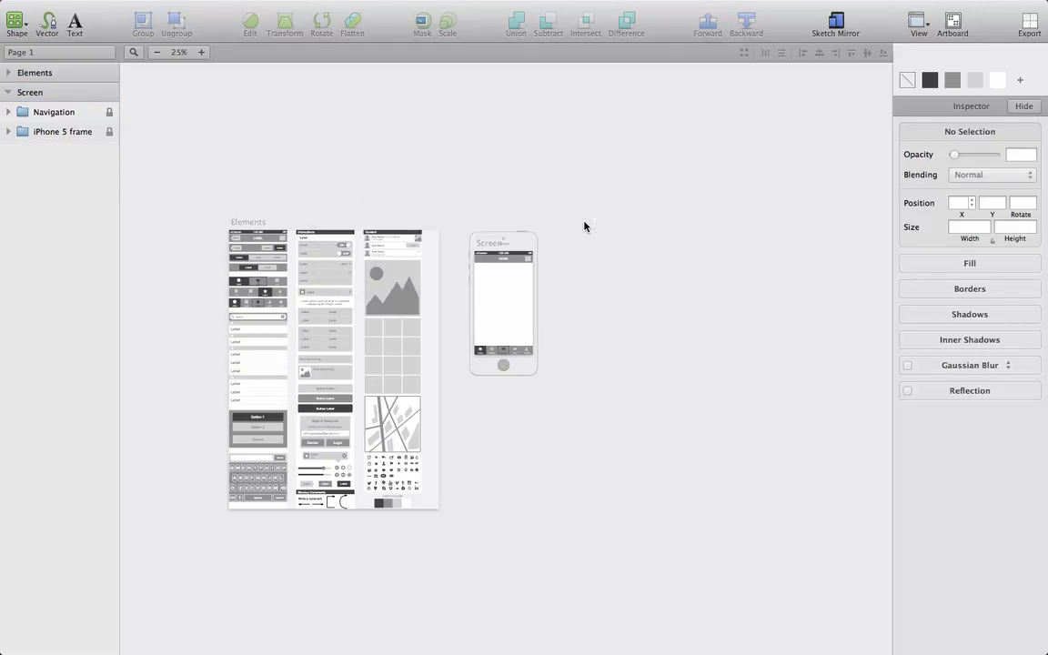
- Make a grid of the Screen artboard with 5 rows, 1 column and a row margin of 300 px
click(64, 94)
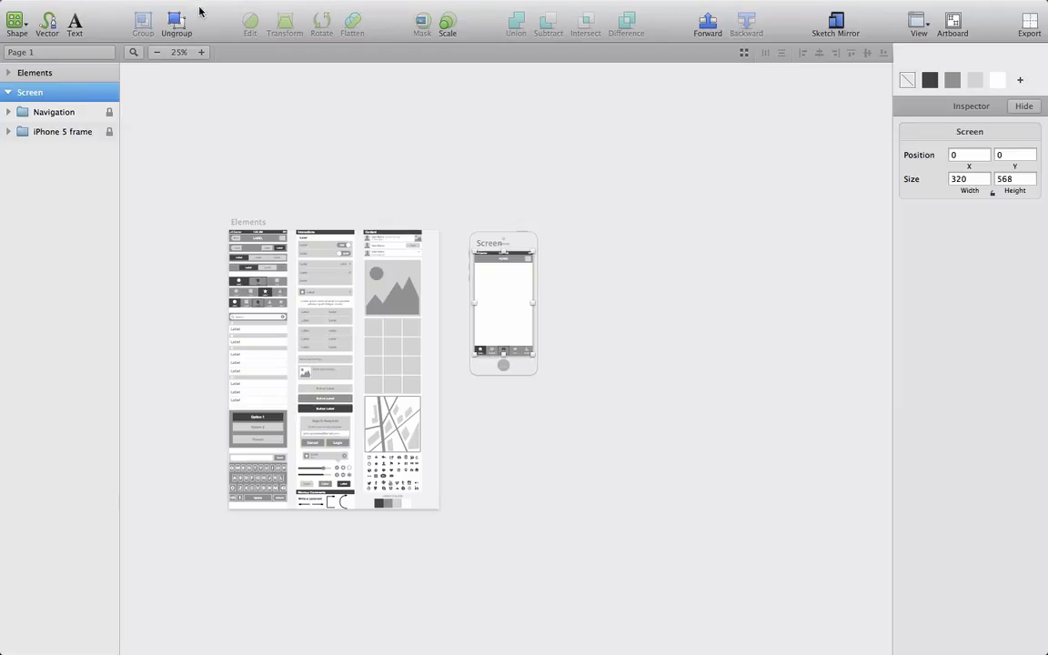
mouse_move(332, 3)
click(276, 5)
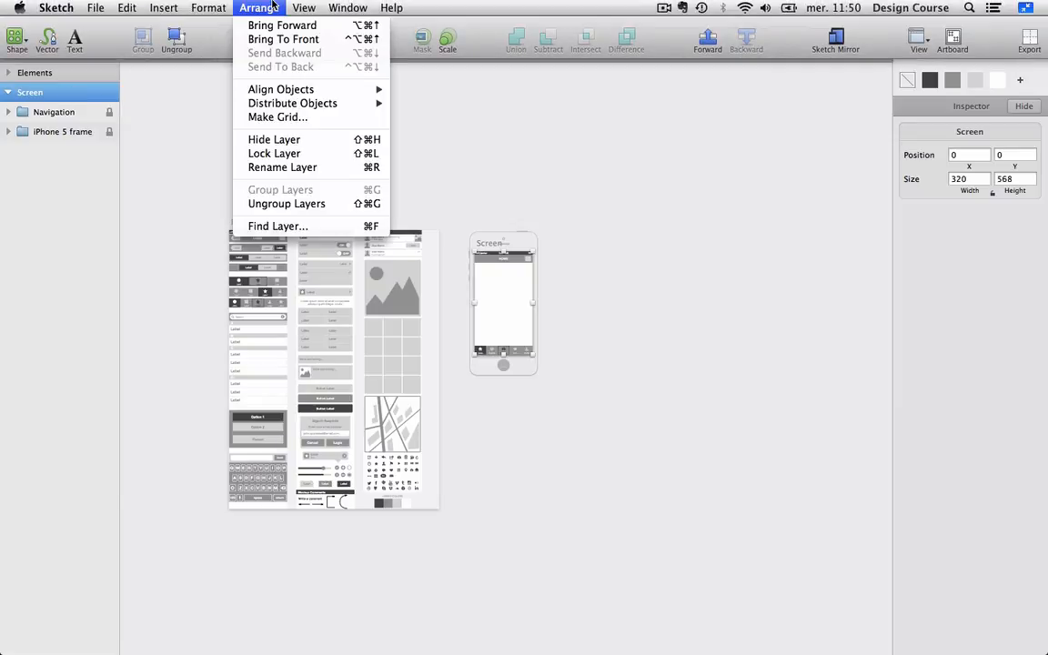
click(315, 118)
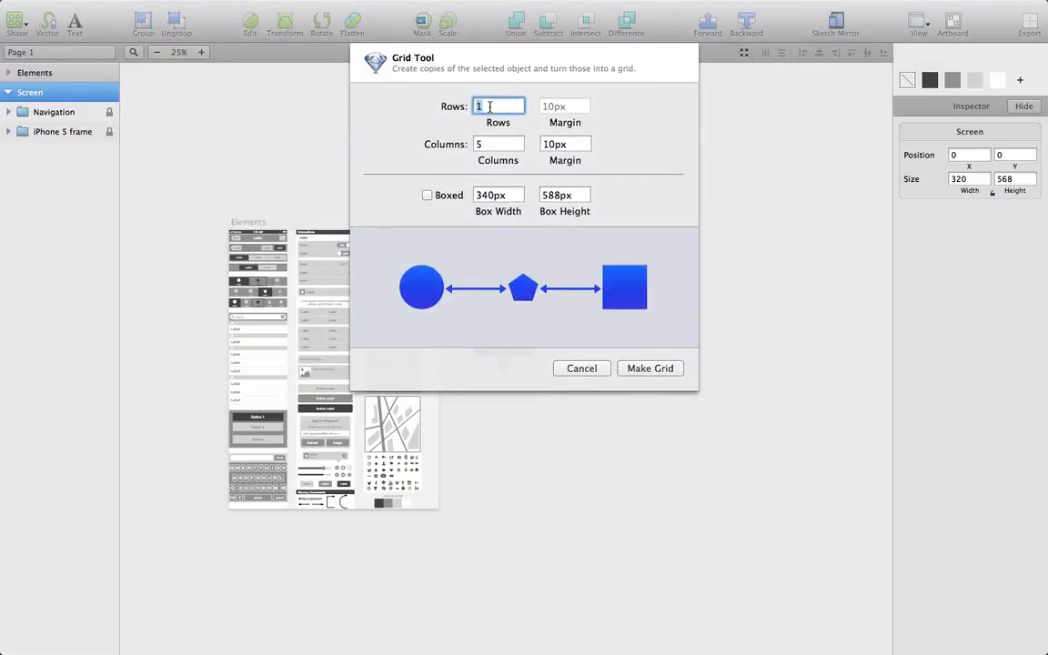
text(6)
key(BackSpace)
text(5)
click(485, 142)
text(1)
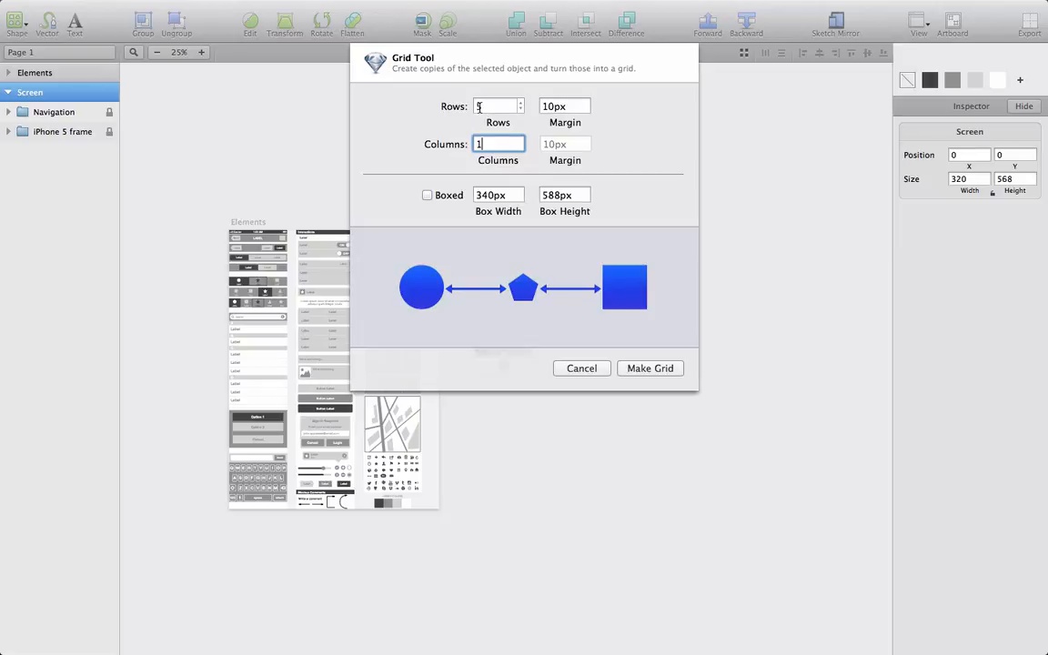
click(555, 107)
text(300)
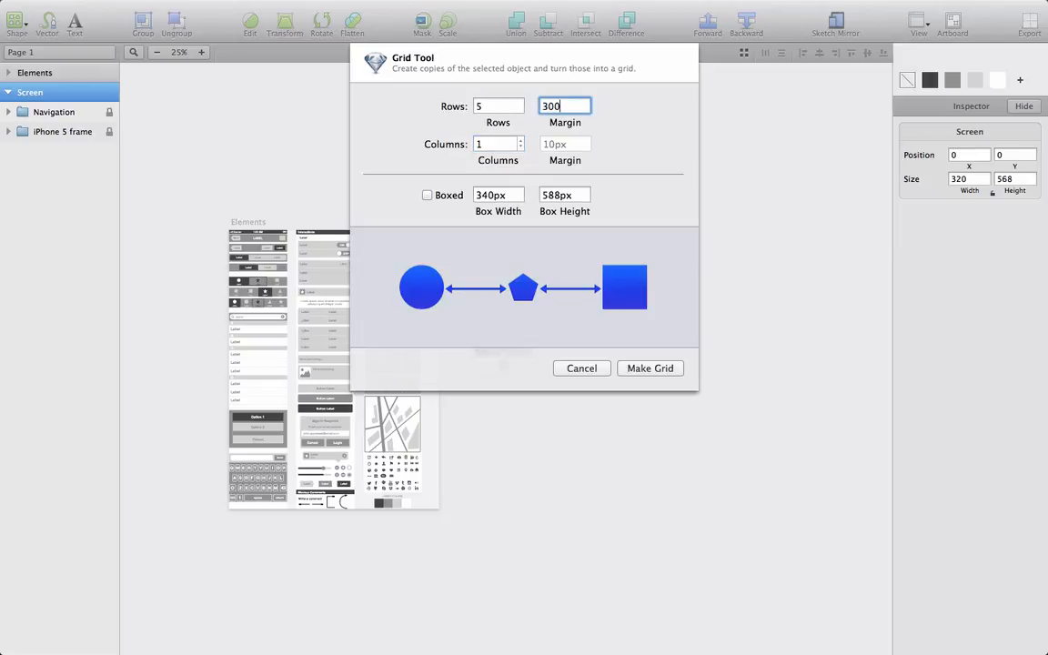
click(648, 373)
scroll(666, 446, down, 5)
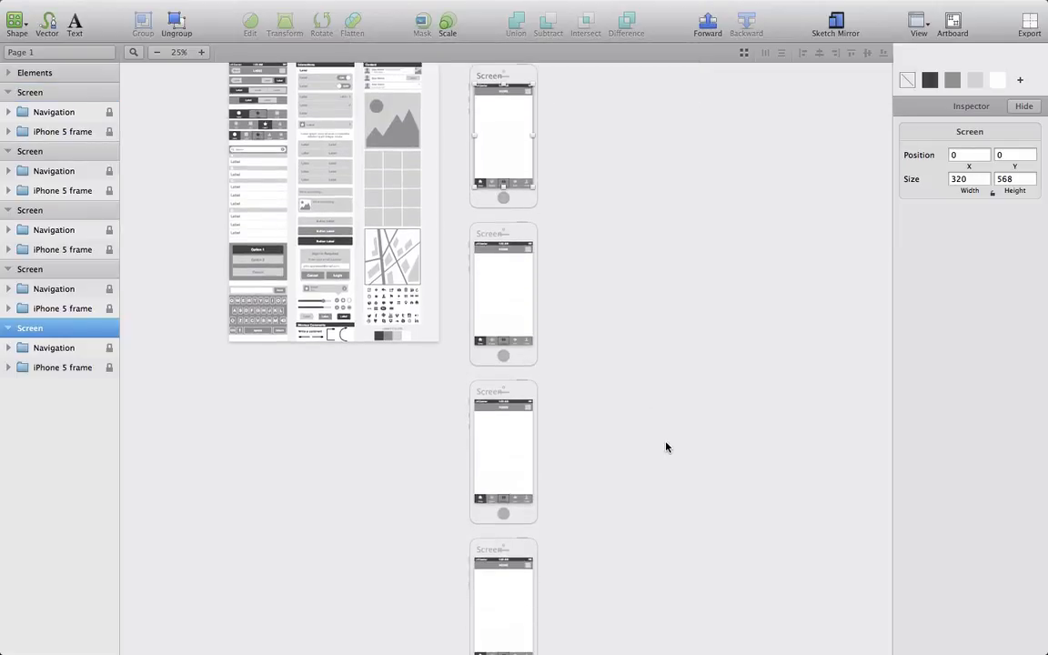
scroll(666, 447, down, 1)
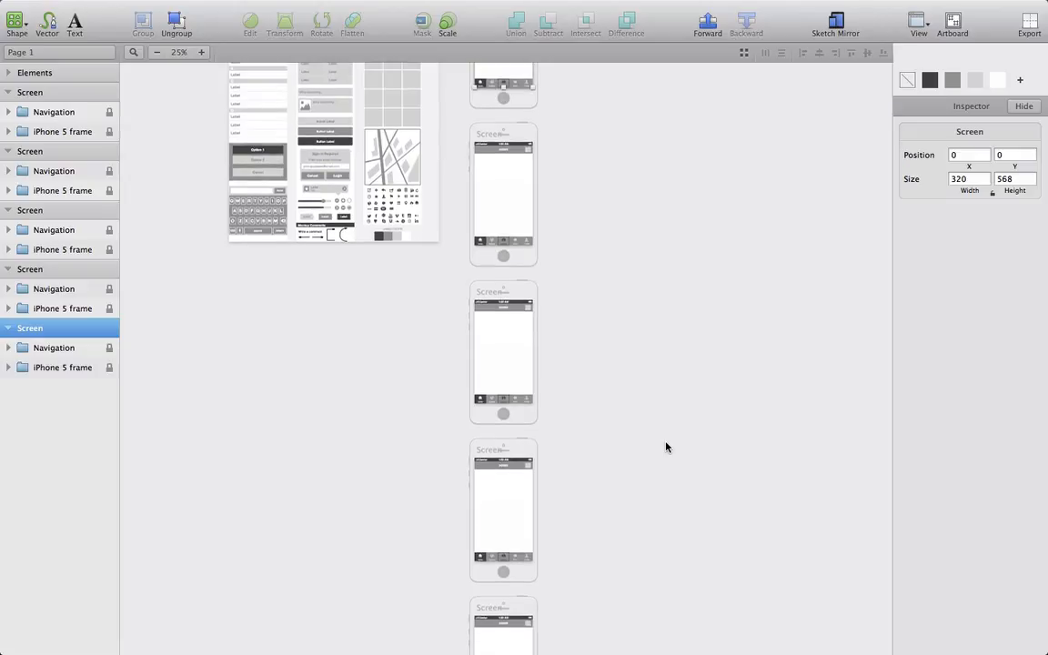
scroll(666, 446, up, 4)
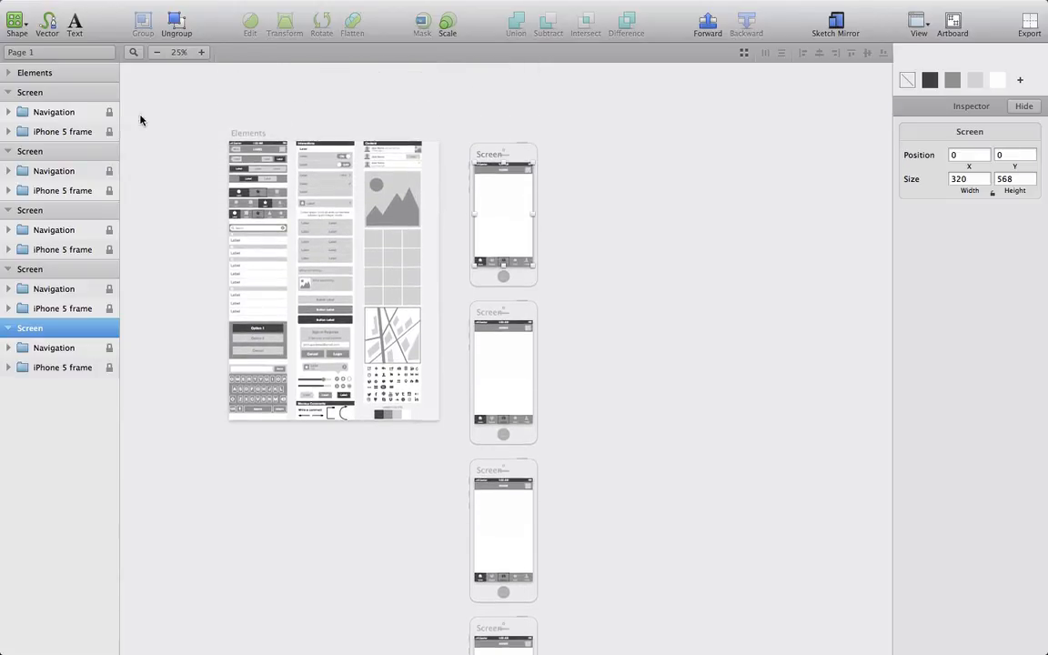
- Place the topmost phone's Screen artboard first among the screens in the layer list and rename it Home
click(33, 93)
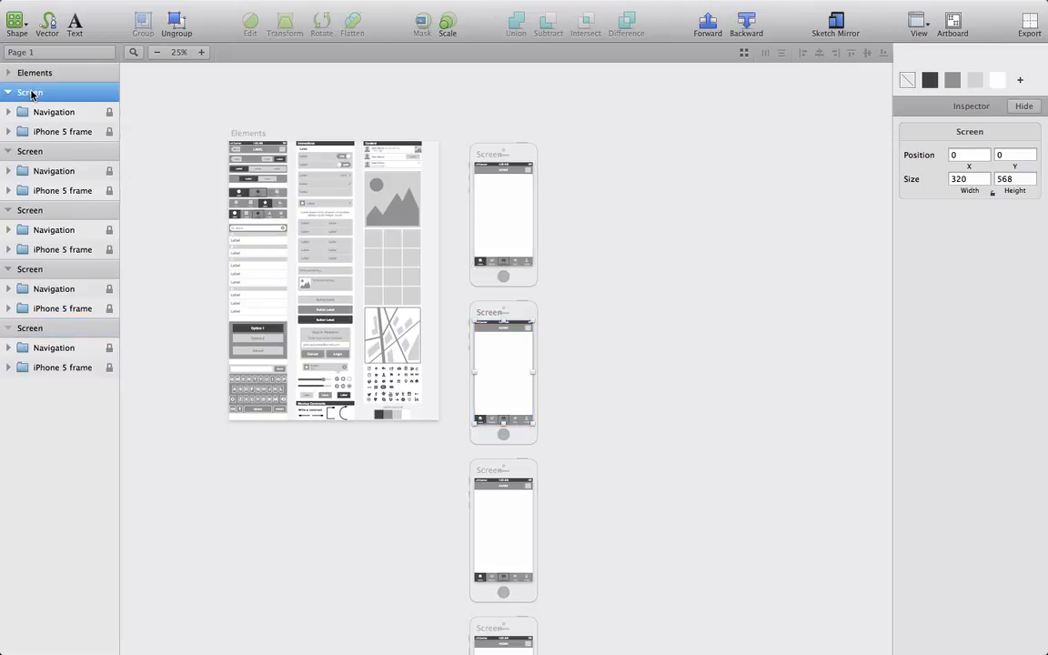
click(75, 153)
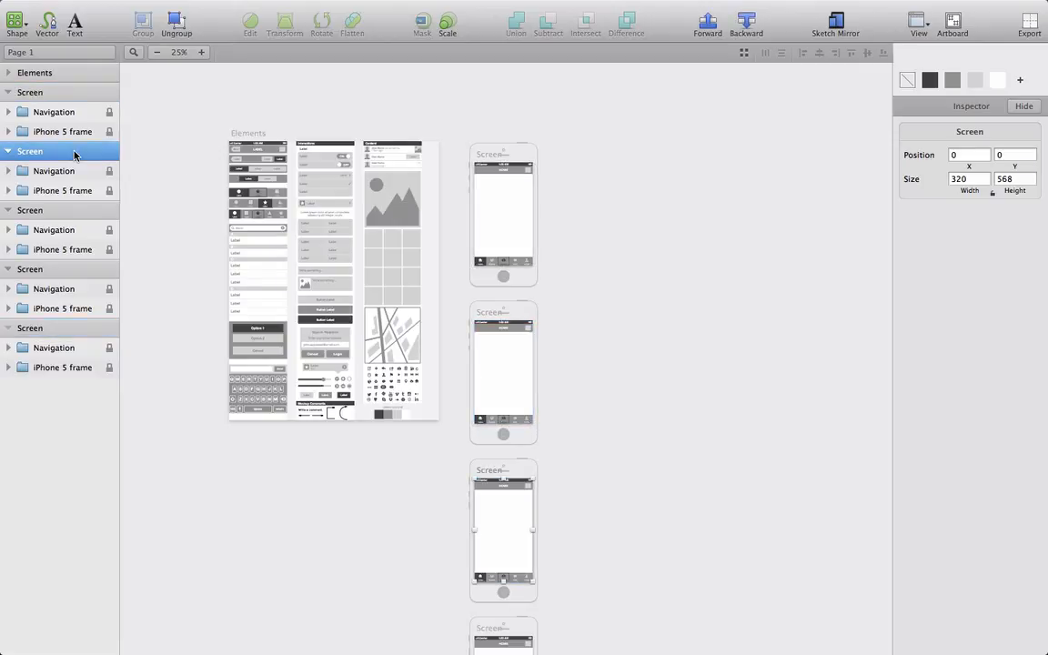
click(68, 336)
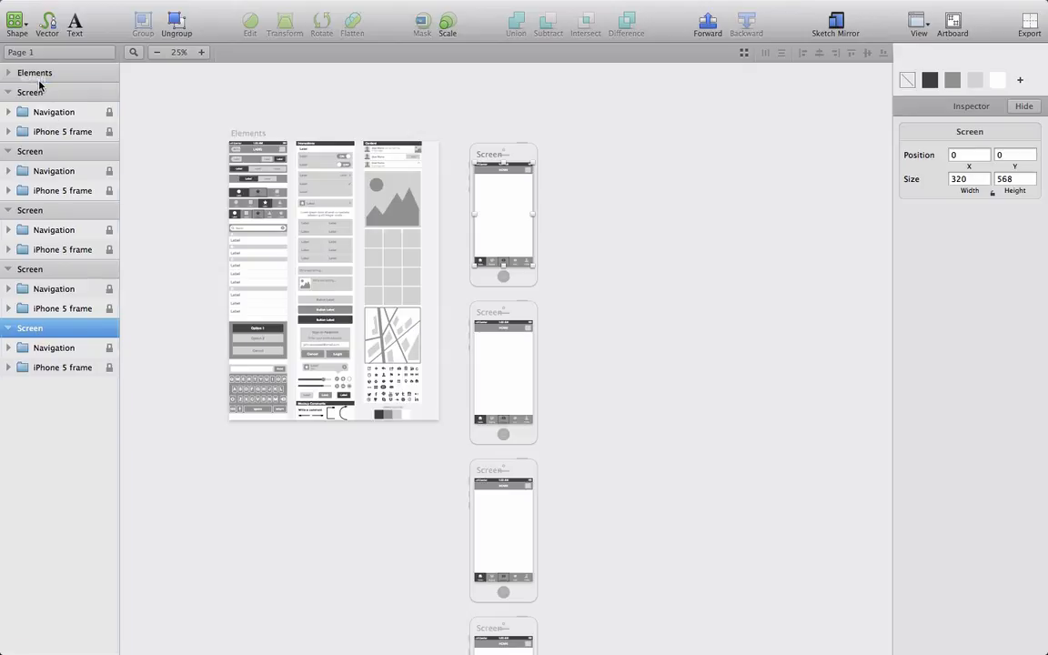
click(32, 92)
double_click(32, 92)
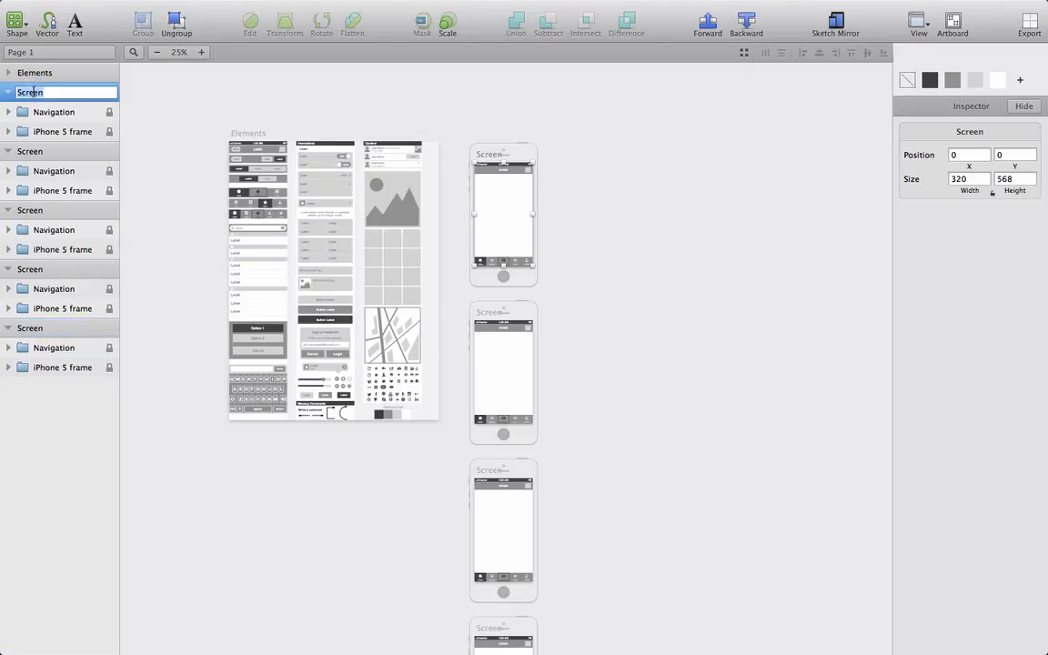
text(Home)
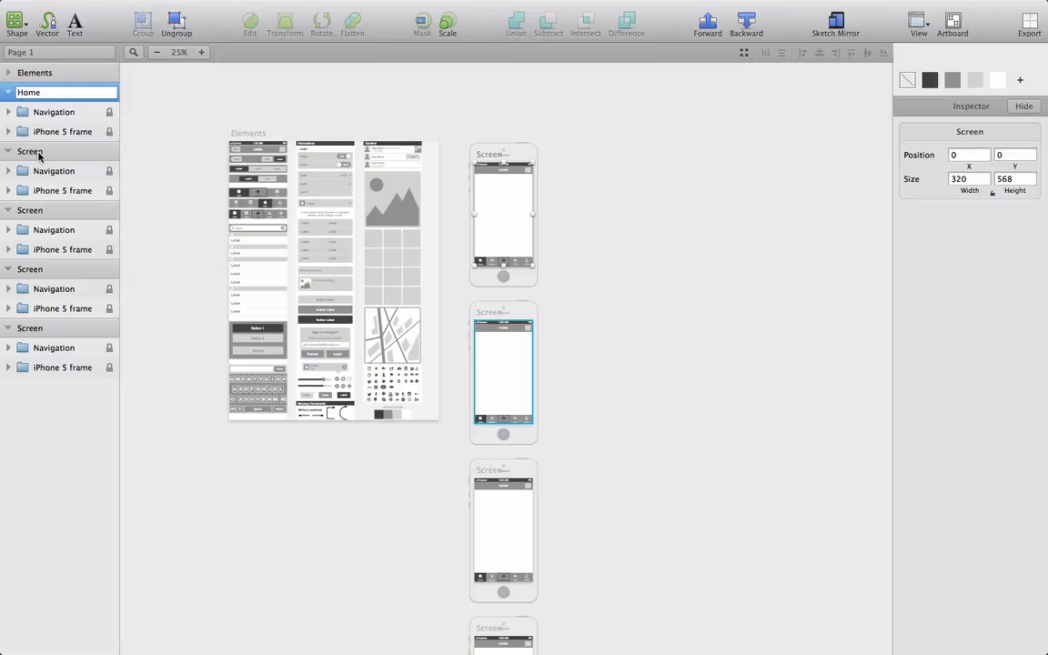
- Rename the second phone's Screen artboard as Explore
click(201, 52)
double_click(33, 152)
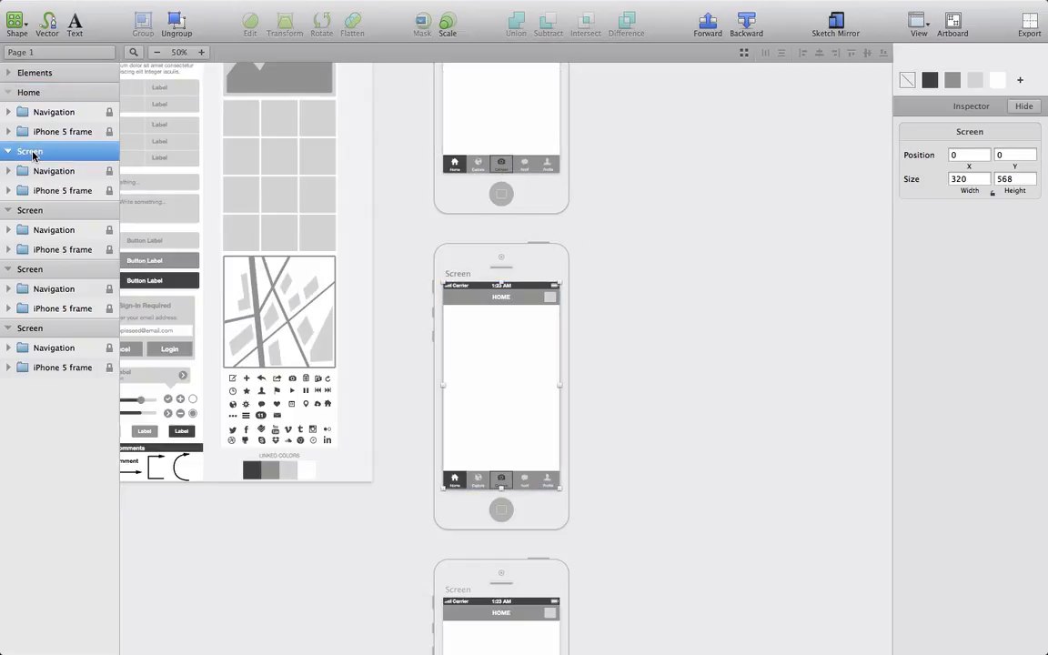
text(Explore)
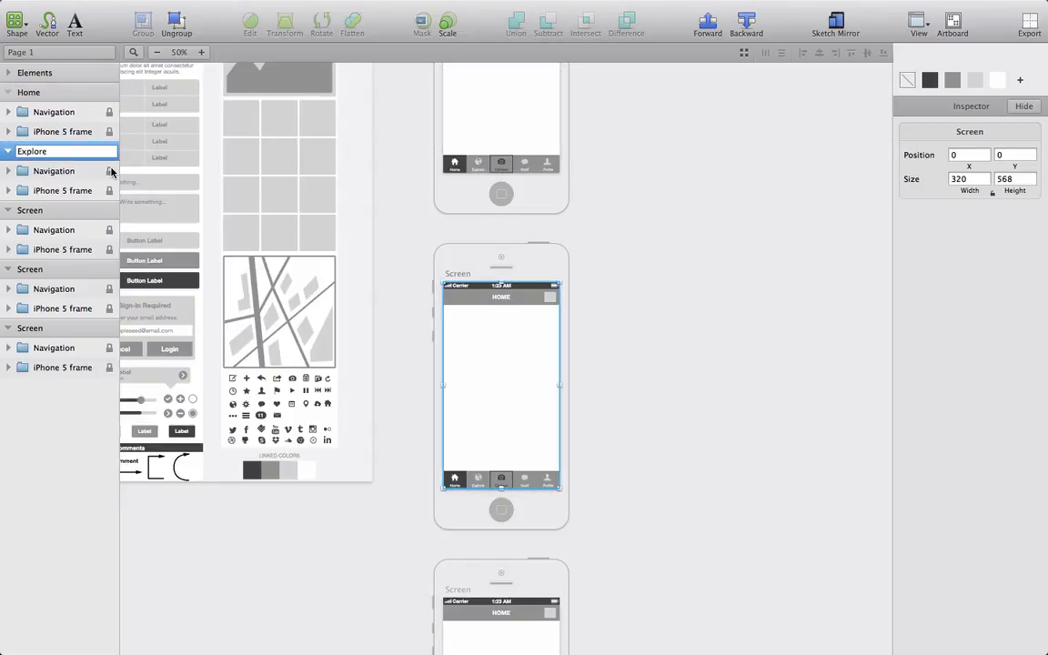
key(Return)
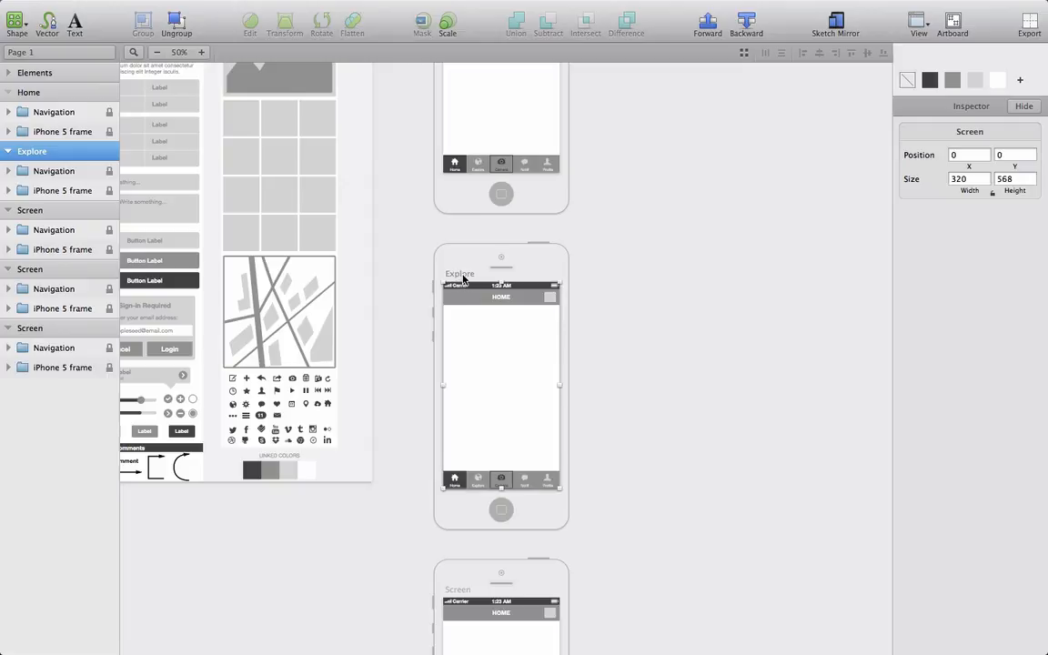
- Rename the third phone's Screen artboard as Camera
scroll(462, 278, down, 5)
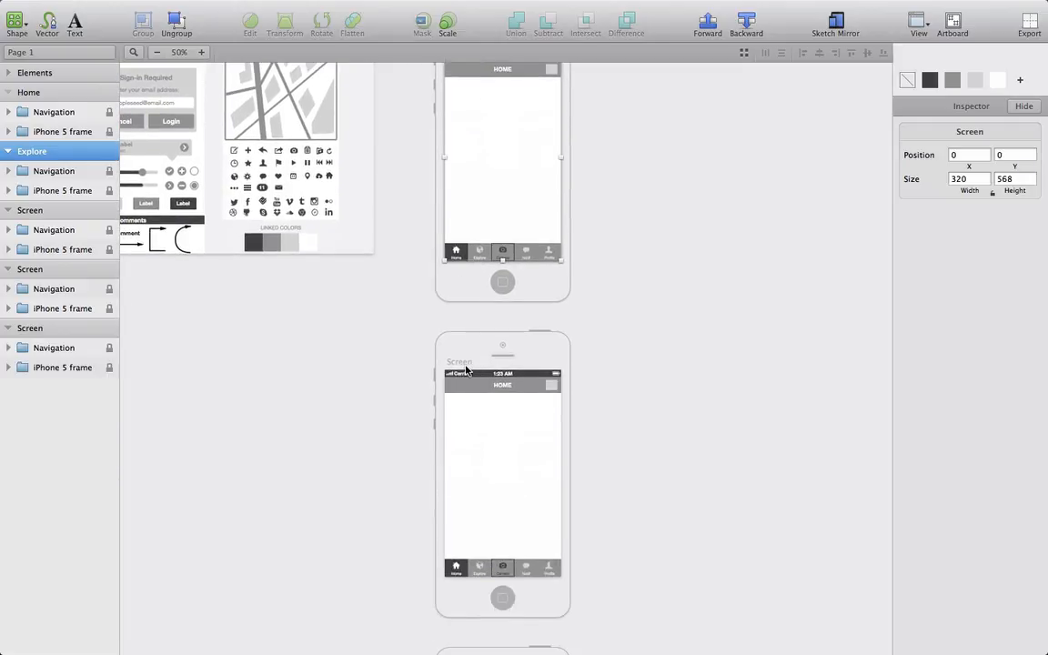
click(67, 210)
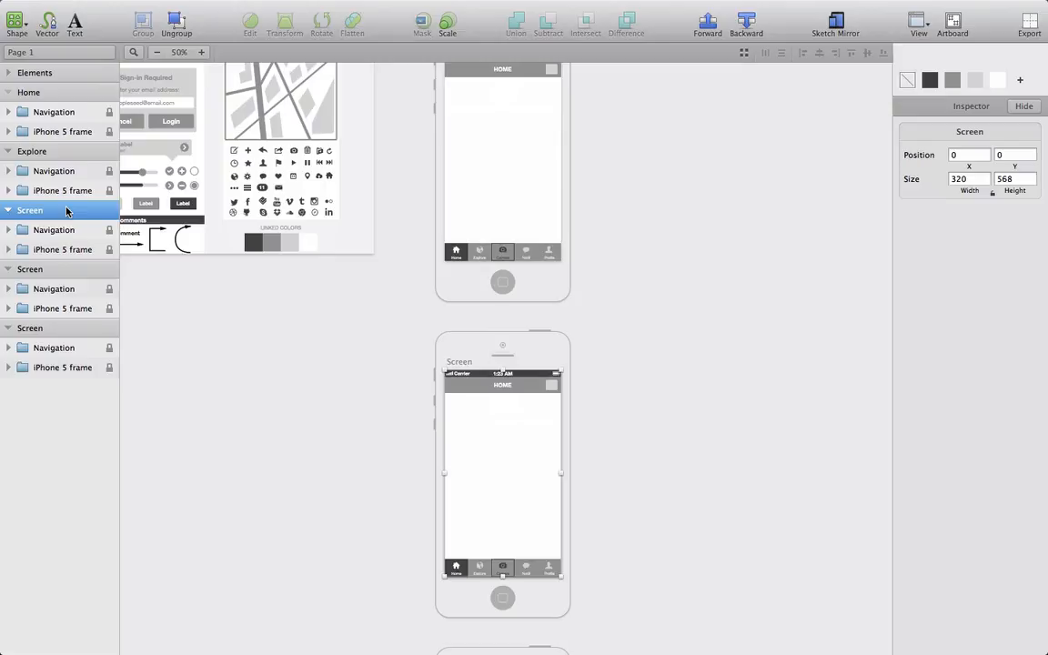
double_click(37, 211)
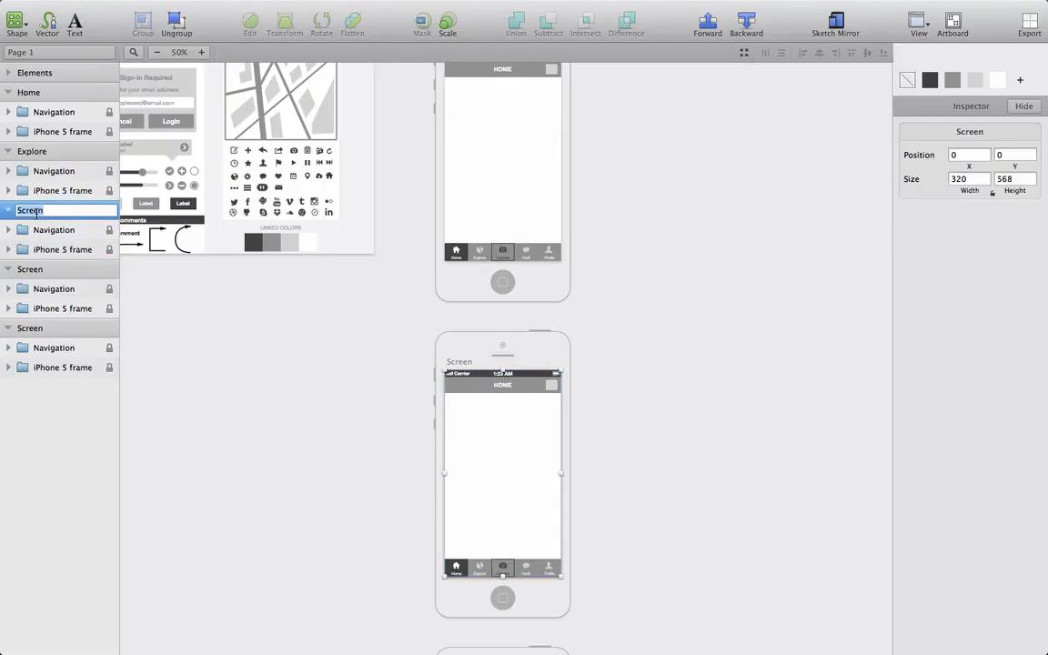
text(Camera)
key(Return)
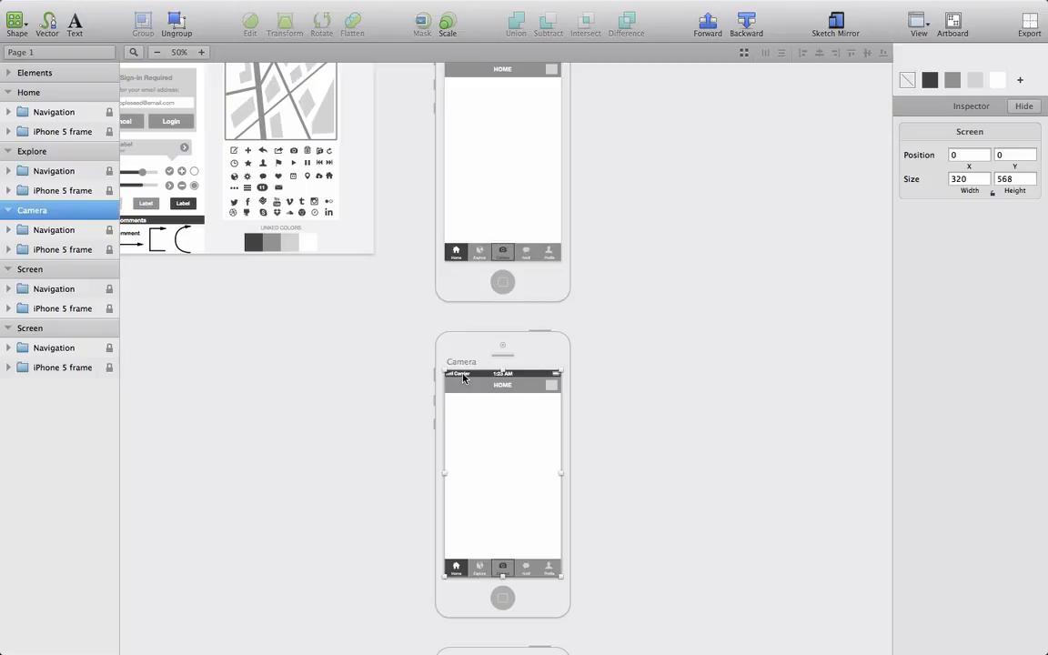
- Rename the fourth phone's Screen artboard as Notif
scroll(462, 377, down, 5)
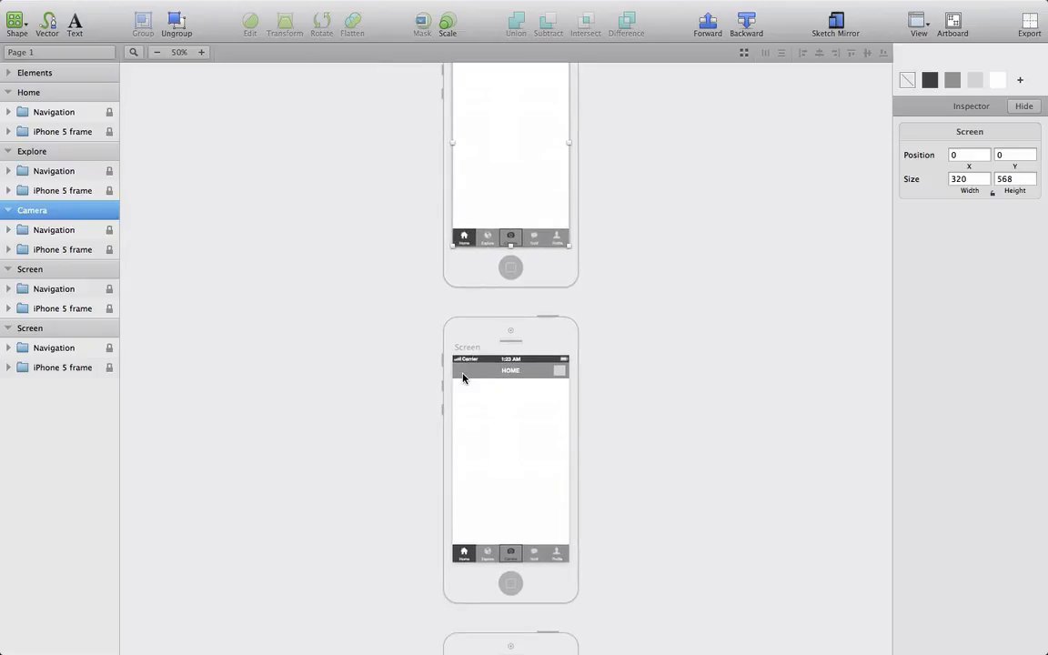
double_click(56, 269)
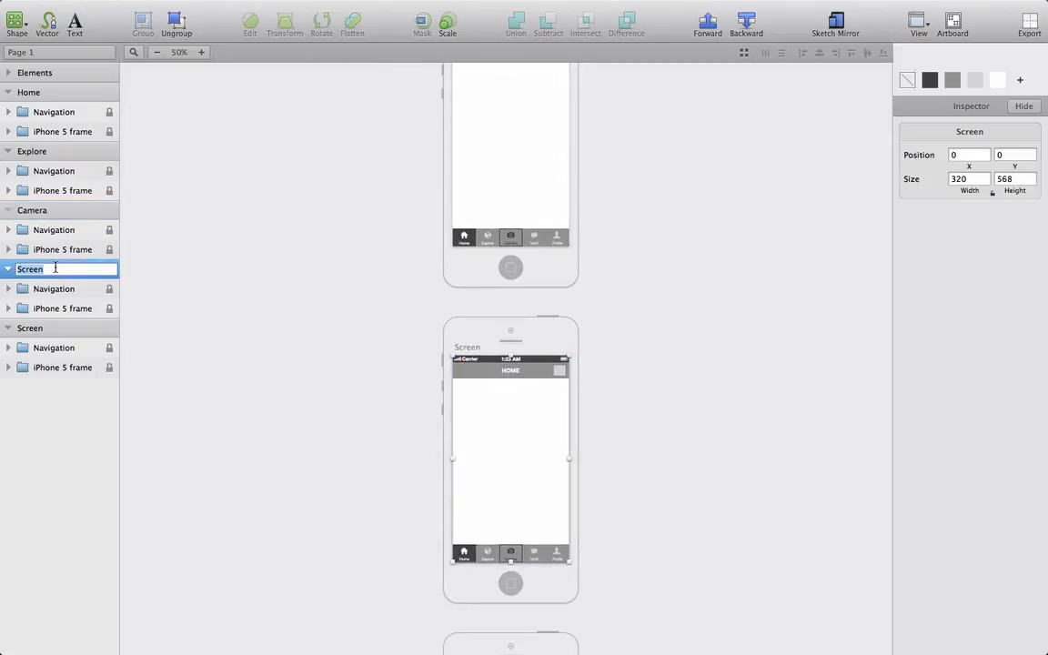
text(Notif)
key(Return)
- Rename the fifth phone's Screen artboard as Profile
scroll(362, 314, down, 5)
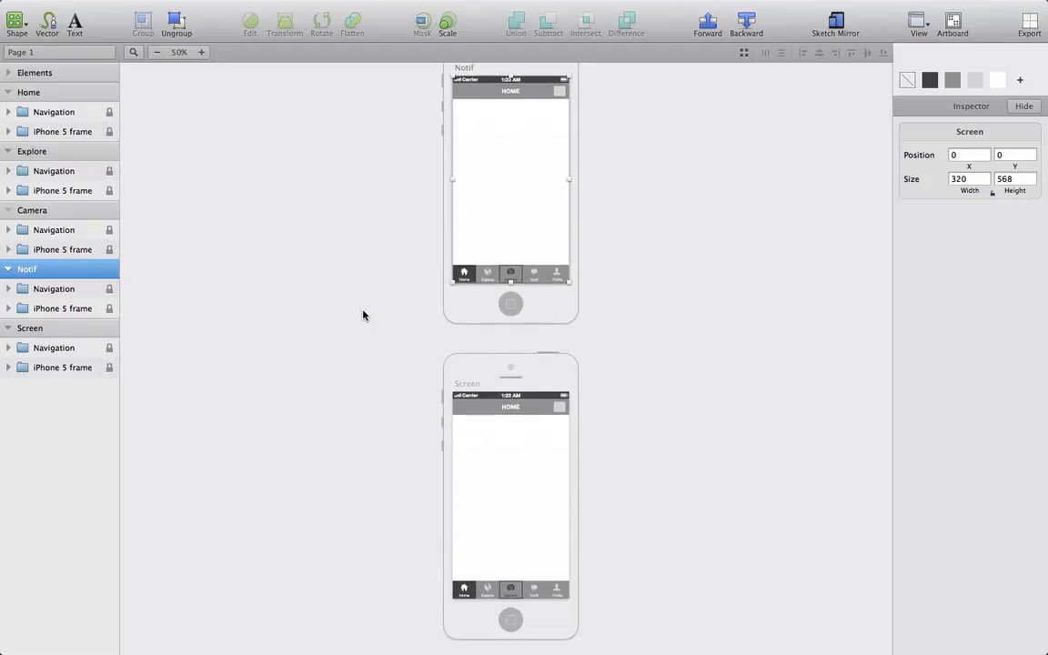
double_click(49, 328)
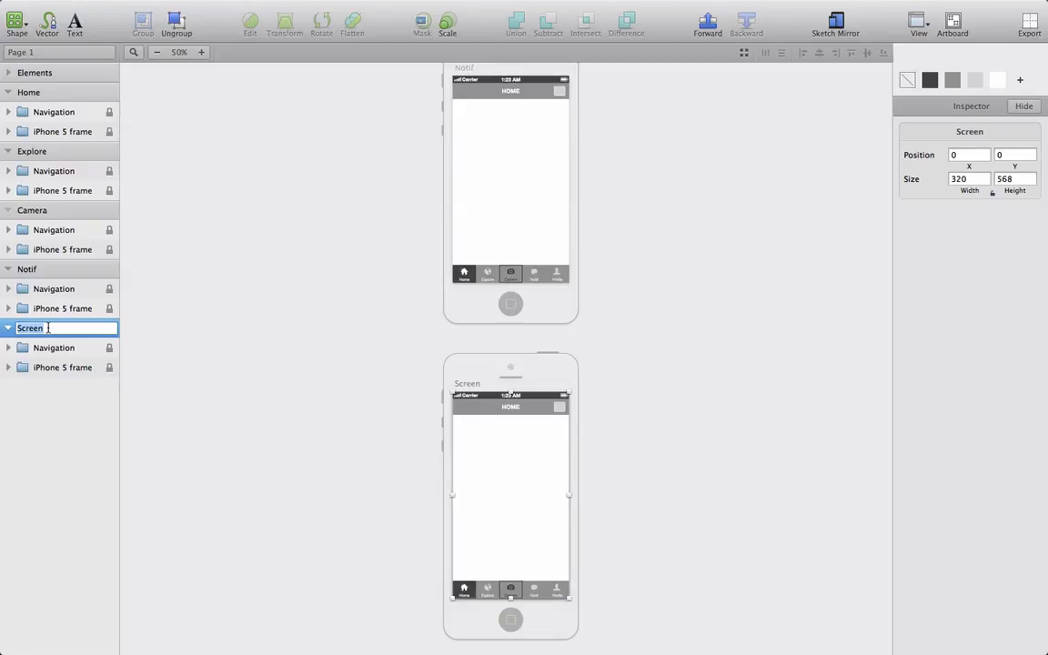
text(Po)
text(ofile)
click(305, 420)
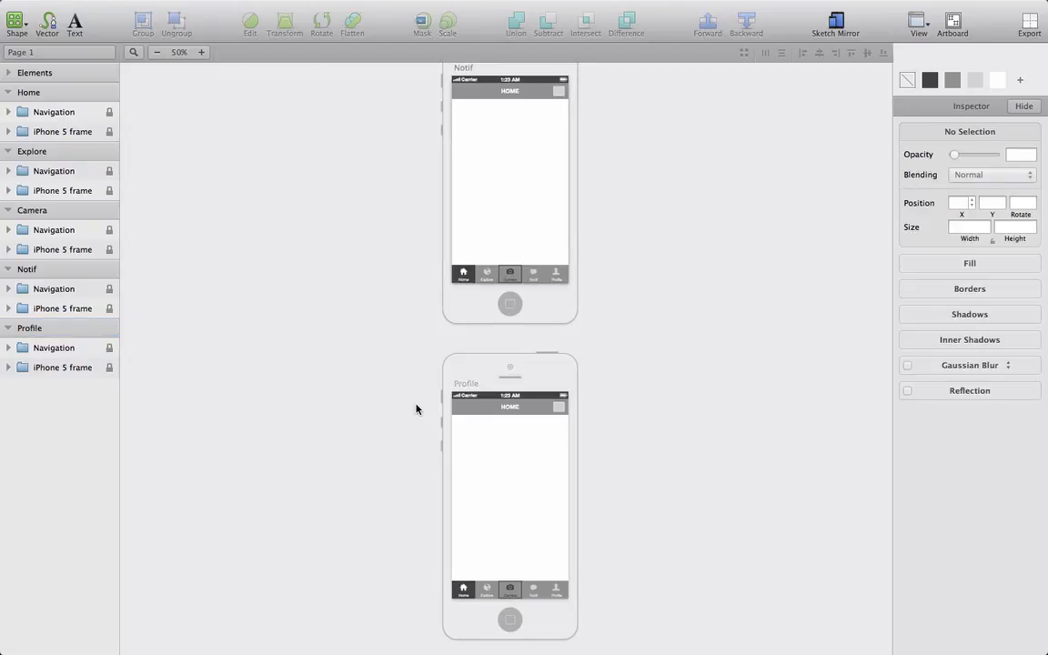
- Shift the Tab selected rectangle in the Explore artboard's bottom bar by +64 in X, onto the Explore tab
scroll(415, 409, up, 10)
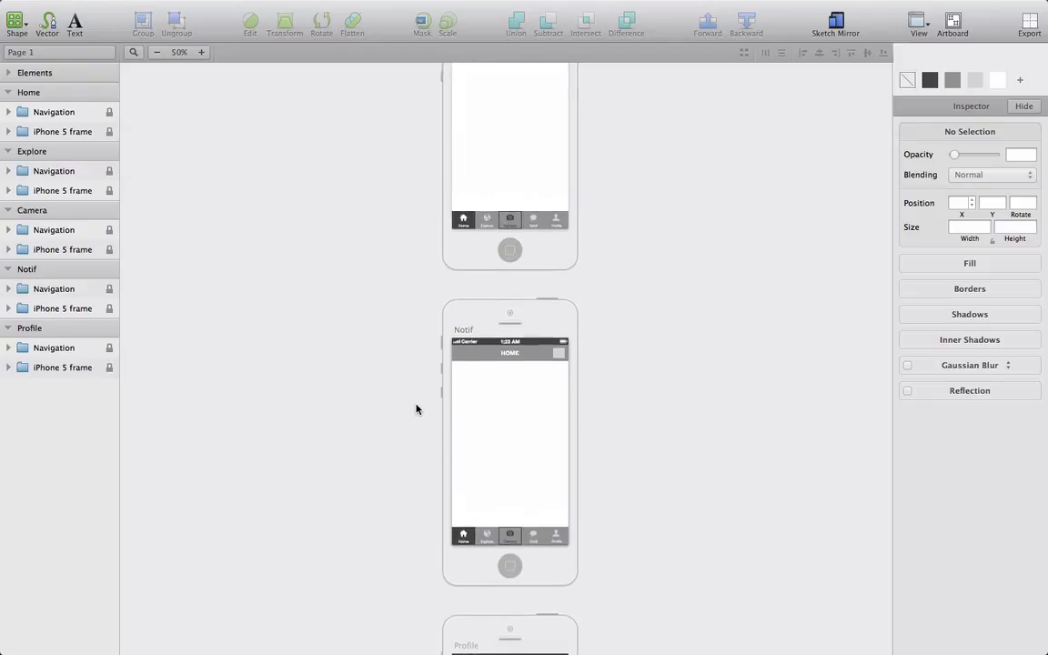
scroll(416, 408, up, 10)
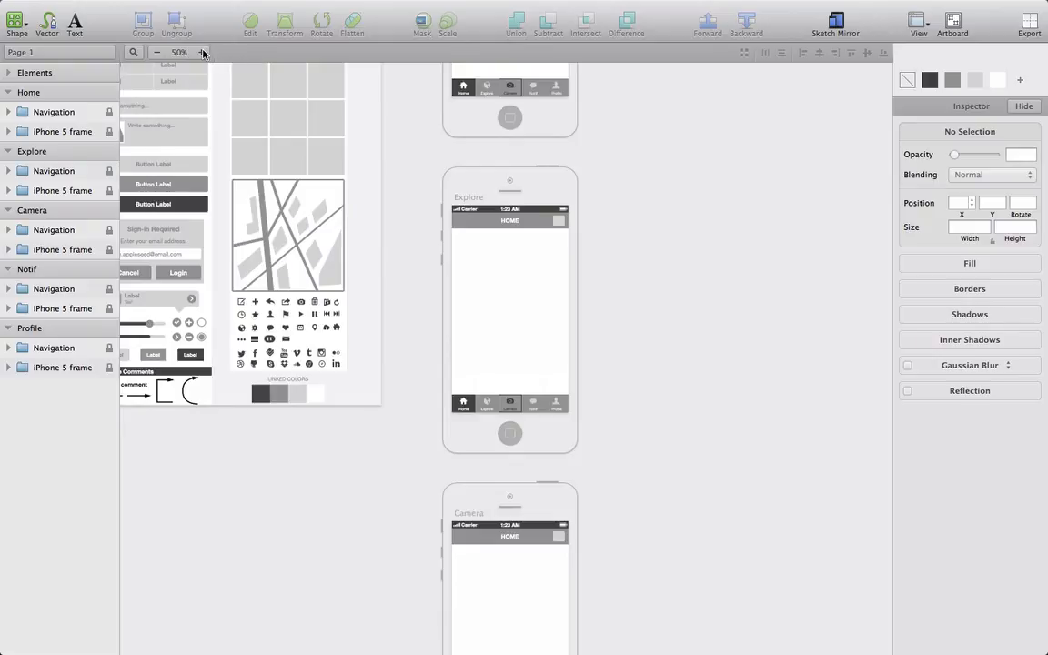
click(202, 52)
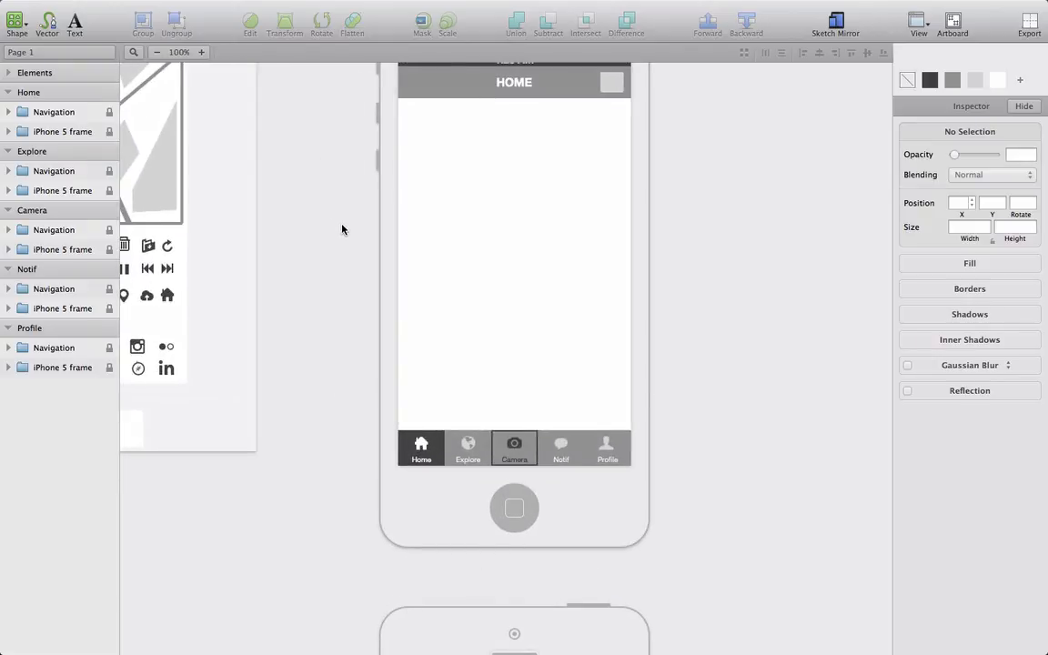
click(8, 171)
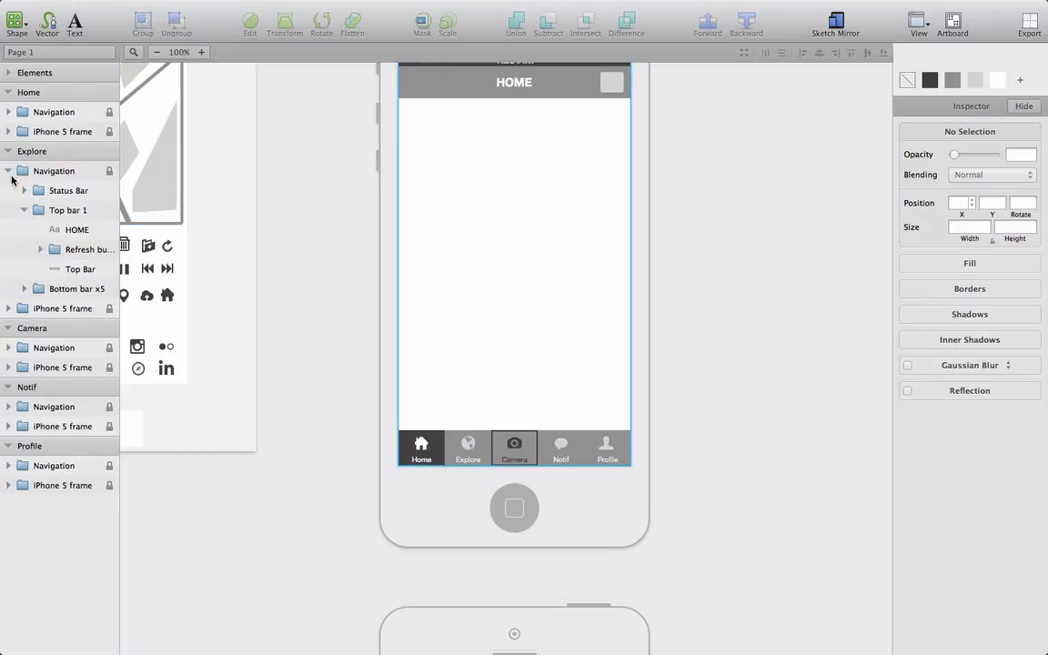
click(22, 211)
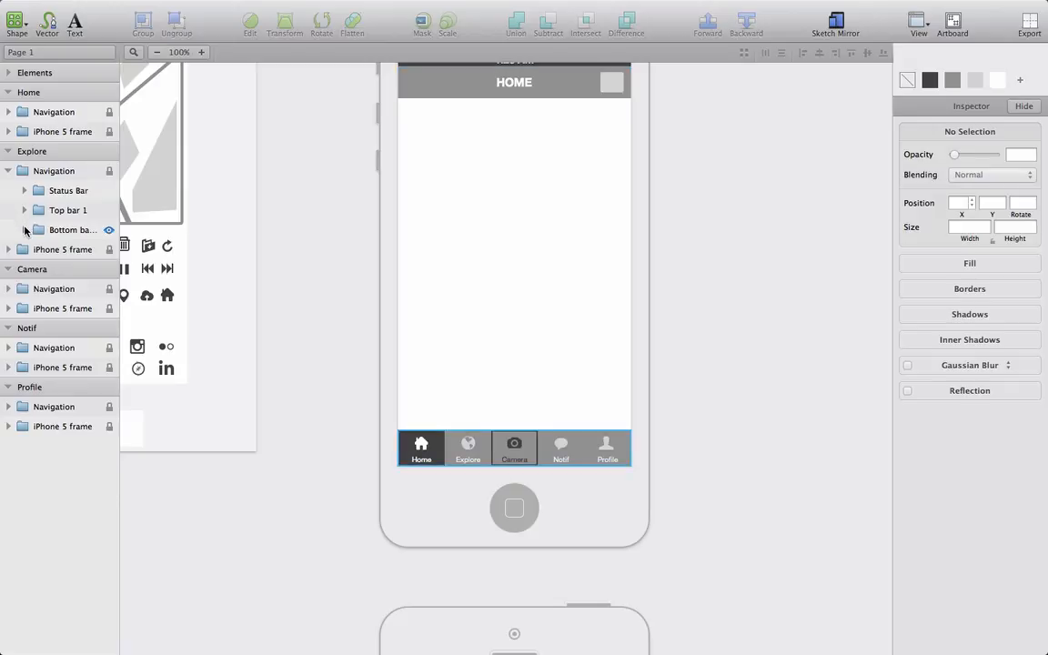
click(24, 230)
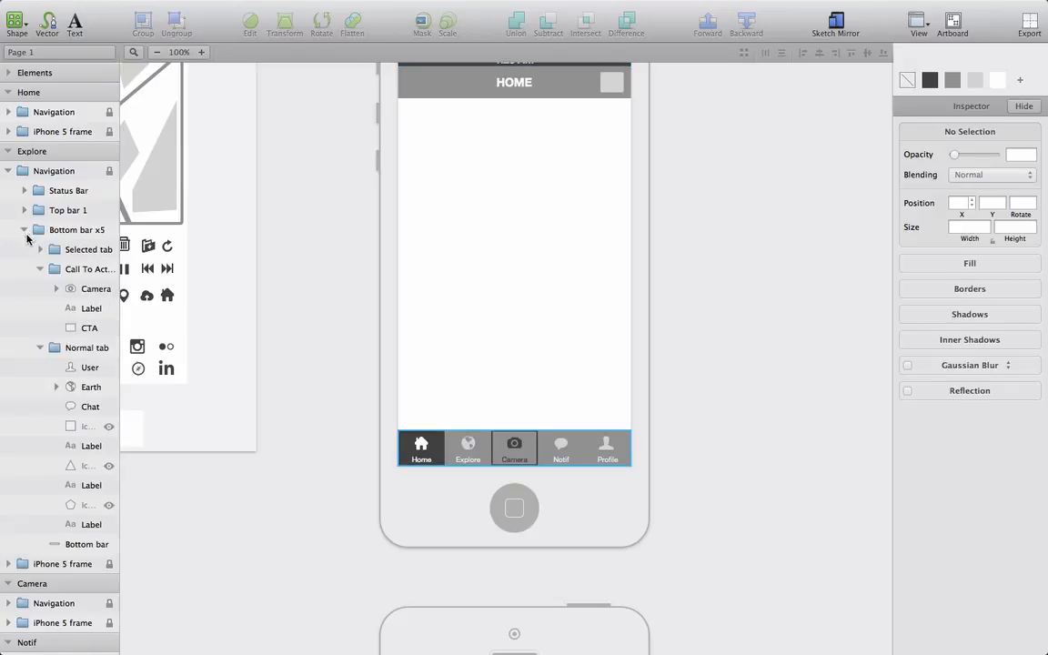
click(41, 250)
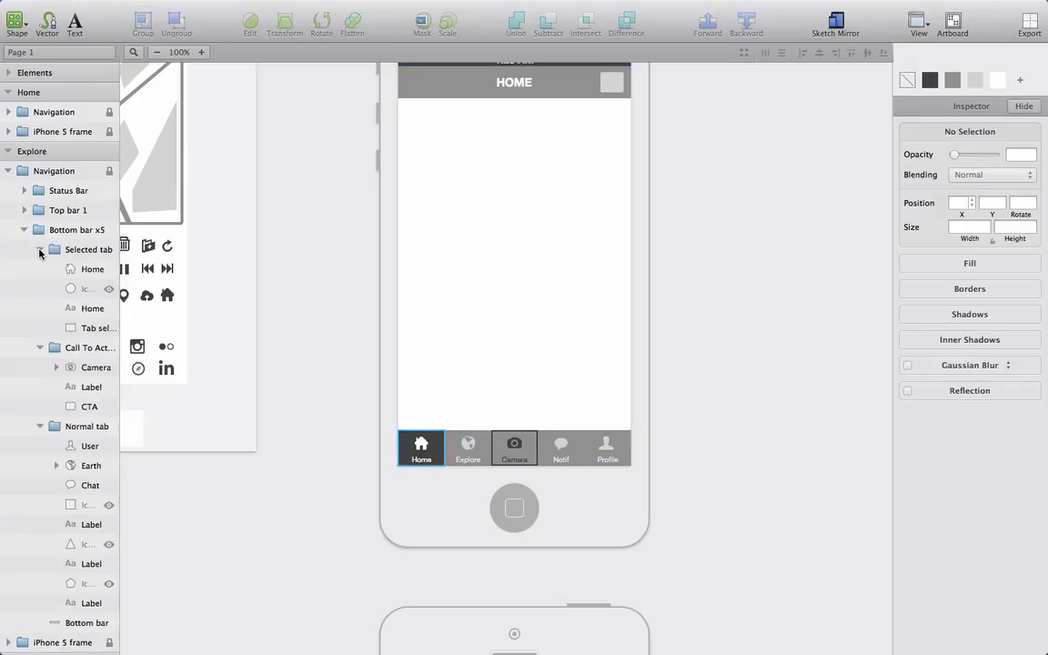
click(82, 328)
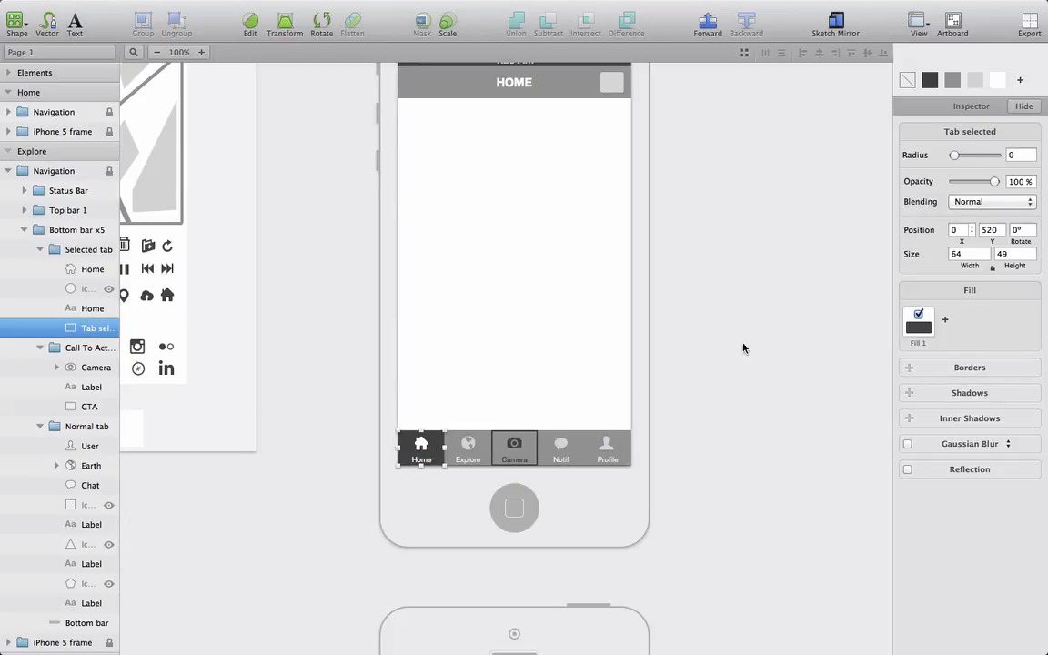
click(961, 231)
text(+64)
key(Return)
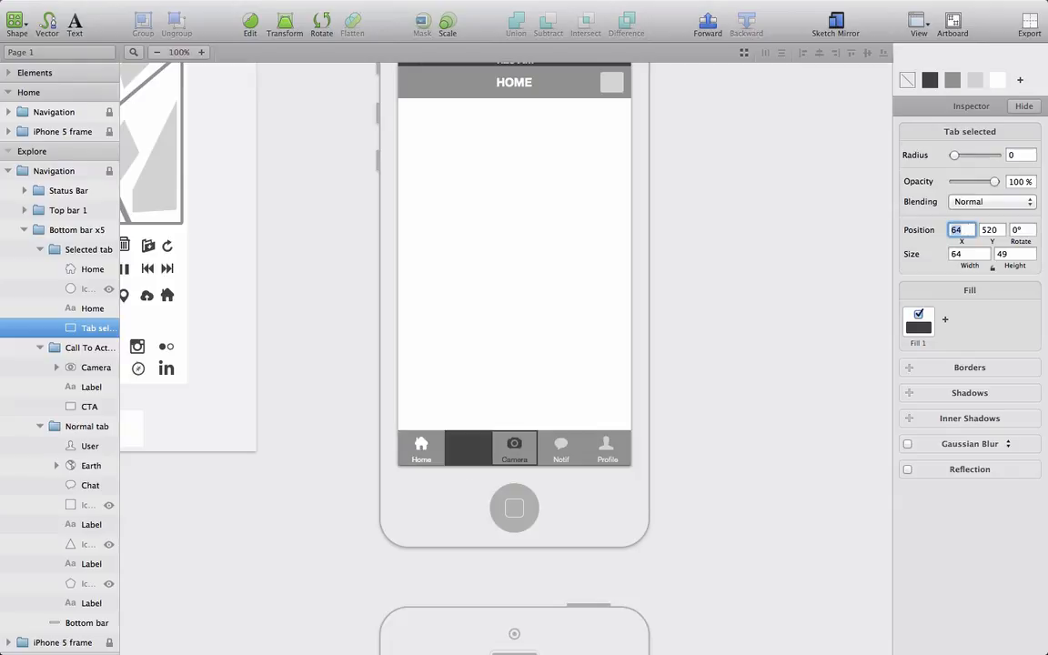
- In the Explore artboard's bottom bar, move the Earth icon and its label into Selected tab, and the Home icon and label into Normal tab
click(87, 271)
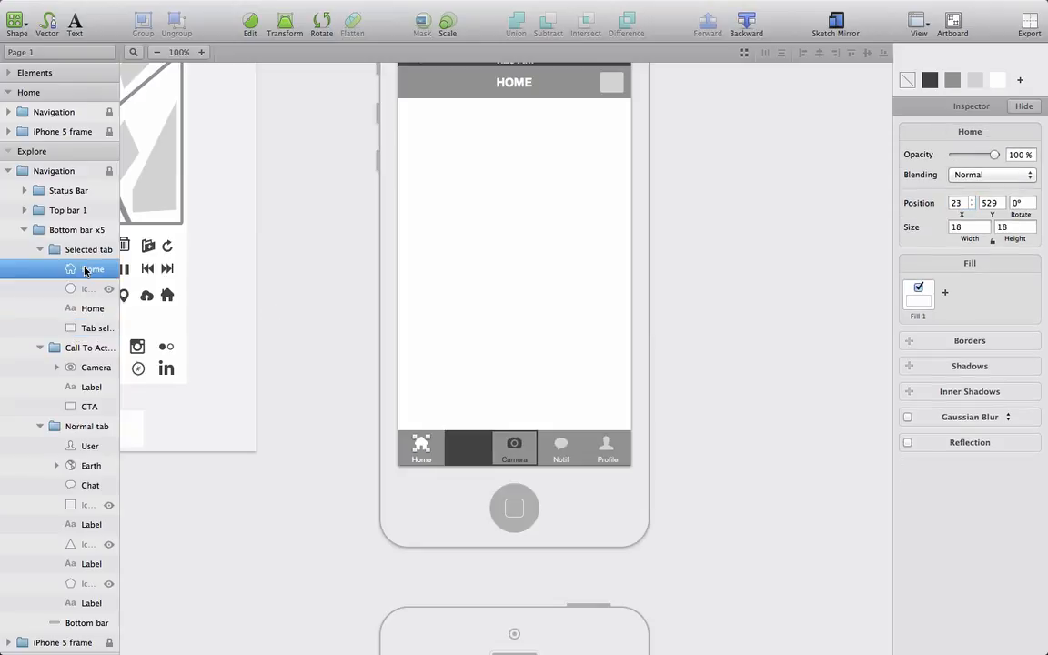
click(81, 468)
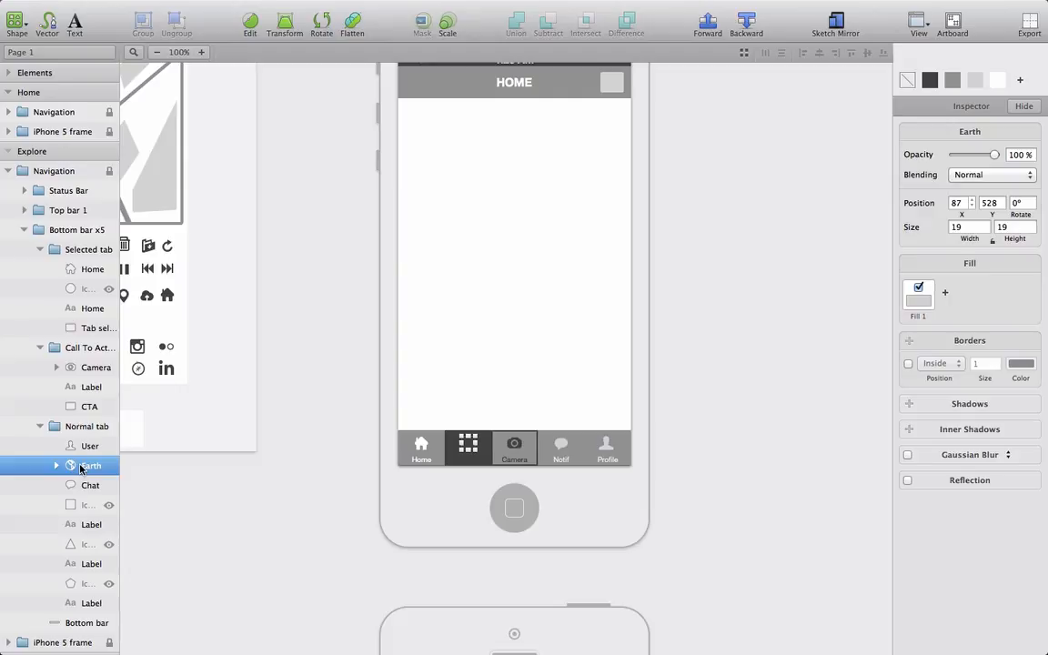
super+click(87, 528)
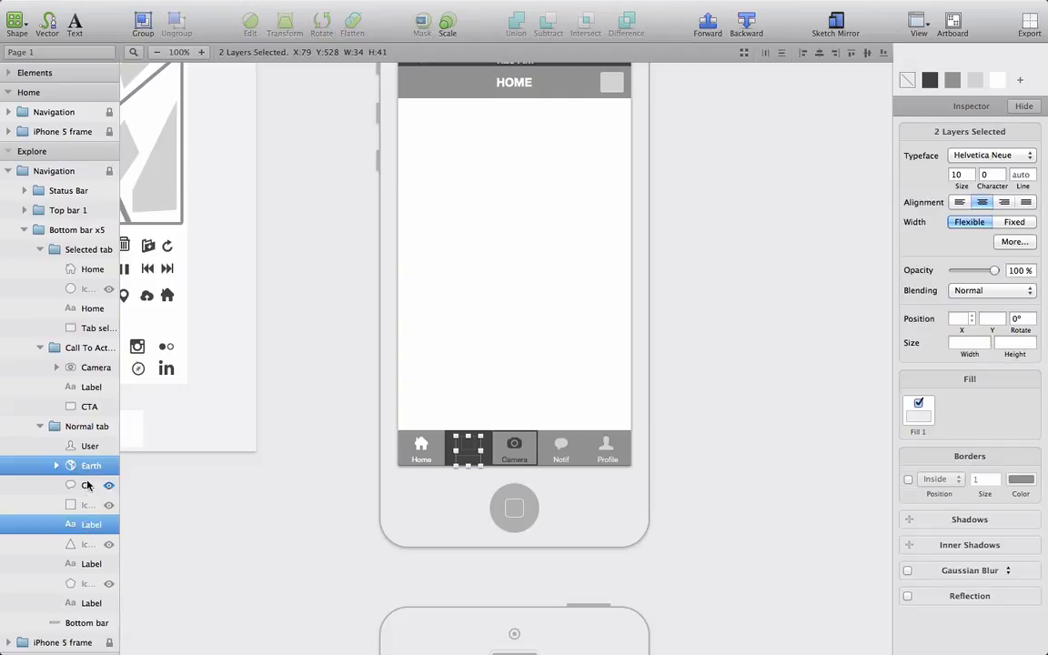
drag(83, 469, 85, 269)
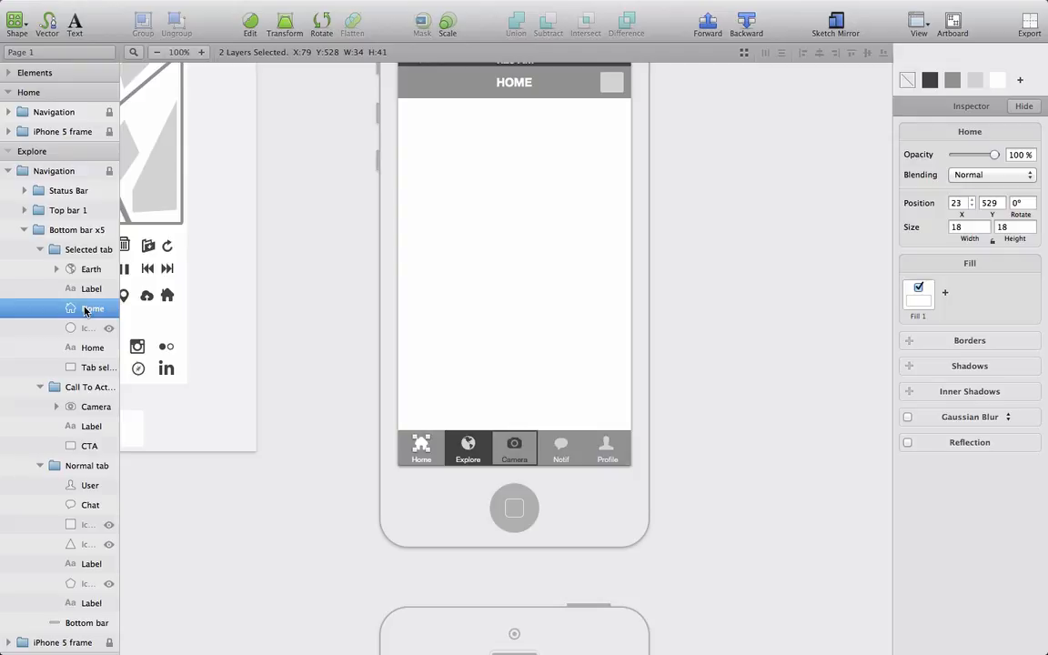
super+click(87, 348)
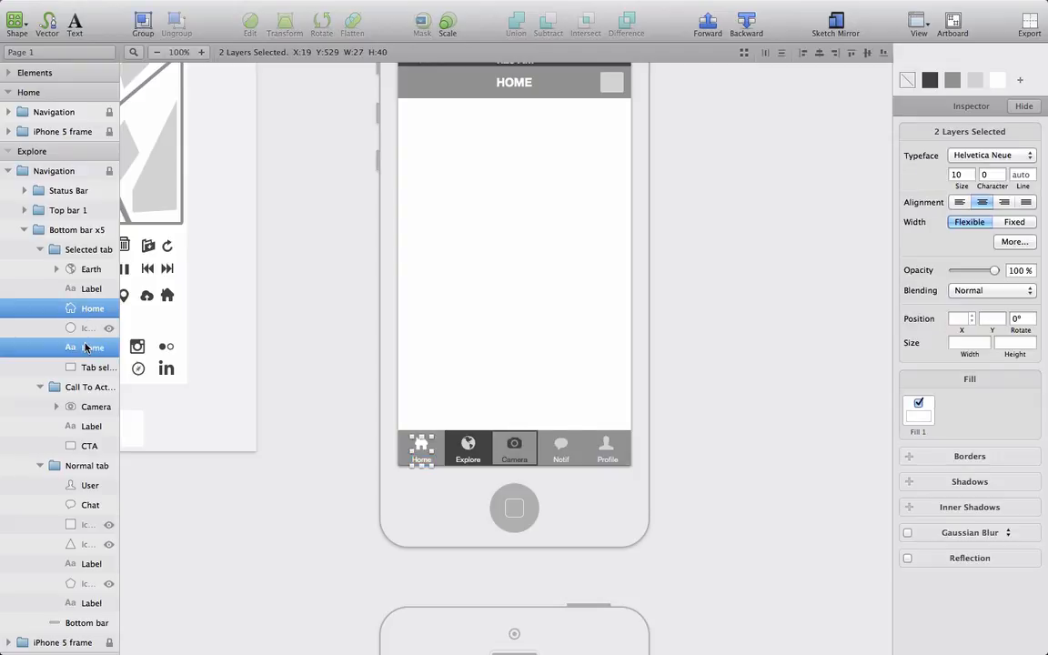
drag(91, 308, 86, 480)
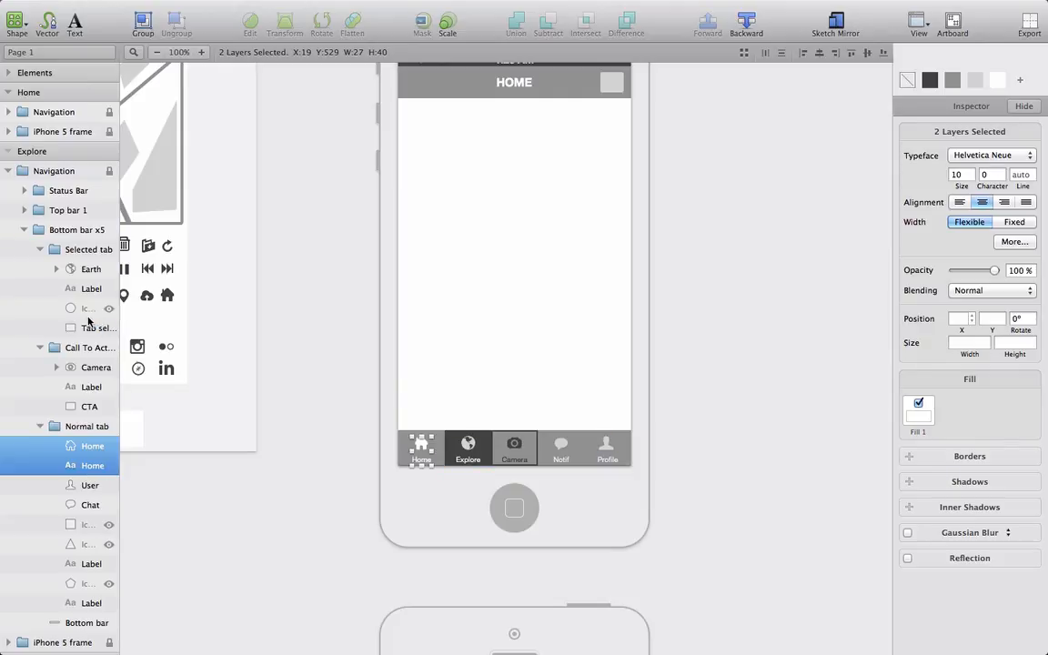
- Recolor the Explore tab's Earth icon and label white, and the Home icon and label light gray
click(81, 288)
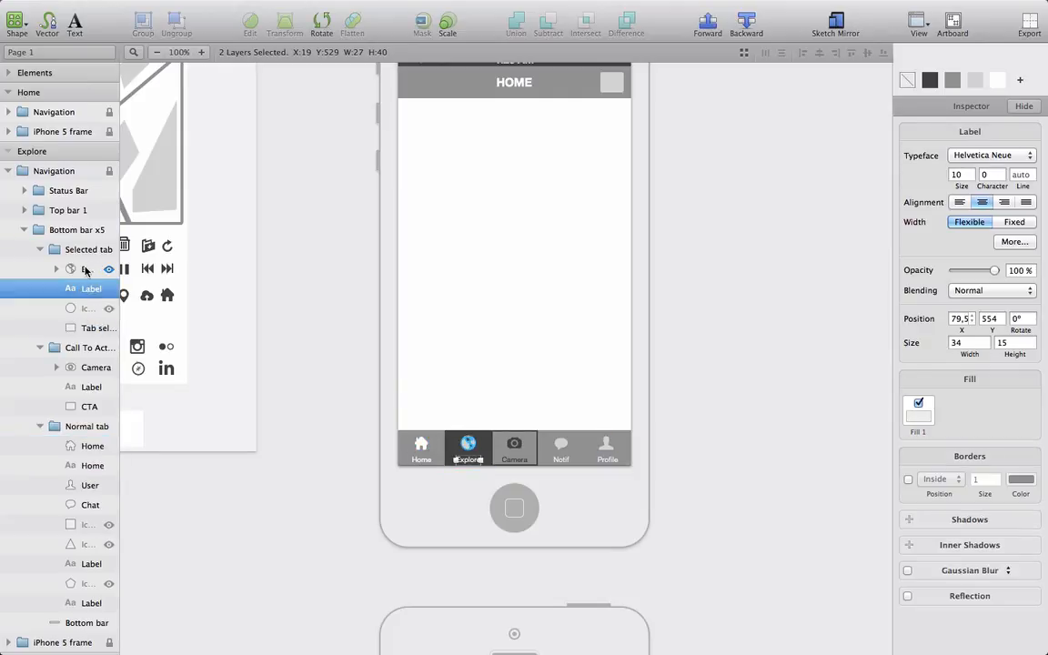
shift+click(86, 269)
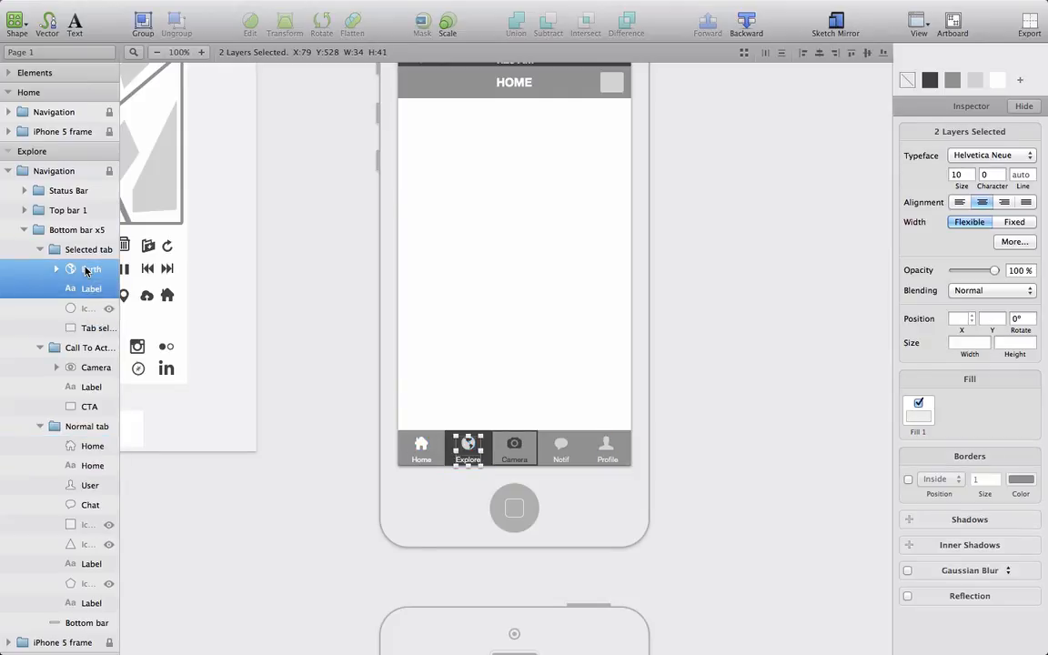
click(998, 81)
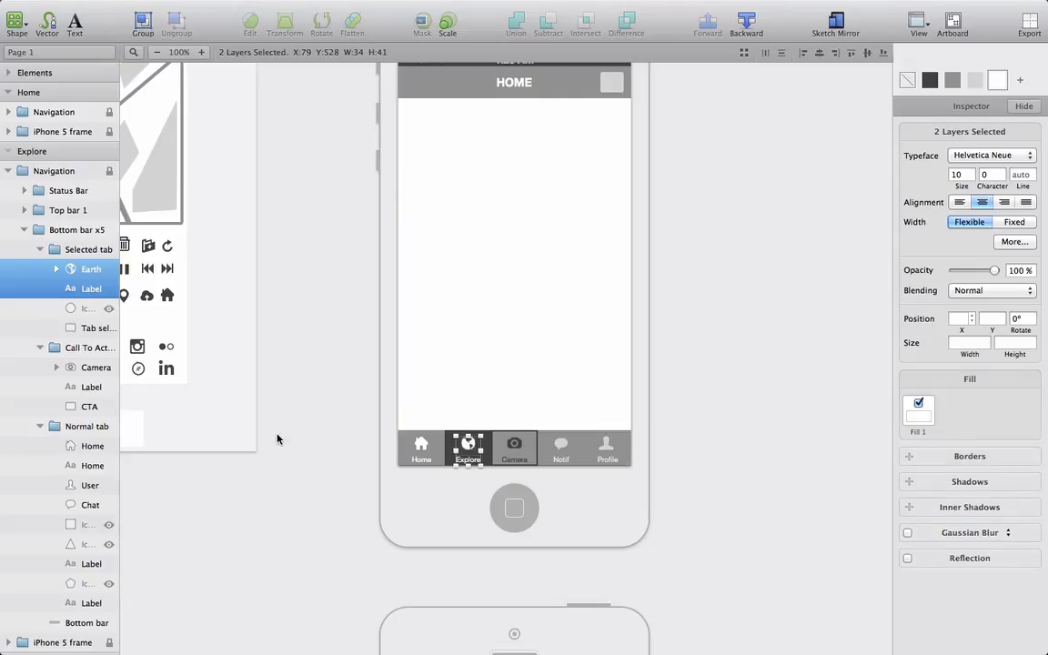
click(86, 447)
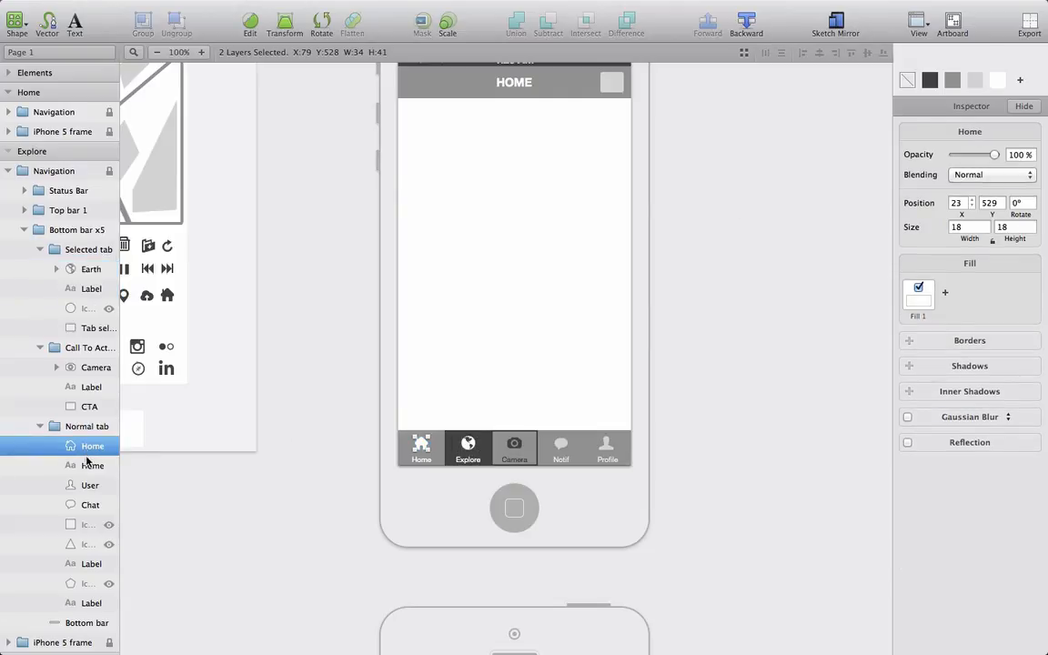
shift+click(86, 465)
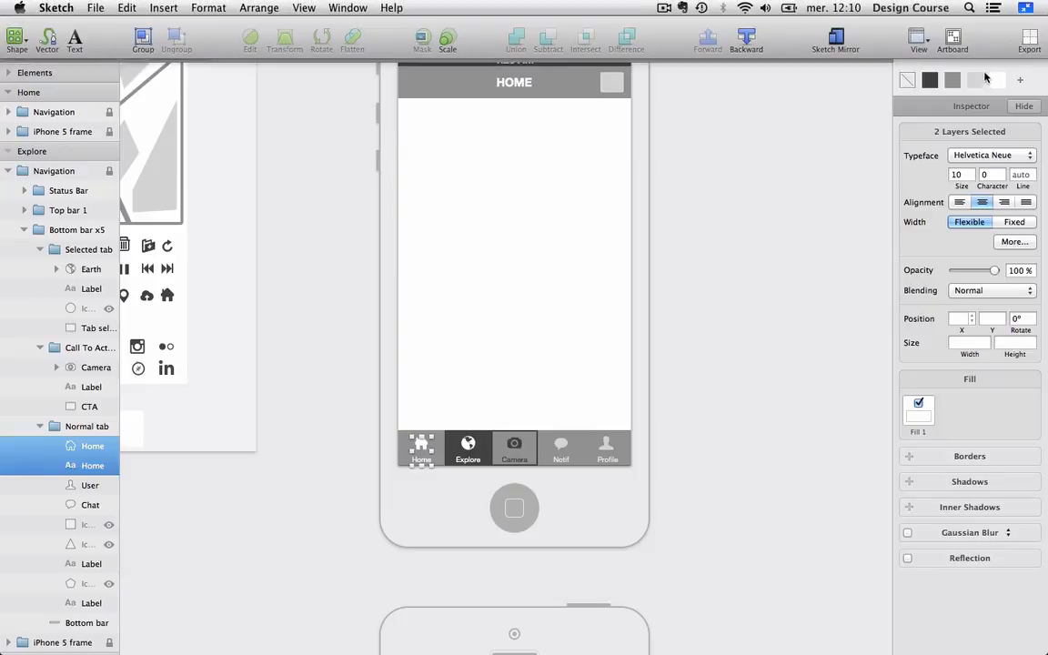
click(976, 81)
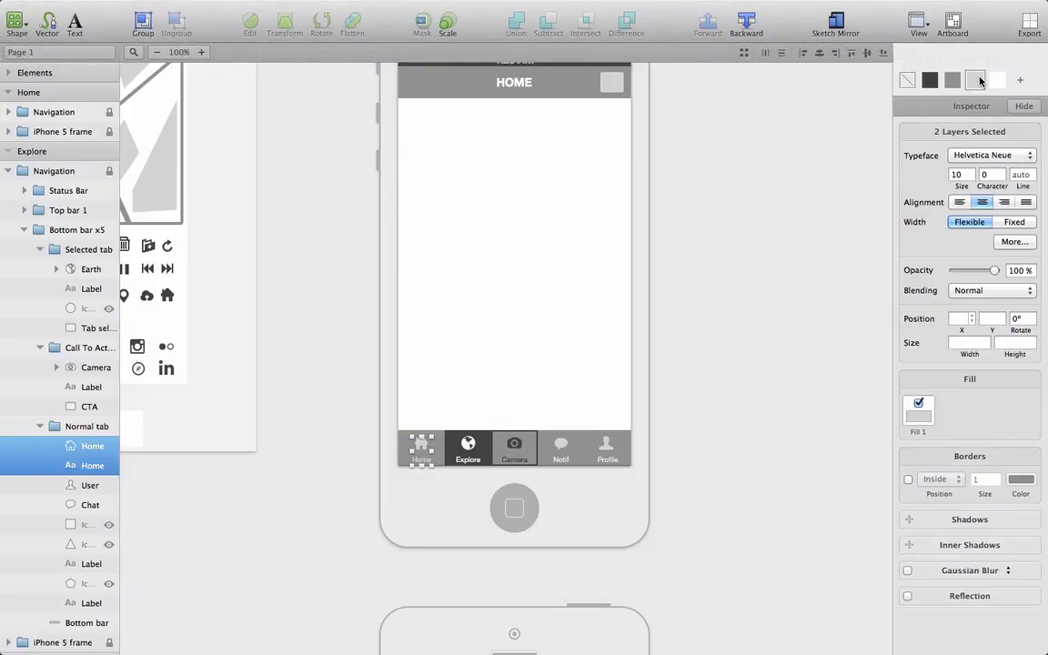
- Change the title text in the Explore artboard's Top bar 1 group to EXPLORE
click(508, 86)
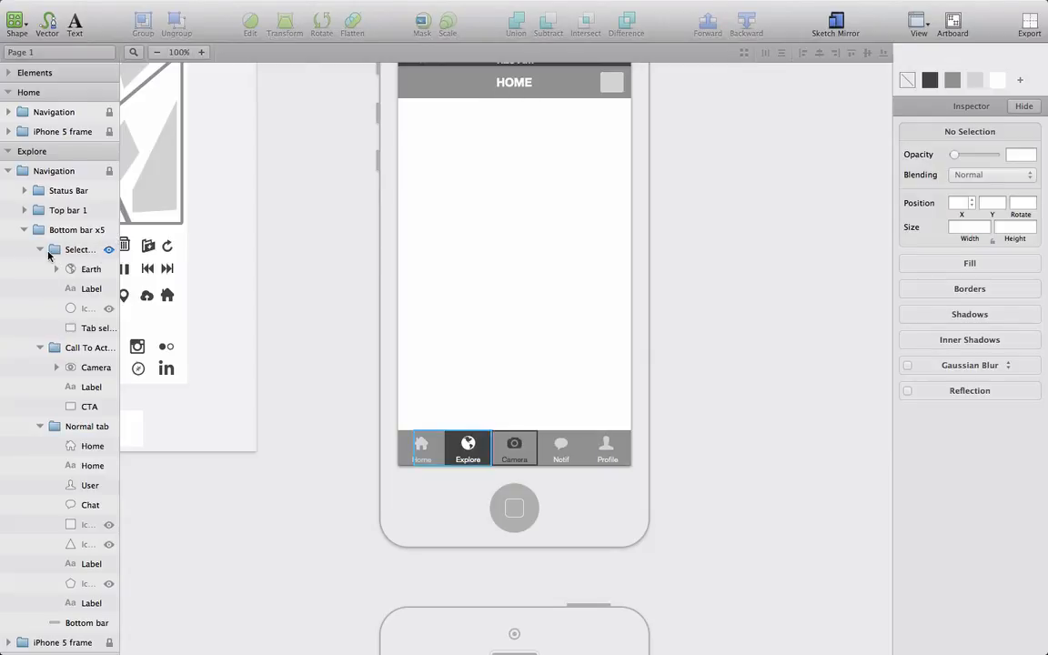
click(24, 210)
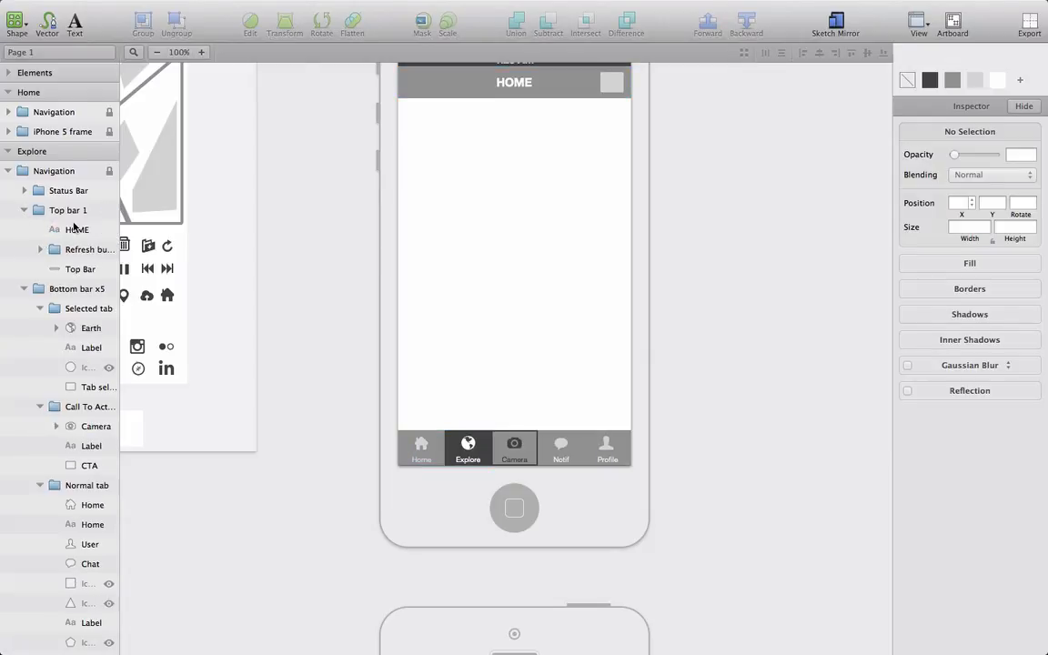
click(75, 228)
key(Return)
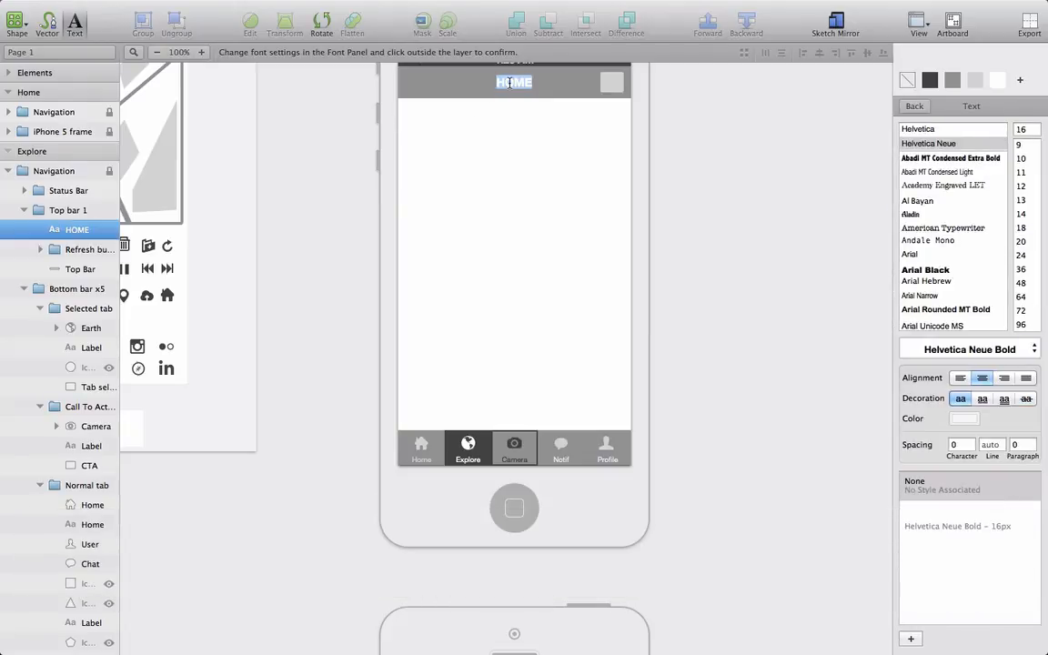
text(EXPLORE)
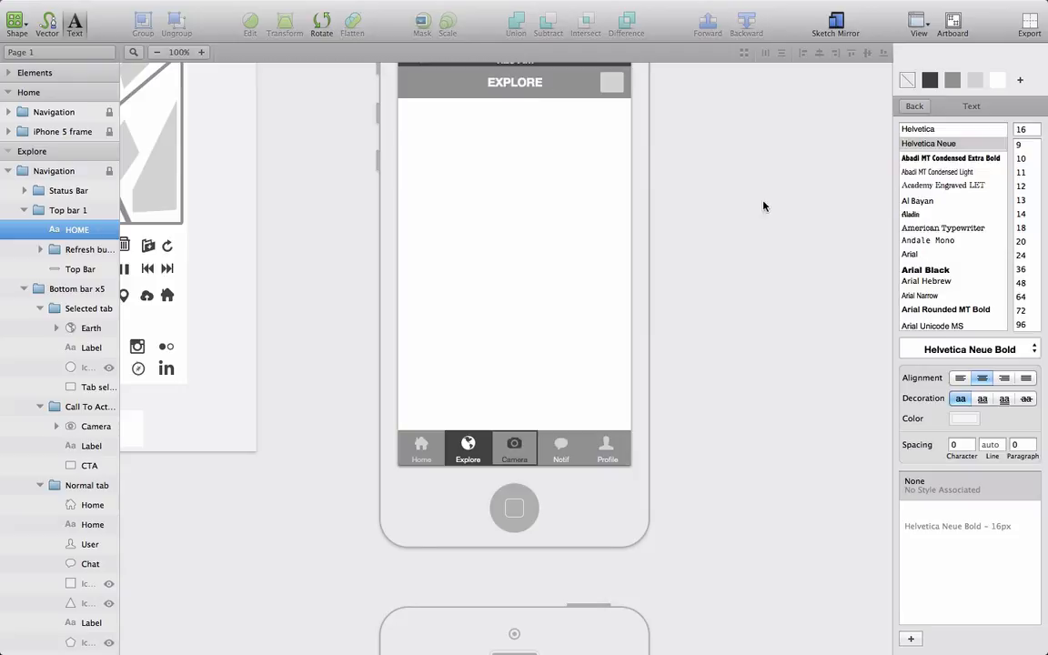
click(727, 196)
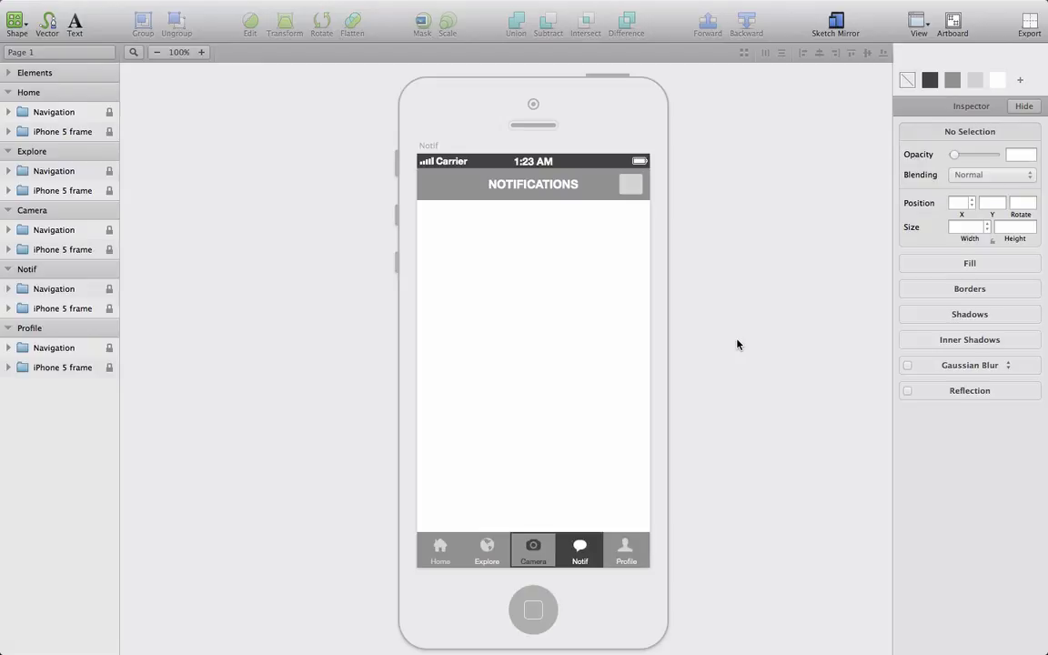
- Delete the Top bar 1 and Bottom bar x5 groups from the Camera artboard's Navigation group
scroll(738, 344, down, 10)
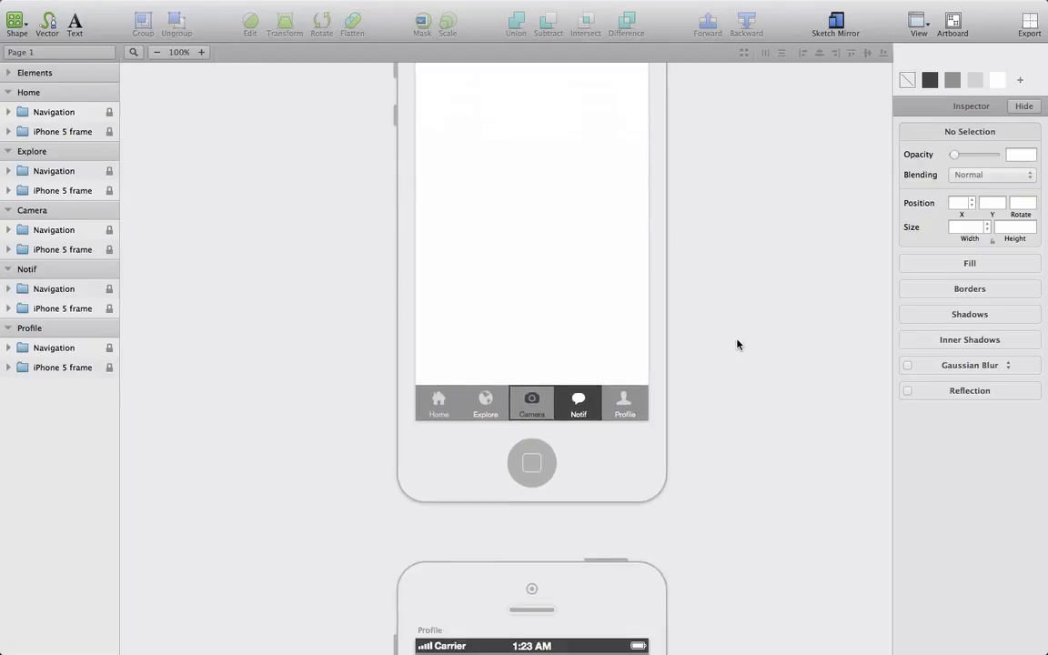
scroll(738, 344, down, 7)
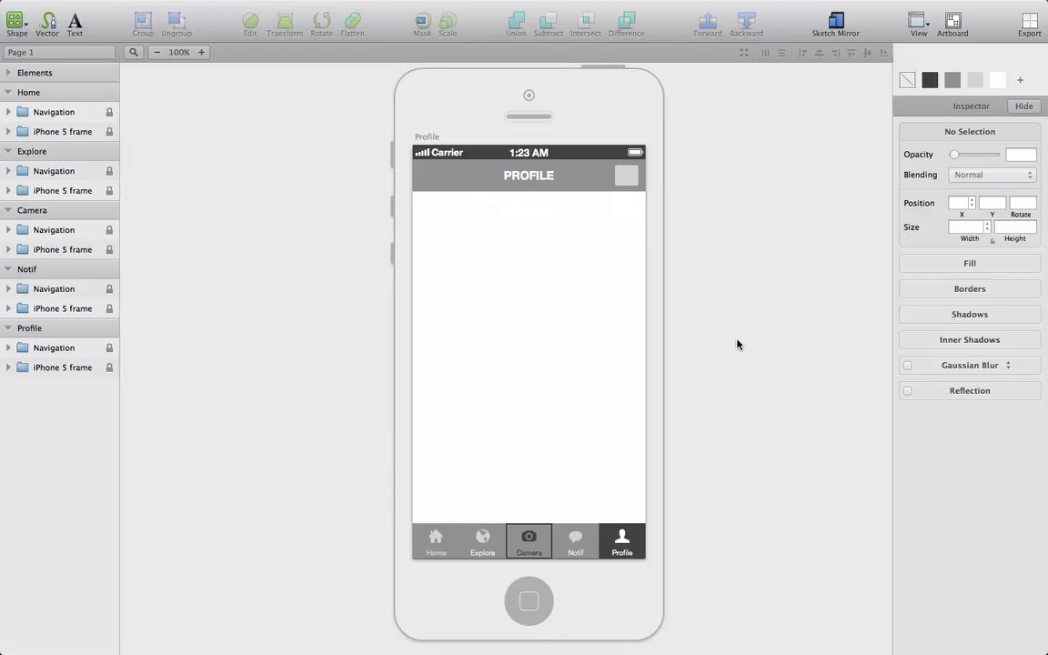
scroll(737, 343, up, 15)
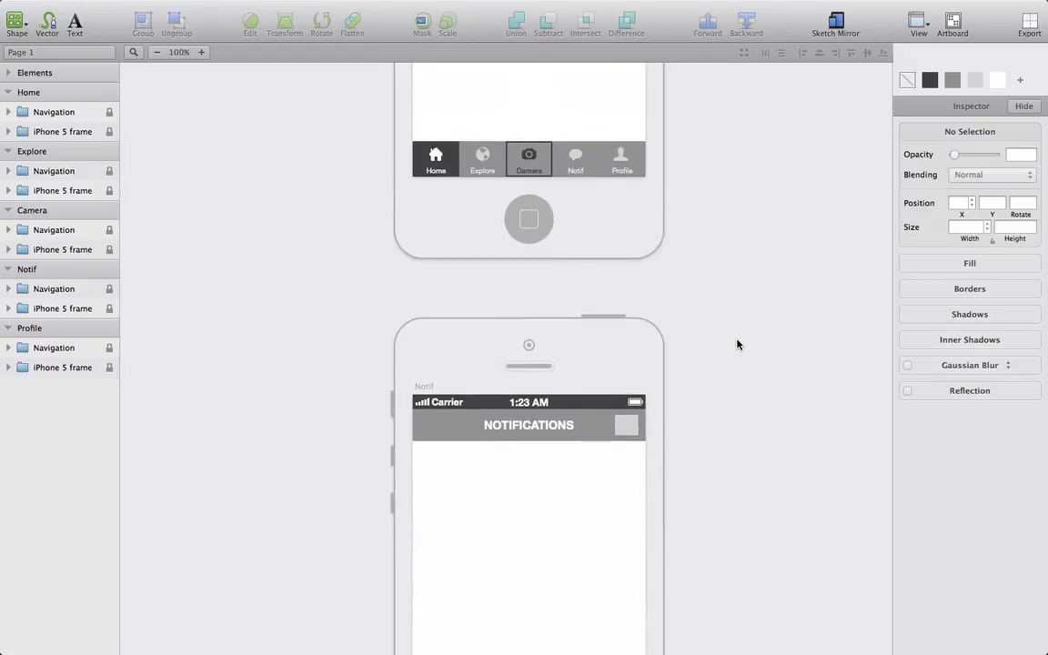
scroll(738, 344, up, 10)
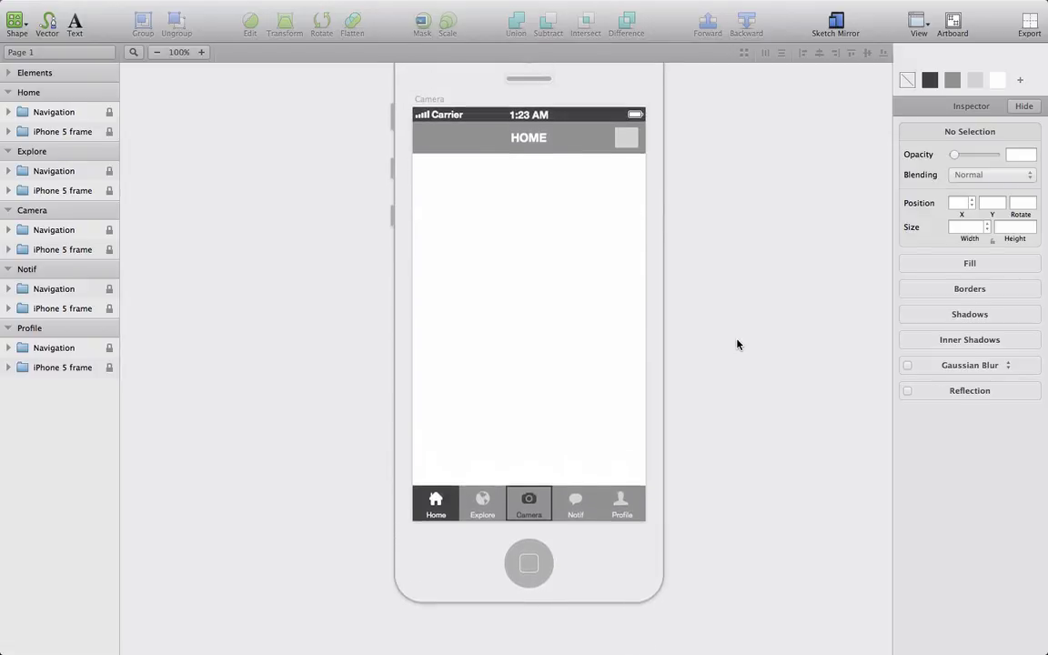
scroll(738, 344, up, 2)
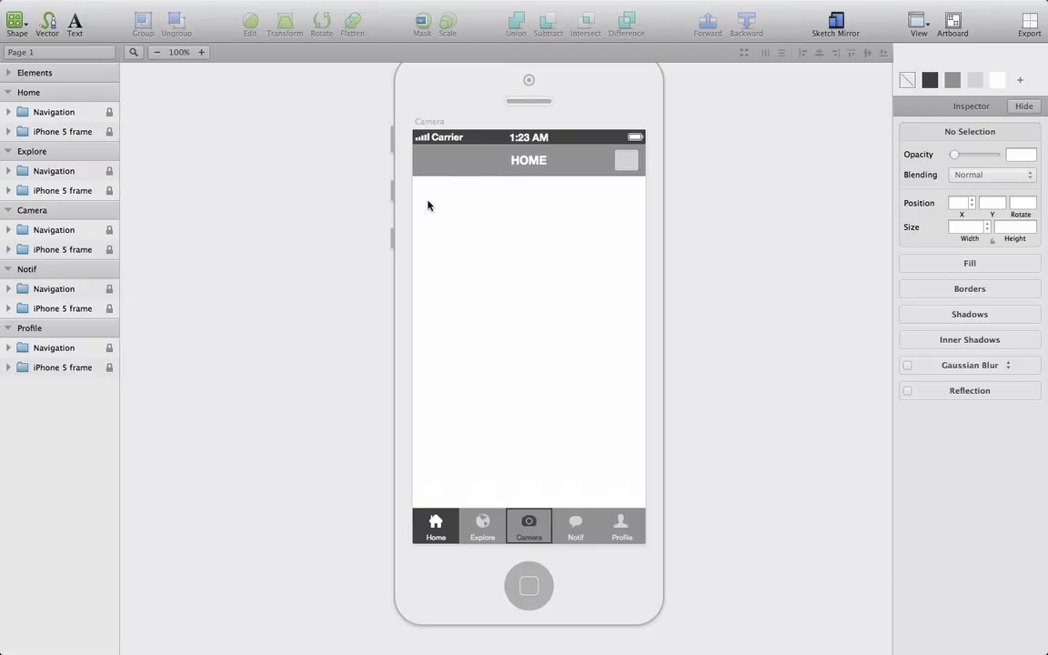
click(17, 213)
click(8, 230)
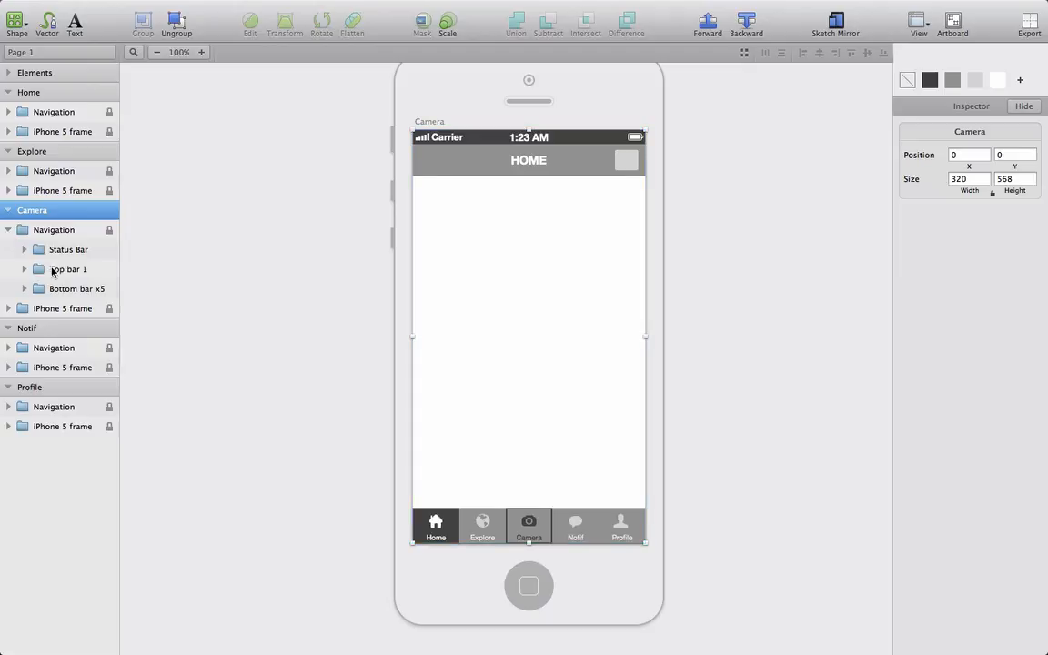
click(67, 269)
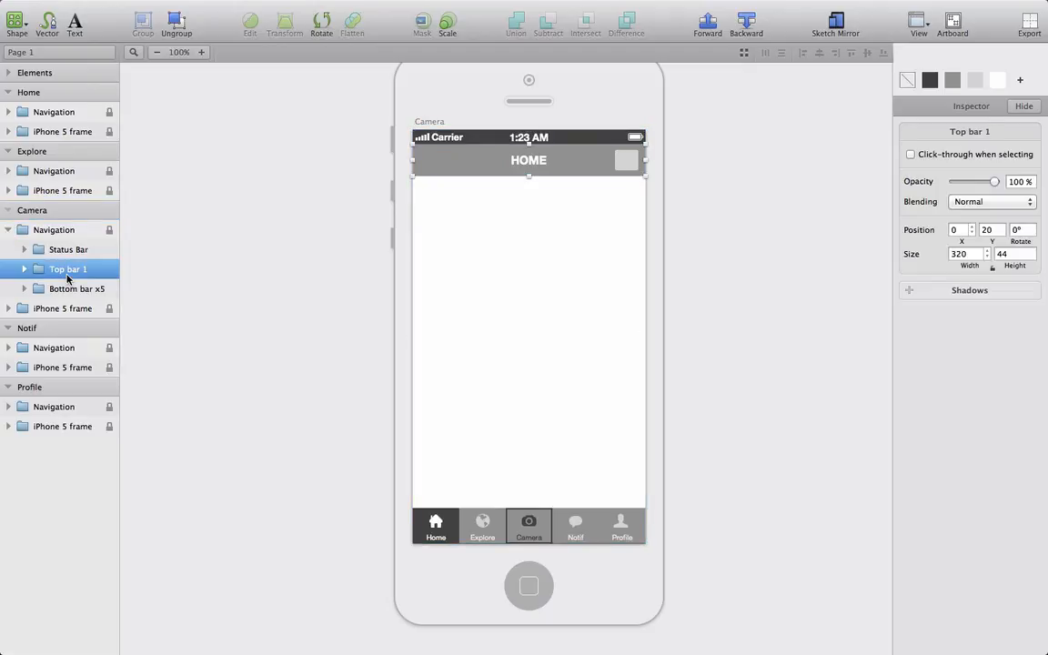
key(Delete)
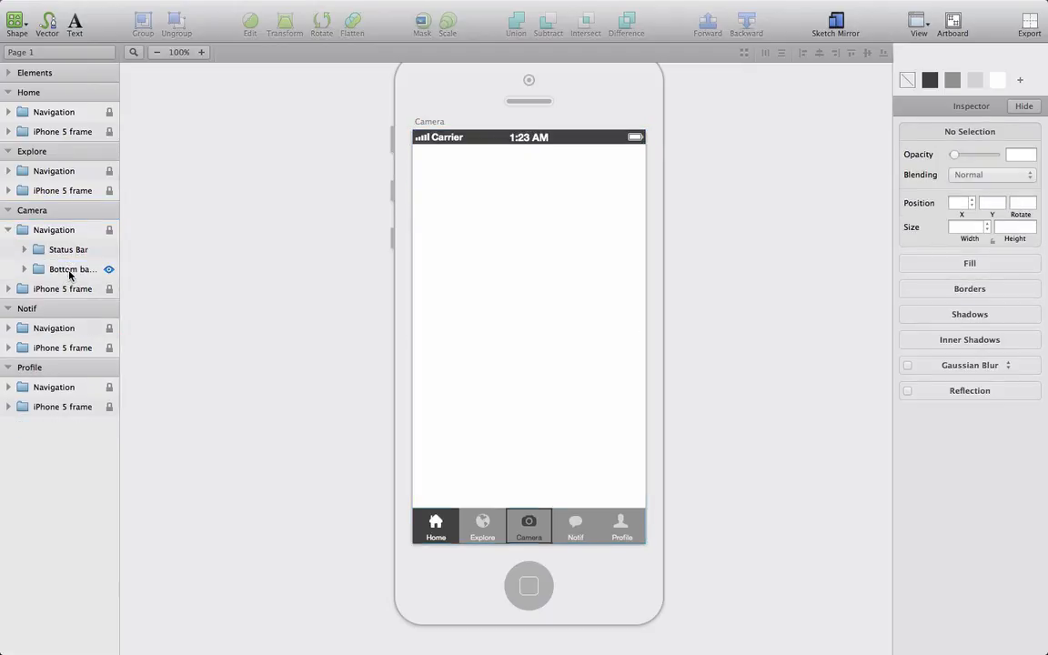
click(71, 271)
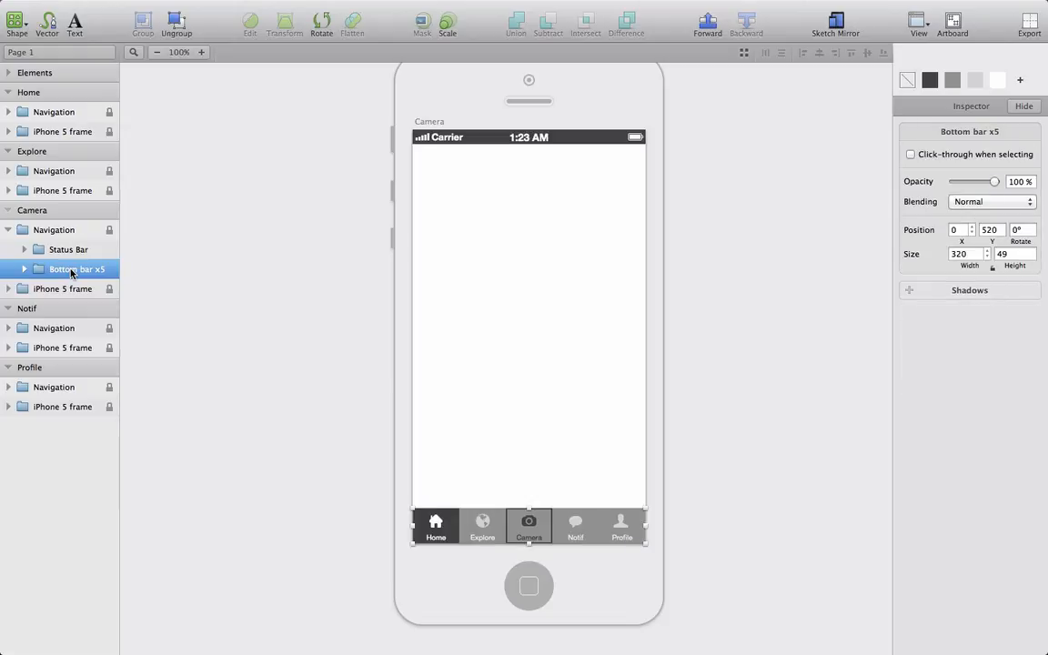
key(Delete)
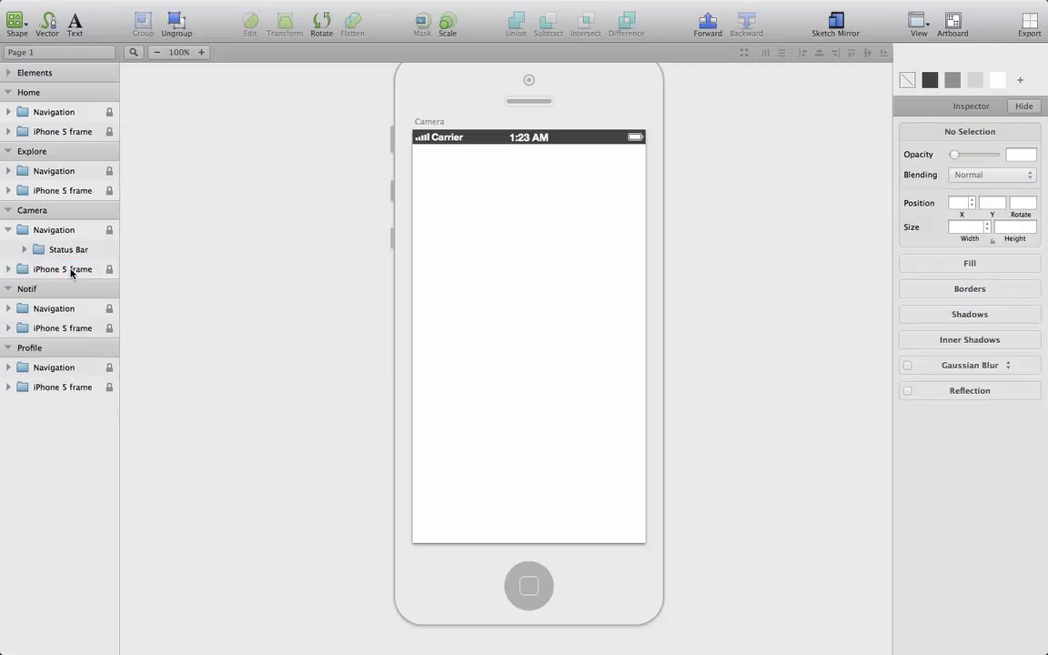
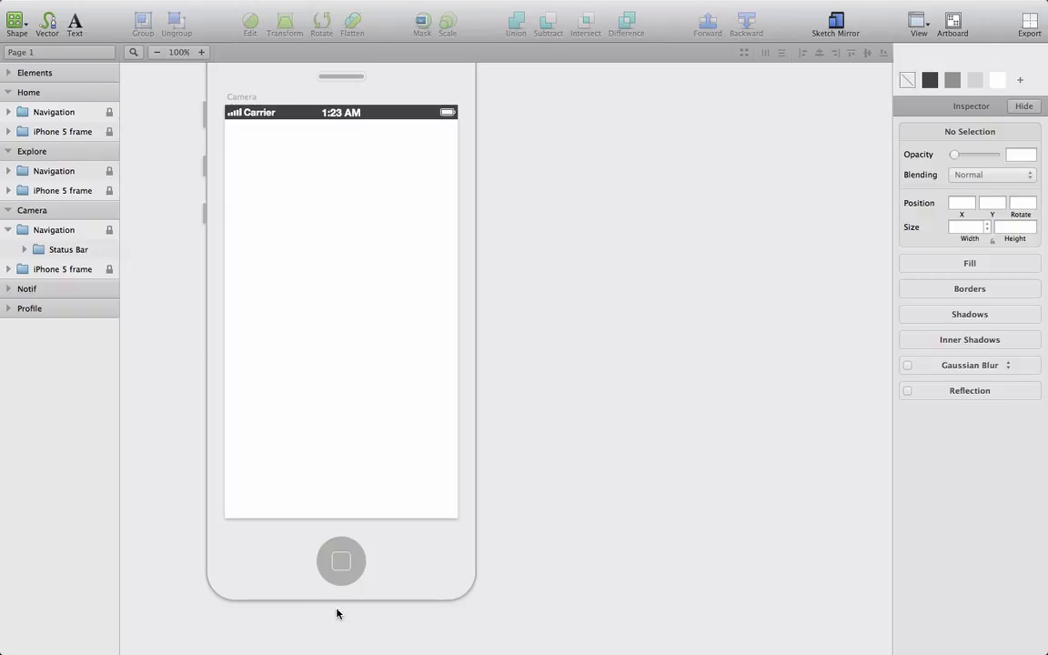
- Add the text "I take a picture" centered just below the Camera phone frame
click(75, 25)
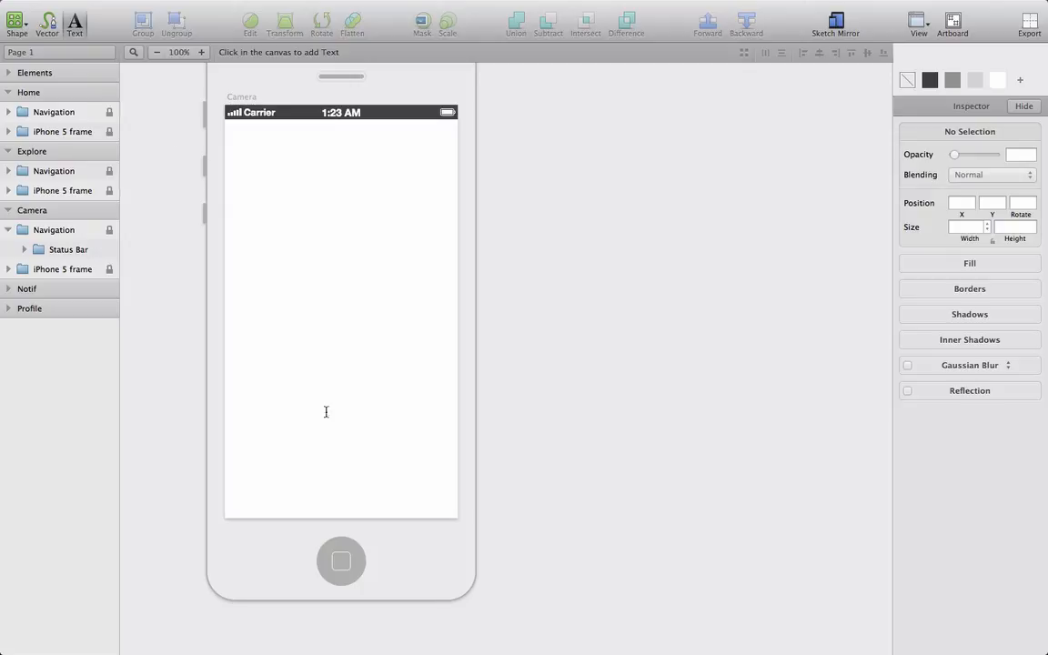
click(334, 610)
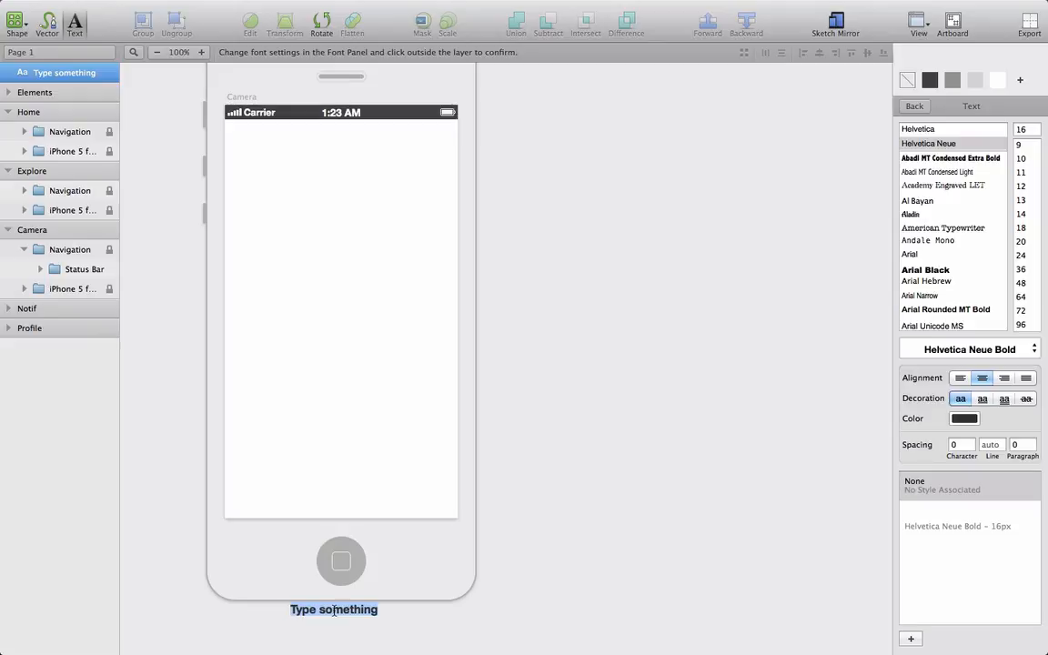
text(I take a pi)
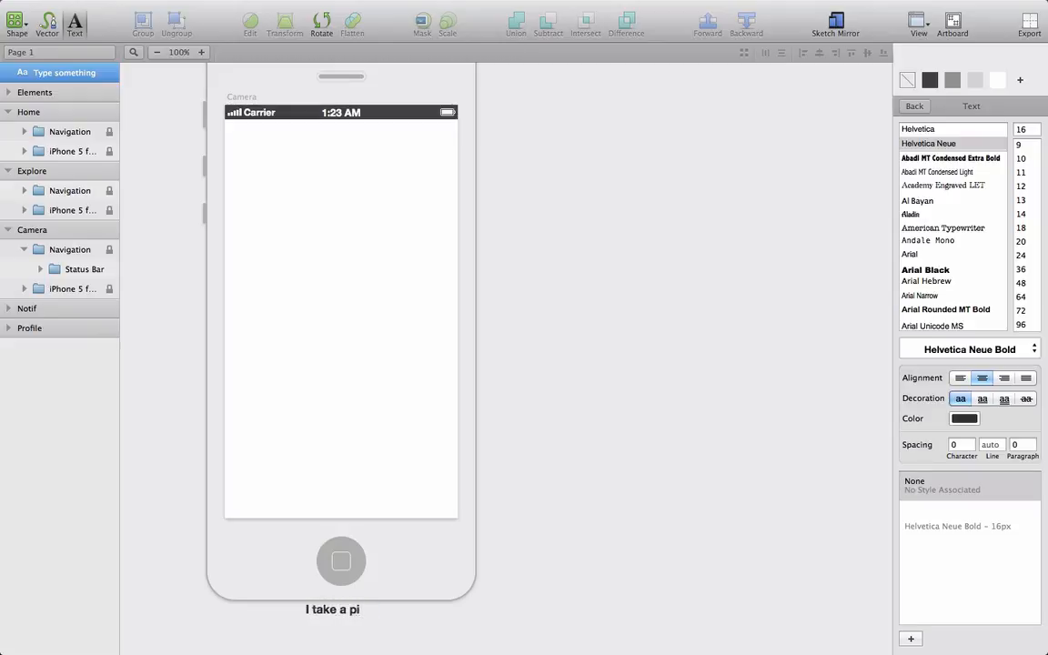
text(cture)
- Set the color of the "I take a picture" text to white (FFFFFF)
key(super+a)
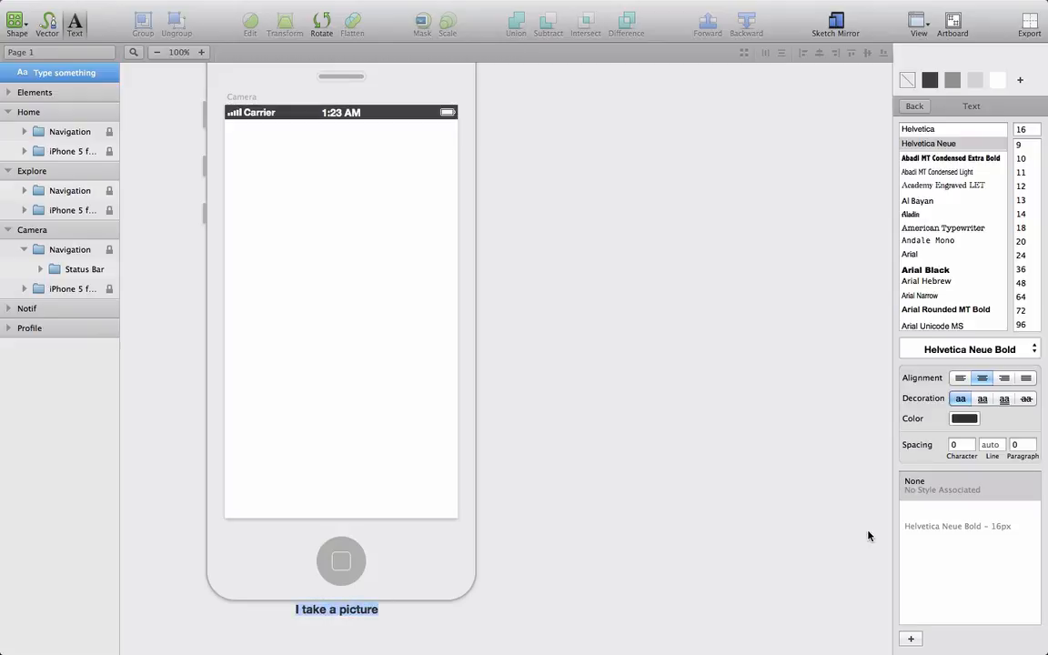
click(966, 418)
click(1000, 387)
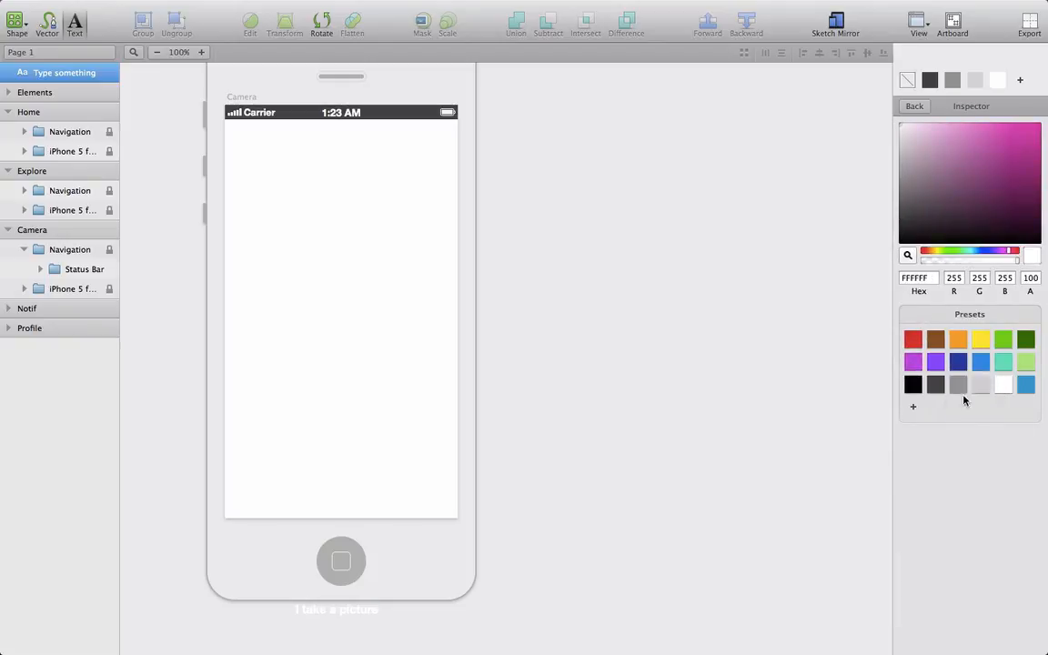
click(914, 106)
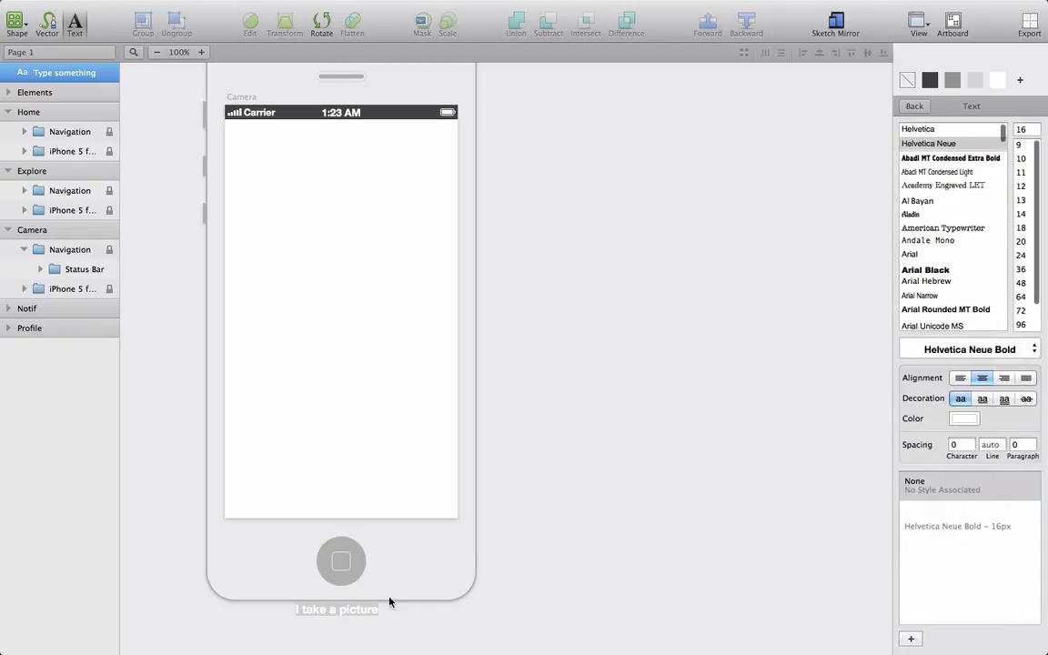
triple_click(321, 615)
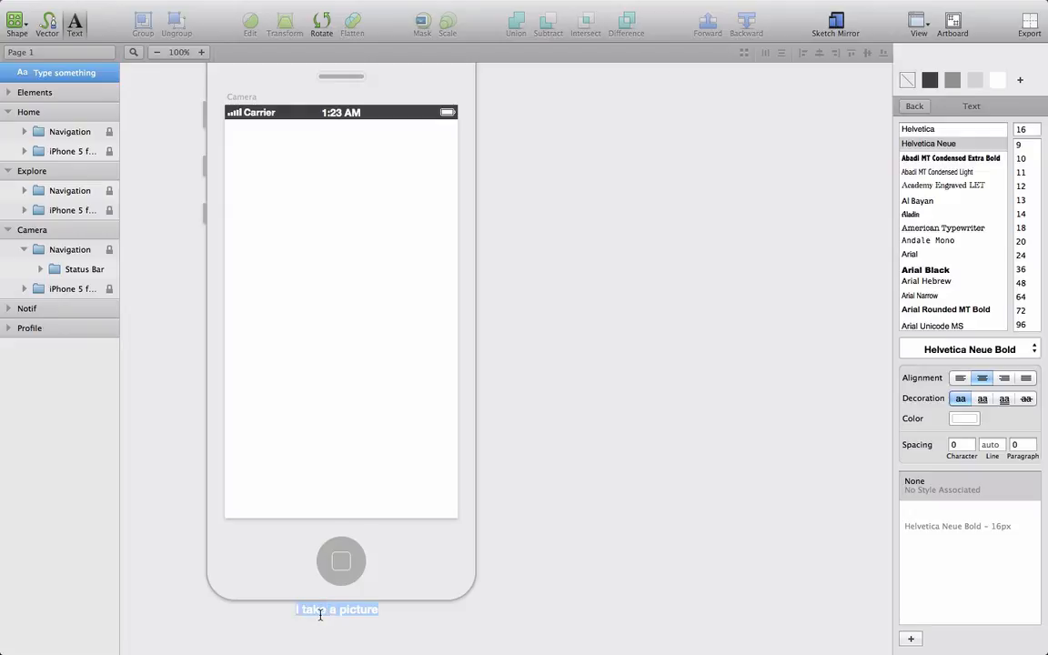
- Set the color of the "I take a picture" caption to the dark gray preset (393939)
click(962, 418)
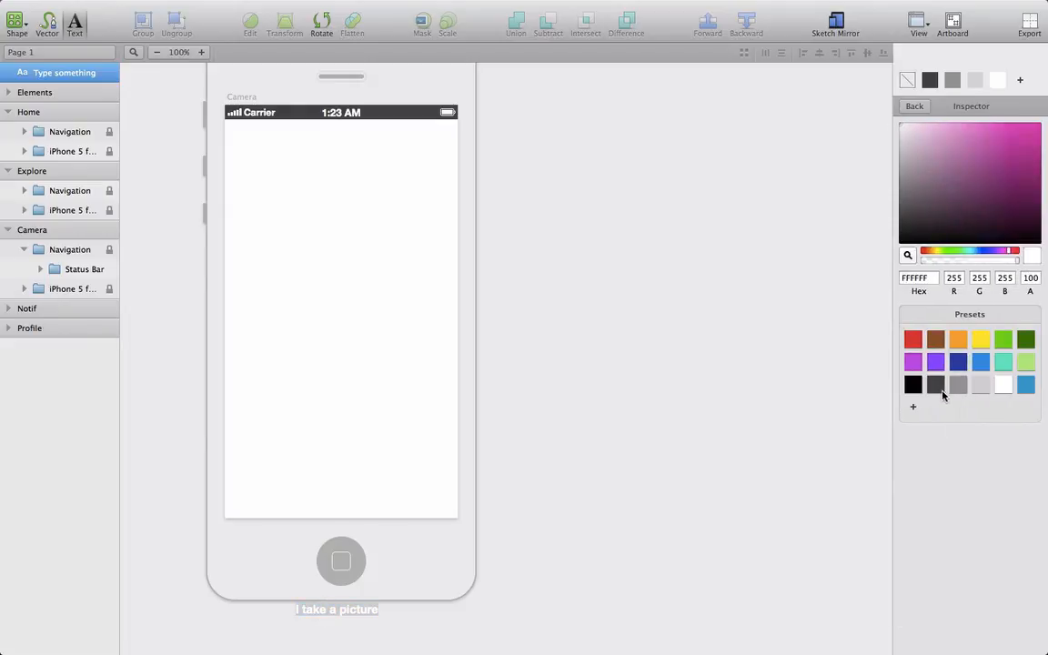
click(936, 386)
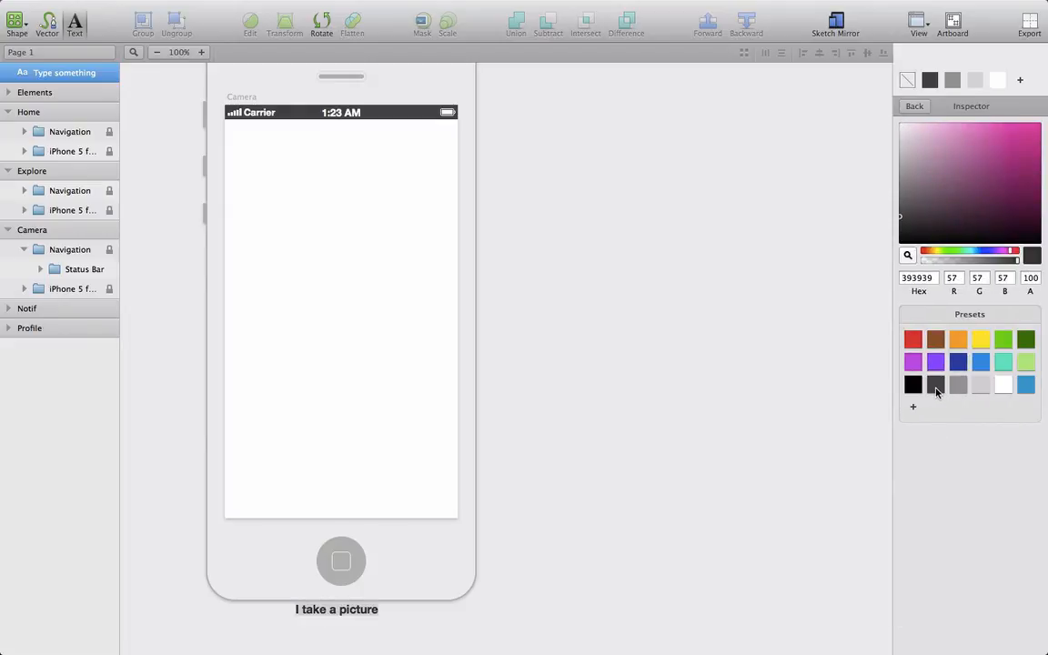
click(913, 106)
click(638, 478)
click(346, 609)
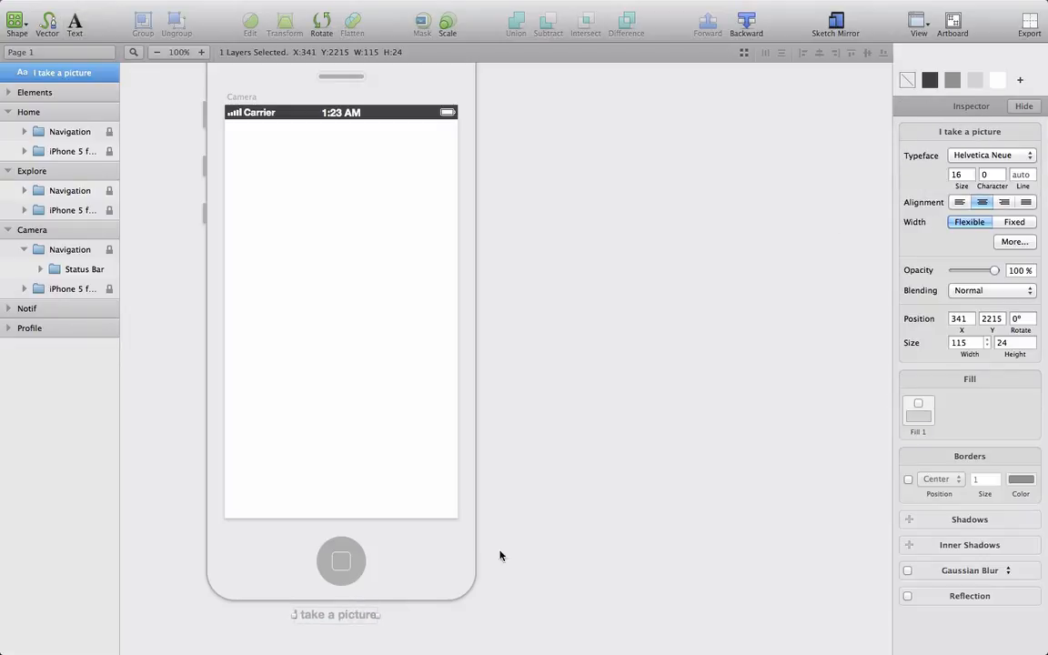
click(539, 544)
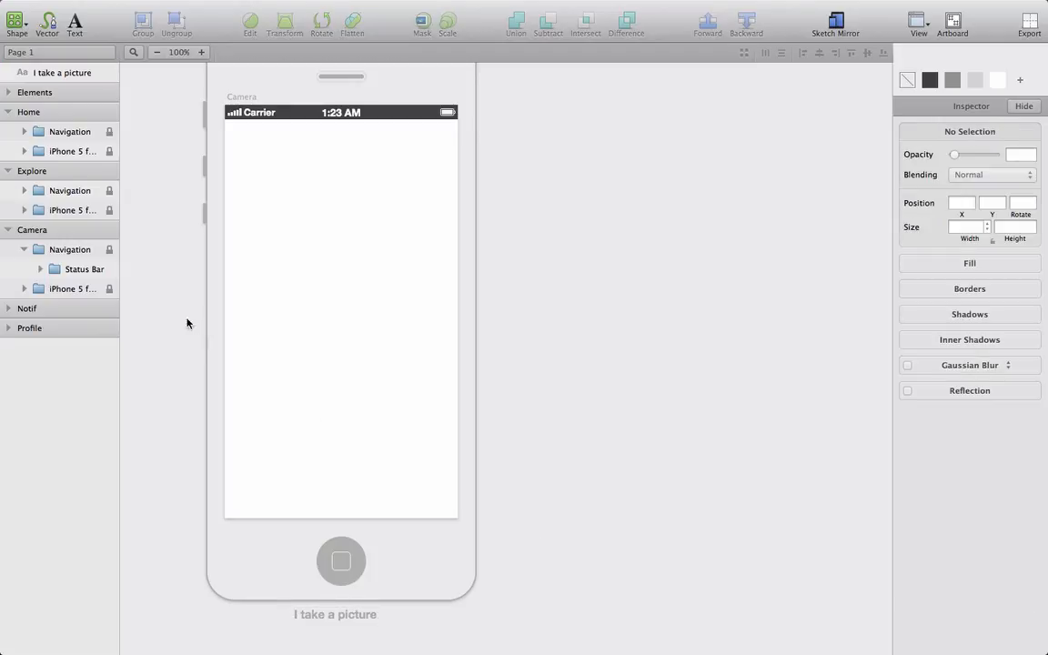
- Duplicate the Camera artboard and place the copy level with the original, to its right on the canvas
click(86, 238)
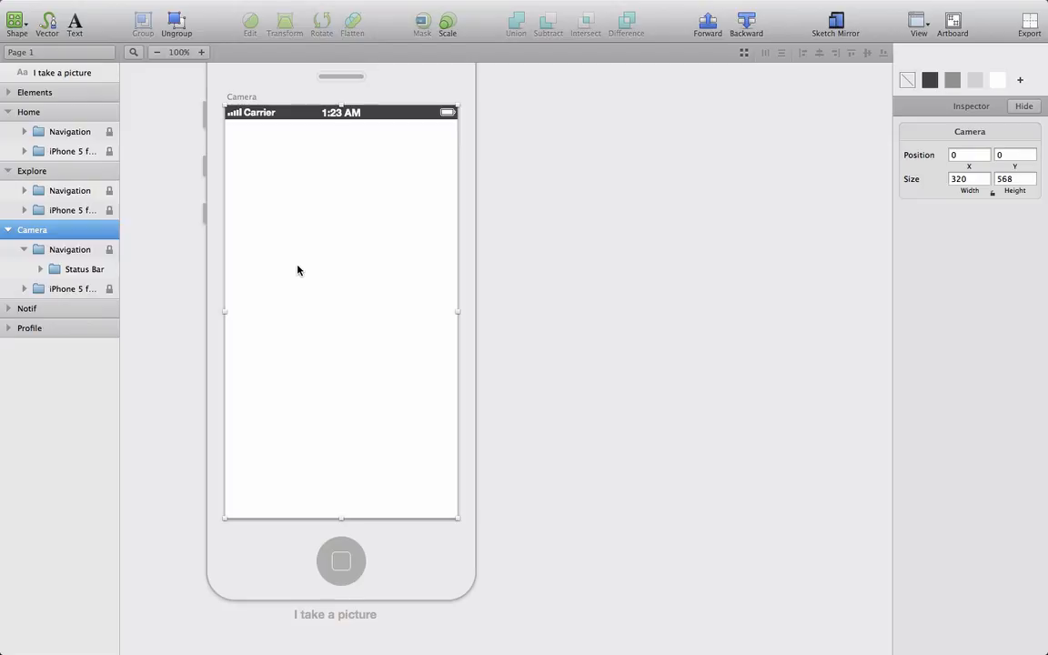
key(alt)
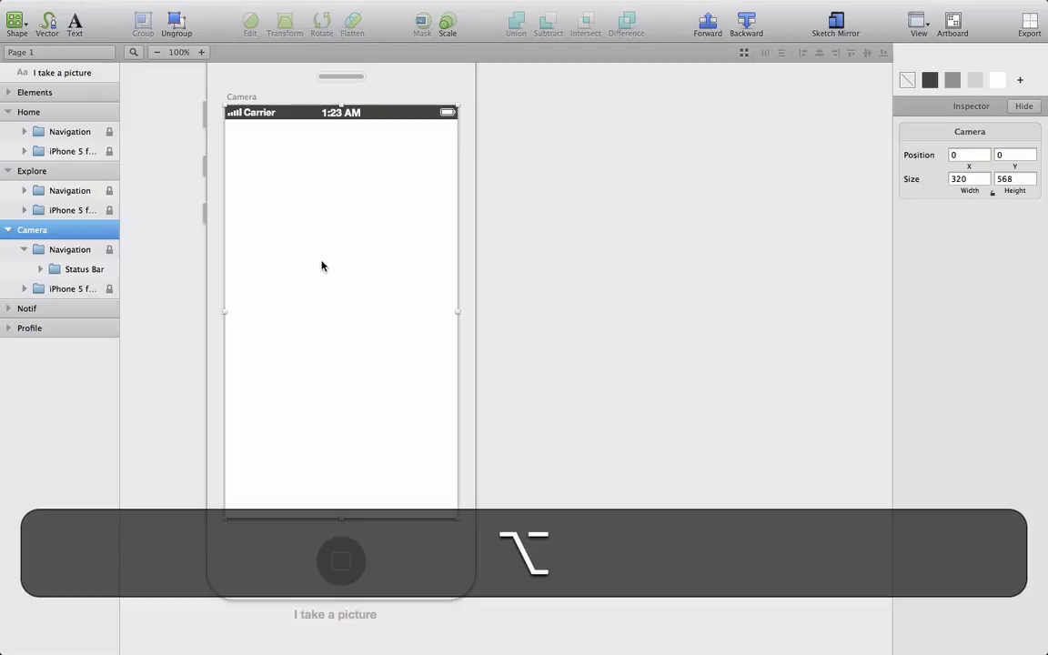
drag(324, 266, 718, 262)
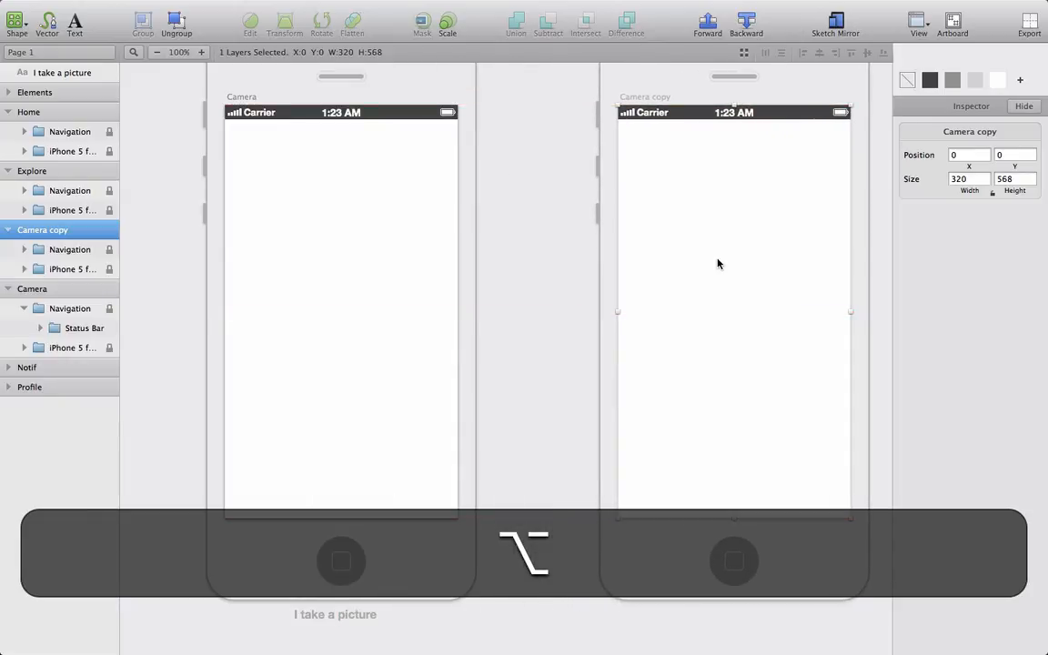
- Add the caption "I can swipe to choose a filter. When I click a filter it alters the image accordingly." below the copied phone
scroll(718, 263, right, 5)
scroll(717, 263, right, 2)
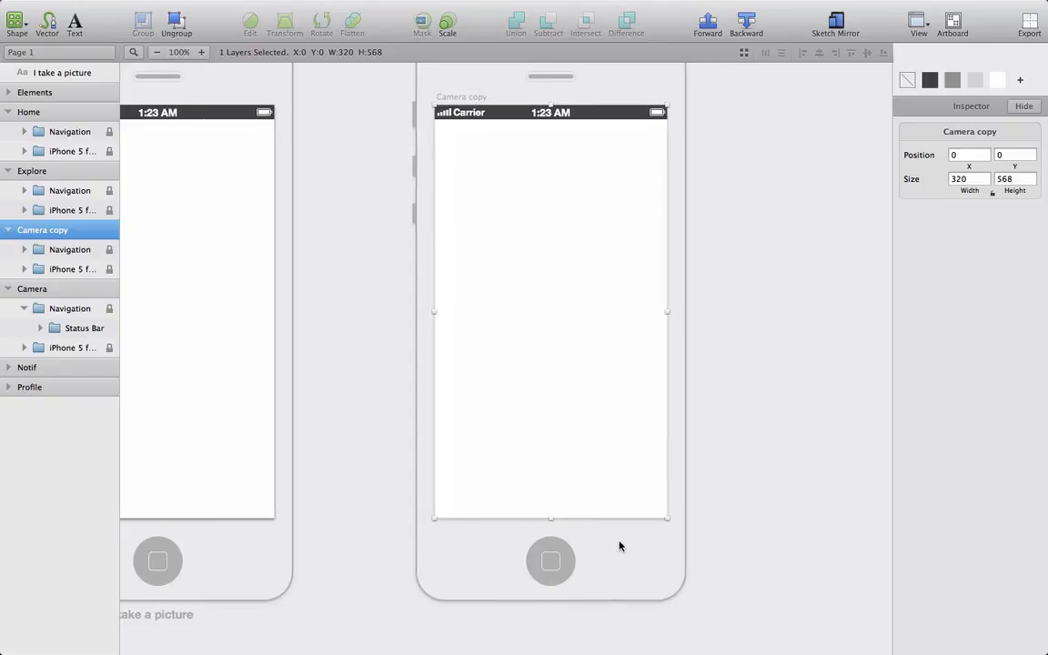
key(t)
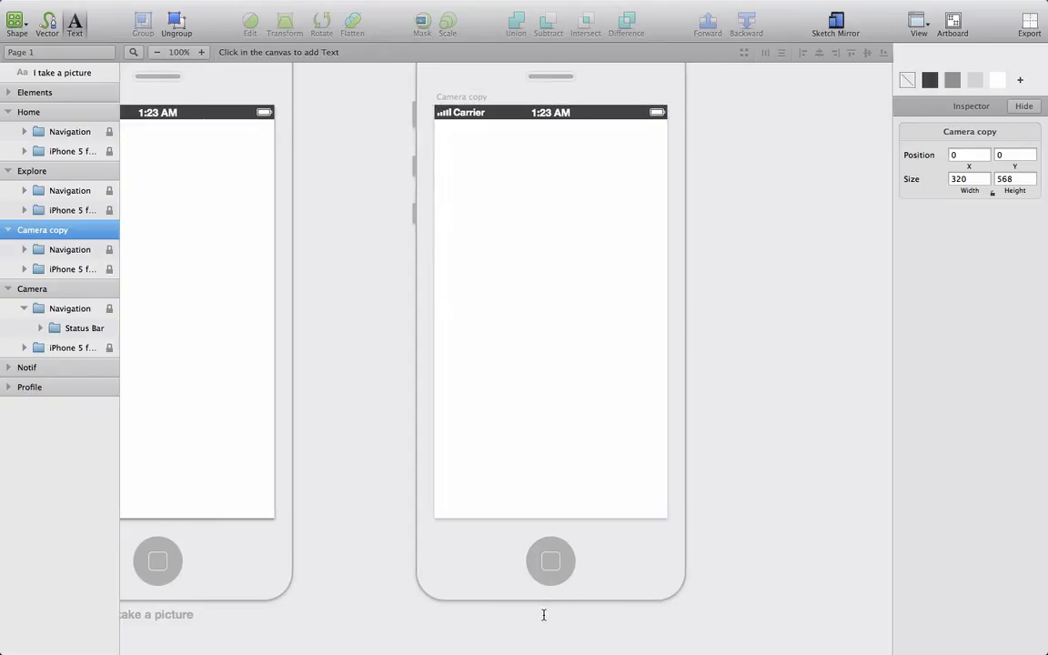
click(543, 614)
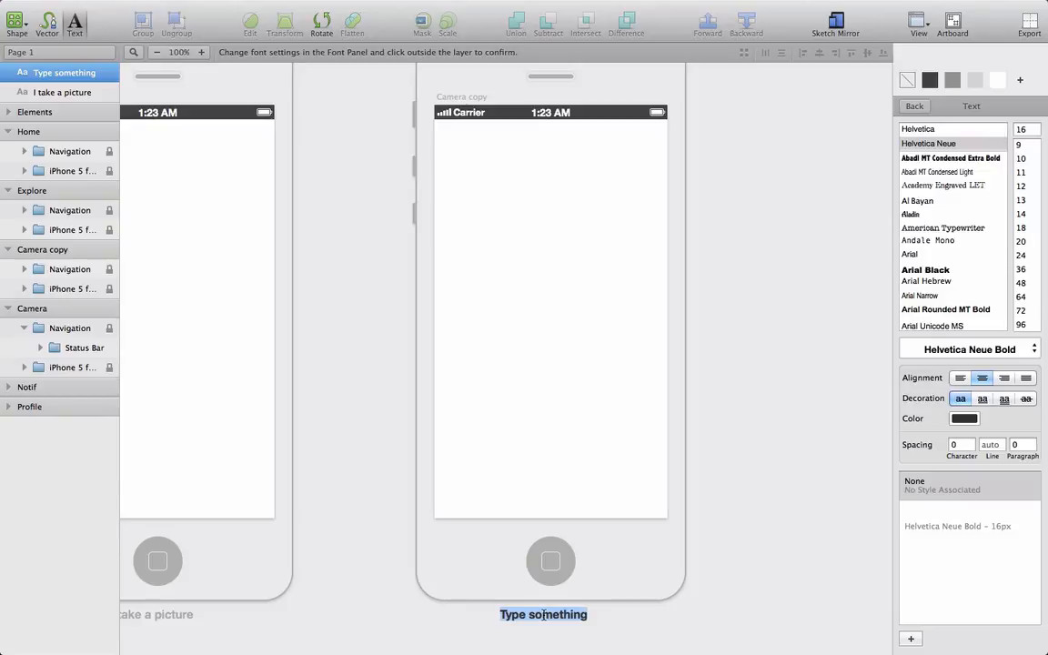
text(I can)
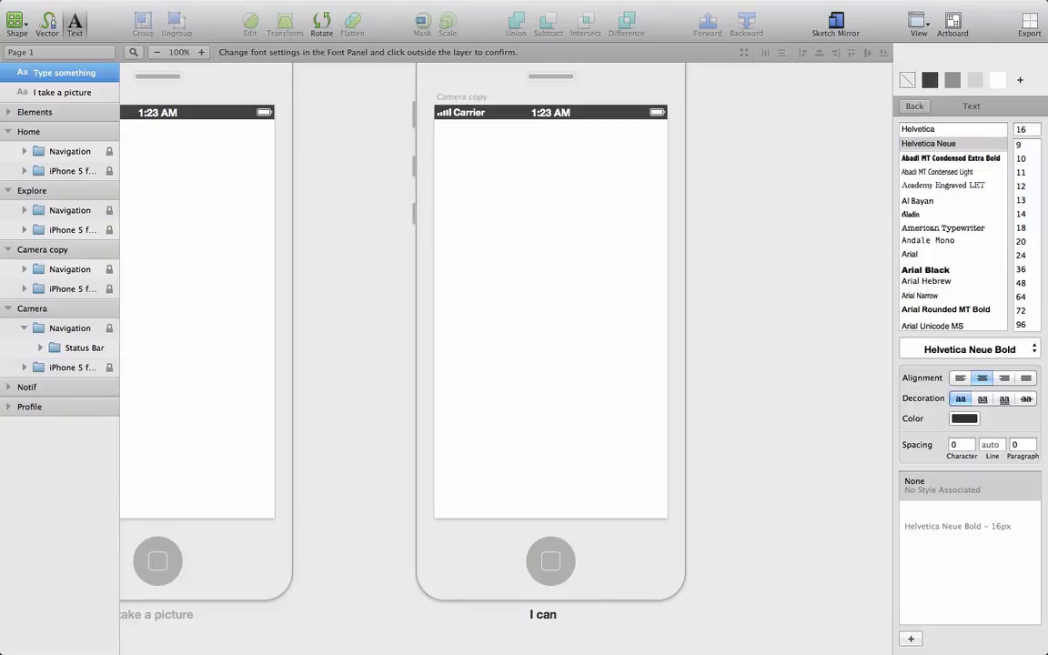
text( swipe to c)
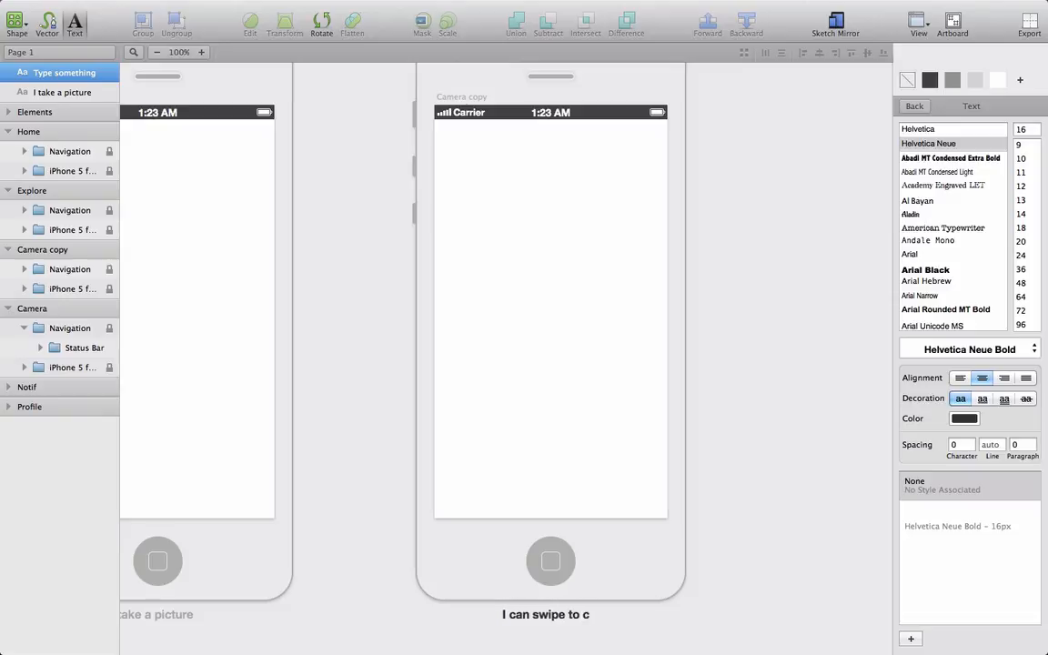
text(hoose a fil)
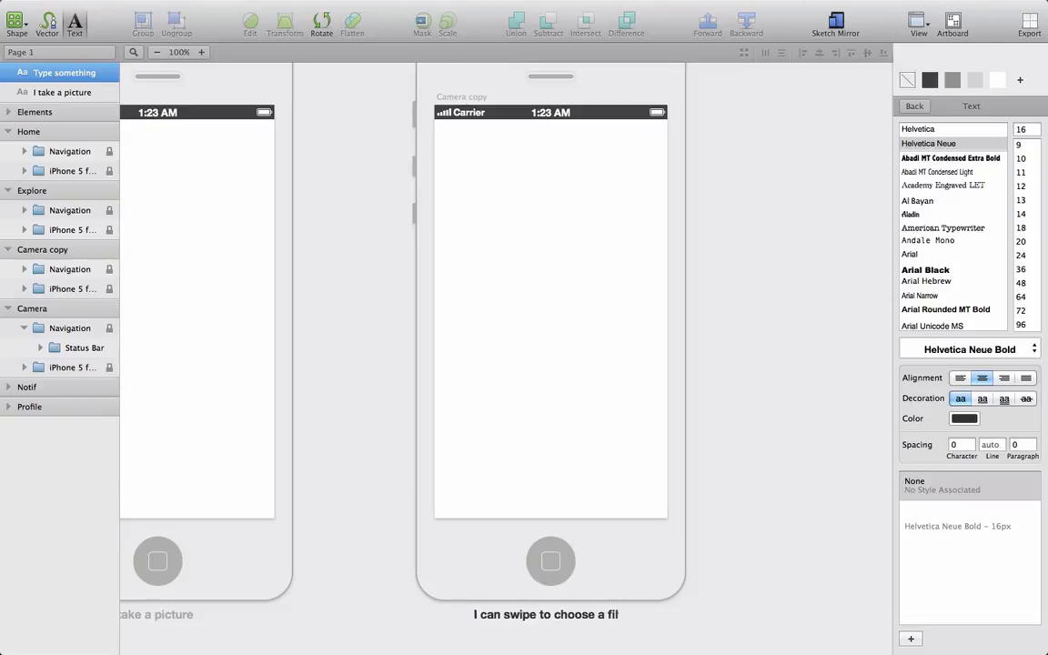
text(ter. )
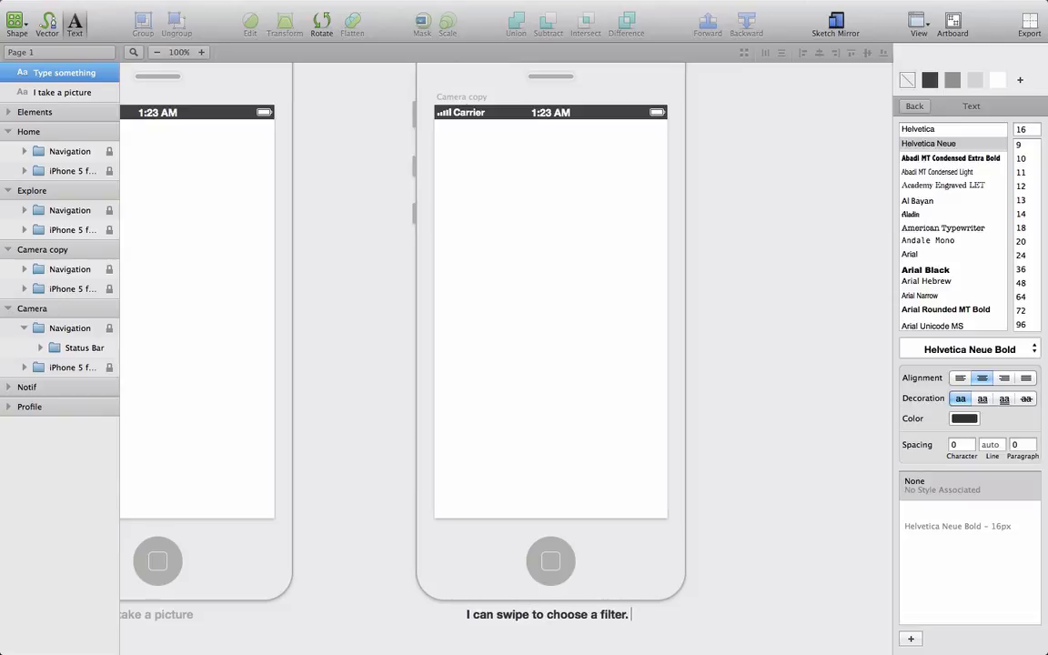
text(When I clic)
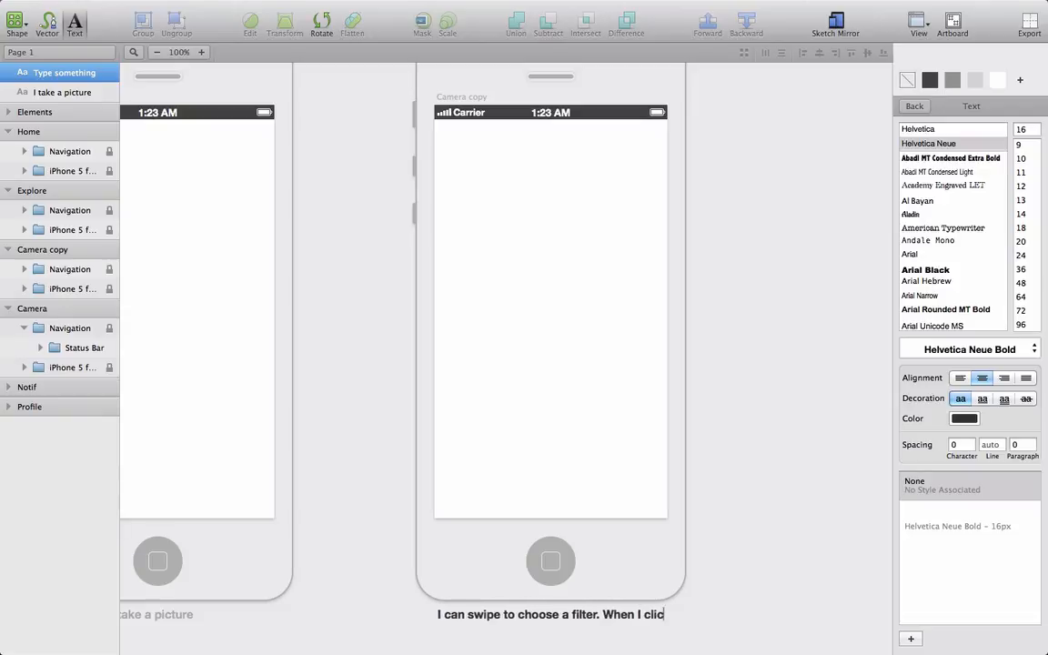
text(k a filter the)
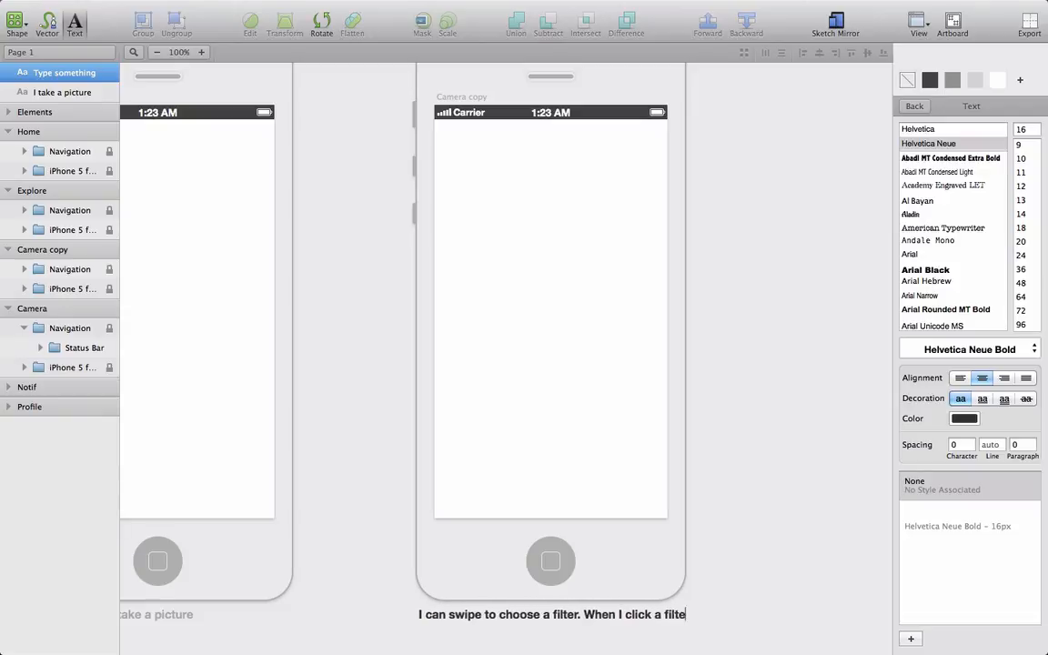
key(BackSpace)
key(BackSpace)
key(BackSpace)
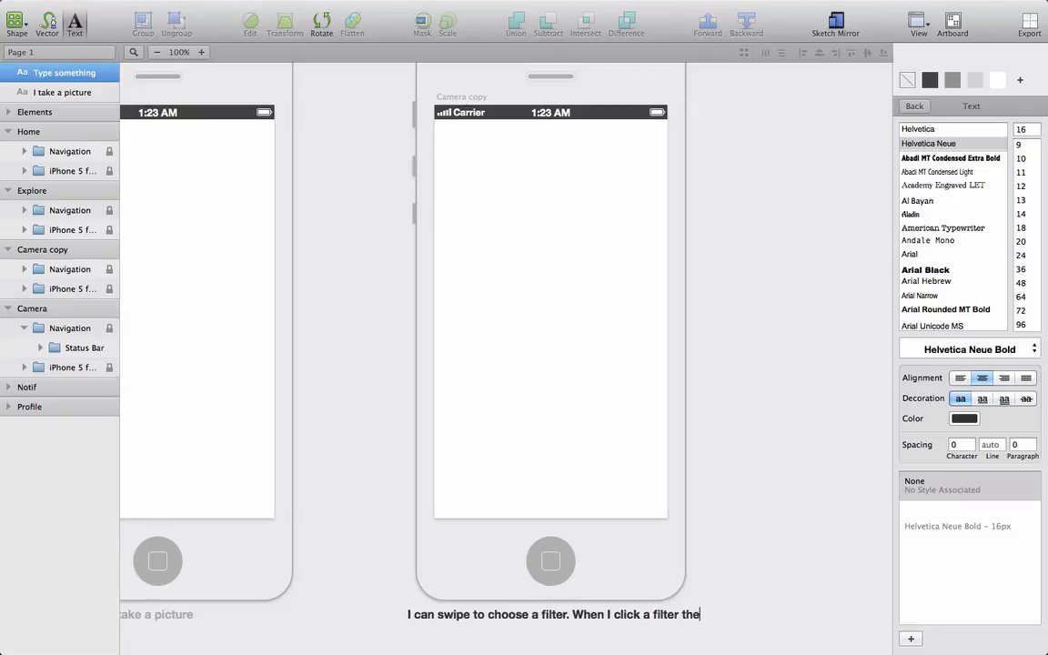
text(it alter)
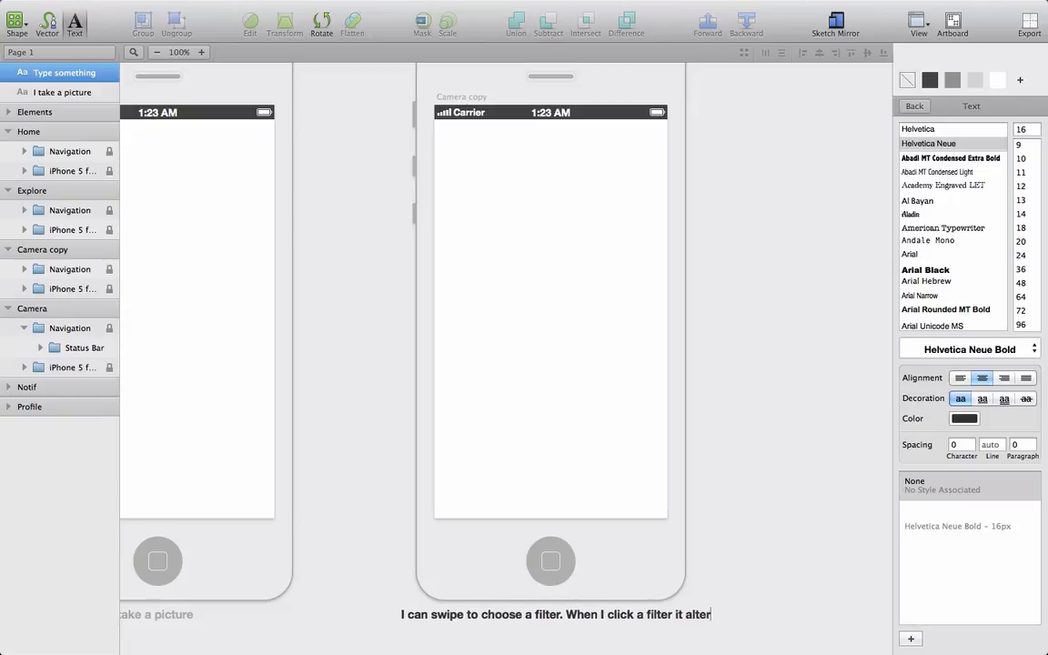
text(s the image accc)
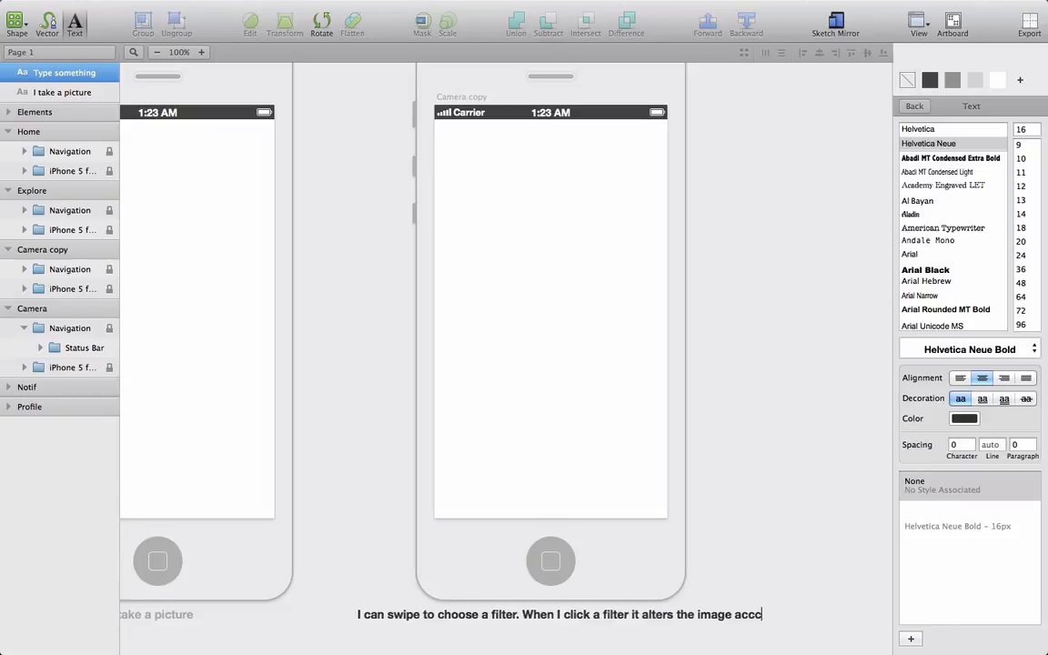
key(BackSpace)
text(rdi)
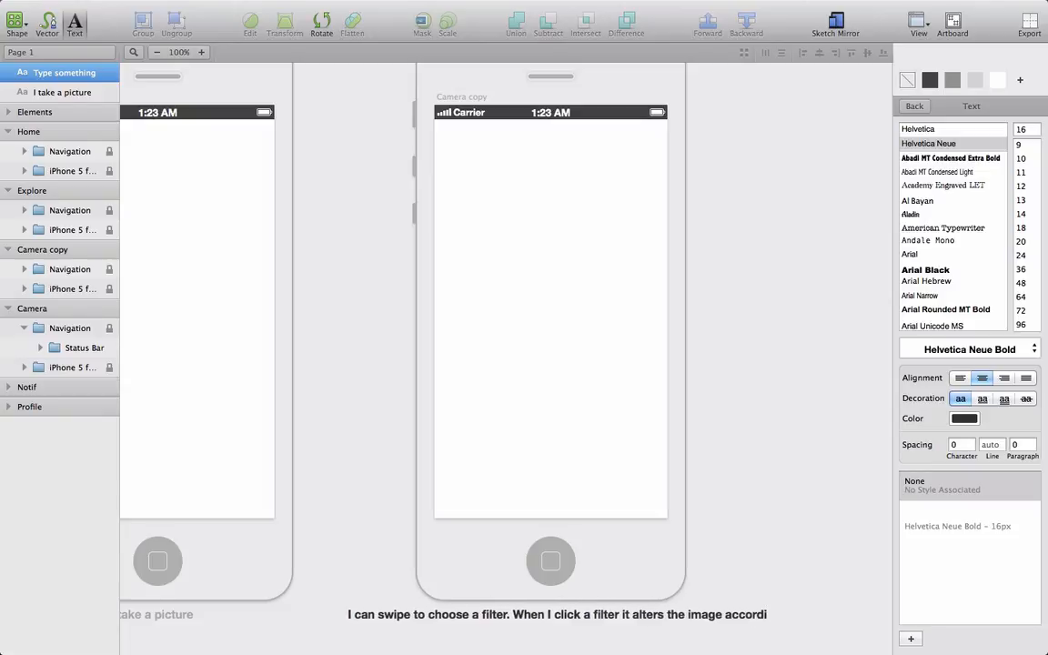
text(ngly.)
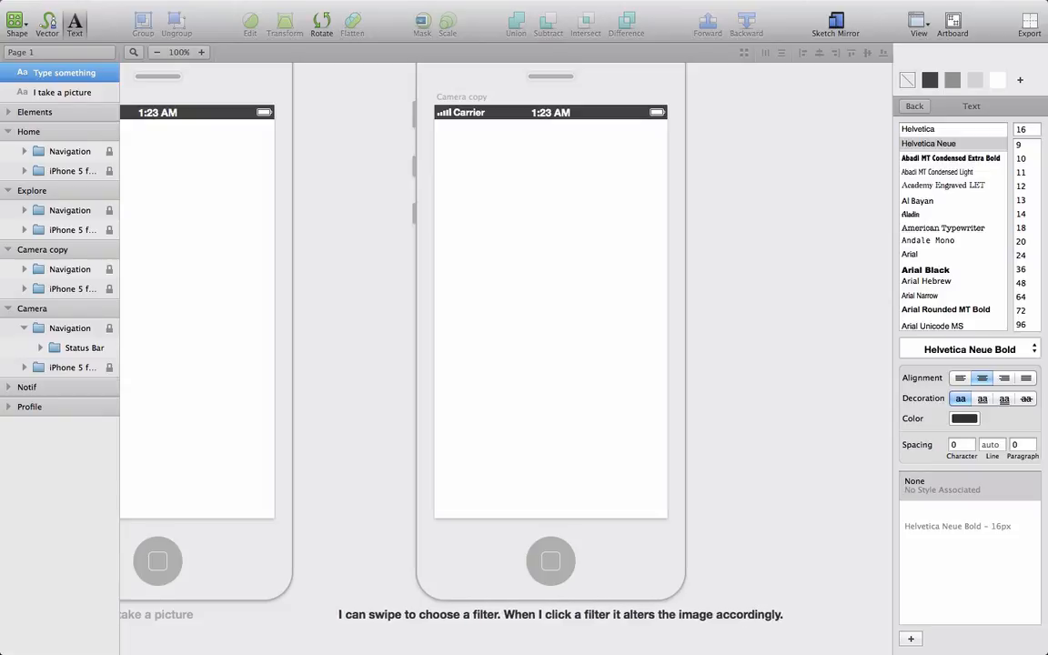
click(750, 554)
- Narrow the filter caption to a fixed width of about 341 so it wraps onto two lines, and center it under the copied phone
click(664, 613)
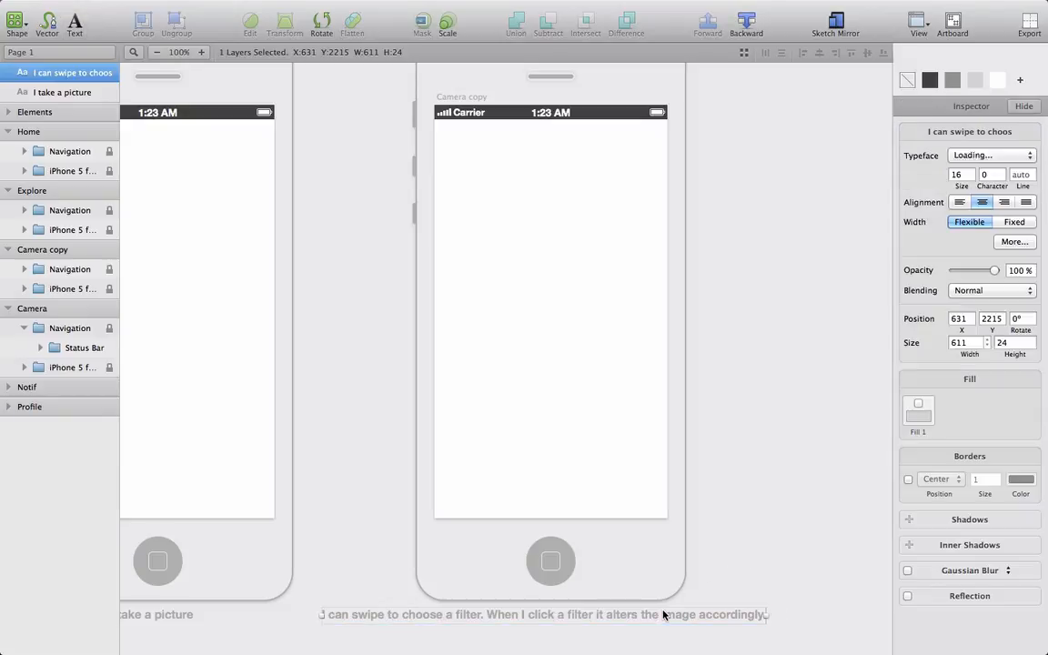
drag(767, 615, 572, 622)
drag(505, 623, 603, 627)
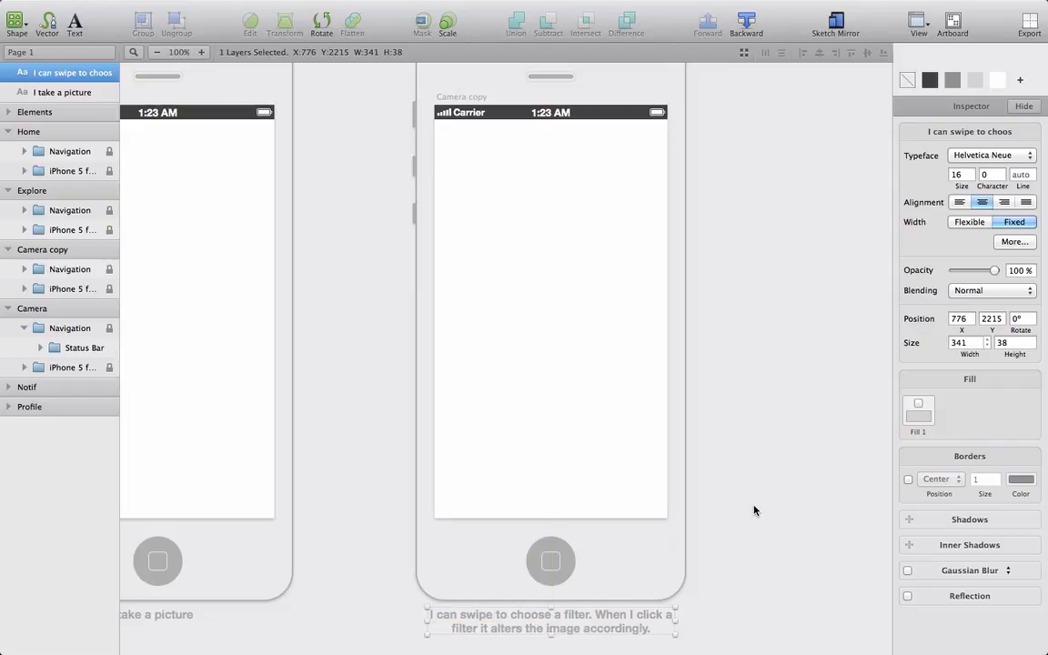
- Rename the Camera copy artboard as Filters Page
click(44, 250)
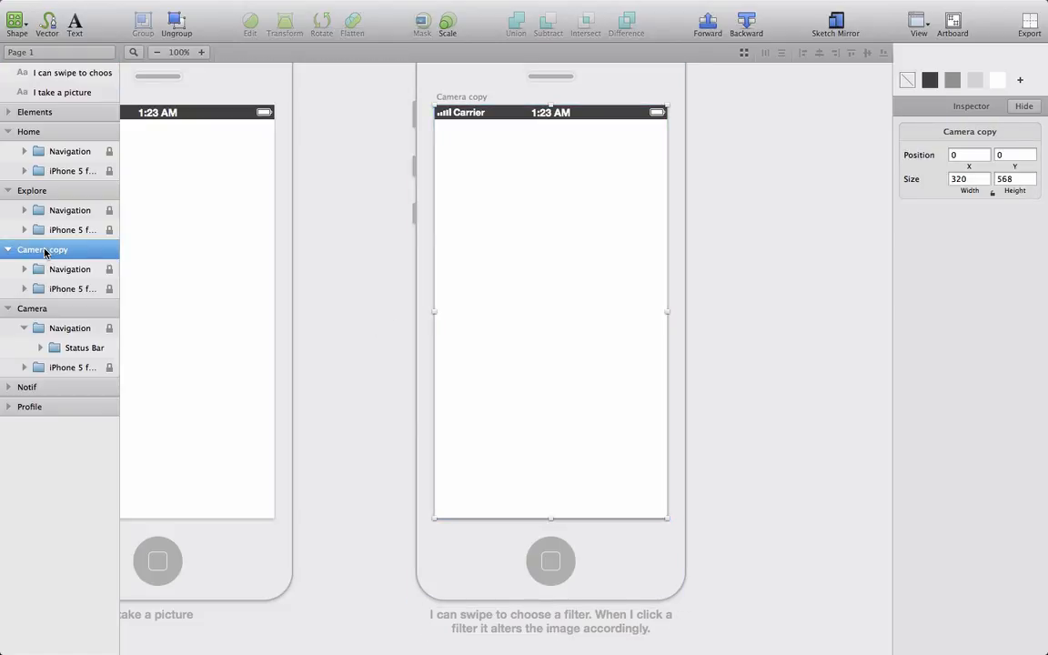
double_click(45, 251)
triple_click(55, 248)
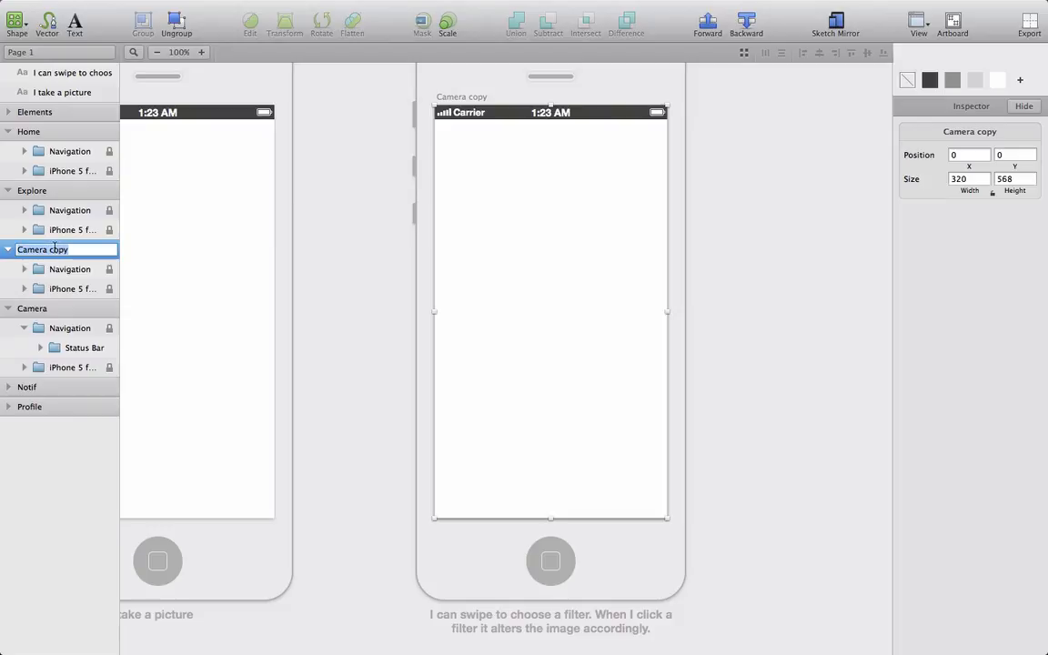
text(Filters Page)
key(Return)
- Duplicate the Filters Page artboard and place the copy level with it, to its right on the canvas
scroll(499, 307, right, 5)
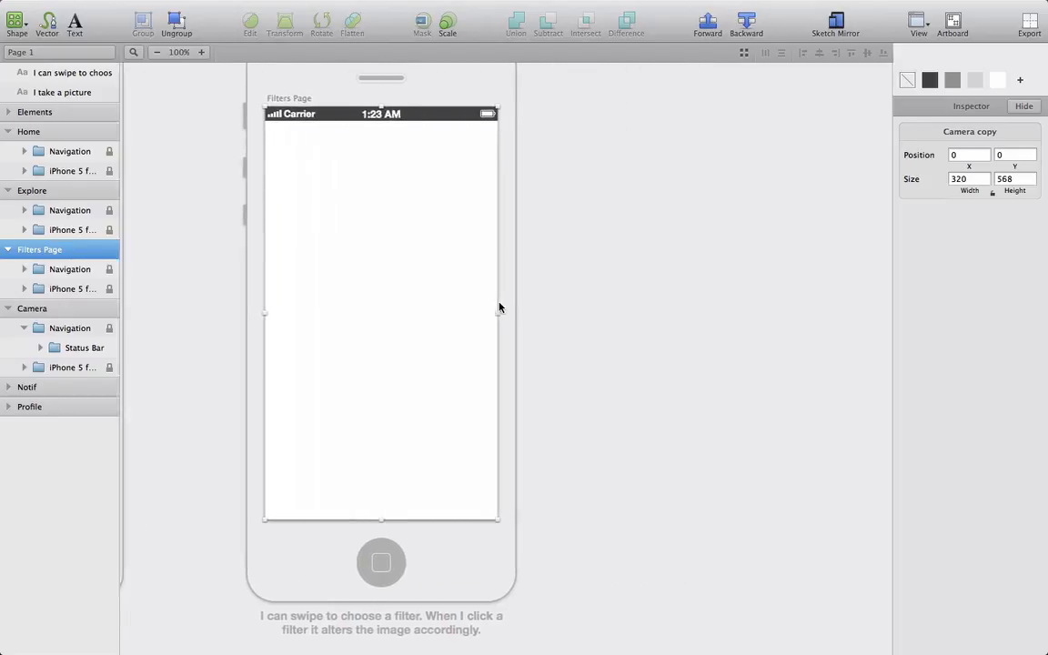
scroll(498, 307, right, 3)
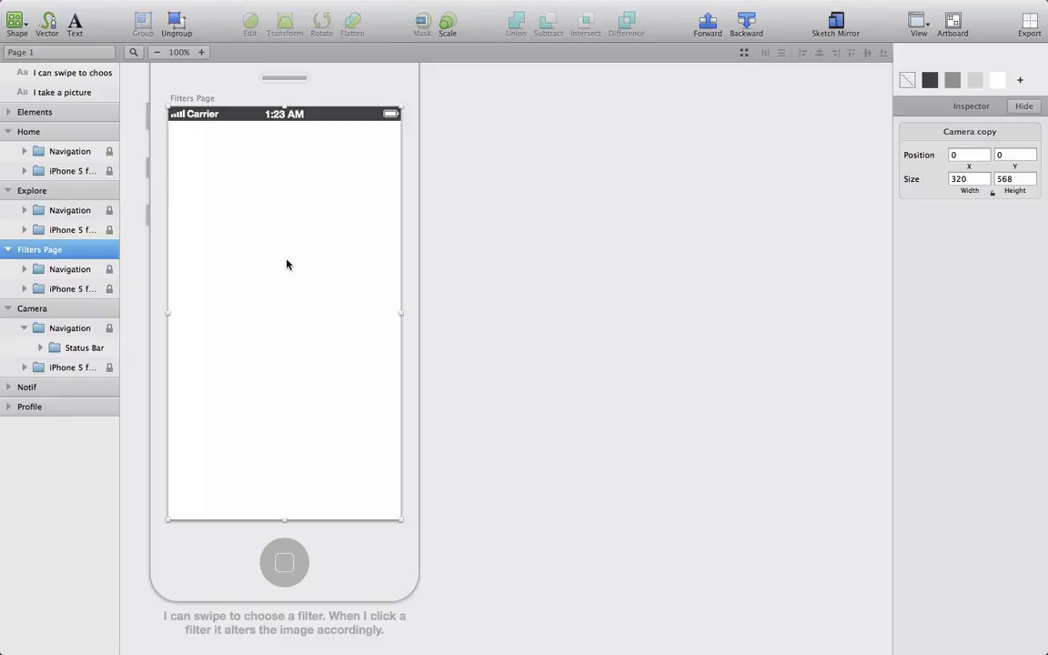
drag(285, 260, 711, 262)
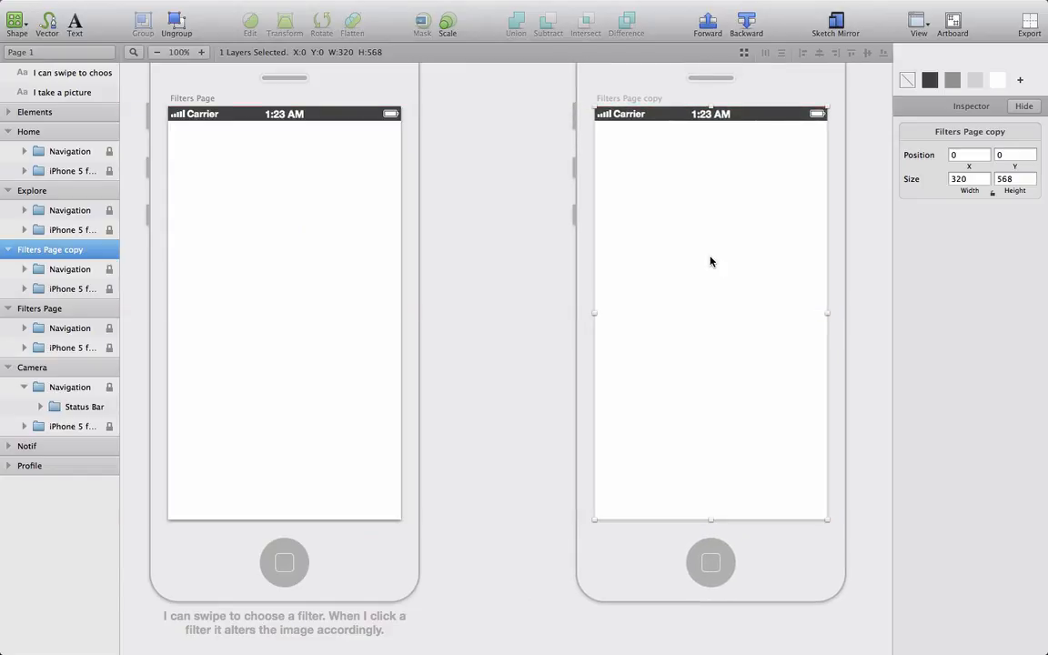
- Duplicate the filter caption and place the copy centered below the phone of the Filters Page copy
scroll(711, 262, right, 3)
scroll(710, 262, down, 3)
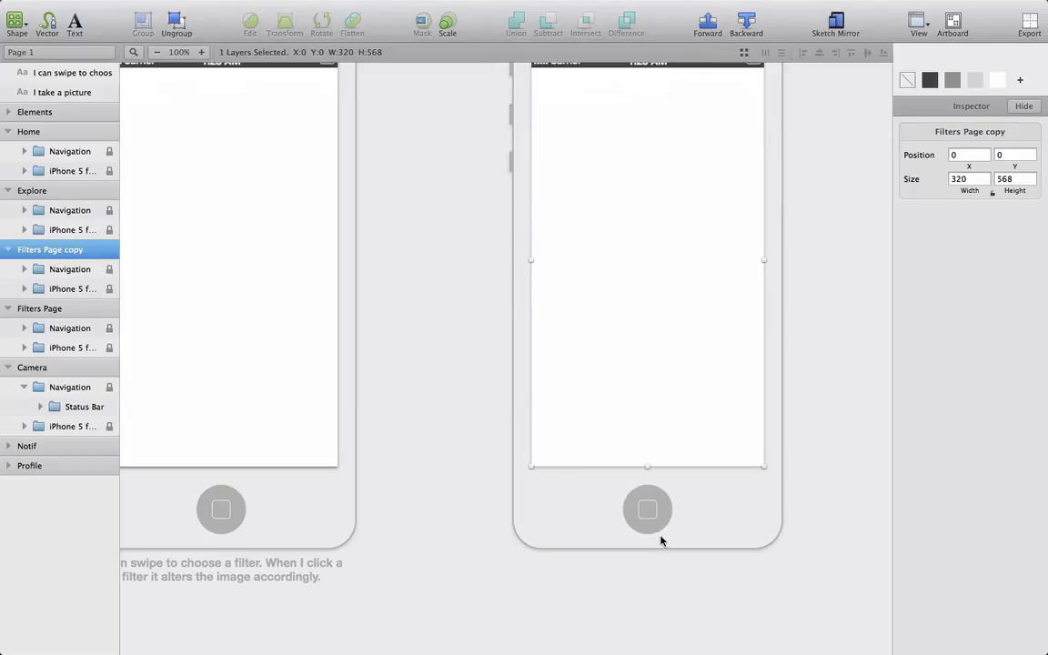
click(306, 574)
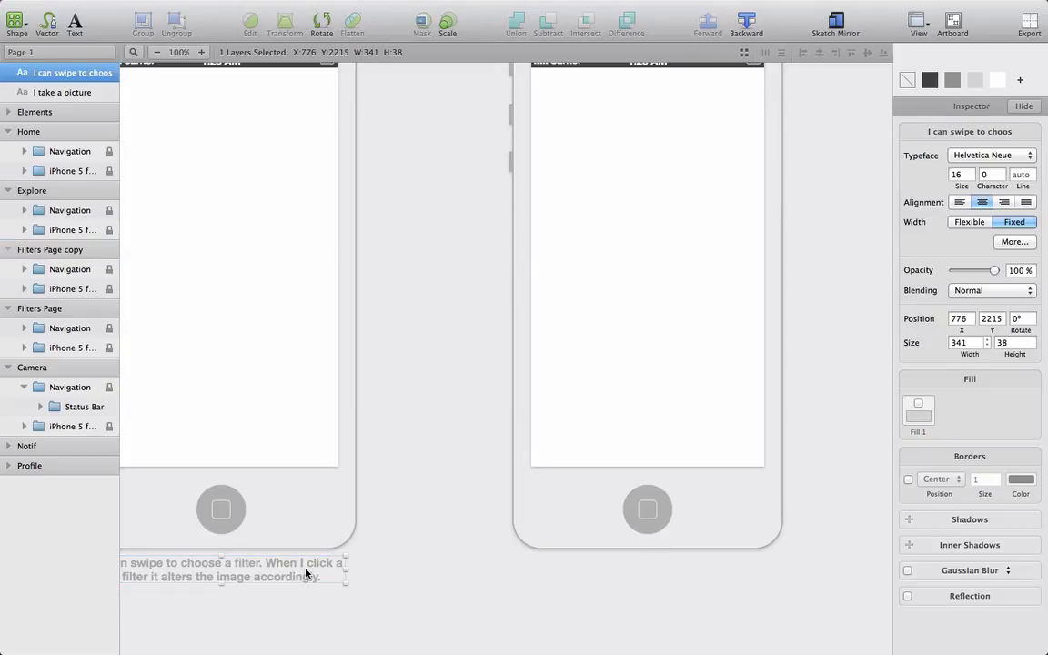
drag(307, 574, 712, 569)
- Replace the copied caption's text with "I can add a descritption to my photo. I can select the netwoks I want to share it on"
double_click(713, 569)
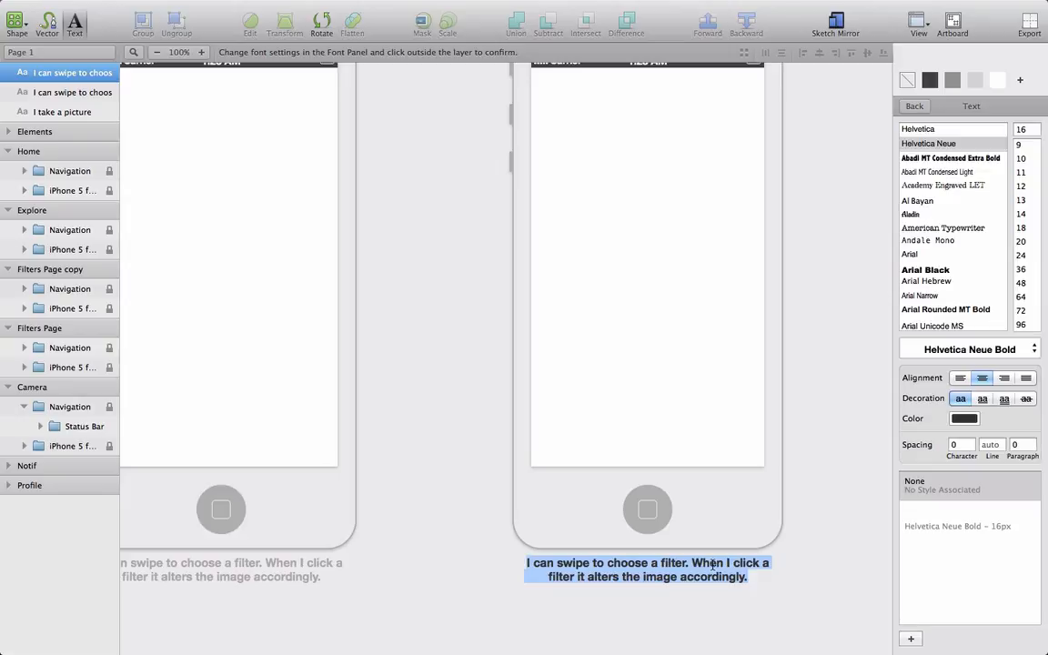
text(I can add )
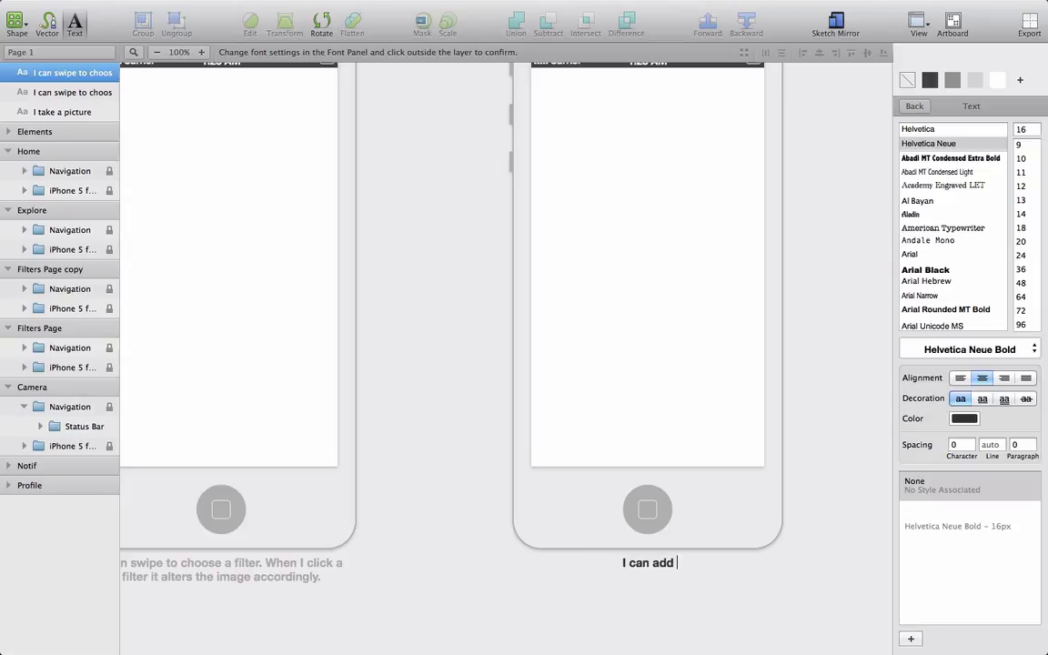
text(a descritp)
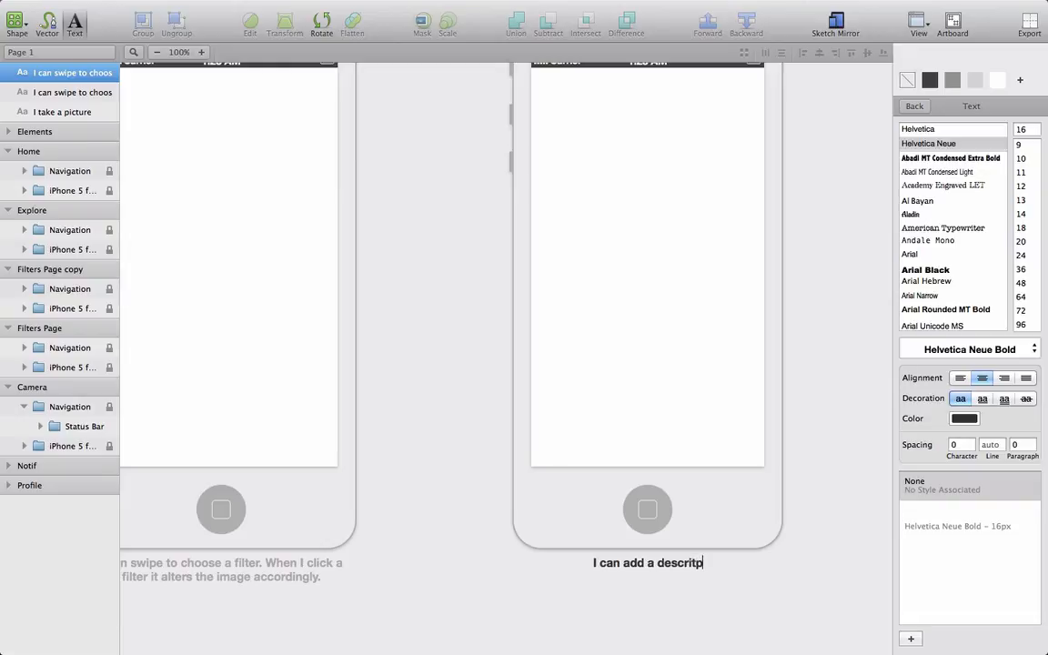
text(tion to my)
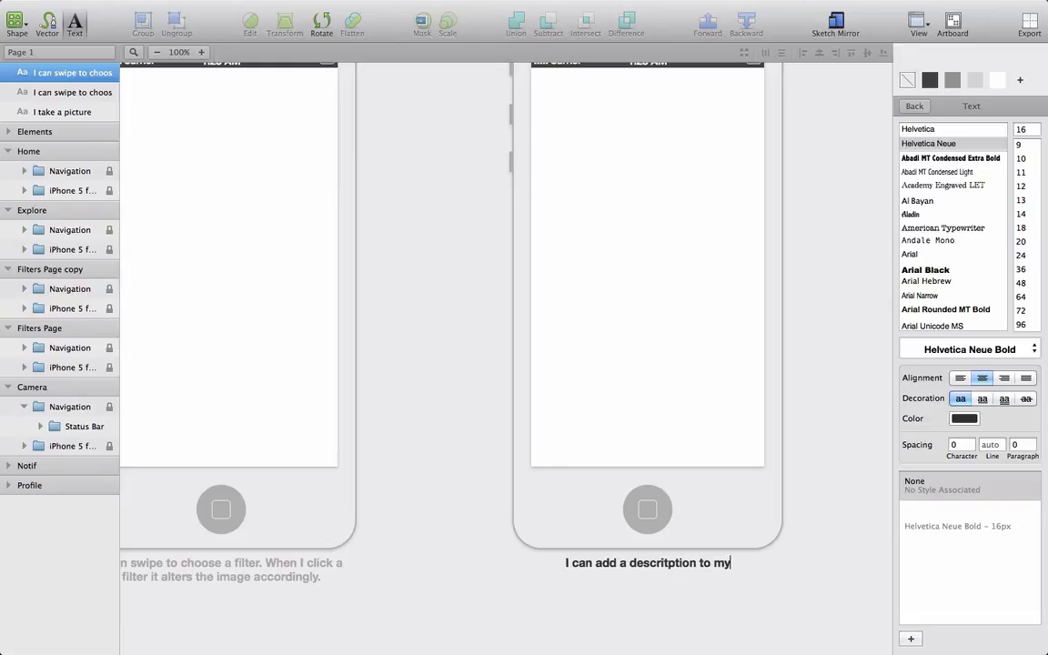
text( photo. )
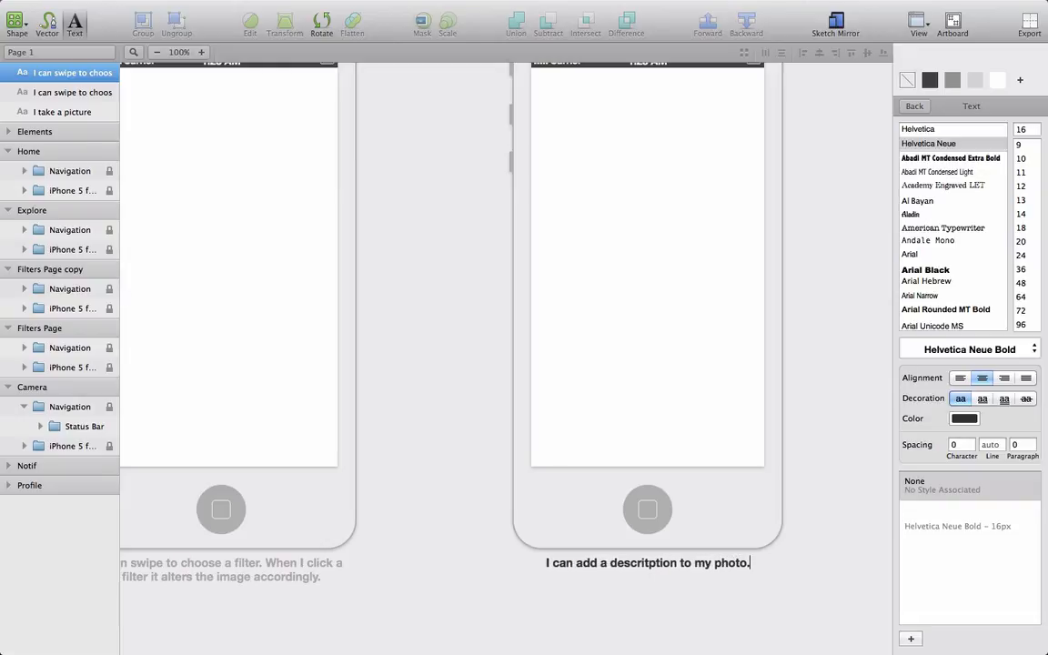
text(I can select the netwo)
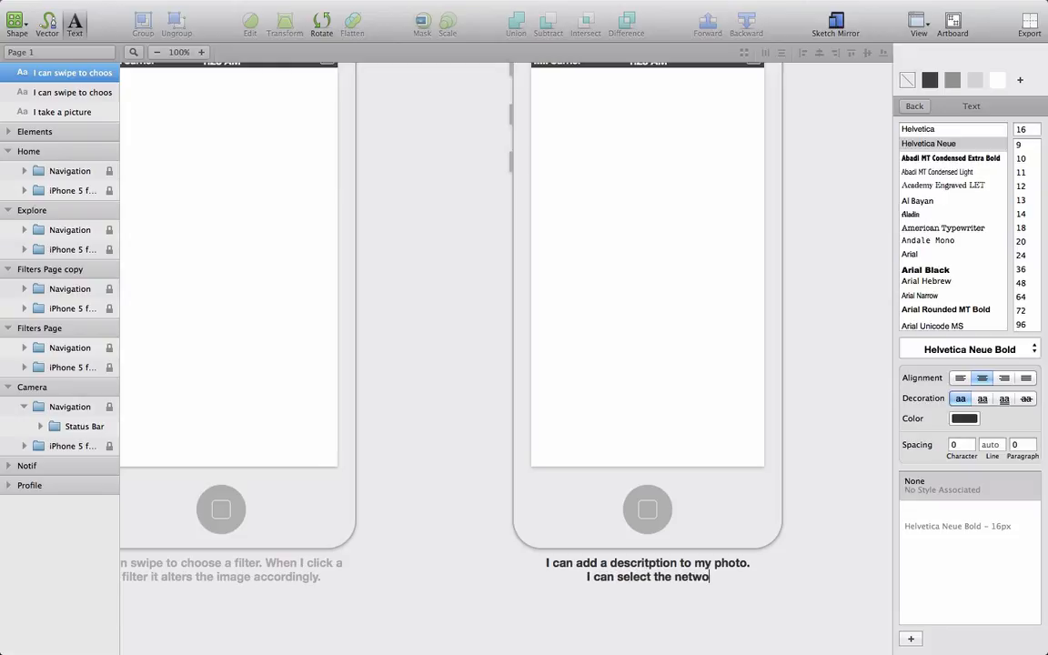
text(ks I can)
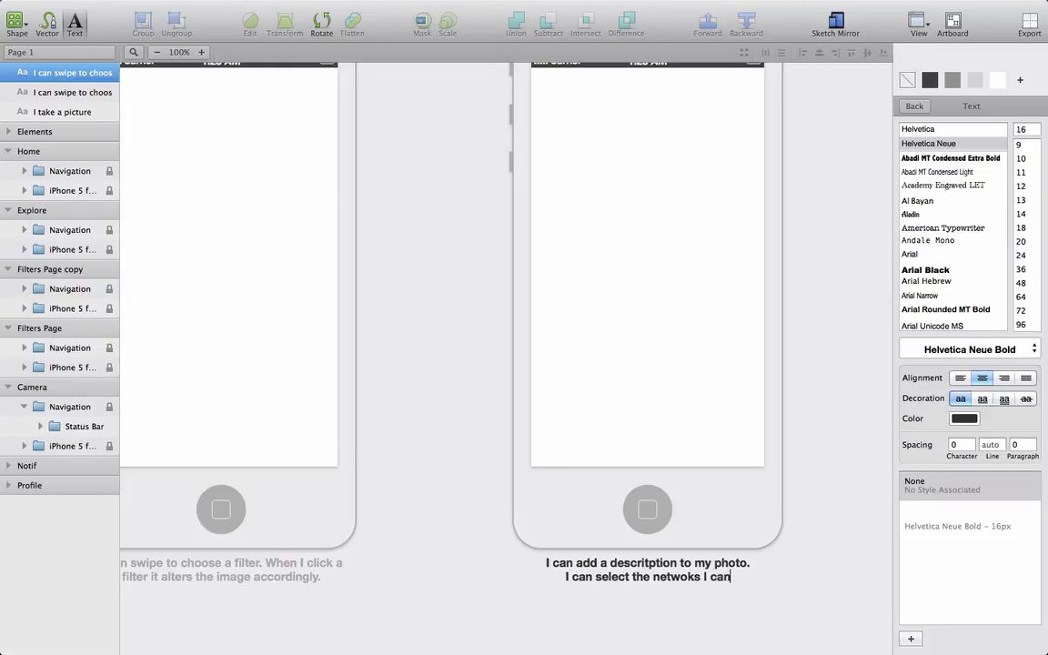
key(BackSpace)
key(BackSpace)
key(BackSpace)
text(want to s)
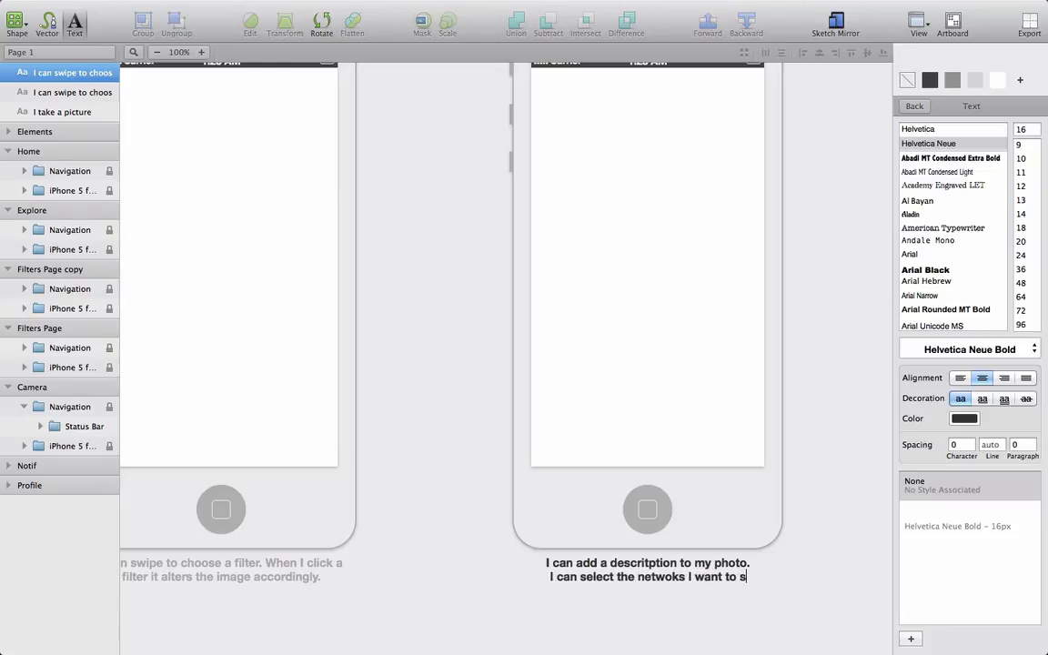
text(hare it)
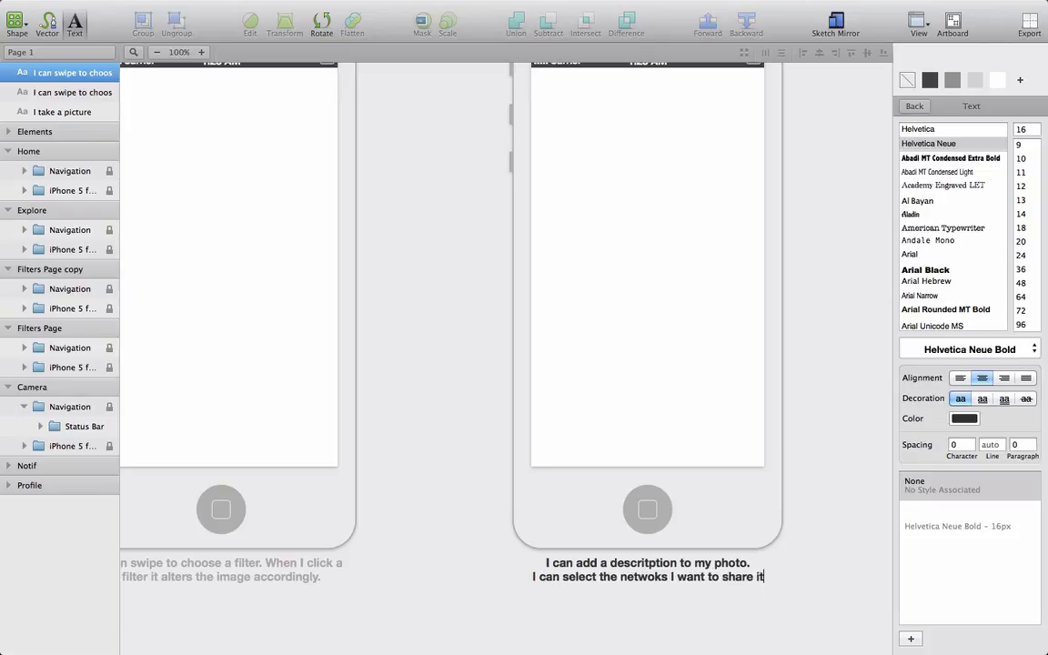
text( on)
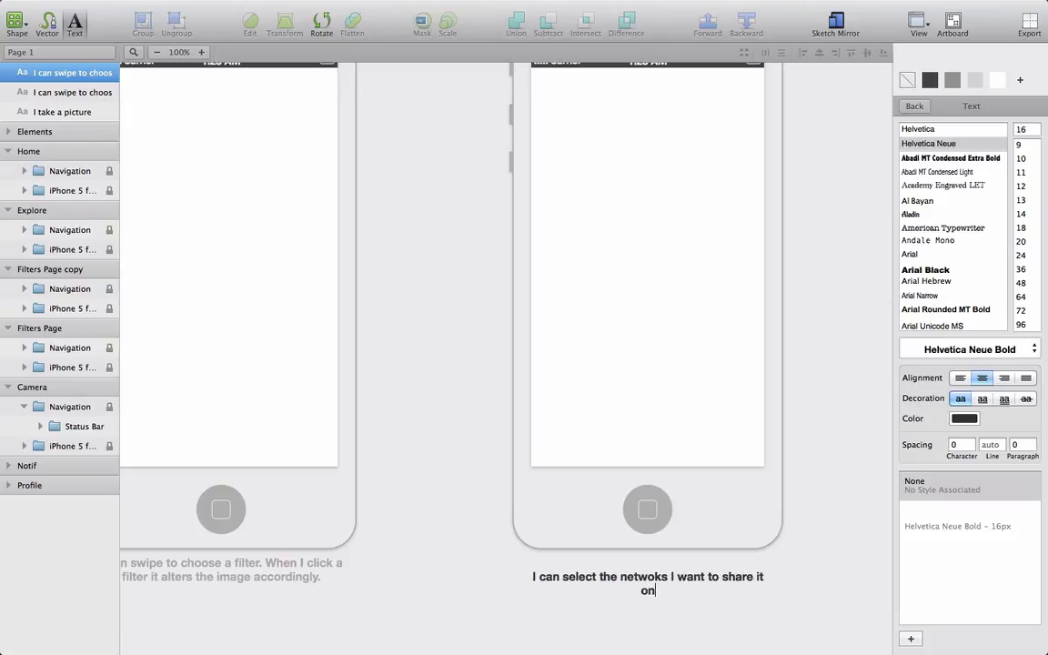
click(804, 561)
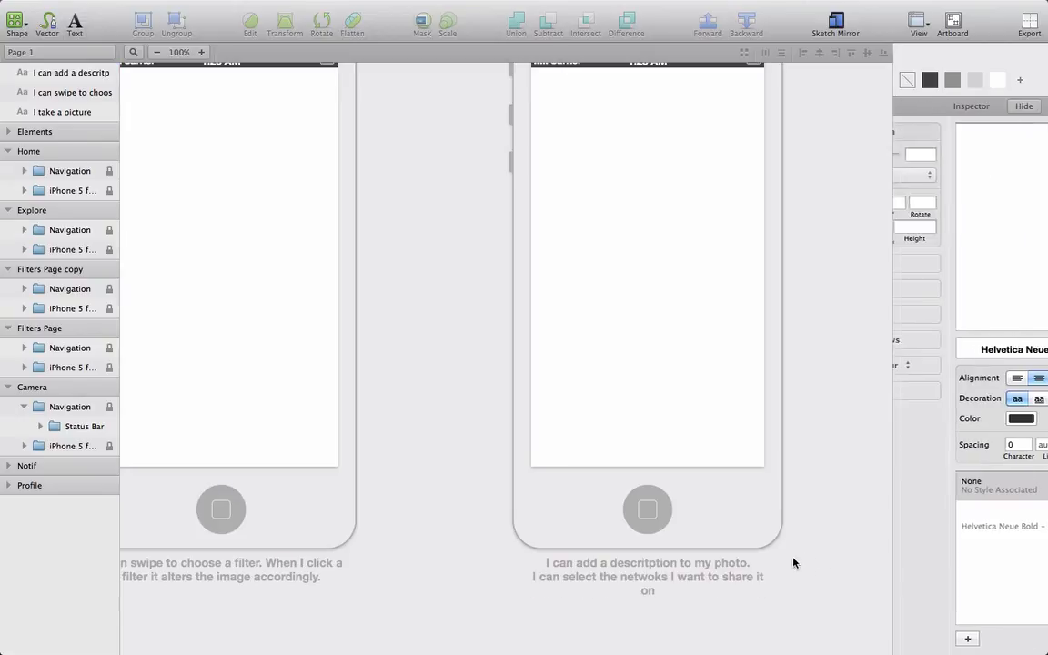
- Widen the photo description caption to about 353 so its second sentence fits on one line
click(732, 583)
drag(771, 593, 779, 589)
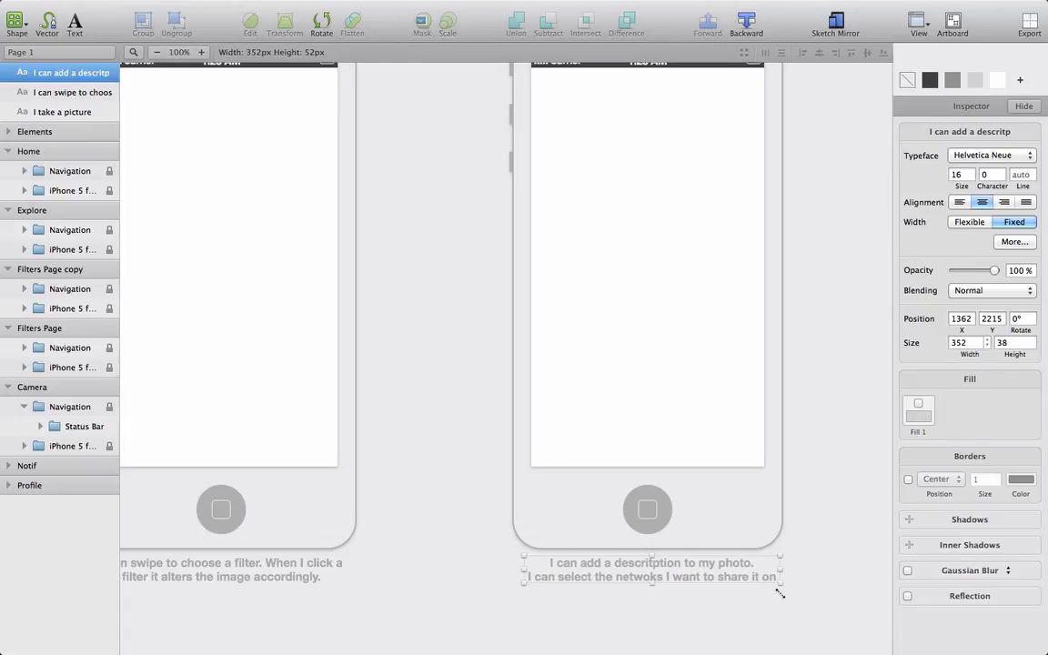
click(825, 540)
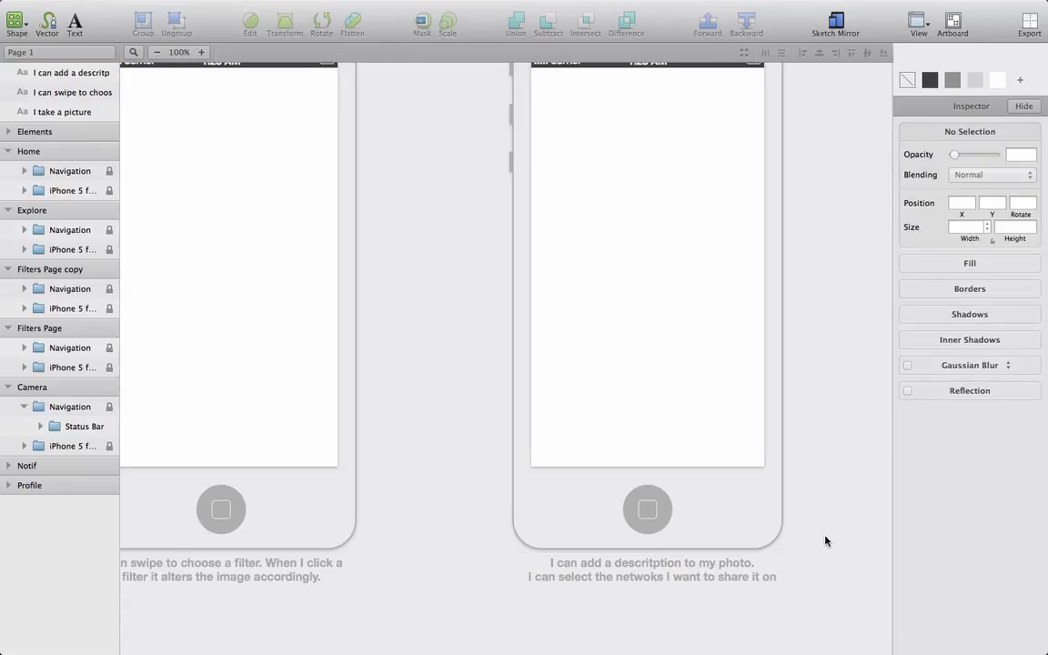
- Rename the Filters Page copy artboard as Share page
double_click(52, 268)
text(Share page)
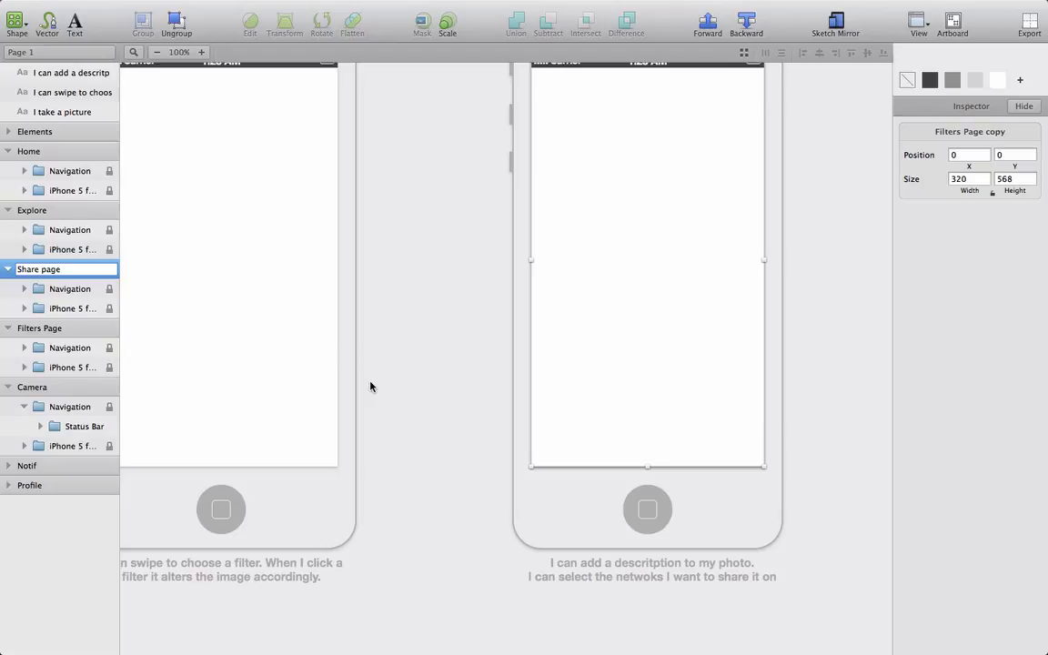
click(449, 374)
- Duplicate the photo description caption and place the copy on the empty canvas to the right of the Share page phone
scroll(467, 374, right, 5)
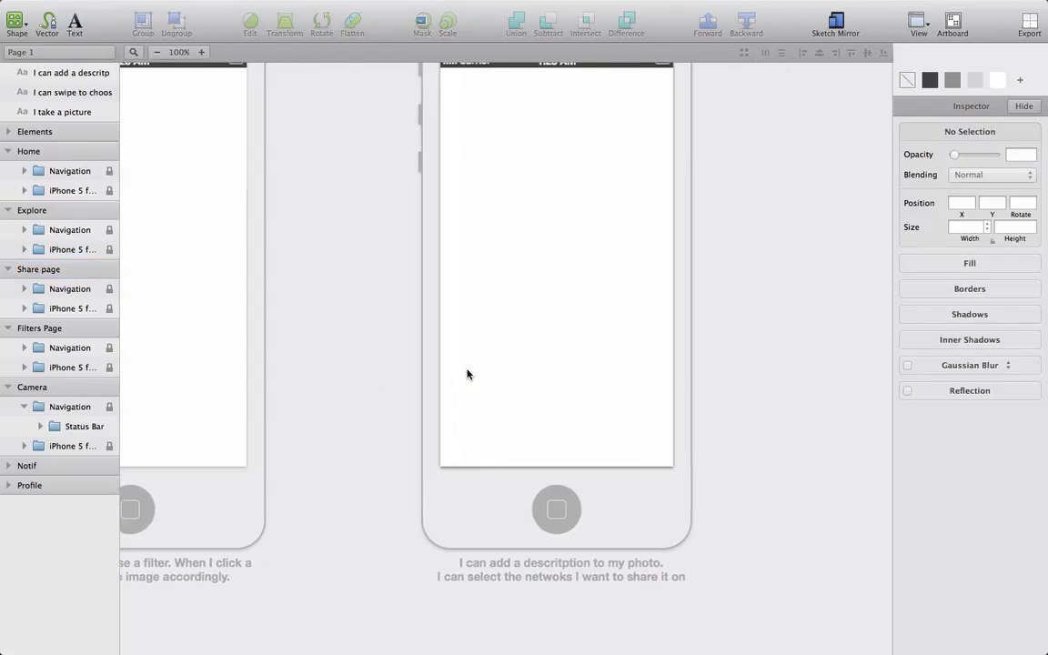
scroll(467, 374, right, 3)
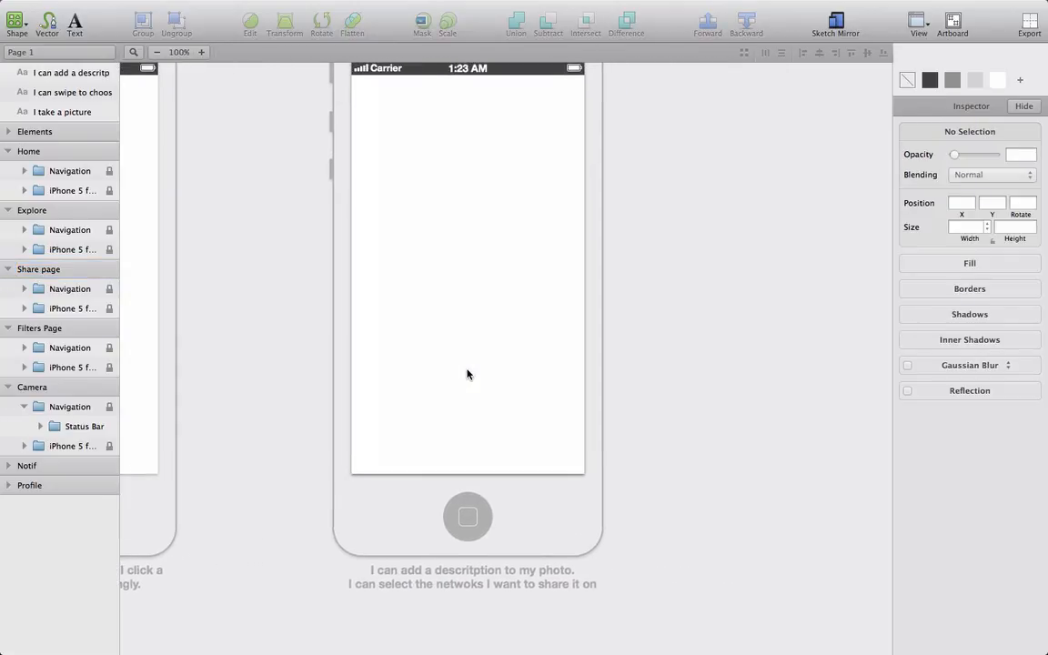
scroll(467, 374, right, 2)
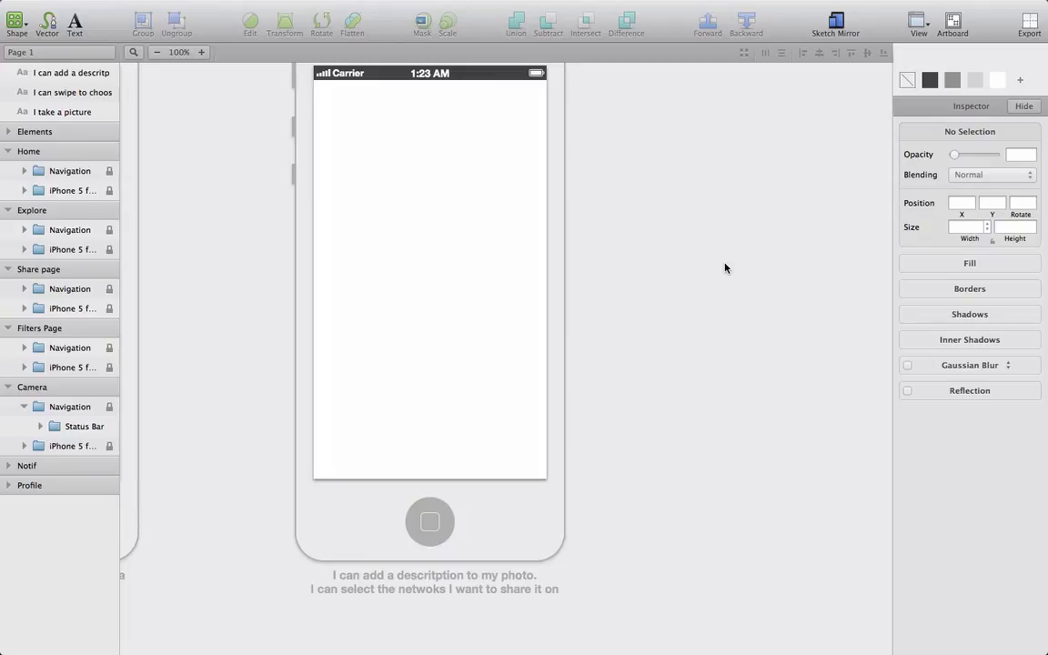
click(414, 579)
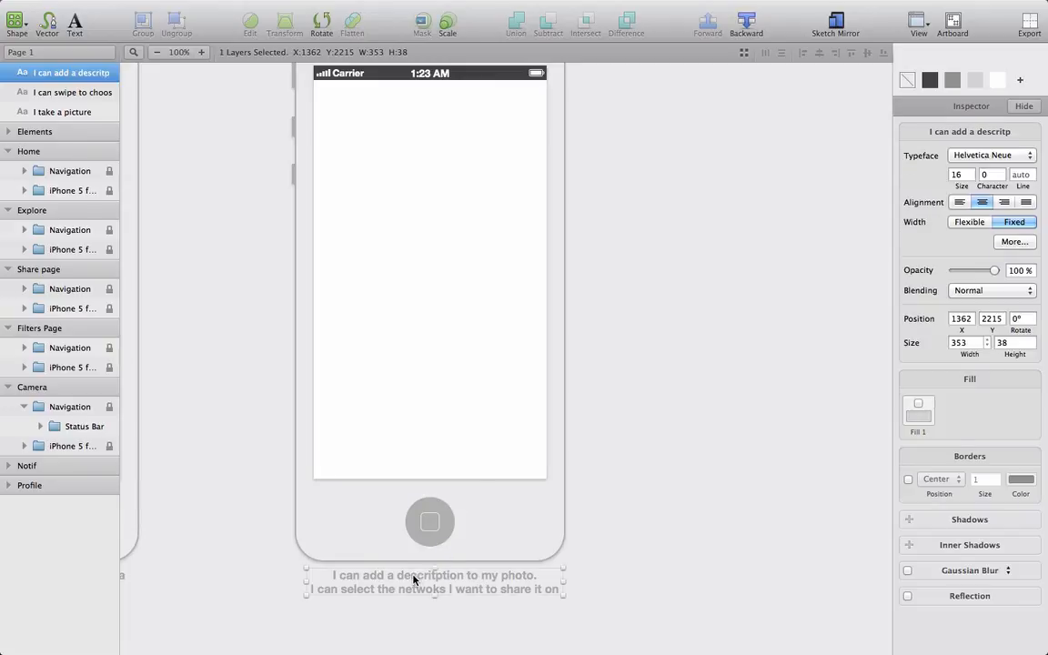
alt+drag(413, 579, 739, 268)
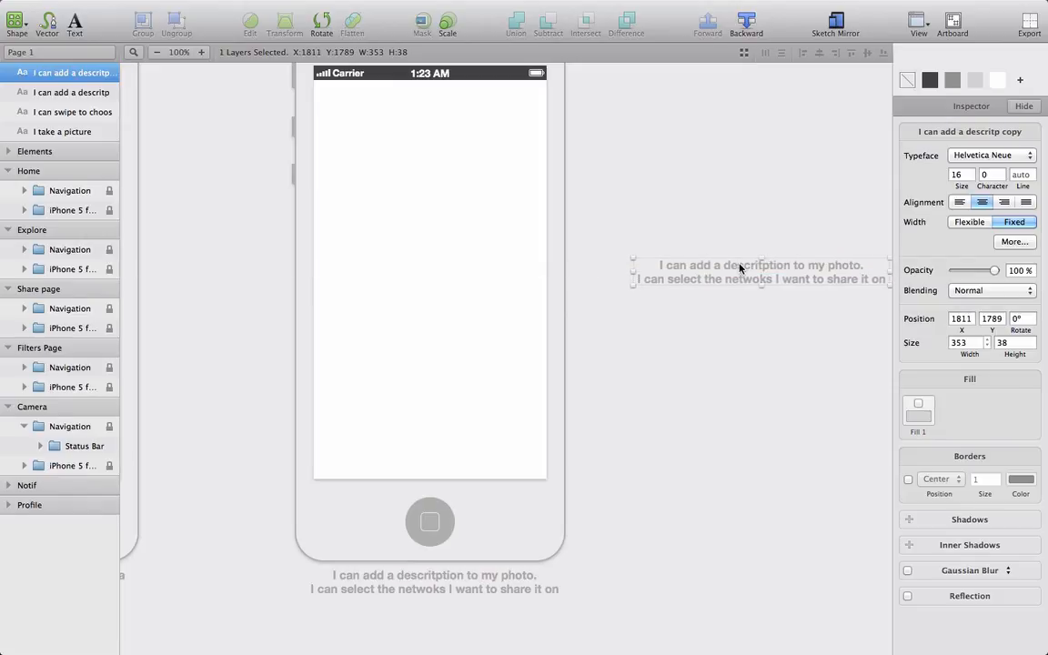
- Replace the duplicated caption's text with "My picture is shared on my followers' feed."
double_click(740, 268)
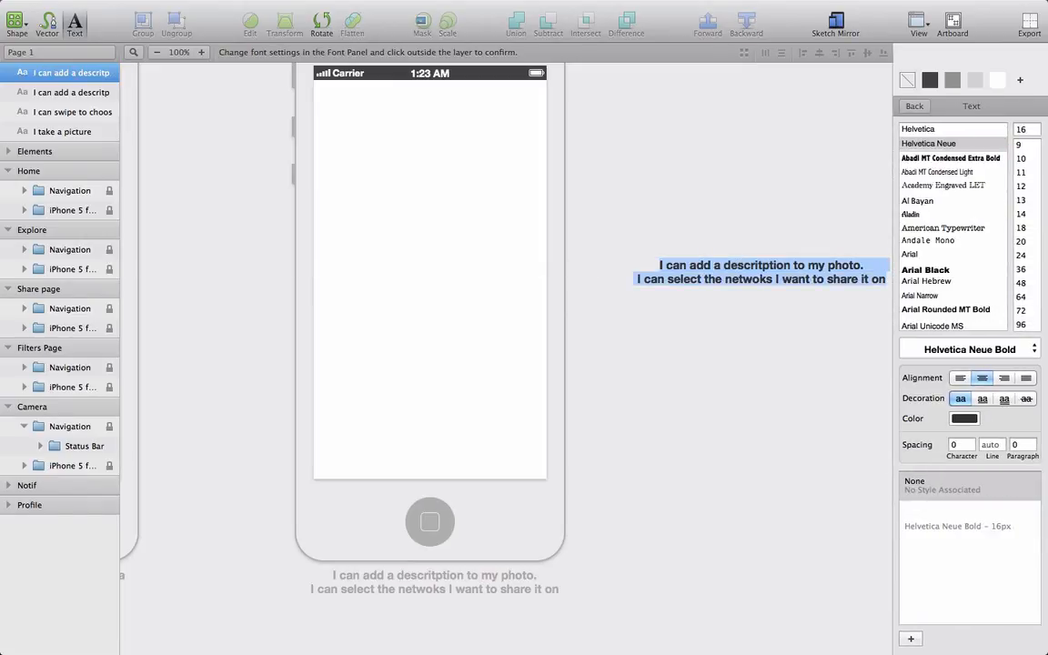
key(BackSpace)
text(My pictur)
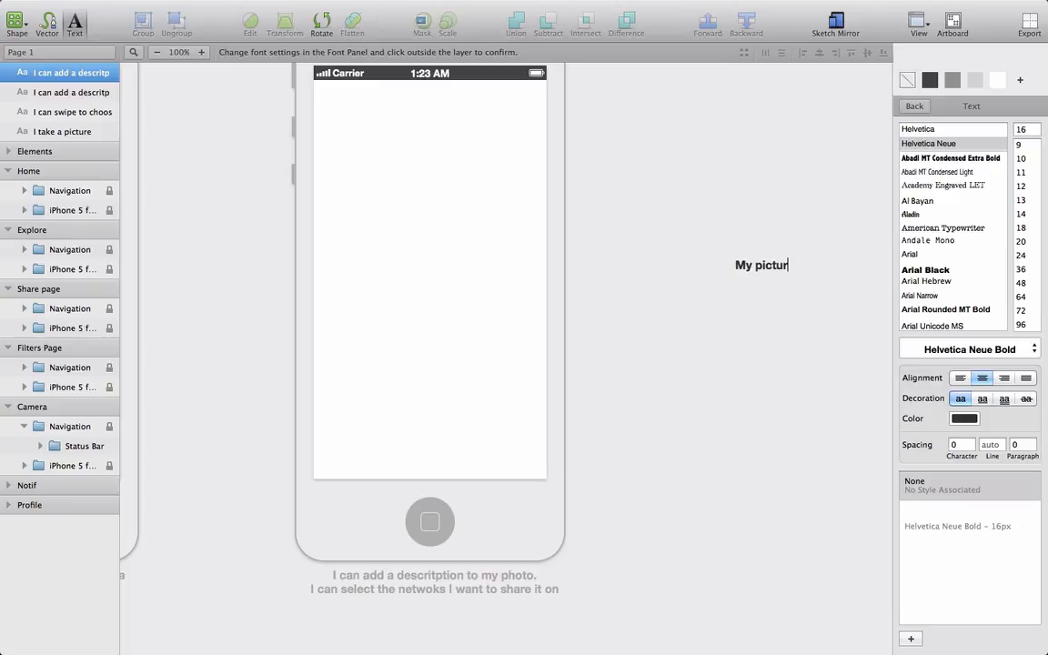
text(e is shared )
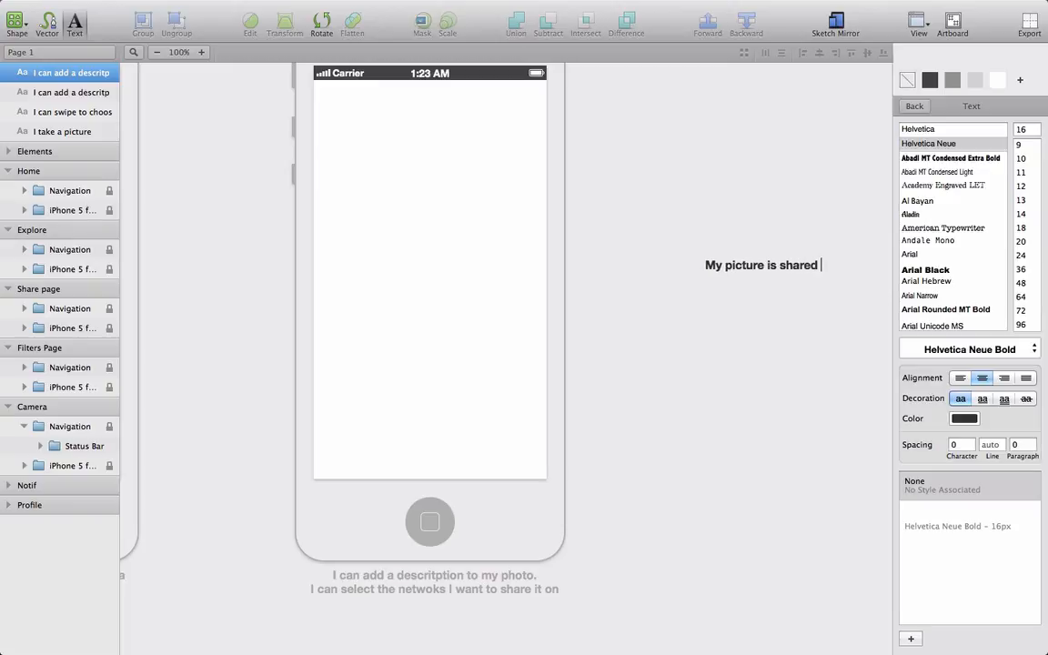
text(on my follow)
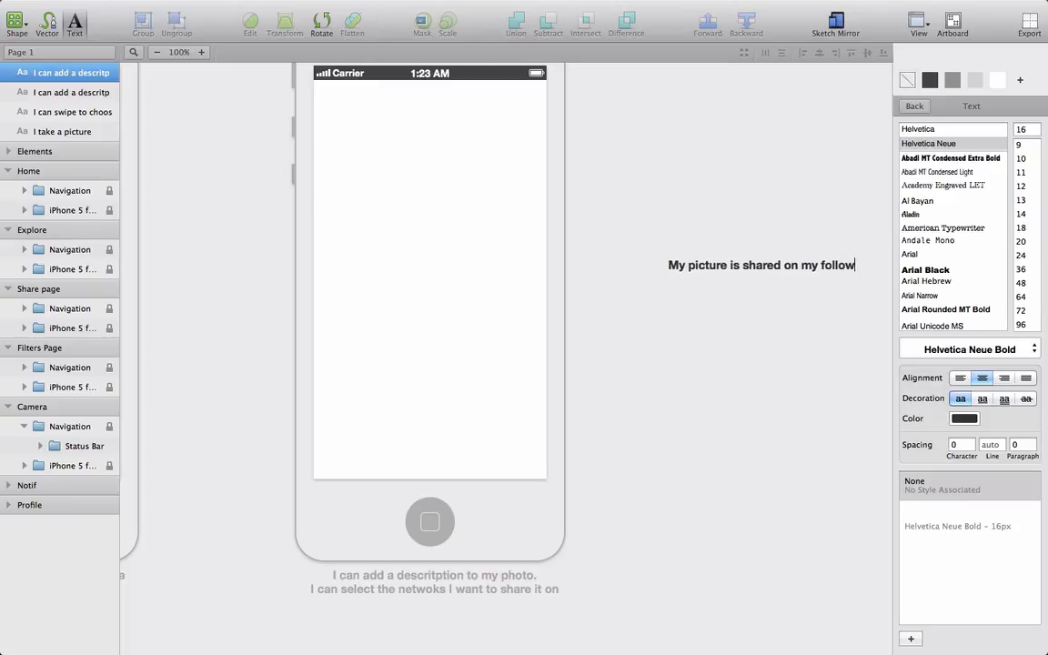
text(ers' fe)
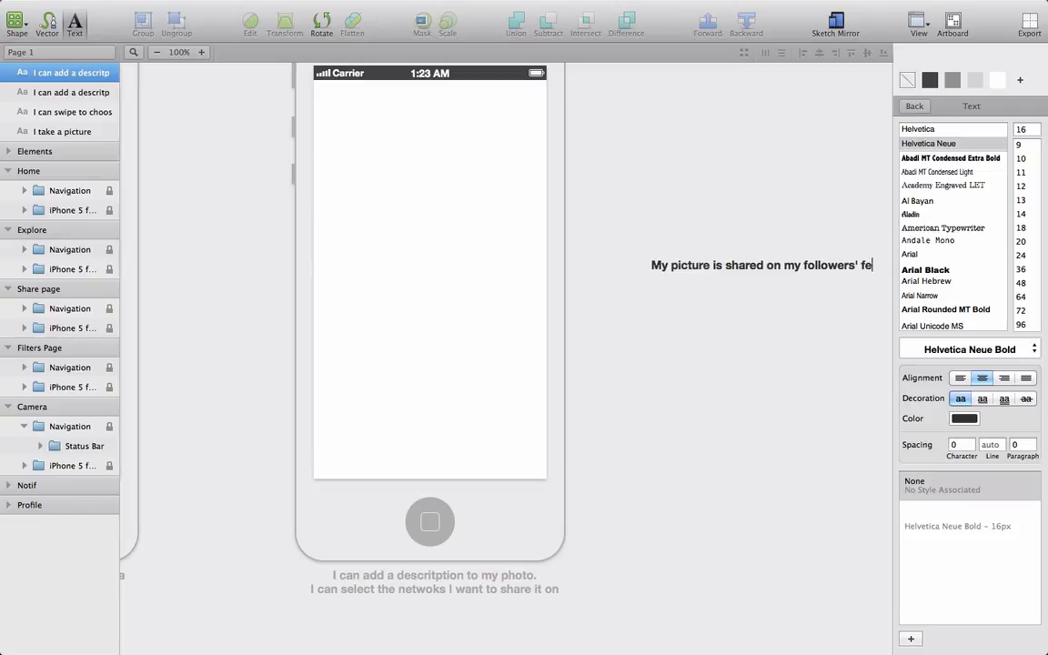
text(ed.)
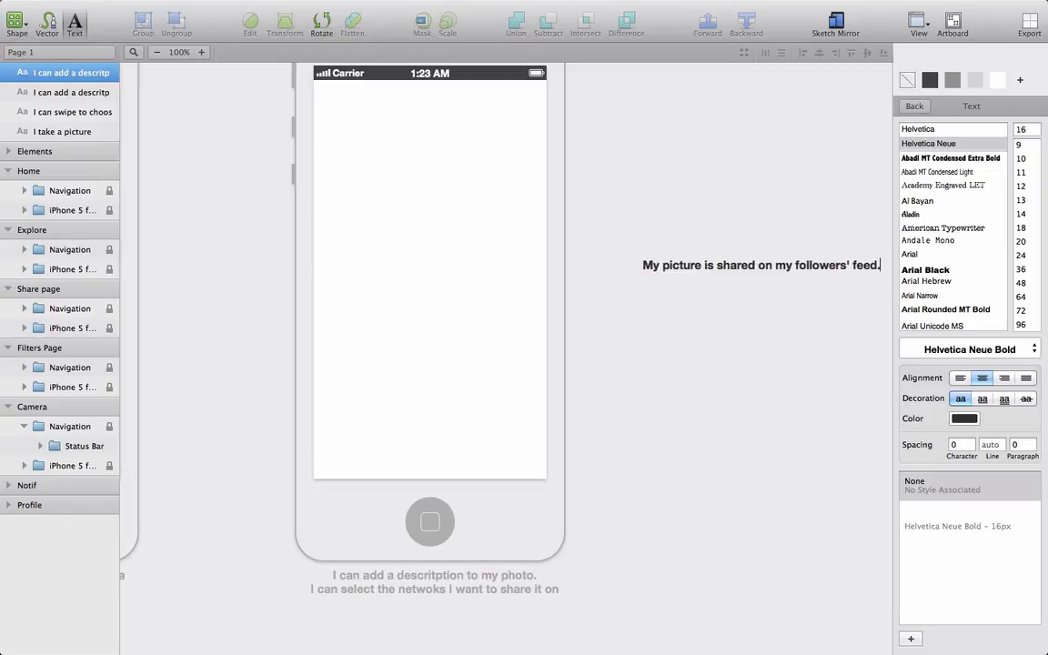
- Add a second sentence on a new line of the caption: "It is published to the explore section if I get enough likes"
text(It a)
key(BackSpace)
key(BackSpace)
text(is published to the )
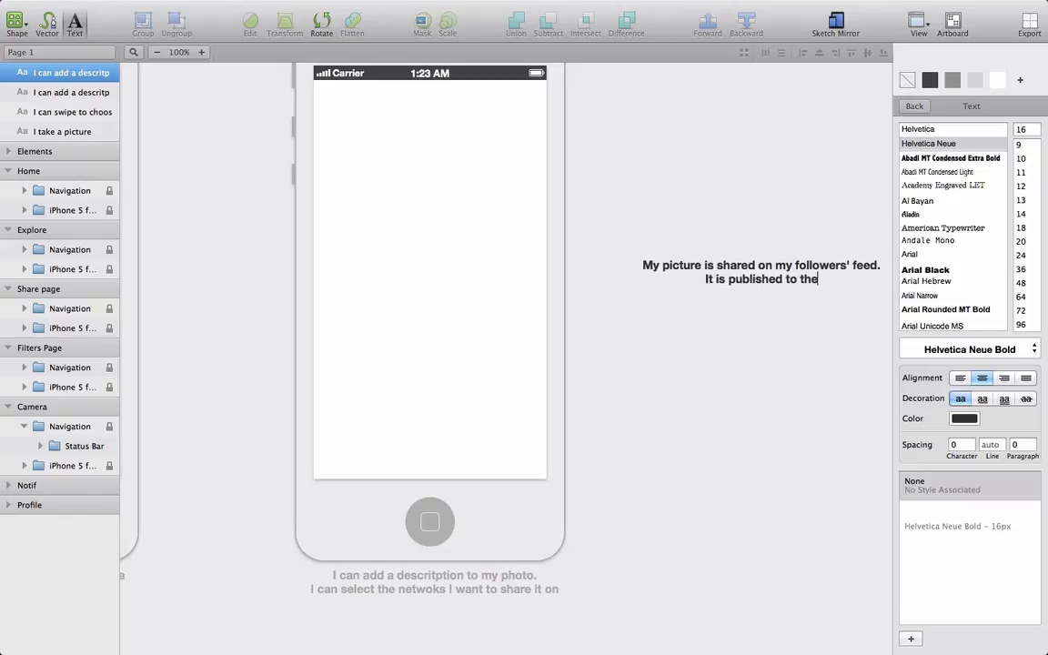
text(explore )
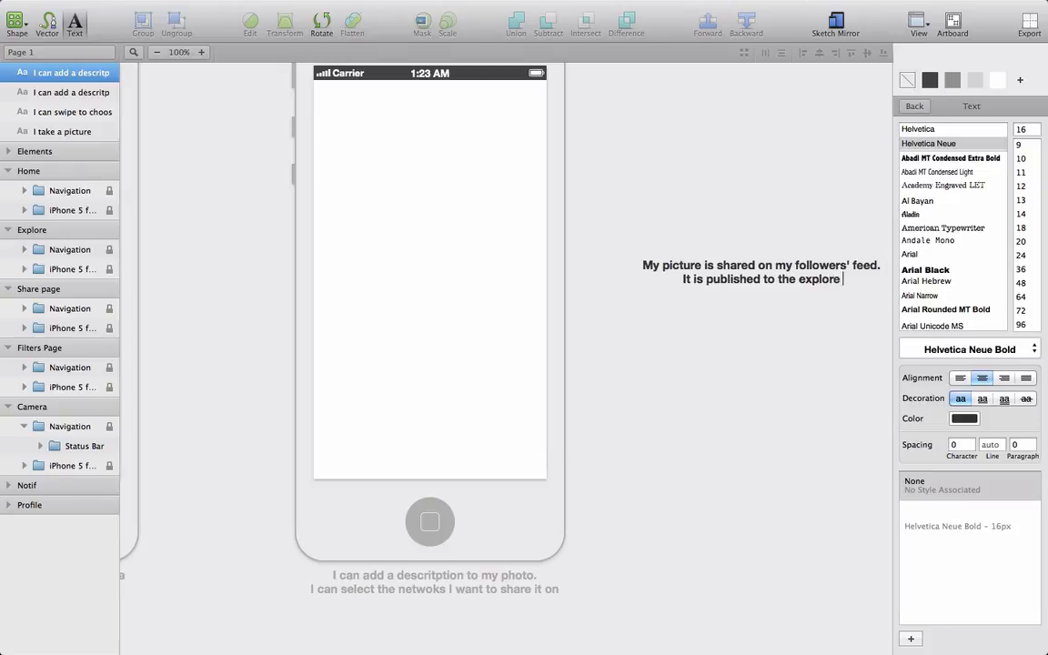
text(esect)
key(BackSpace)
key(BackSpace)
key(BackSpace)
key(BackSpace)
key(BackSpace)
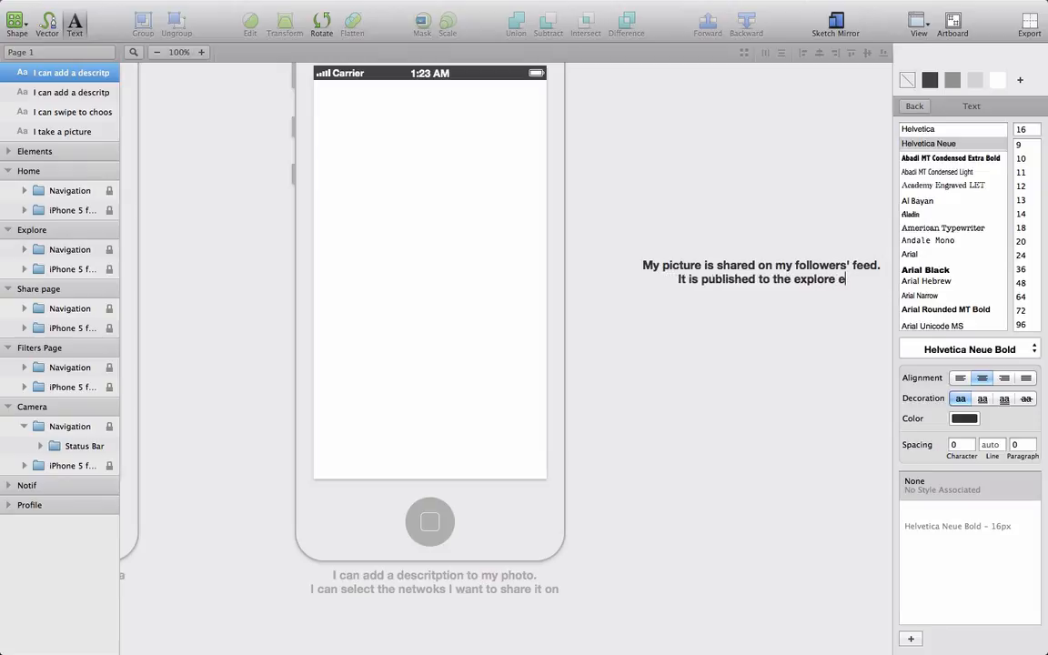
text(section i)
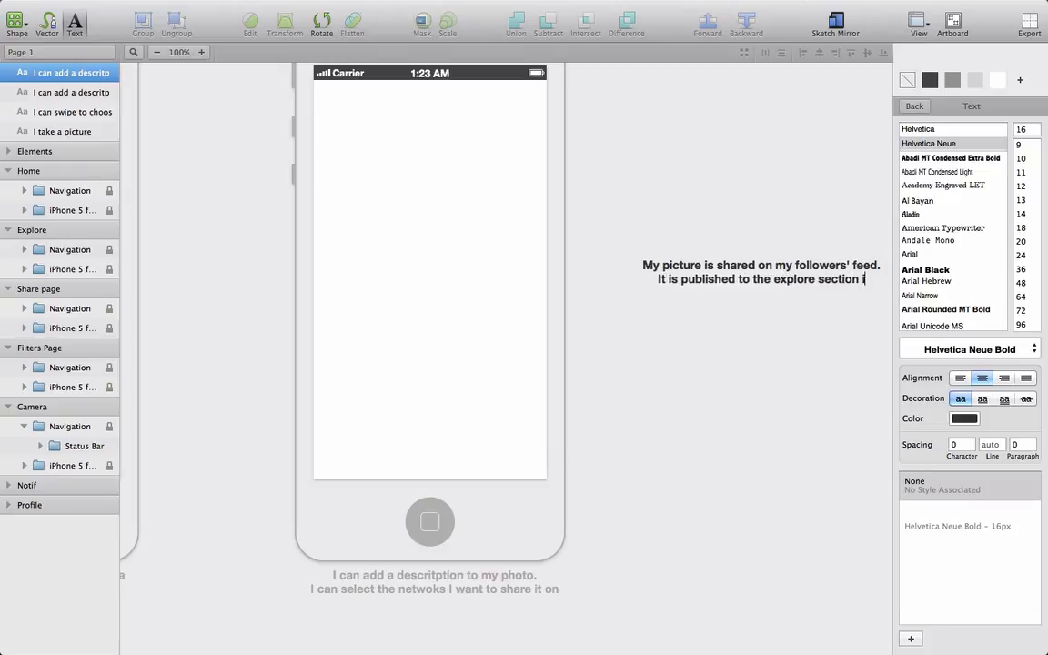
text(f I get enough)
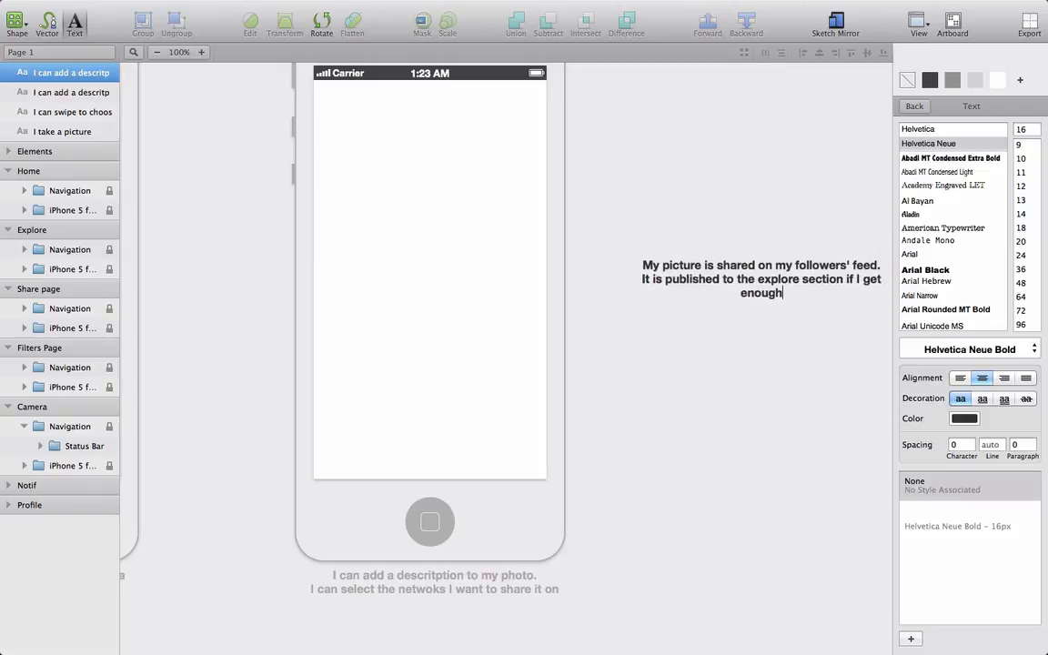
text( likes)
click(769, 340)
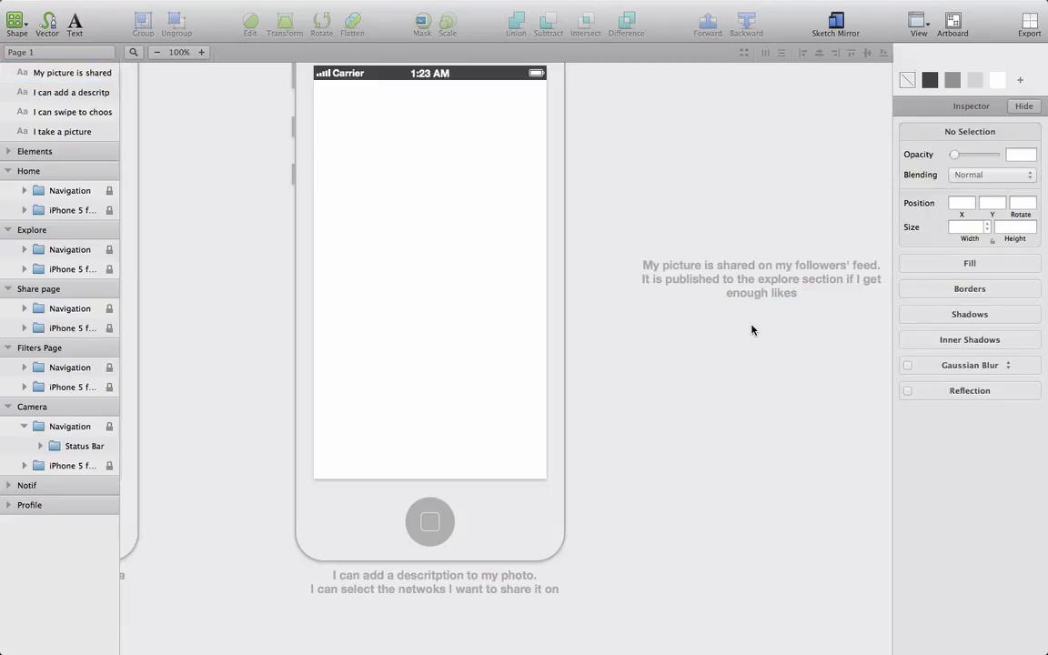
- Copy the right-pointing arrow from the Mockup Comments group on the Elements artboard
scroll(752, 329, left, 10)
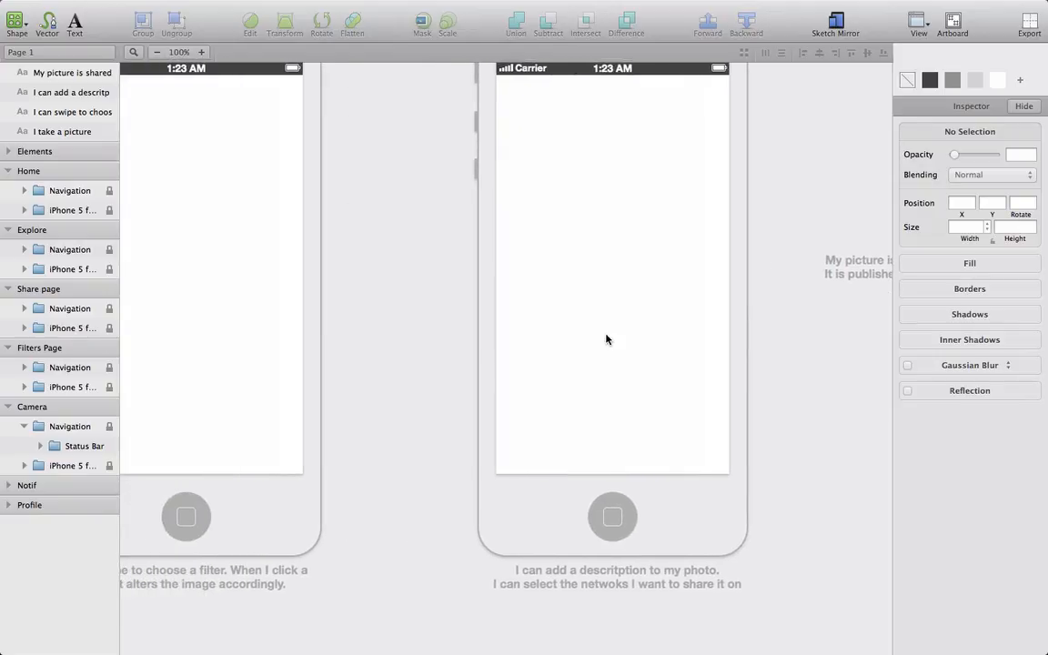
scroll(543, 354, left, 20)
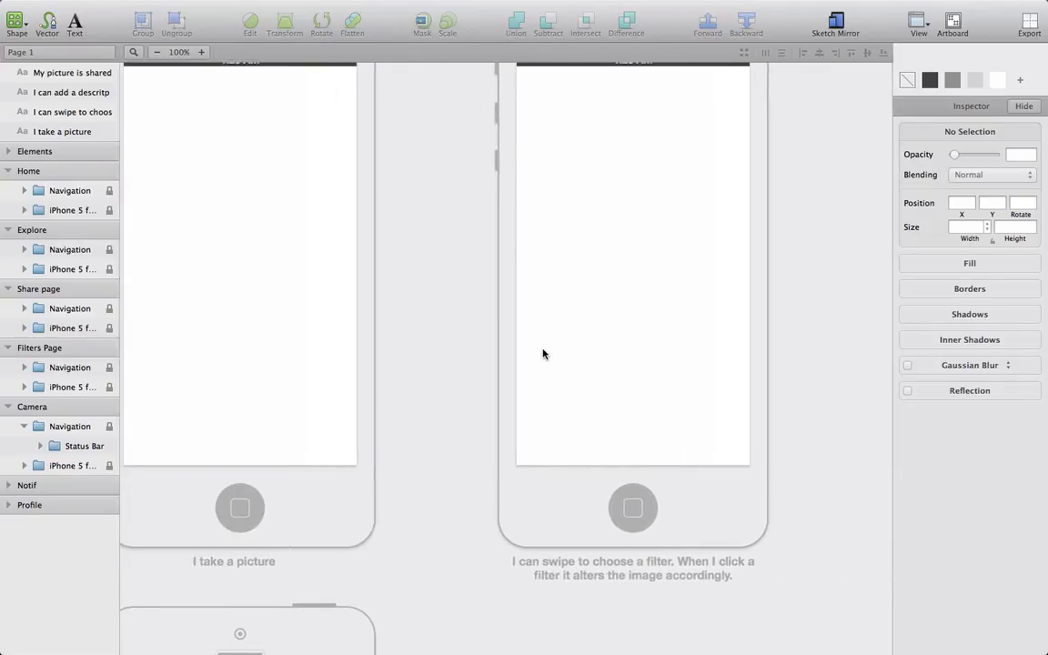
scroll(543, 353, left, 9)
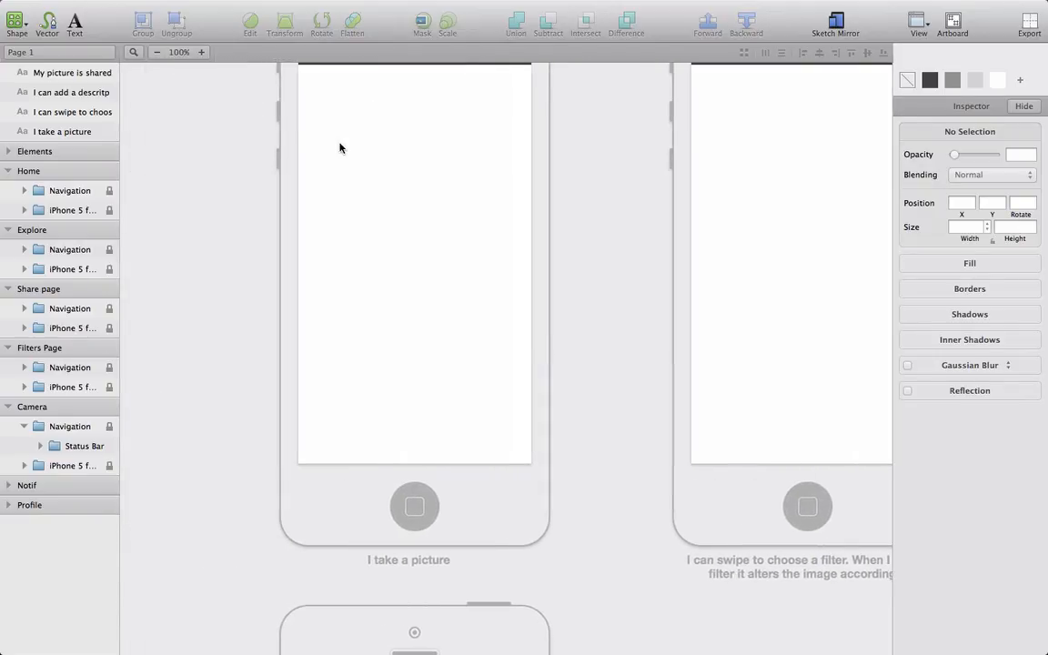
click(157, 52)
scroll(222, 168, left, 5)
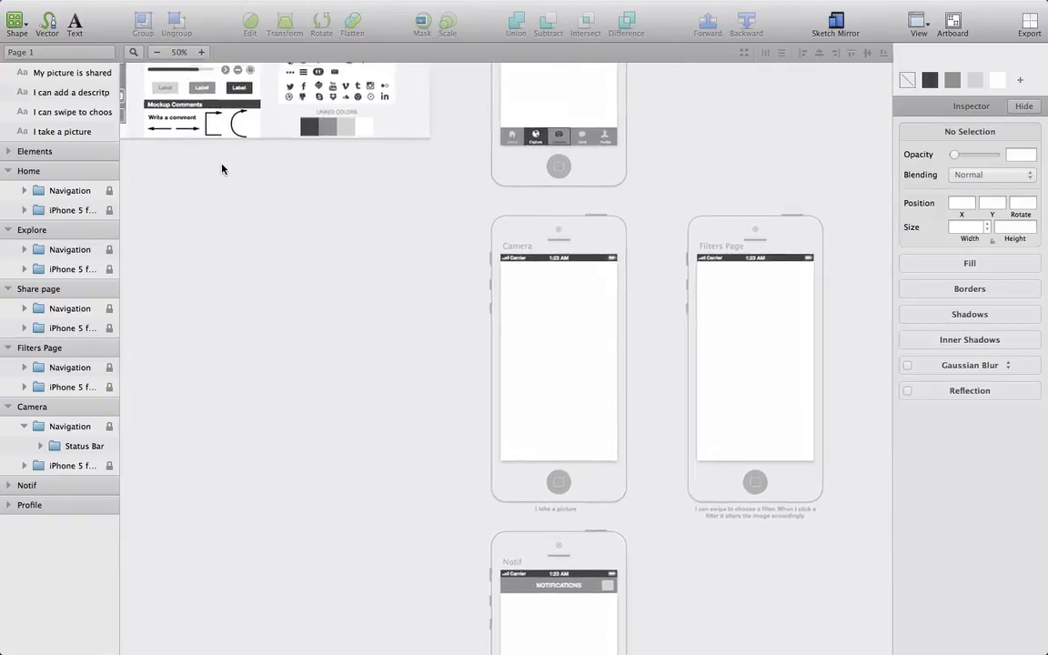
scroll(222, 168, left, 4)
scroll(222, 168, up, 4)
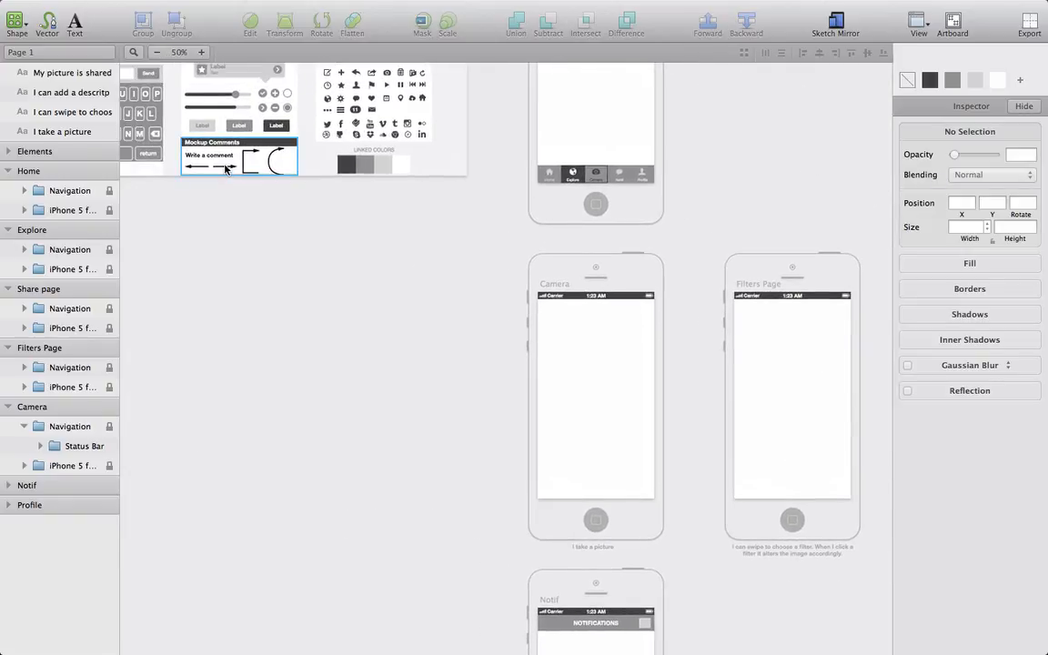
click(226, 169)
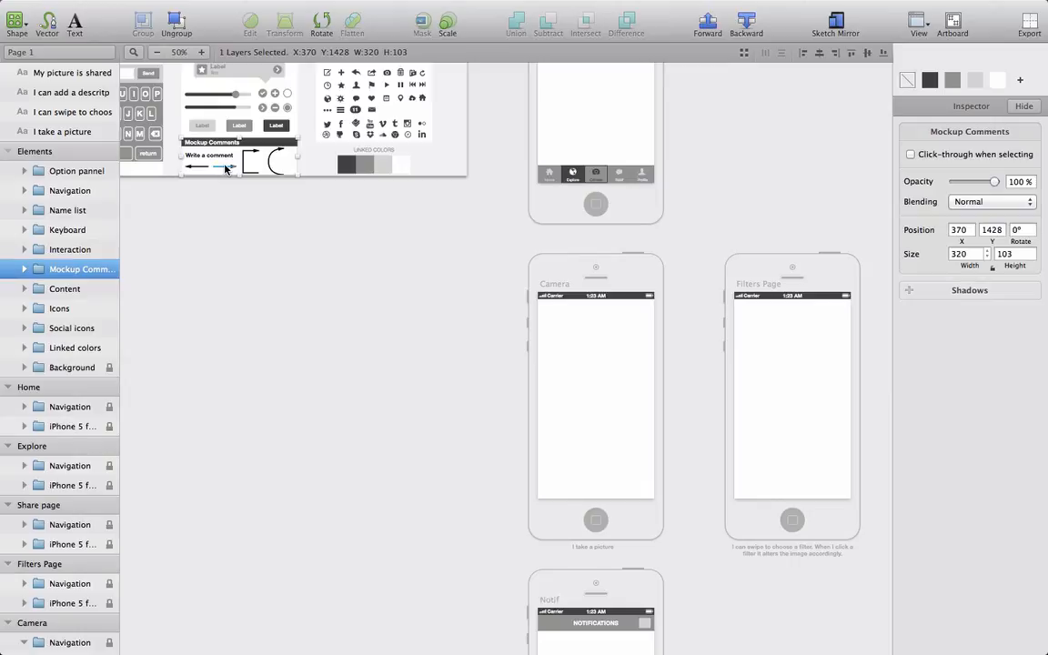
double_click(225, 169)
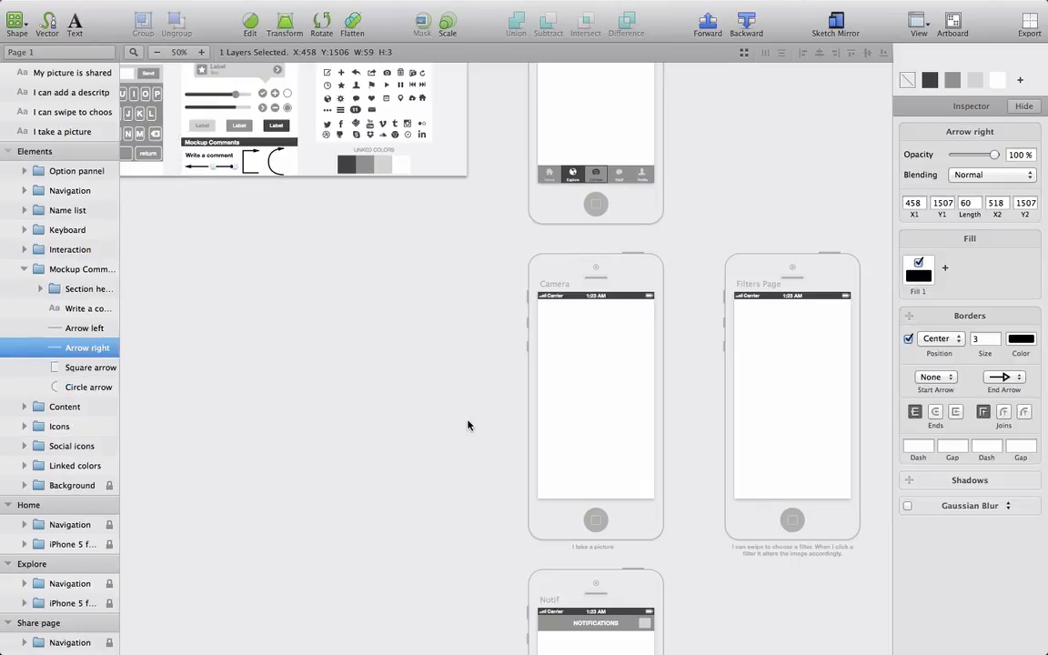
- Paste the arrow into the Camera artboard and move it into the gap between the Camera and Filters Page phones
scroll(28, 528, down, 5)
scroll(28, 528, down, 2)
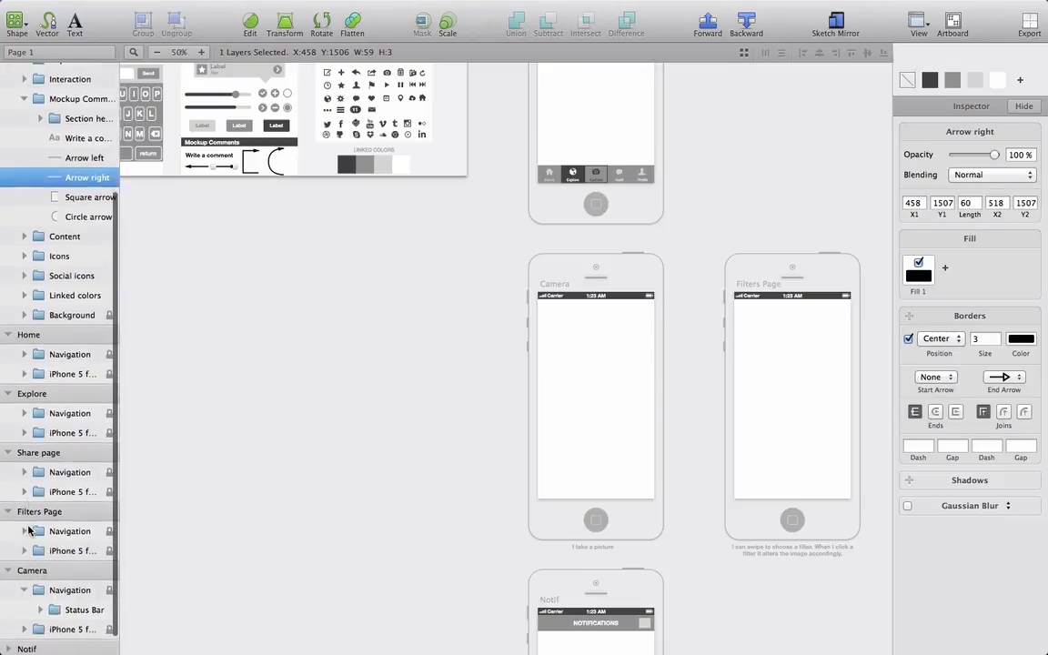
click(43, 547)
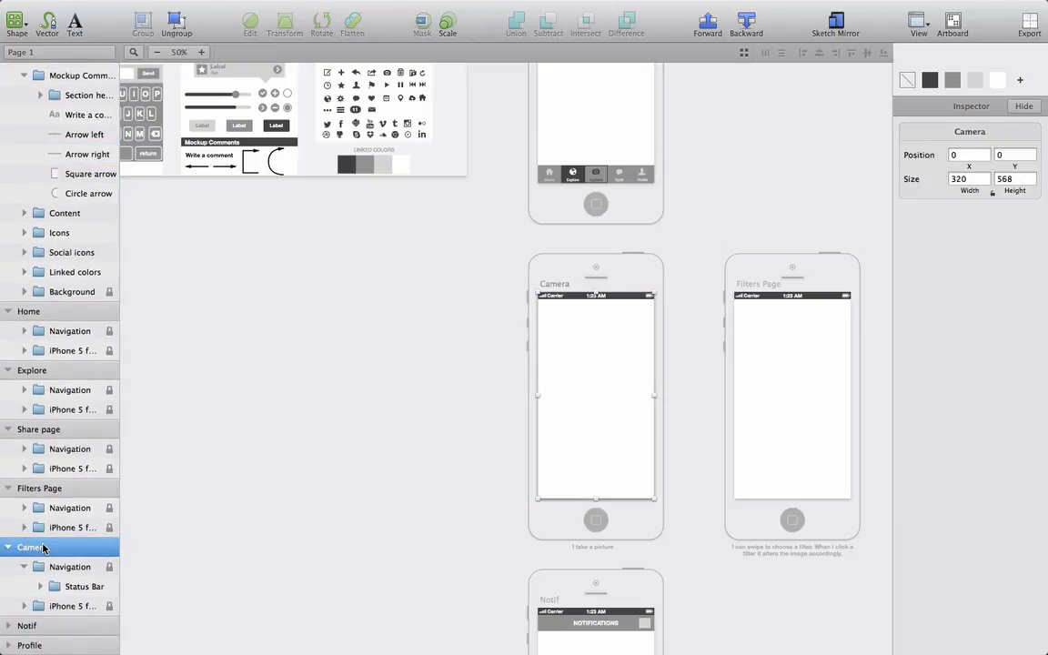
key(super+v)
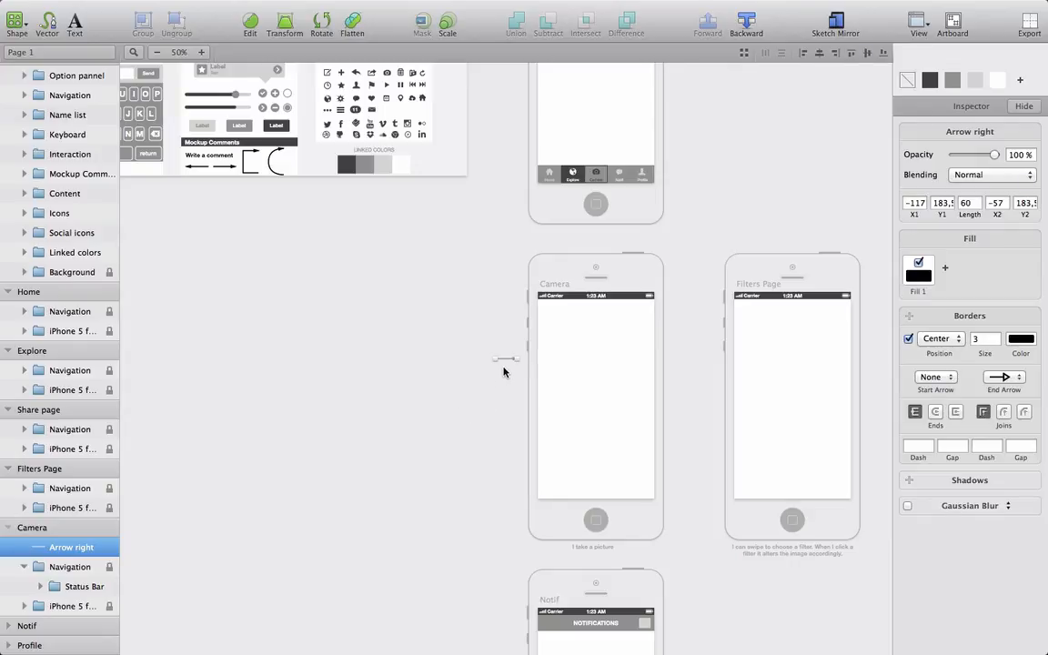
drag(505, 360, 695, 402)
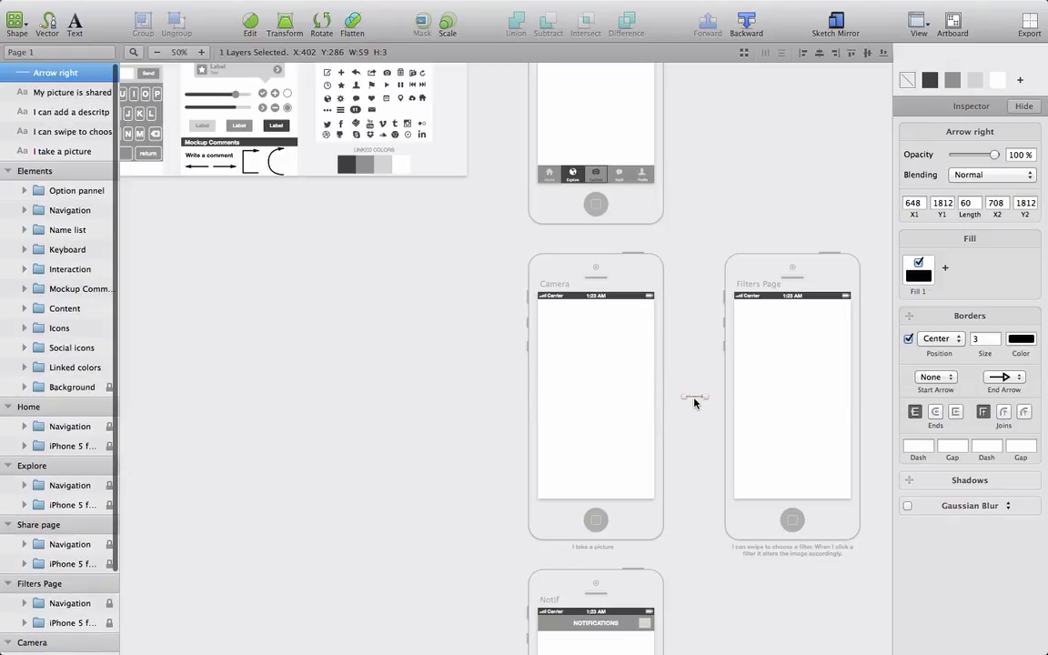
- Duplicate the arrow and place the copy between the Filters Page and Share page phones
scroll(536, 426, right, 5)
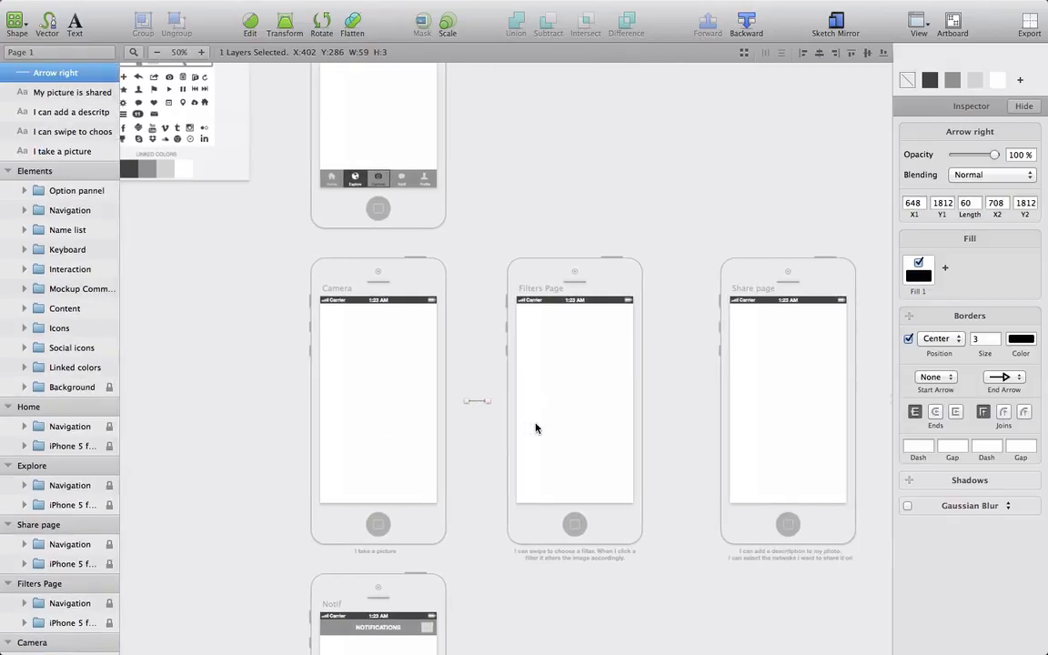
scroll(535, 428, right, 1)
key(super+d)
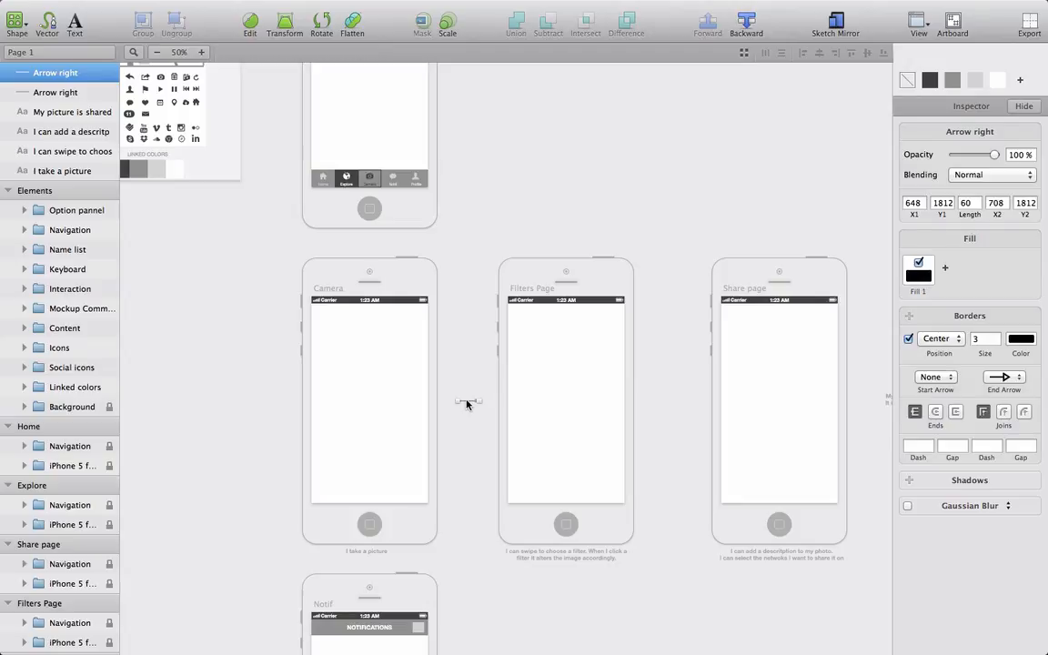
drag(467, 405, 671, 405)
- Duplicate the second arrow and place the copy between the Share page phone and the "My picture is shared" caption
scroll(674, 443, right, 5)
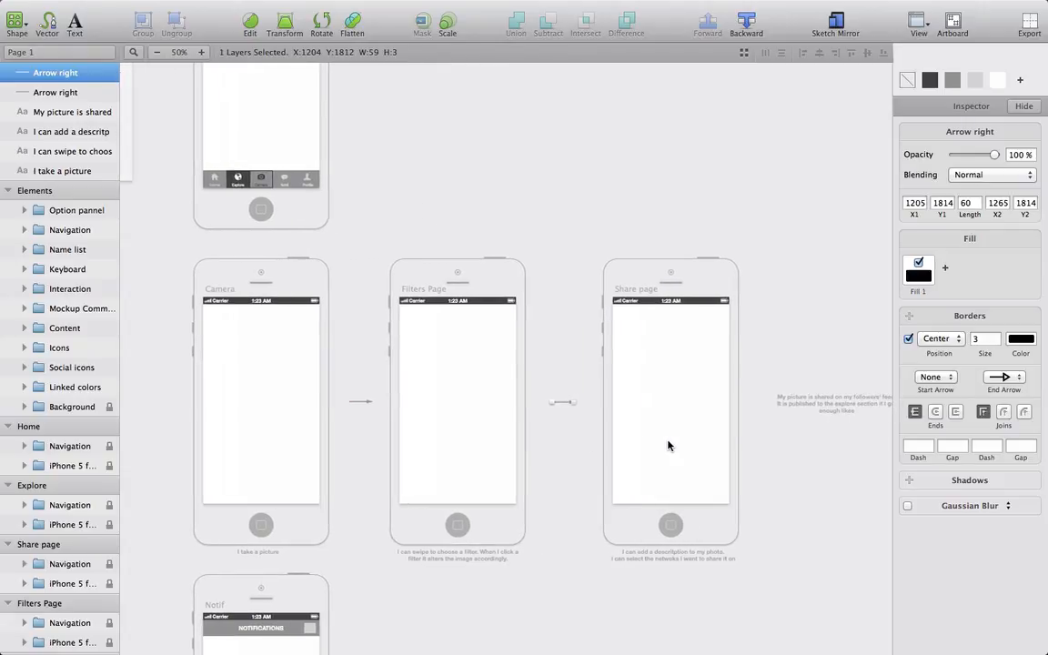
key(super+d)
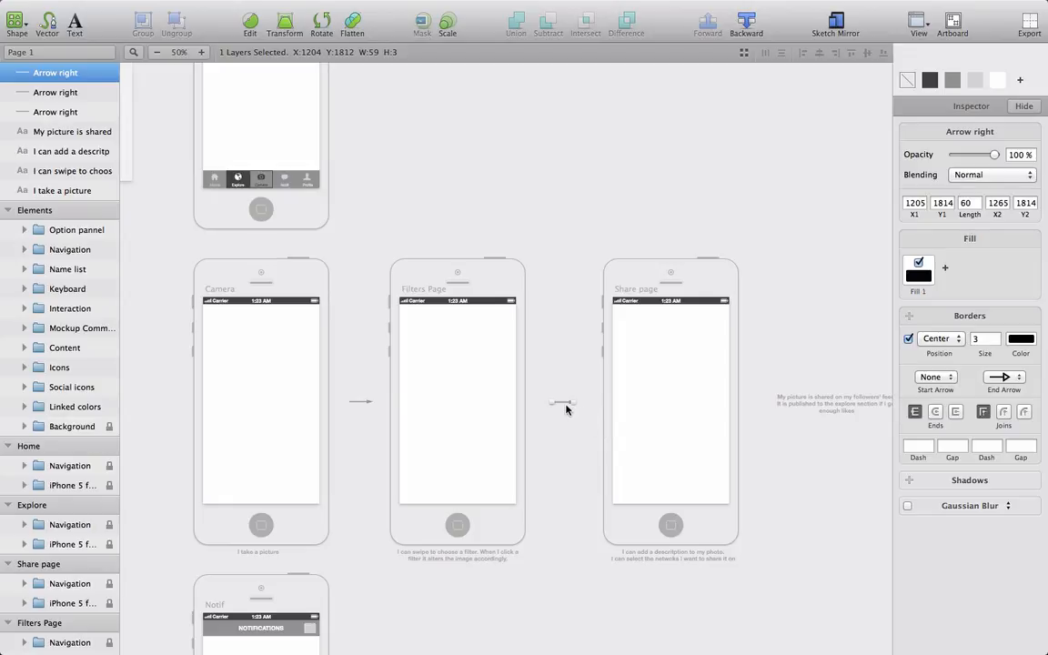
drag(564, 405, 758, 402)
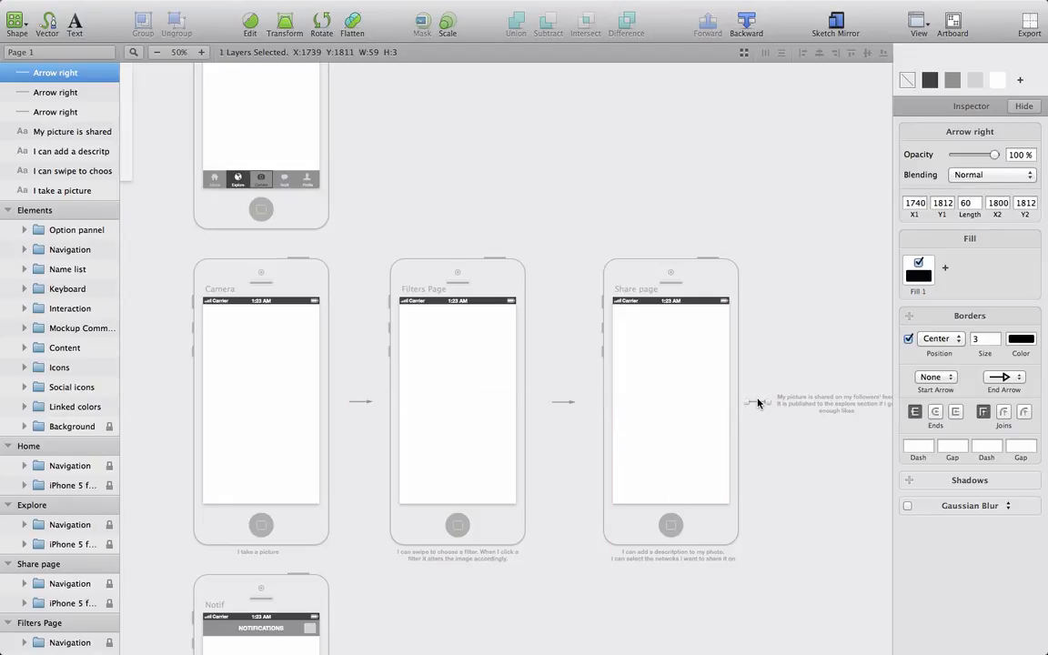
click(774, 468)
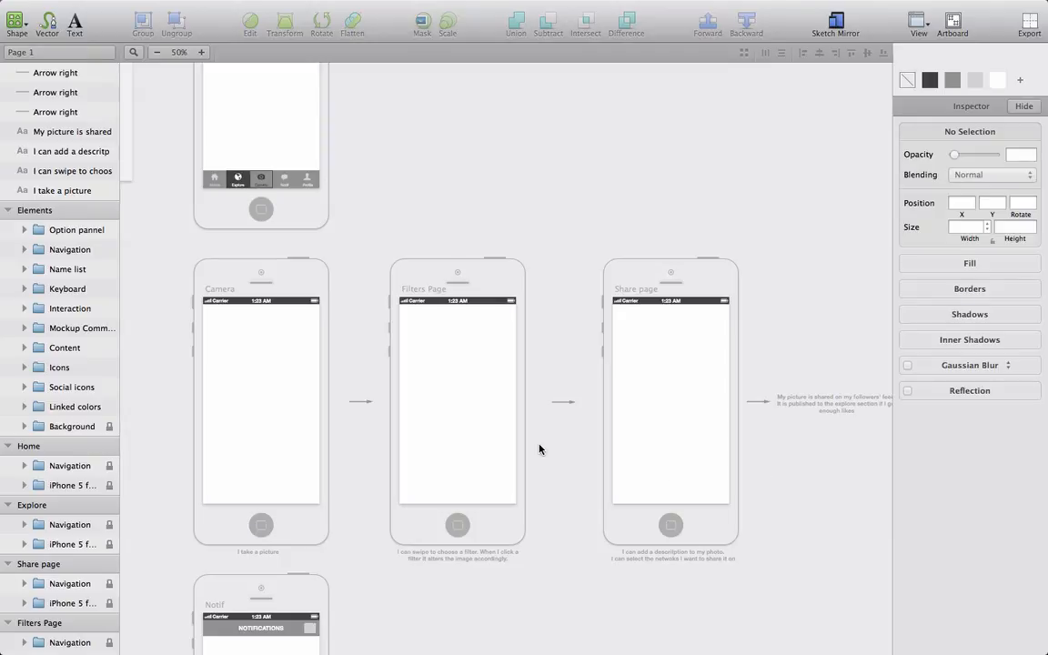
click(360, 402)
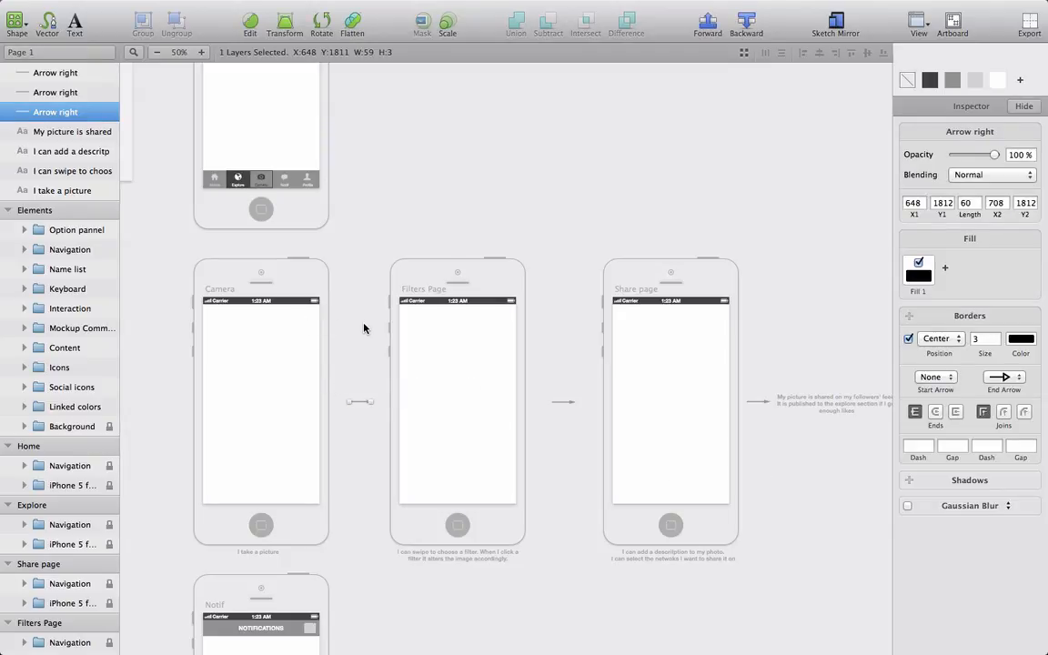
key(super+d)
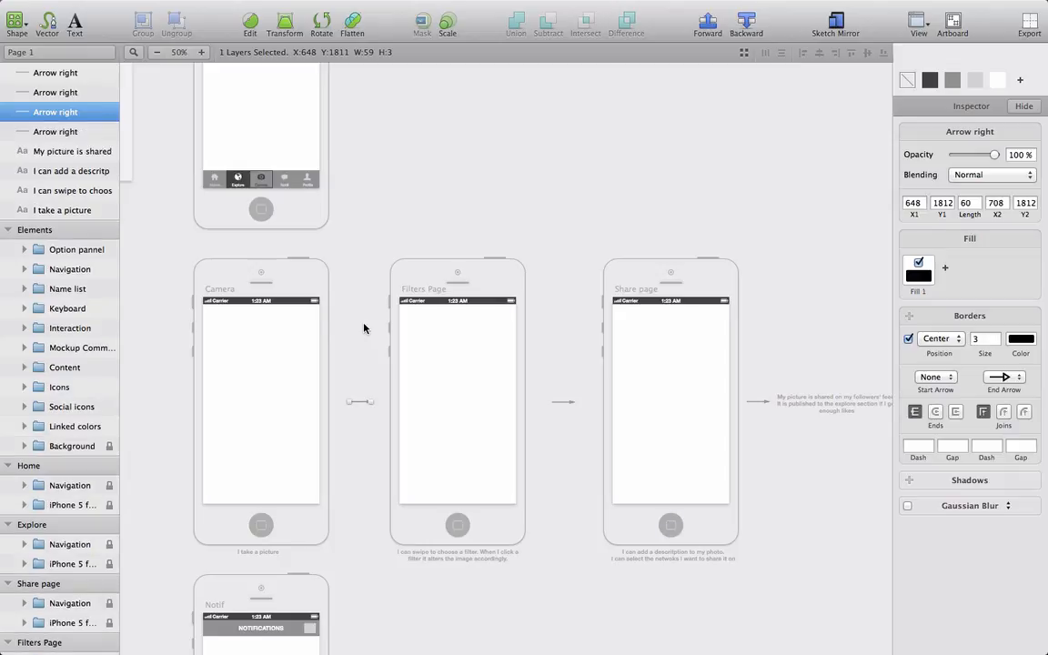
click(57, 115)
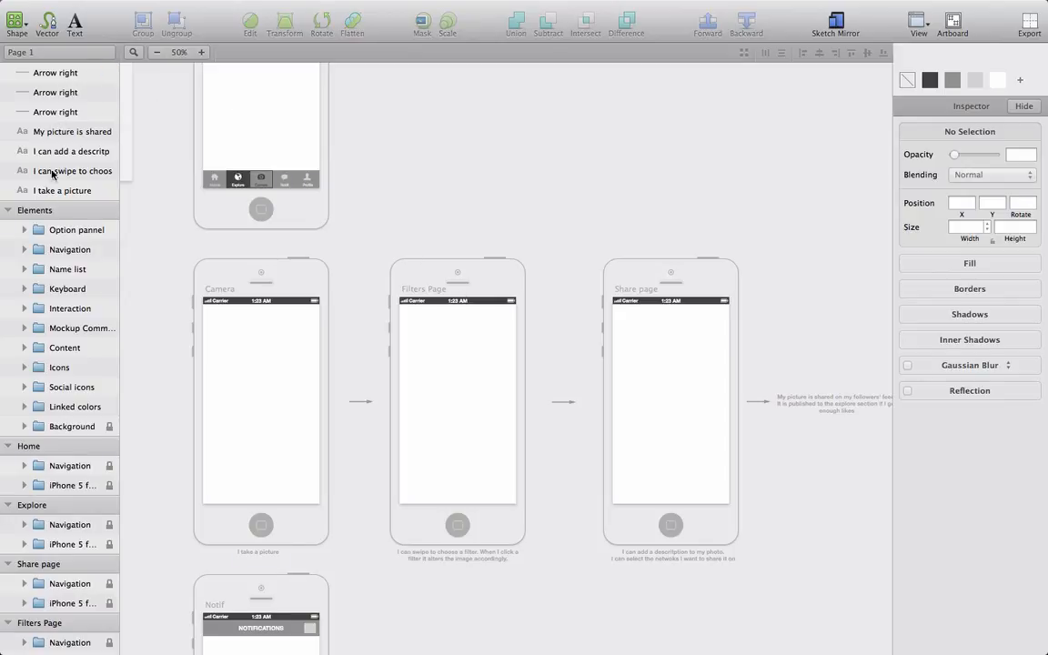
- Select the arrow between the Share page phone and the "My picture is shared" caption
click(53, 72)
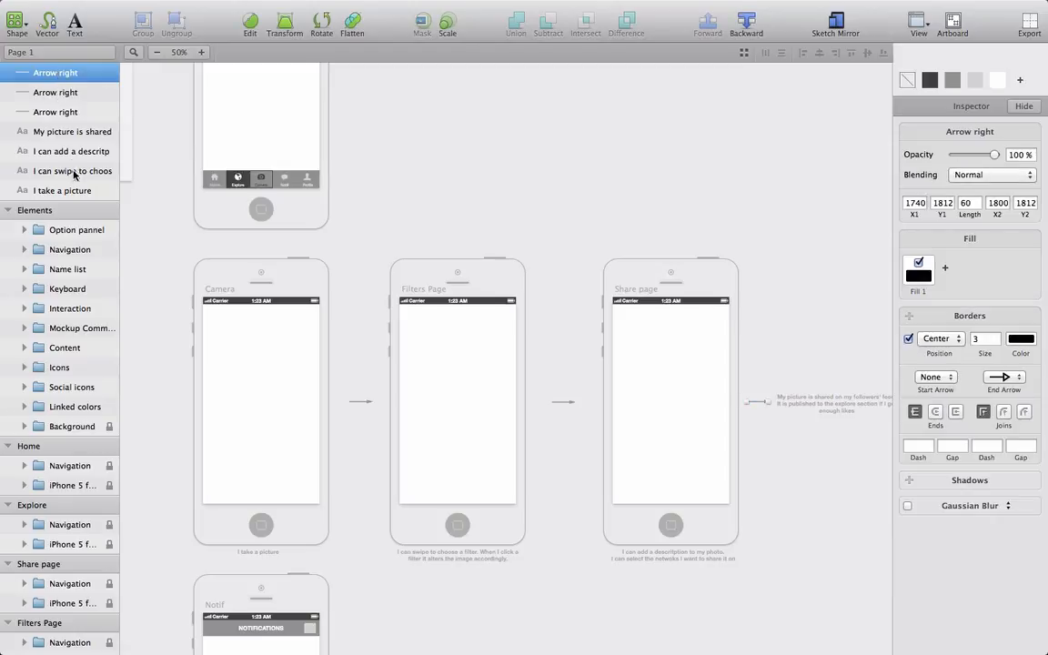
- Group the three arrows with the four text annotations and rename the group Comments
shift+click(74, 190)
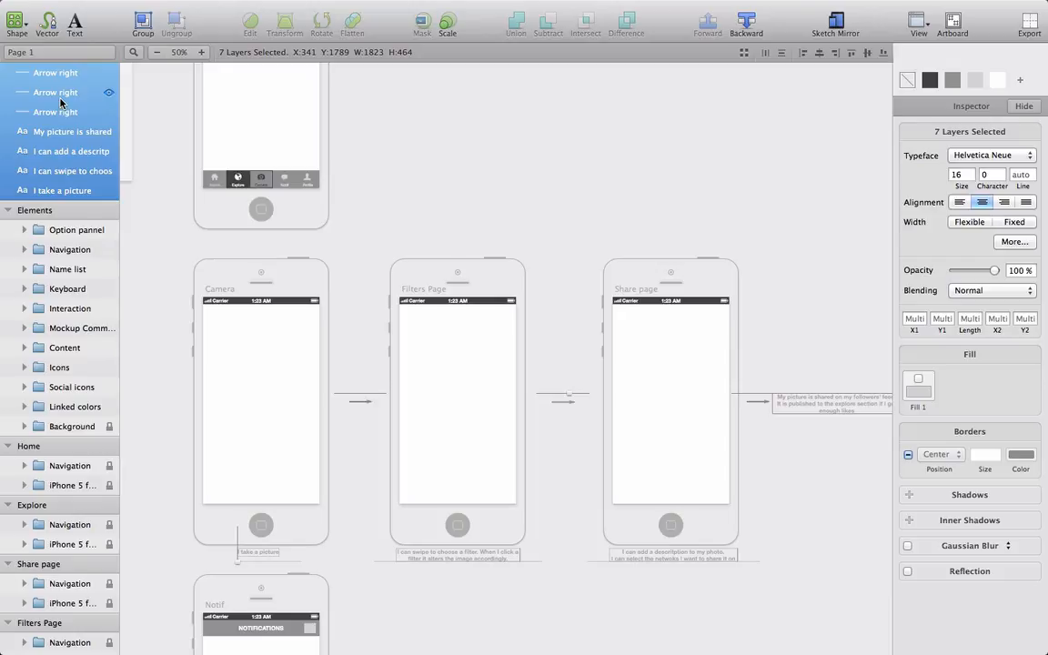
key(super+g)
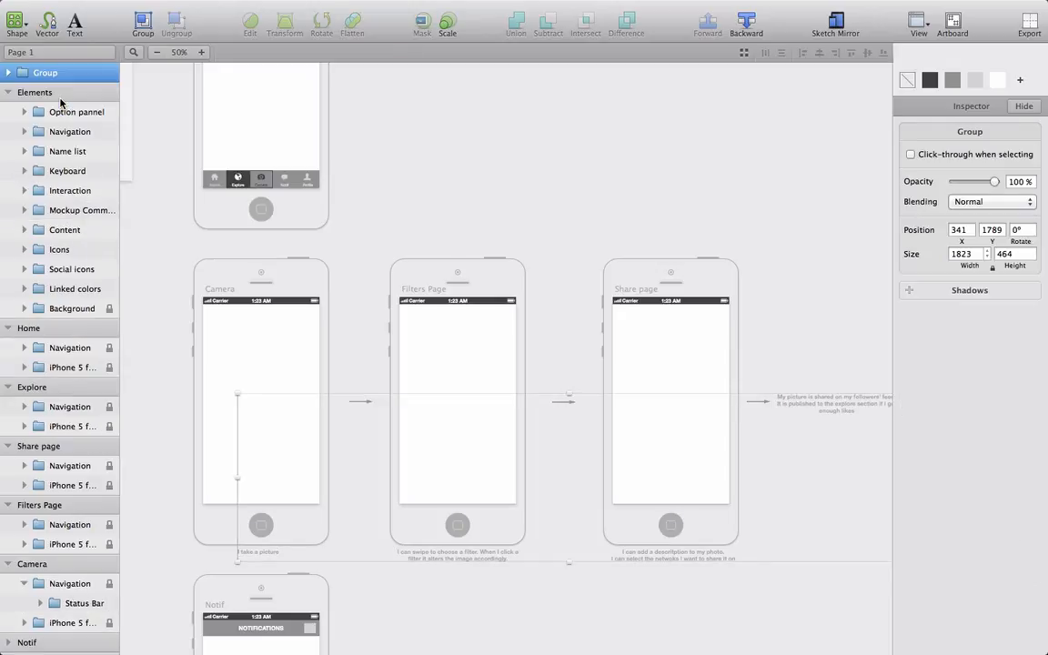
double_click(43, 73)
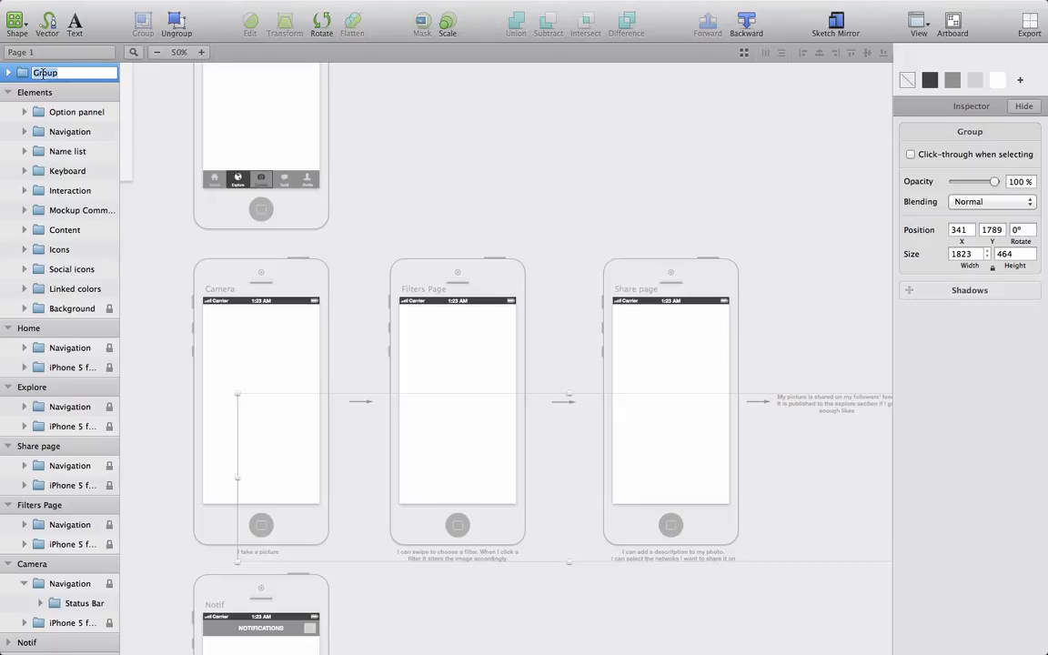
text(Comments)
key(Return)
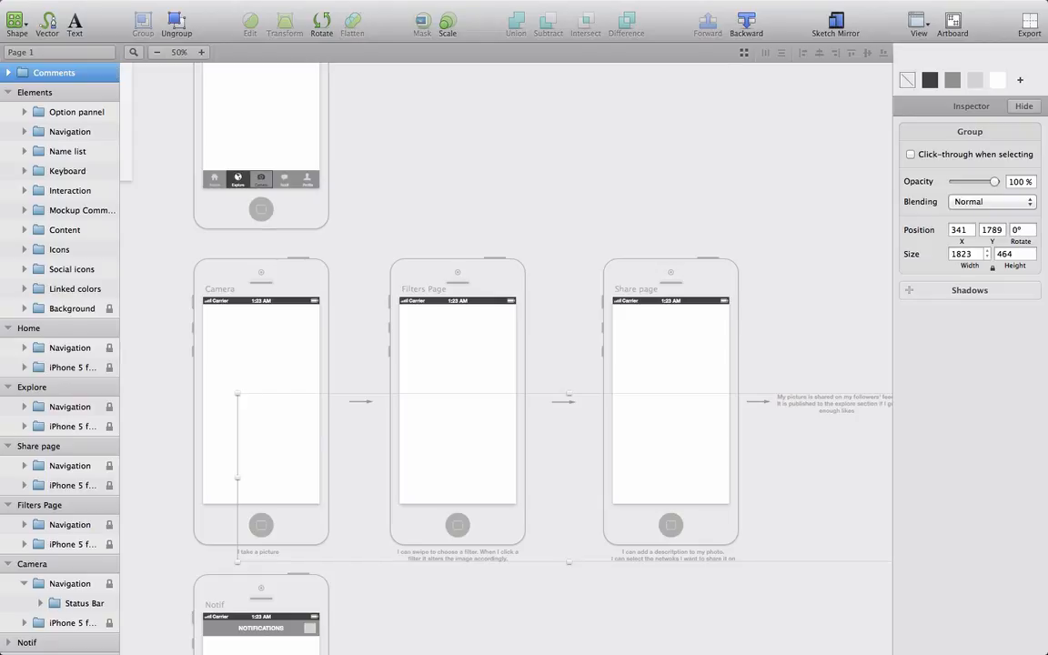
- Lock the Comments group and clear the selection
right_click(72, 76)
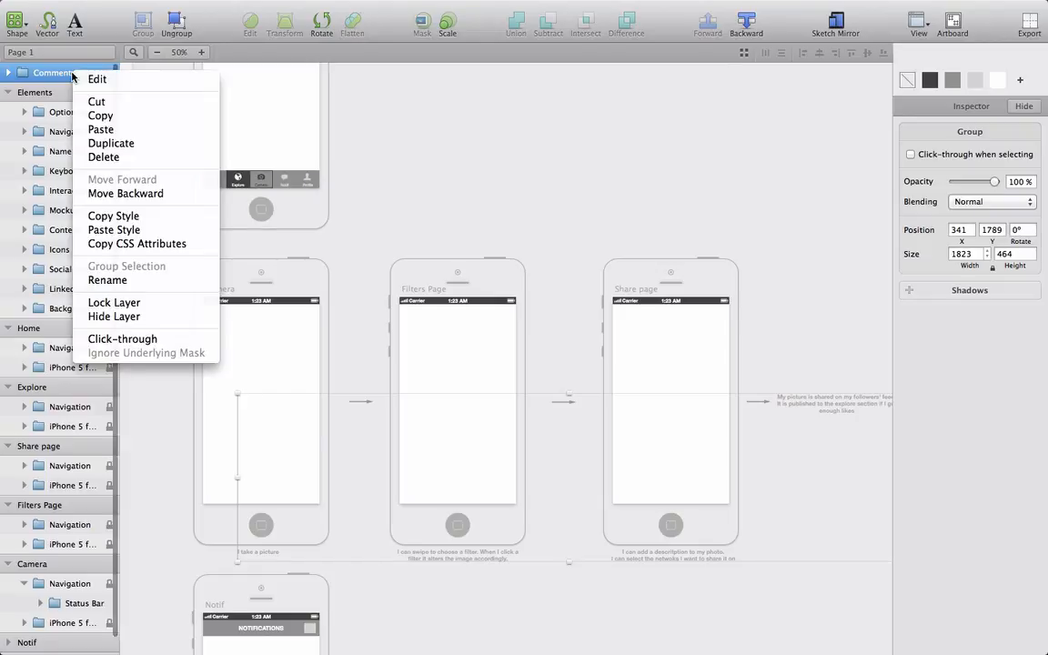
click(117, 302)
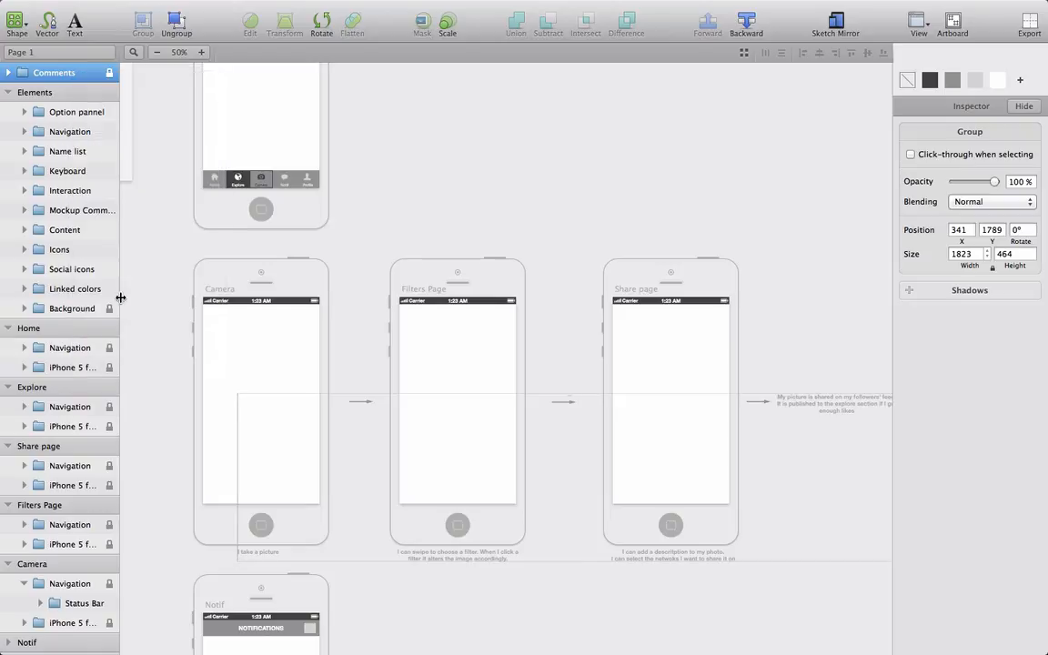
click(566, 132)
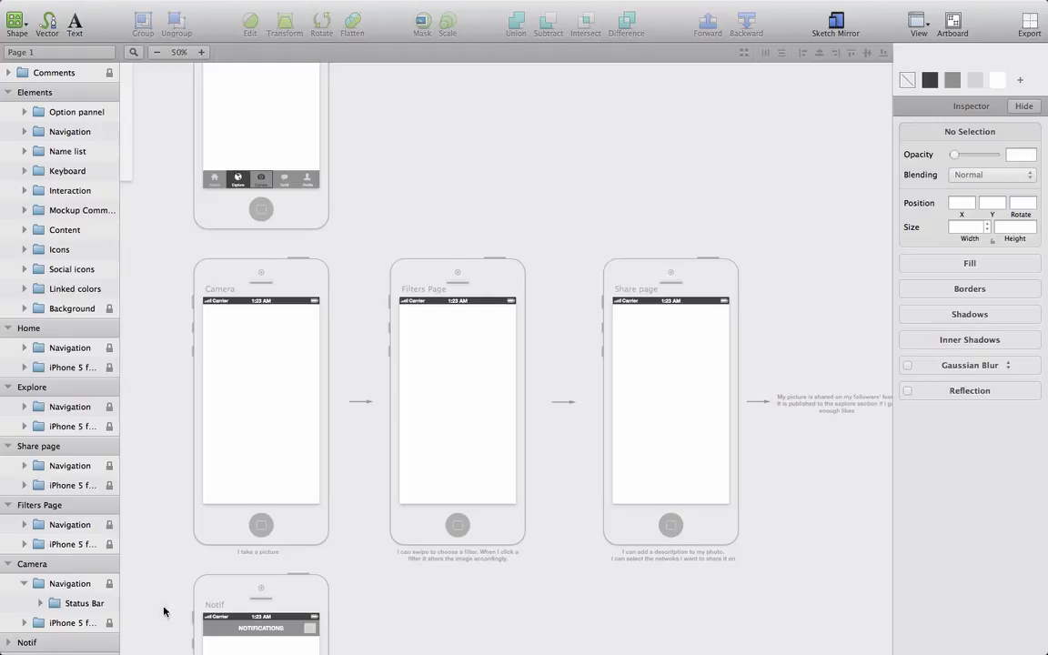
- Copy the Image placeholder from the Content elements and paste it into the Camera artboard
scroll(281, 332, left, 4)
scroll(280, 333, left, 10)
scroll(280, 333, up, 7)
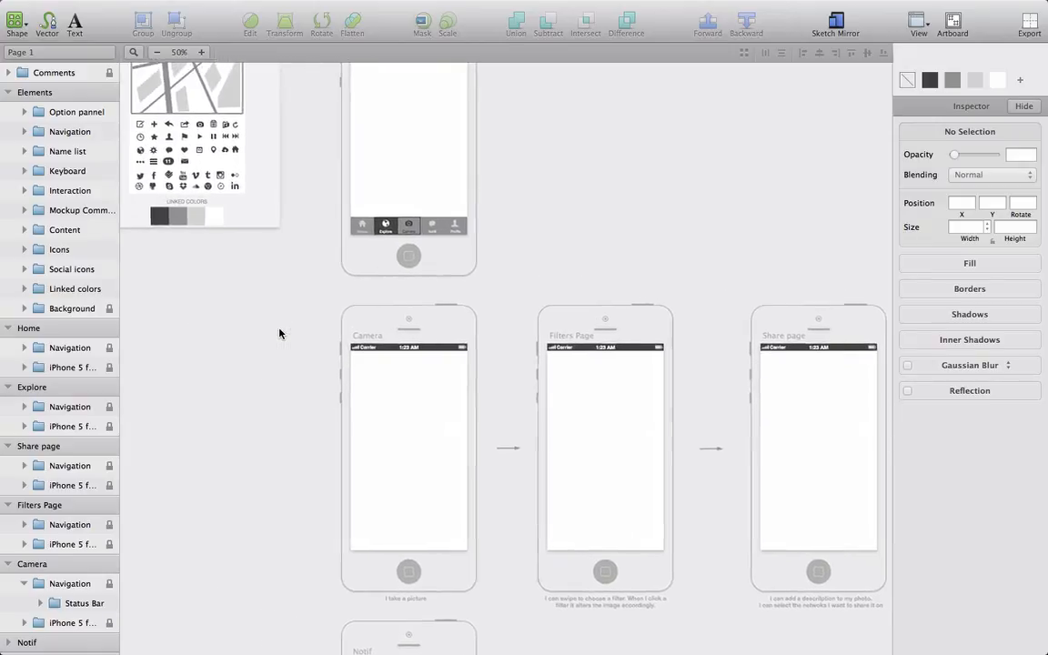
scroll(279, 333, up, 15)
scroll(279, 333, left, 4)
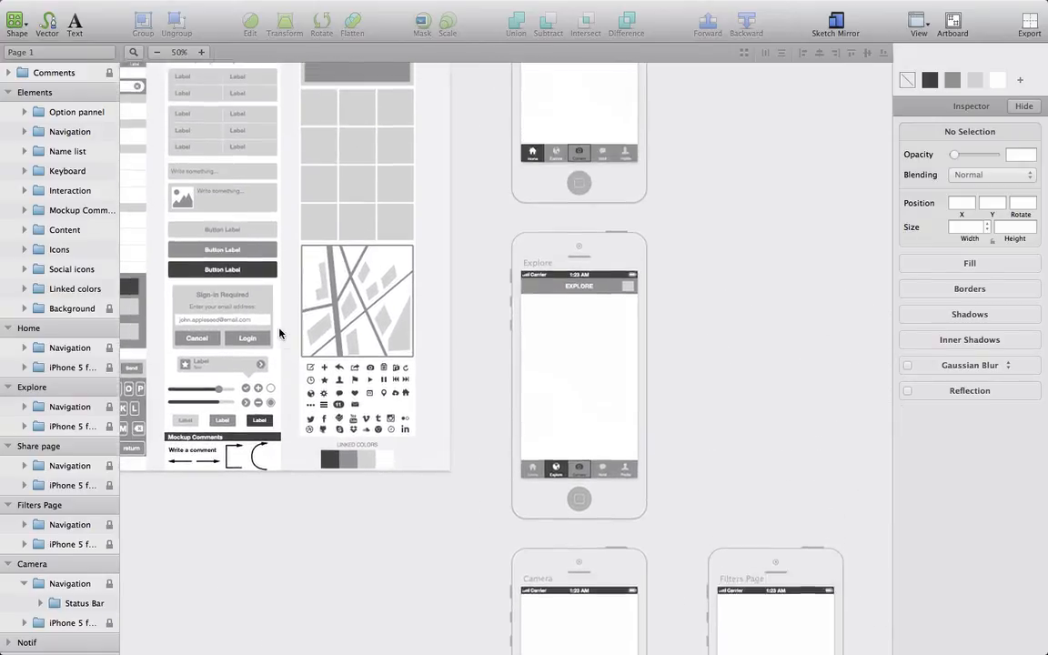
click(378, 190)
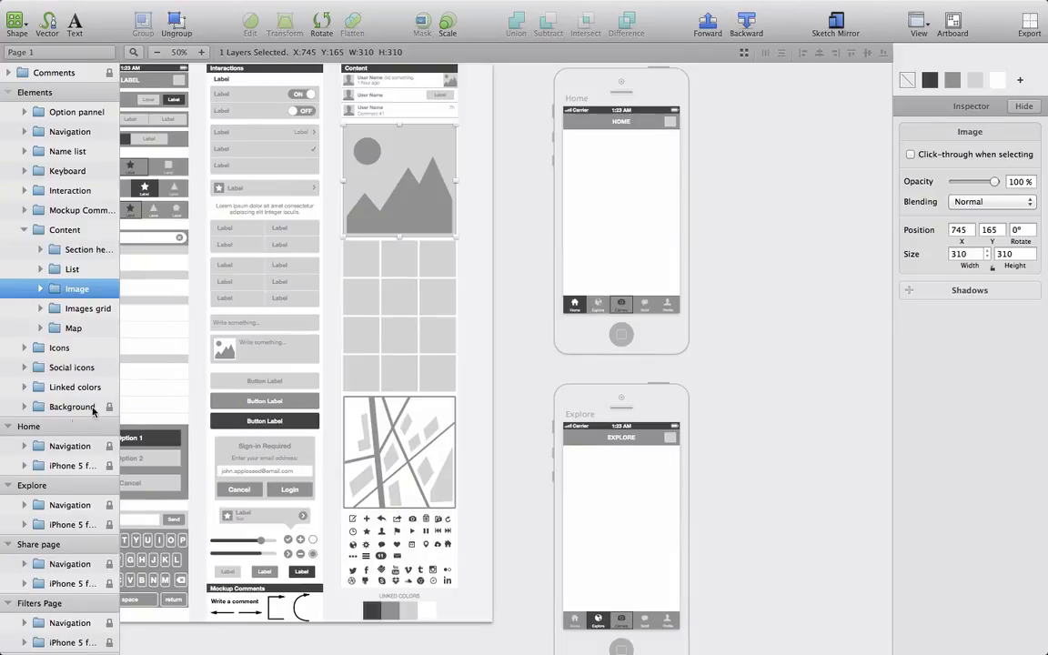
scroll(52, 500, down, 5)
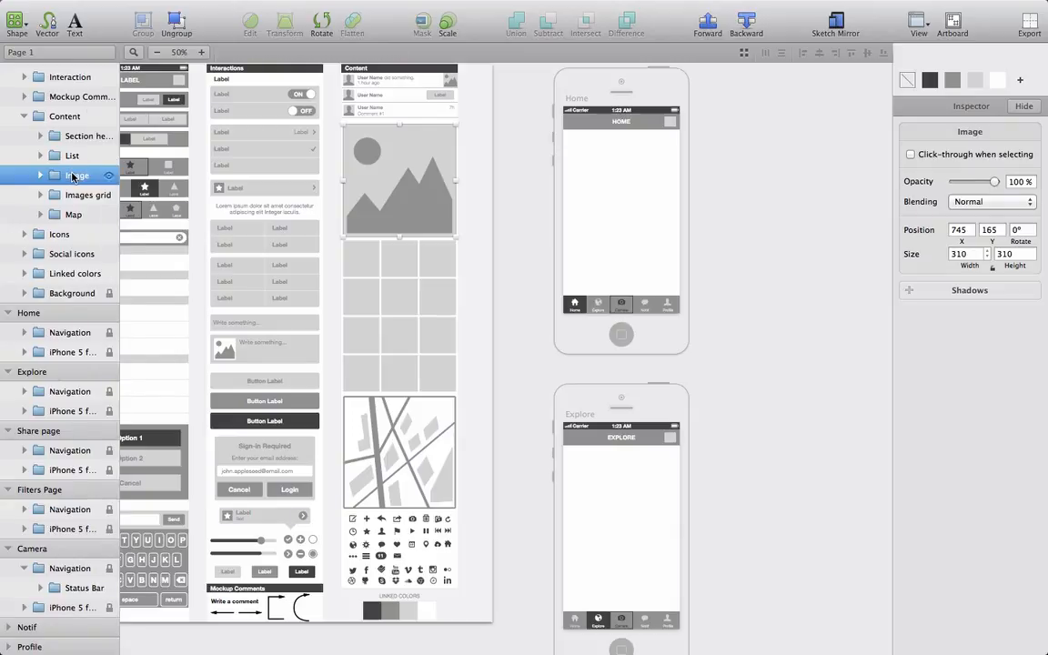
click(50, 550)
key(super+v)
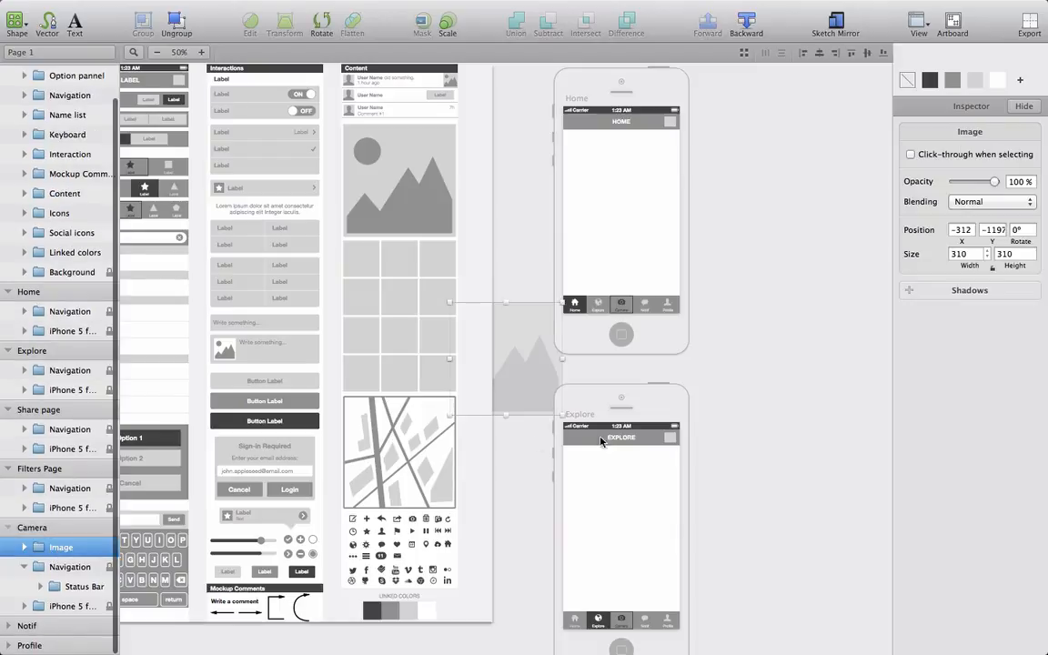
- Move the pasted image onto the Camera phone screen, centred horizontally at X 5, Y 131
scroll(612, 440, down, 5)
scroll(611, 439, right, 2)
drag(438, 145, 549, 599)
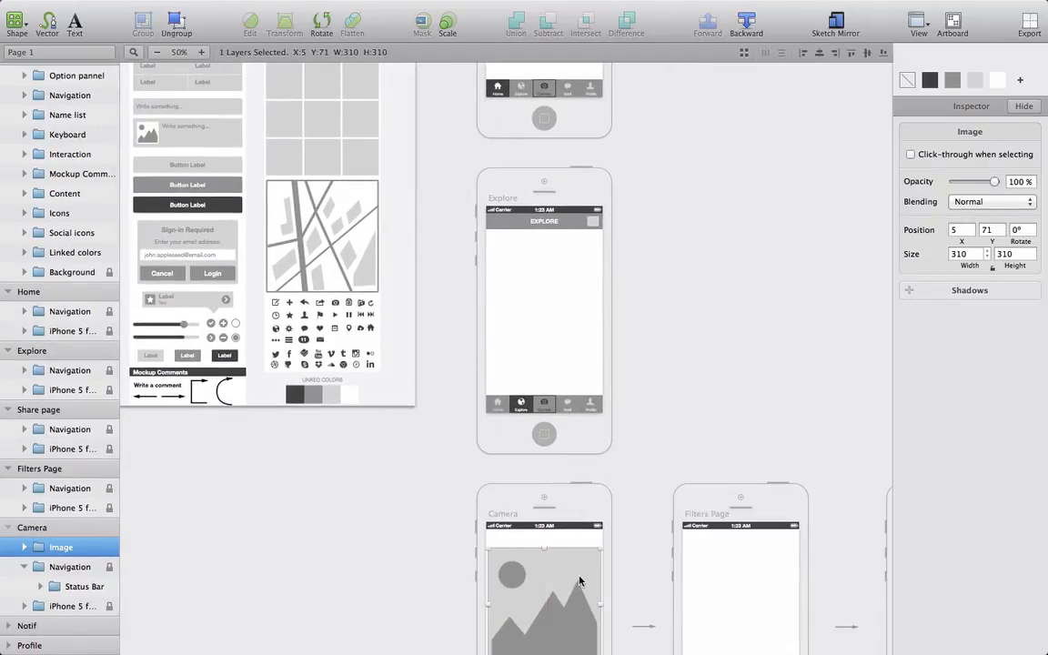
scroll(632, 468, down, 4)
scroll(632, 473, down, 2)
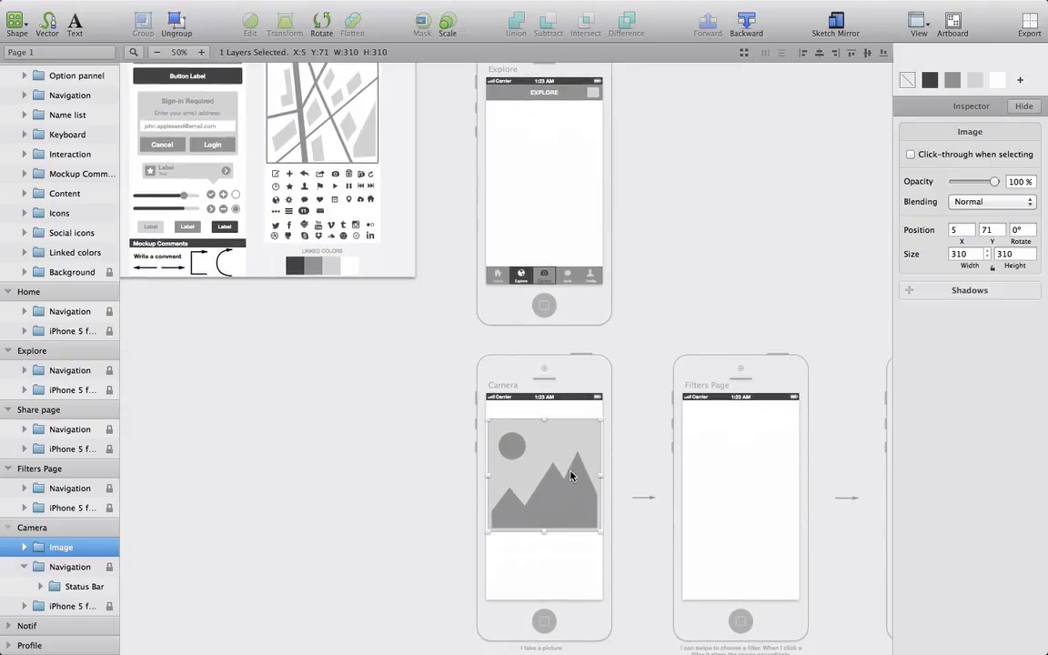
drag(569, 472, 565, 495)
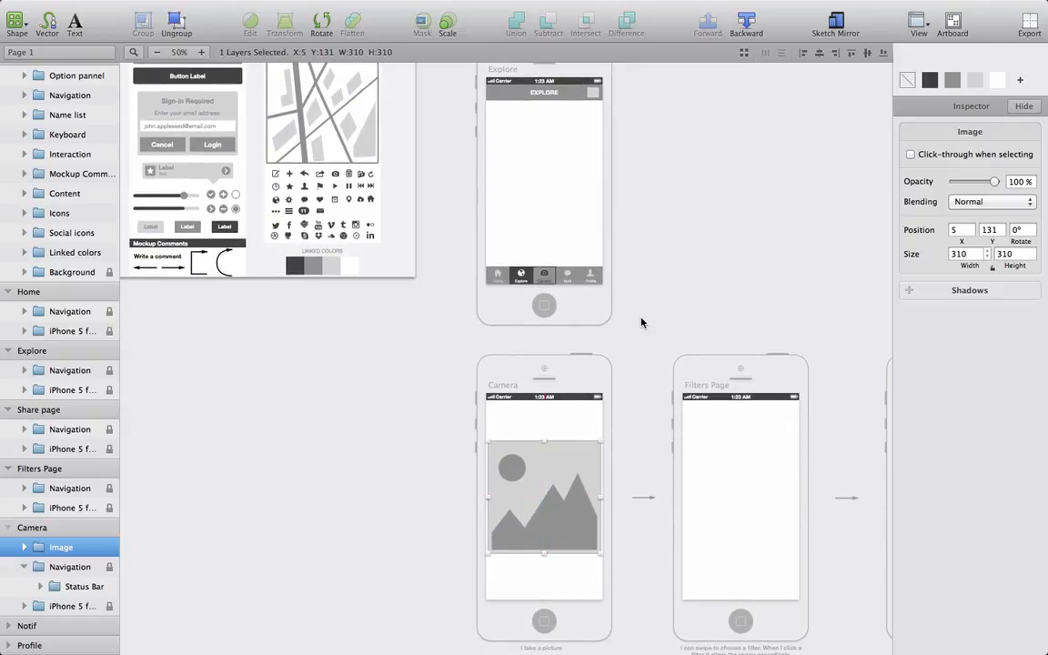
scroll(643, 320, down, 2)
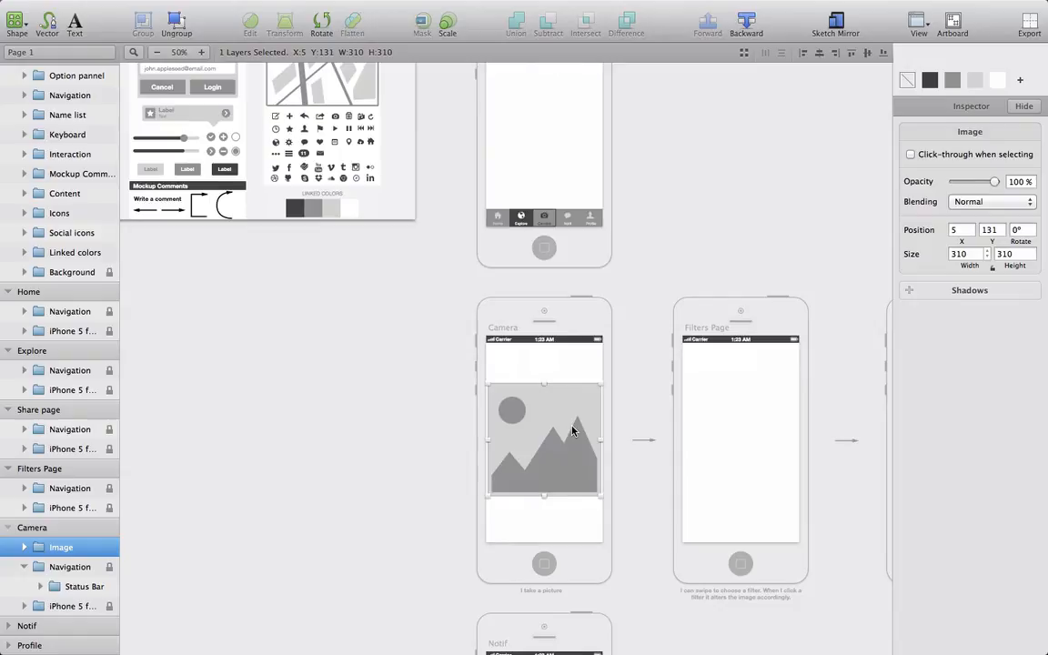
drag(574, 431, 573, 430)
scroll(647, 355, down, 2)
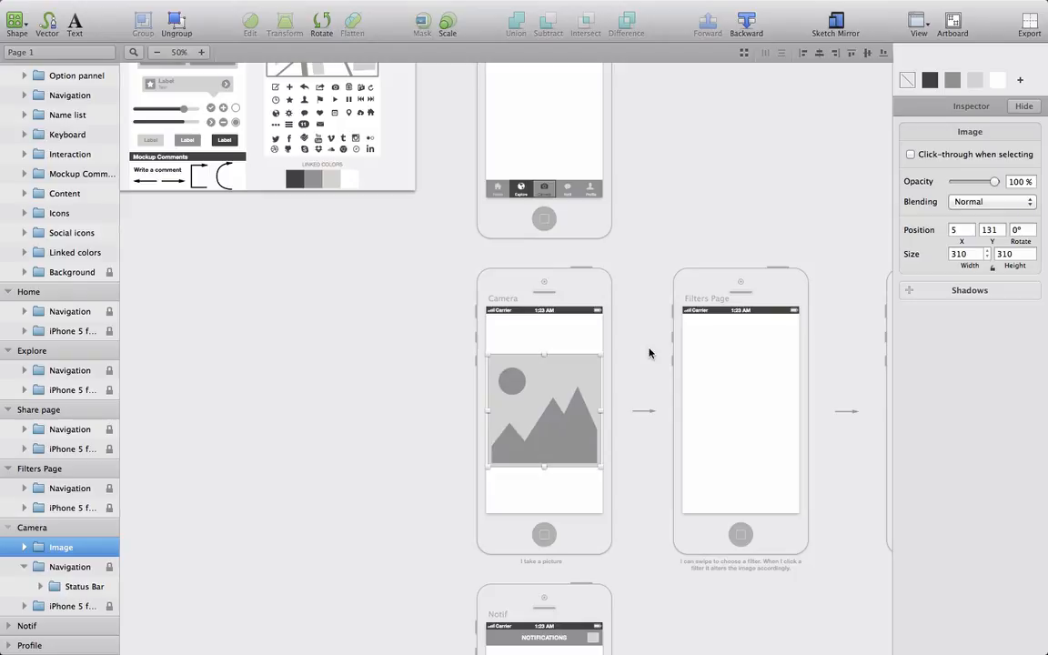
- Draw a trial circle about 75 px wide below the image on the Camera screen and delete it
scroll(649, 353, down, 3)
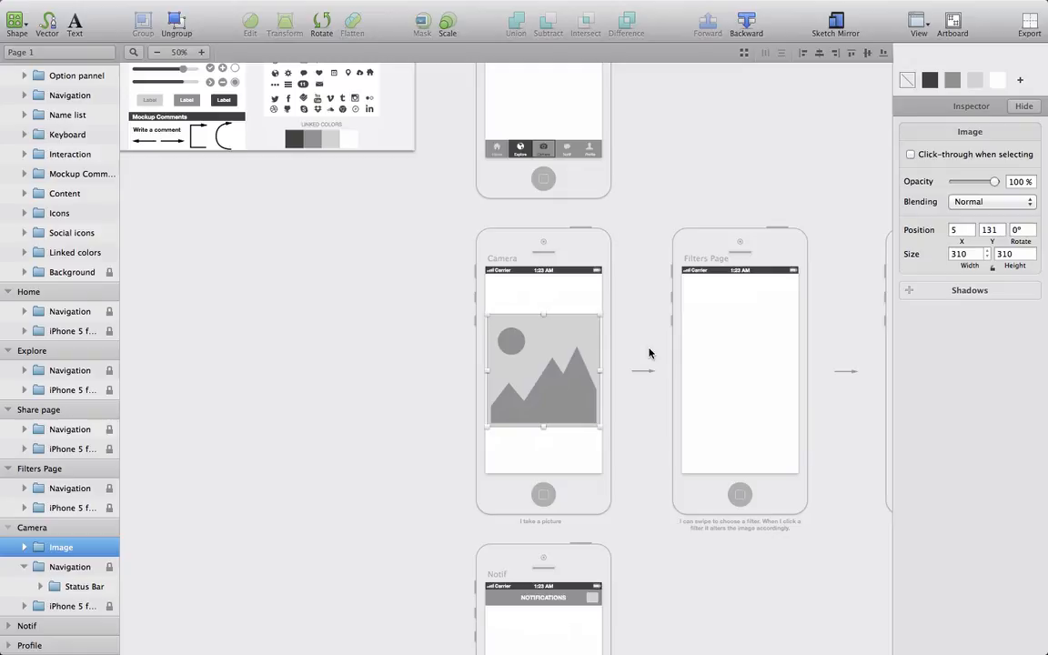
click(201, 52)
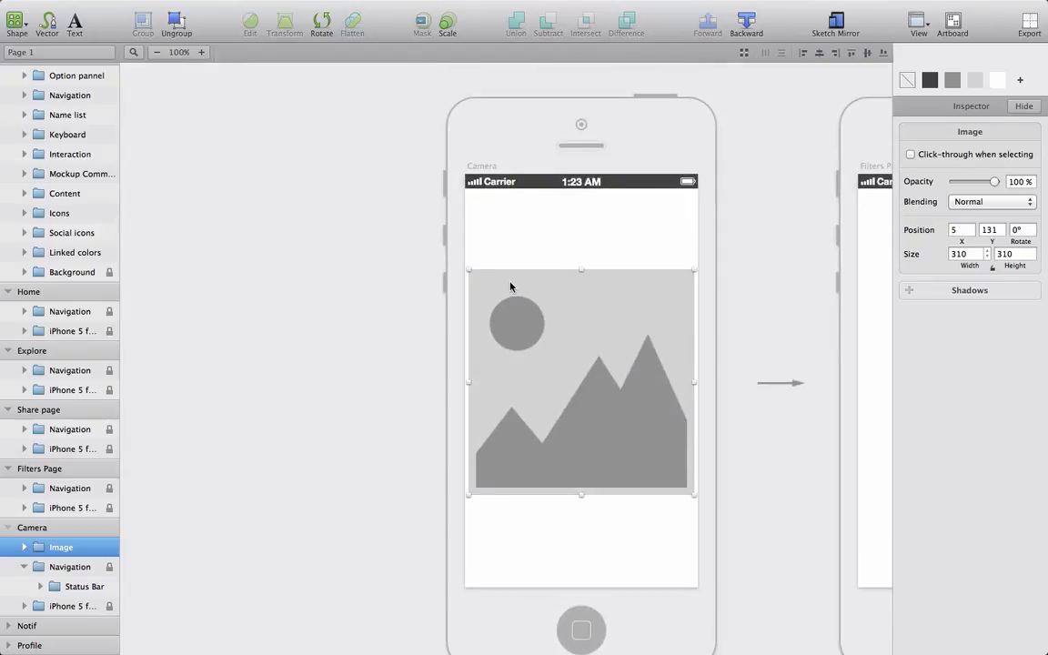
scroll(510, 287, down, 10)
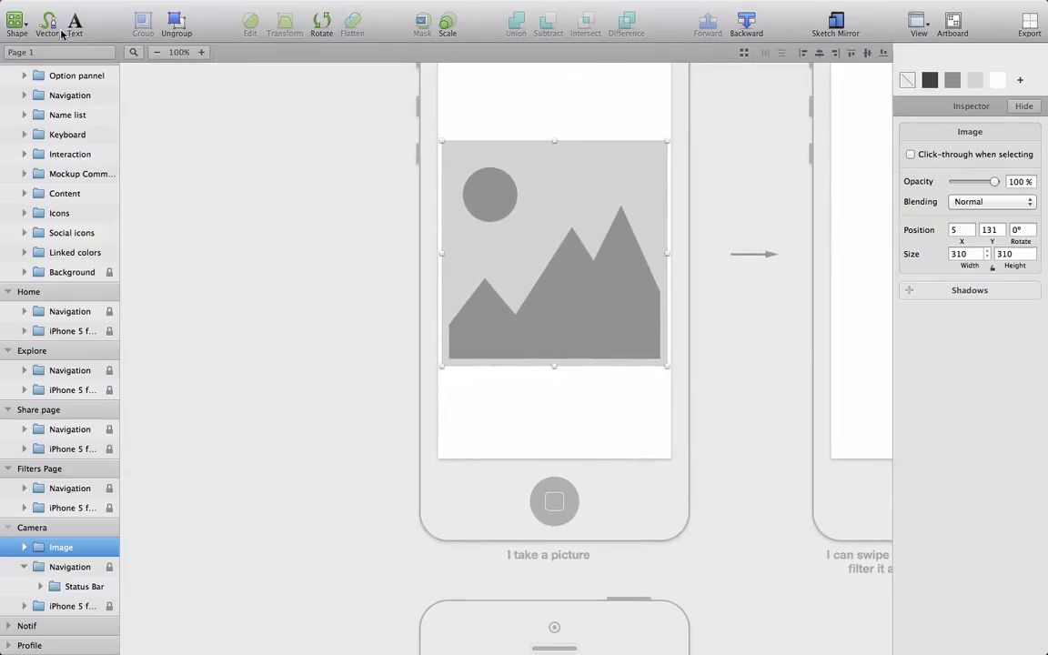
click(15, 22)
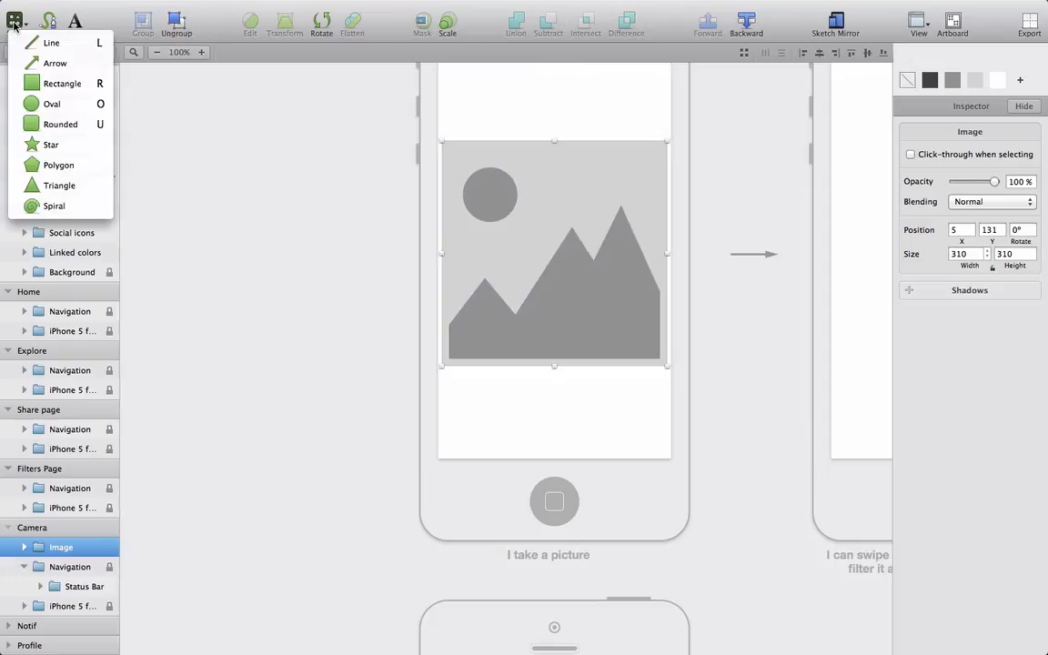
click(55, 104)
click(14, 21)
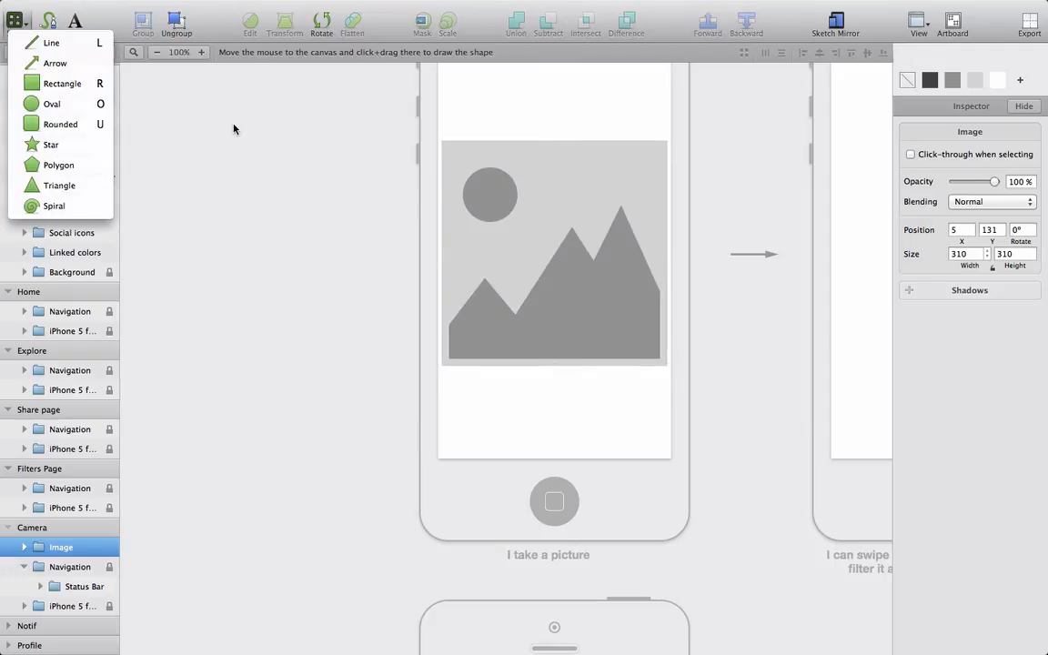
key(Escape)
key(Escape)
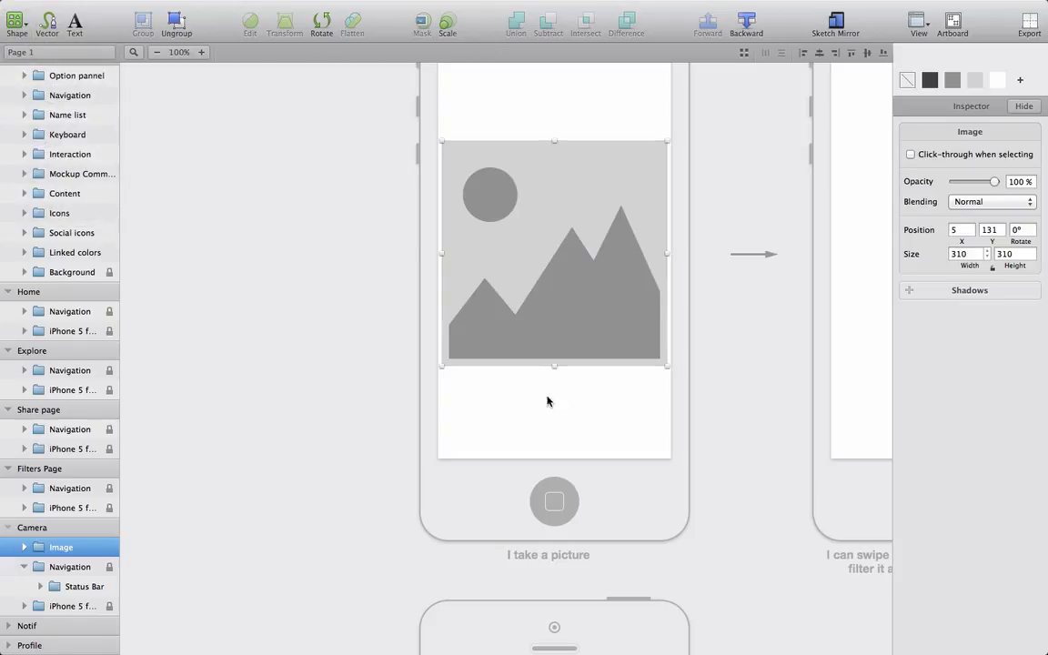
key(o)
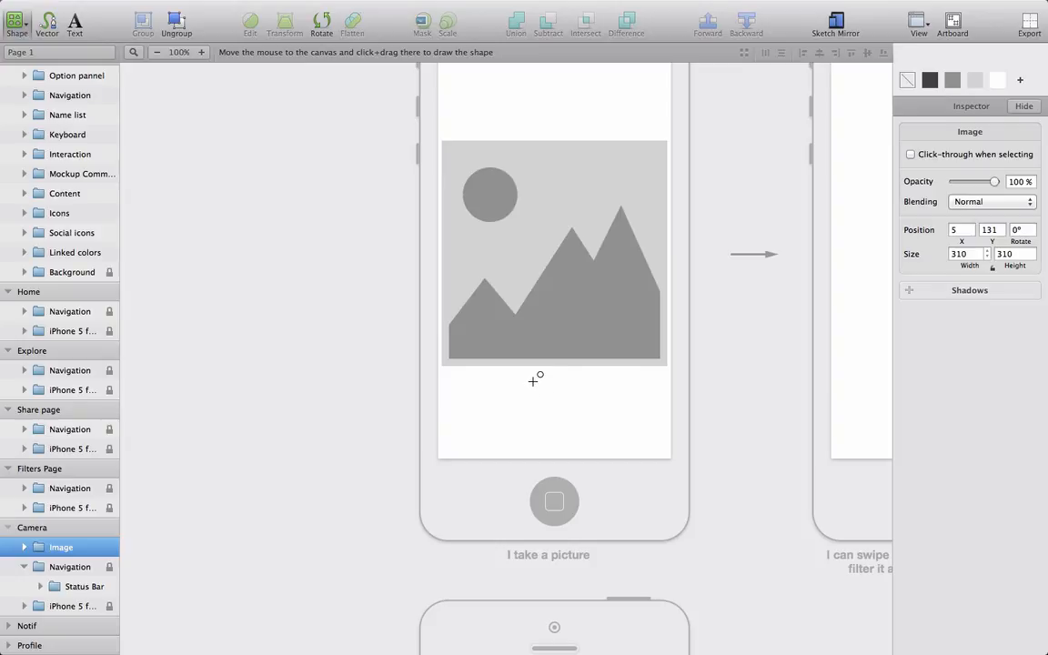
drag(533, 381, 589, 439)
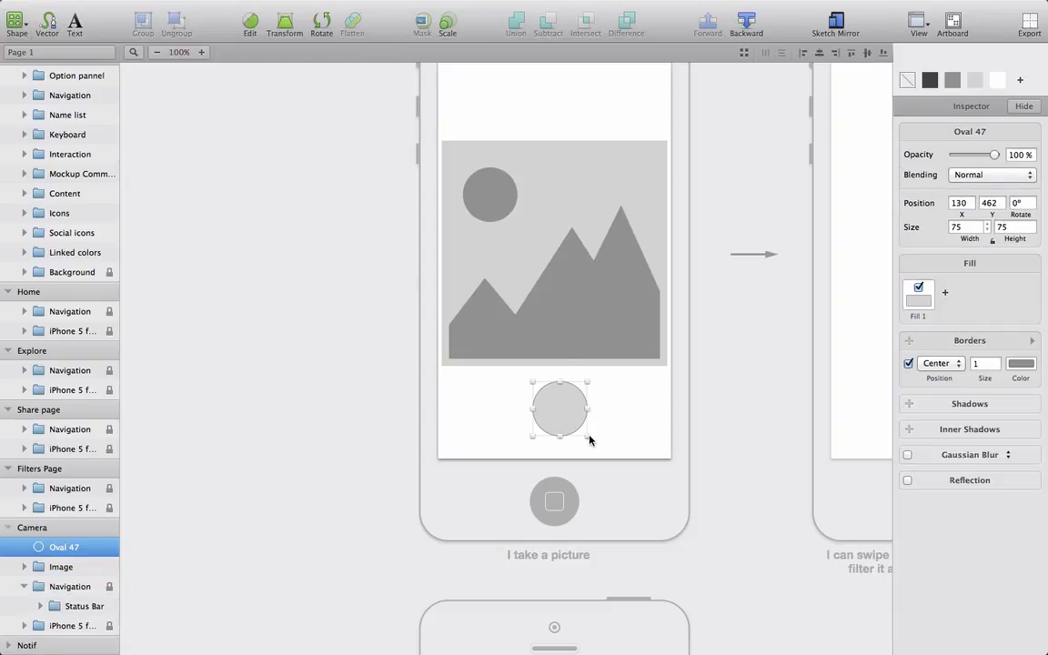
key(Delete)
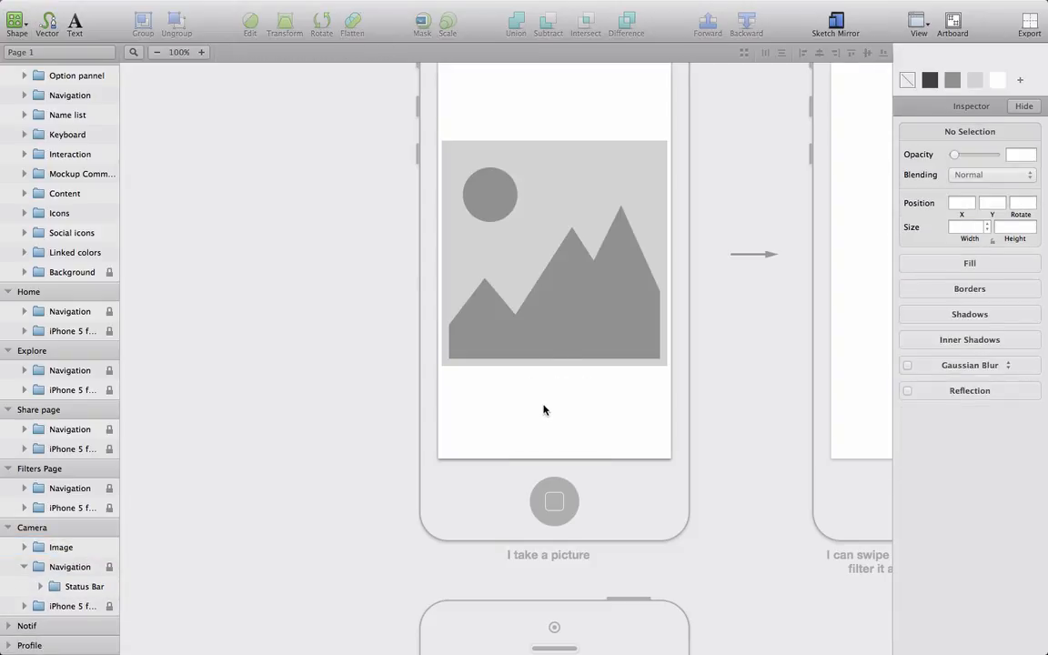
- Draw a trial unconstrained oval of about 47 by 57 px below the Camera image and delete it
key(o)
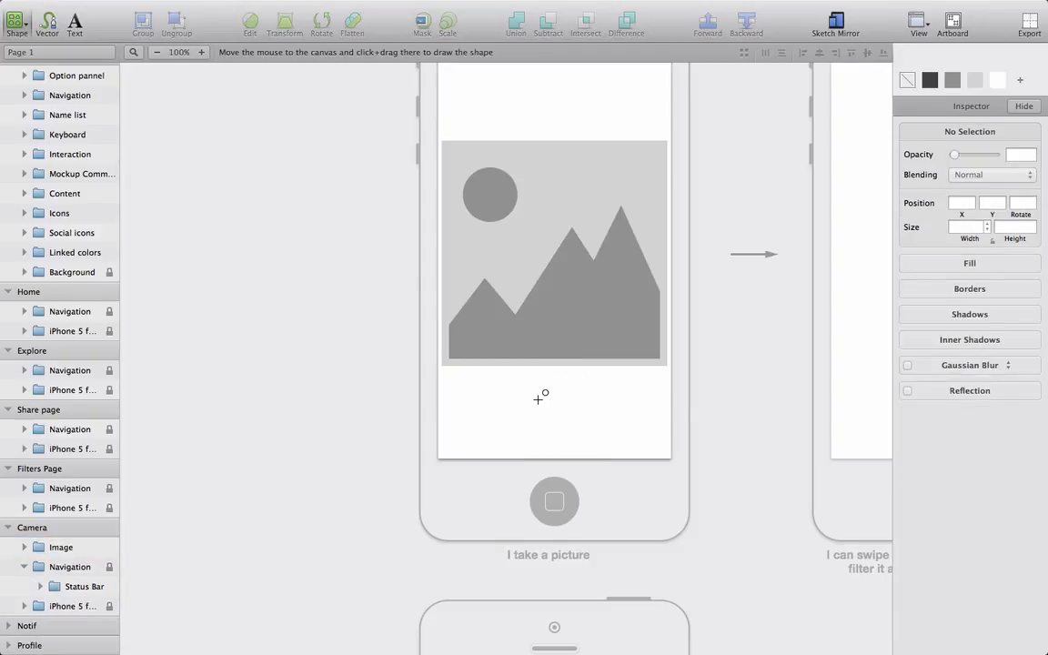
drag(534, 385, 565, 429)
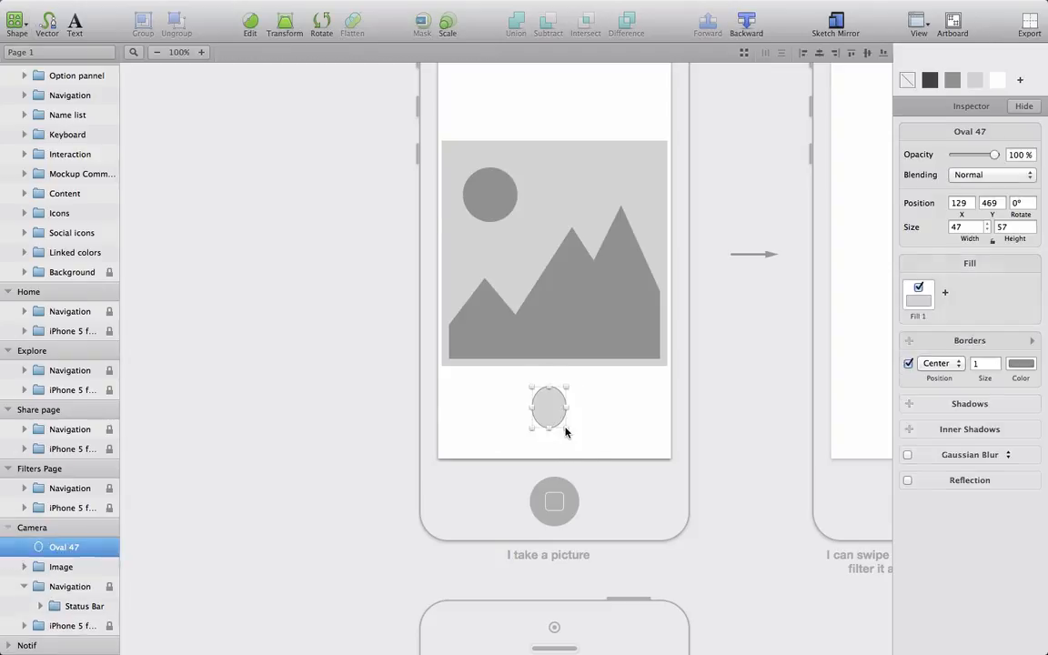
key(Delete)
- Draw a circle below the image on the Camera screen and set its size to 90 by 90 with locked proportions
key(o)
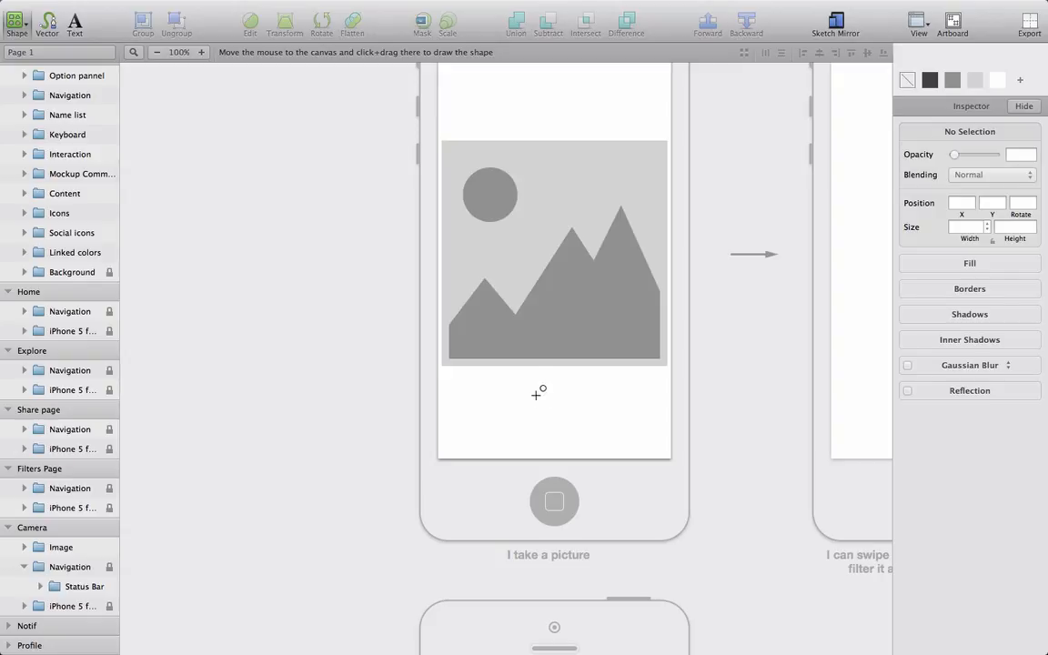
drag(534, 378, 599, 441)
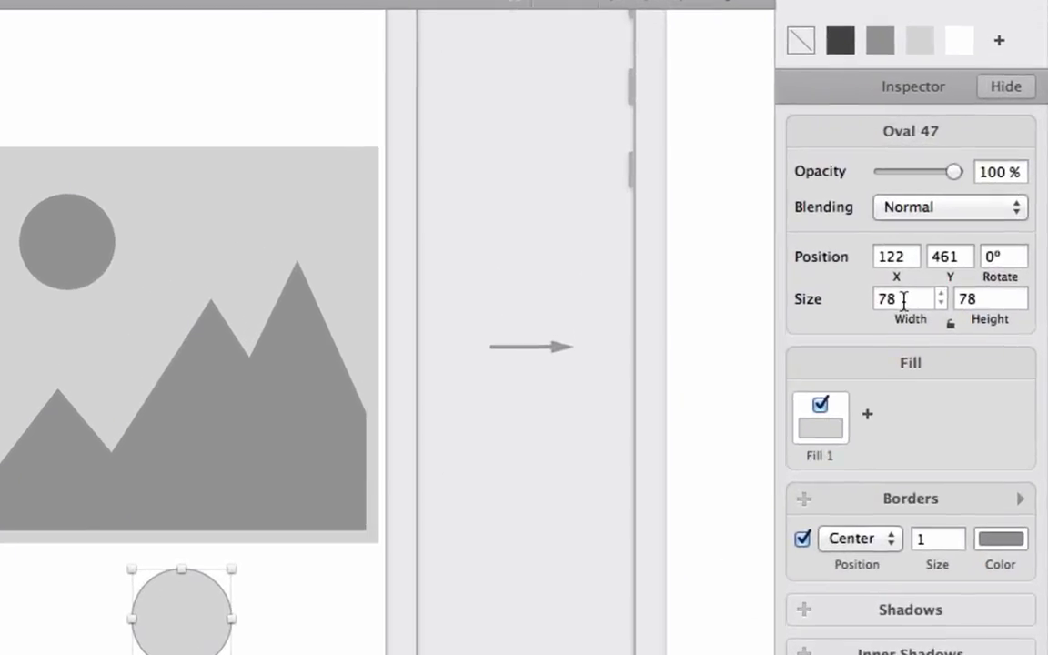
click(965, 227)
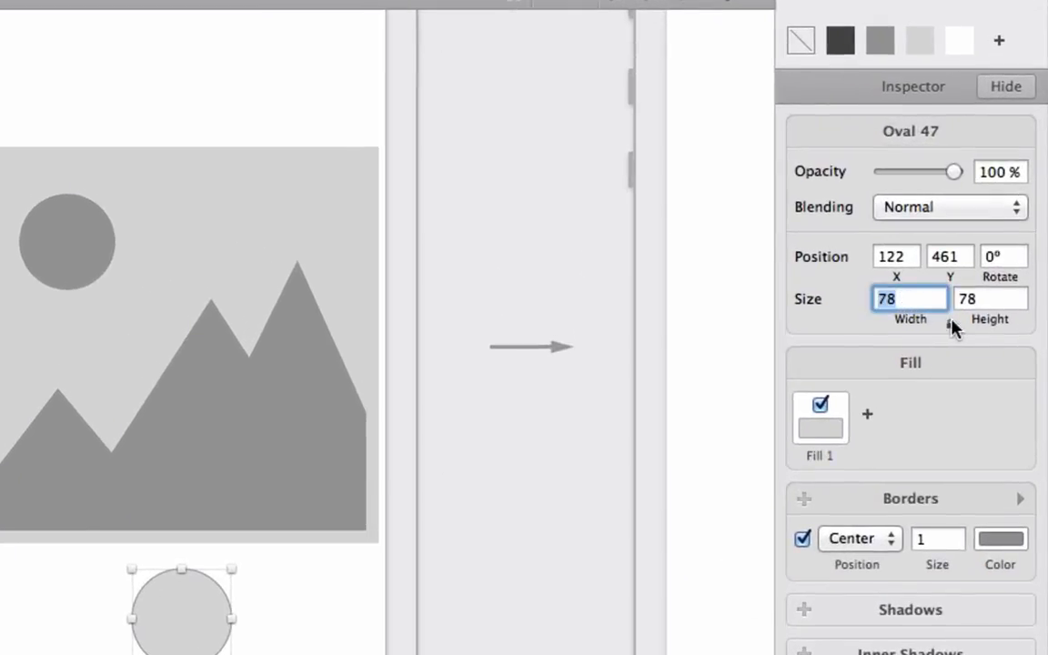
text(90)
key(Tab)
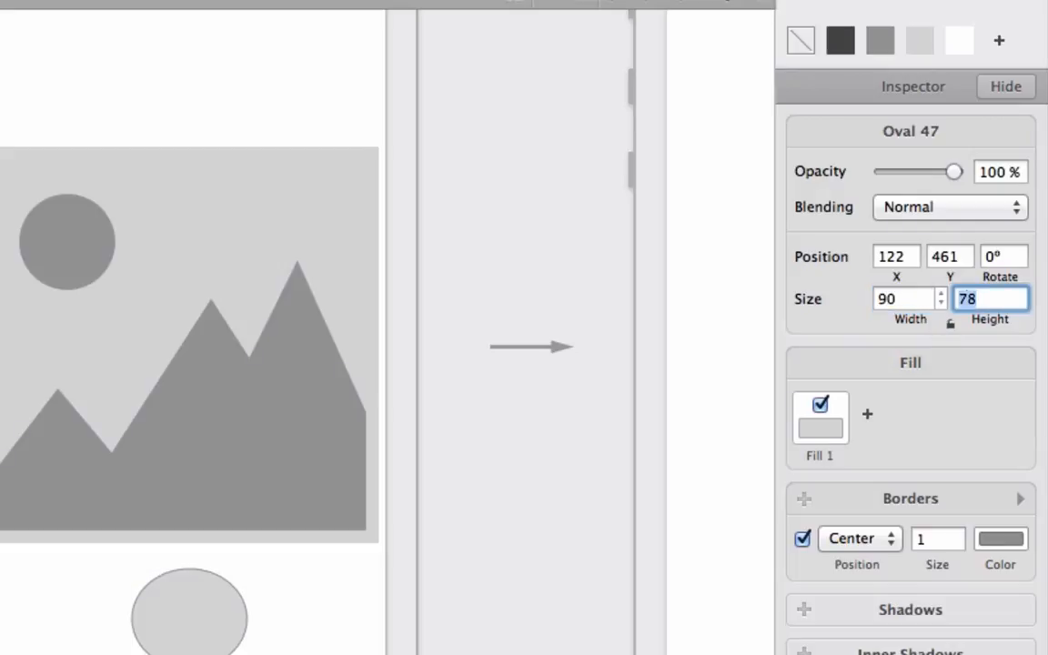
text(90)
key(Return)
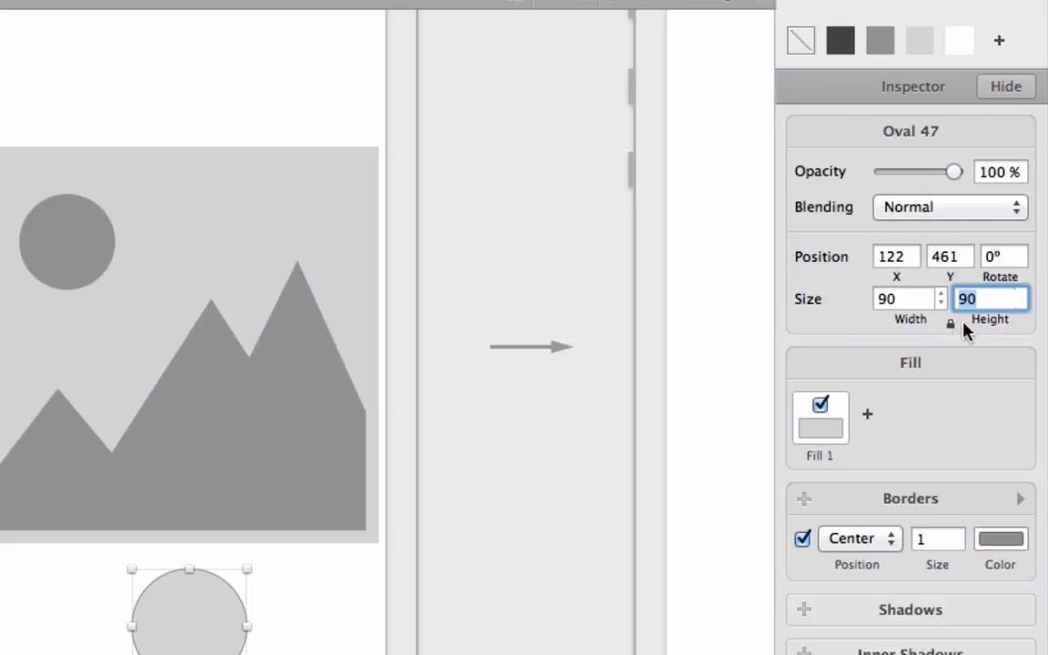
- Try stepping the circle's proportional width down by three large increments and back up to 90
click(918, 300)
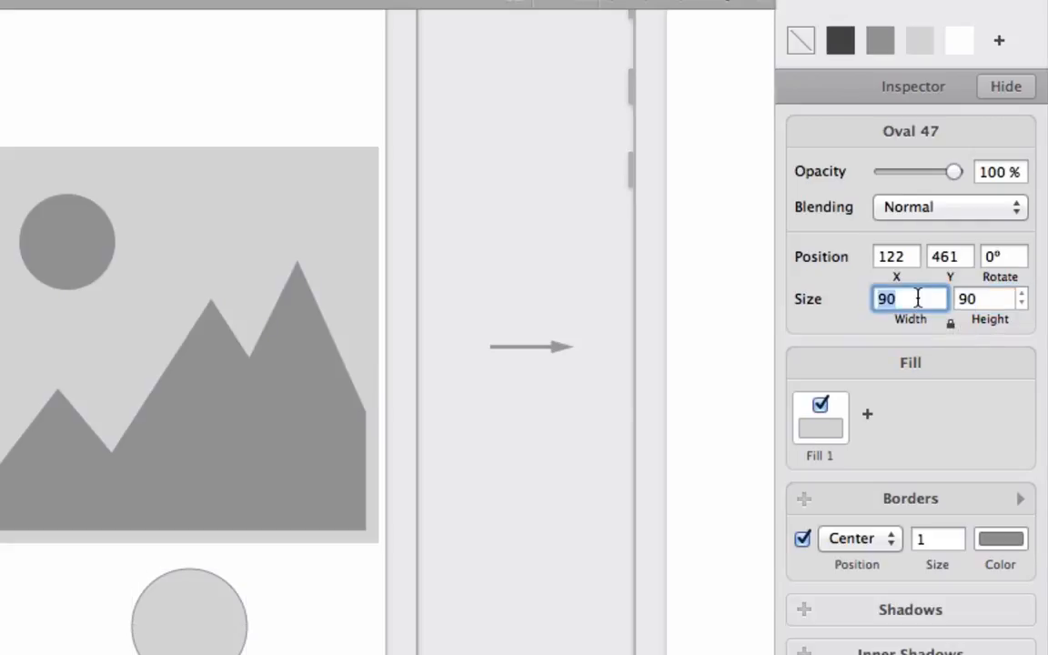
key(shift+Down)
key(shift+Down)
key(shift+Down)
key(shift+Up)
key(shift+Up)
key(shift+Up)
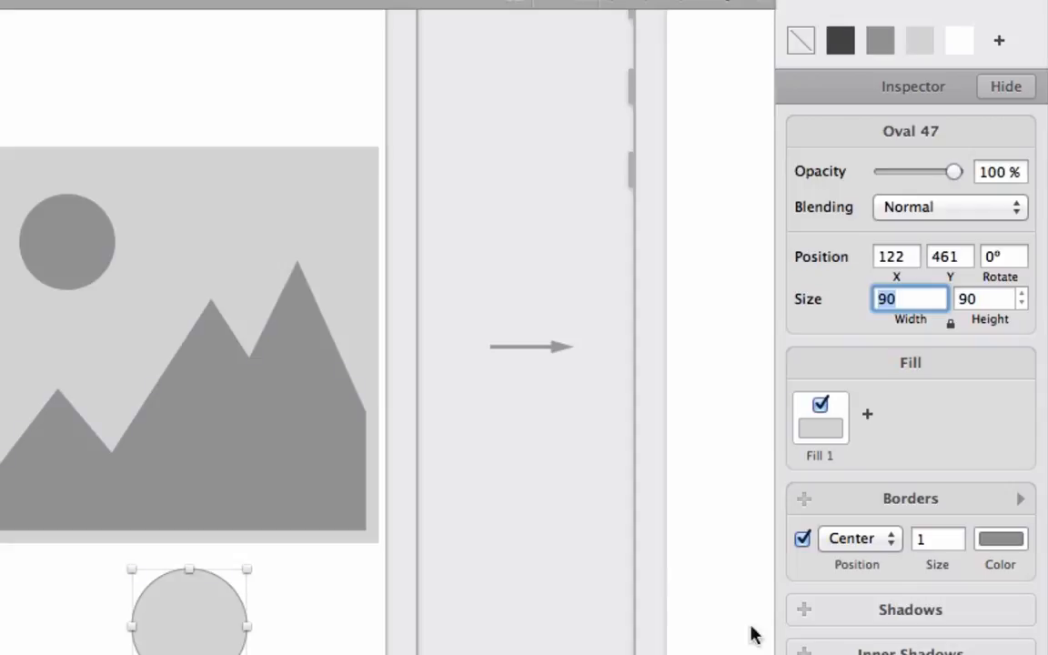
- Give the circle the darkest grey fill without a border and centre it below the image at X 115, Y 459
click(802, 540)
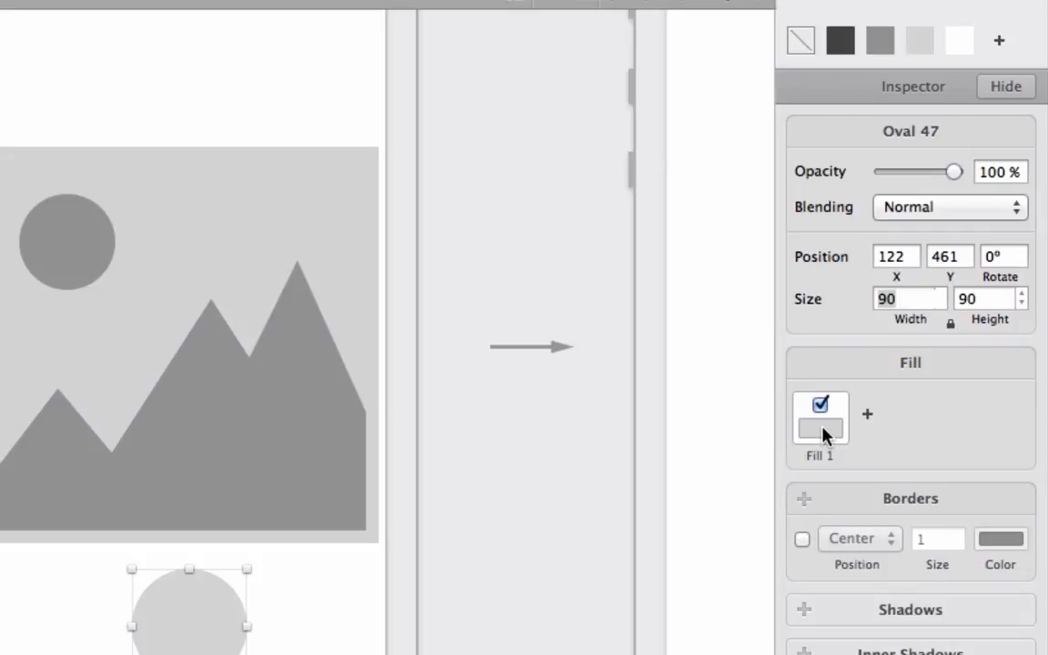
click(840, 43)
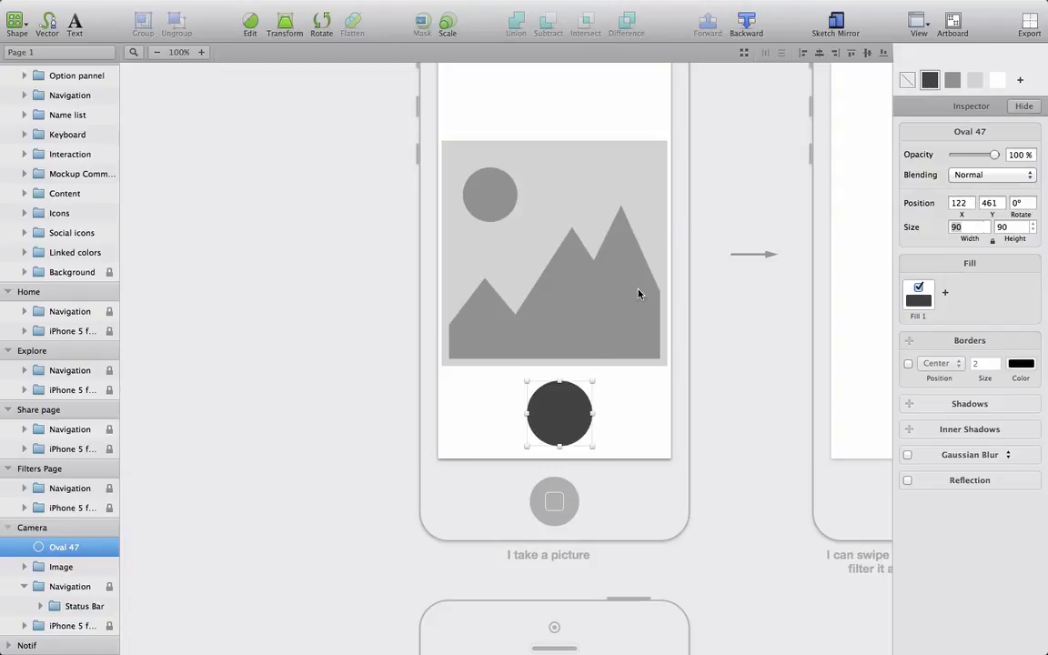
drag(557, 428, 545, 426)
- Copy the camera icon from the Elements icon set and paste it into the Camera artboard
scroll(305, 292, left, 10)
scroll(305, 292, up, 5)
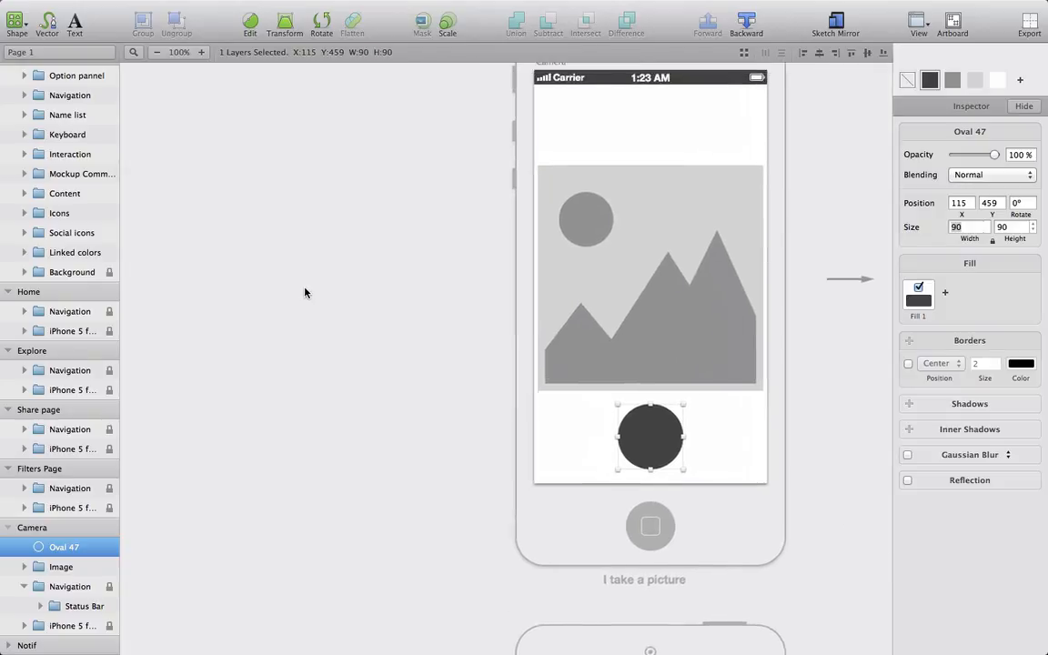
scroll(305, 292, up, 5)
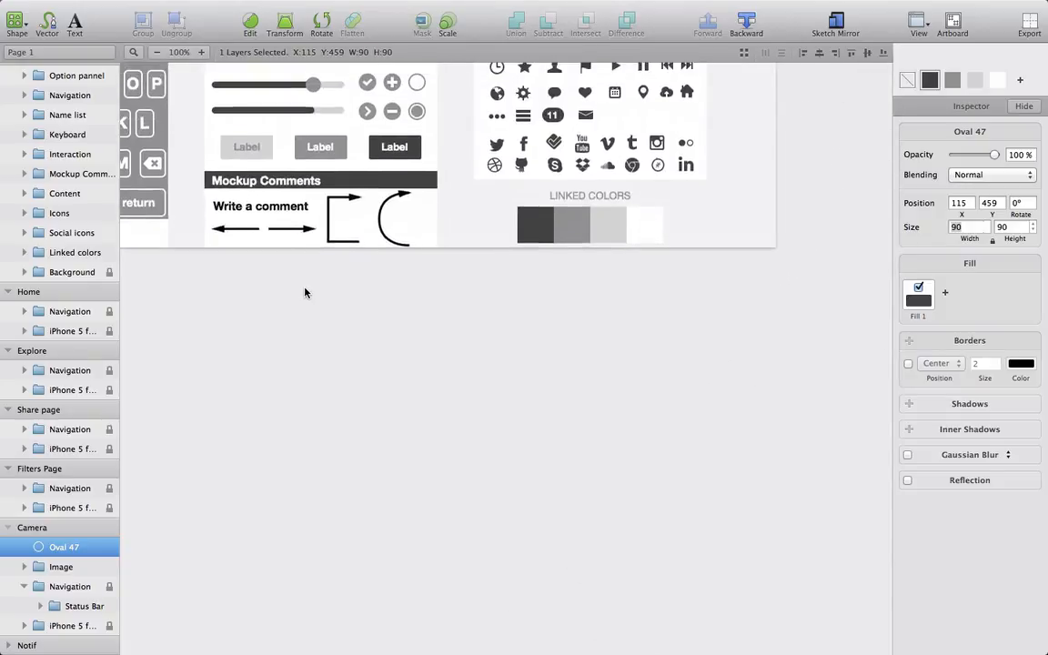
scroll(313, 284, right, 2)
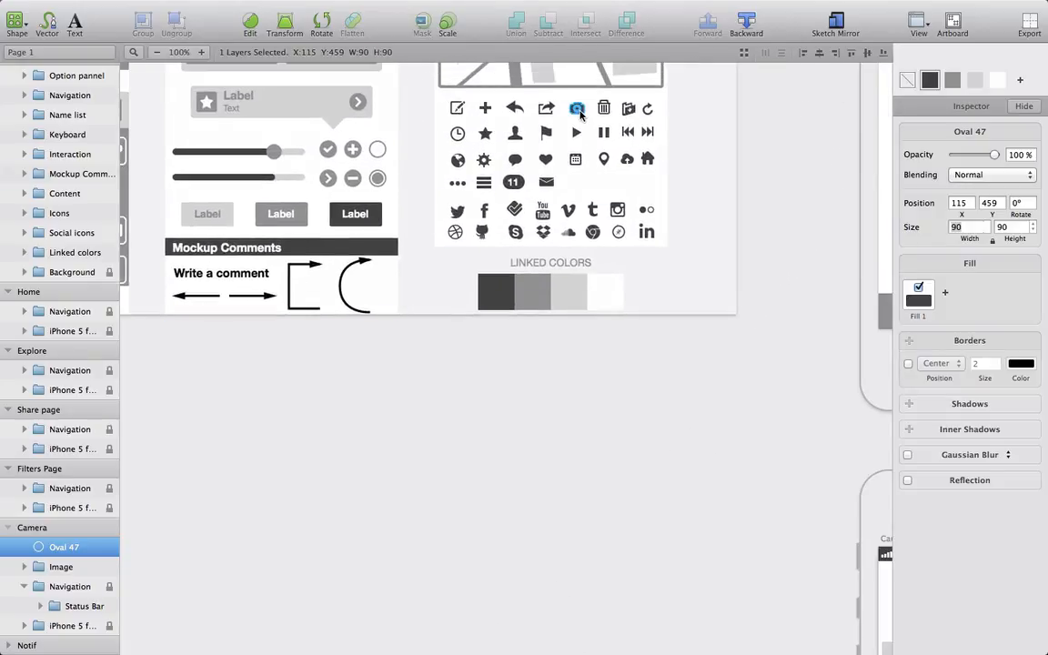
click(581, 113)
scroll(70, 297, down, 15)
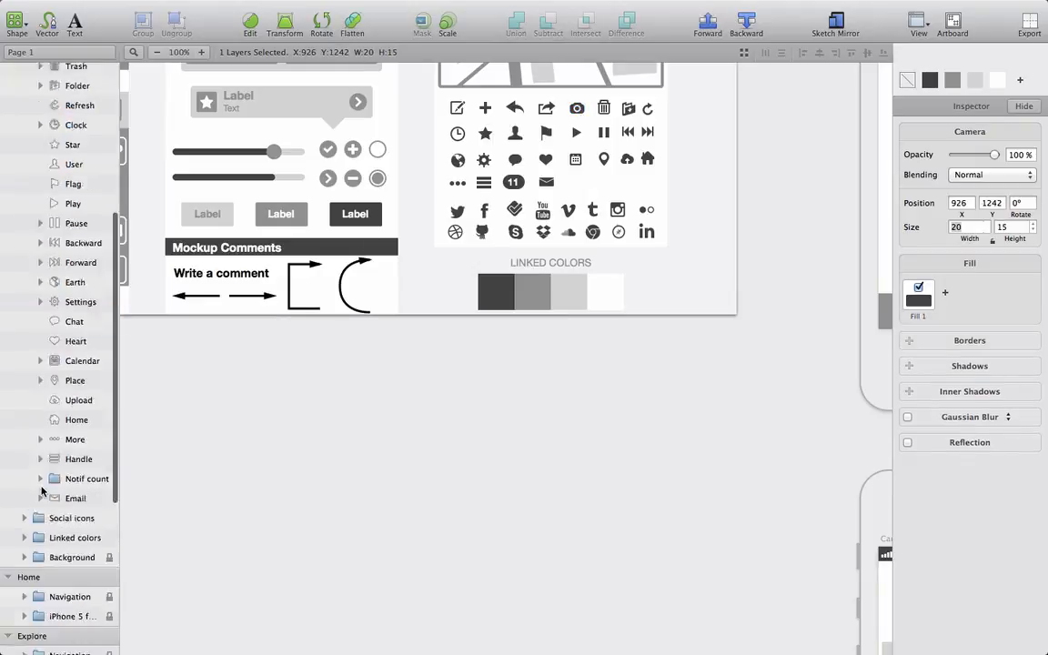
click(157, 52)
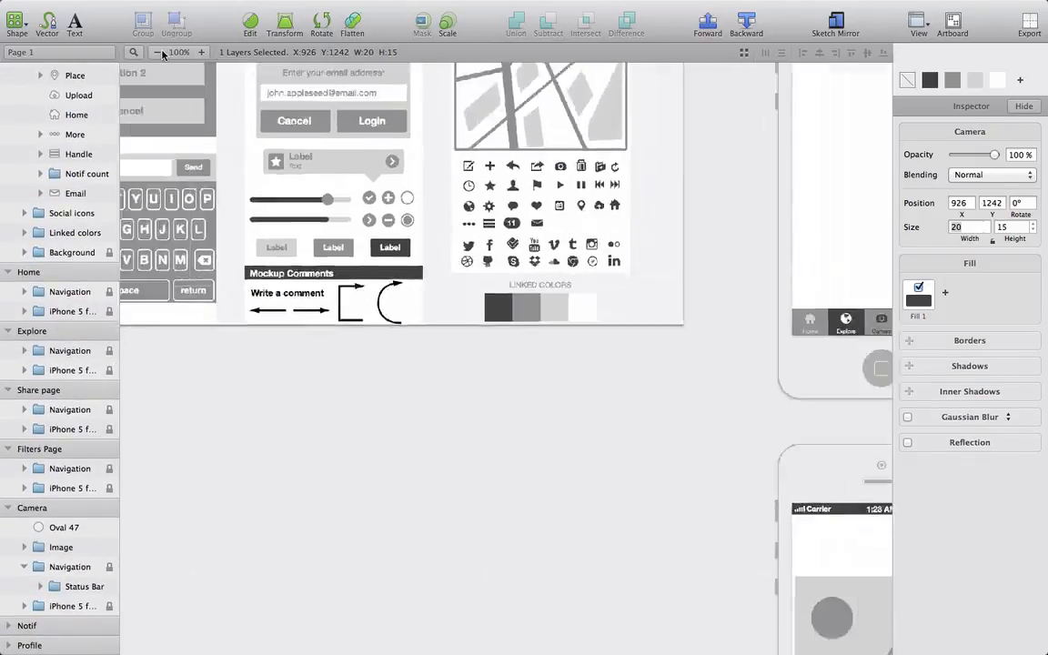
click(46, 511)
key(super+v)
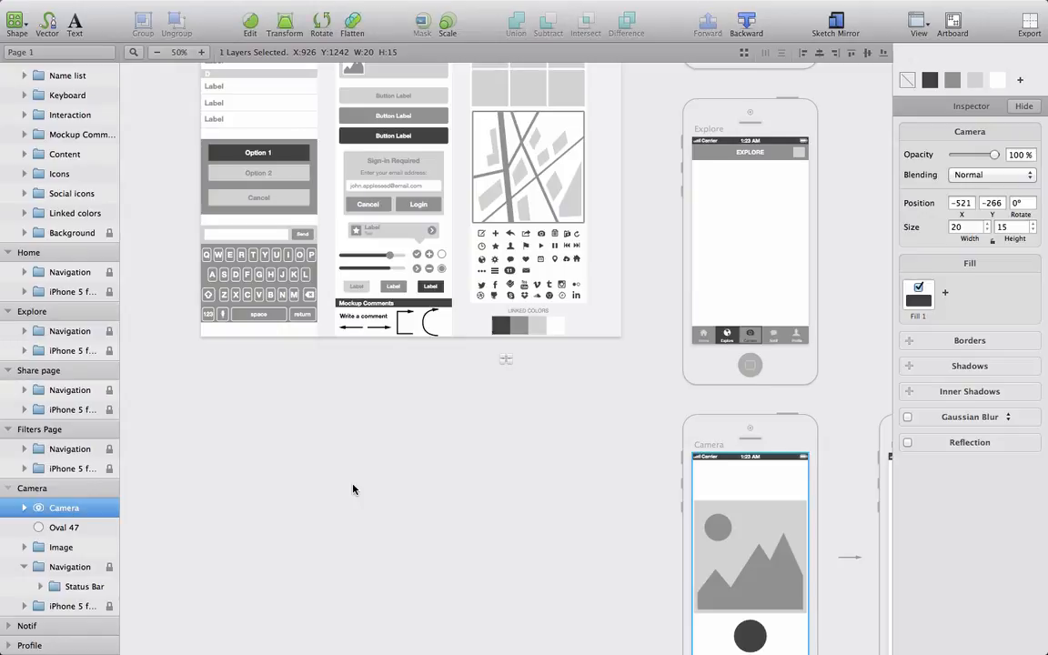
- Place the pasted camera icon on the dark circle at X 150, Y 504 and fill it white
drag(494, 358, 750, 637)
click(507, 359)
scroll(797, 611, down, 5)
scroll(796, 611, right, 4)
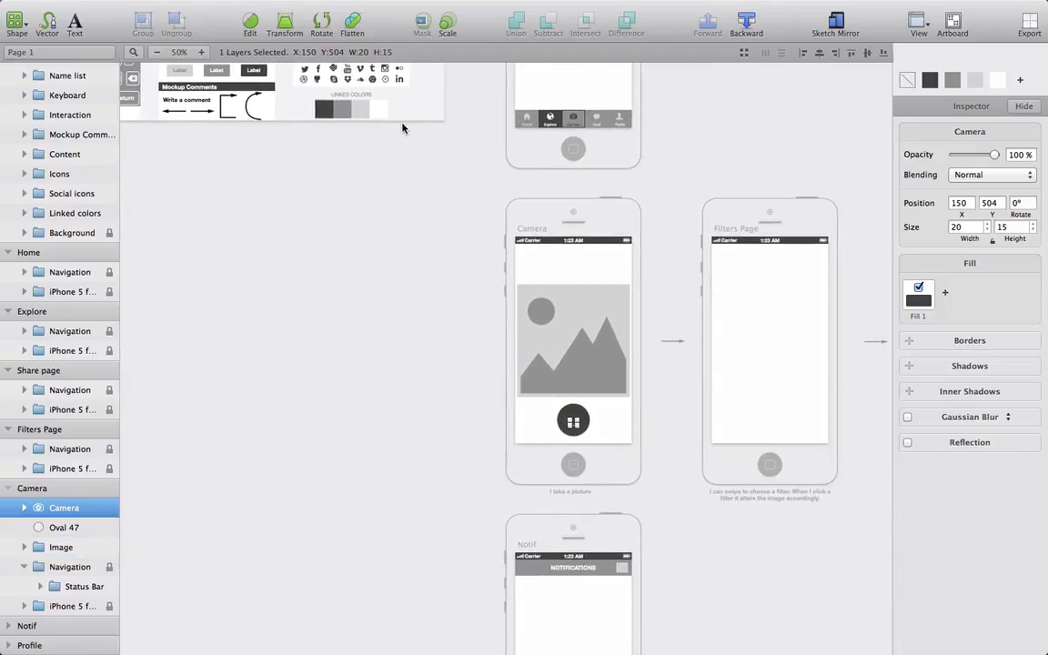
click(202, 52)
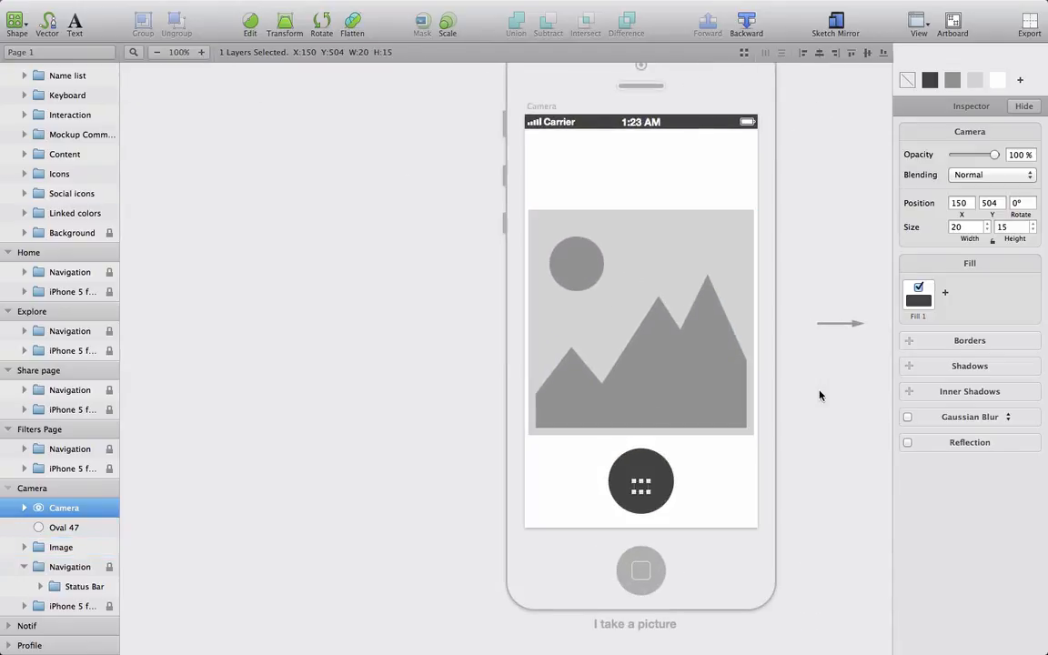
click(996, 82)
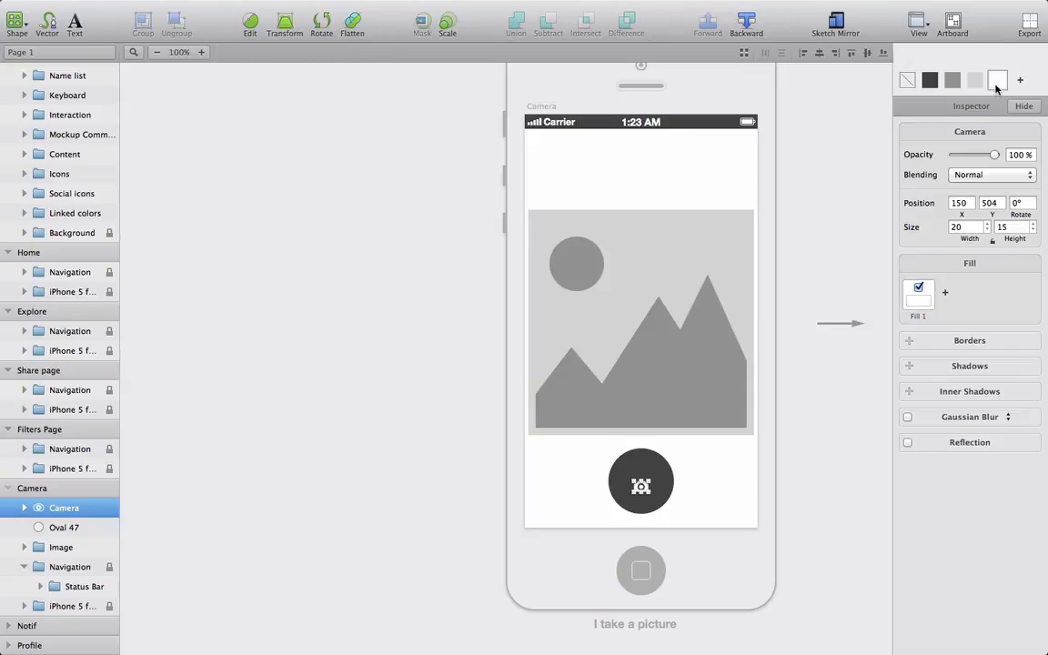
- Enlarge the camera icon to 40 by 30 with locked proportions and centre it in the circle at X 140, Y 489
scroll(811, 449, down, 3)
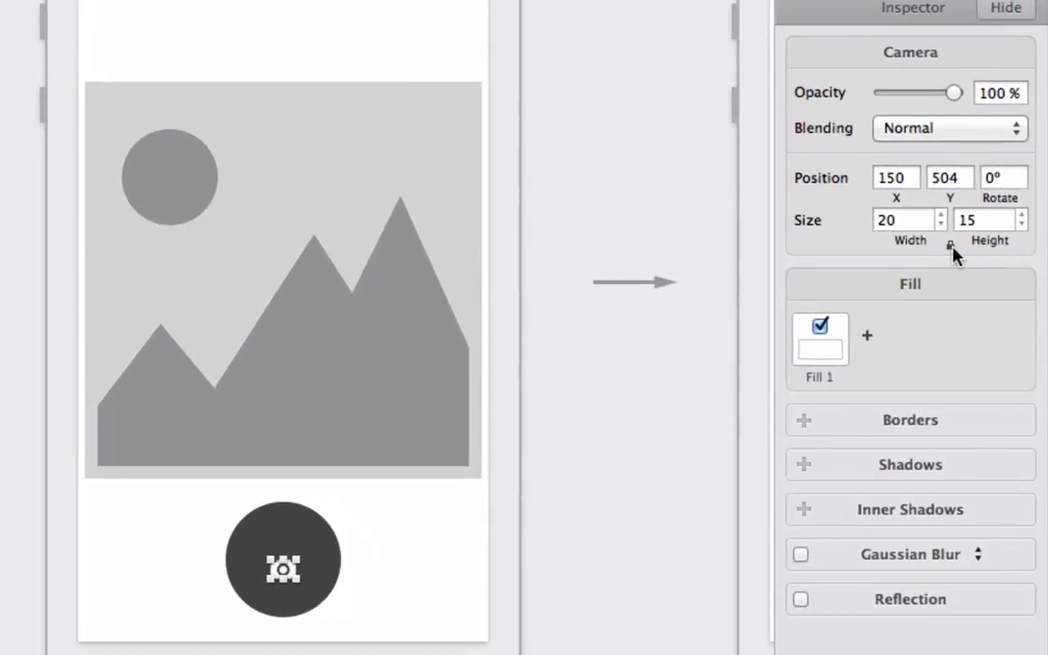
click(881, 220)
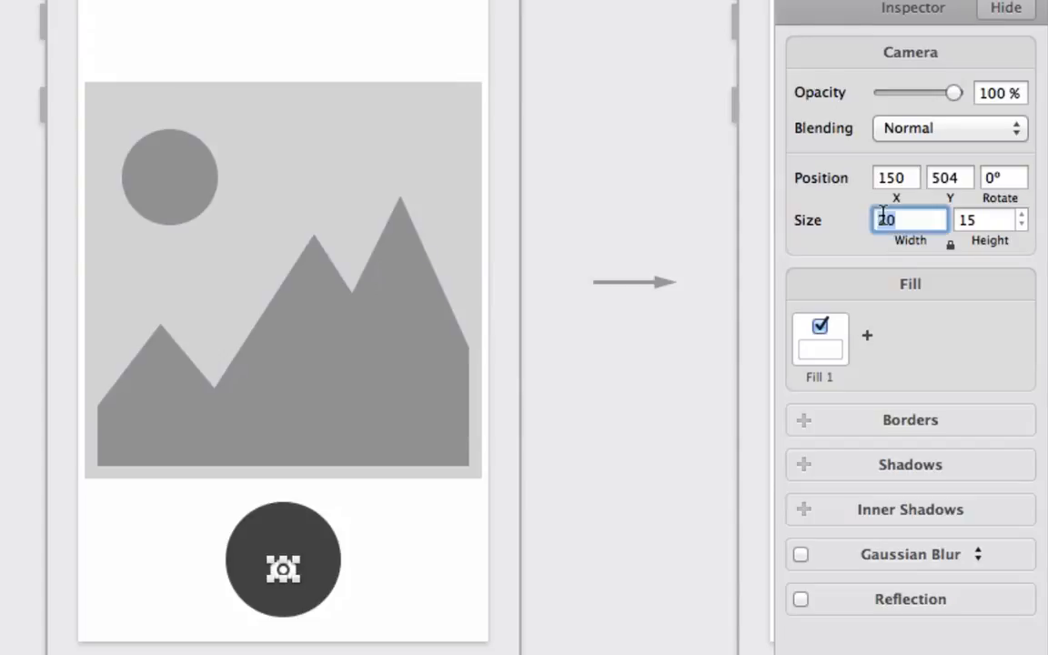
key(Return)
click(314, 580)
drag(314, 580, 302, 562)
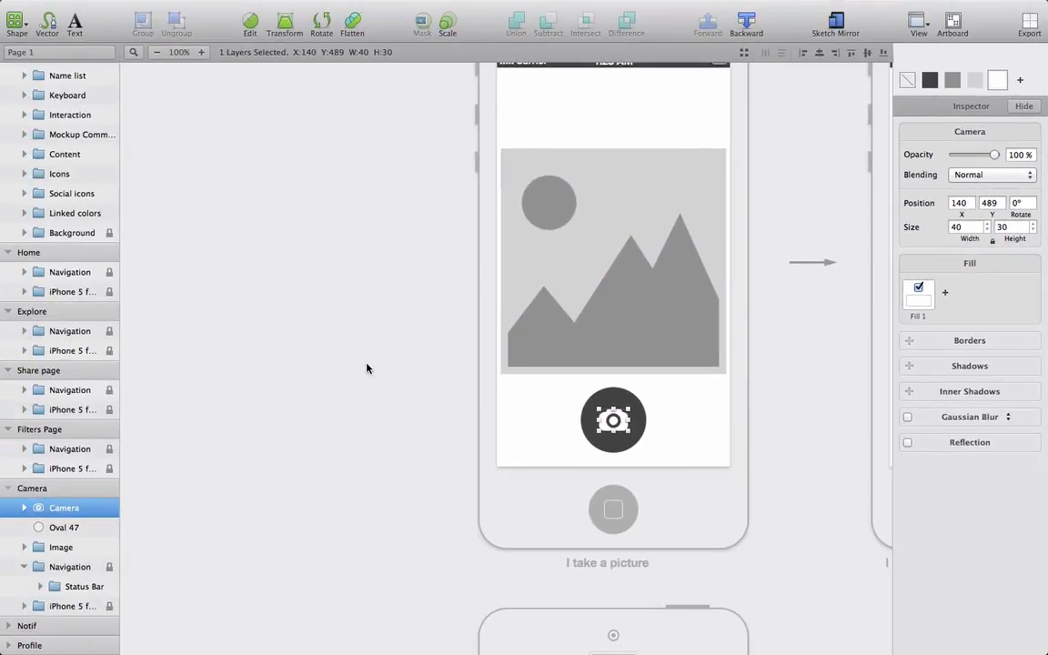
- Group the camera icon with the circle and name the group "Take picture button"
shift+click(78, 528)
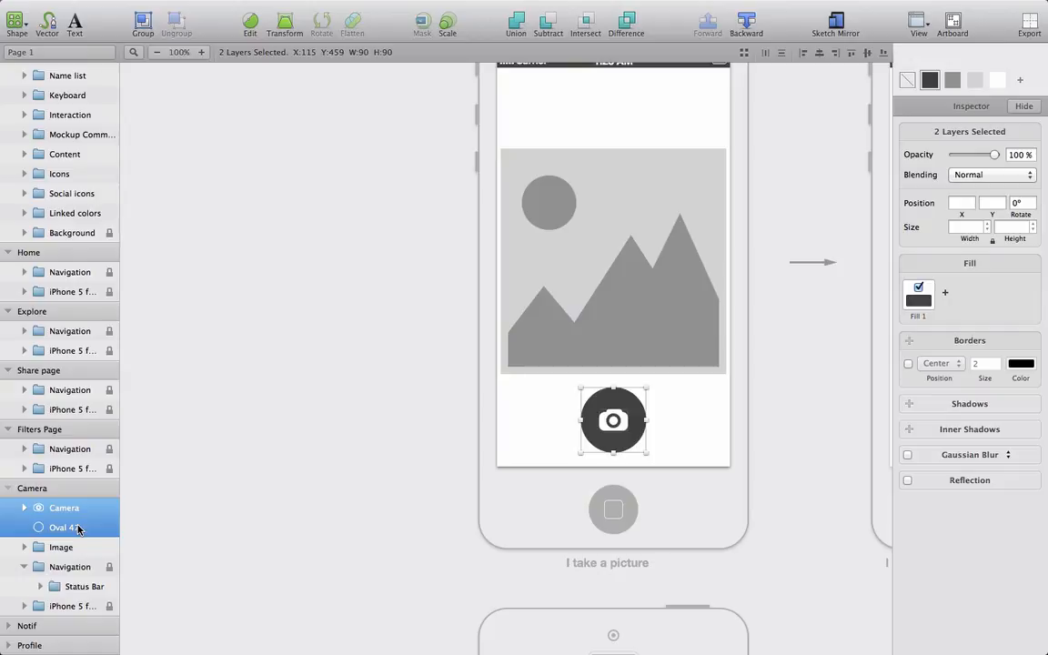
key(super+g)
double_click(78, 528)
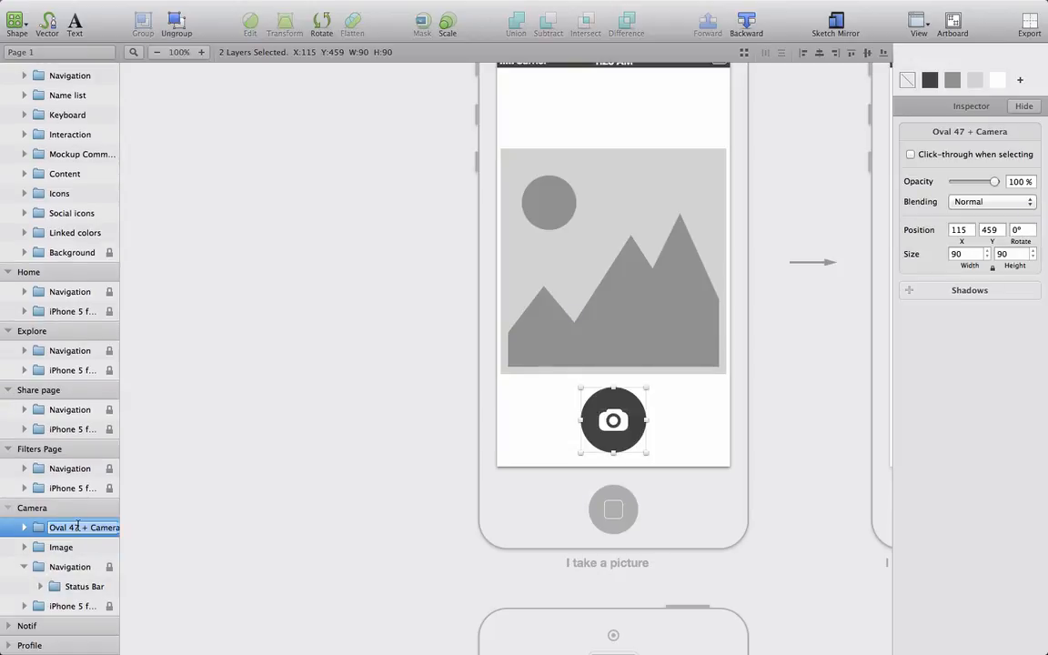
text(Take p)
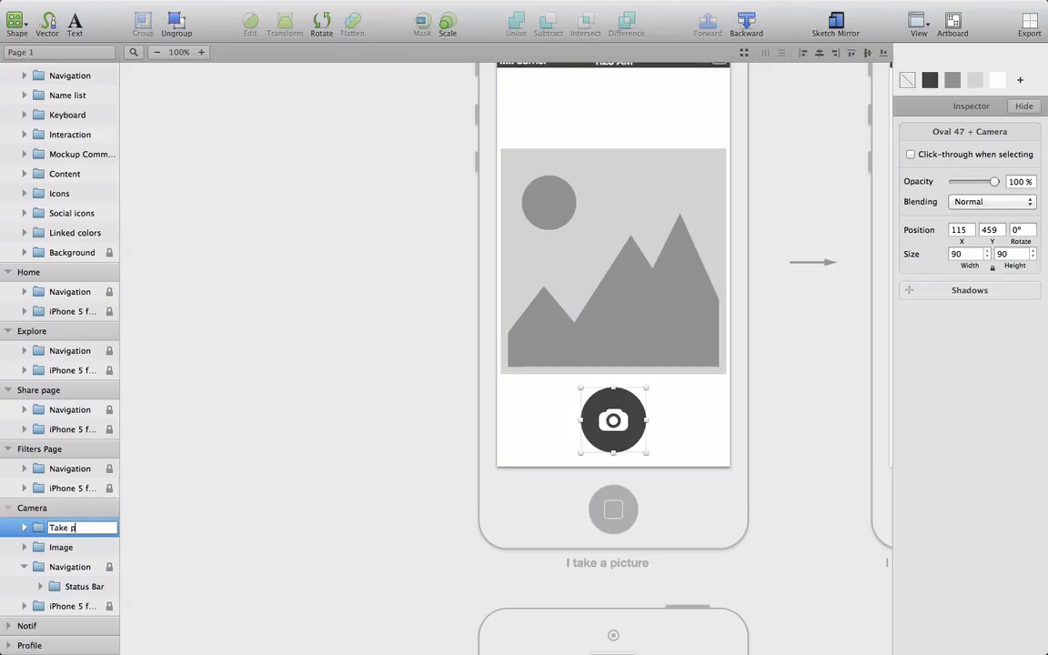
text(icture button)
click(343, 503)
- Copy the small light-grey "Button standard" group from the Interactions section of the Elements artboard
scroll(343, 503, right, 4)
scroll(343, 503, up, 1)
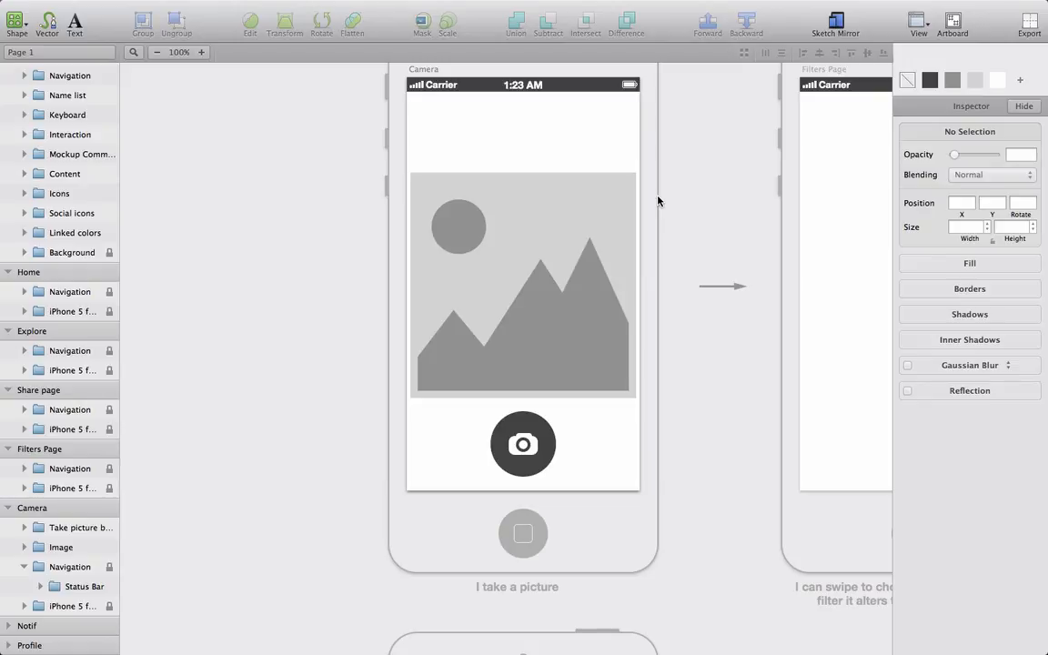
click(157, 52)
scroll(208, 227, up, 5)
scroll(208, 227, left, 5)
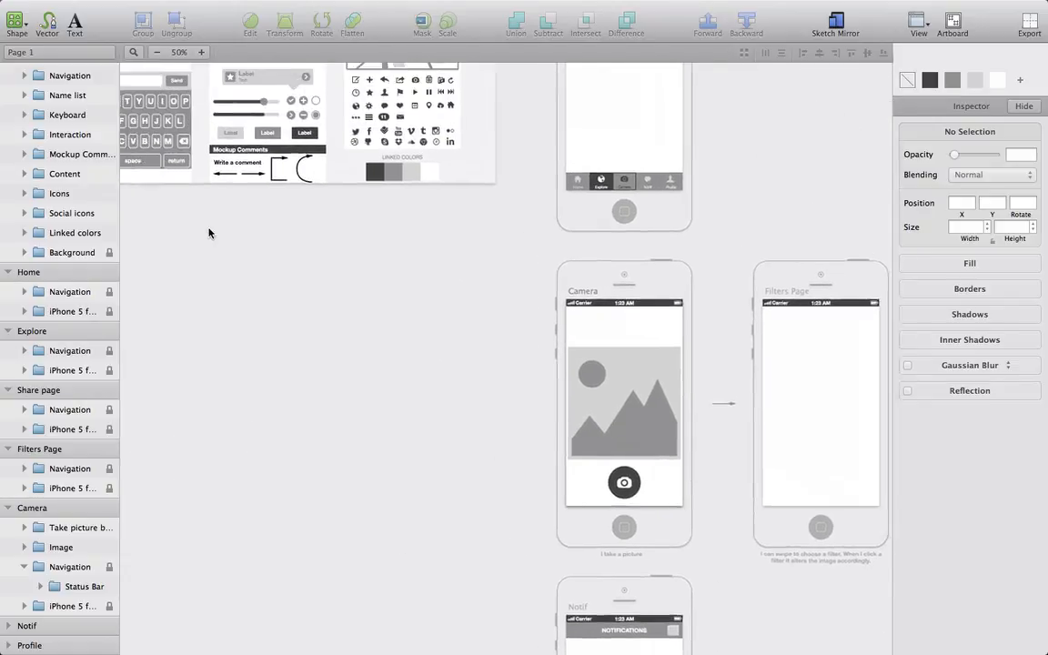
scroll(208, 231, up, 10)
scroll(209, 232, left, 4)
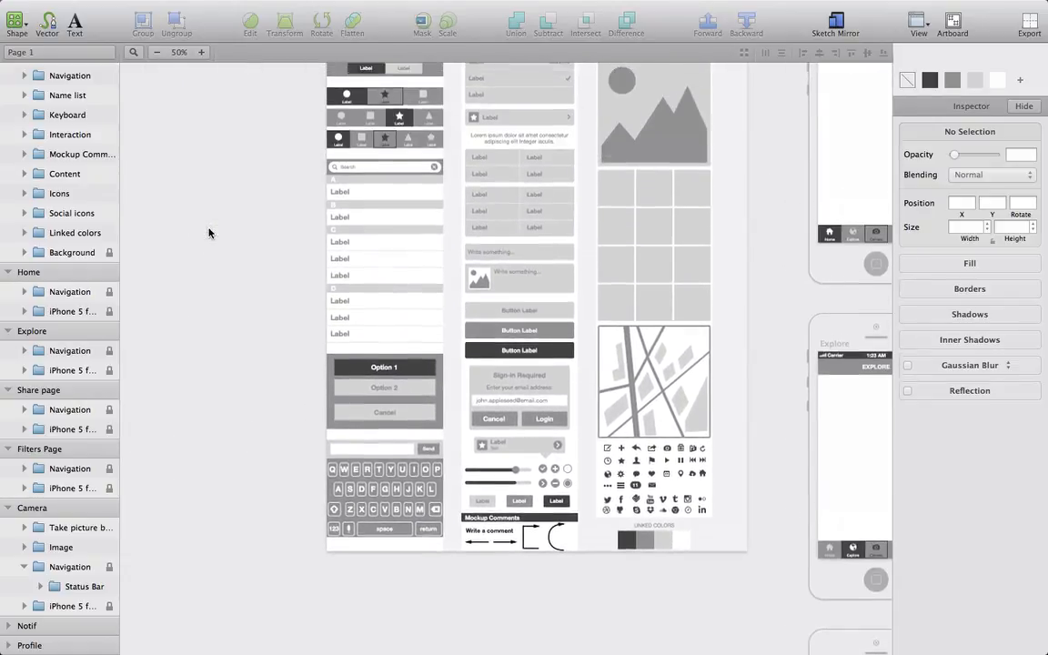
scroll(208, 232, down, 3)
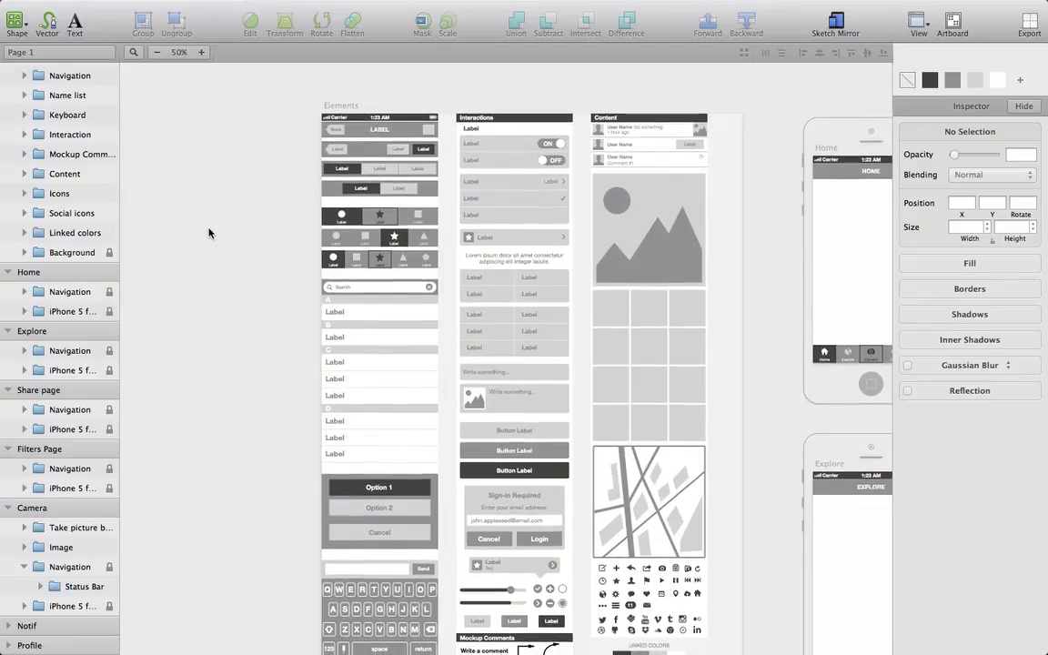
scroll(208, 233, down, 1)
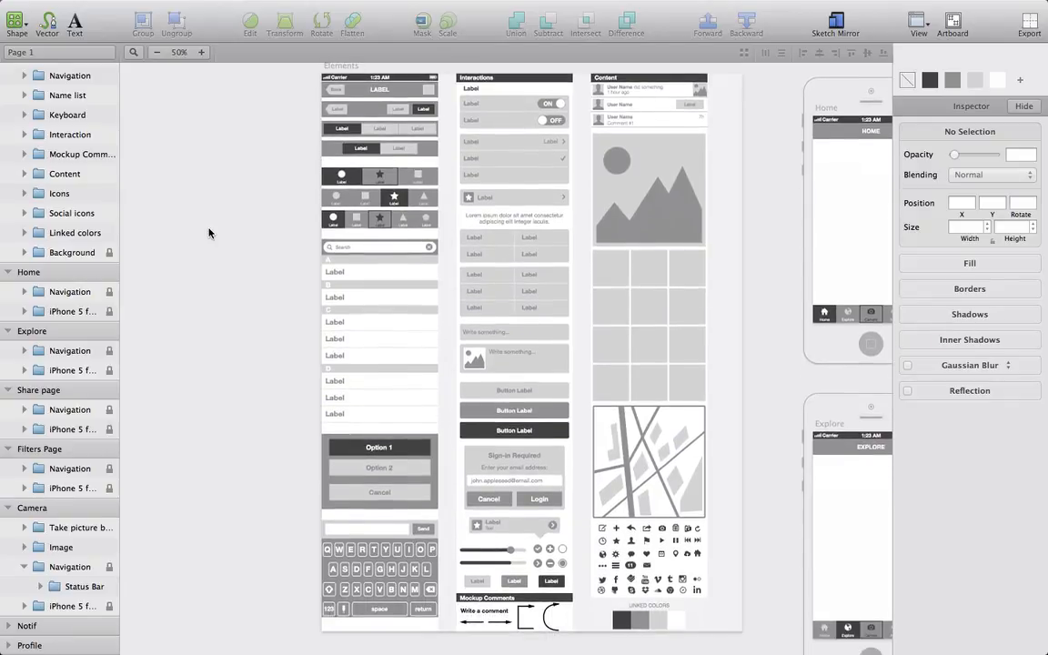
super+click(486, 584)
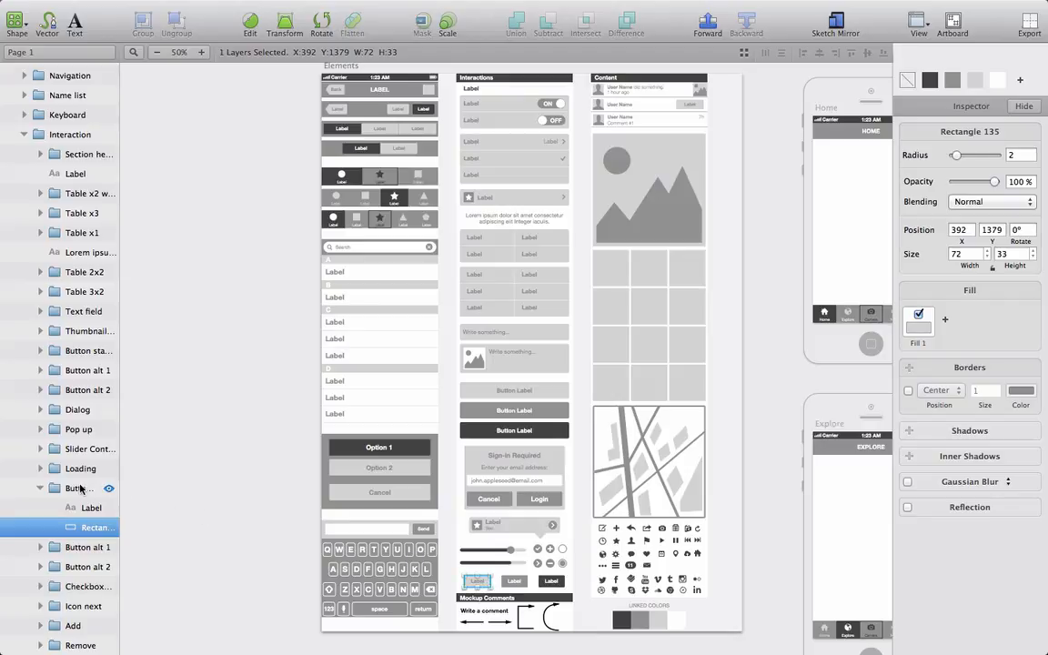
click(41, 489)
click(39, 490)
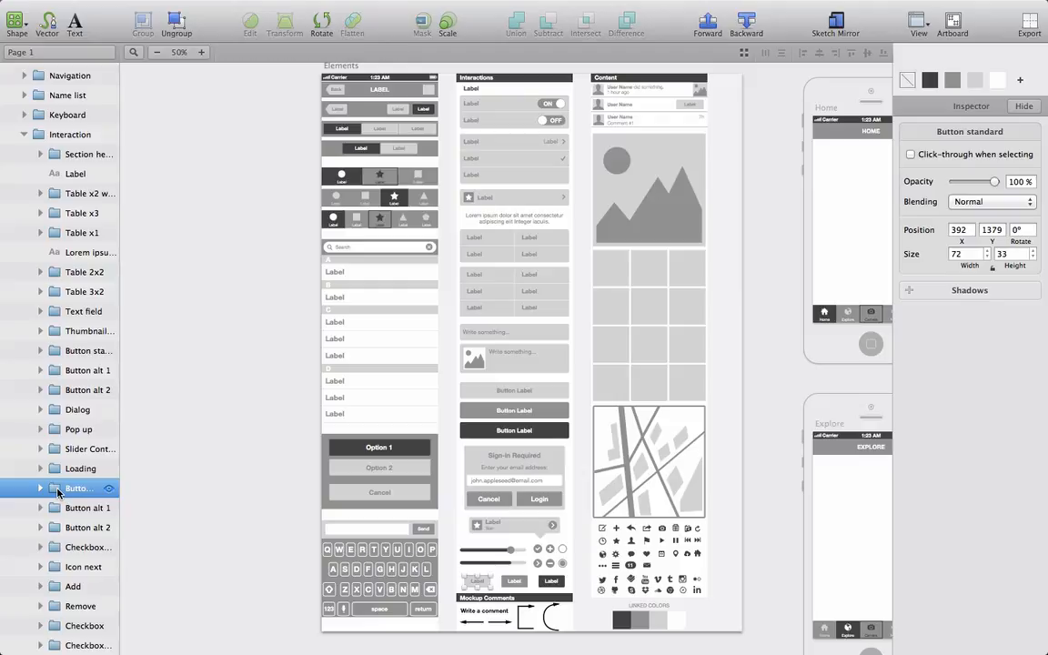
- Paste the button into the Camera artboard and place it above the image, aligned with its left edge at X 5, Y 39
scroll(56, 492, down, 15)
click(67, 505)
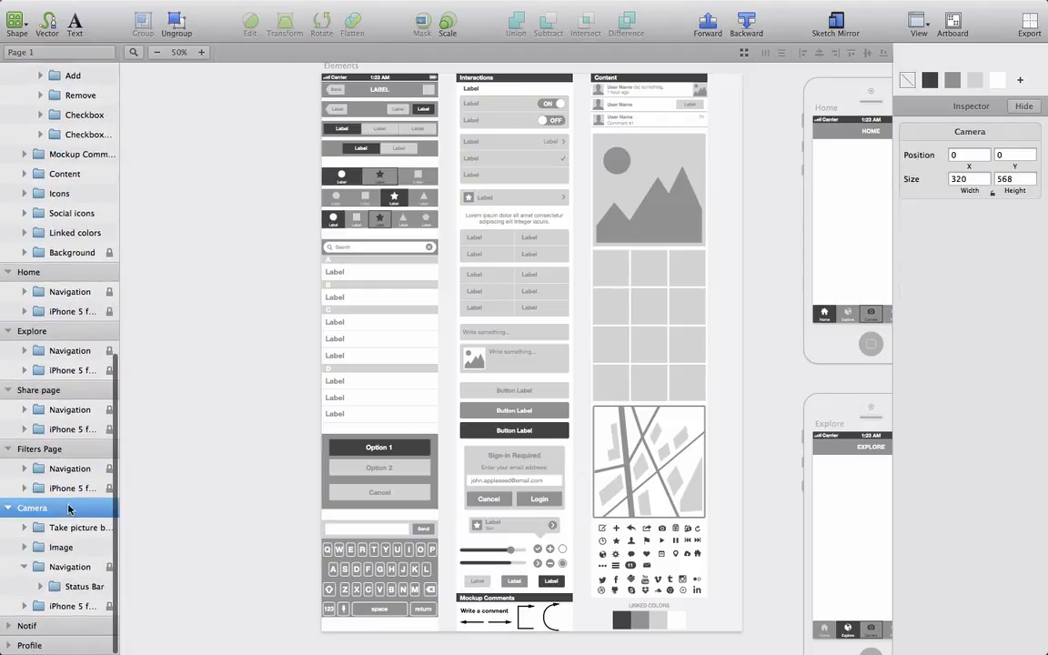
scroll(362, 468, down, 6)
scroll(362, 469, right, 4)
key(super+v)
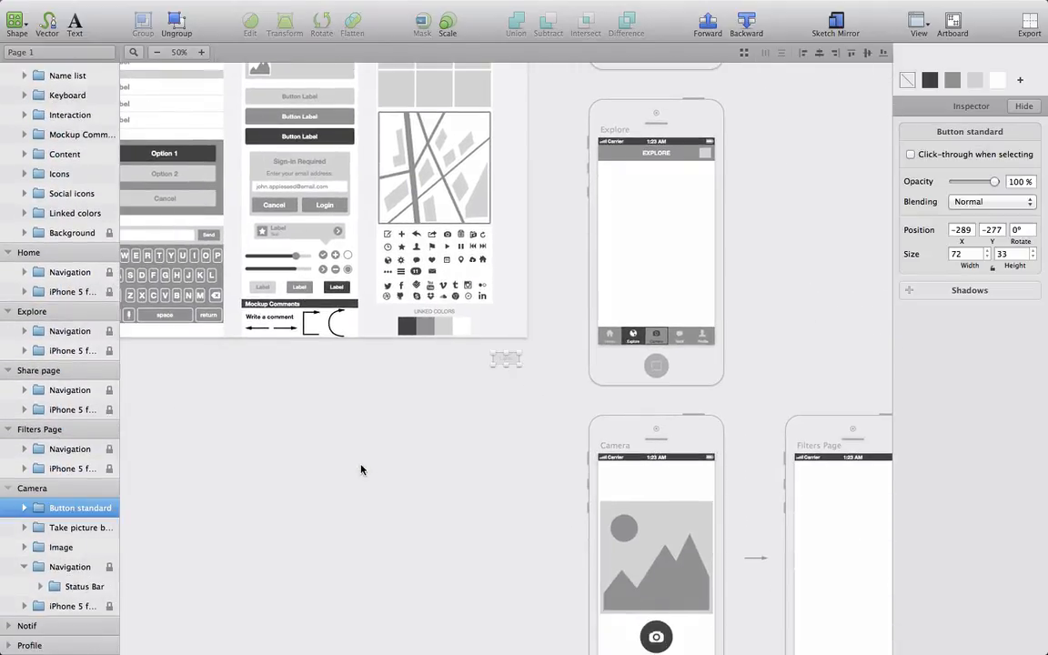
drag(510, 358, 612, 474)
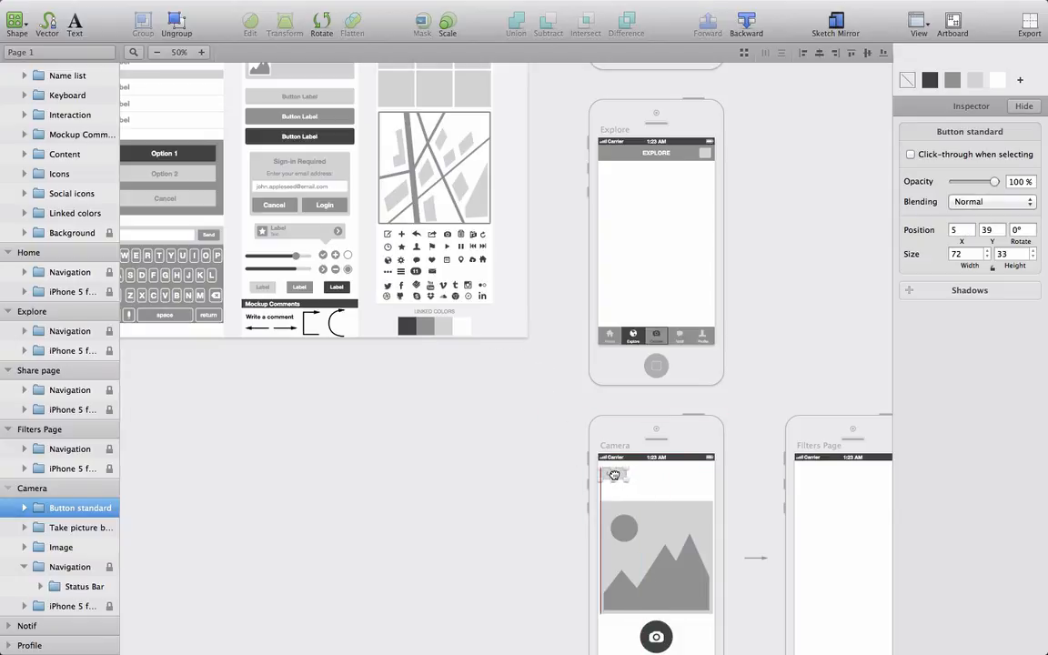
- Move the standard button up to Y 33 and change its label text to "Cancel"
click(201, 52)
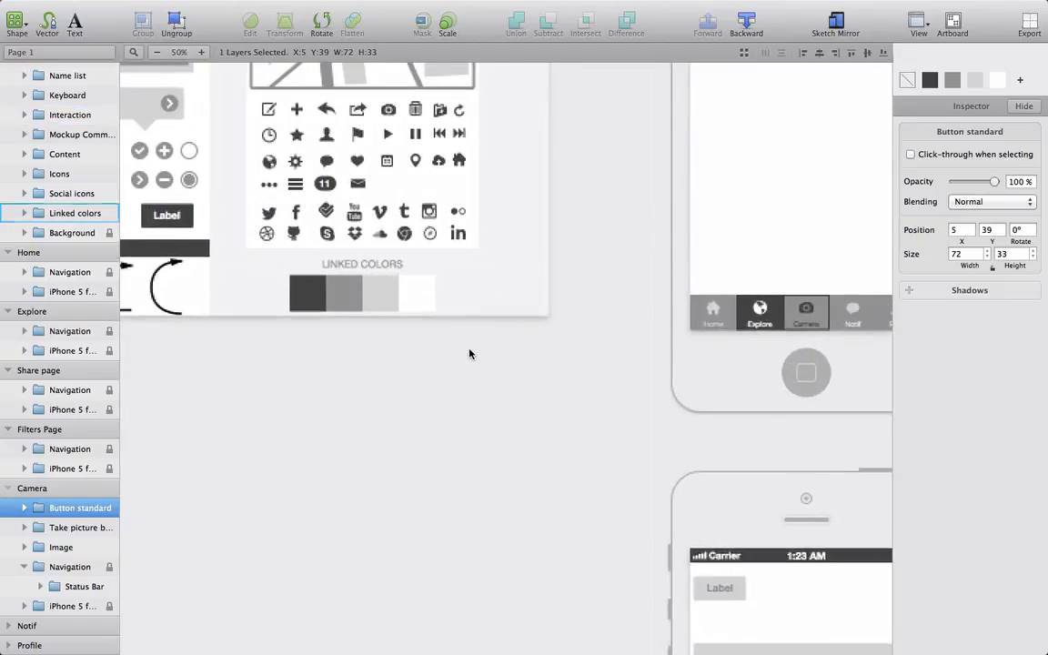
scroll(468, 351, down, 5)
scroll(468, 351, right, 3)
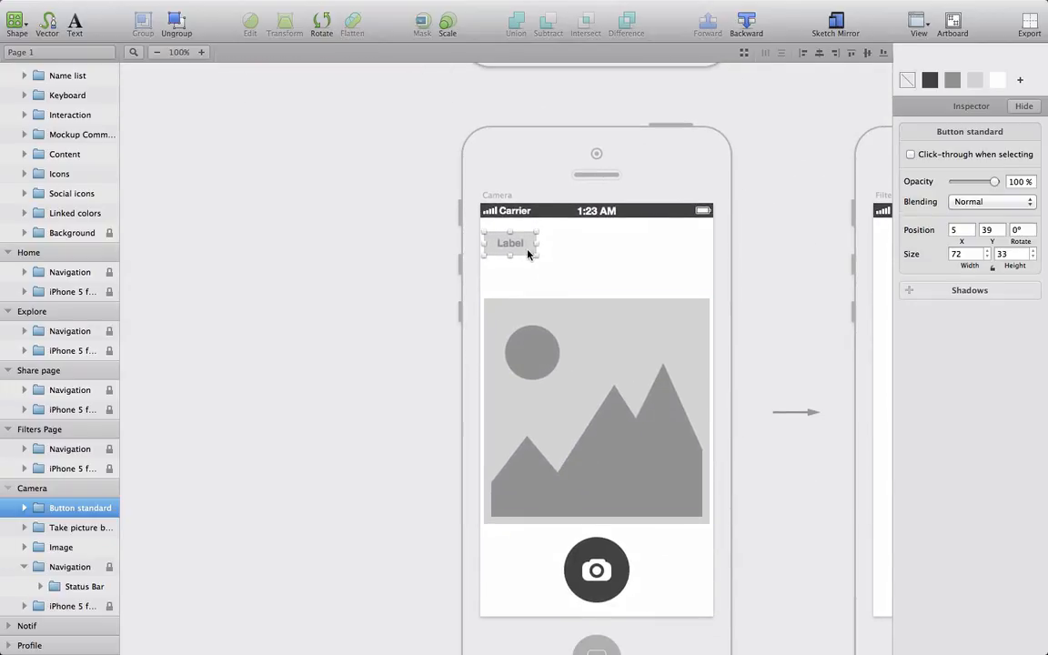
mouse_move(528, 249)
mouse_down()
mouse_move(526, 237)
mouse_move(515, 242)
mouse_up()
double_click(514, 242)
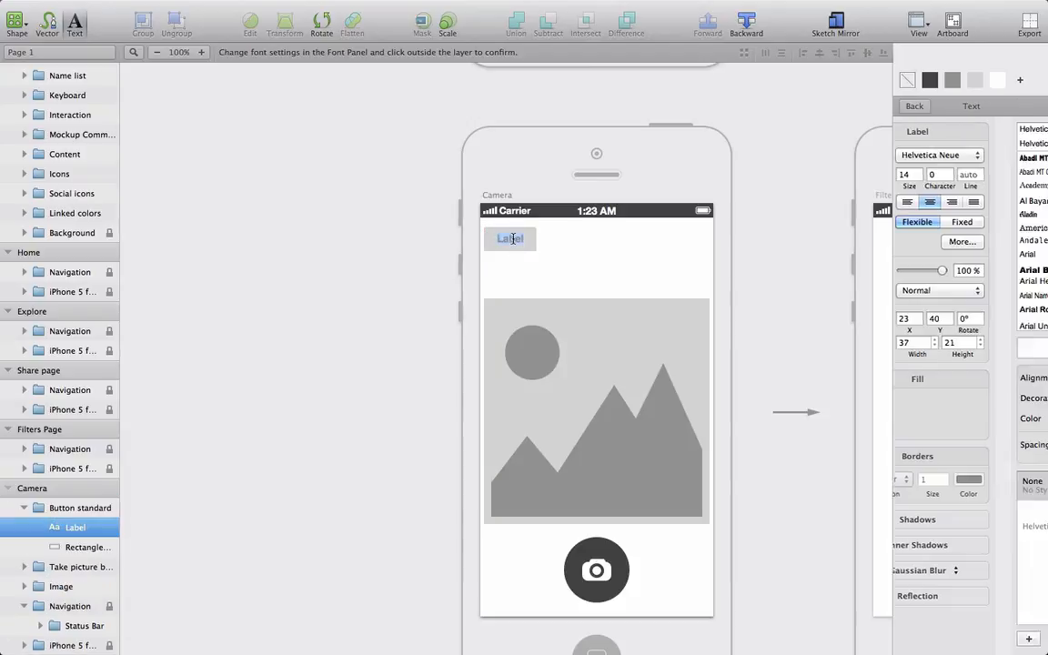
click(66, 547)
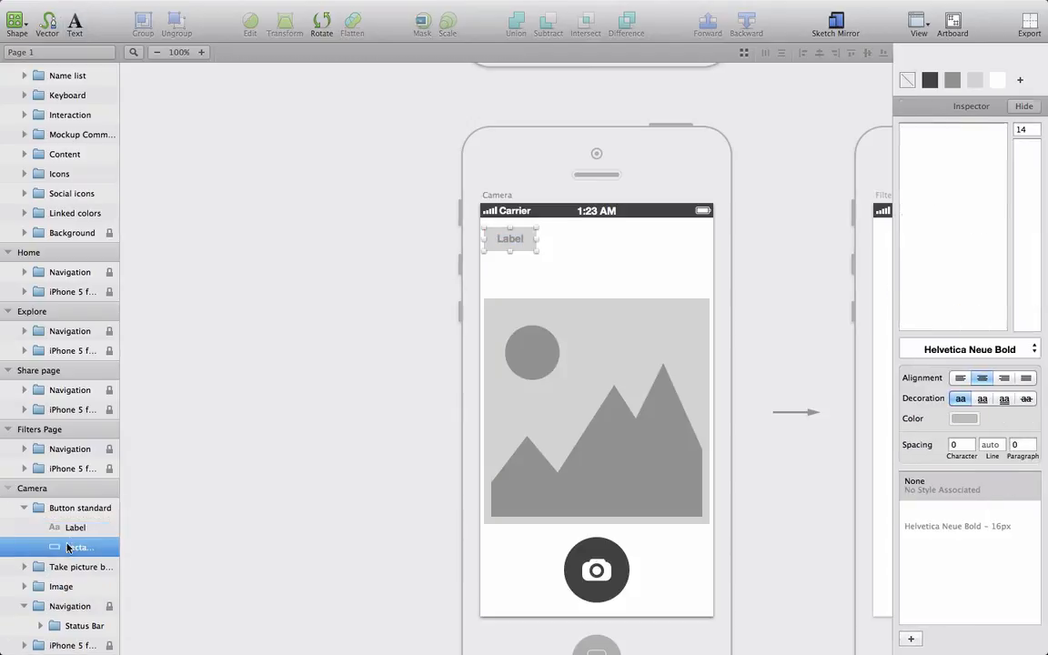
click(77, 526)
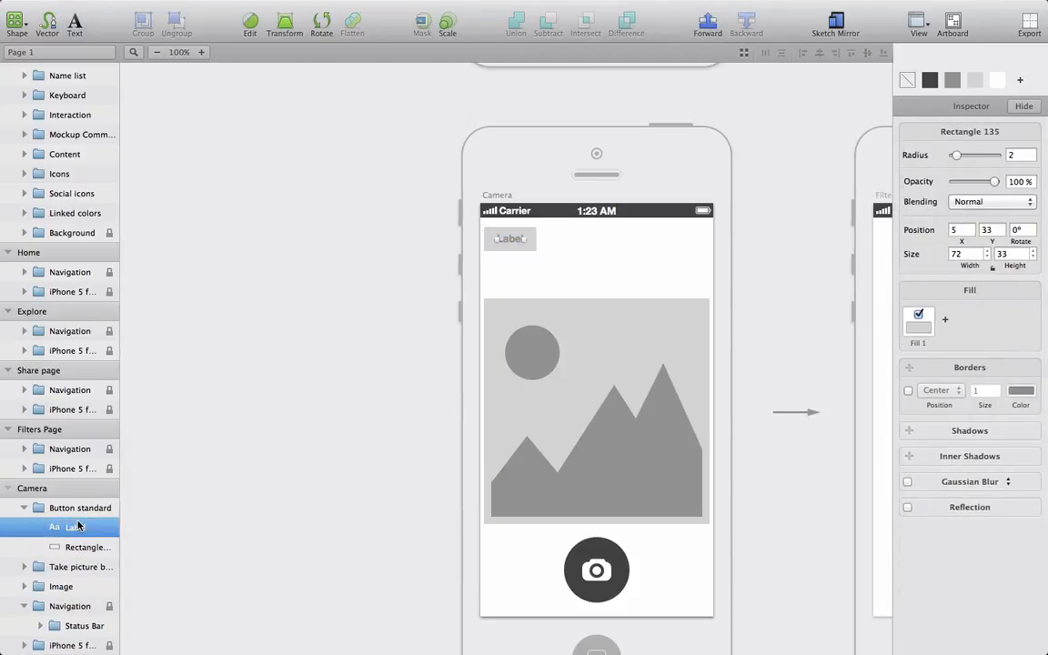
double_click(511, 239)
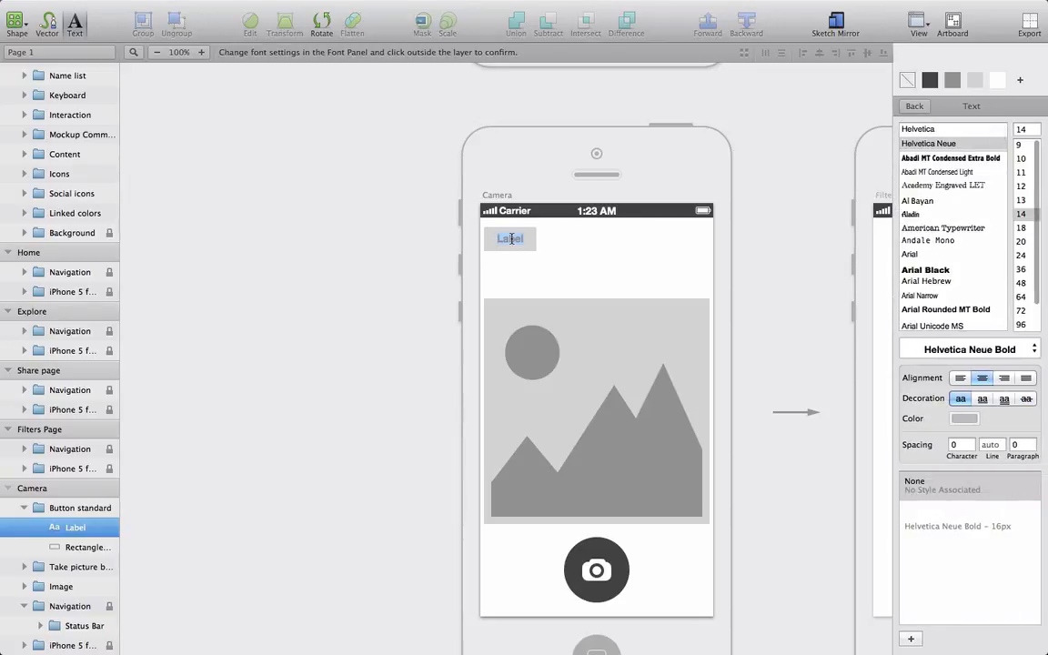
text(Cancel)
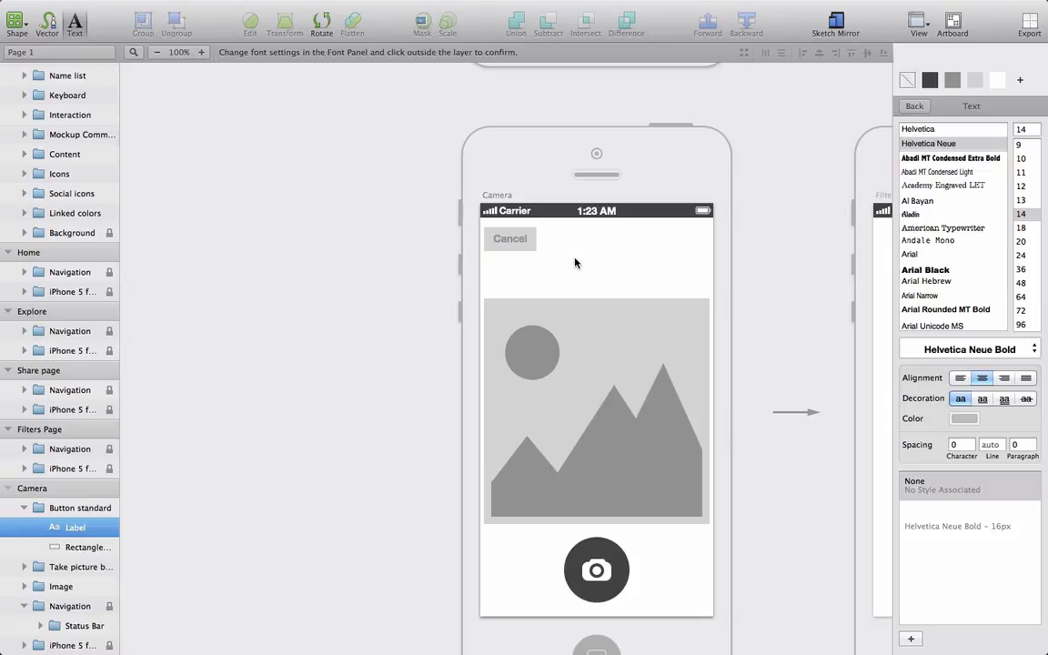
click(575, 263)
scroll(575, 263, down, 2)
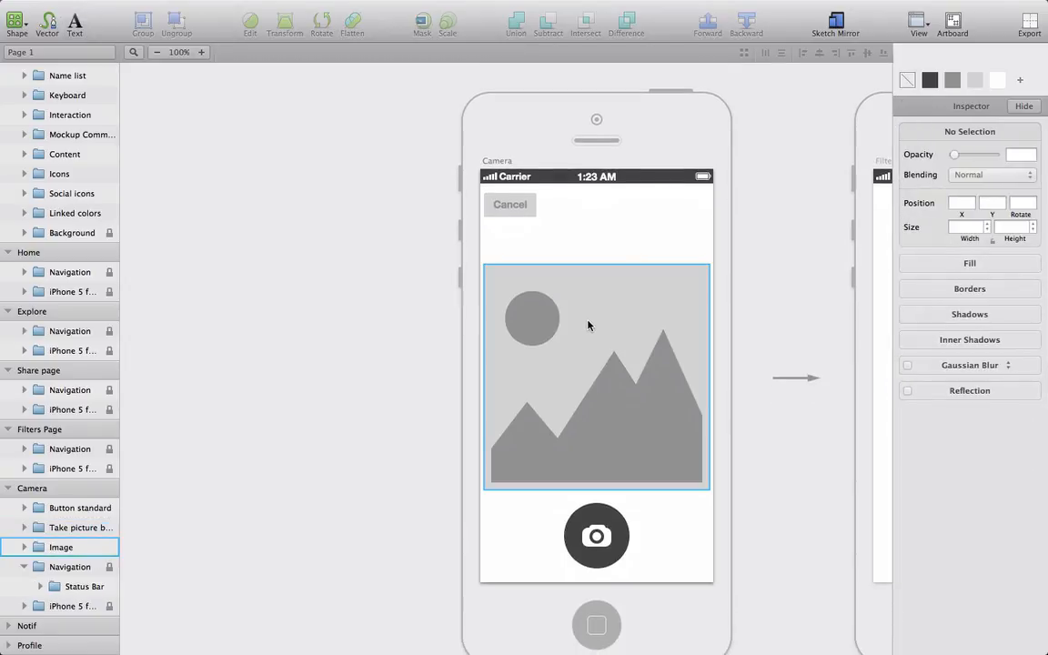
- Adjust the Camera screen's vertical spacing: image up to Y 107, camera button slightly up, Cancel button down to Y 37
drag(588, 326, 588, 305)
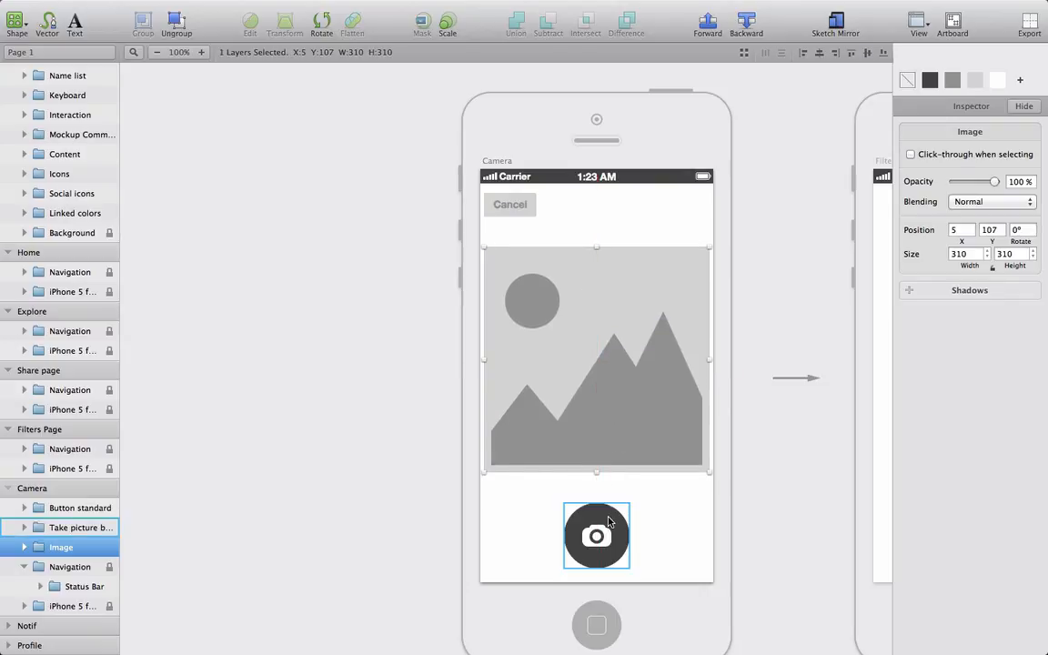
drag(608, 521, 609, 505)
drag(525, 220, 525, 223)
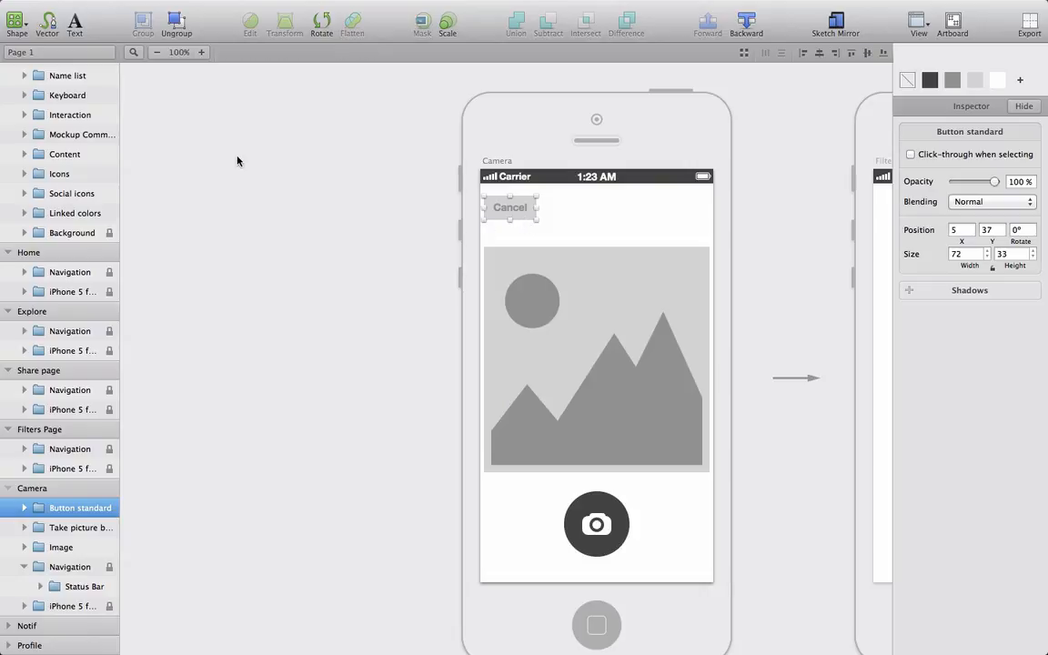
- Add a two-line text note "Goes back to the page / the user was previously on" outside the Camera artboard, beside the Cancel button
click(363, 207)
key(t)
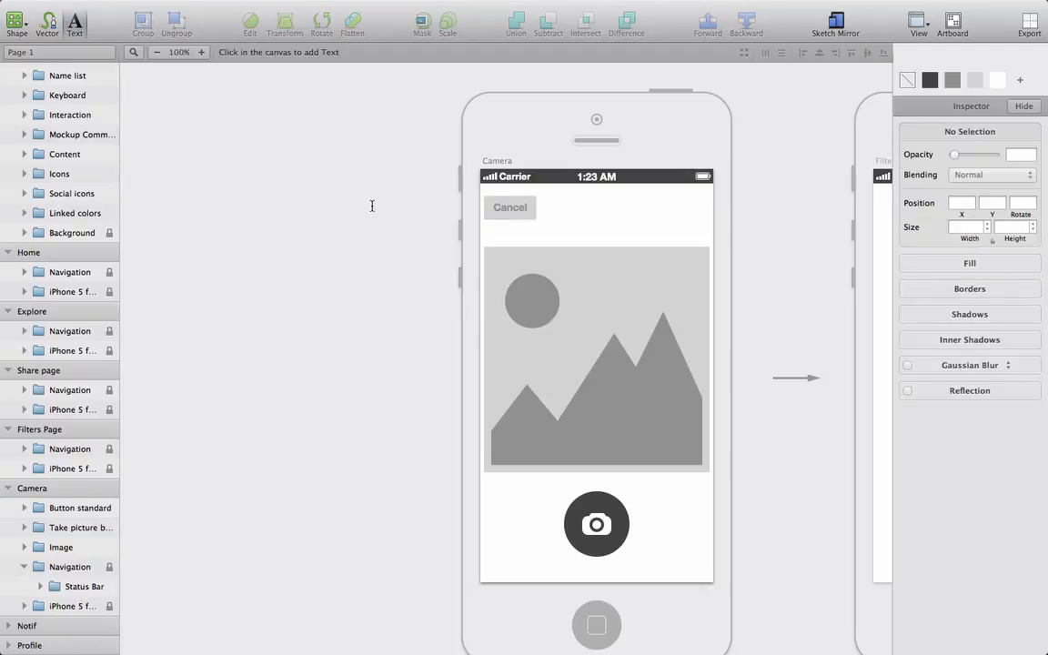
click(371, 206)
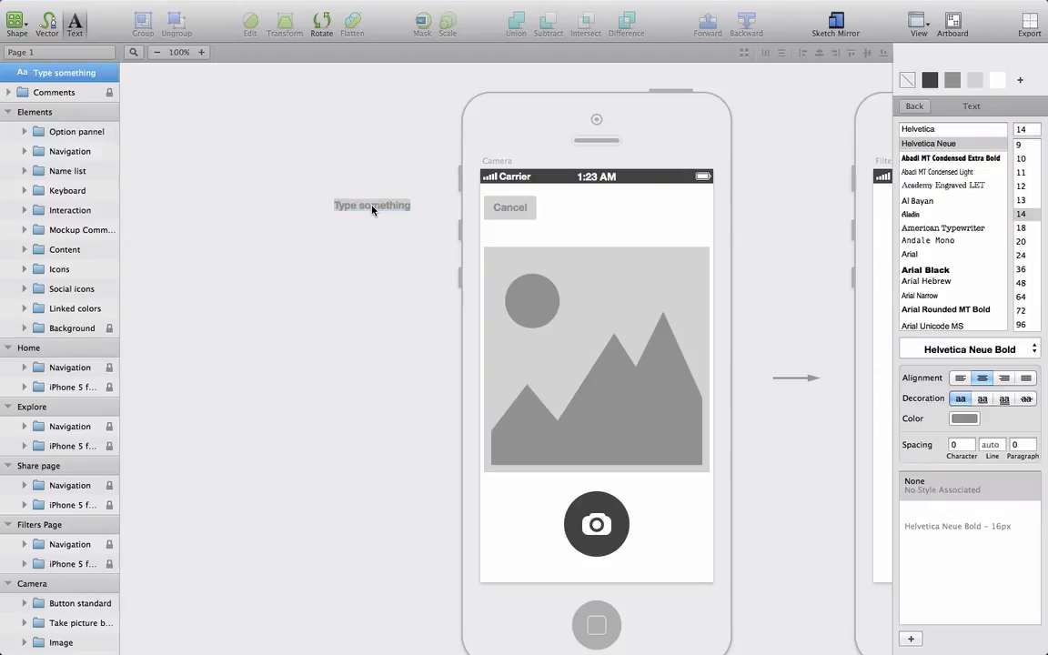
text(Goes bac)
text(k to the back)
key(BackSpace)
key(BackSpace)
key(BackSpace)
key(BackSpace)
text(page the user)
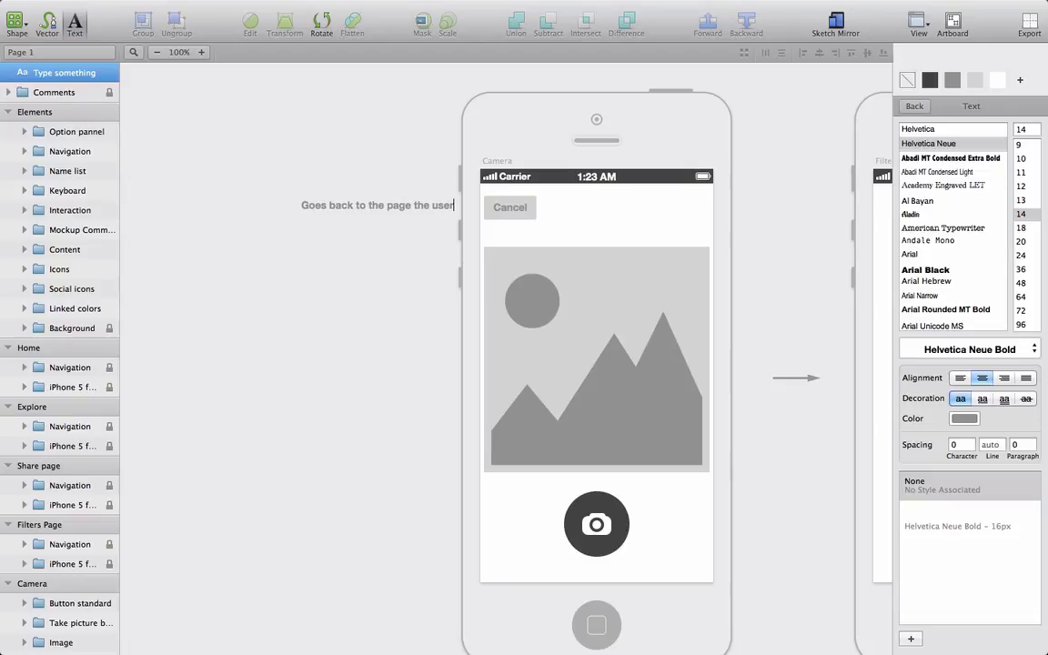
key(Return)
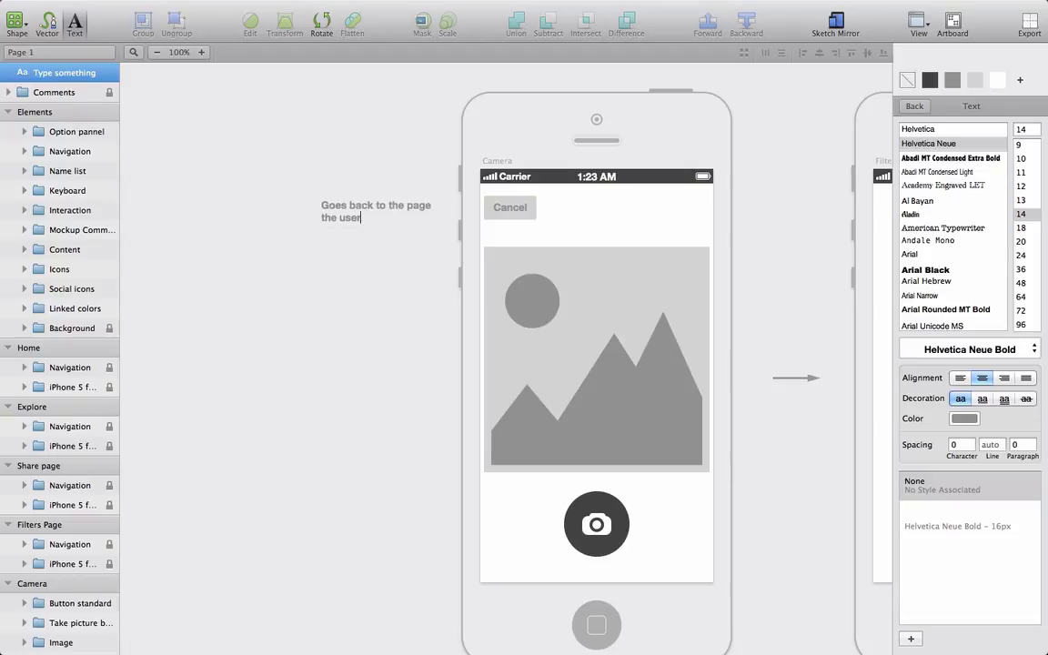
text(was previously on)
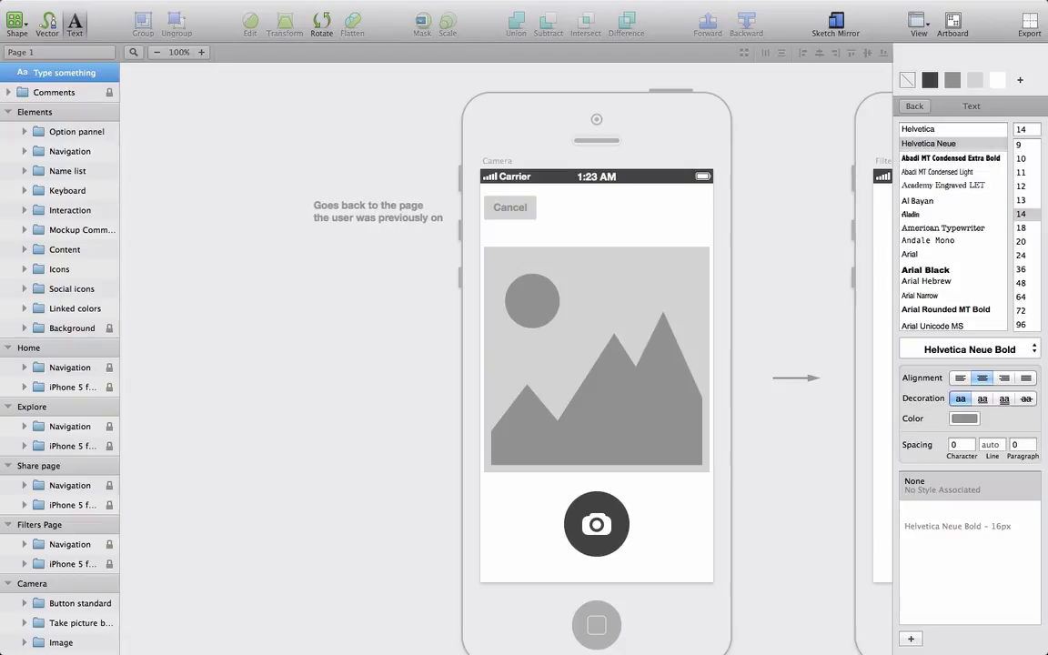
click(380, 157)
click(373, 206)
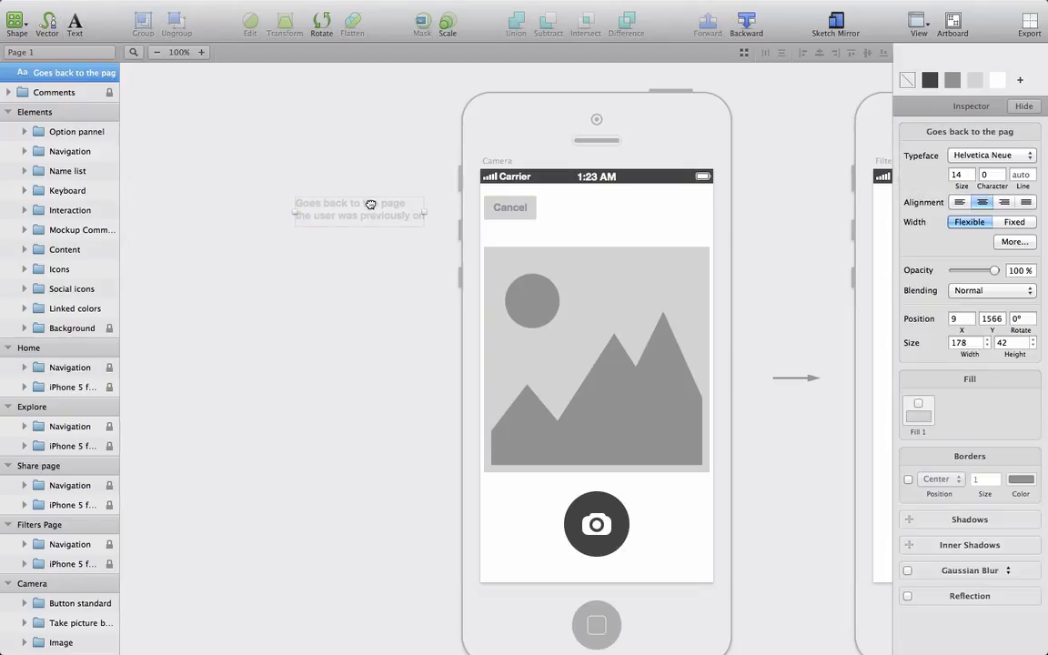
drag(370, 204, 366, 203)
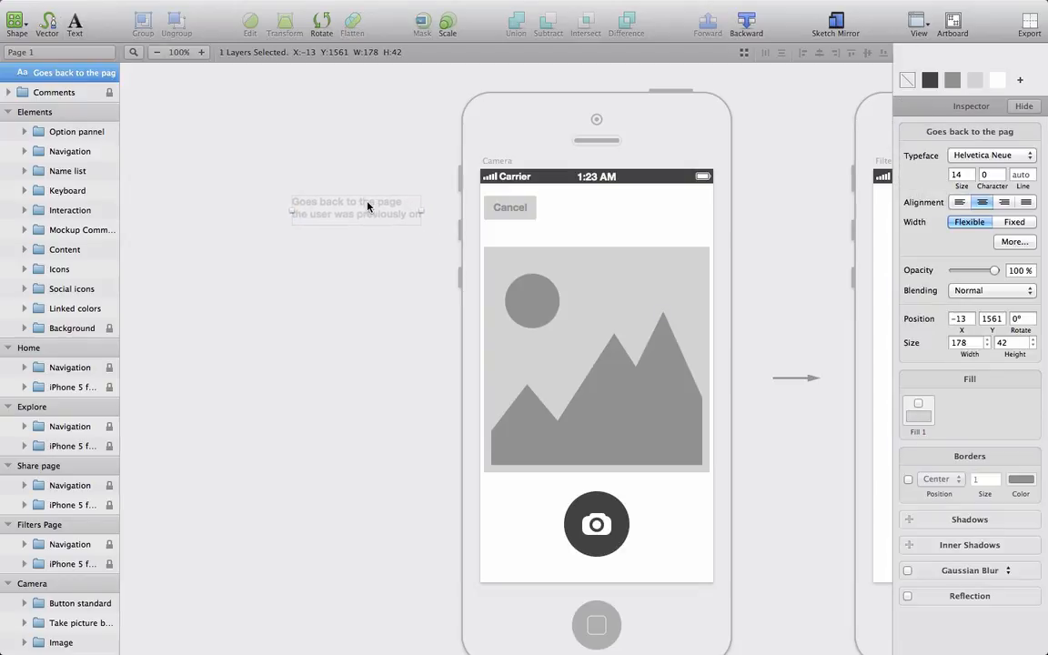
- Duplicate the Comments group's arrow that sits between the Camera and Filters Page artboards
click(809, 377)
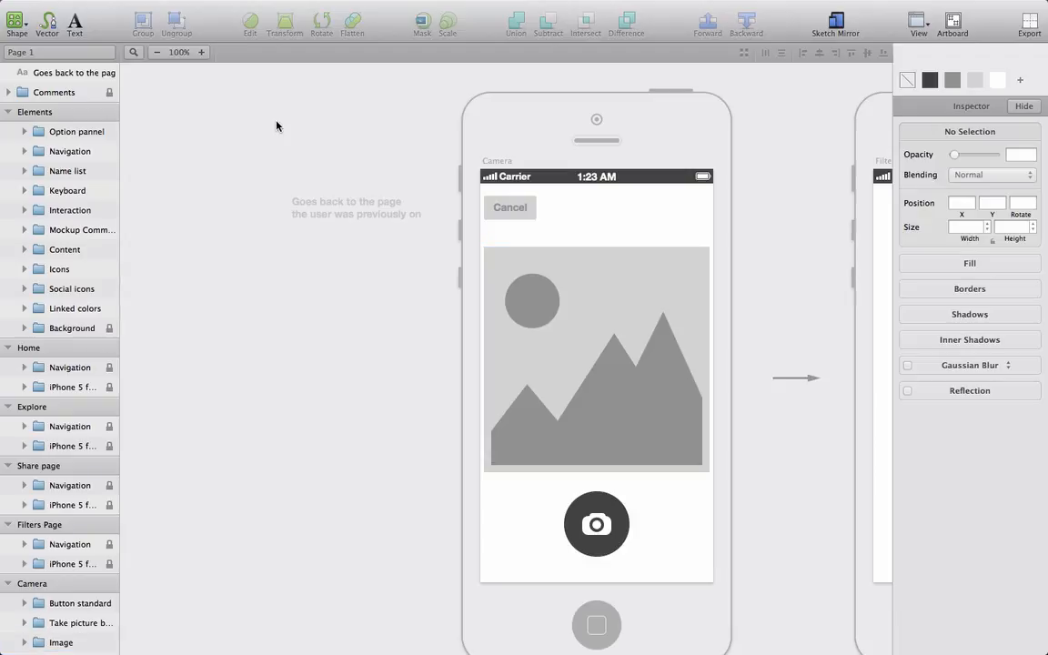
click(8, 92)
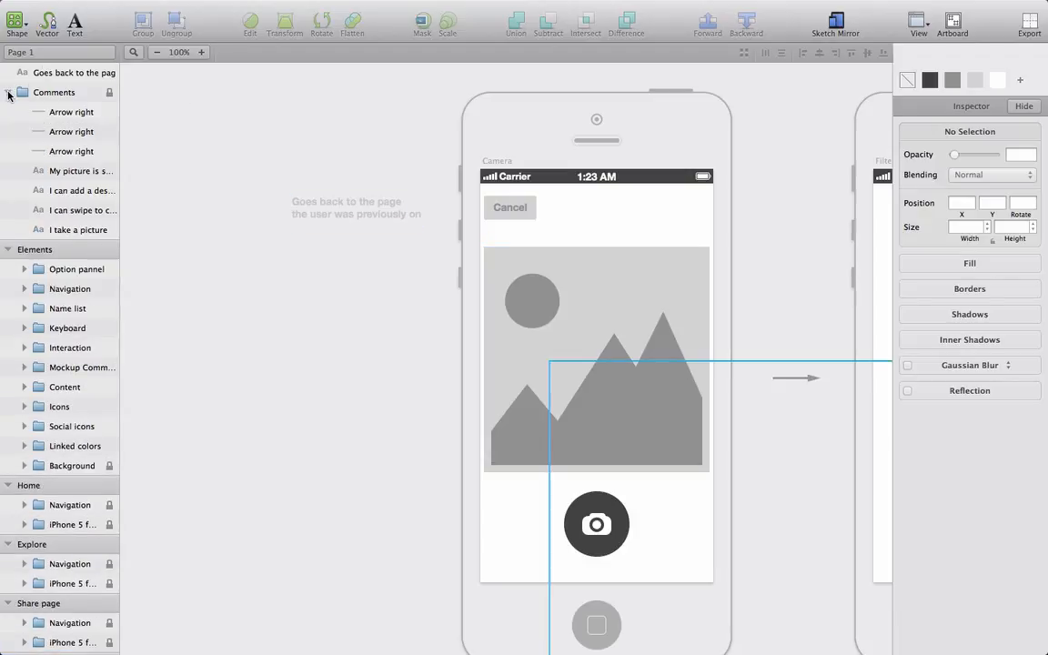
click(64, 115)
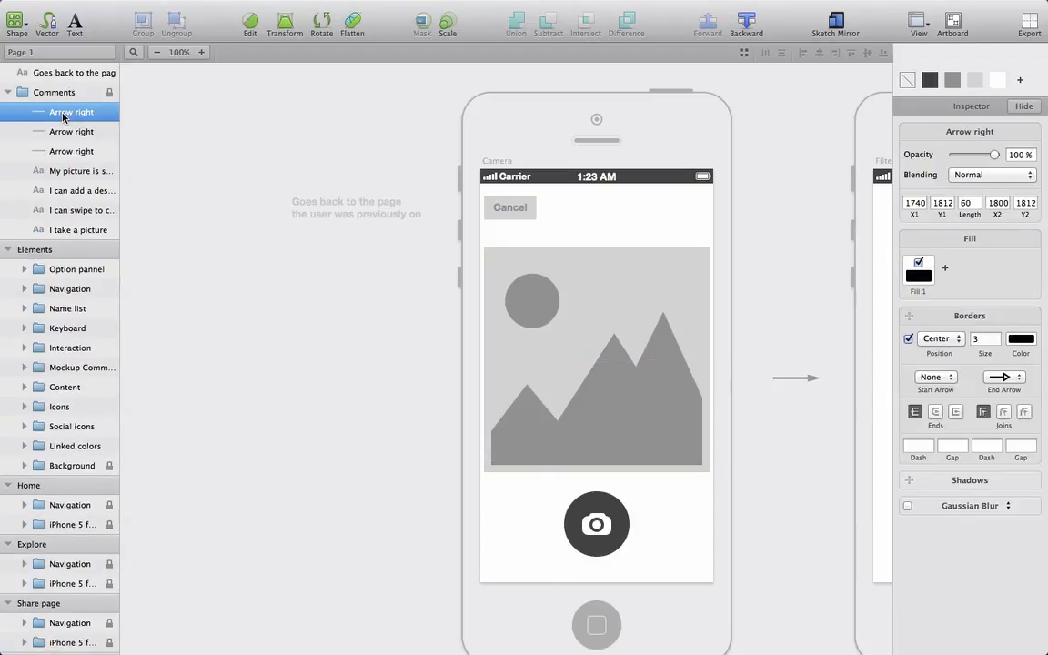
click(64, 132)
click(64, 152)
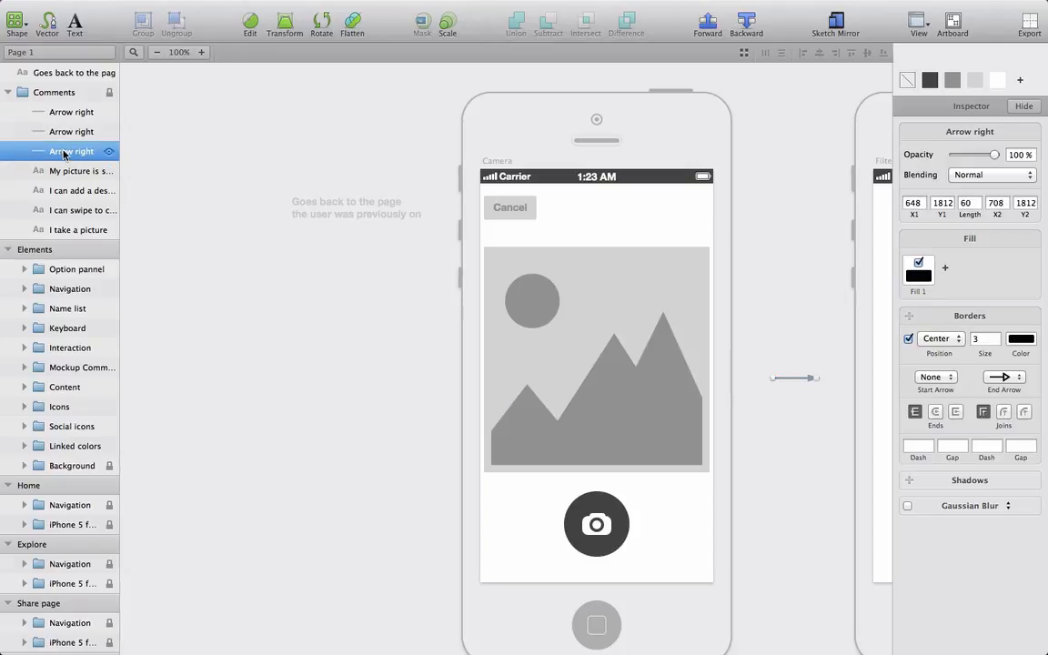
key(super+d)
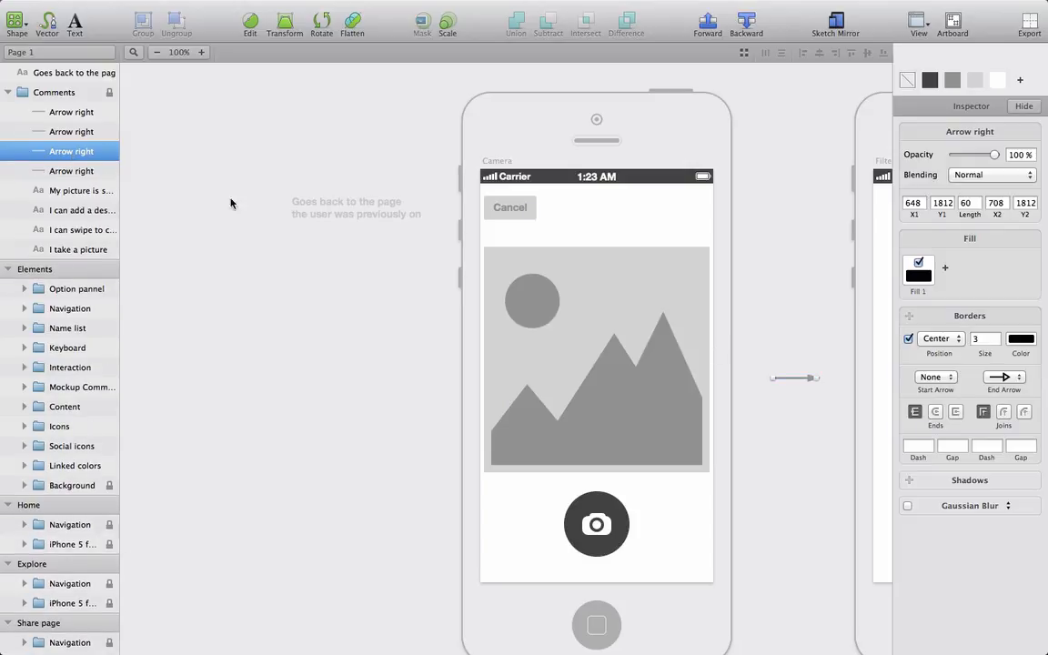
click(809, 382)
click(661, 356)
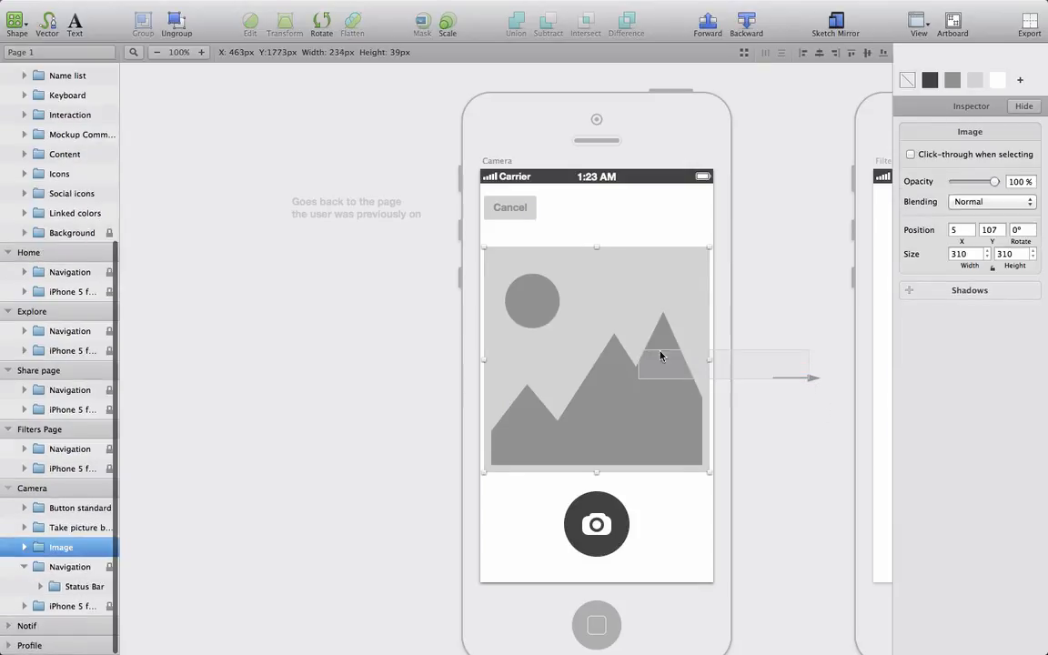
click(260, 204)
- Move the duplicated arrow left and up to X1 148, Y1 1572, between the note and the Camera phone frame
scroll(87, 171, up, 5)
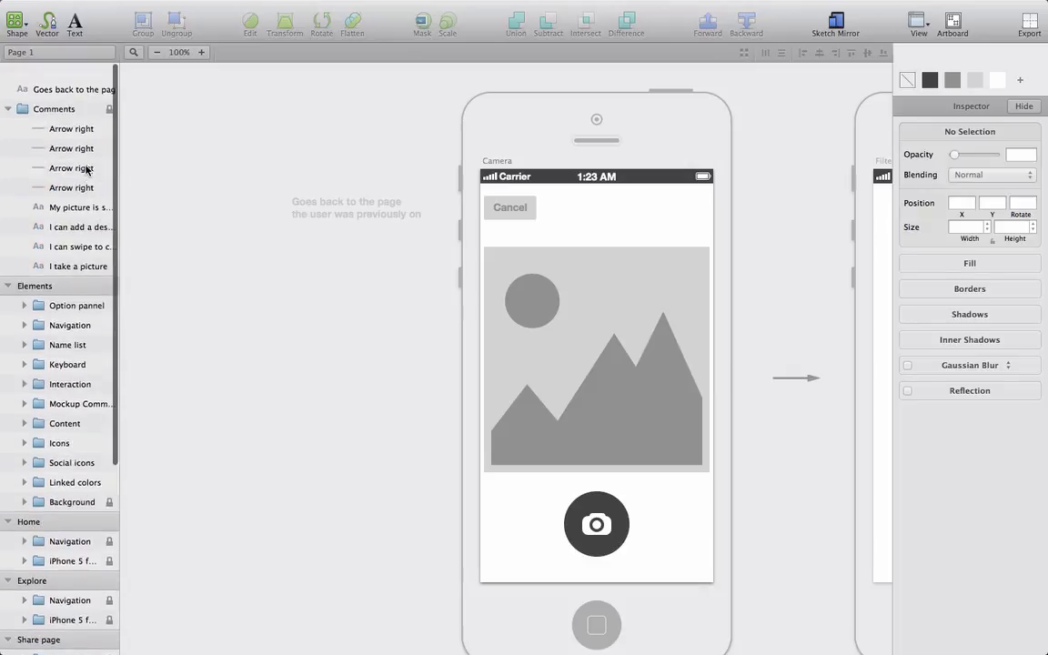
click(66, 173)
click(68, 158)
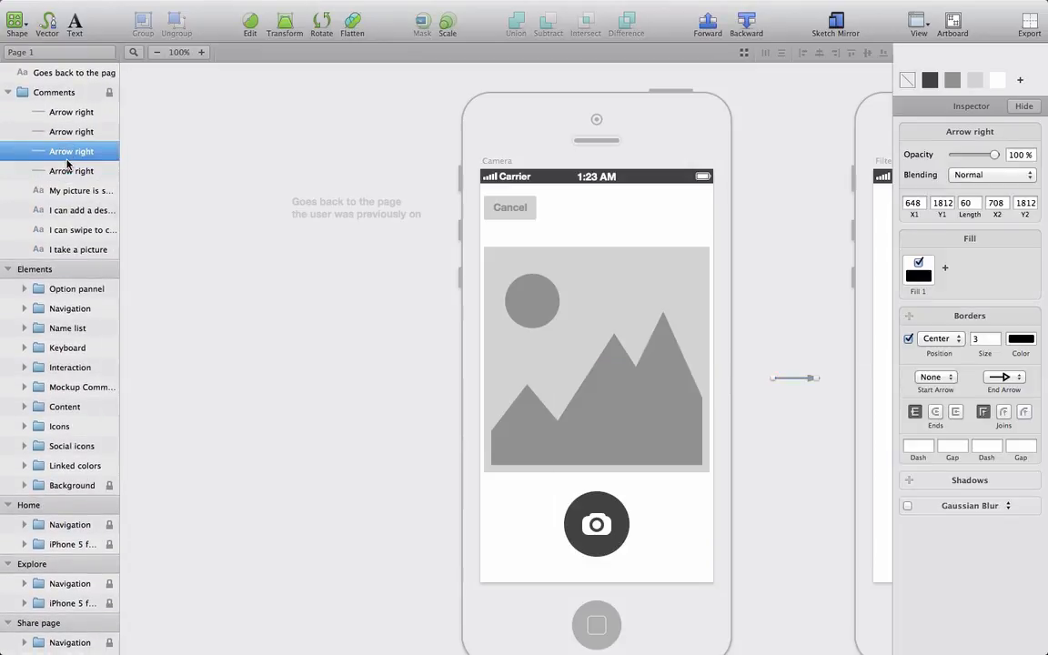
key(shift+Up)
key(shift+Up)
key(shift+Left)
key(shift+Left)
key(shift+Left)
key(shift+Left)
key(shift+Left)
key(shift+Left)
key(shift+Left)
key(shift+Left)
key(shift+Left)
key(shift+Left)
key(shift+Left)
key(shift+Left)
key(shift+Left)
key(shift+Left)
key(shift+Left)
key(shift+Left)
key(shift+Left)
key(shift+Left)
key(shift+Left)
key(shift+Left)
key(shift+Left)
key(shift+Left)
key(shift+Left)
key(shift+Left)
key(shift+Left)
key(shift+Left)
key(shift+Left)
key(shift+Left)
key(shift+Left)
key(shift+Left)
key(shift+Left)
key(shift+Left)
key(shift+Left)
key(shift+Left)
key(shift+Left)
key(shift+Left)
key(shift+Left)
key(shift+Left)
key(shift+Left)
key(shift+Left)
key(shift+Left)
key(shift+Left)
key(shift+Left)
key(shift+Left)
key(shift+Left)
key(shift+Left)
key(shift+Up)
key(shift+Up)
key(shift+Up)
key(shift+Up)
key(shift+Up)
key(shift+Up)
key(shift+Up)
key(shift+Up)
key(shift+Up)
key(shift+Up)
key(shift+Up)
key(shift+Up)
key(shift+Up)
key(shift+Up)
key(shift+Up)
key(shift+Up)
key(shift+Up)
key(shift+Up)
key(shift+Up)
key(shift+Up)
key(shift+Up)
key(shift+Up)
key(shift+Up)
key(shift+Down)
- Shift the note left to X -38 and flip the new arrow to point at it, with a length of about 55
click(100, 73)
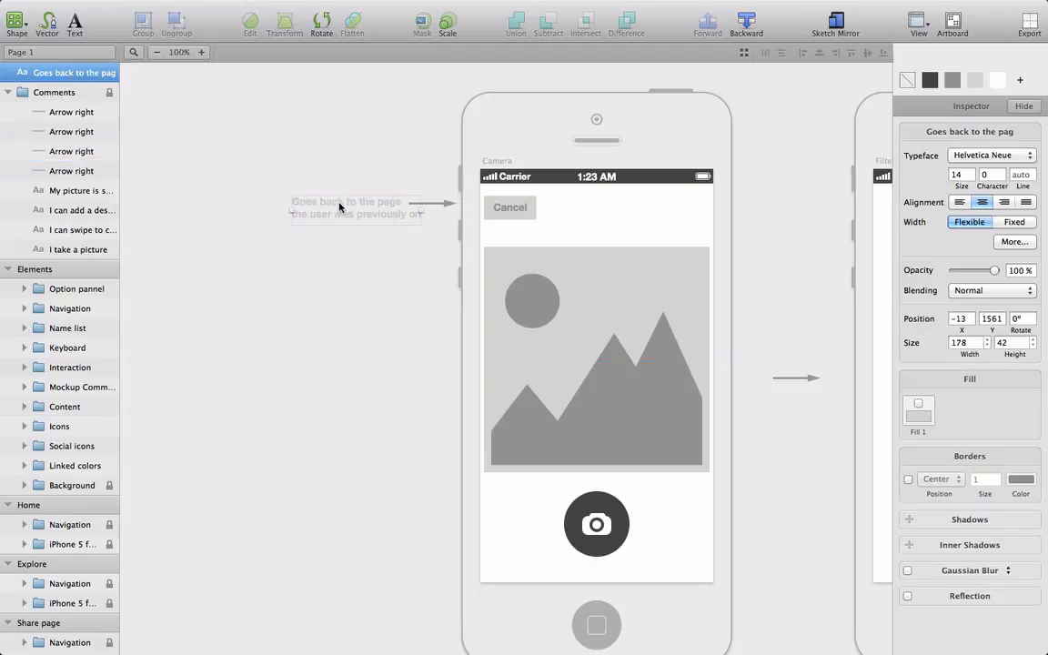
drag(340, 204, 320, 204)
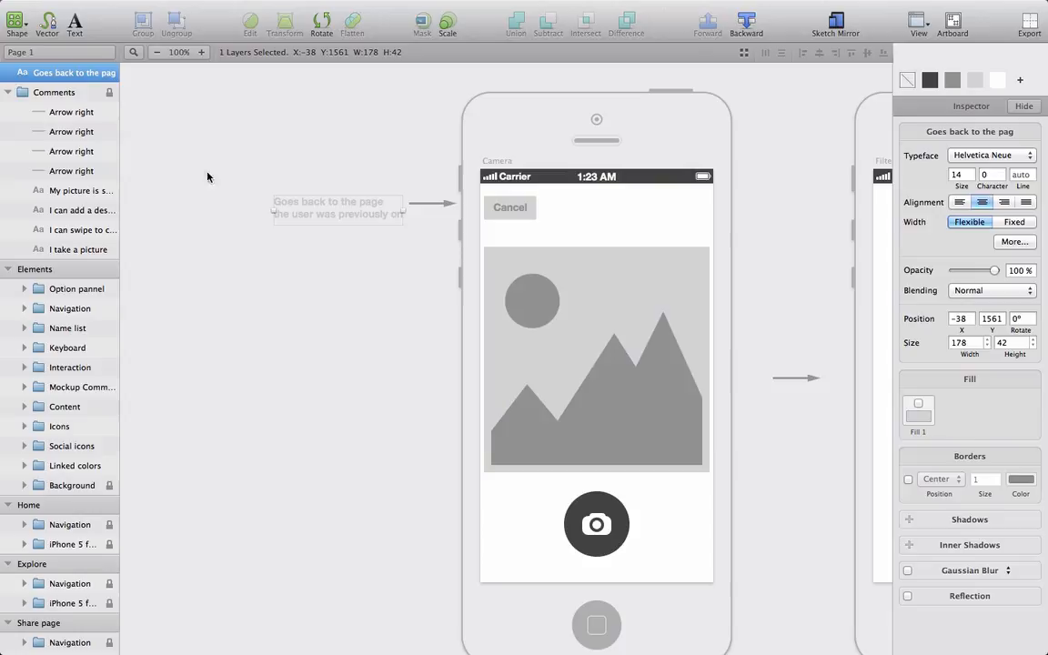
click(94, 151)
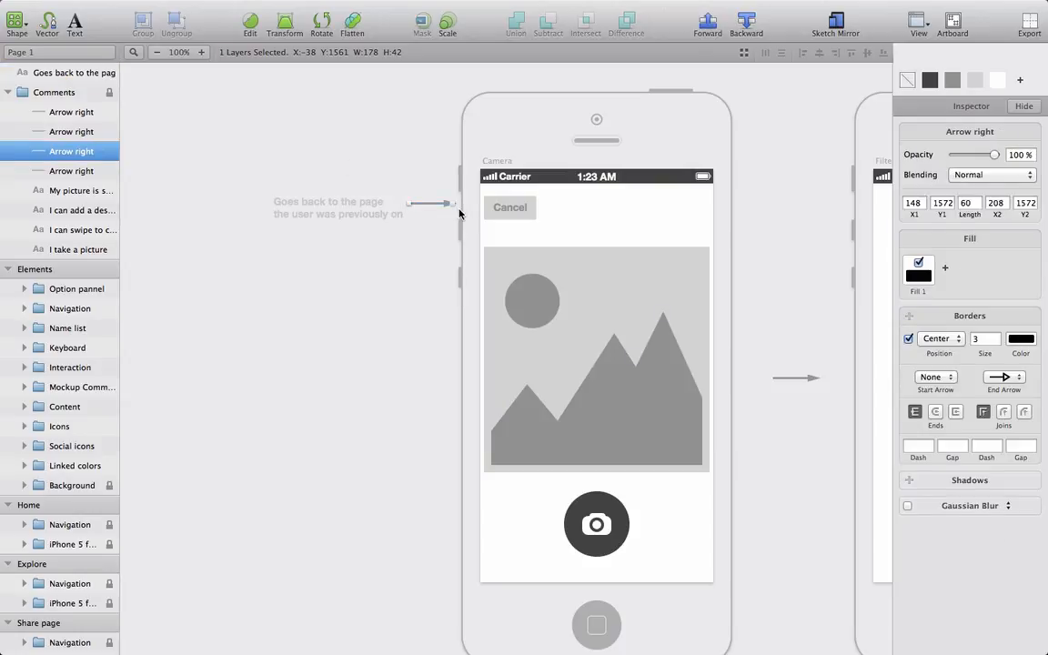
click(409, 189)
drag(438, 202, 368, 204)
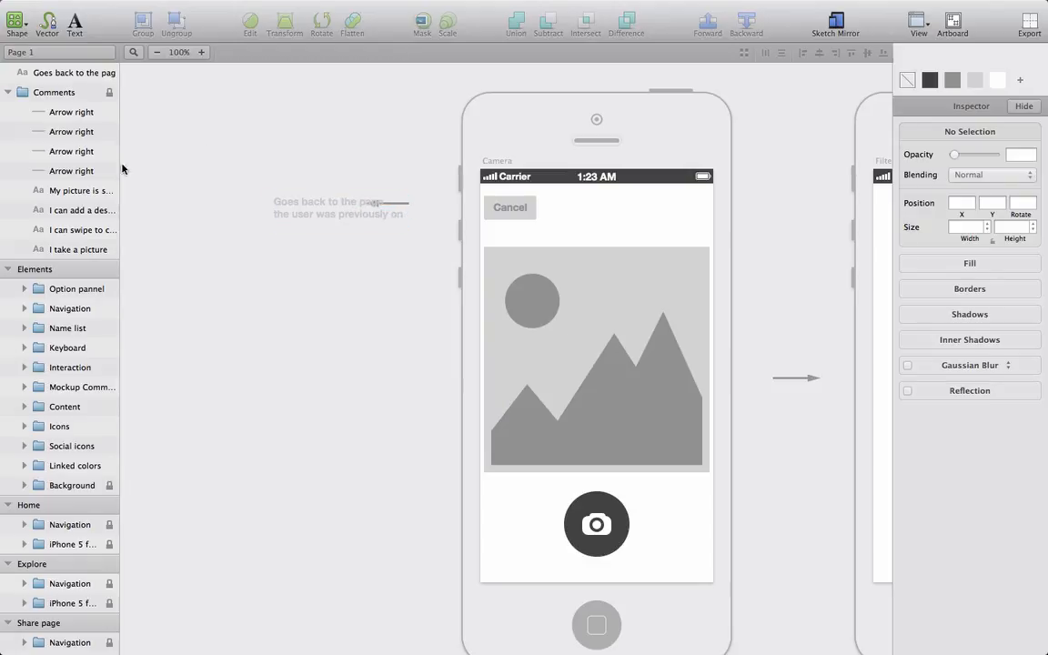
click(93, 151)
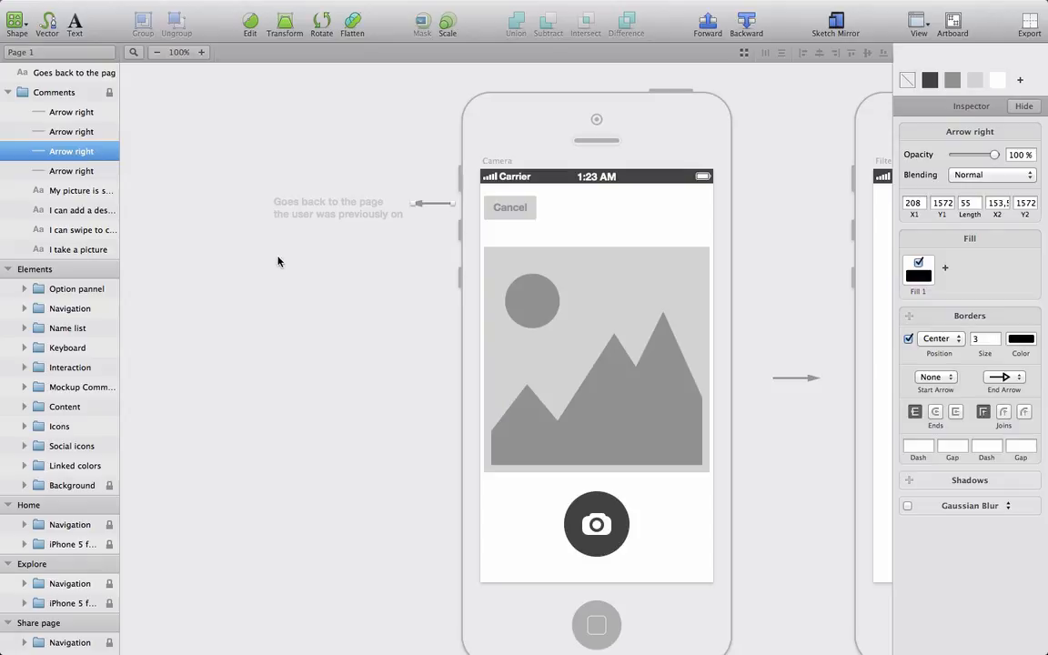
click(342, 294)
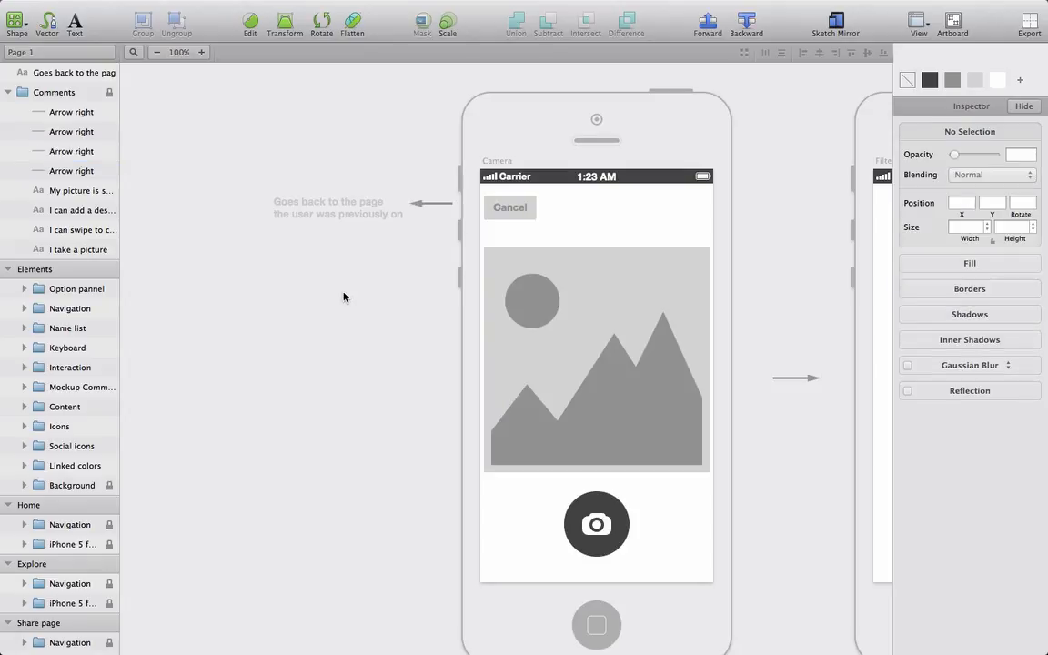
- Set the note's text colour to the dark grey preset 393939 and move its layer into the Comments group below the arrows
click(332, 220)
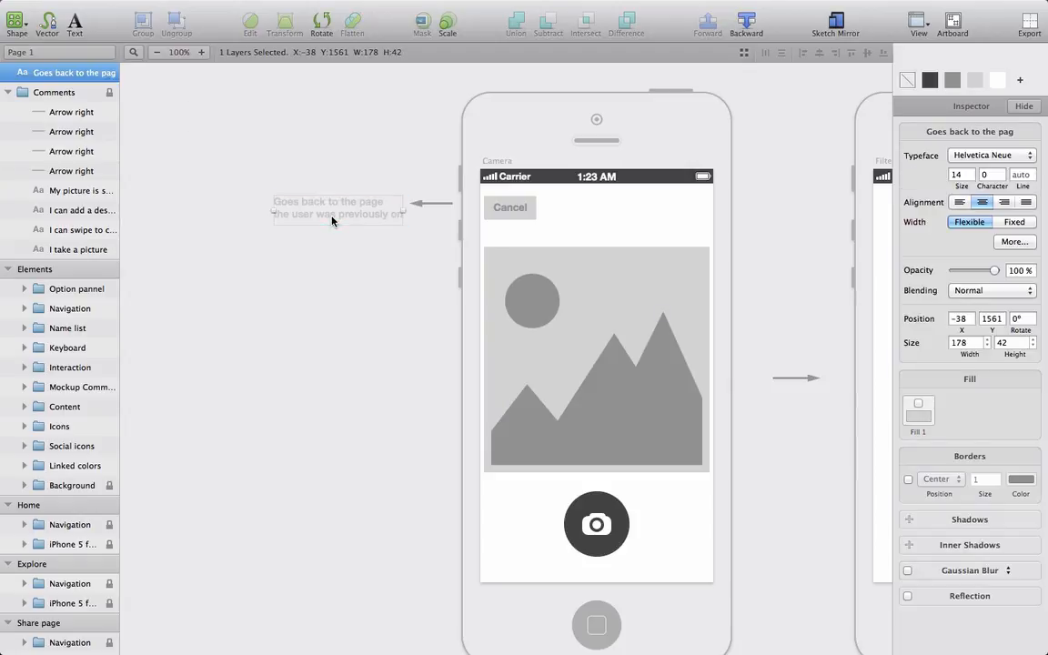
click(1013, 242)
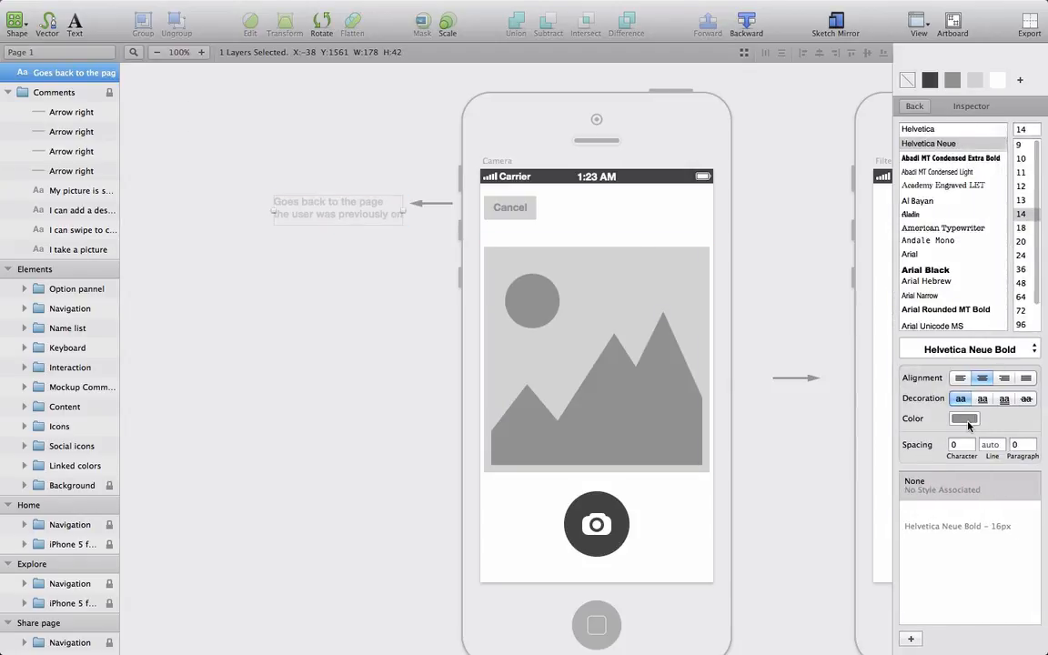
click(963, 417)
click(935, 385)
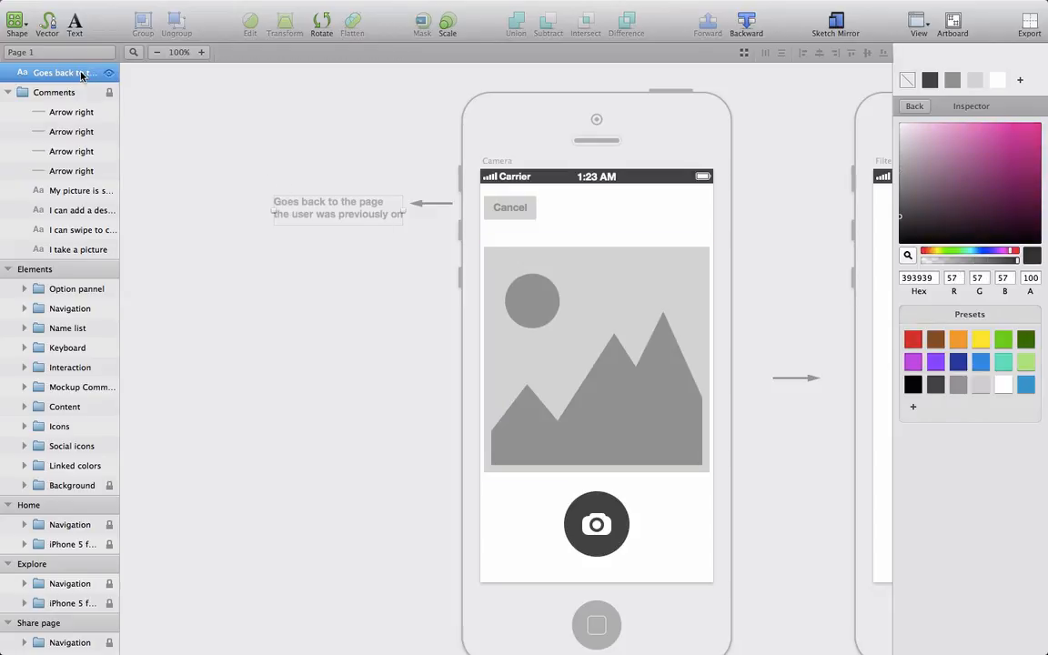
drag(81, 75, 122, 183)
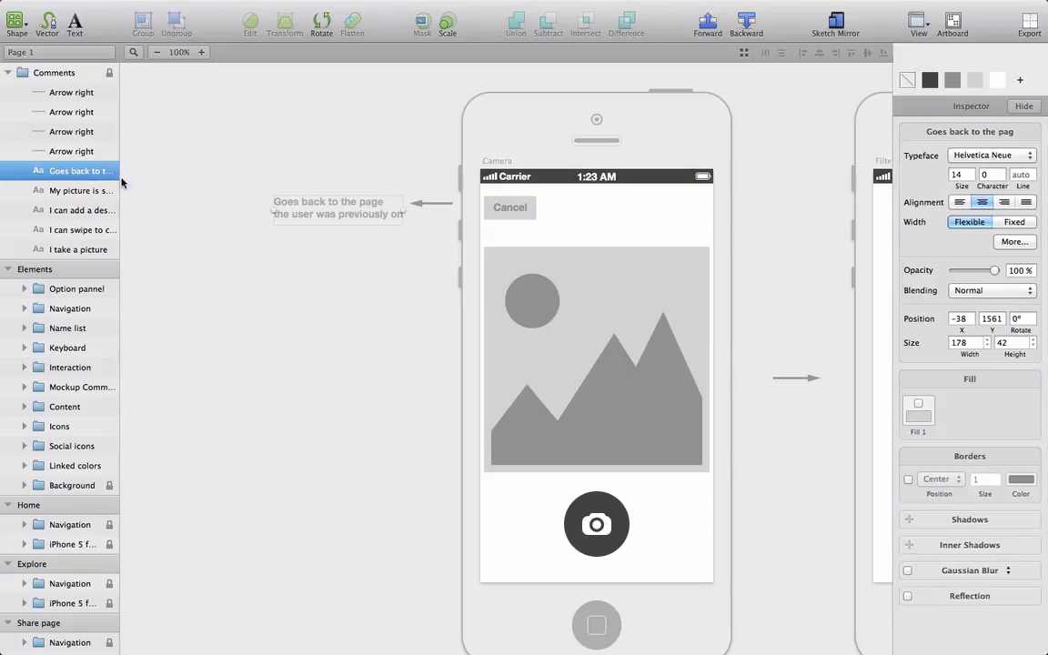
- Duplicate the whole mockups document
click(157, 52)
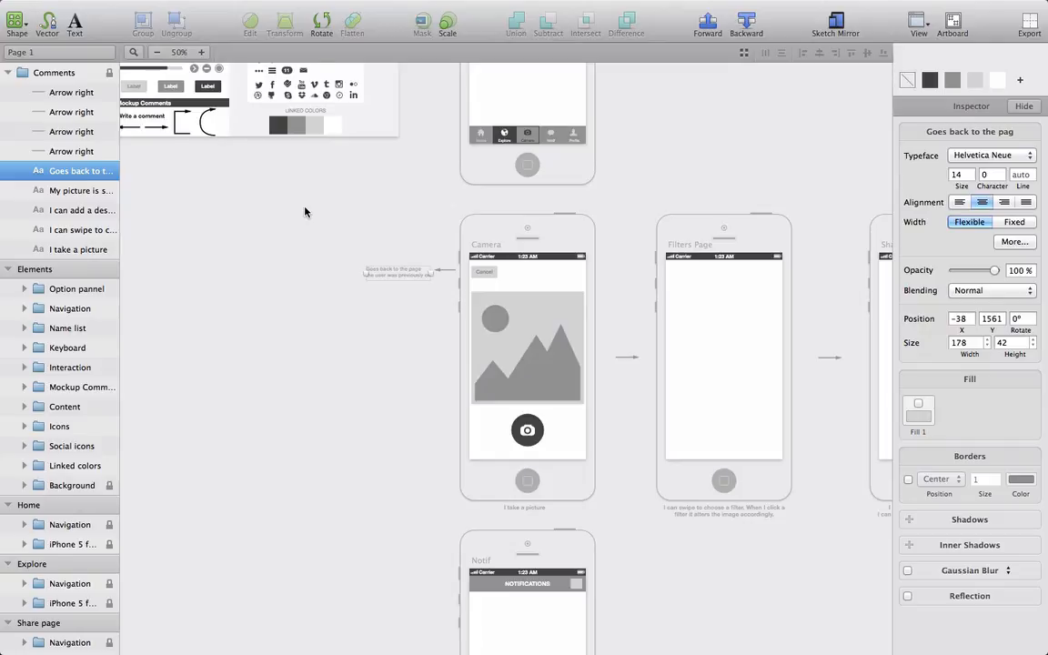
mouse_move(332, 3)
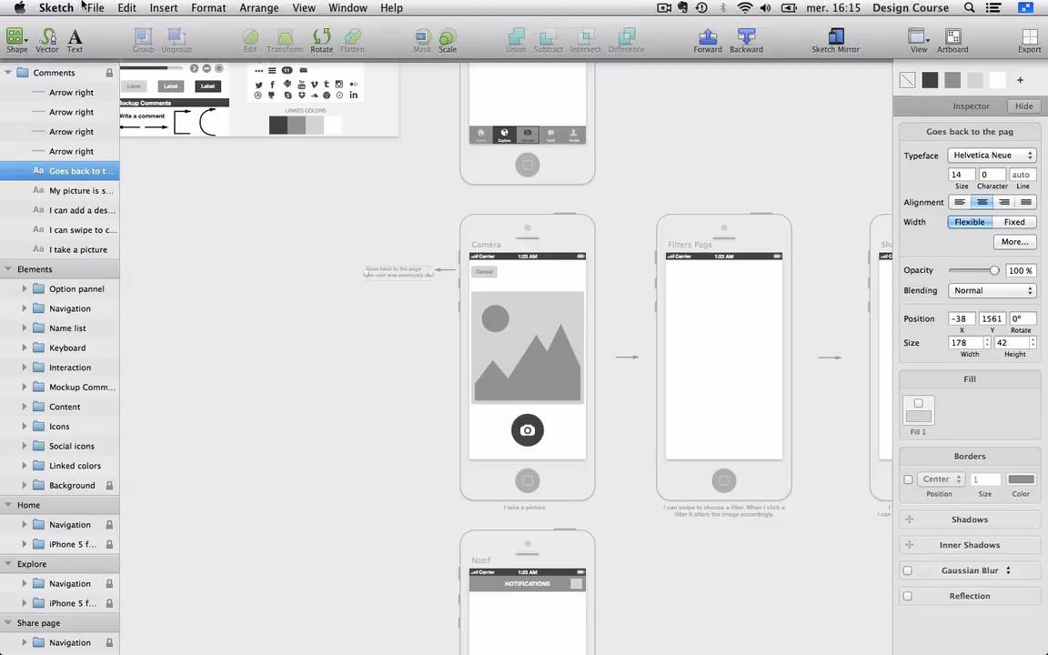
click(96, 7)
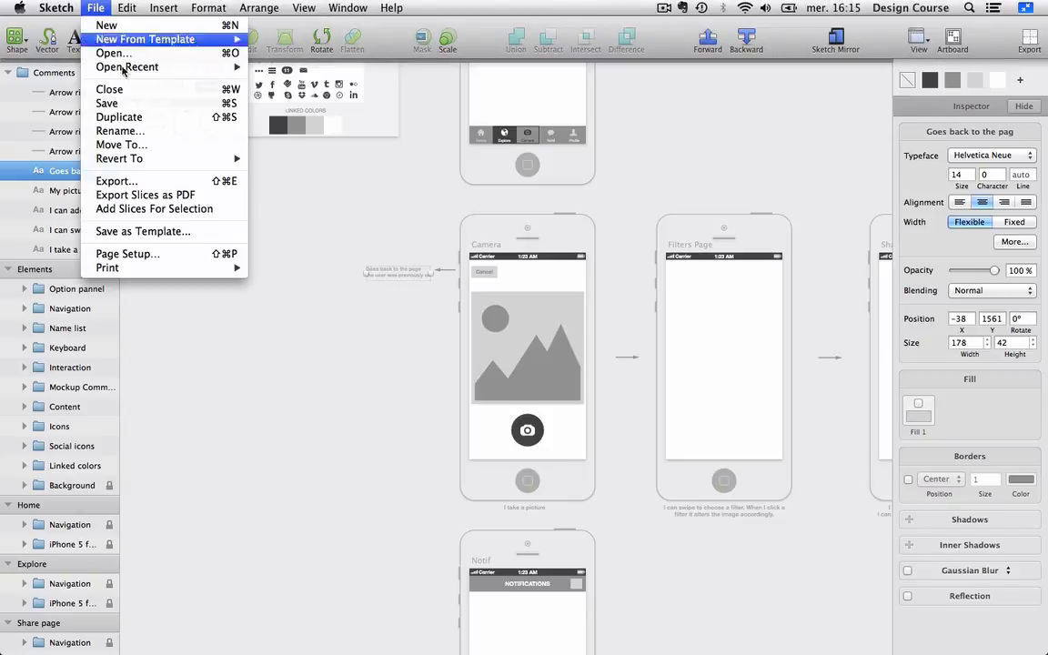
click(131, 119)
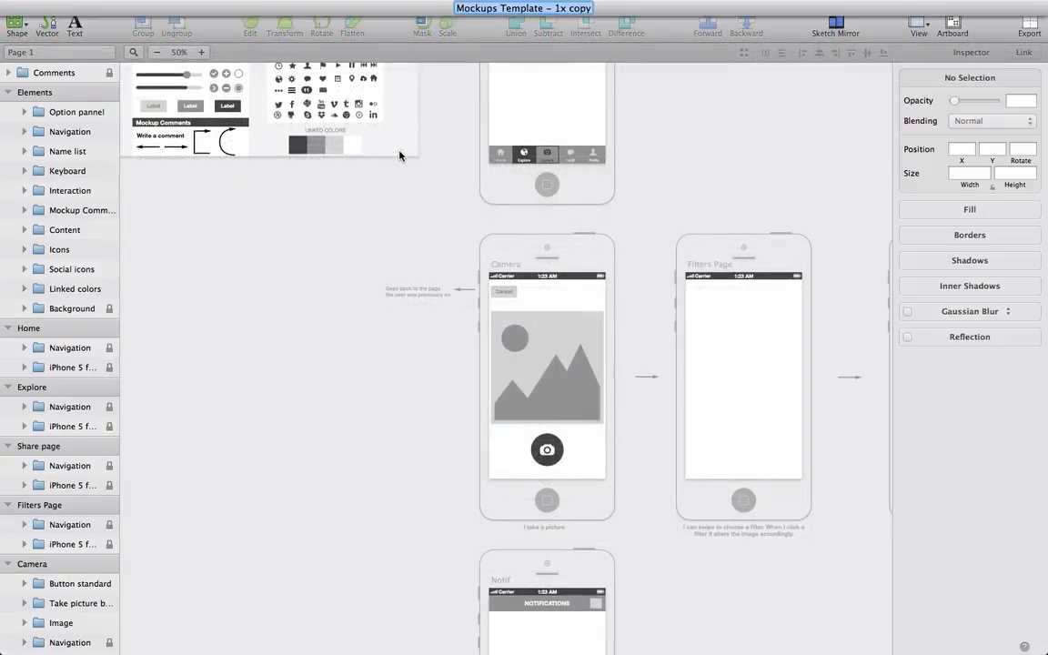
click(54, 7)
mouse_move(95, 7)
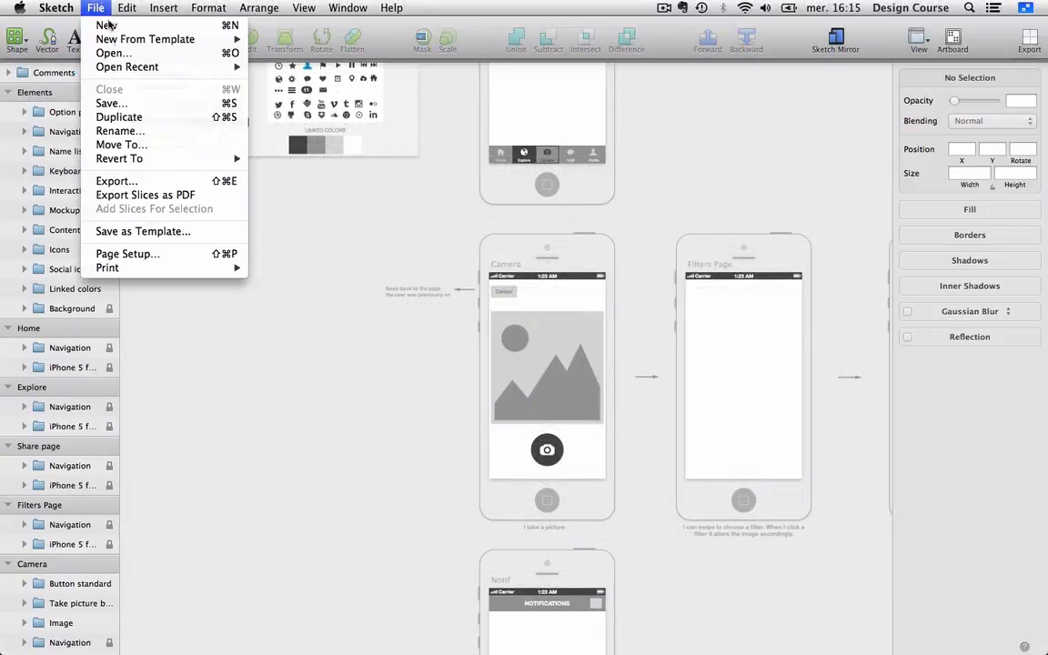
click(130, 105)
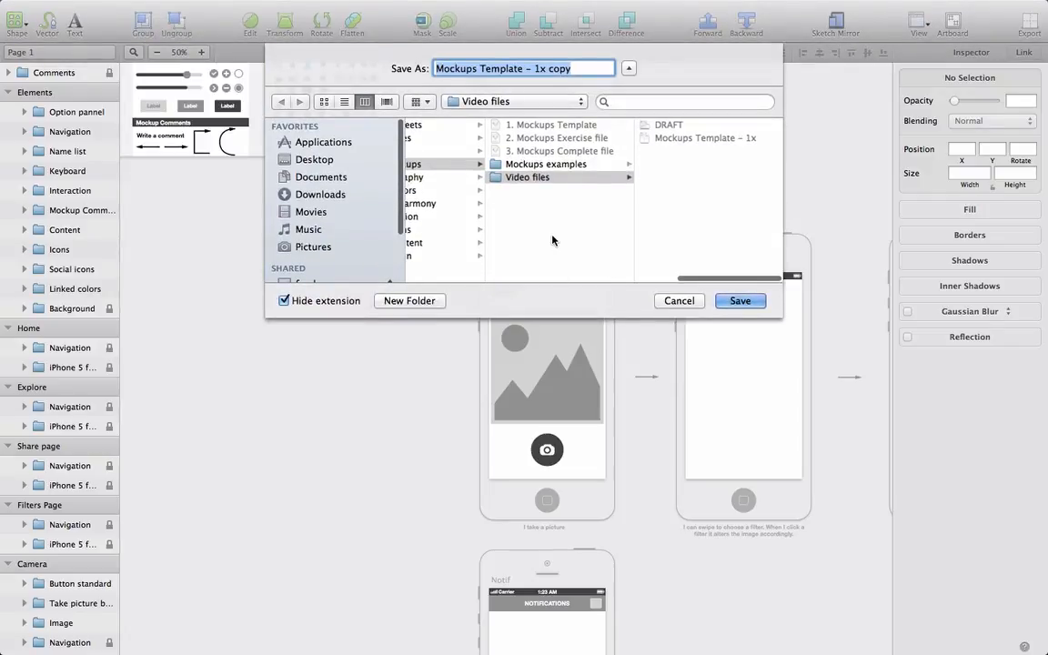
scroll(495, 210, left, 5)
scroll(552, 238, right, 5)
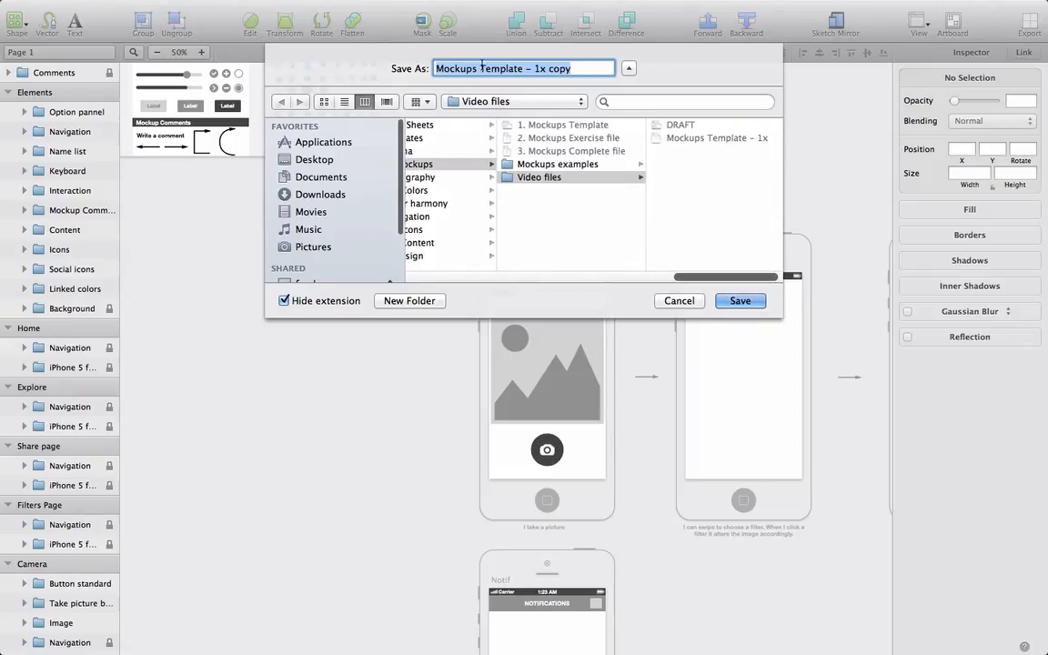
text(Exercise )
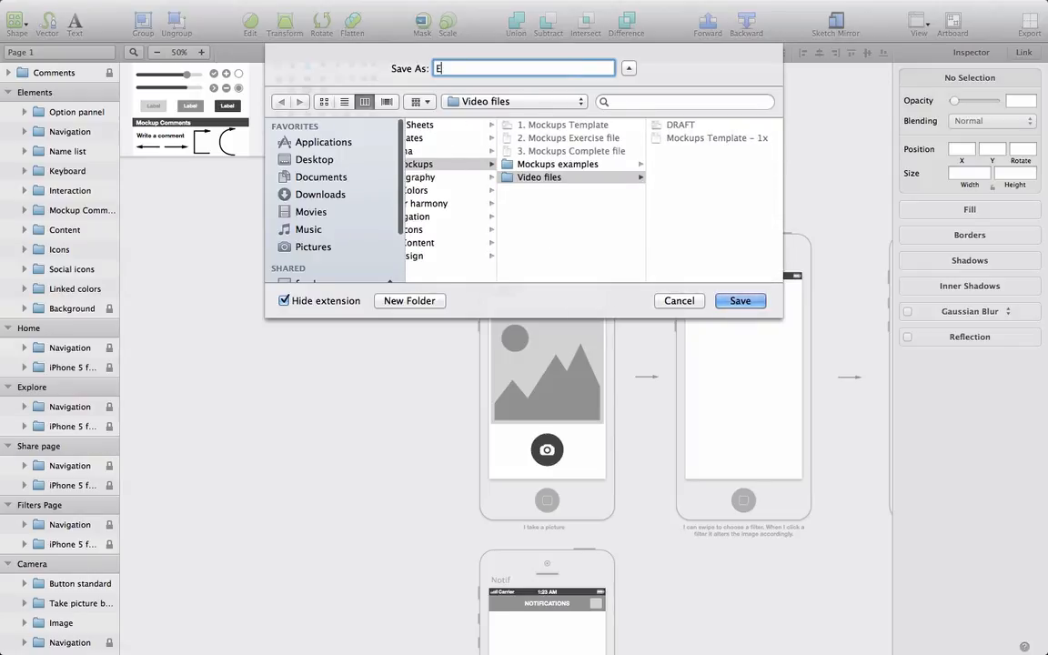
text(file)
click(679, 300)
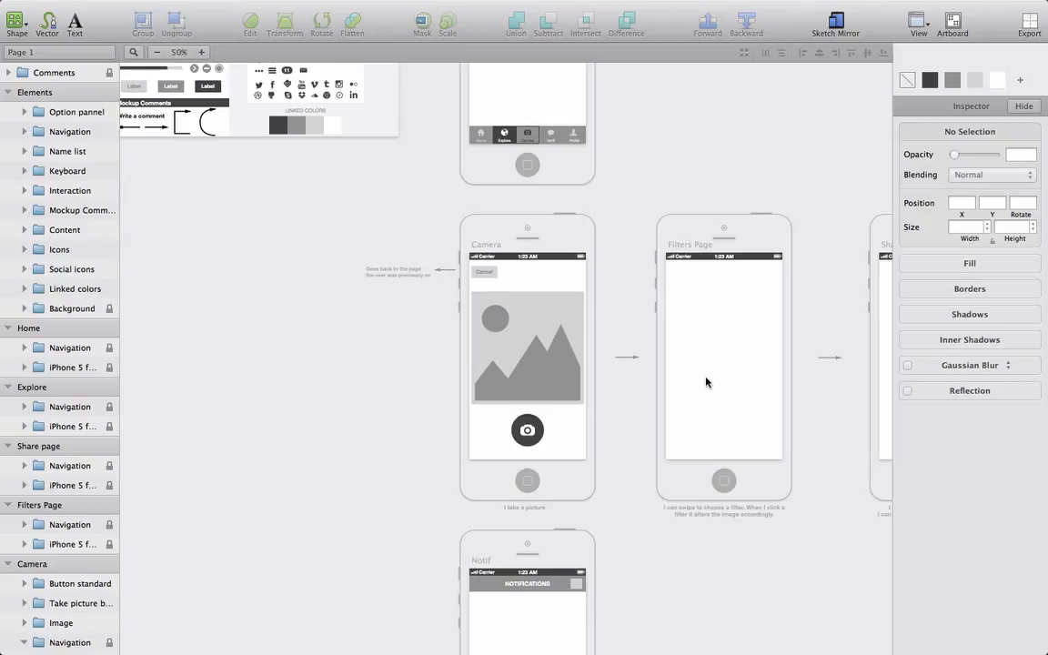
- Copy the image placeholder from the Camera screen onto the Filters Page screen at X 5, Y 107
click(535, 354)
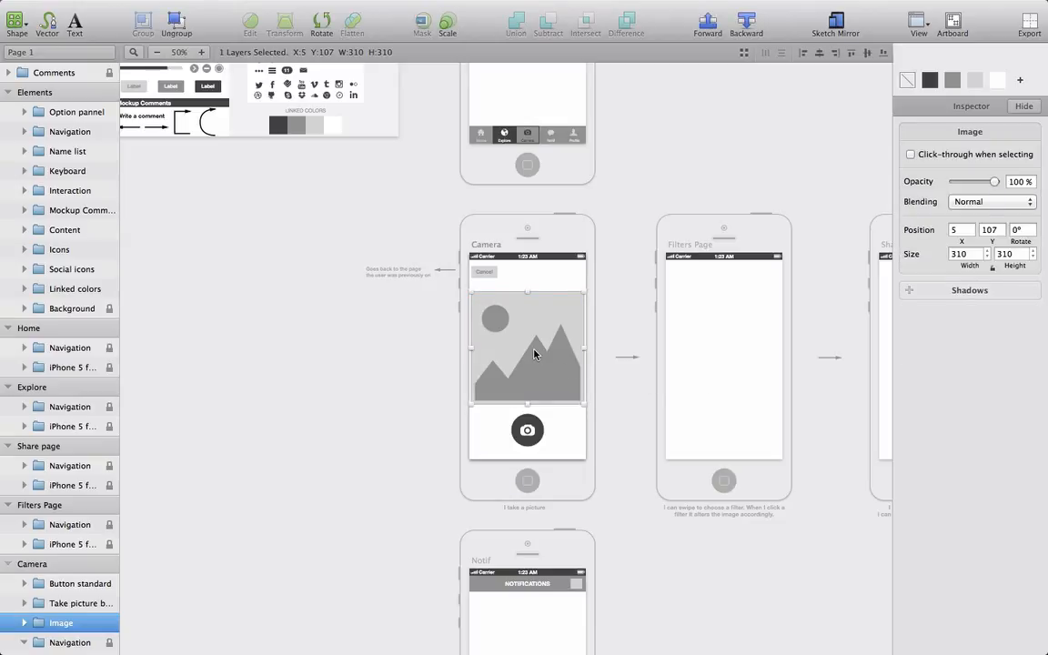
drag(535, 354, 730, 350)
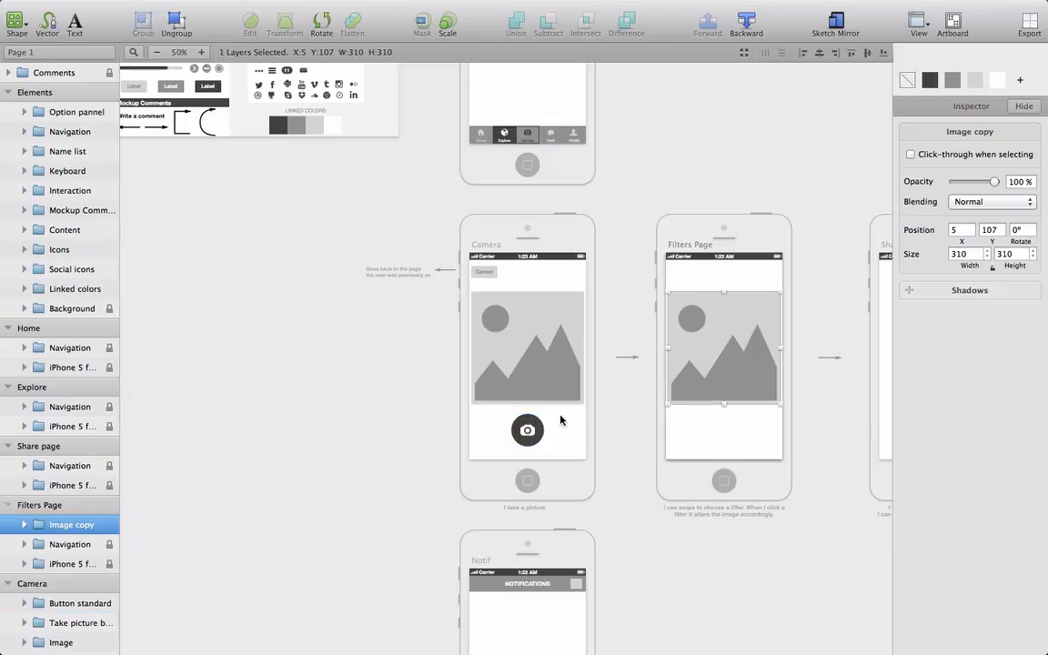
click(697, 432)
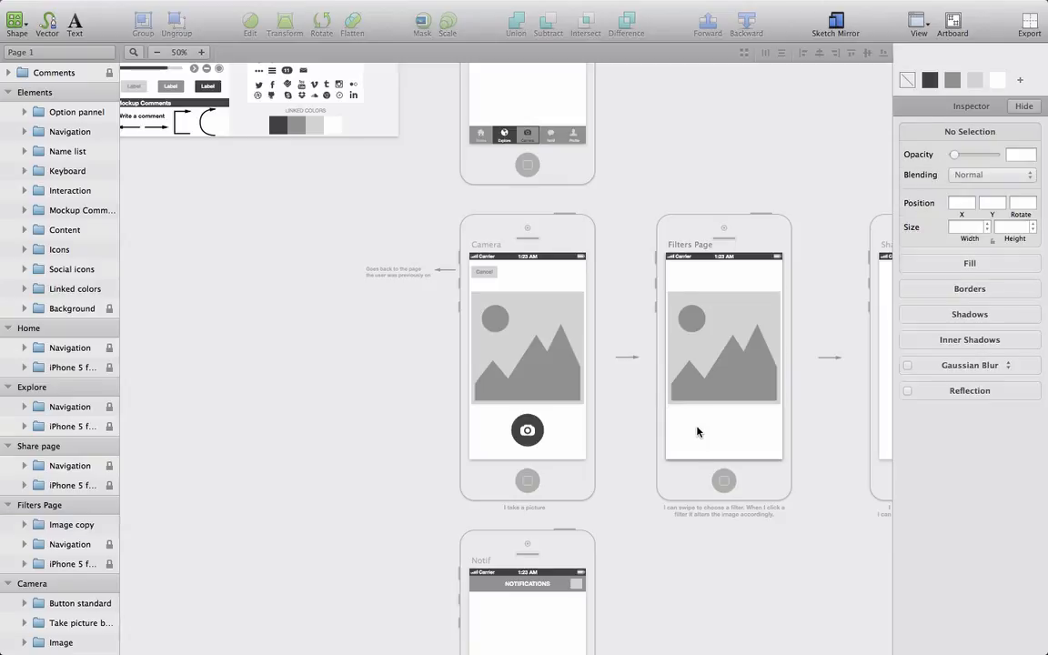
- Duplicate the Filters Page image placeholder downward and scale the copy proportionally to 80 × 80
click(723, 366)
drag(723, 366, 725, 412)
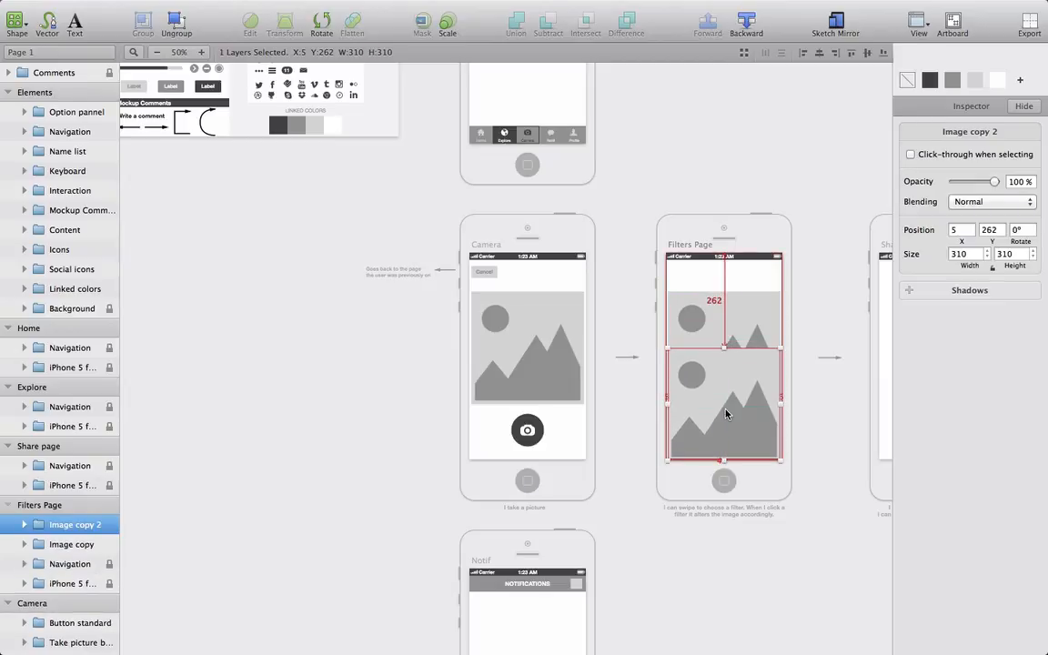
click(960, 255)
text(8)
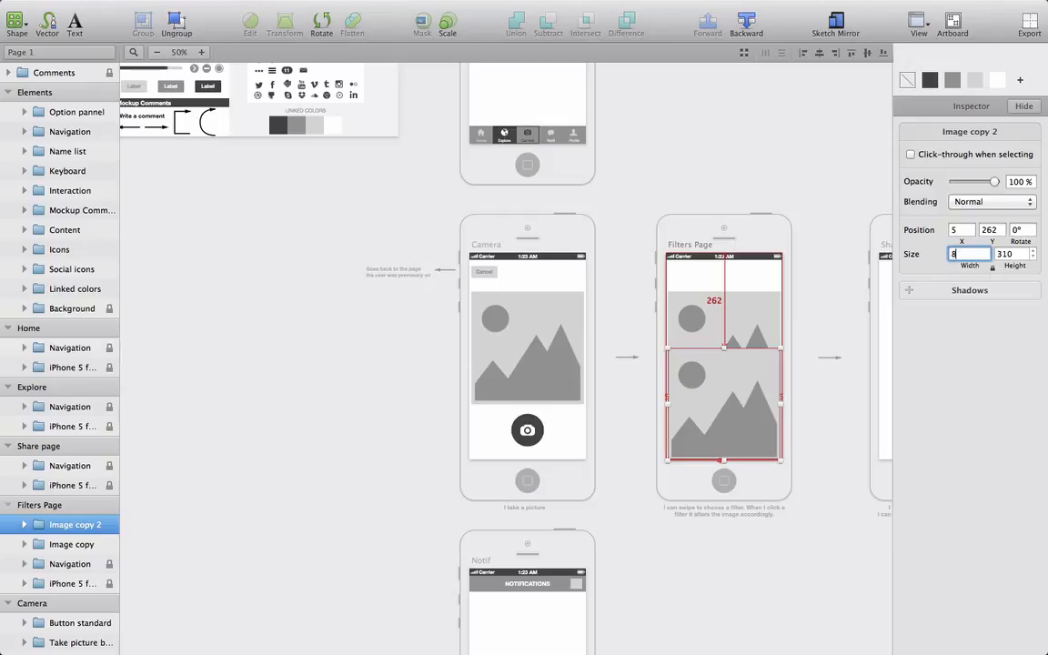
text(0)
key(Return)
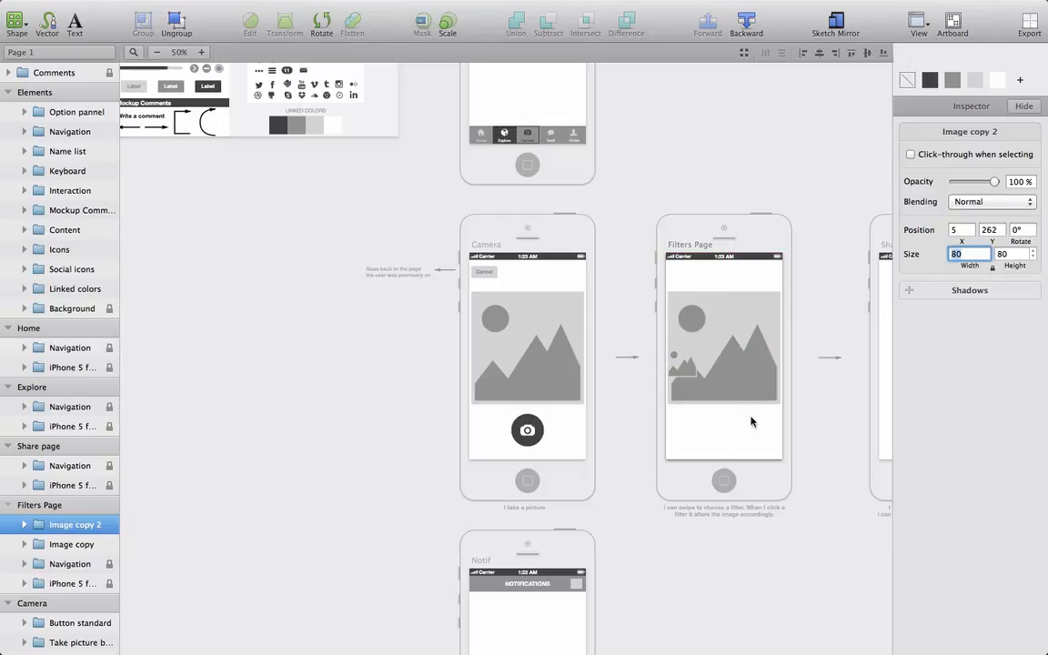
- Move the small thumbnail below the large image on the Filters Page, at X 5, Y 446
drag(681, 365, 685, 433)
click(202, 52)
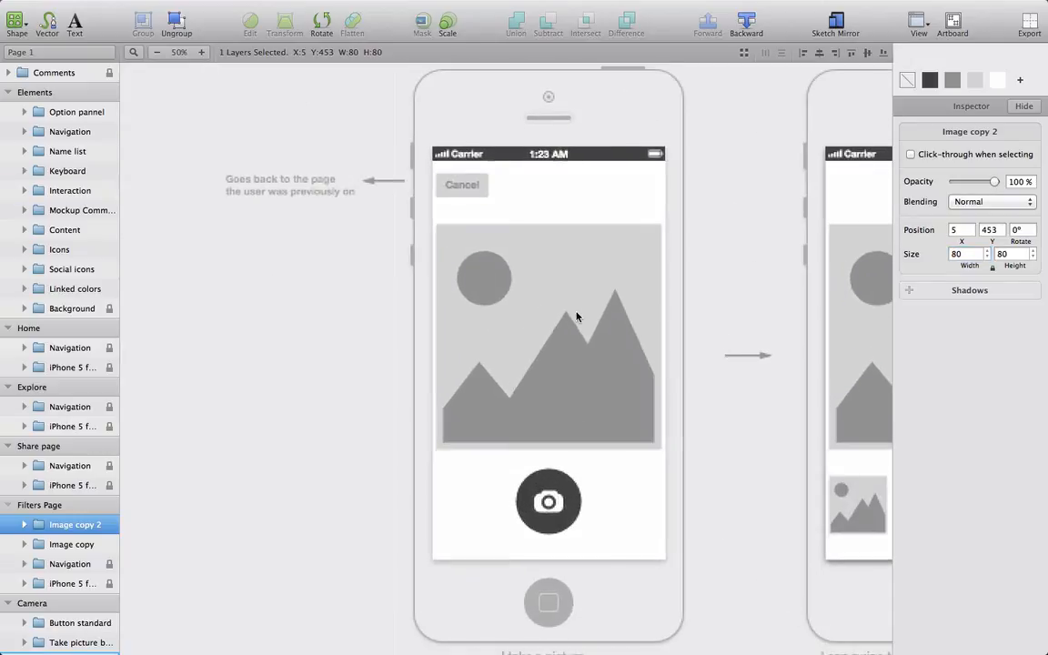
scroll(576, 315, right, 5)
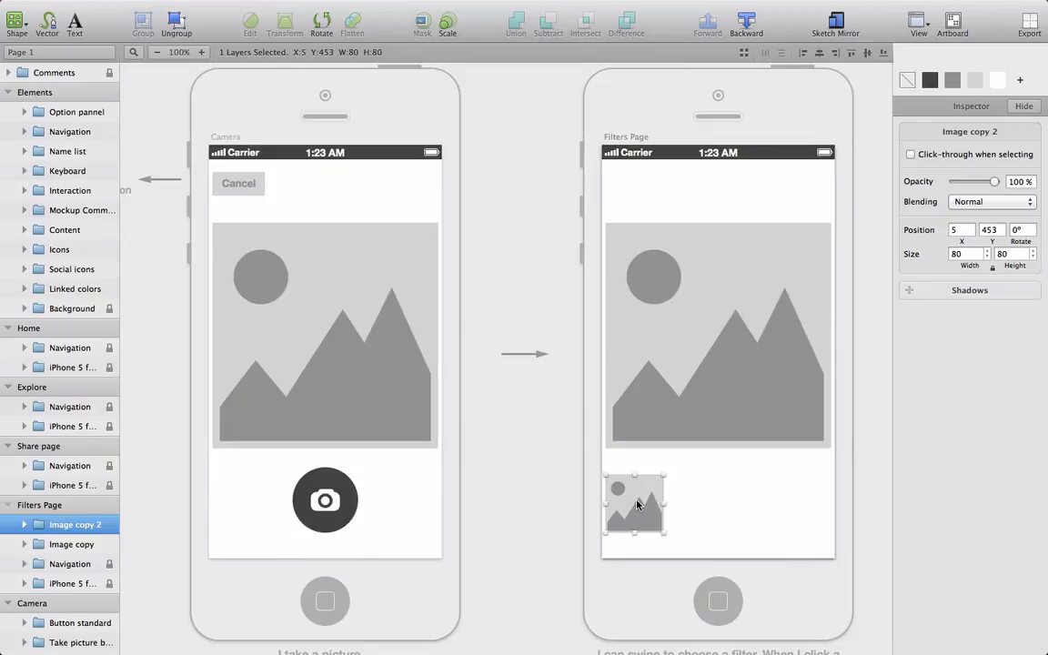
drag(637, 504, 636, 498)
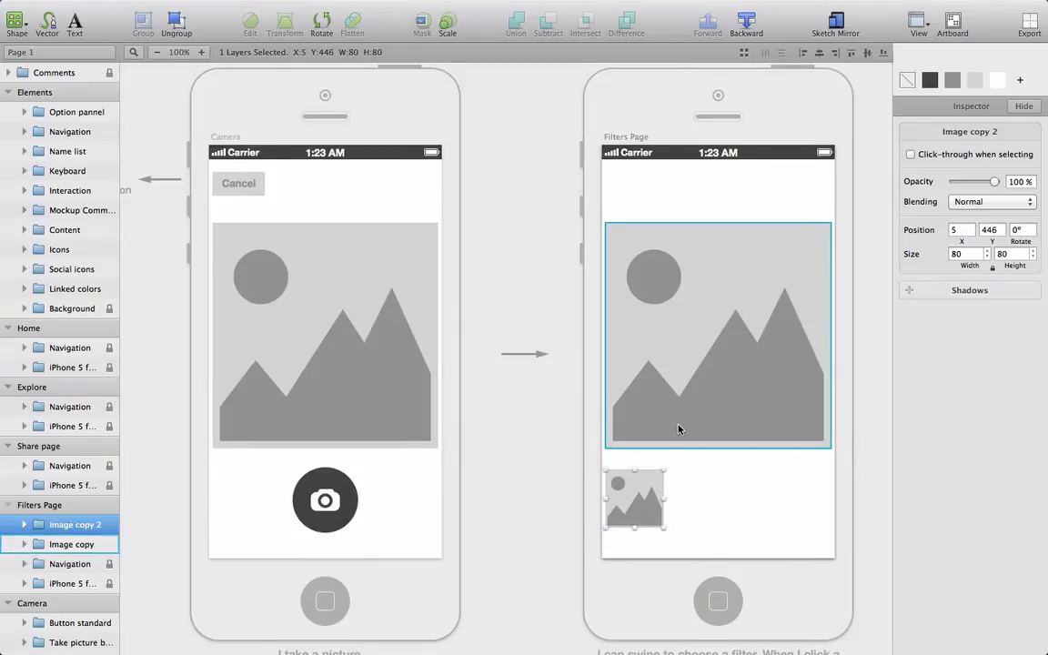
- Add three copies of the thumbnail in a row at Y 446, placing the last at X 287 across the screen's edge
scroll(678, 428, right, 2)
key(super+d)
drag(620, 490, 828, 490)
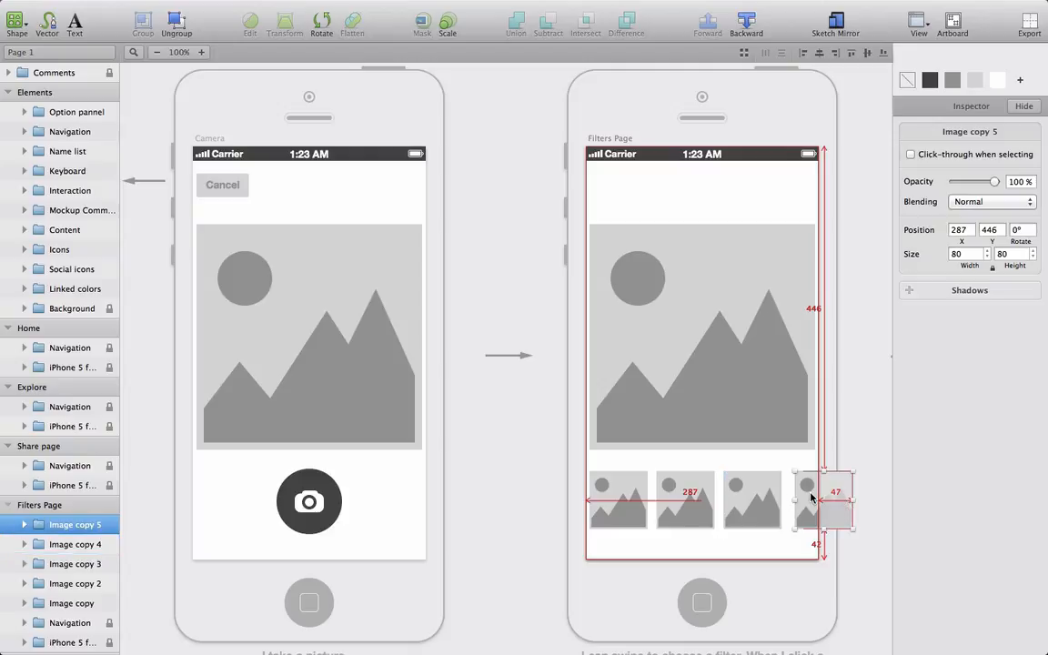
- Distribute the four filter thumbnails evenly in the horizontal direction
shift+click(689, 506)
shift+click(689, 506)
shift+click(630, 506)
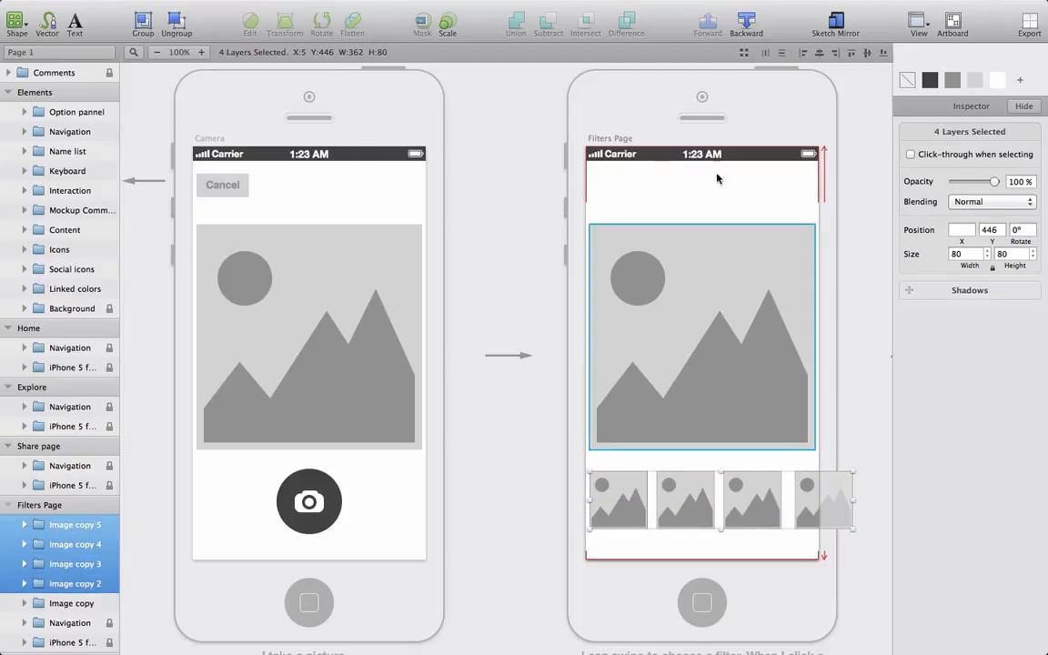
click(766, 53)
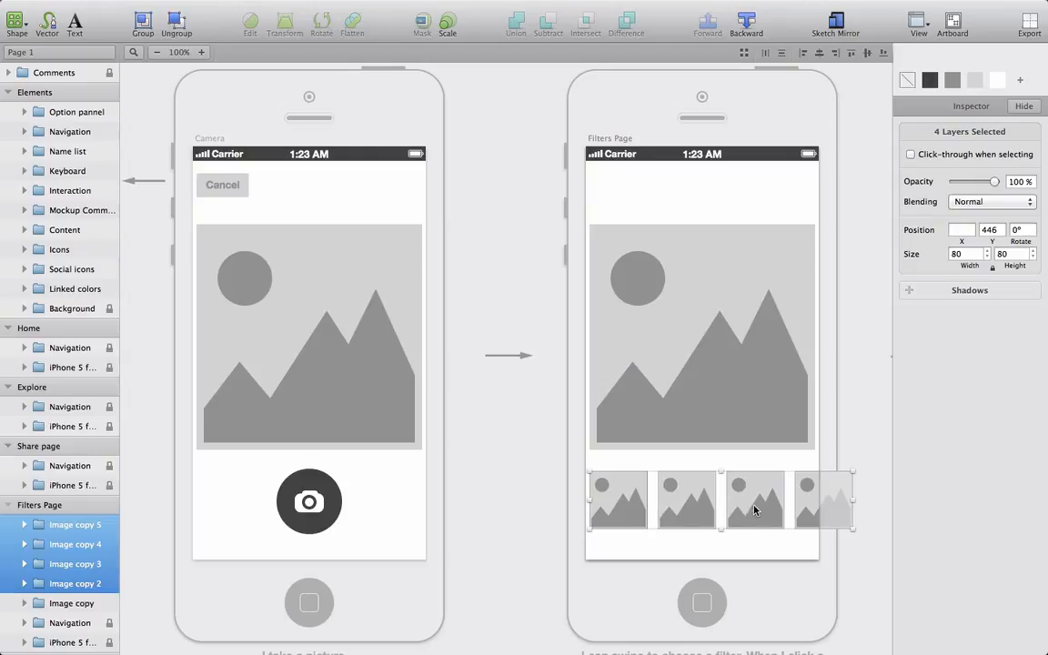
click(690, 552)
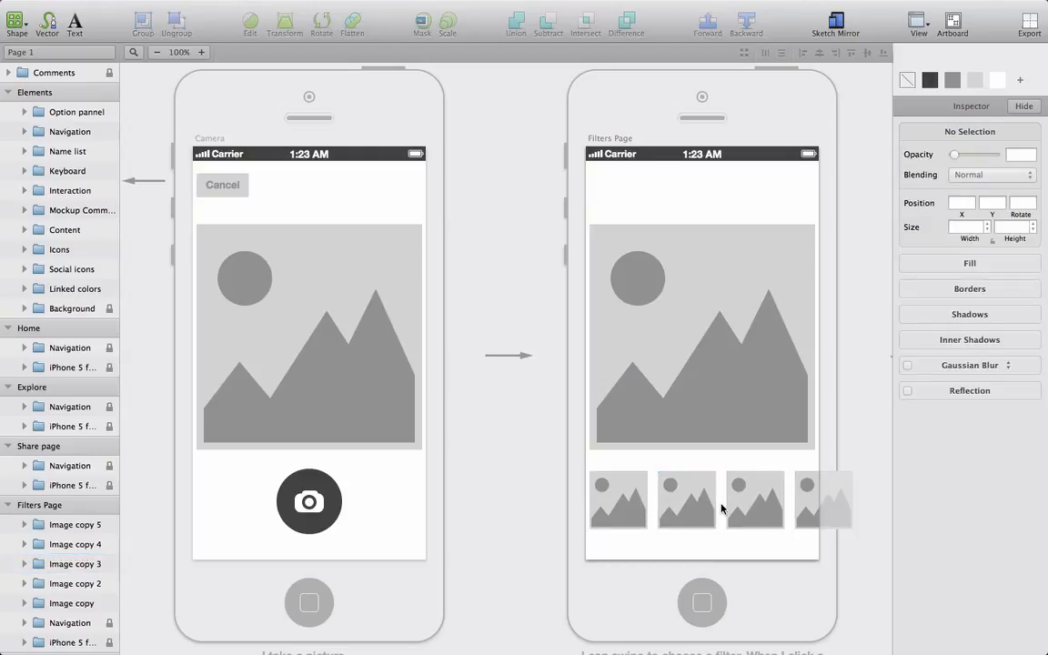
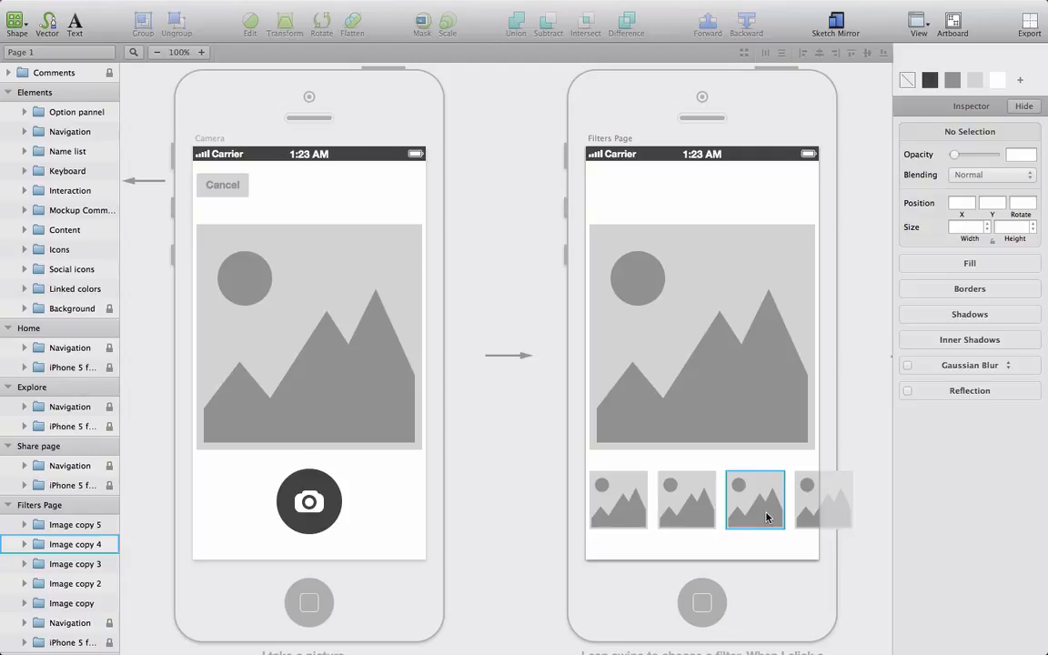
- Copy the empty and checked round checkboxes from the Interaction elements and paste them into the Filters Page artboard
scroll(435, 357, left, 2)
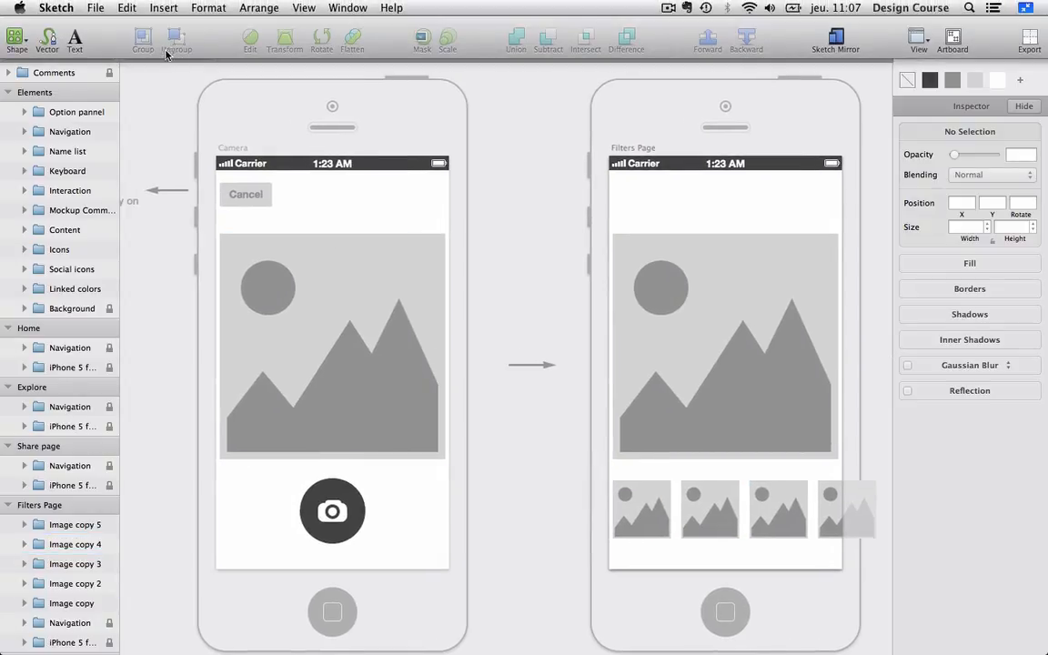
click(154, 53)
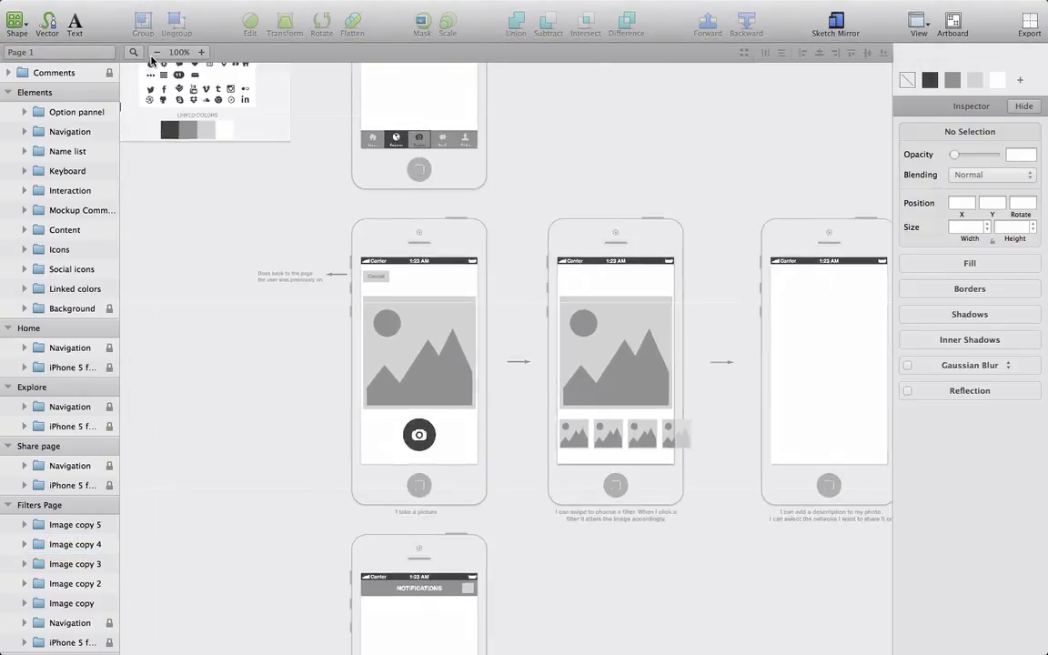
scroll(187, 146, up, 10)
scroll(187, 145, left, 8)
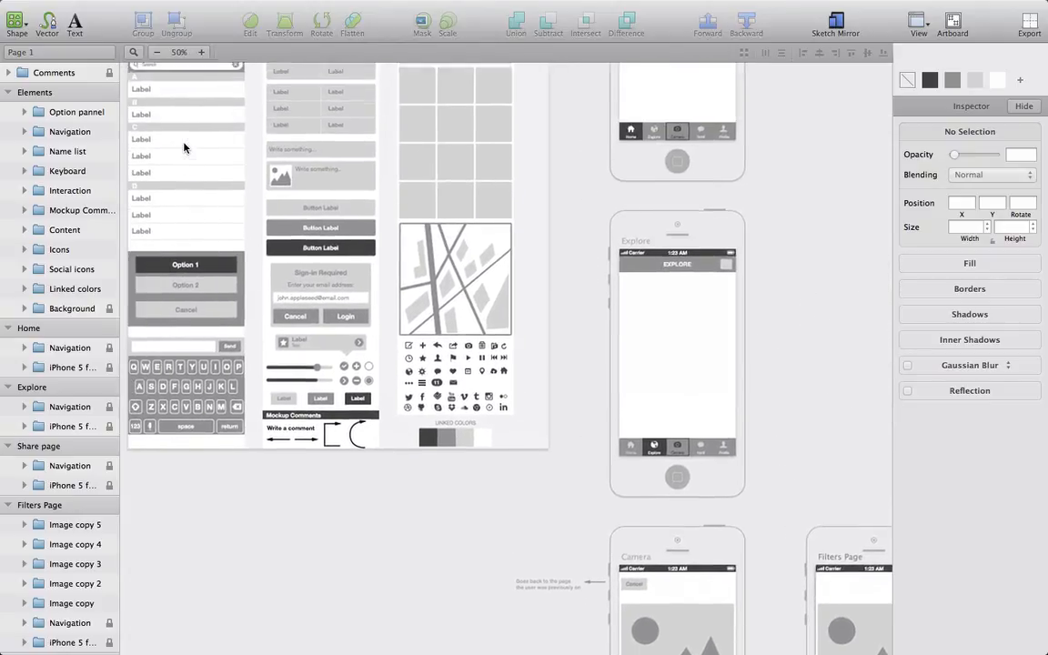
scroll(184, 147, up, 5)
scroll(184, 147, left, 2)
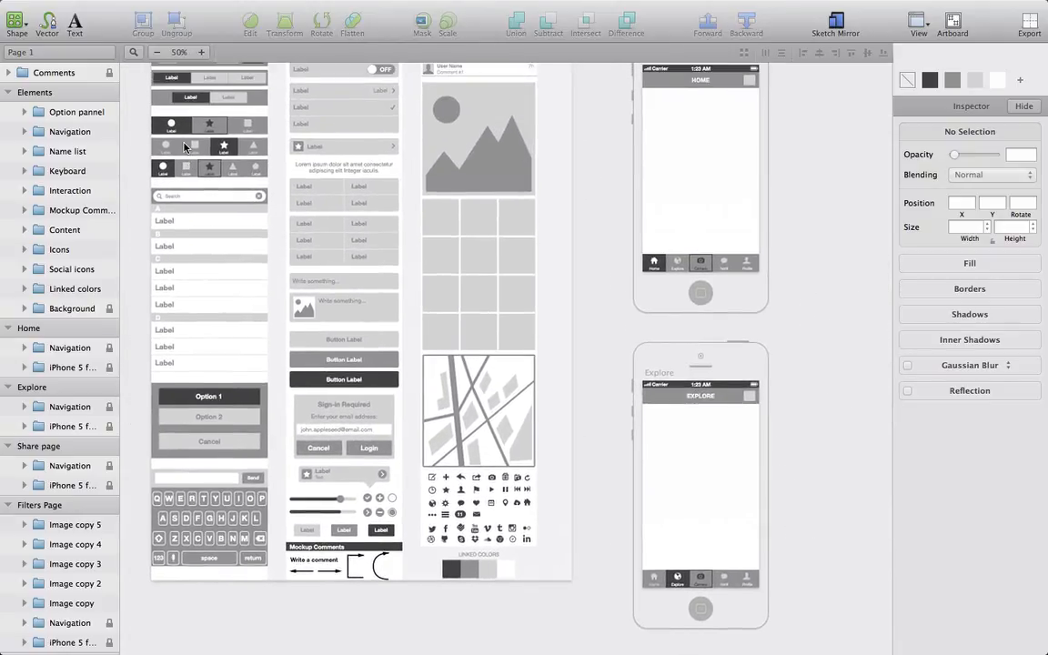
scroll(184, 148, down, 3)
click(391, 455)
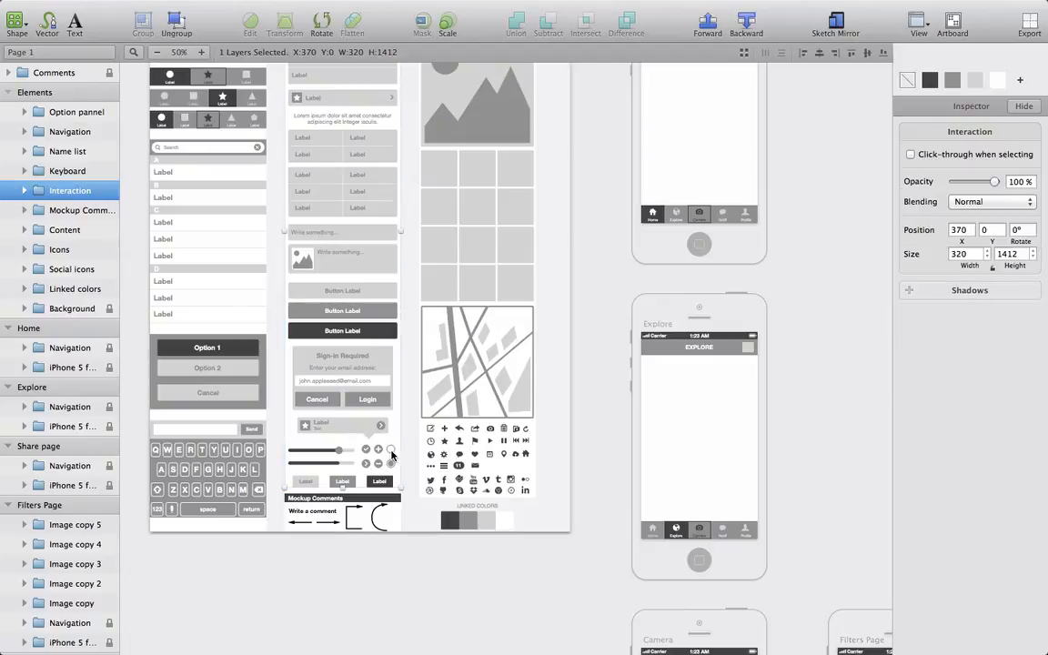
double_click(391, 450)
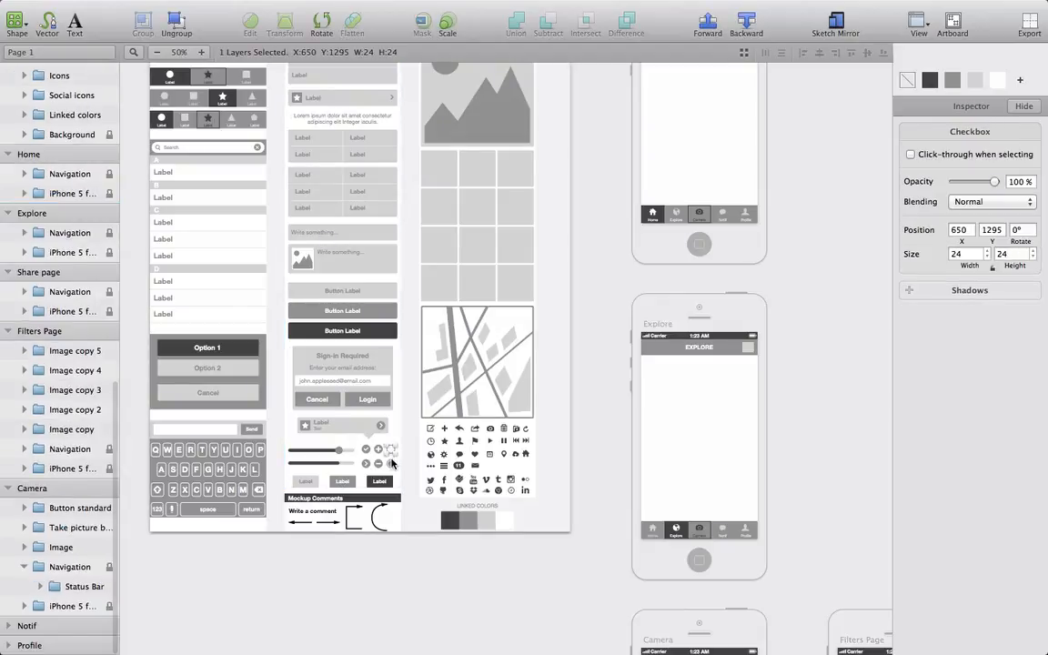
shift+click(391, 463)
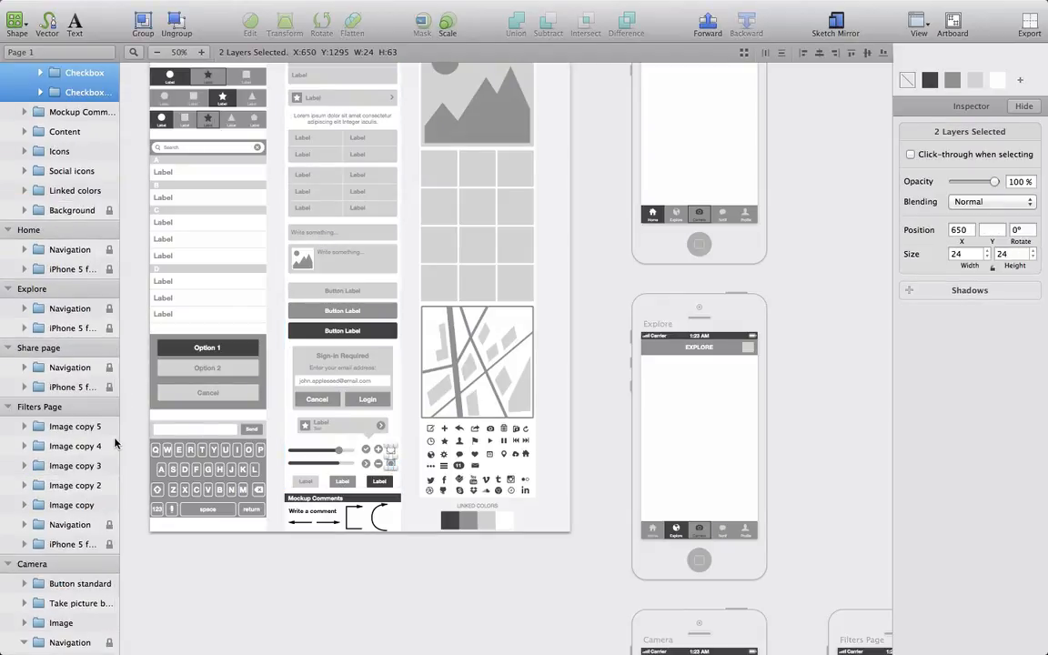
scroll(77, 446, down, 3)
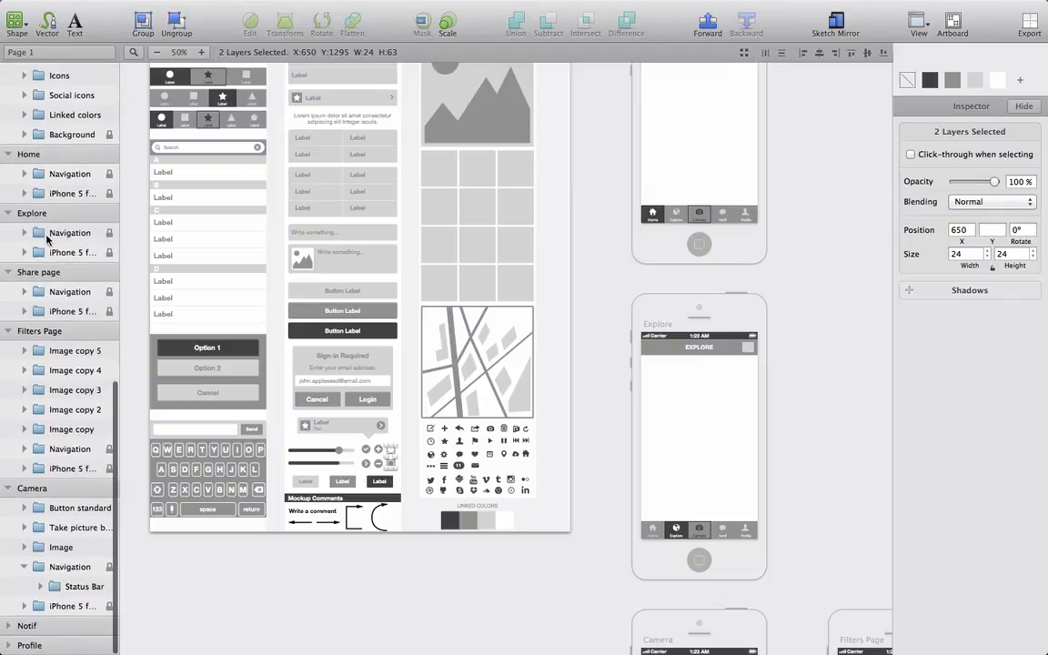
click(46, 331)
key(super+v)
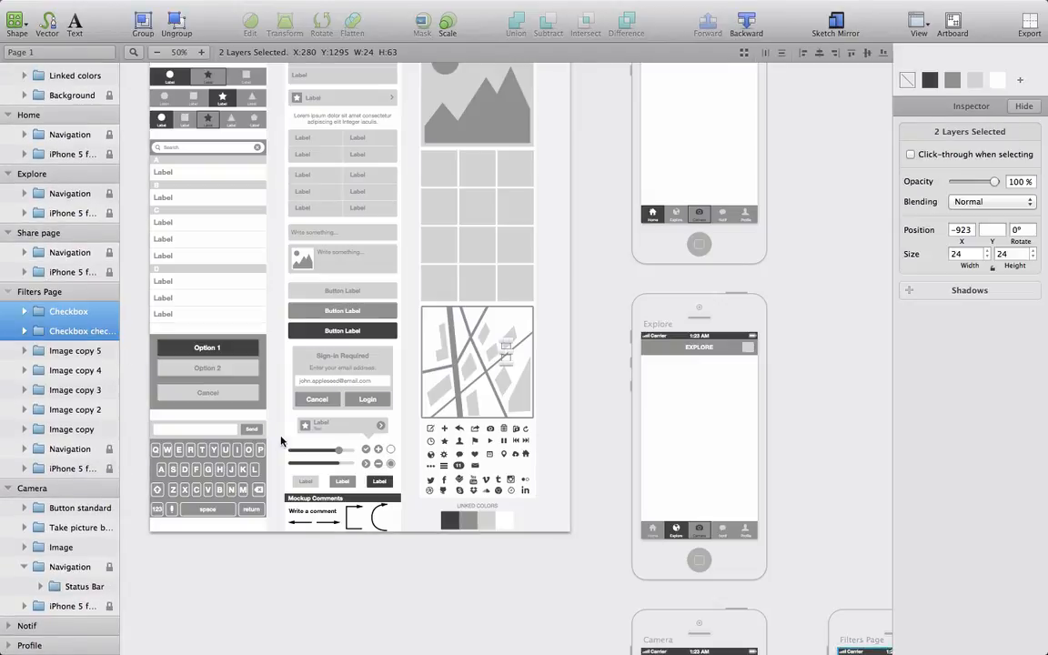
- Move the two pasted checkboxes onto the Filters Page at X 76, over the gap between the first two thumbnails
key(shift+Right)
key(shift+Right)
key(shift+Right)
key(shift+Right)
key(shift+Right)
key(shift+Right)
key(shift+Right)
key(shift+Right)
key(shift+Right)
key(shift+Right)
key(shift+Right)
key(shift+Right)
key(shift+Right)
key(shift+Right)
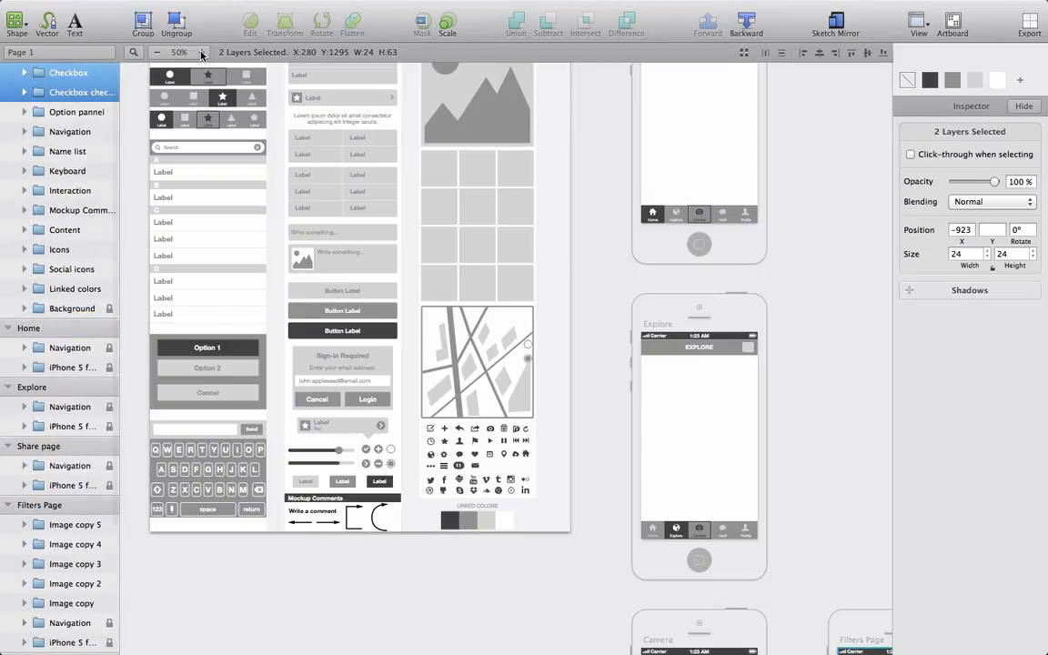
click(202, 52)
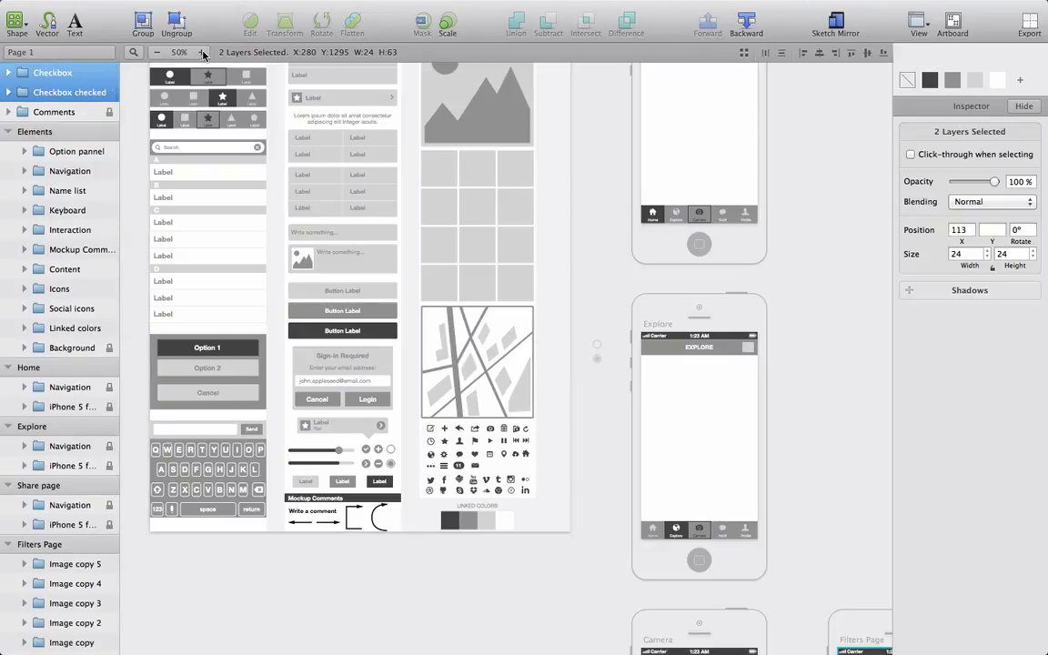
drag(669, 303, 704, 377)
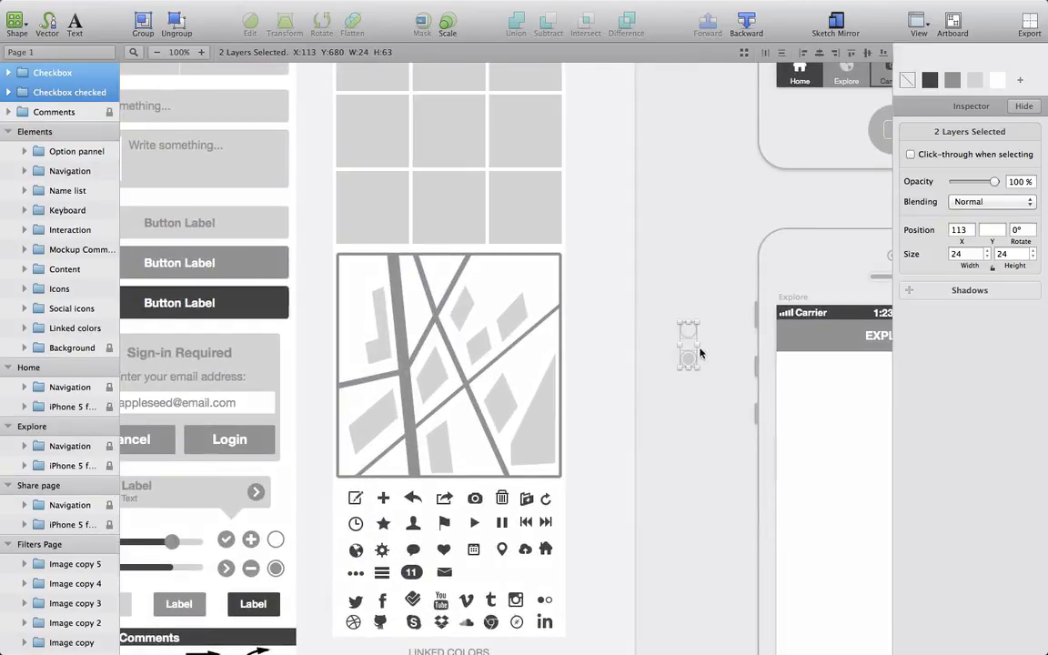
drag(687, 331, 716, 491)
scroll(717, 491, down, 7)
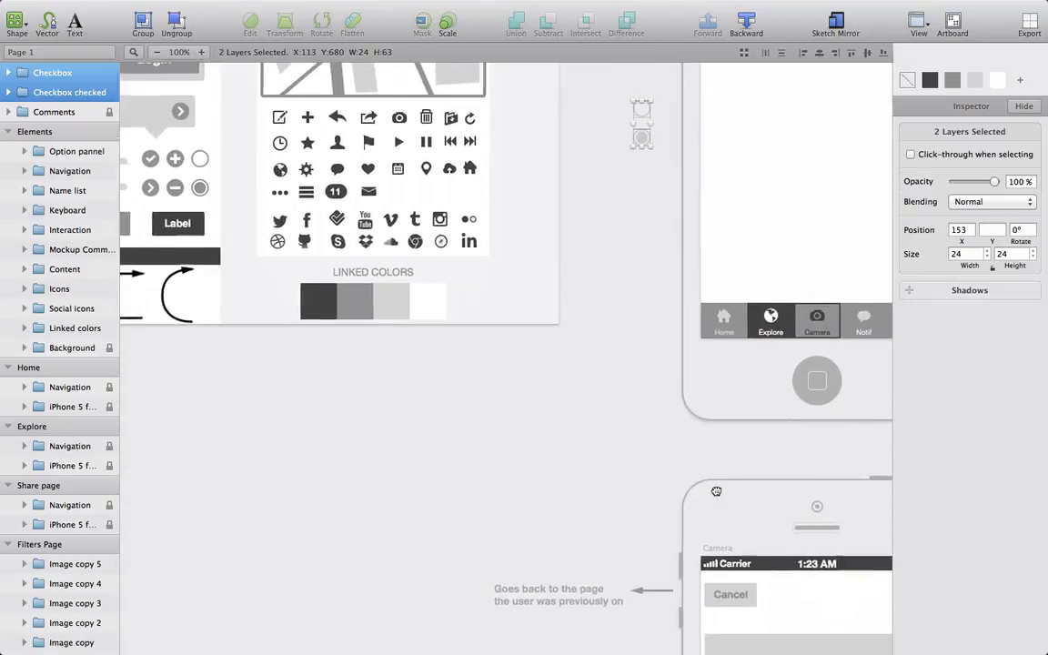
scroll(717, 491, right, 5)
scroll(717, 492, down, 3)
drag(713, 491, 667, 510)
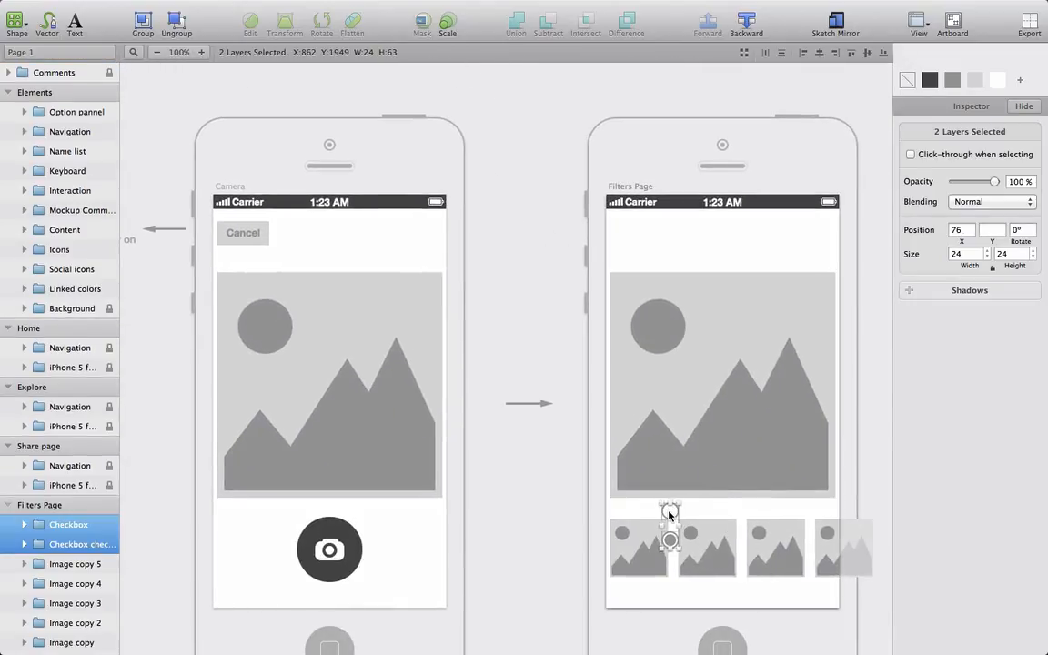
click(865, 484)
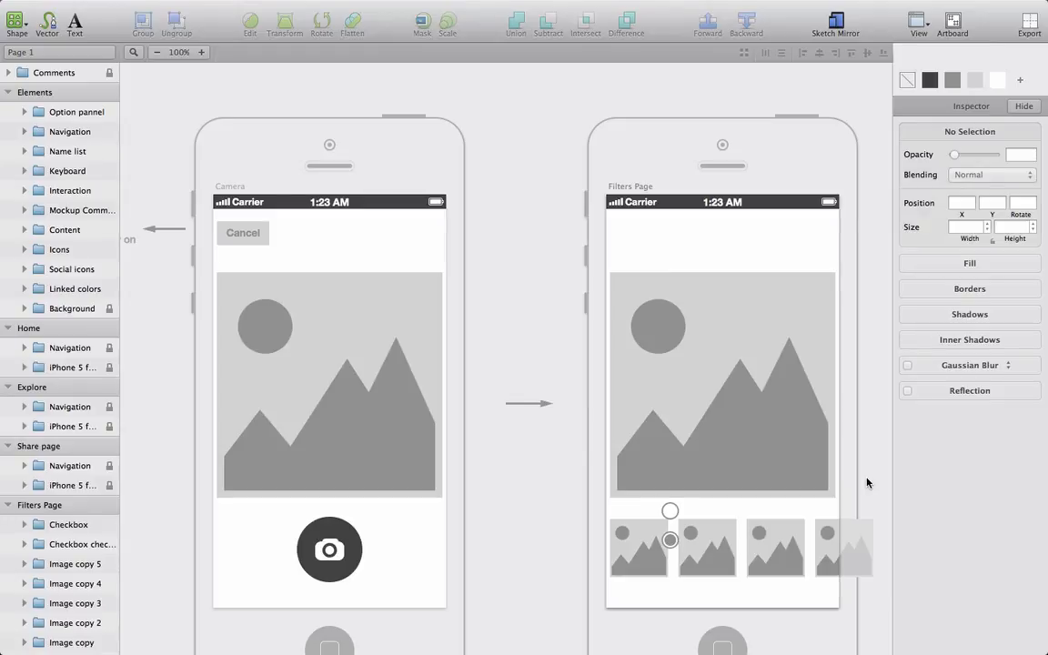
- Move the four filter thumbnails on the Filters Page down together to Y 456
click(634, 552)
shift+click(701, 546)
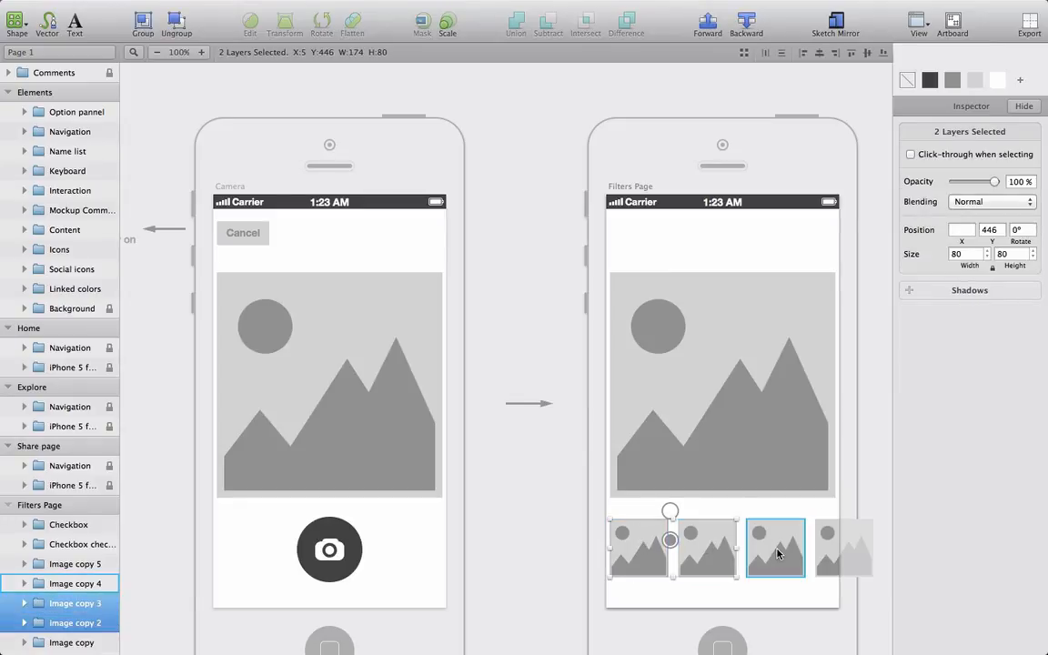
shift+click(778, 553)
shift+click(836, 549)
key(shift+Down)
key(shift+Down)
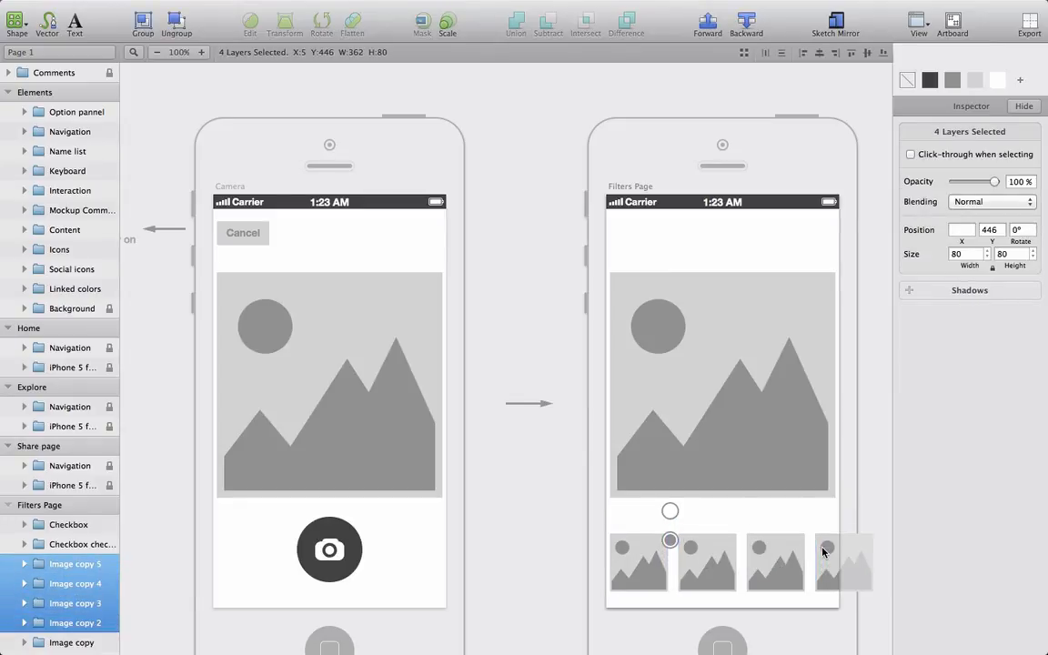
key(shift+Up)
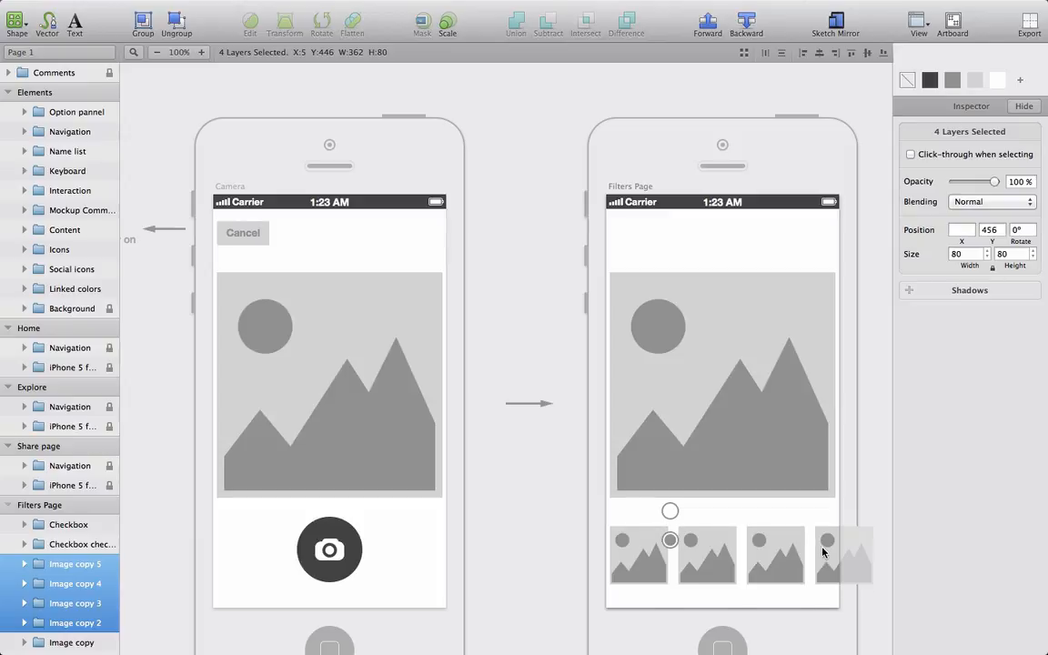
click(866, 475)
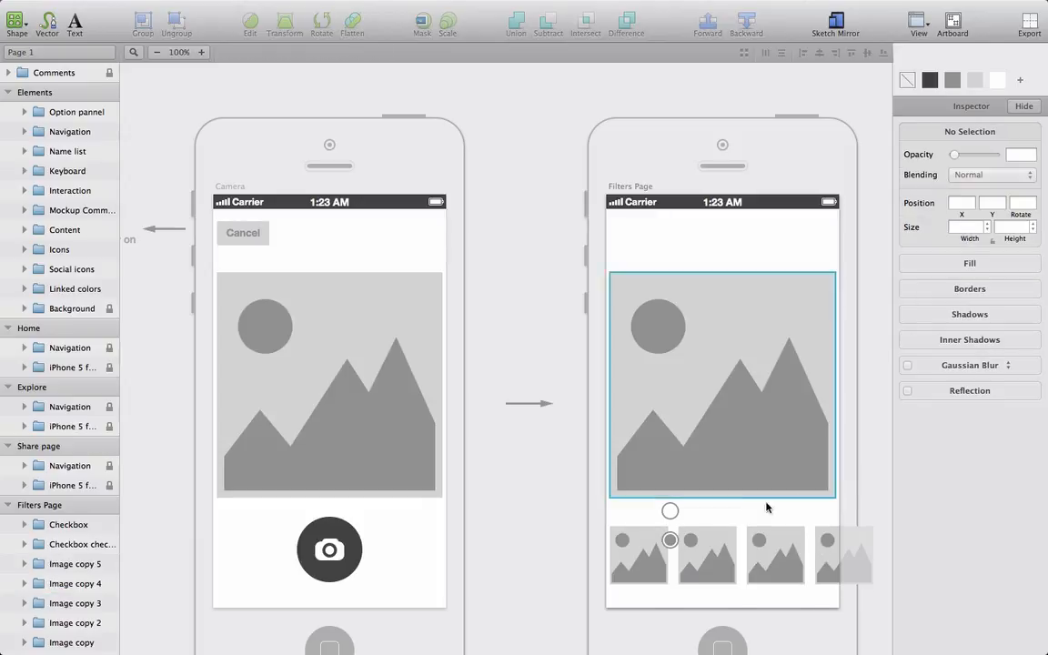
- Centre the checked checkbox above the first thumbnail at X 33, Y 424 and the empty one above the second at X 127, Y 424
click(671, 540)
drag(671, 540, 640, 512)
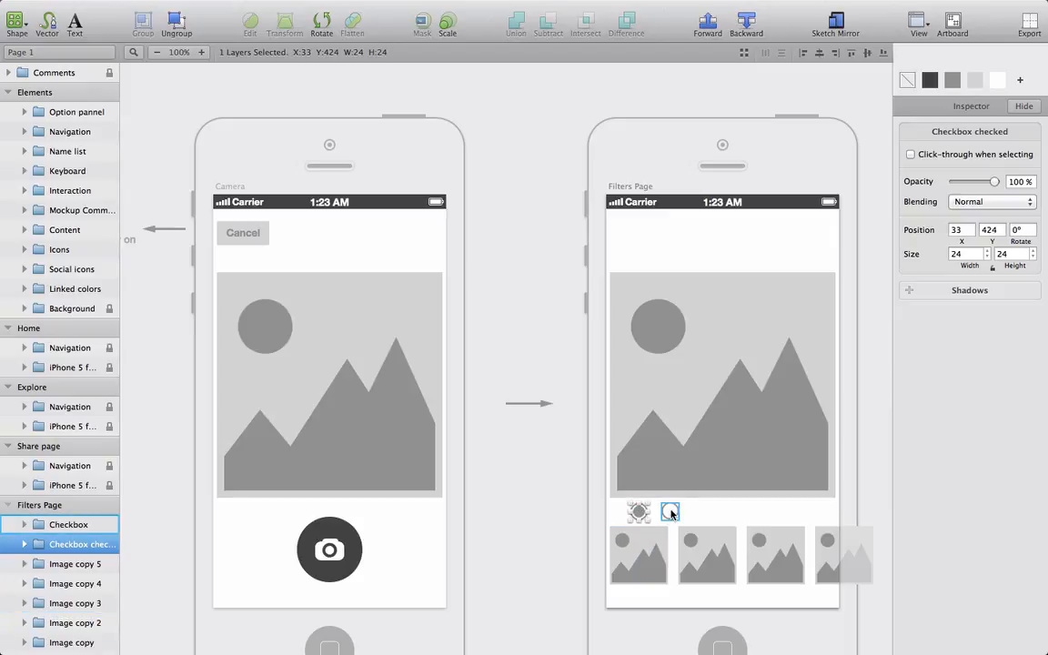
drag(670, 514, 707, 512)
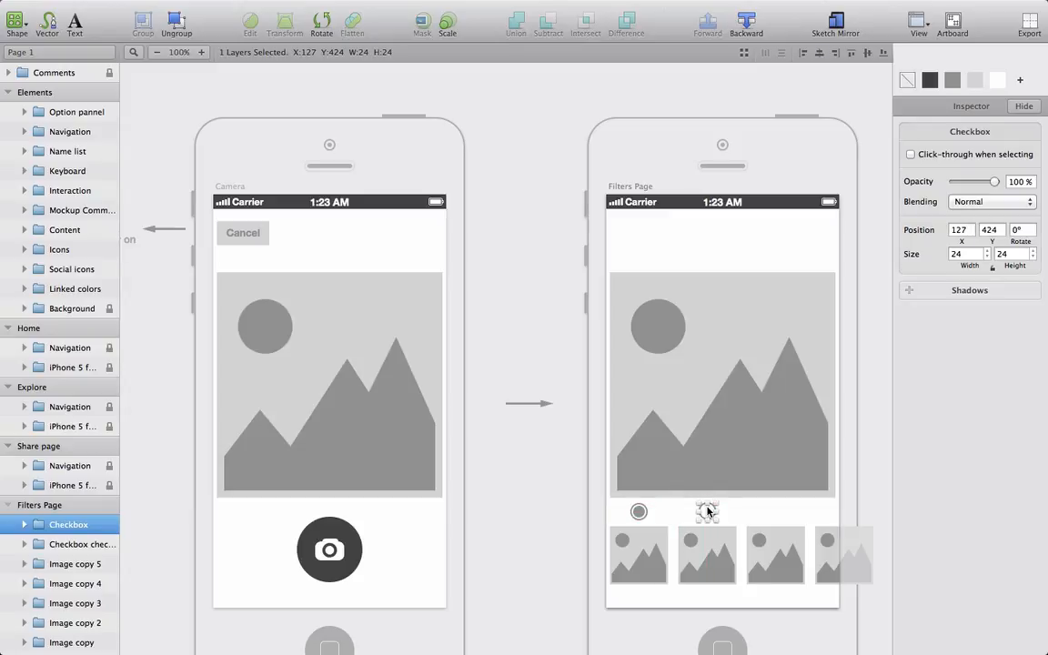
double_click(708, 511)
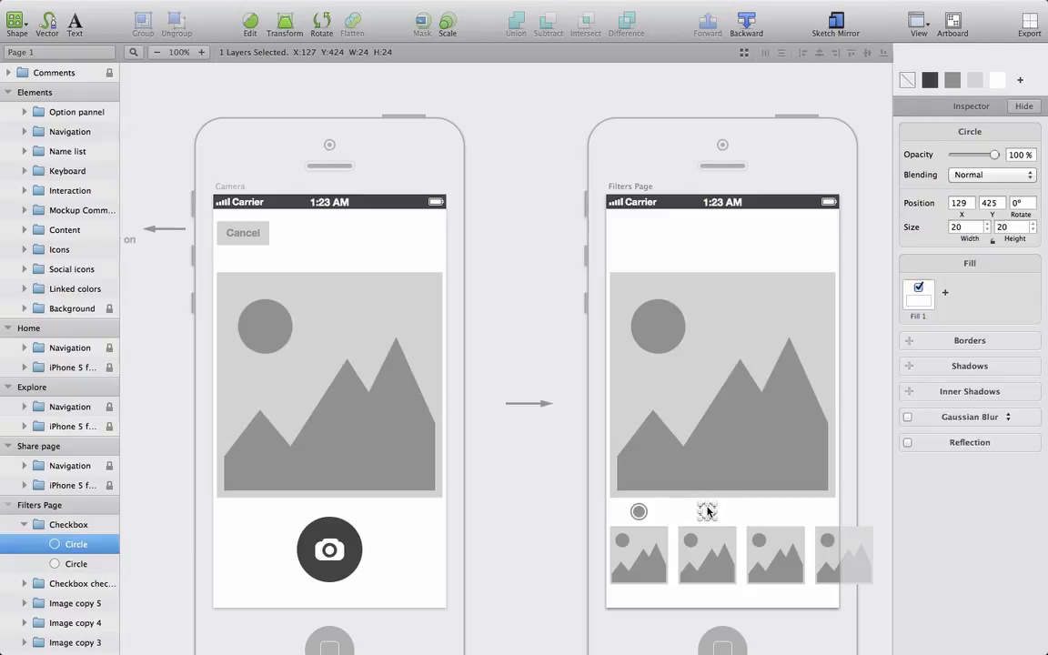
drag(707, 511, 774, 514)
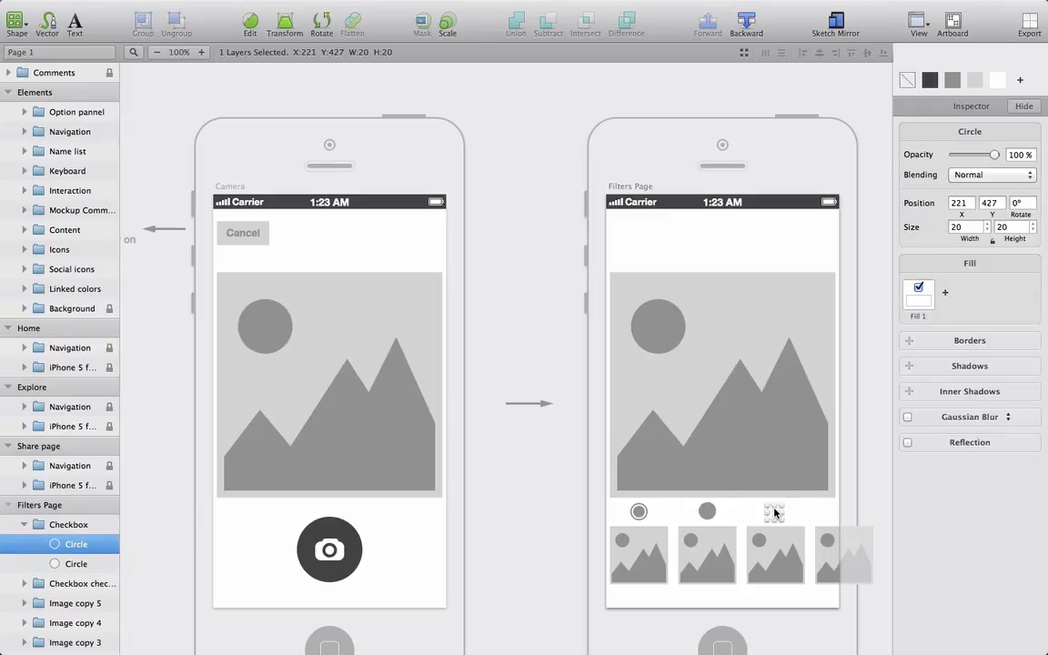
key(super+z)
click(741, 518)
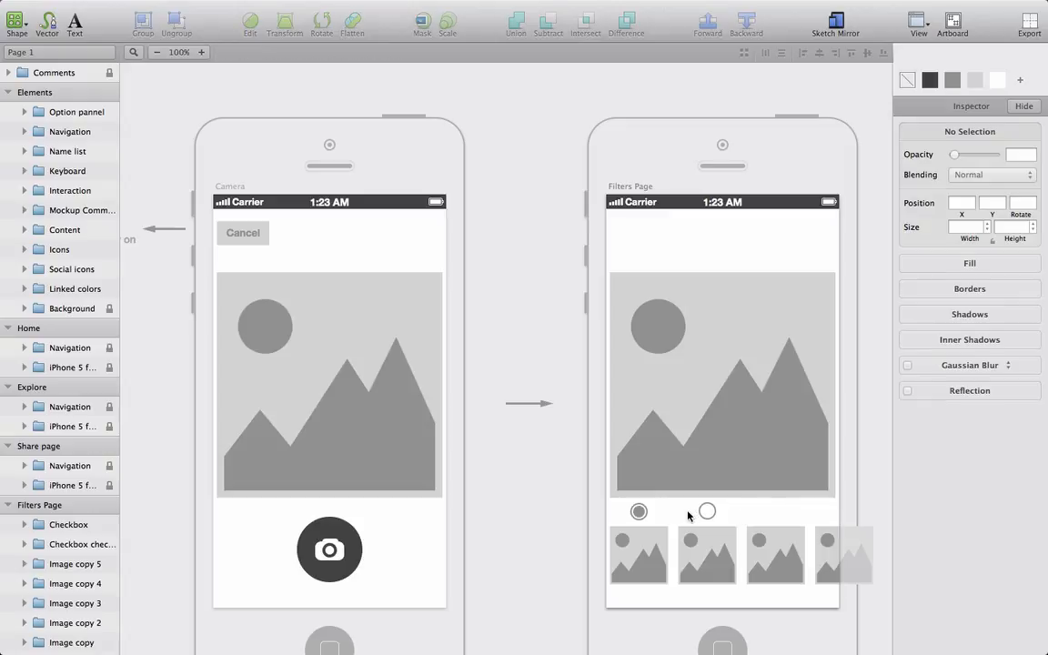
- Duplicate the whole empty checkbox group and centre the copy above the third thumbnail at X 221, Y 423
click(707, 511)
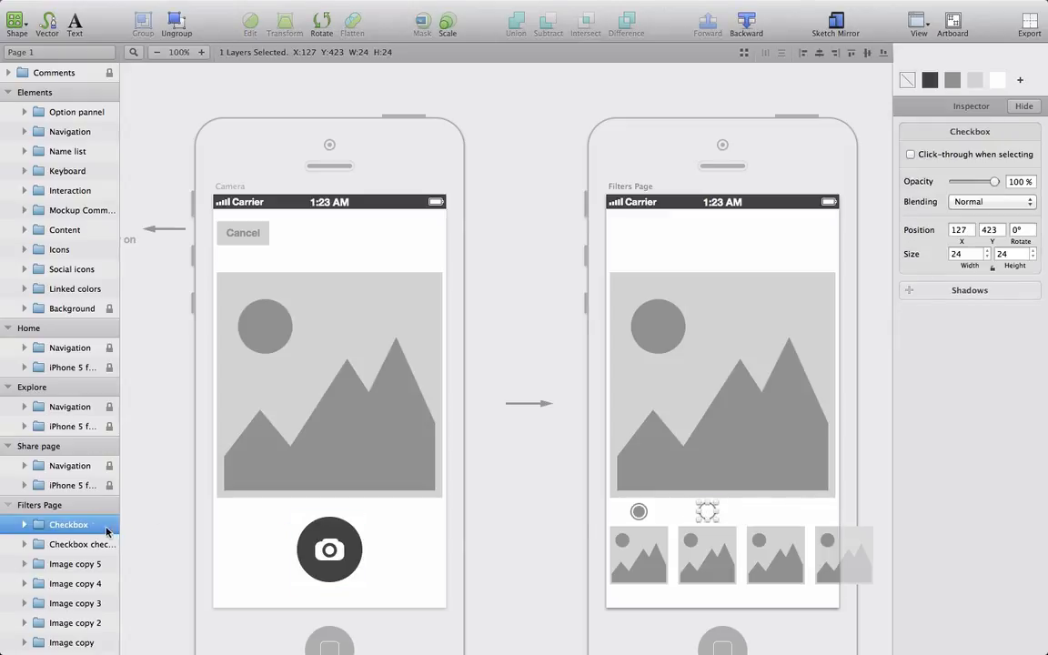
click(24, 524)
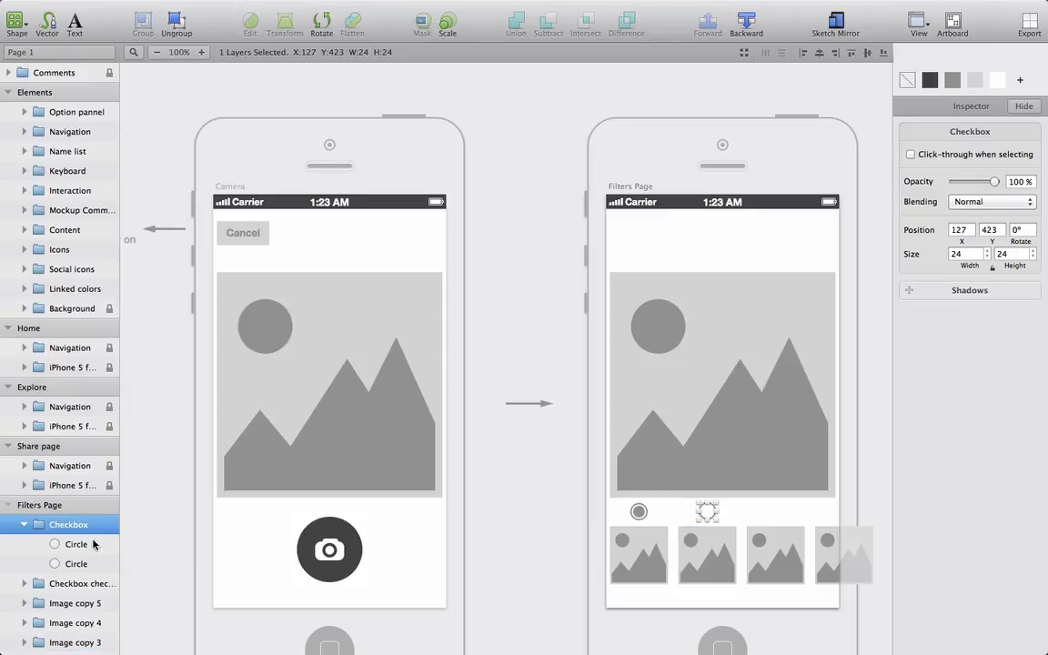
click(24, 524)
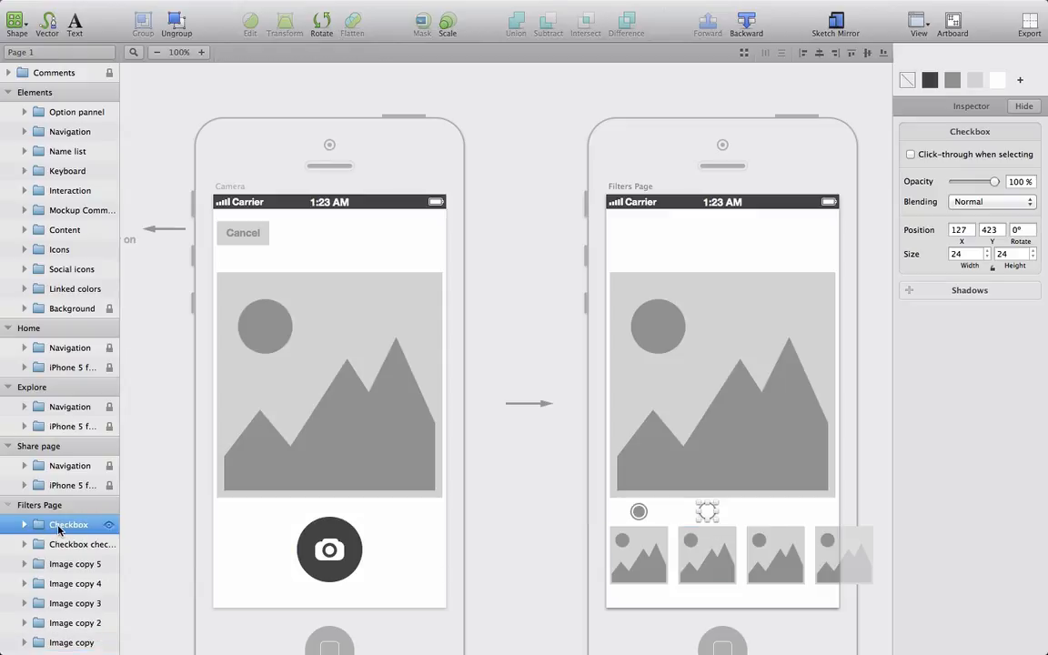
key(super+d)
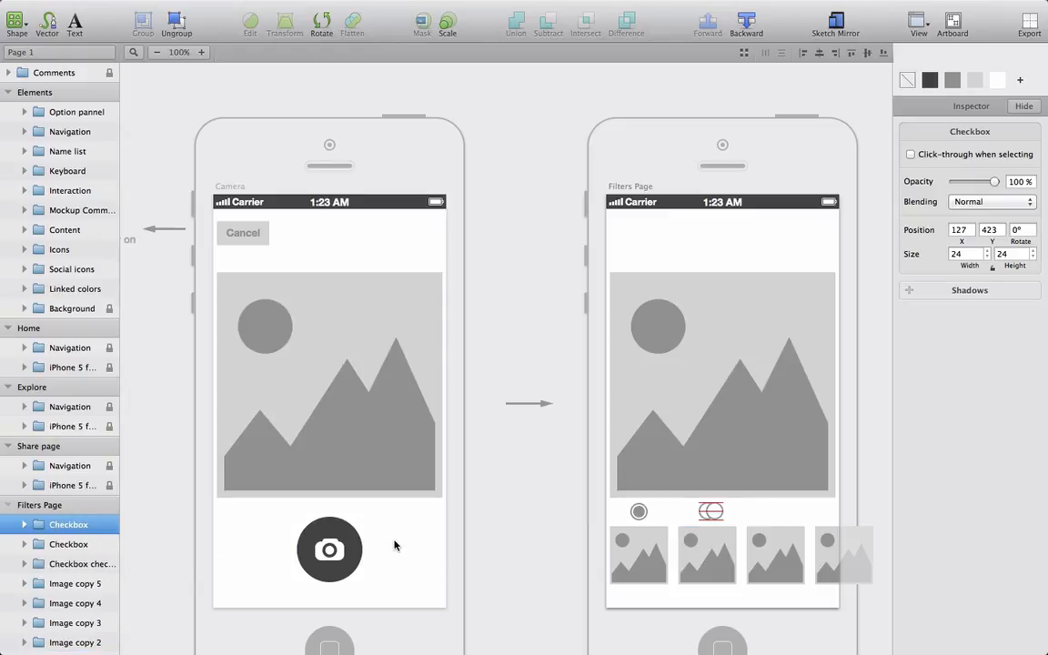
key(shift+Right)
key(shift+Right)
key(shift+Right)
key(shift+Right)
key(shift+Right)
key(shift+Right)
key(shift+Right)
key(shift+Right)
key(shift+Right)
key(shift+Right)
key(Left)
key(Left)
key(Left)
key(Left)
key(Left)
key(Left)
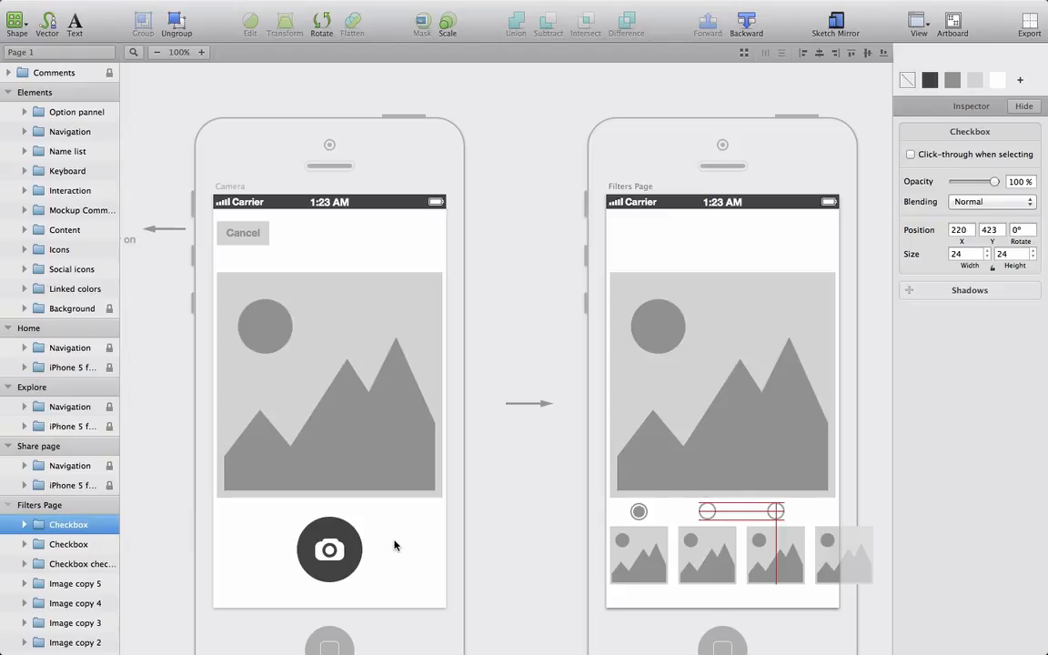
- Add another copy of the empty checkbox and centre it above the fourth thumbnail at X 315, Y 423
key(super+d)
key(shift+Right)
key(shift+Right)
key(shift+Right)
key(shift+Right)
key(shift+Right)
key(shift+Right)
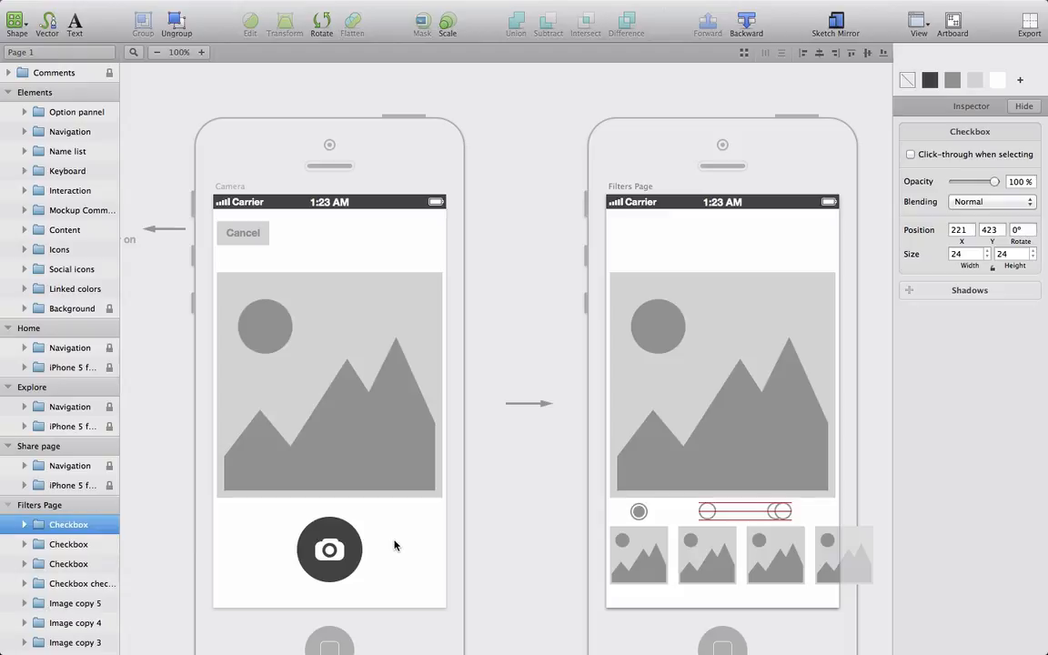
key(shift+Right)
key(shift+Right)
key(shift+Right)
key(shift+Right)
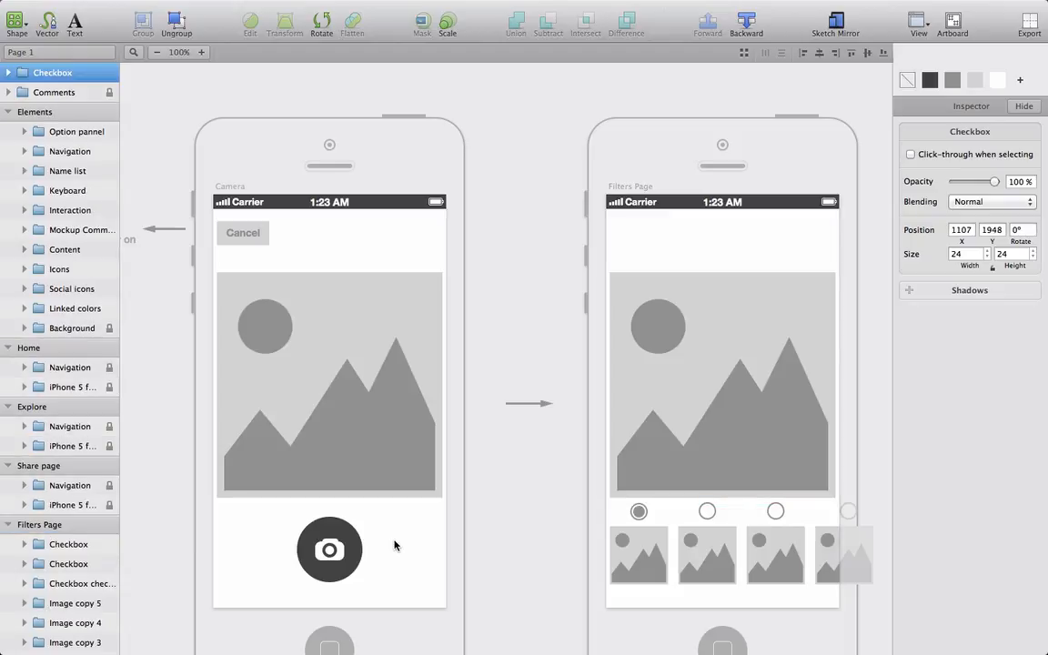
key(Left)
key(Left)
key(Left)
key(Left)
key(Left)
key(Left)
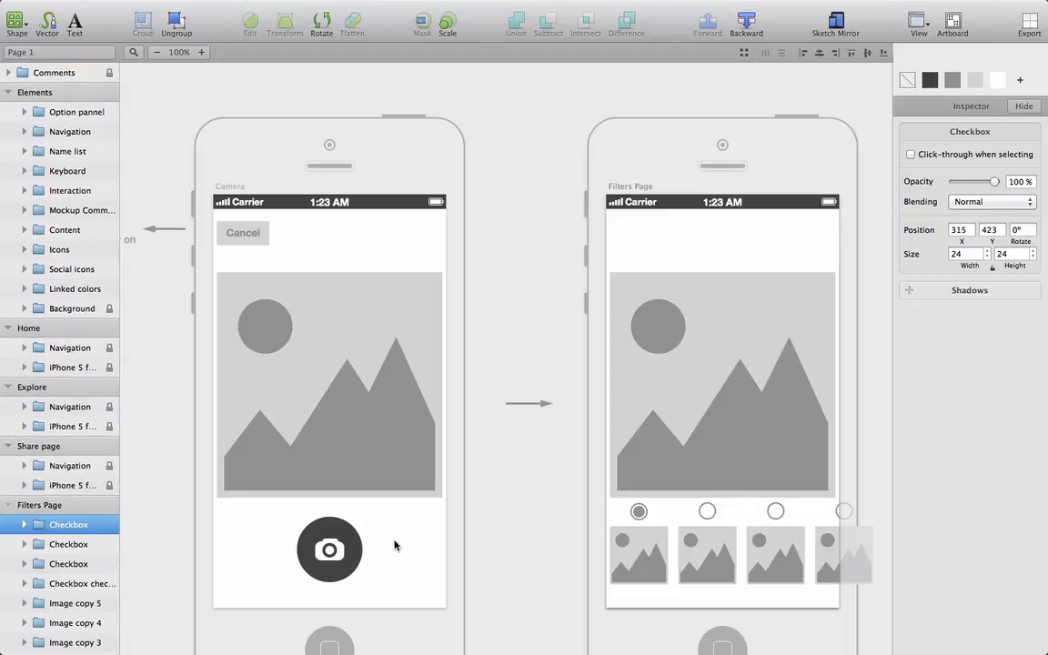
click(872, 325)
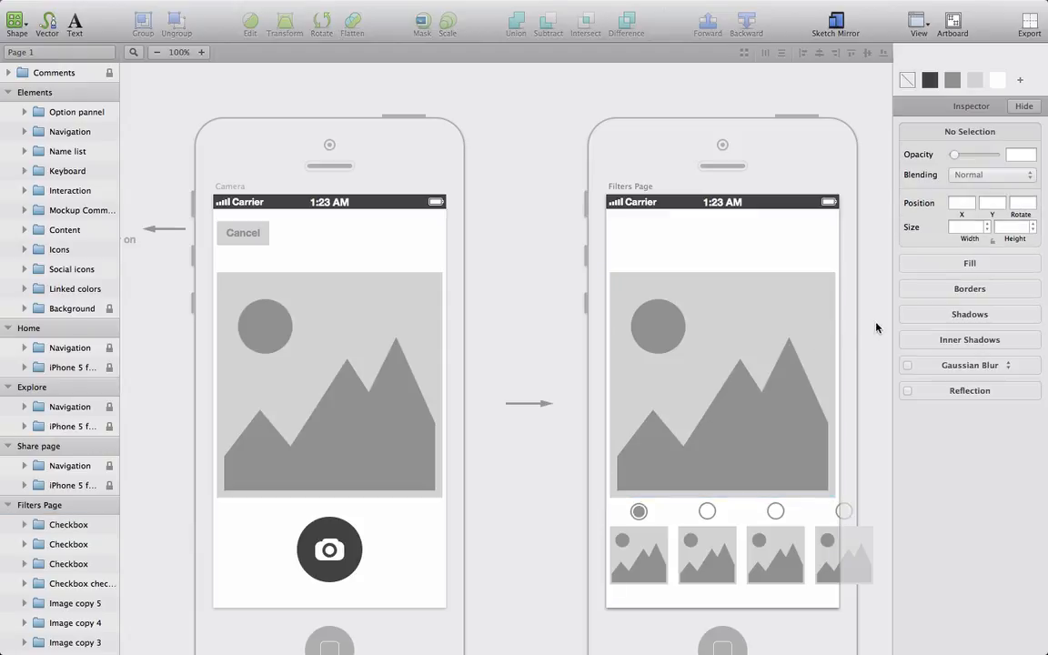
- Move the large photos on the Filters Page and Camera screens up to Y 87
click(730, 344)
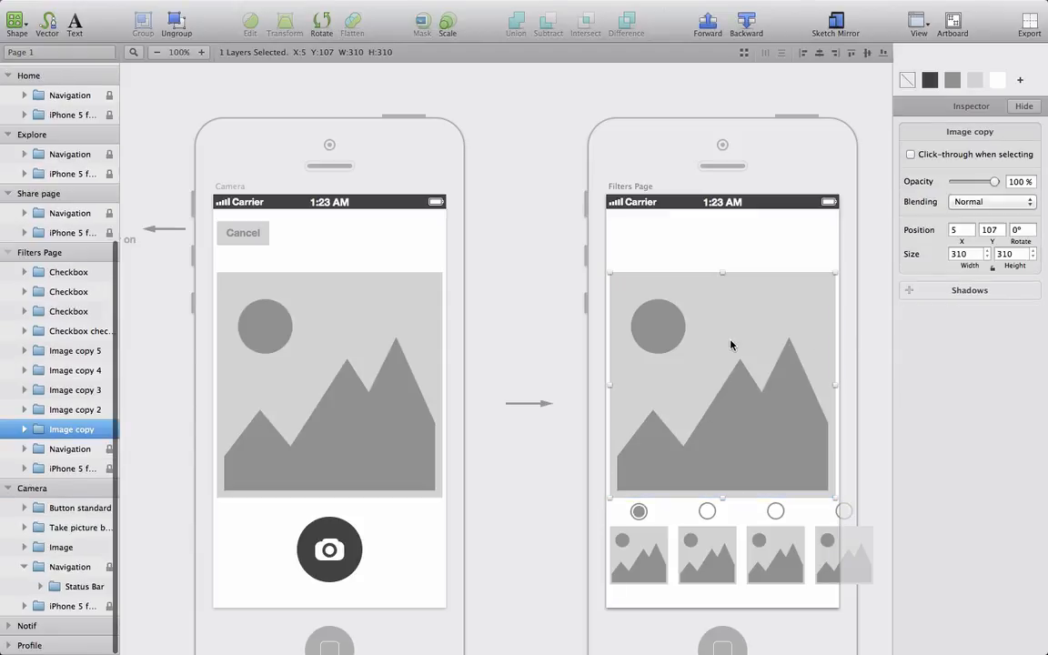
key(shift+Up)
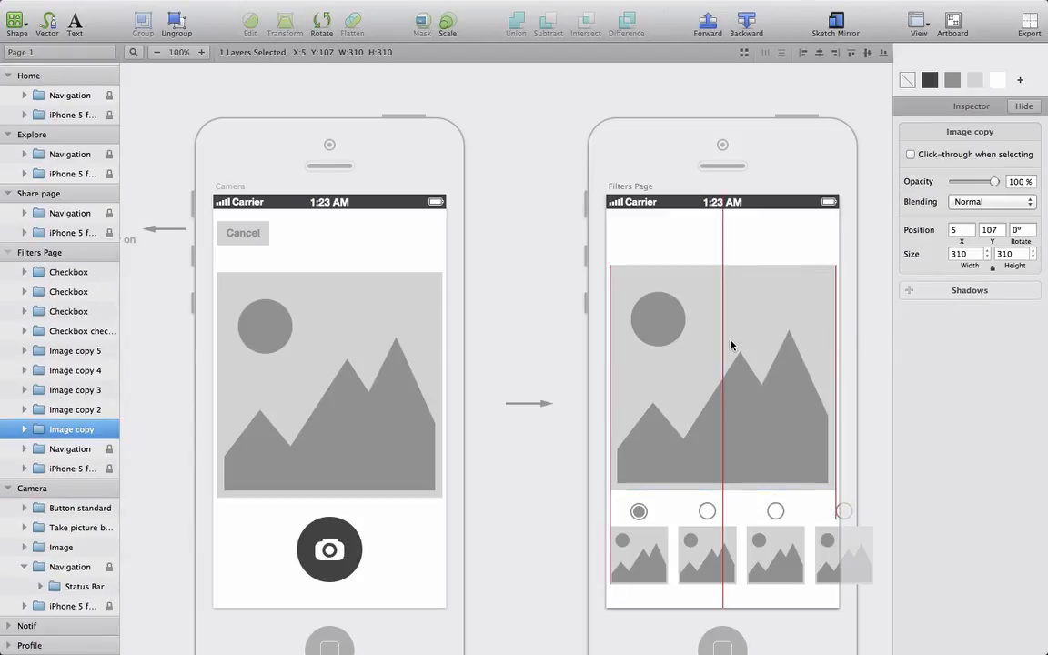
key(shift+Up)
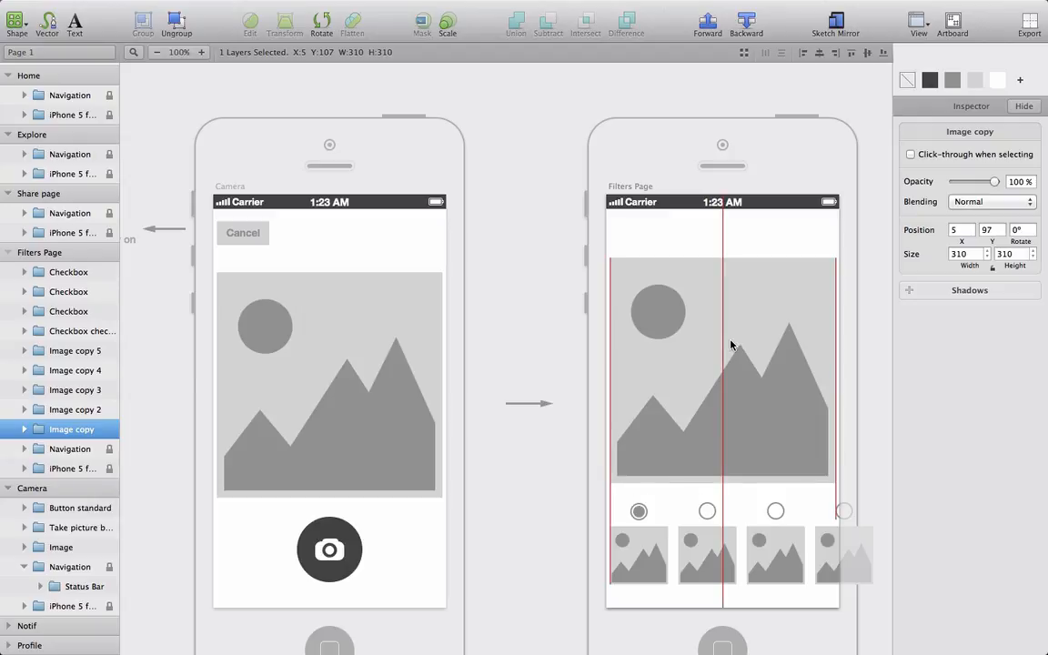
click(377, 358)
key(shift+Up)
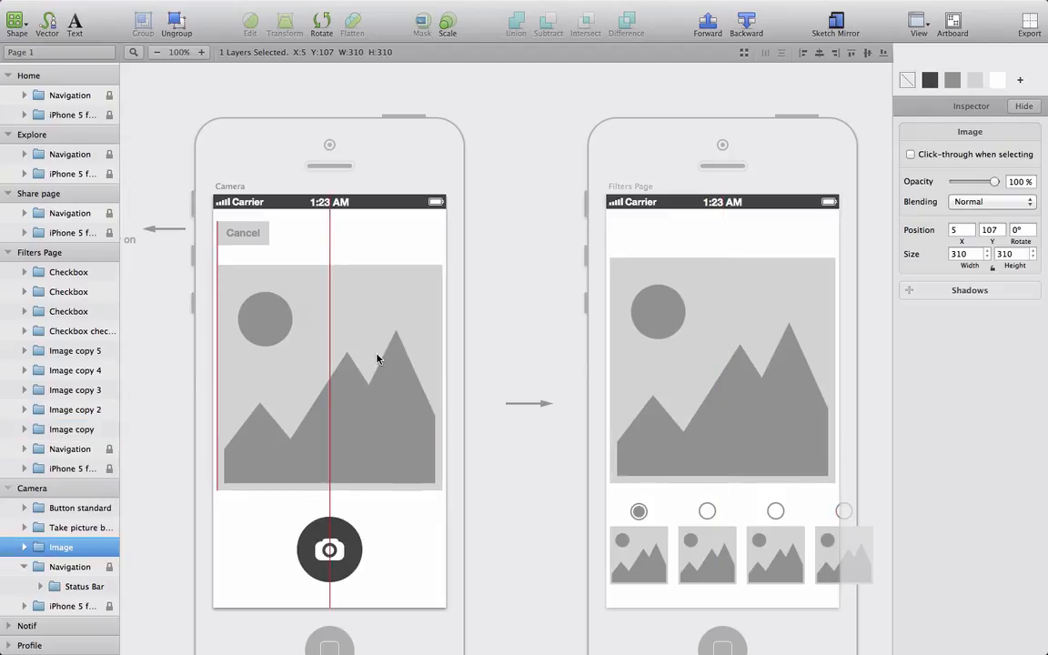
key(shift+Up)
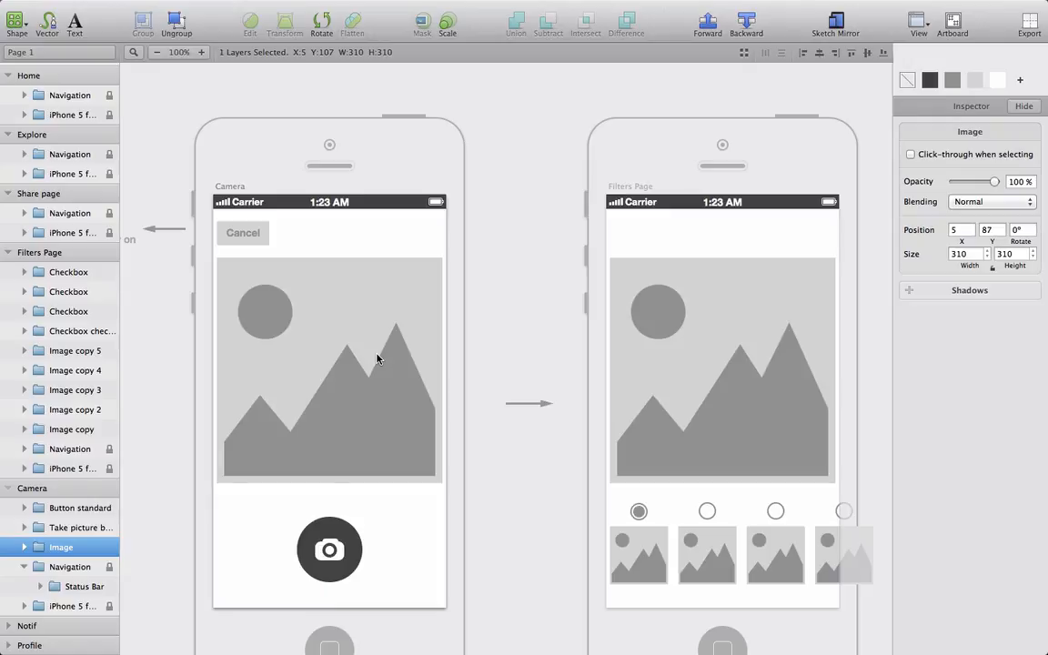
- Select the light back button and the dark CTA button inside Top bar 2 of the Navigation elements
scroll(377, 358, up, 1)
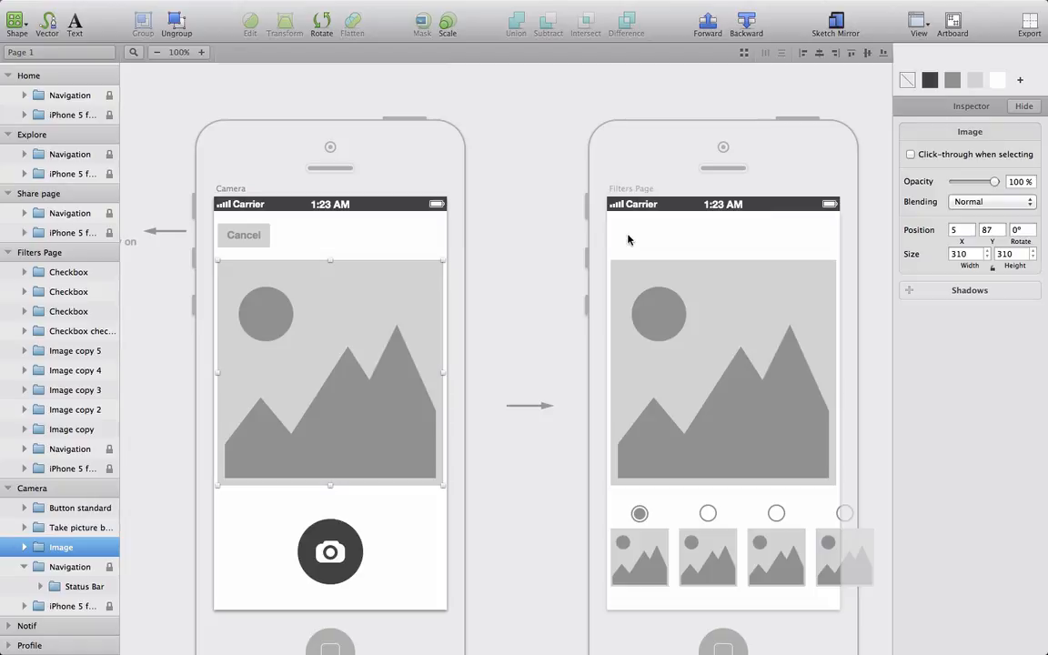
click(157, 52)
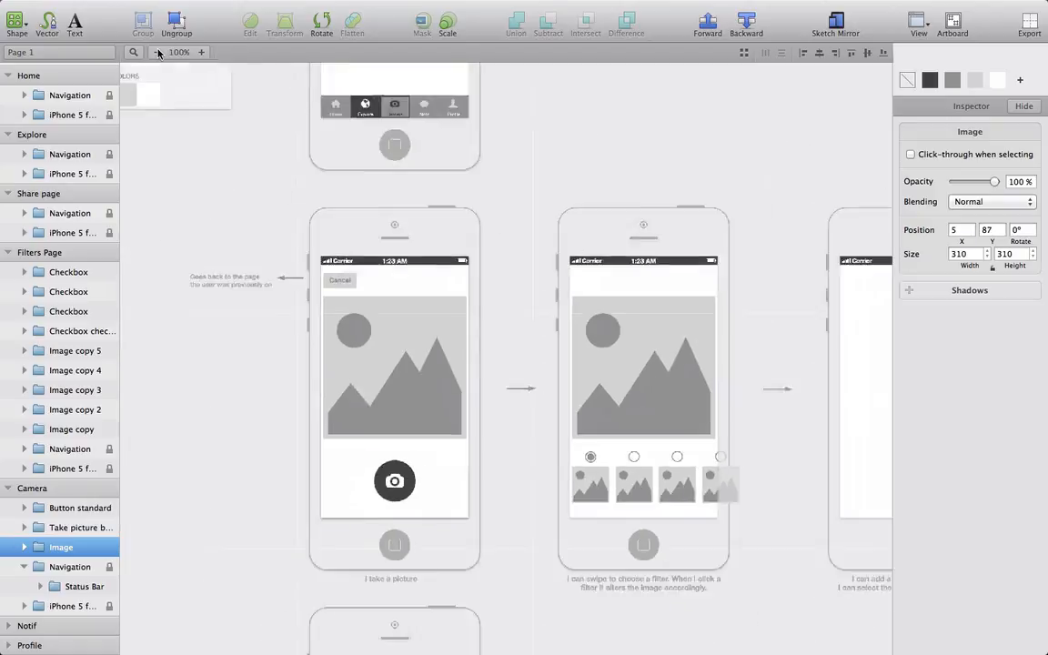
scroll(257, 229, up, 10)
scroll(258, 230, left, 8)
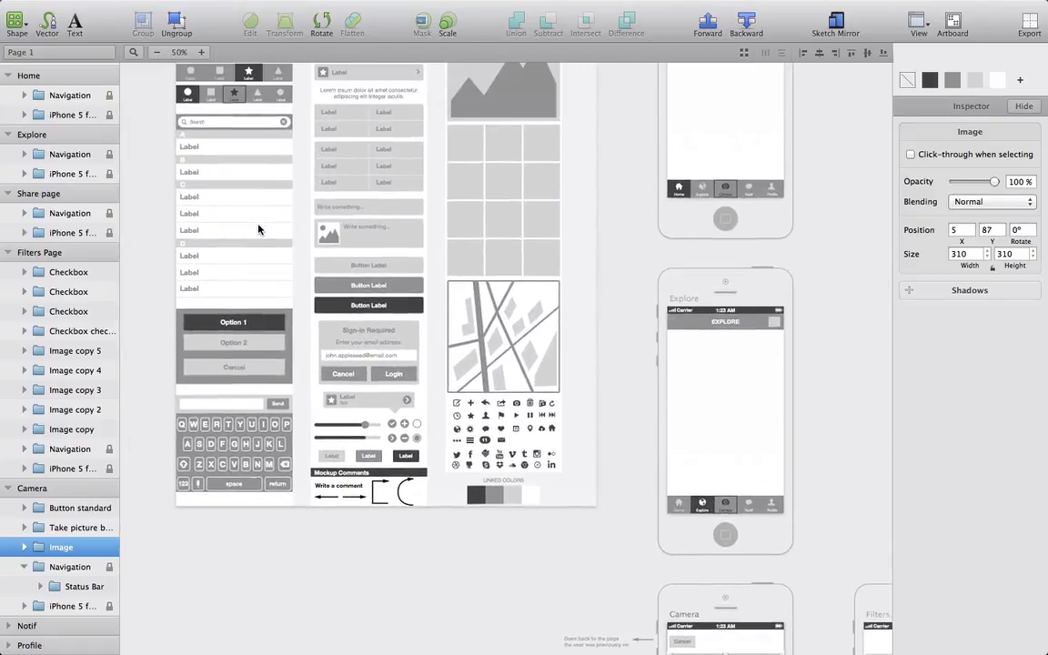
scroll(257, 230, up, 6)
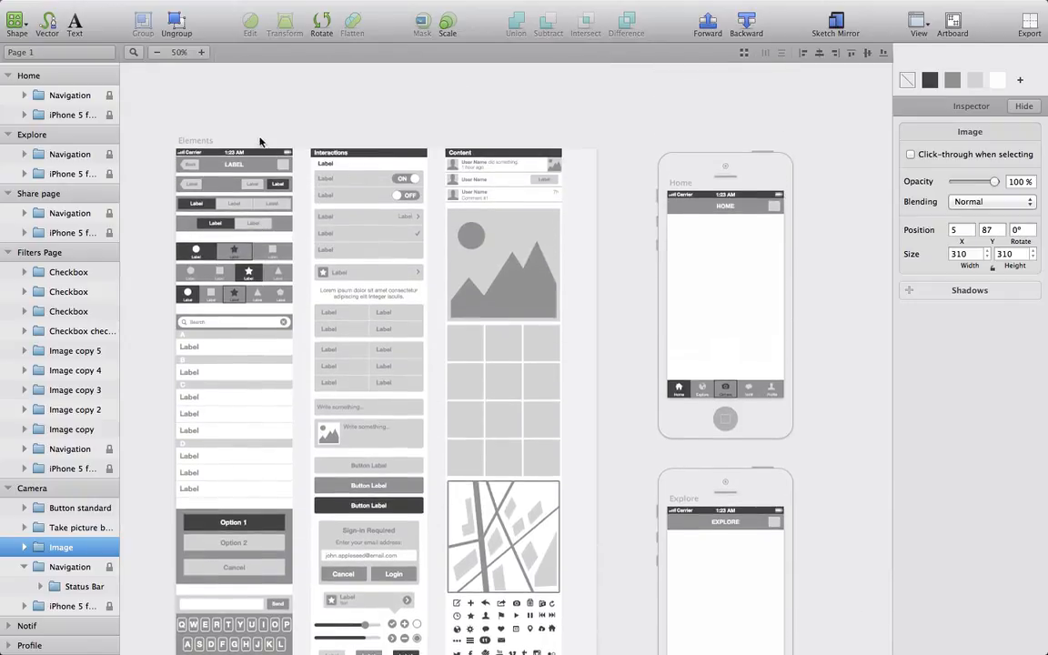
click(211, 187)
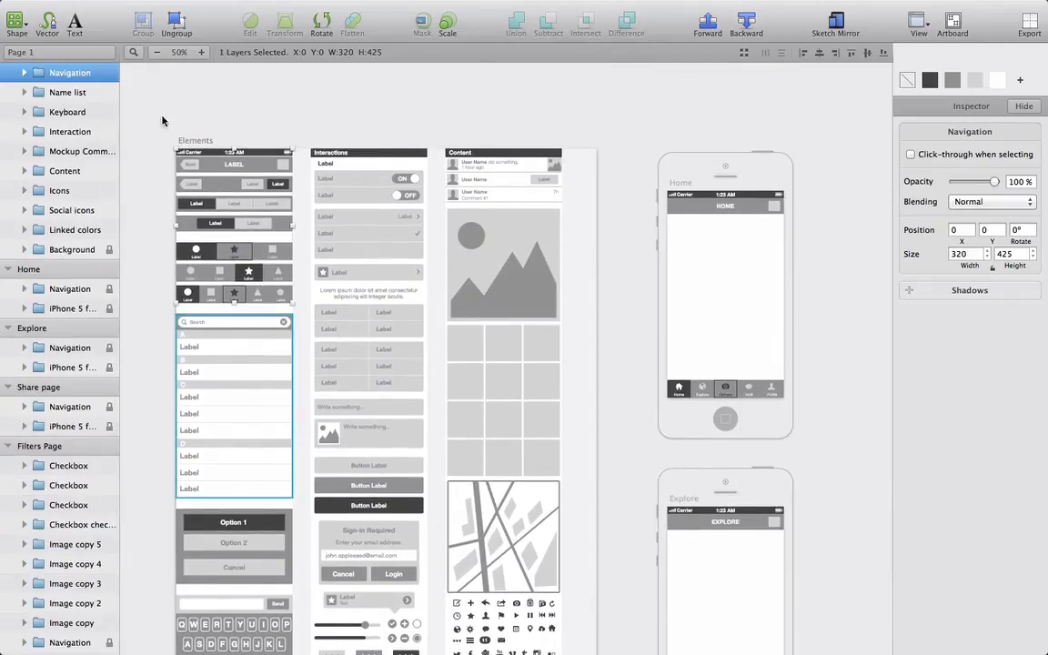
double_click(231, 188)
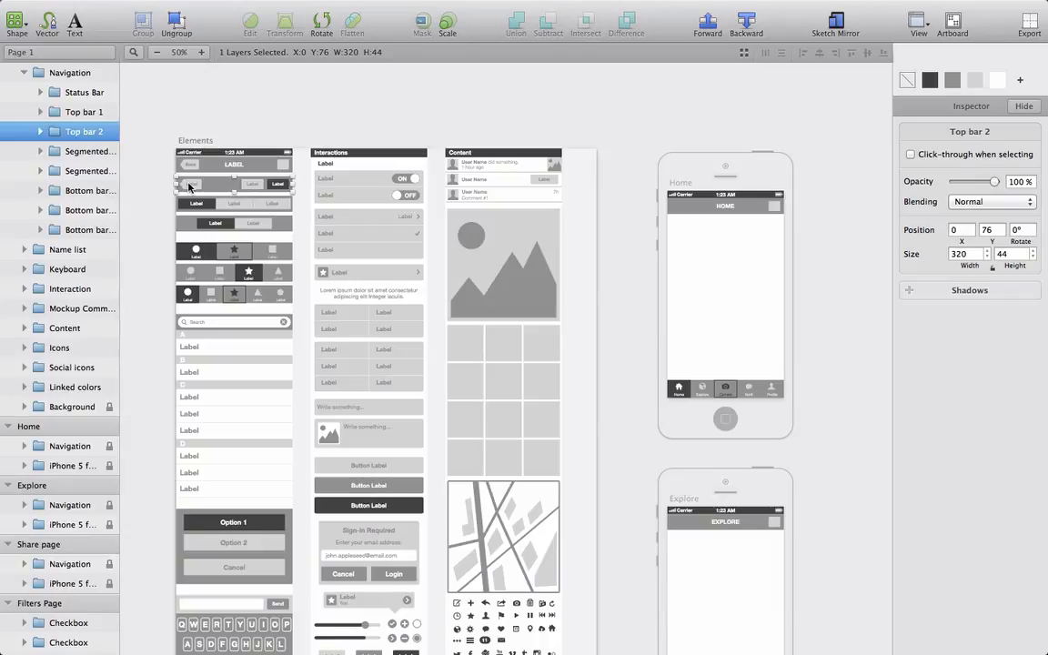
double_click(189, 187)
shift+click(275, 187)
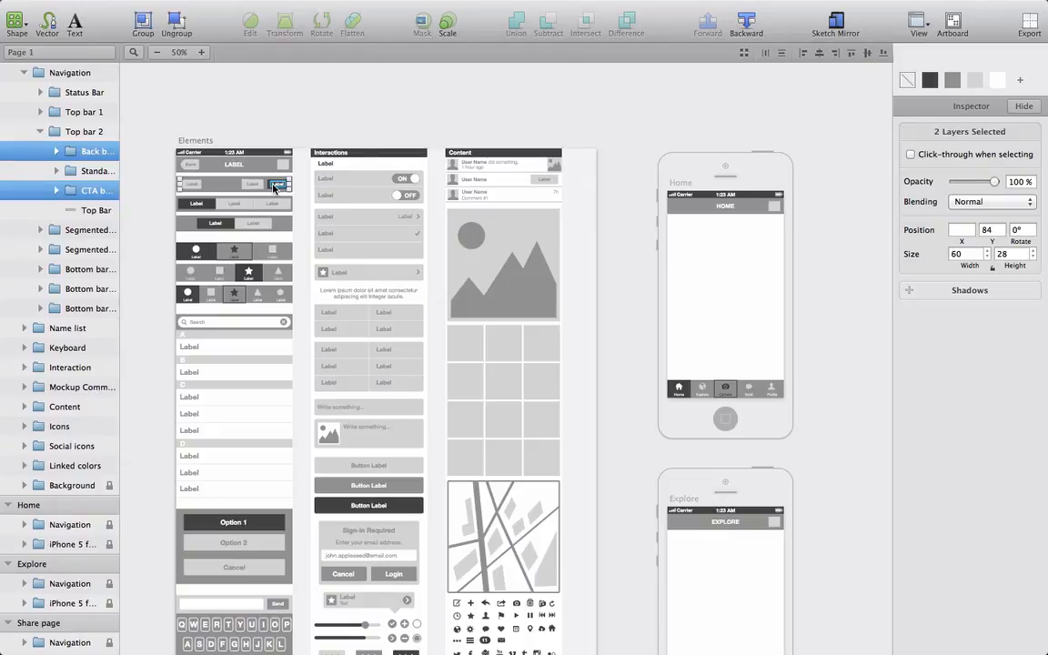
- Paste the copied back button and dark CTA button into the Filters Page artboard, above the large photo
scroll(50, 455, down, 5)
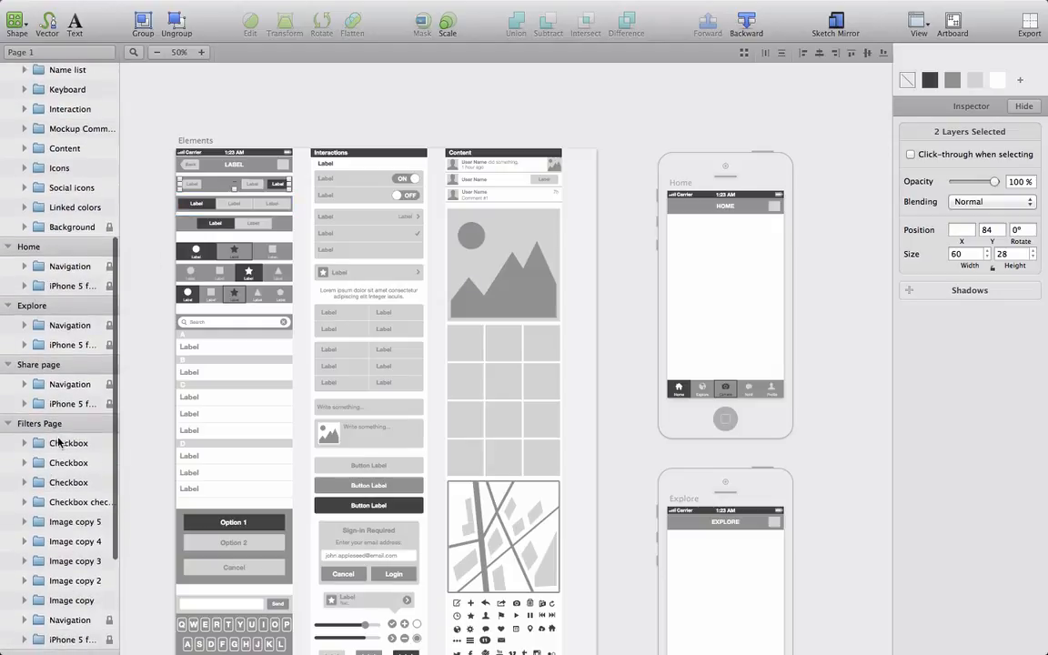
click(45, 424)
scroll(292, 497, down, 2)
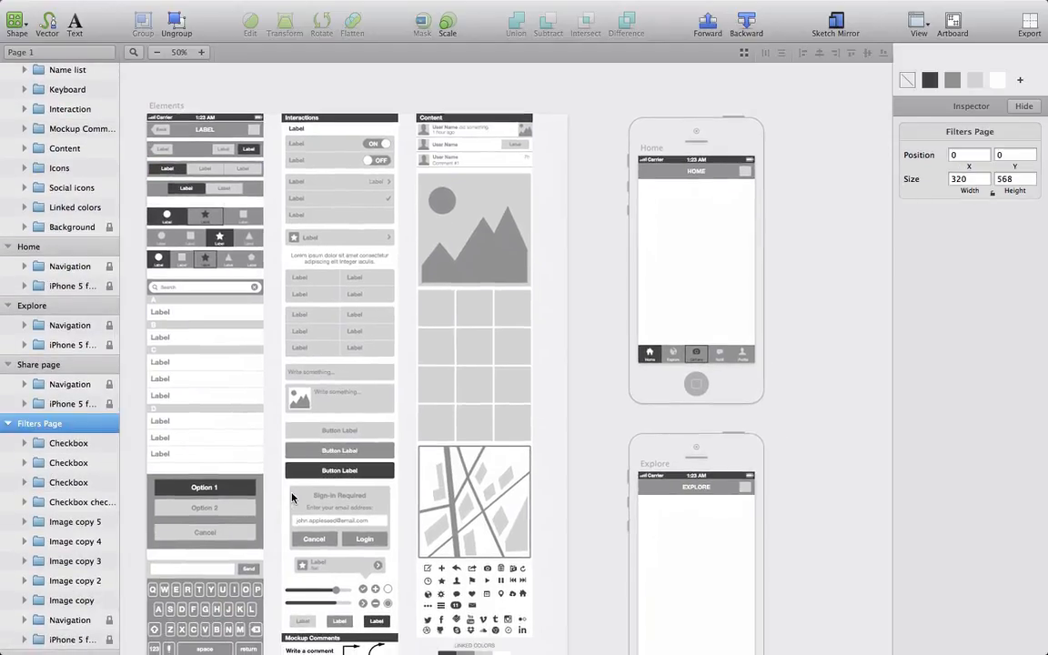
scroll(292, 498, down, 3)
scroll(292, 497, right, 3)
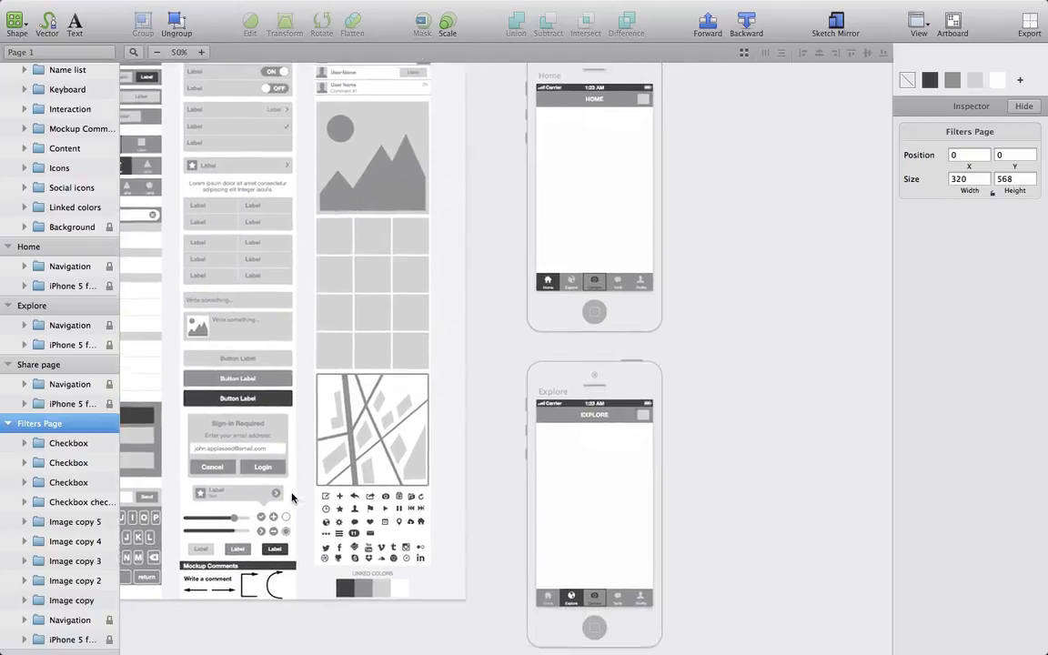
scroll(292, 498, down, 8)
scroll(292, 498, right, 5)
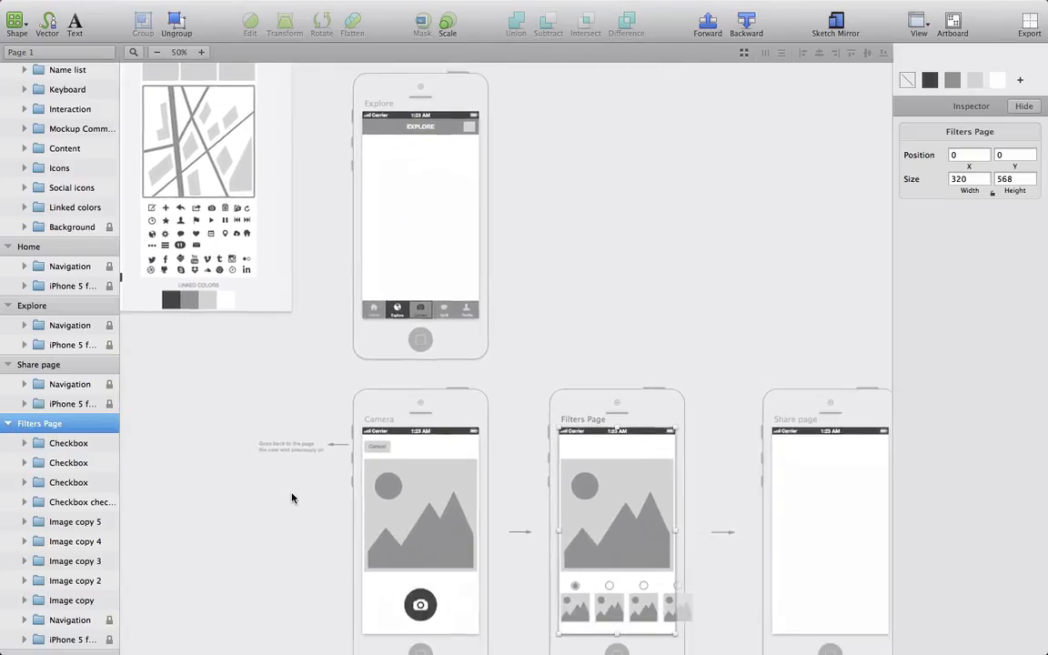
click(201, 52)
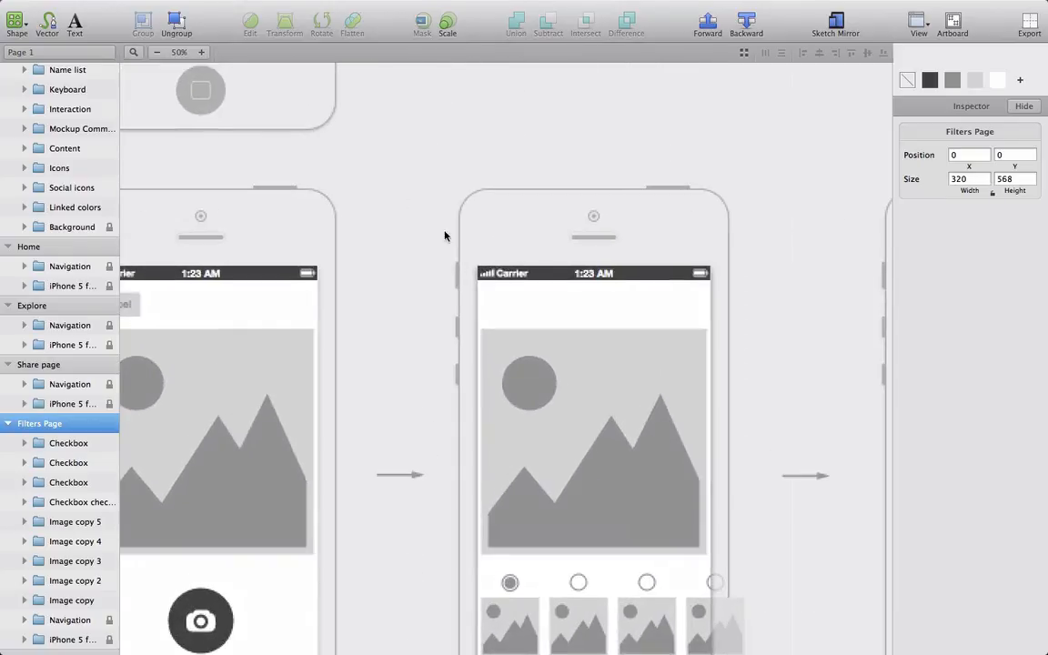
scroll(482, 266, down, 1)
scroll(482, 266, right, 1)
scroll(482, 265, down, 1)
scroll(482, 266, right, 1)
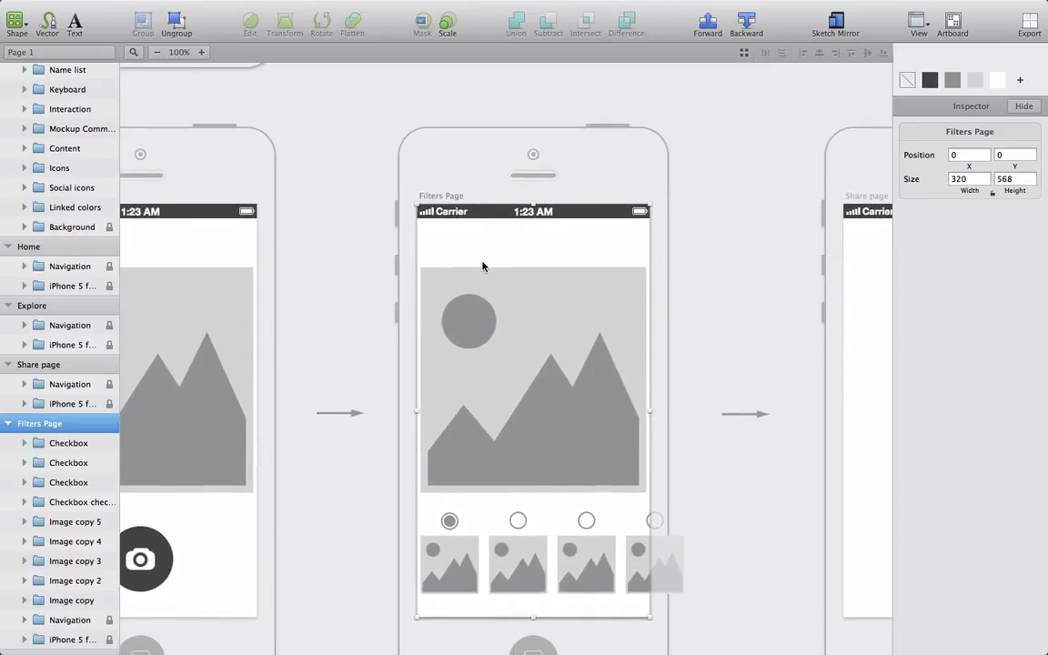
right_click(527, 247)
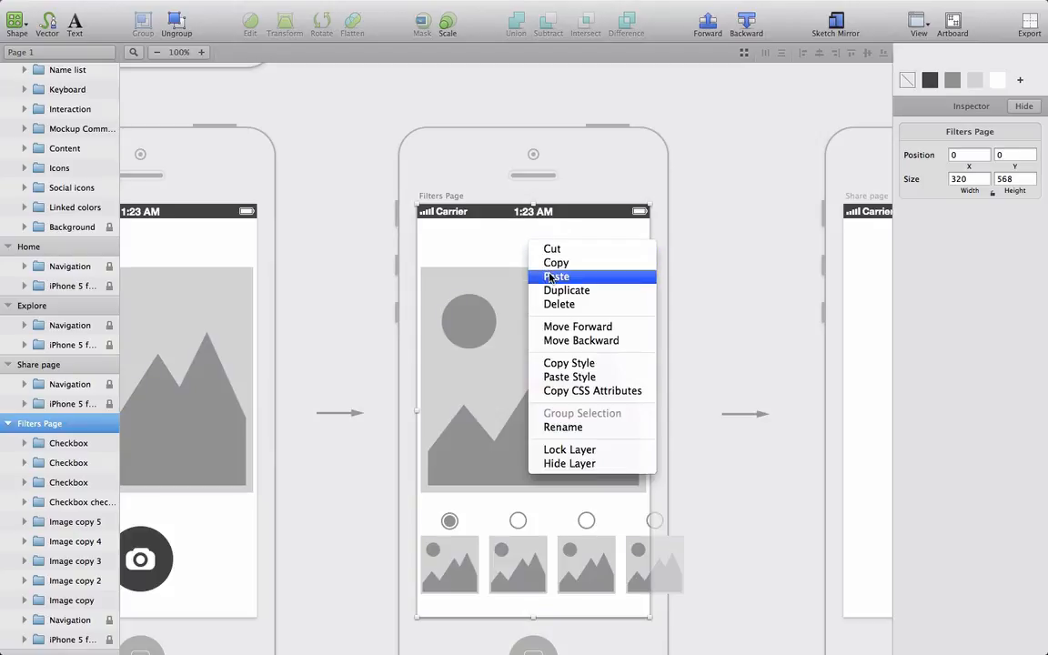
click(551, 276)
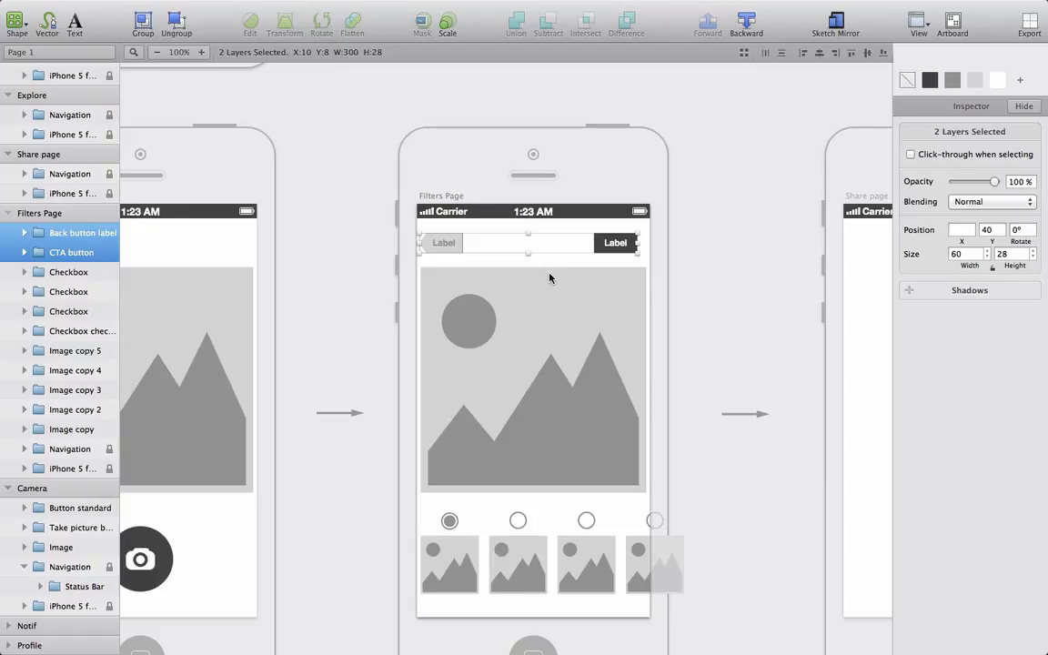
- Move the dark CTA button on the Filters Page to X 255, Y 35 and the back button to X 5, Y 35
click(578, 262)
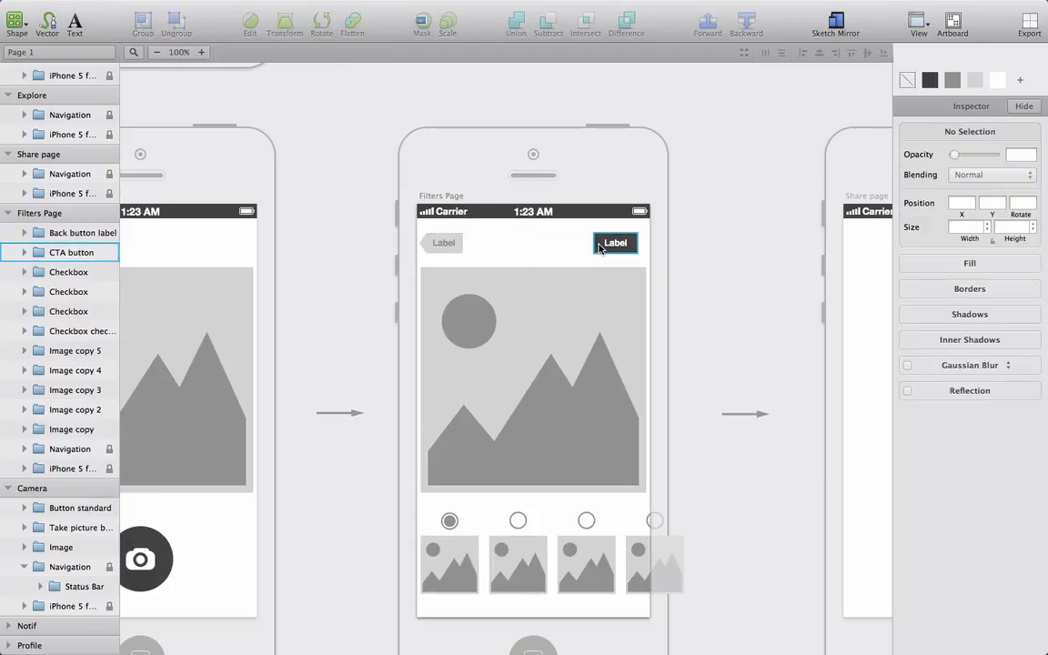
drag(599, 248, 605, 241)
scroll(415, 271, left, 4)
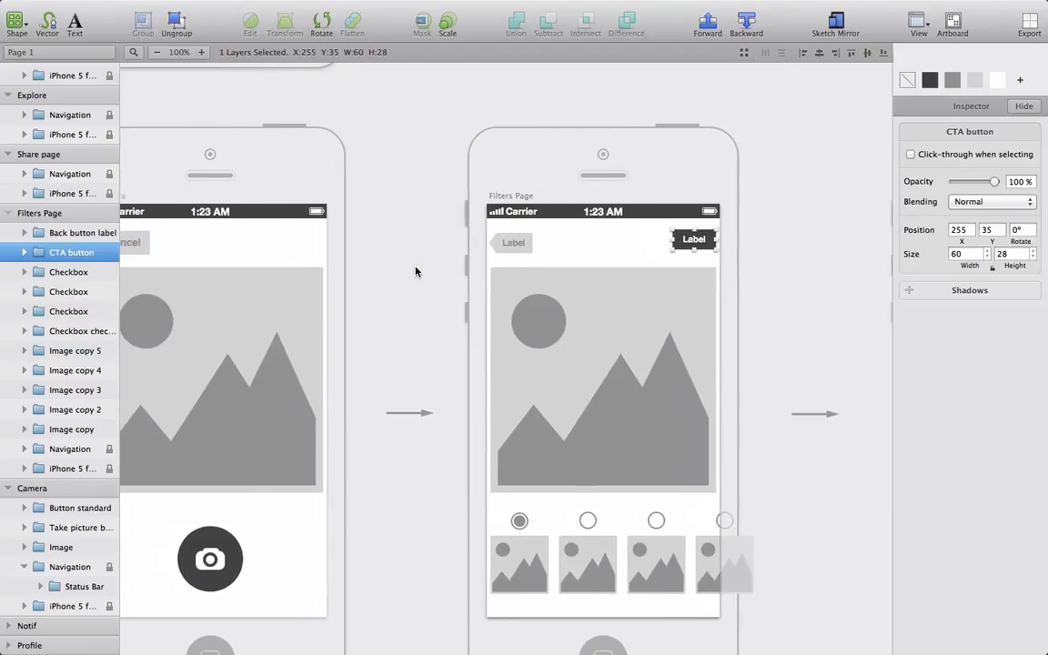
drag(530, 249, 529, 246)
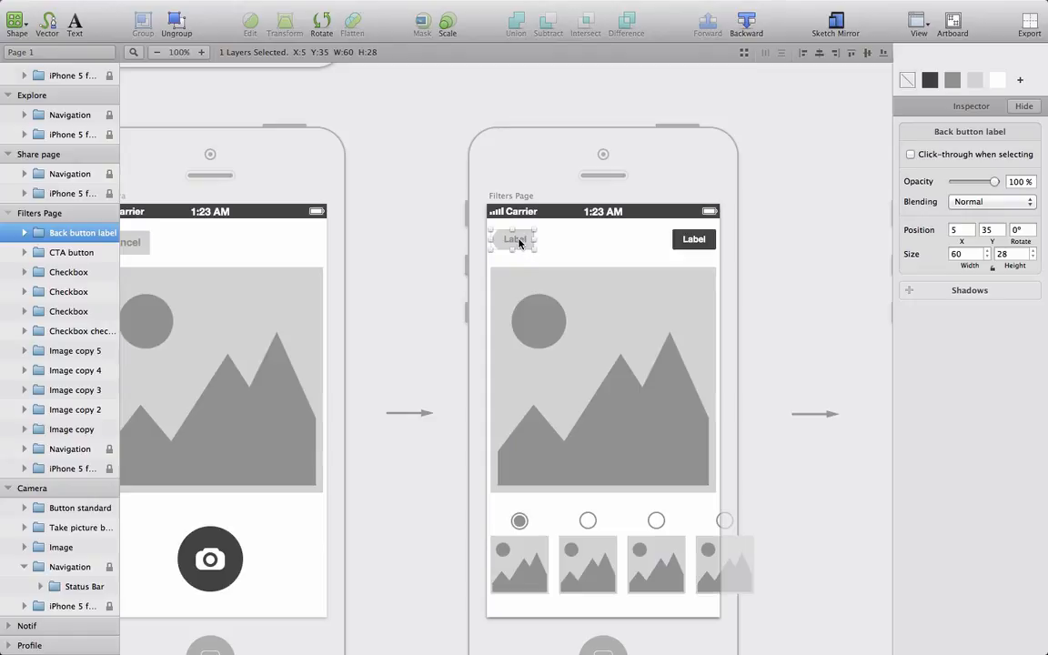
- Label the back button "Camera" and the dark CTA button "Next" on the Filters Page
double_click(519, 241)
double_click(519, 240)
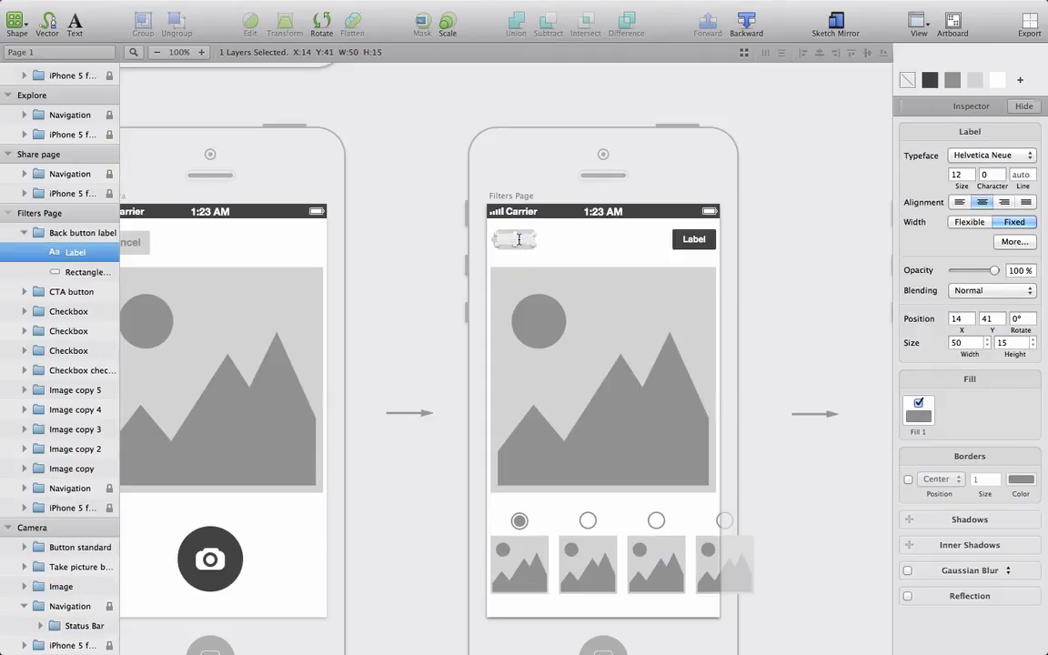
text(Camera)
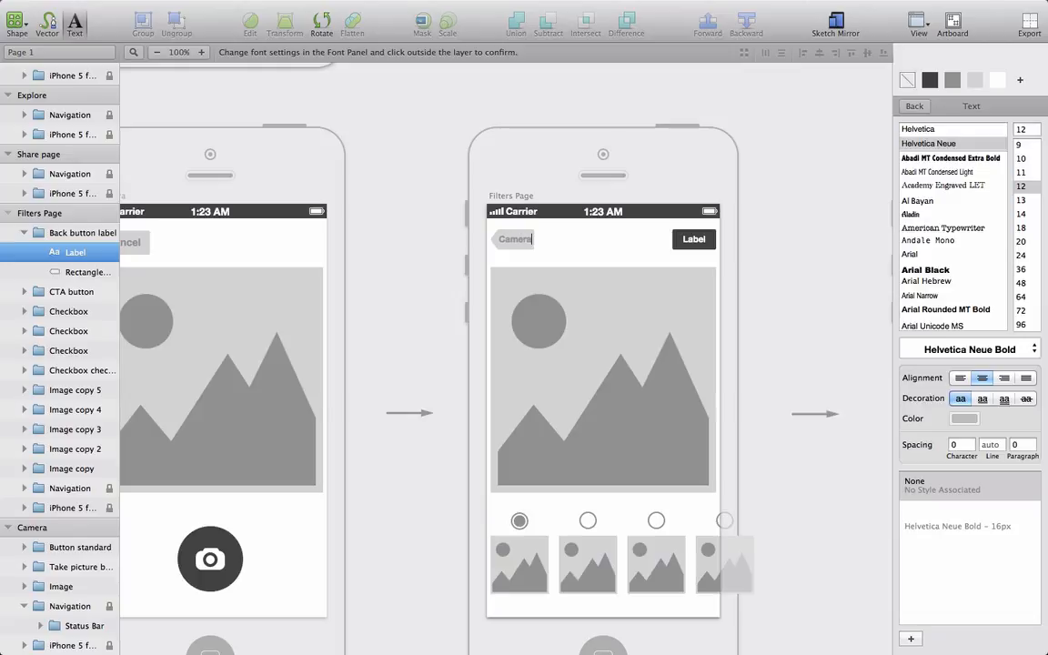
double_click(694, 238)
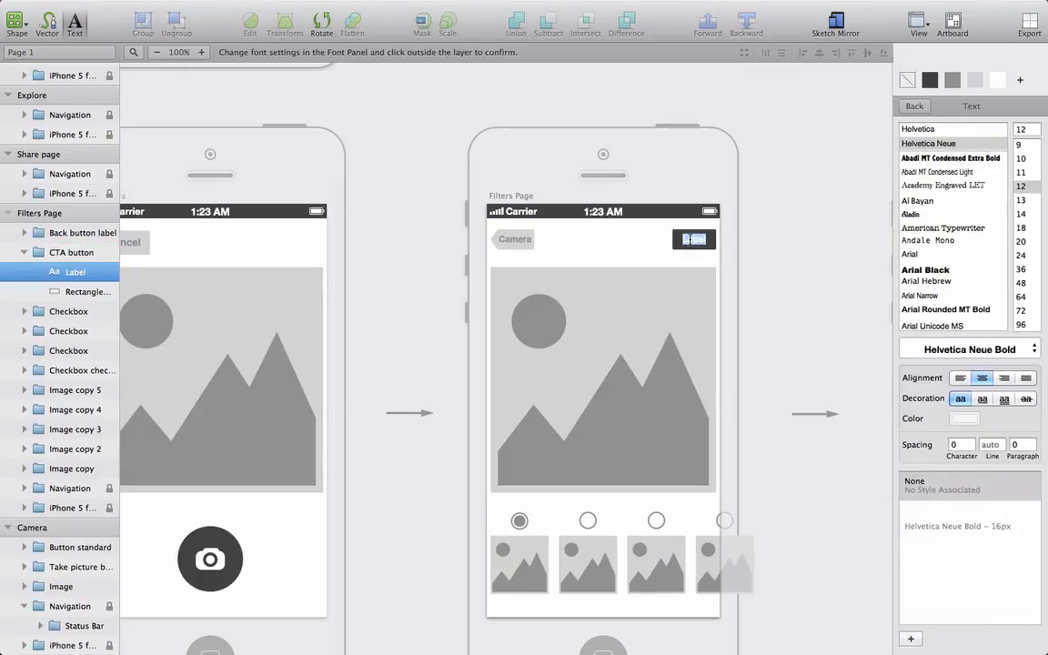
text(Next)
click(716, 252)
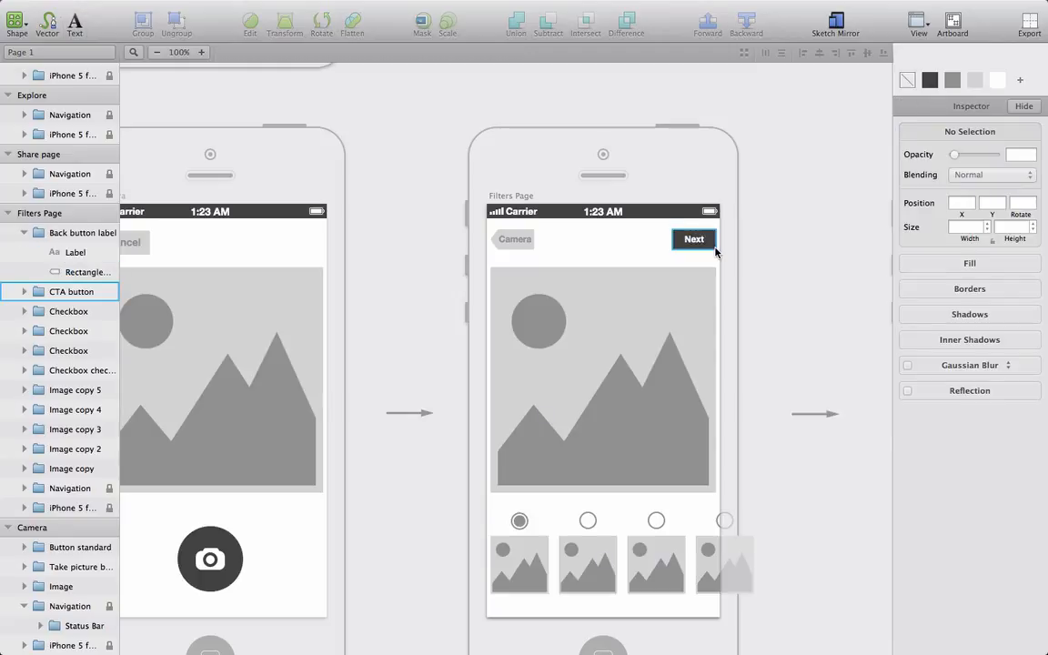
- Add the text "Filter" centred beneath the first thumbnail on the Filters Page at X 30, Y 540
key(t)
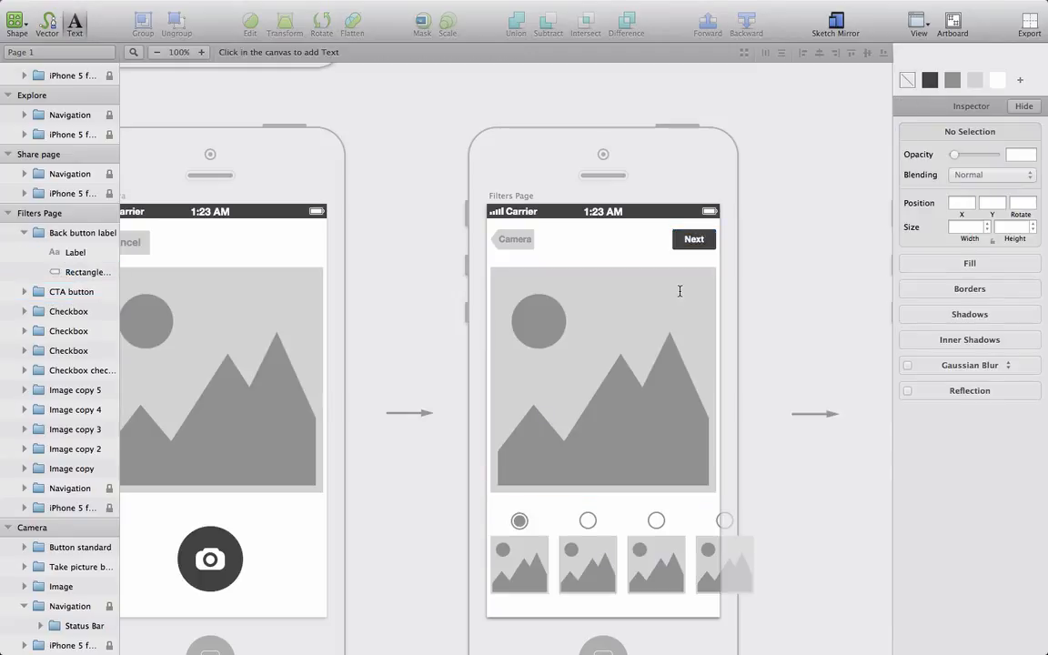
click(518, 602)
text(Filte)
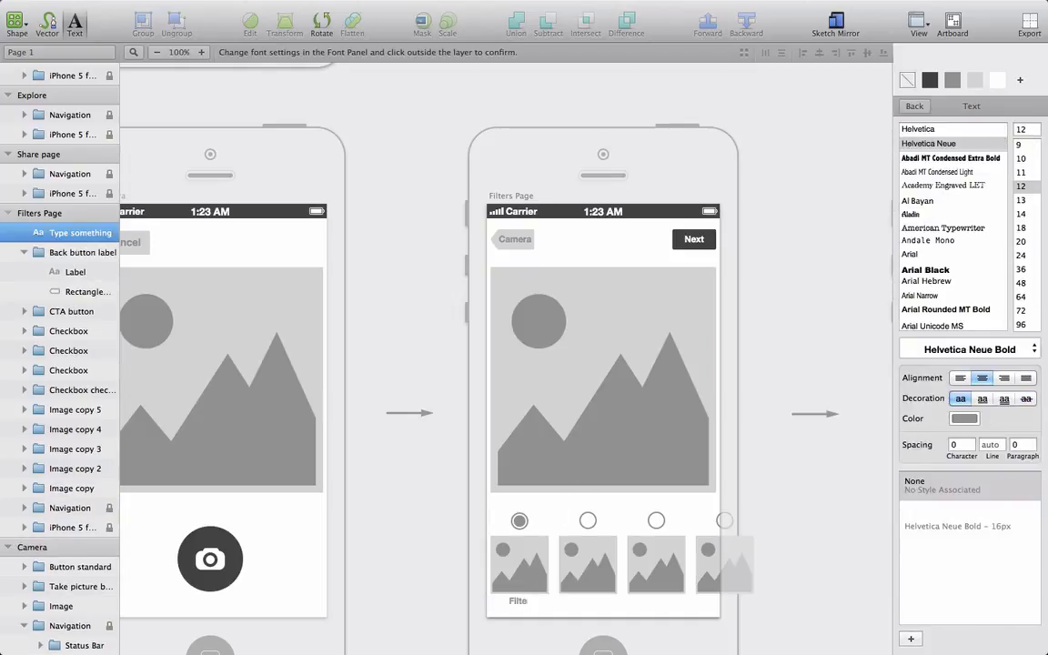
text(r)
key(Escape)
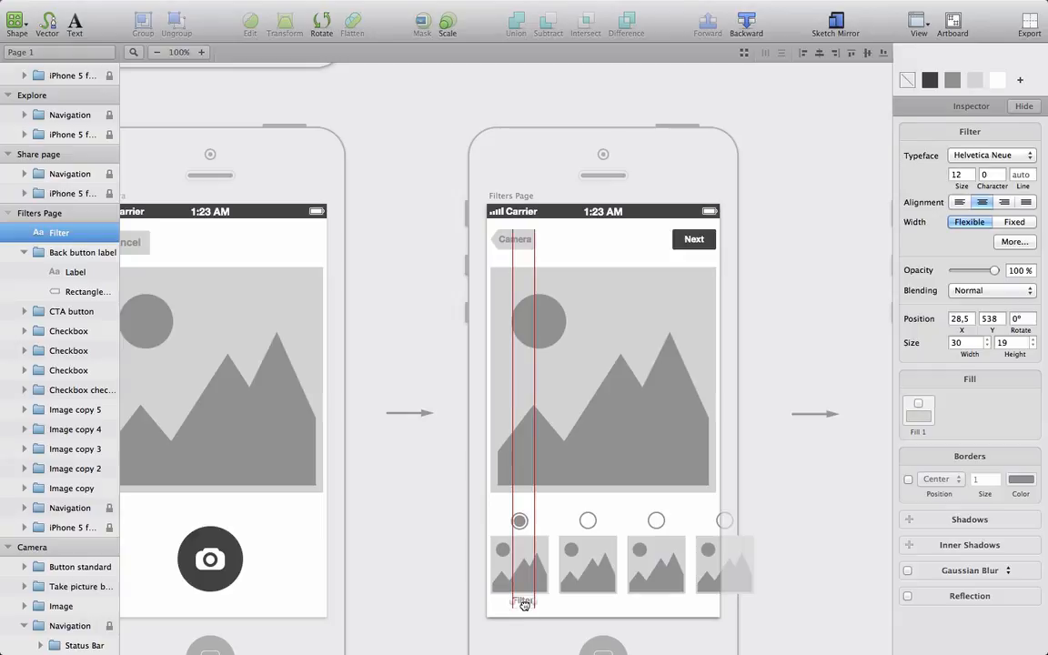
drag(524, 604, 517, 605)
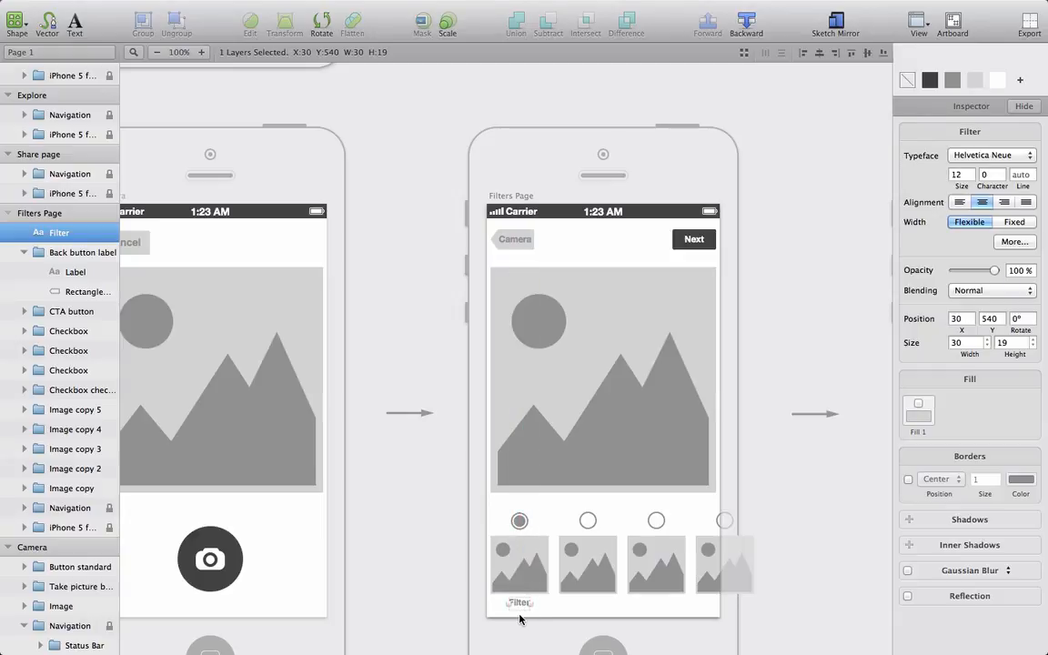
click(519, 619)
- Duplicate the "Filter" caption and centre the copy beneath the second thumbnail at X 124, Y 540
click(520, 608)
key(super+d)
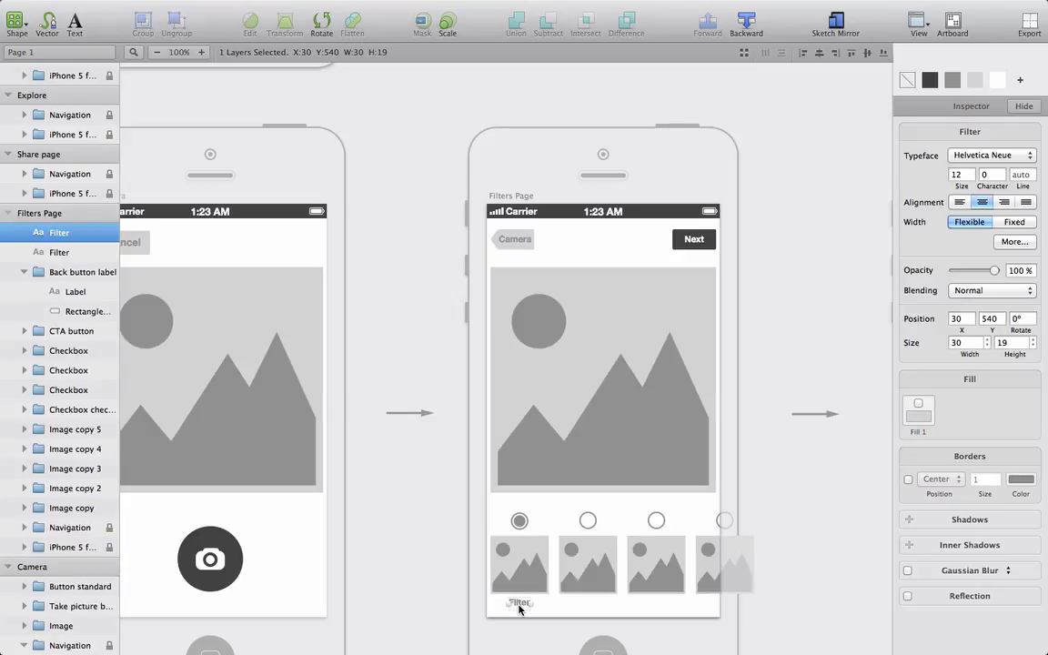
key(shift+Right)
key(shift+Right)
key(shift+Right)
key(shift+Right)
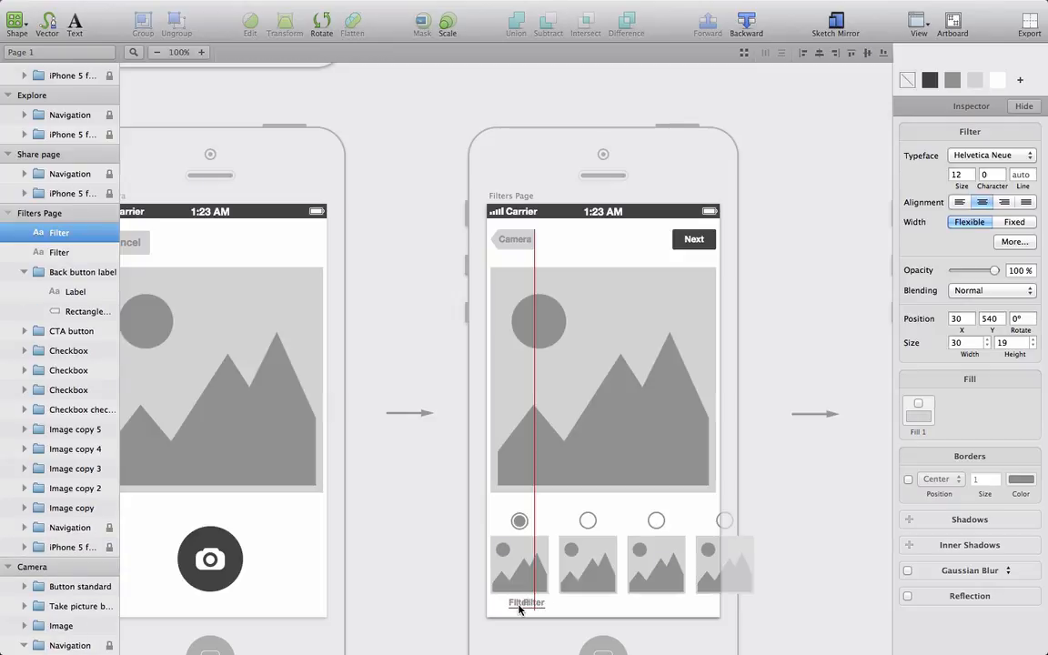
key(shift+Right)
key(shift+Right)
key(shift+Right)
key(shift+Right)
key(shift+Right)
key(Right)
key(Right)
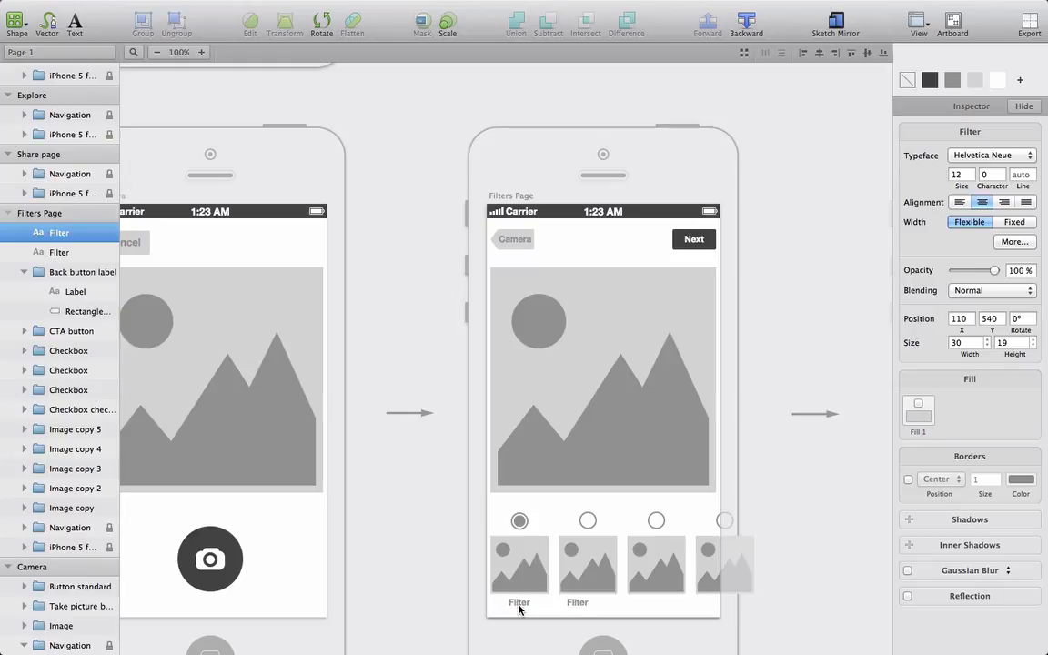
key(Right)
key(Right)
key(Right)
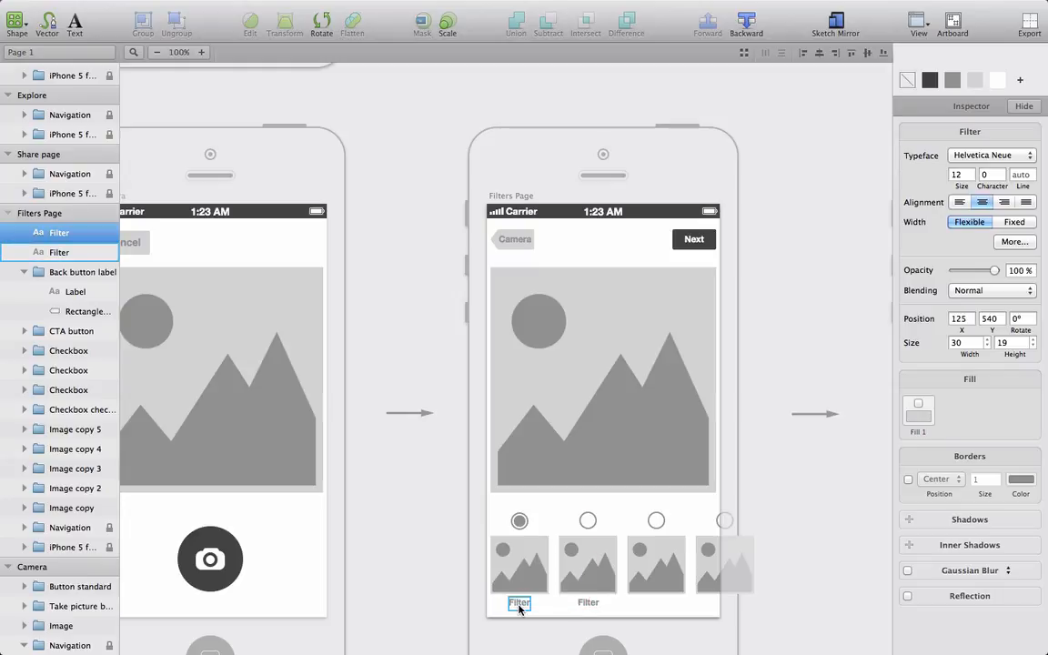
key(Left)
key(Left)
key(Left)
click(603, 613)
- Duplicate the second "Filter" caption and centre the copy beneath the third thumbnail at X 218, Y 540
click(586, 603)
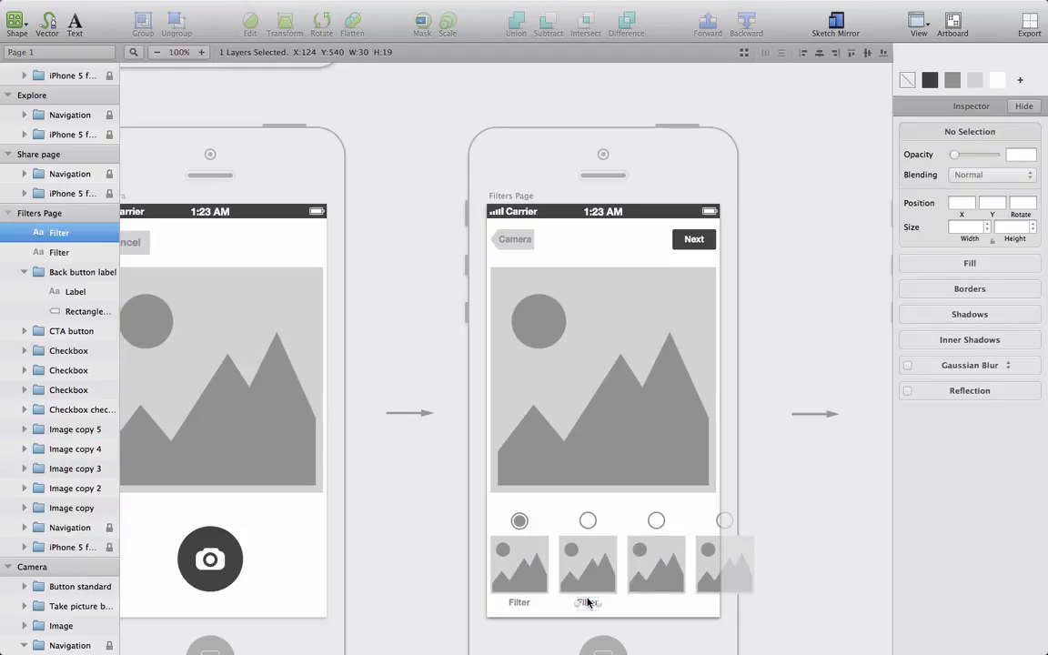
key(super+d)
key(shift+Right)
key(shift+Right)
key(shift+Right)
key(shift+Right)
key(shift+Right)
key(shift+Right)
key(shift+Right)
key(shift+Right)
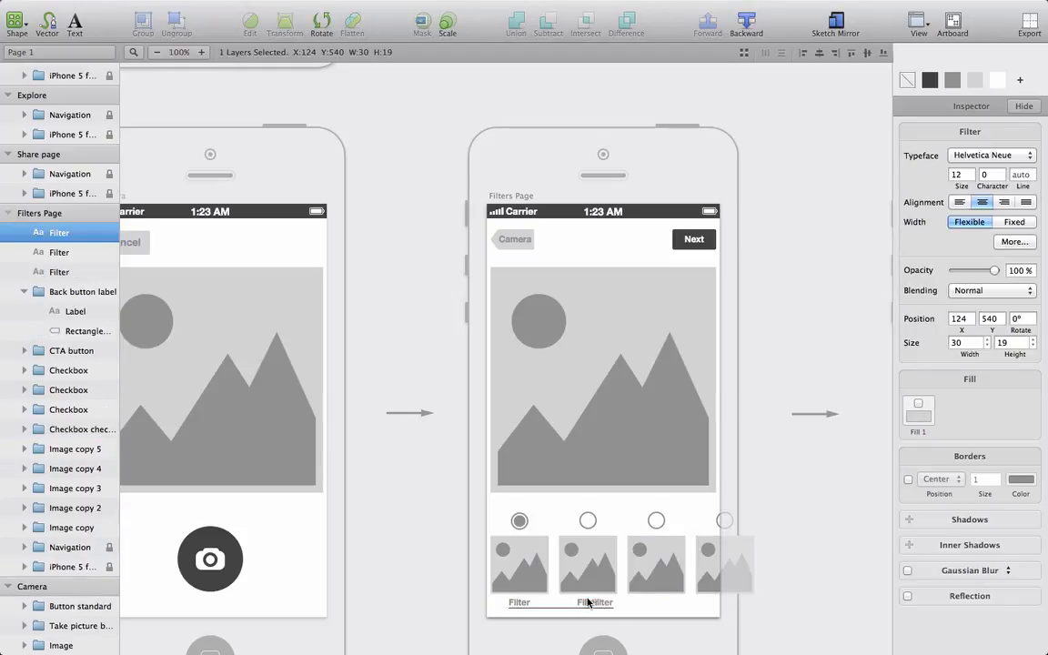
key(Right)
key(Right)
key(Right)
key(Right)
key(Right)
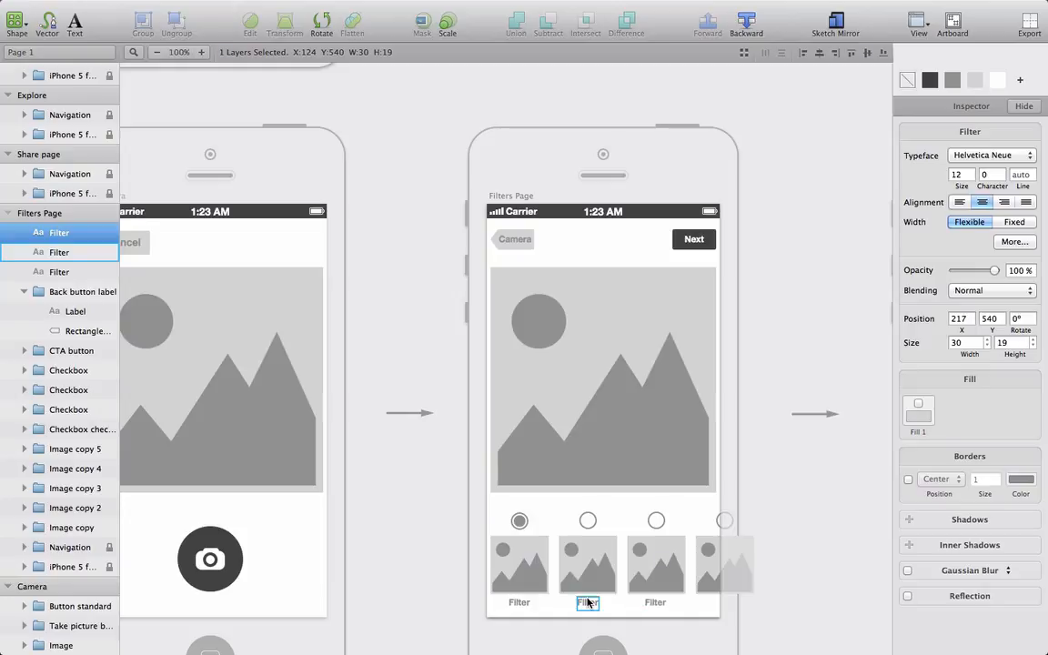
key(Left)
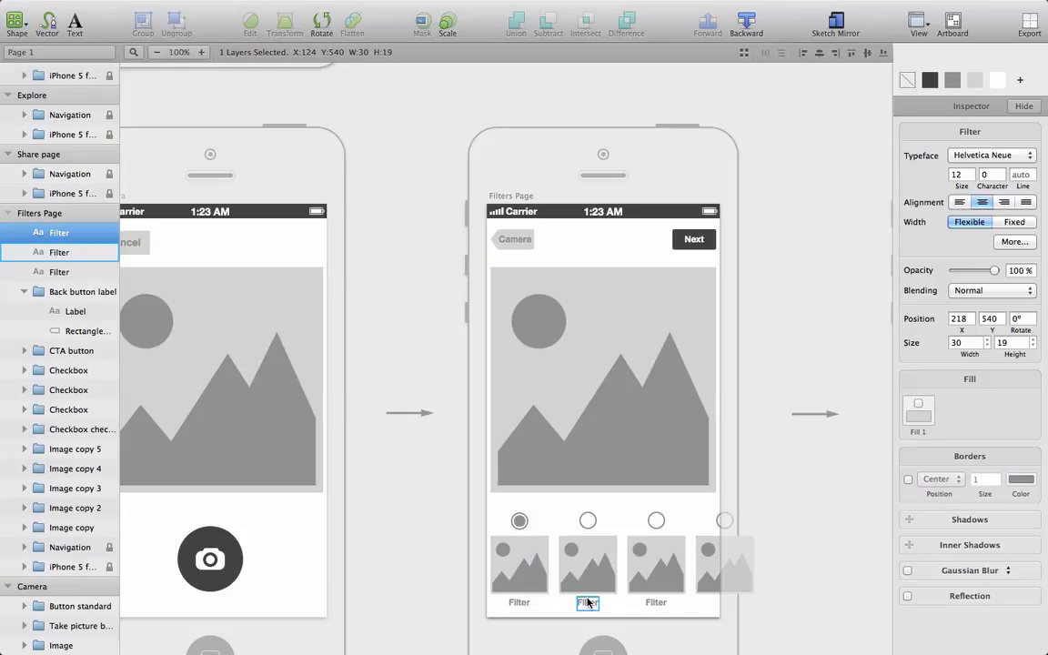
click(658, 616)
- Duplicate the third "Filter" caption and centre the copy beneath the fourth thumbnail at X 312, Y 540
click(653, 605)
key(super+d)
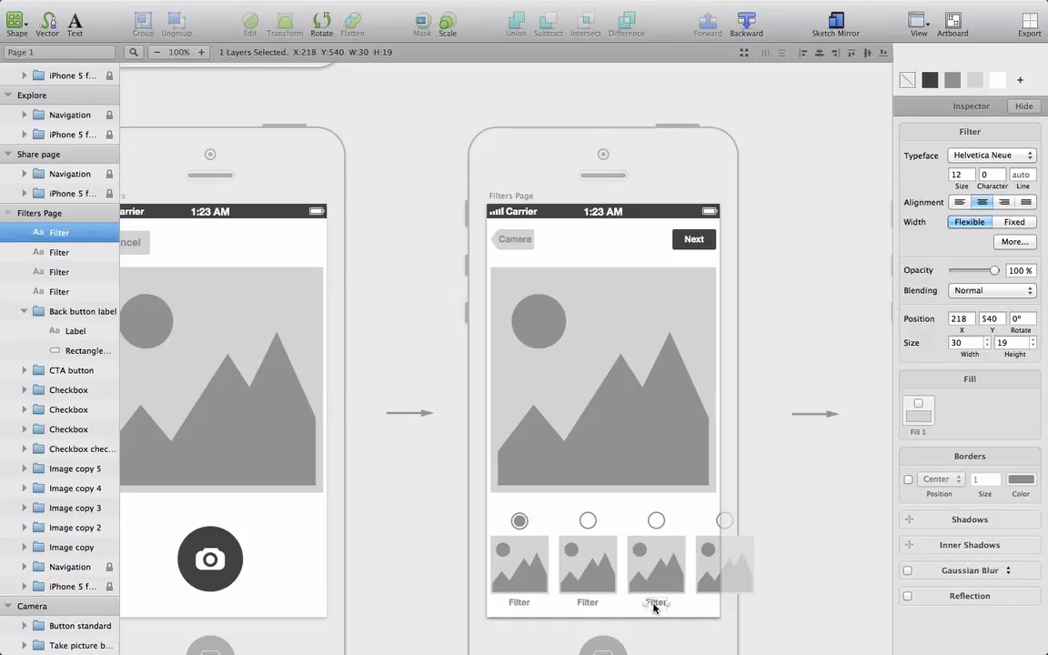
key(shift+Right)
key(shift+Right)
key(shift+Right)
key(shift+Right)
key(shift+Right)
key(shift+Right)
key(shift+Right)
key(Right)
key(Right)
key(Right)
key(Right)
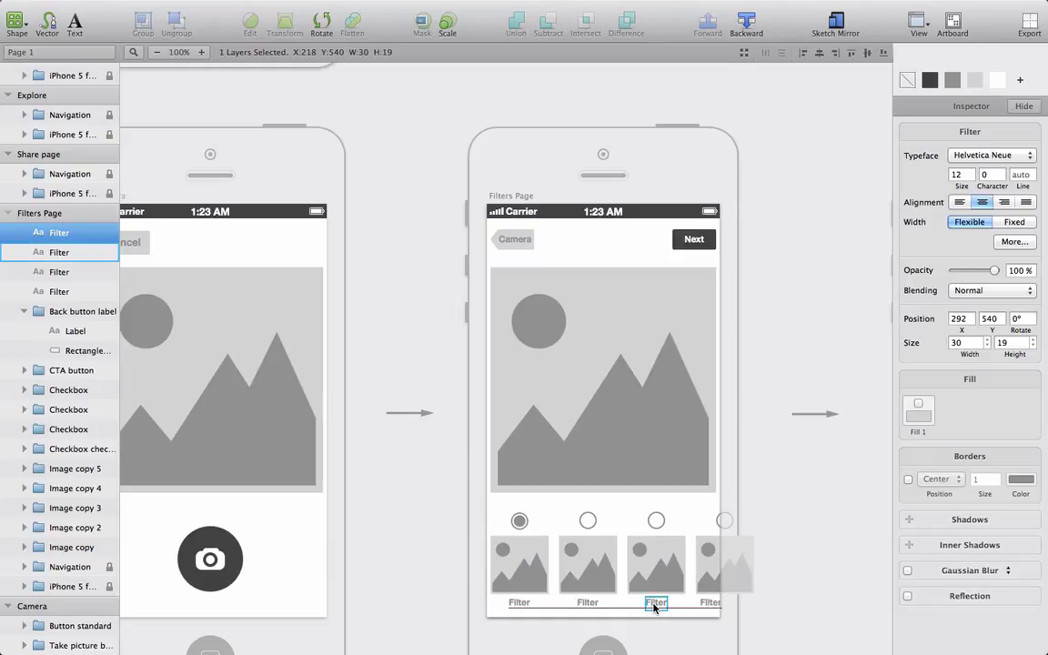
key(Right)
key(Right)
key(Right)
key(Right)
key(Right)
key(Right)
key(Right)
key(Right)
key(Right)
key(Right)
key(Right)
key(Right)
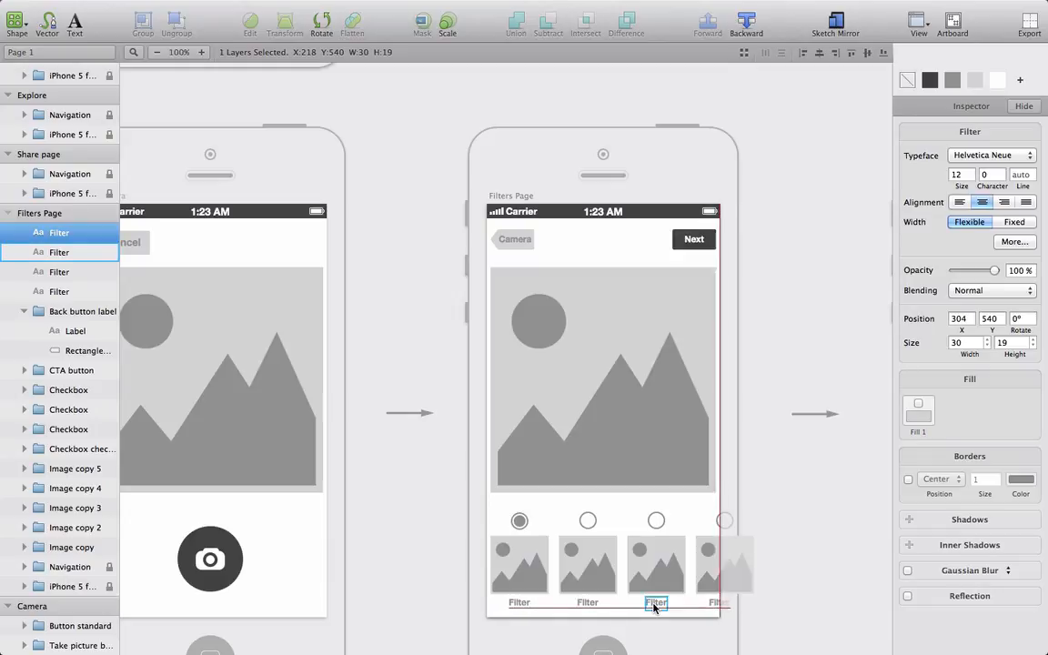
key(Right)
key(Right)
key(Right)
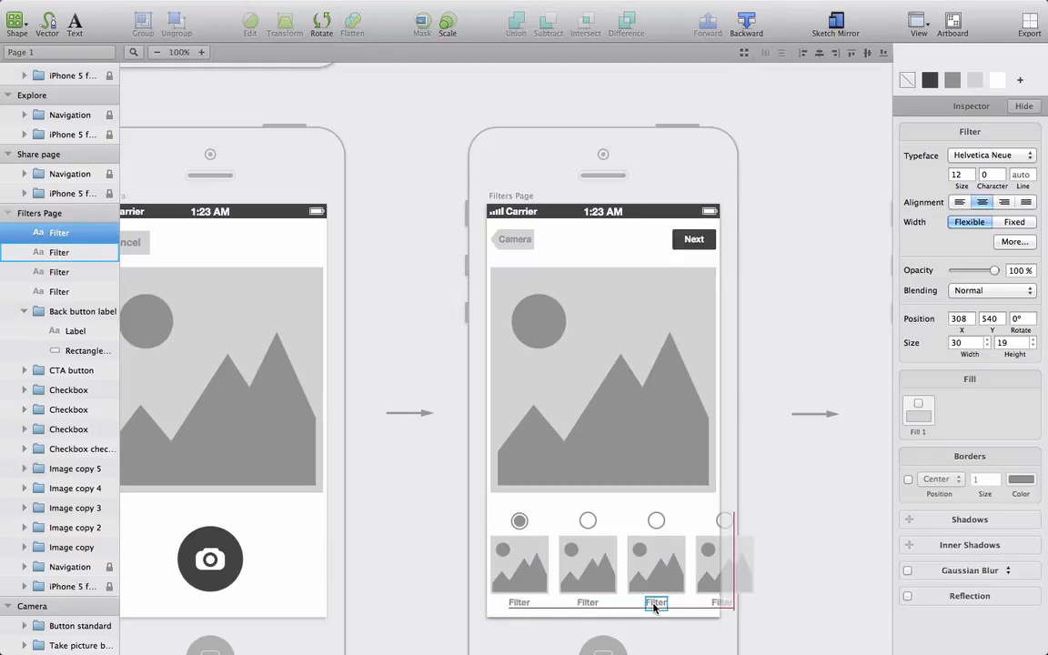
key(Right)
key(Right)
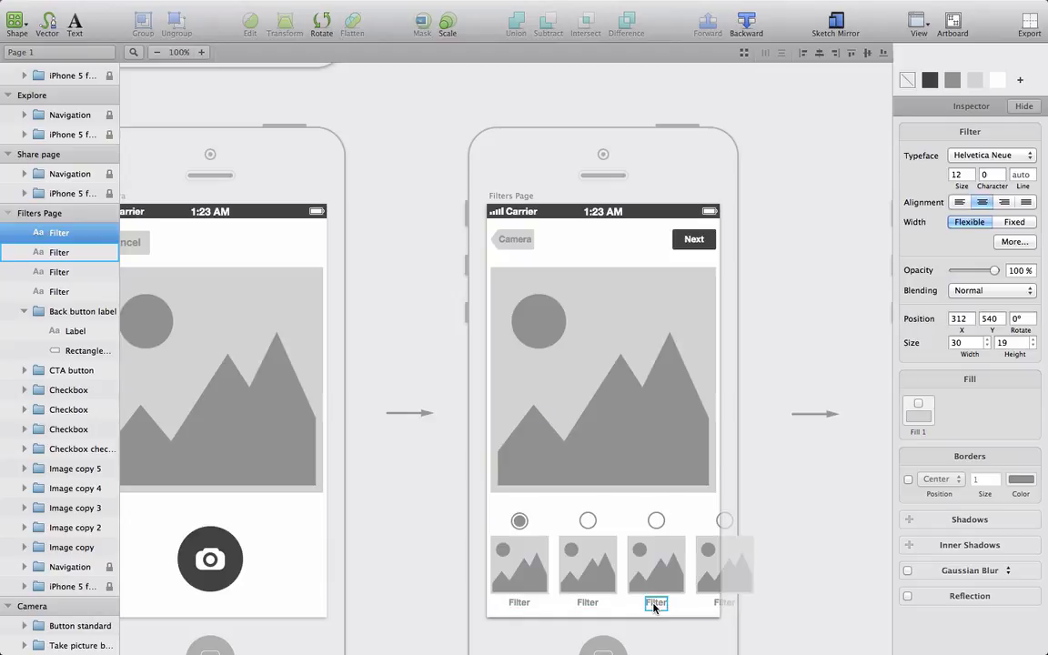
click(823, 536)
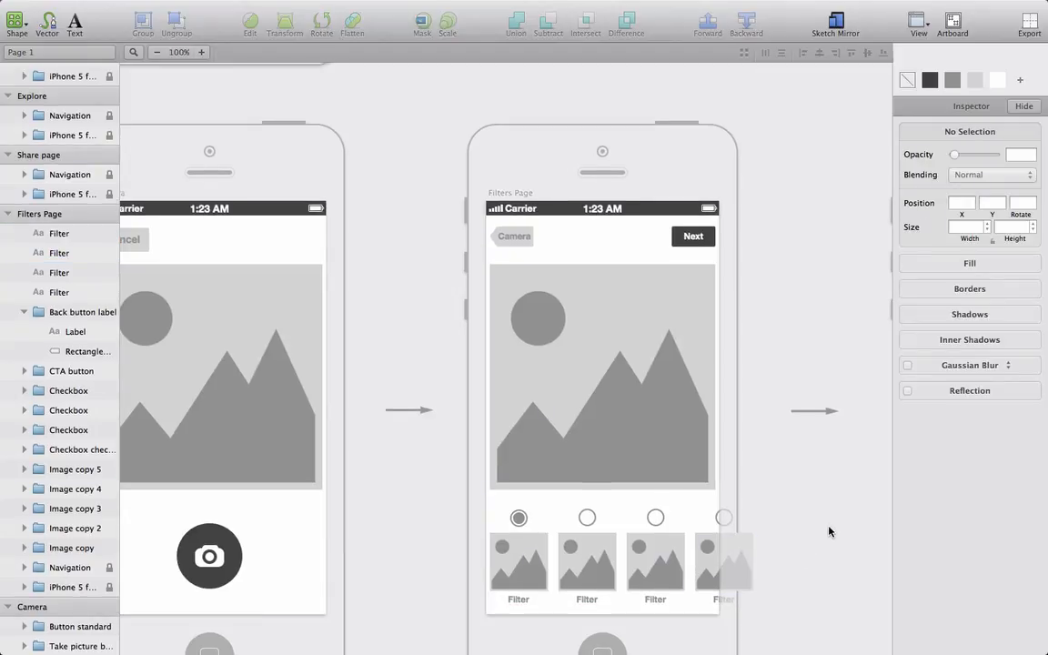
scroll(803, 461, right, 10)
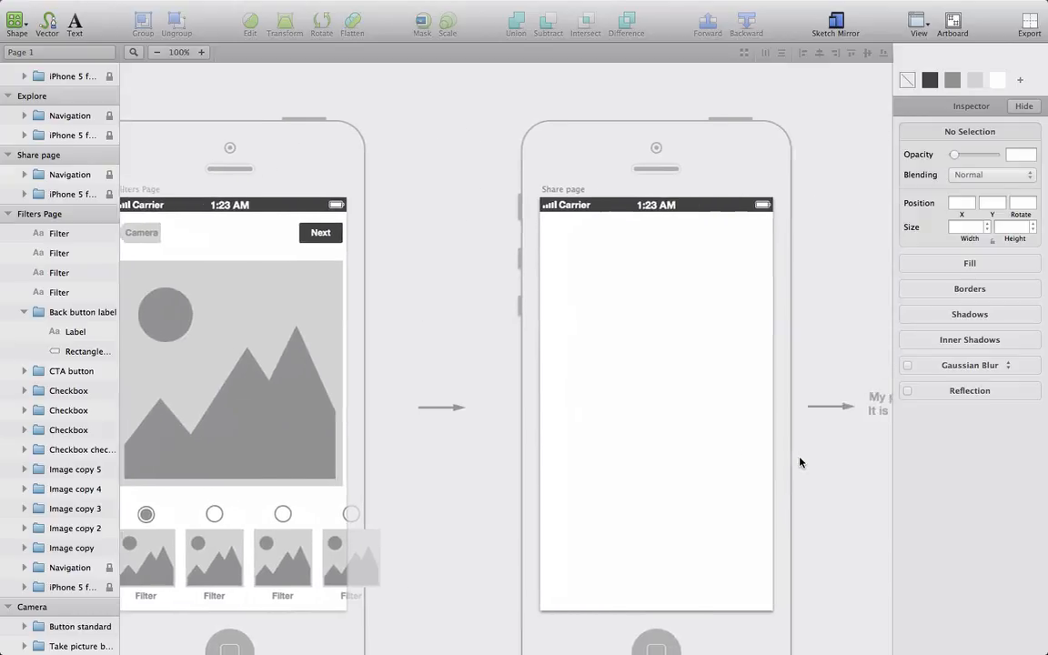
scroll(799, 462, right, 1)
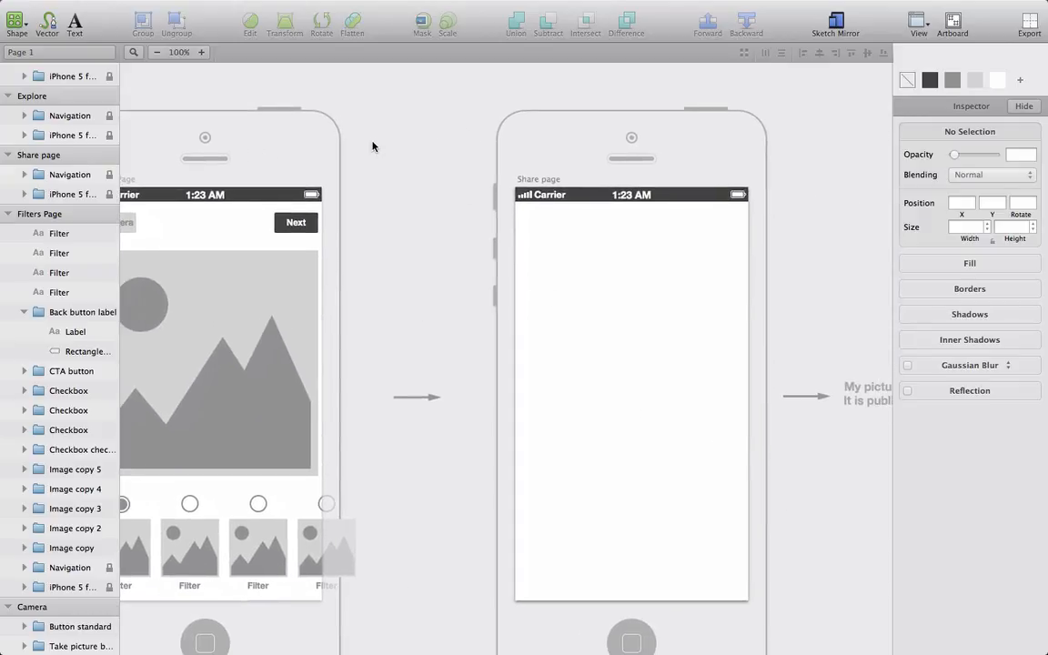
- Copy the second top bar, with one back and two label buttons, from the Elements artboard's navigation group
click(157, 52)
scroll(292, 264, up, 5)
scroll(292, 264, left, 5)
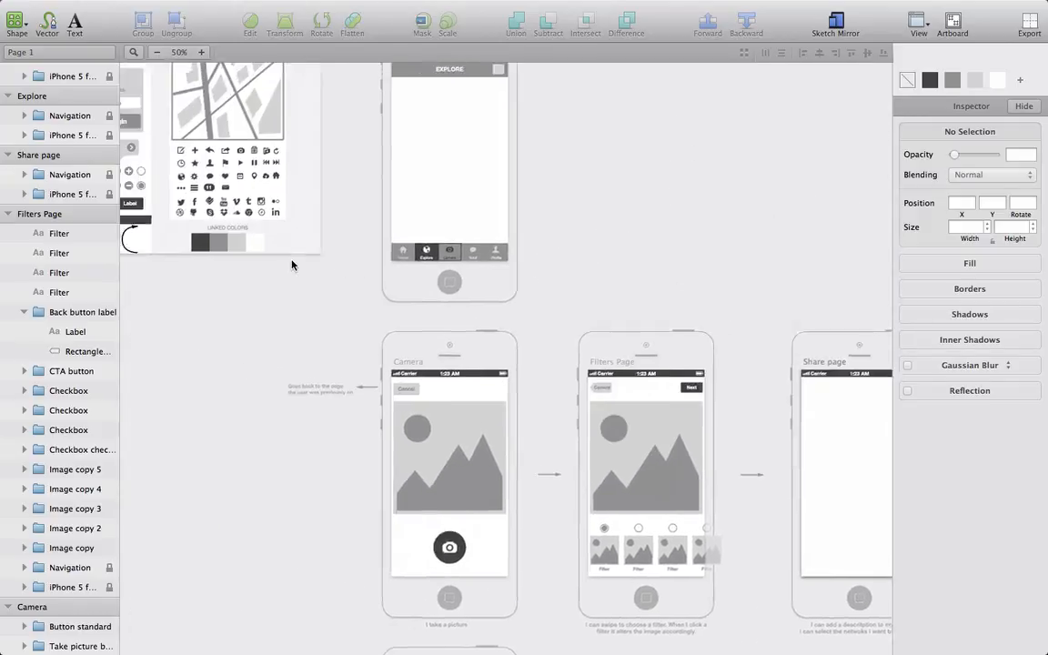
scroll(292, 264, up, 6)
scroll(292, 264, left, 3)
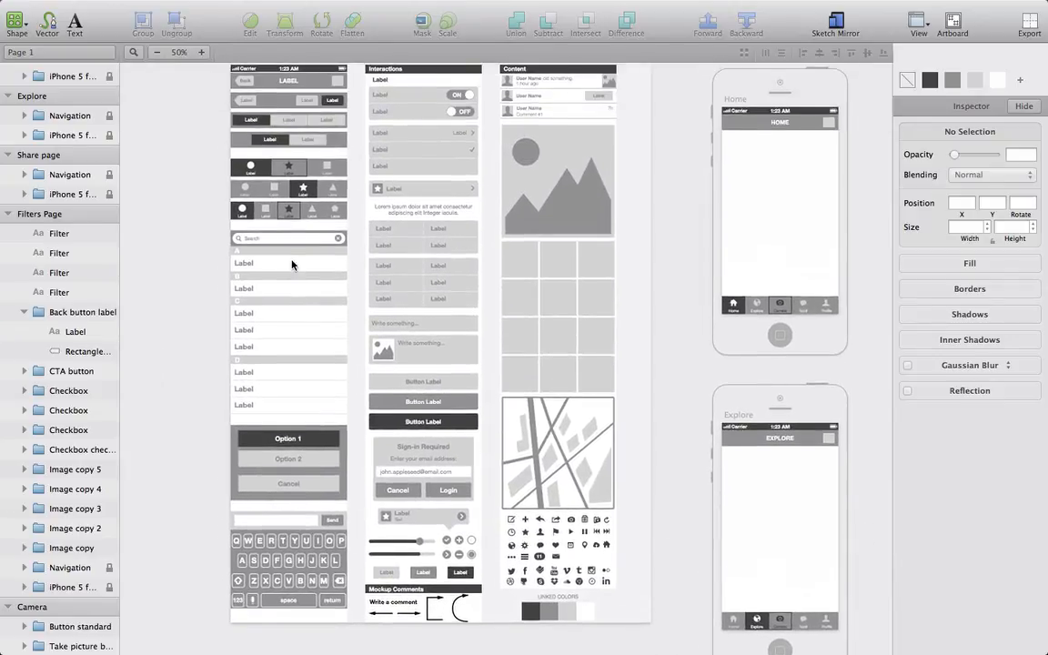
click(280, 136)
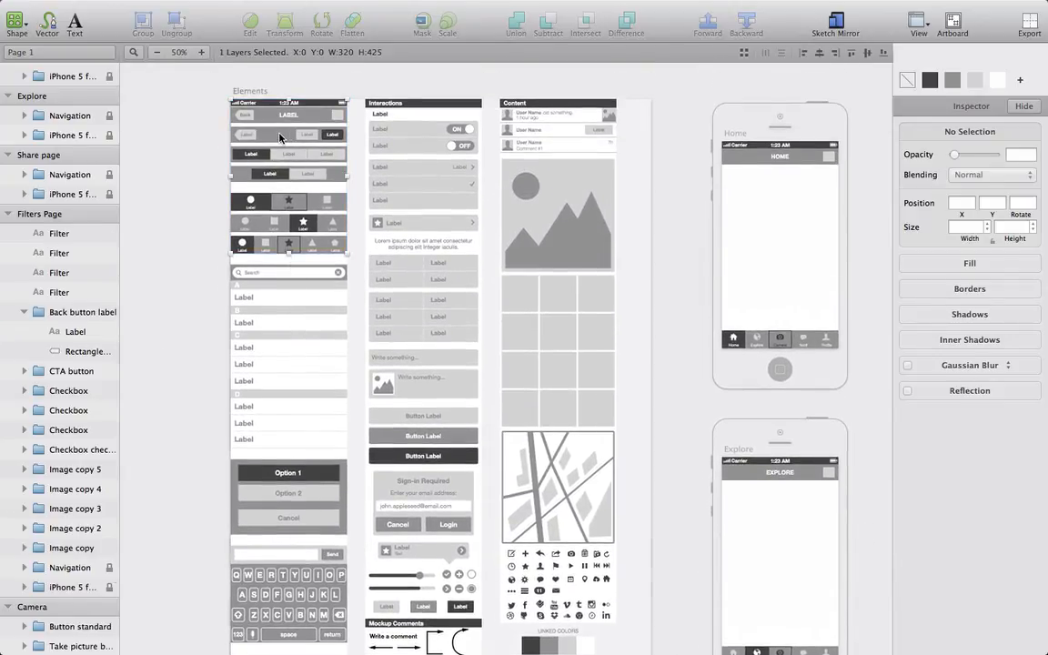
double_click(279, 137)
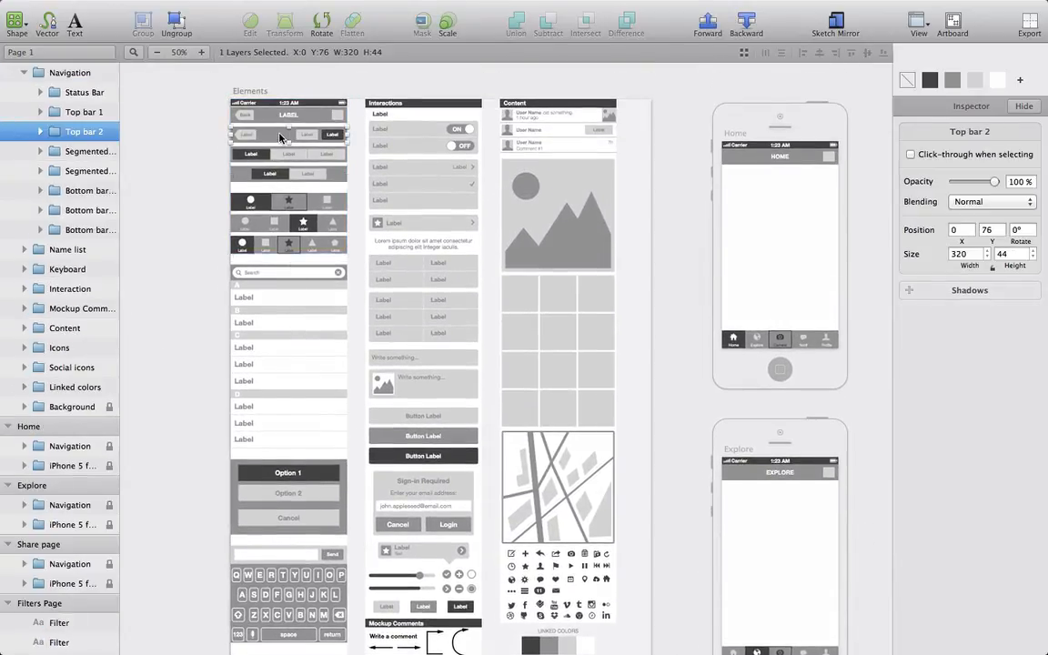
- Paste the copied top bar into the Share page artboard
scroll(72, 342, down, 5)
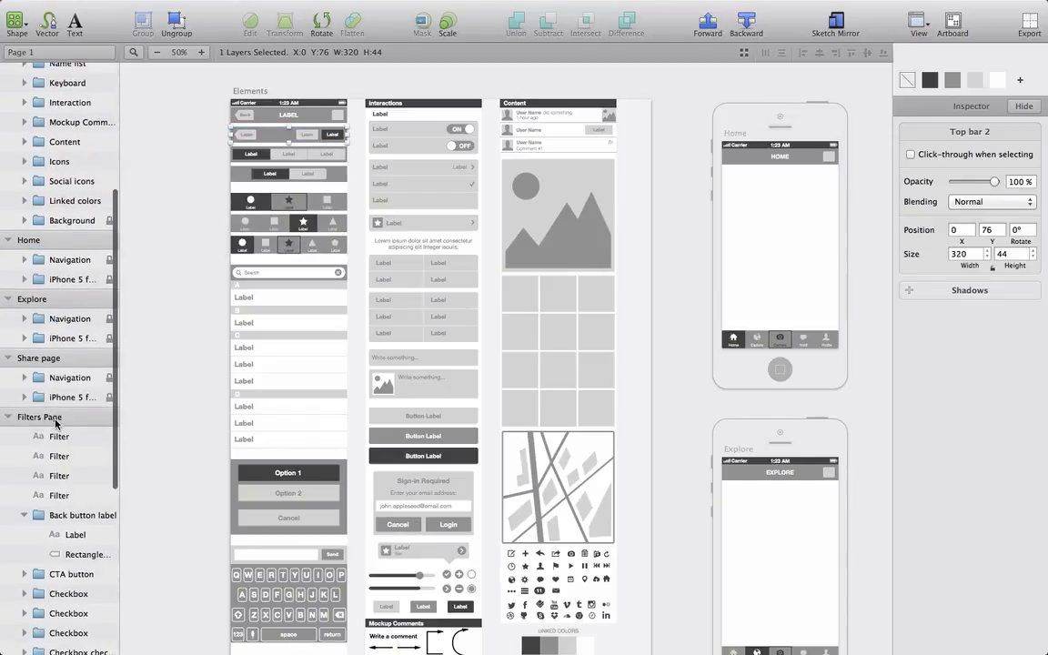
click(66, 360)
scroll(330, 404, down, 8)
scroll(330, 404, right, 10)
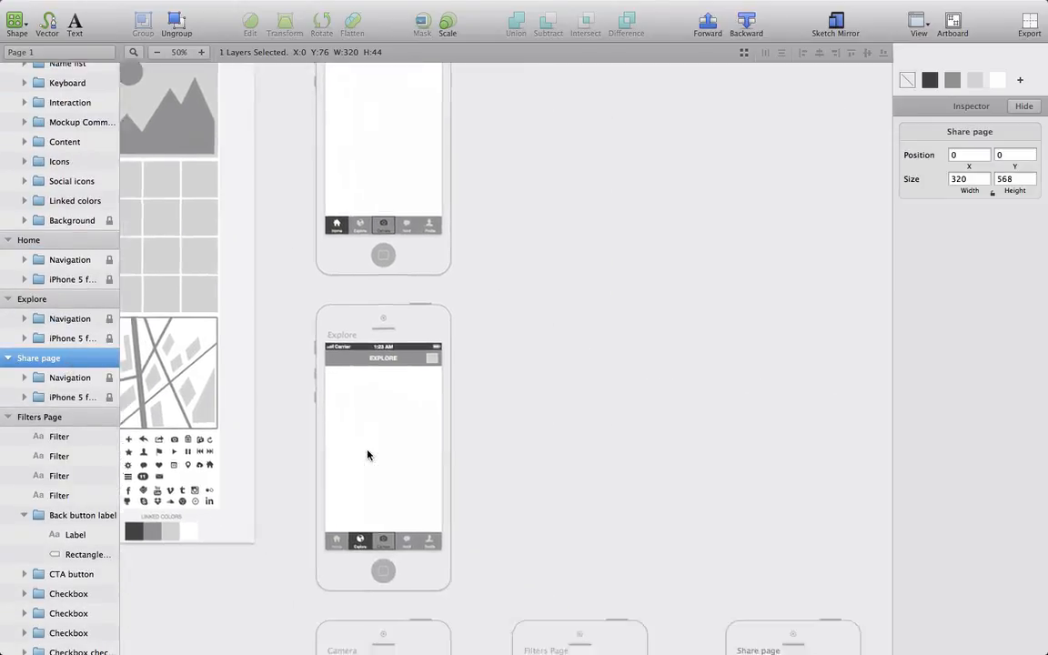
scroll(368, 455, down, 3)
scroll(367, 455, right, 8)
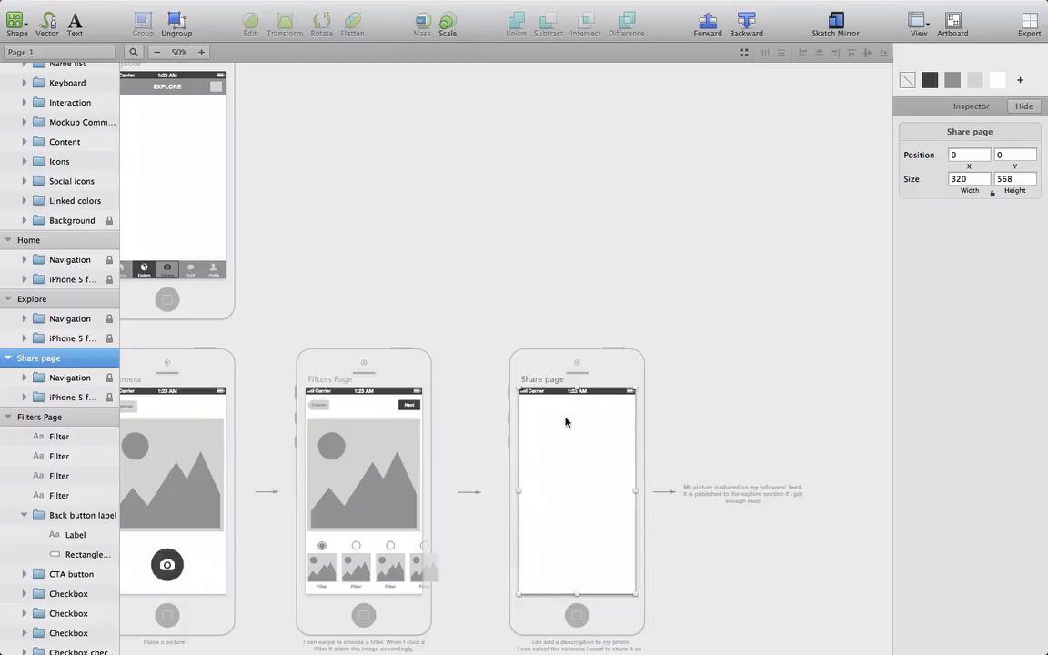
right_click(574, 405)
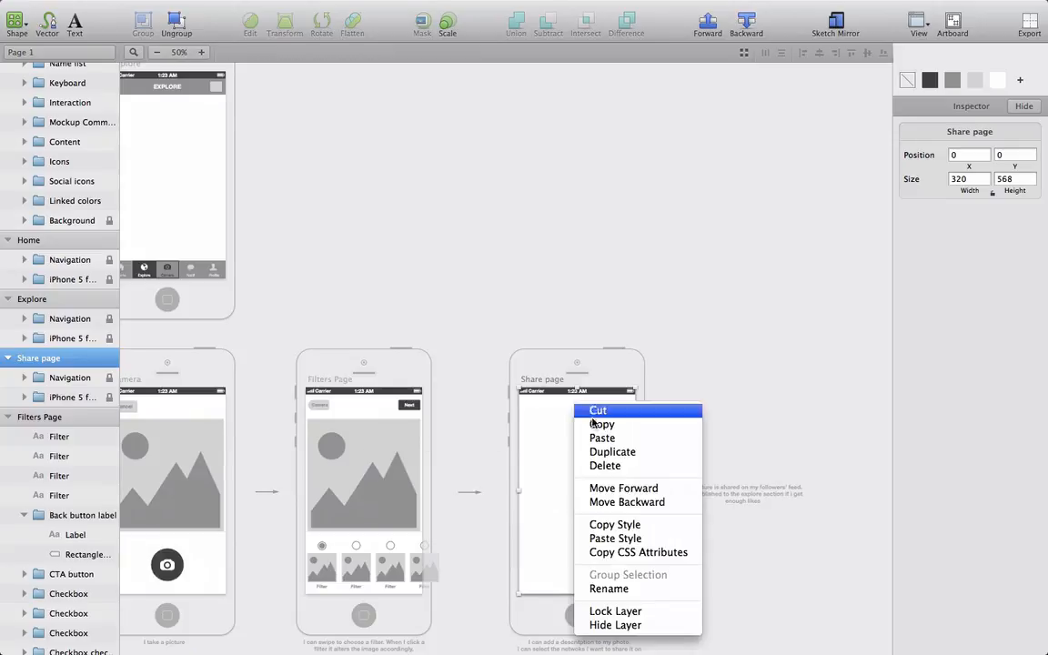
click(602, 438)
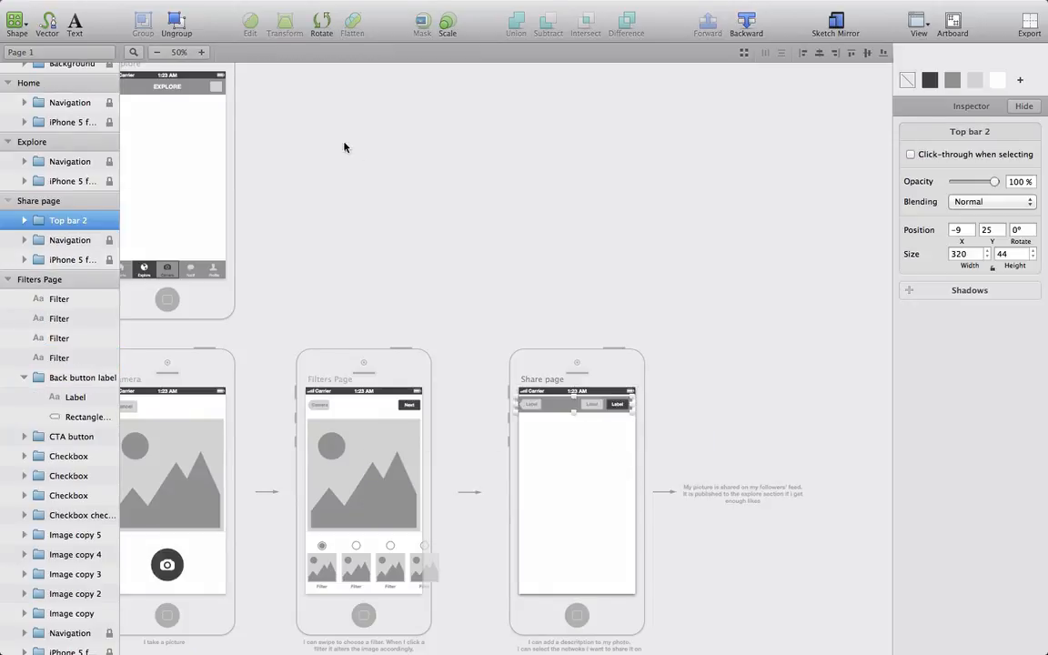
- Align the top bar directly beneath the Share page's status bar at X 0, Y 20
key(super+plus)
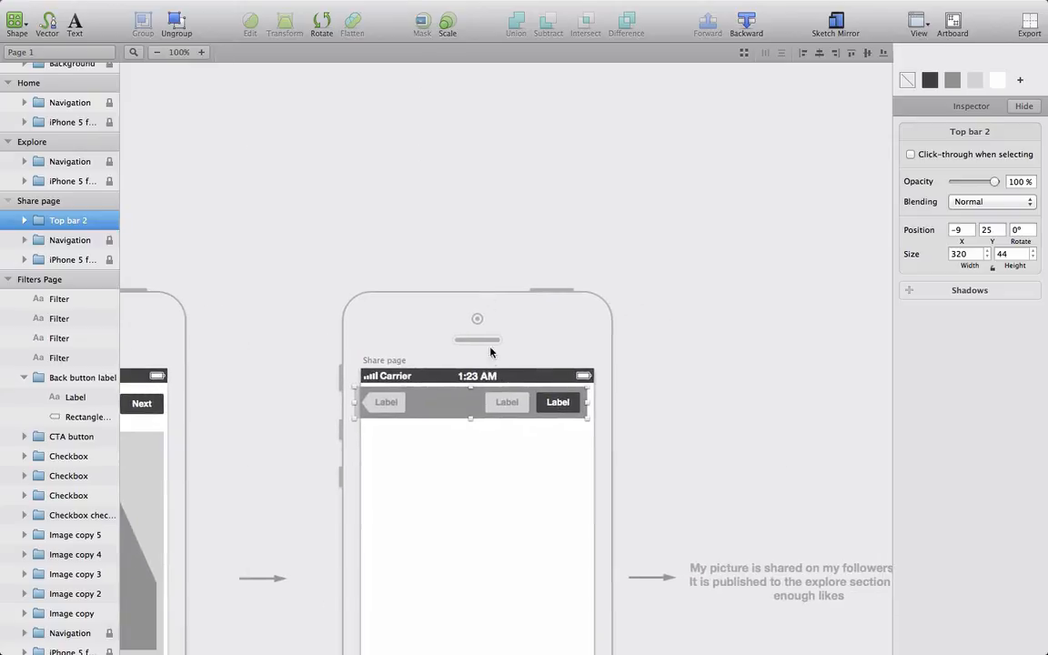
right_click(447, 406)
click(422, 402)
mouse_move(422, 402)
mouse_down()
mouse_move(449, 403)
mouse_move(433, 401)
mouse_move(440, 411)
mouse_up()
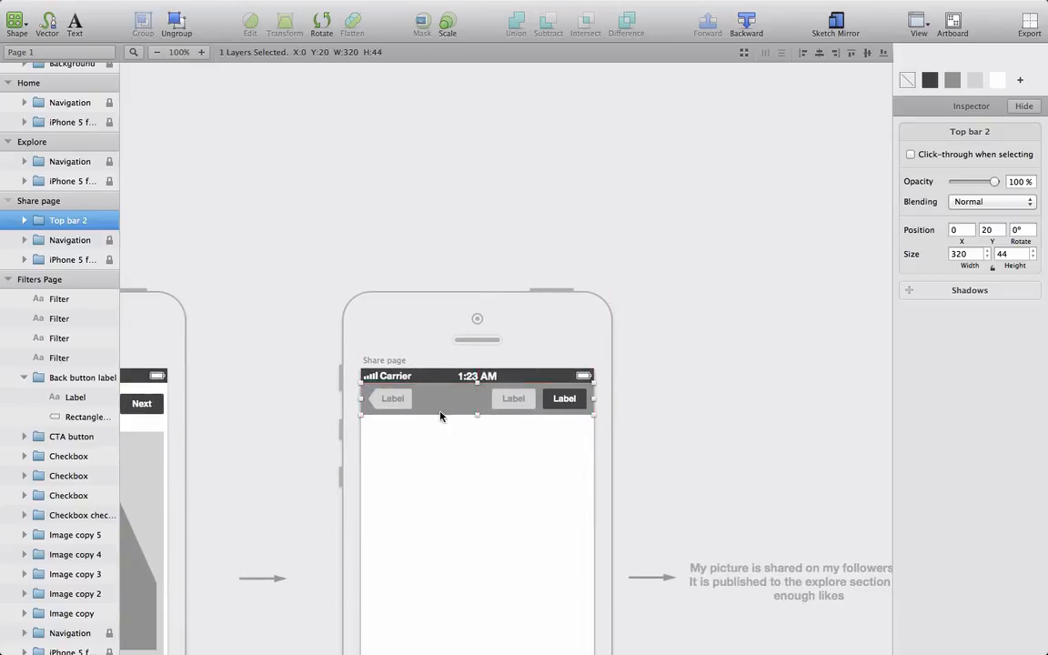
- Delete the light standard button beside the dark button in the Share page's top bar
click(482, 430)
double_click(526, 402)
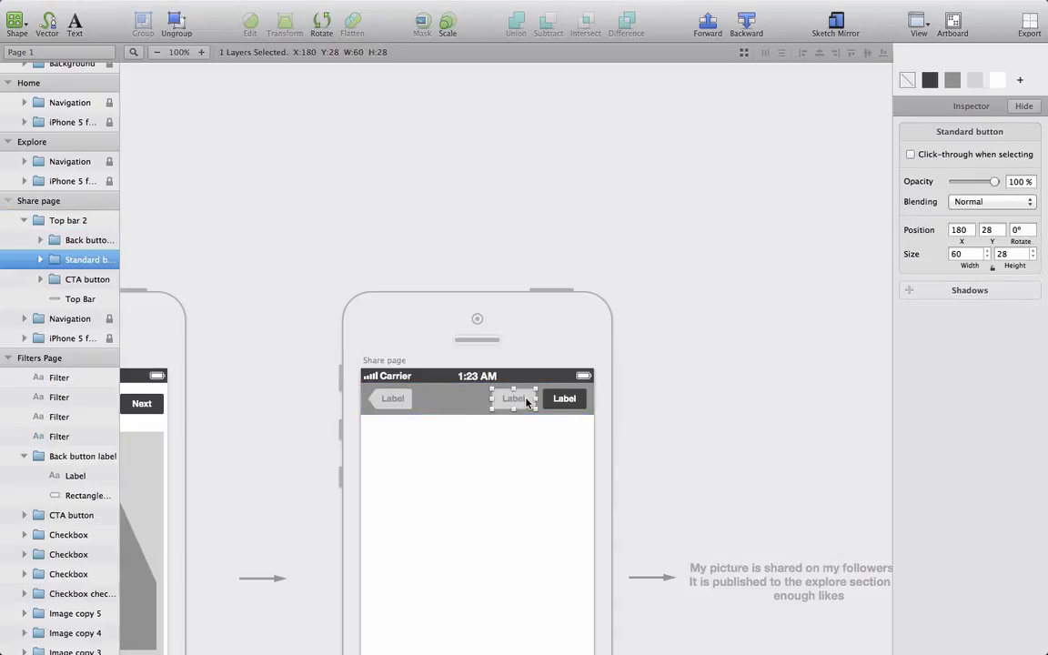
key(Delete)
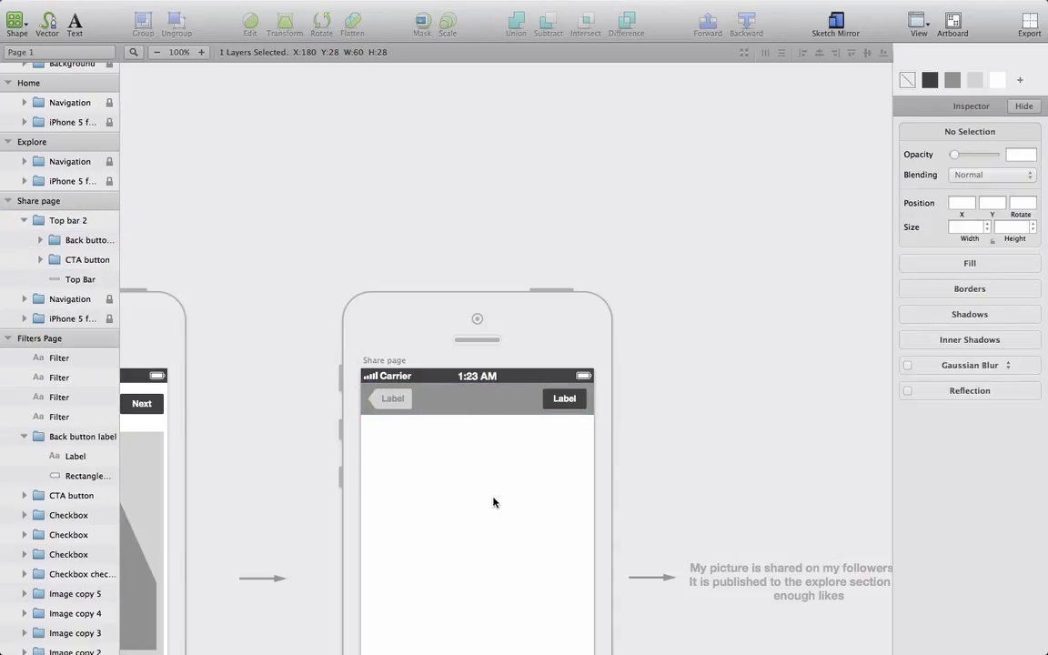
- Copy the plain text field and the thumbnail text field together from the Elements artboard's interaction group
scroll(493, 499, down, 2)
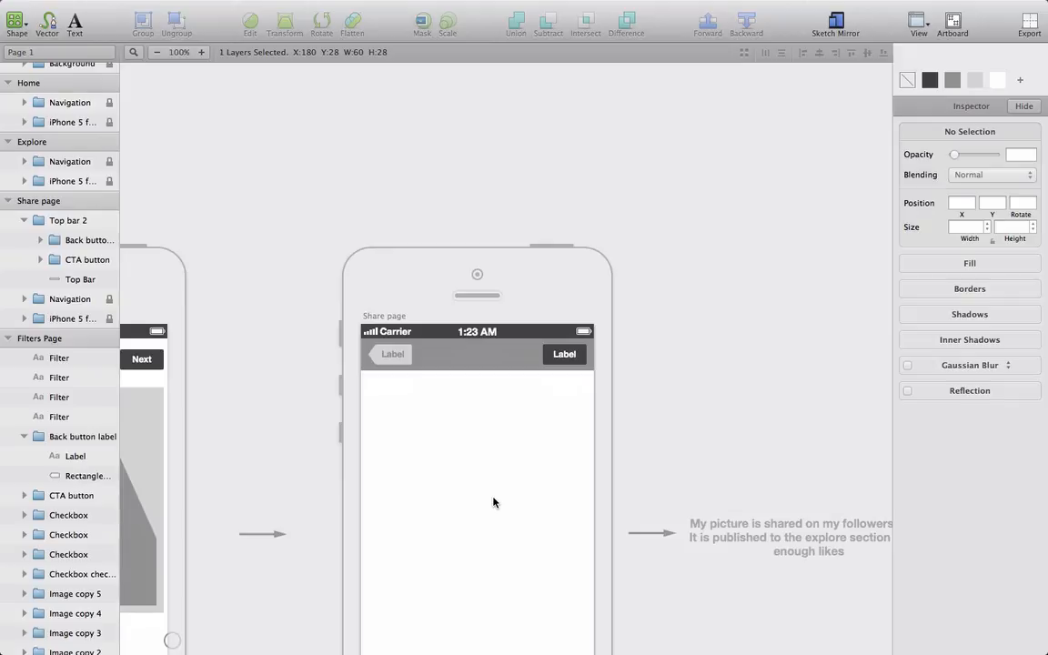
scroll(493, 503, down, 3)
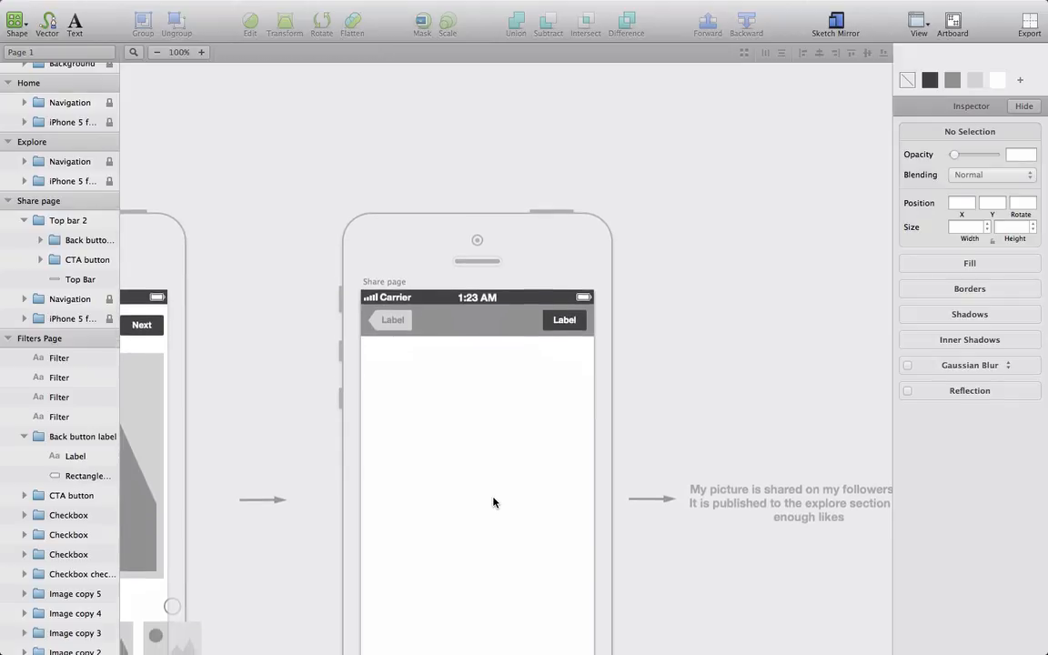
scroll(493, 502, down, 1)
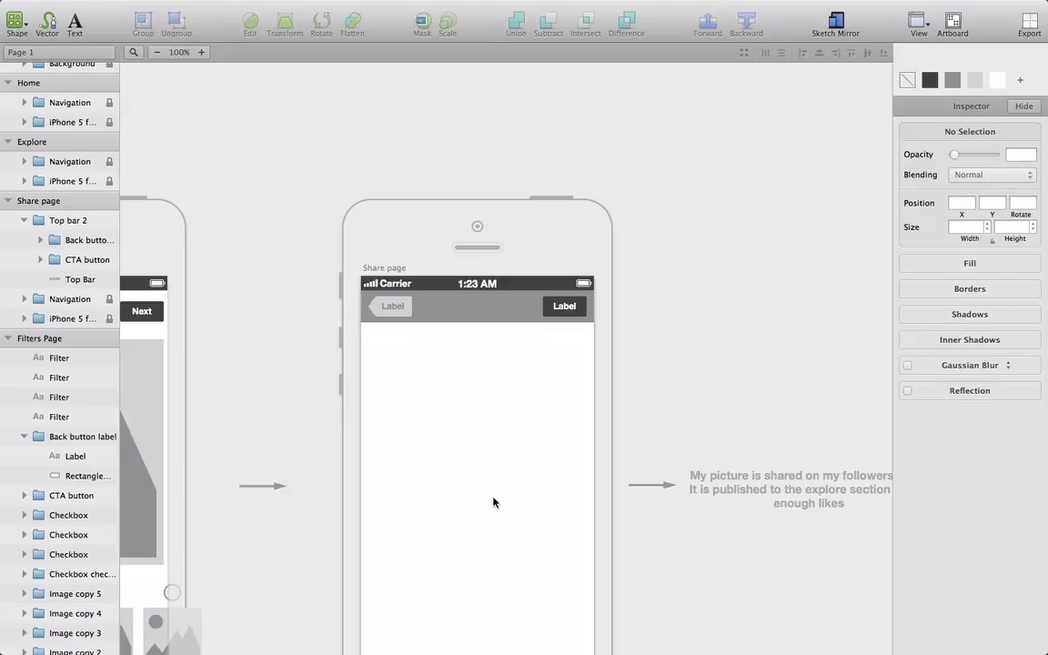
click(156, 52)
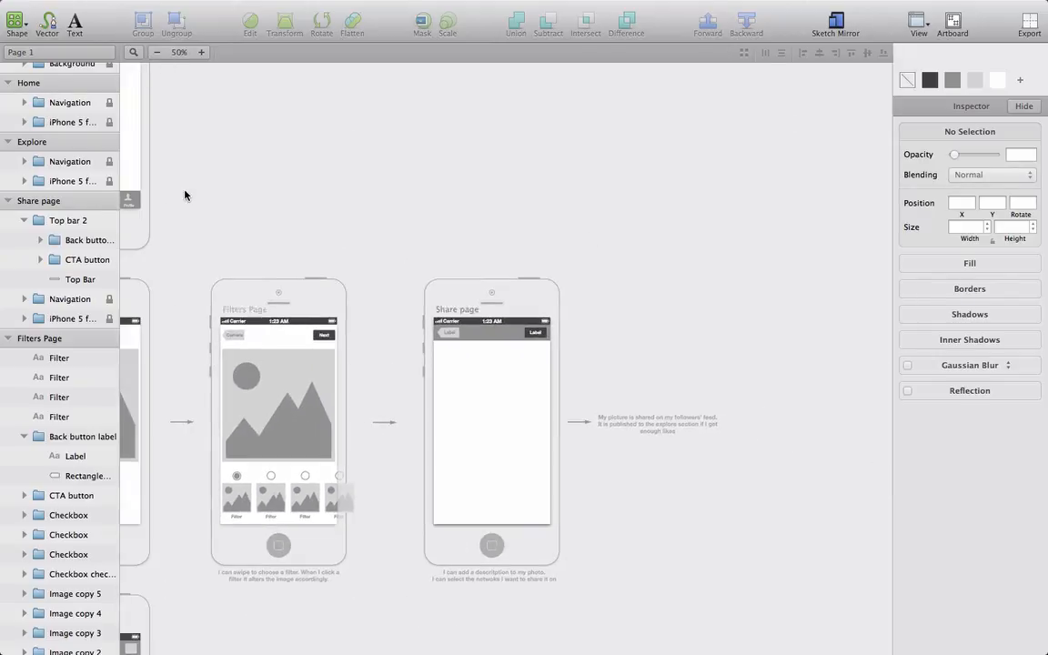
scroll(185, 191, left, 8)
scroll(185, 191, up, 3)
scroll(184, 194, up, 5)
scroll(185, 193, left, 5)
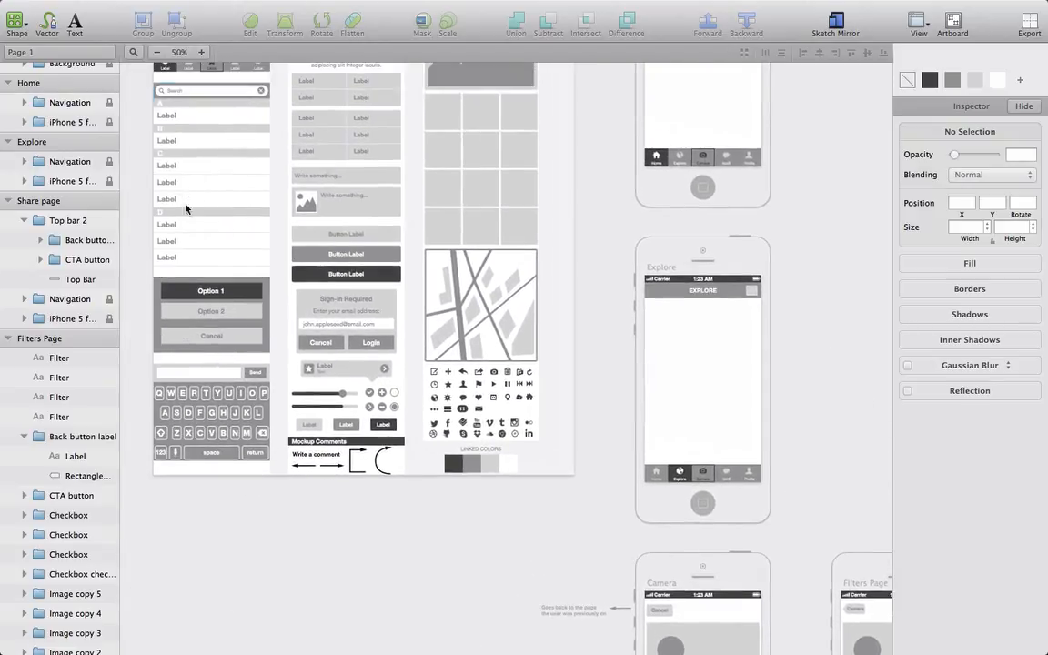
super+click(339, 211)
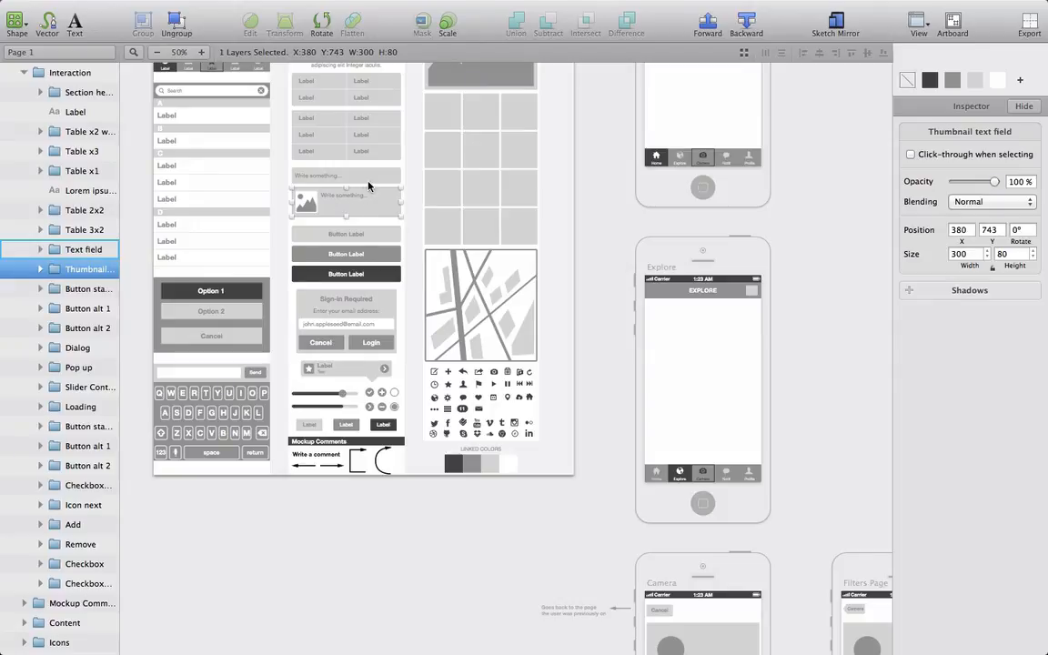
shift+click(371, 181)
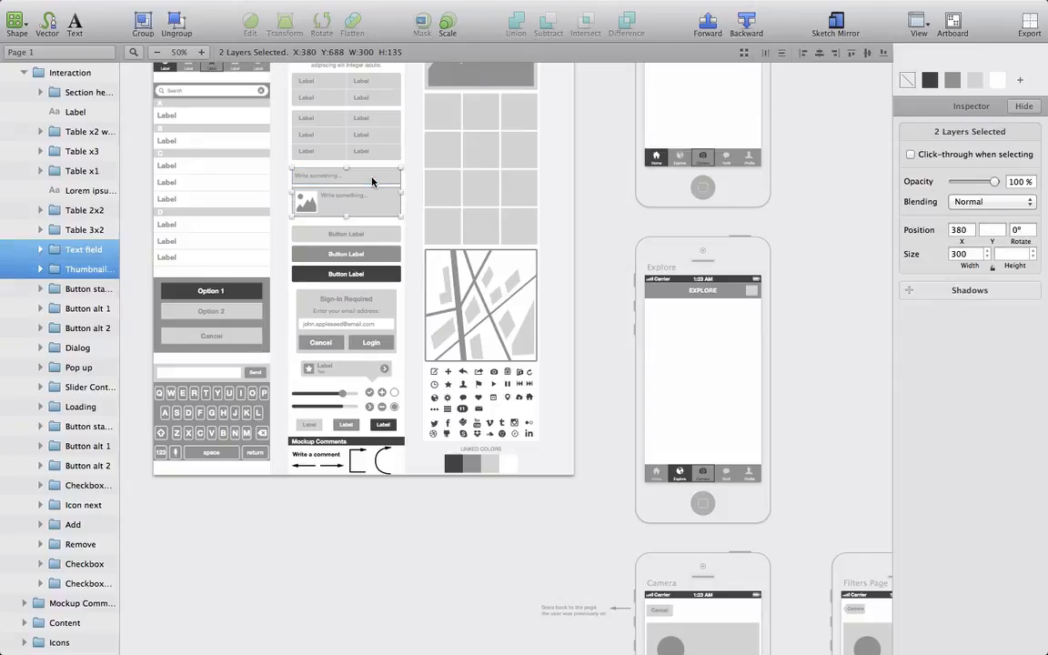
- Paste the two copied text fields into the Share page artboard
scroll(57, 411, down, 10)
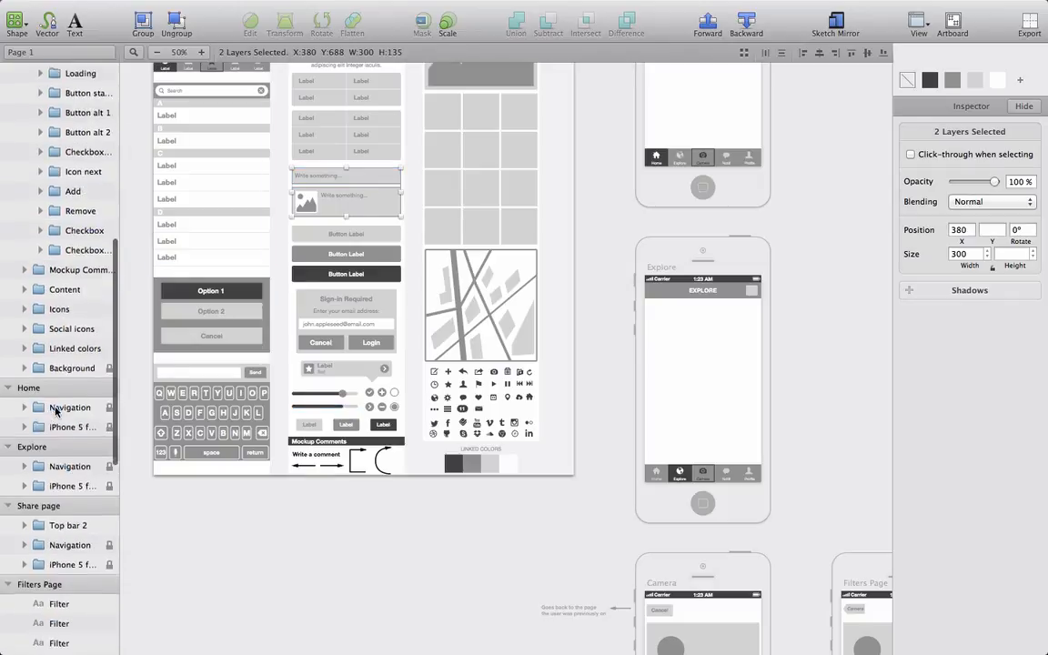
scroll(57, 411, down, 5)
click(41, 295)
scroll(427, 393, right, 1)
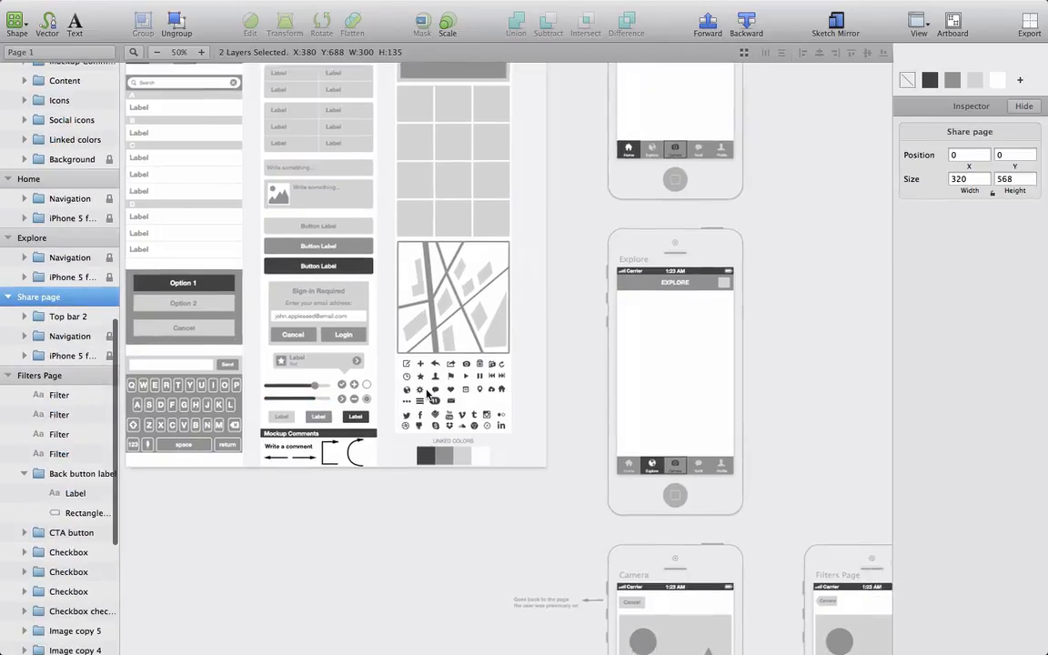
scroll(427, 393, right, 10)
scroll(427, 393, down, 5)
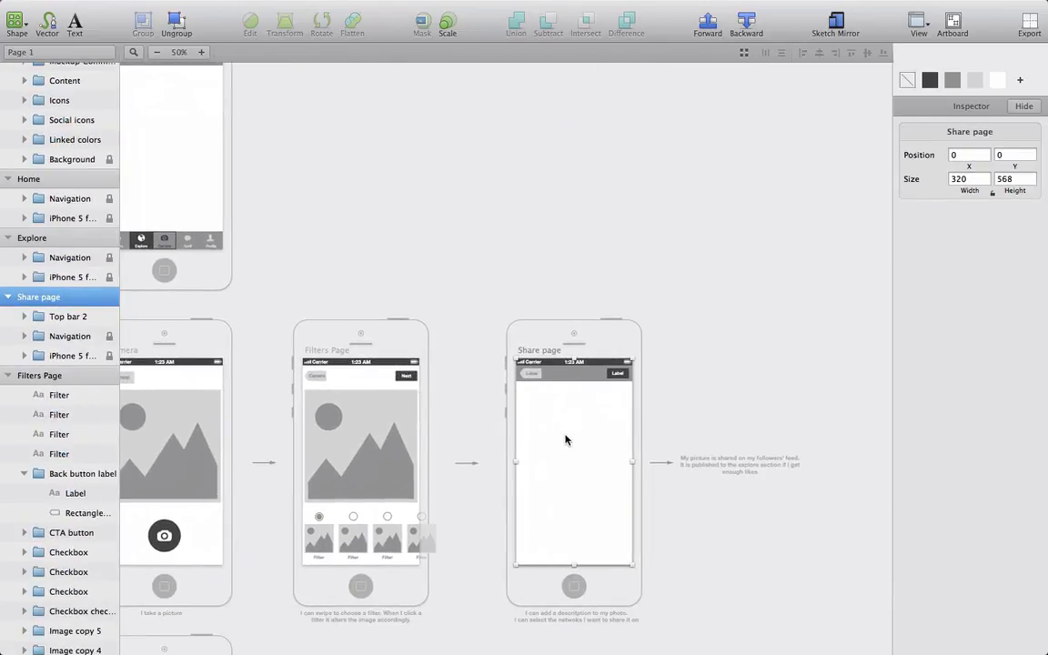
right_click(567, 421)
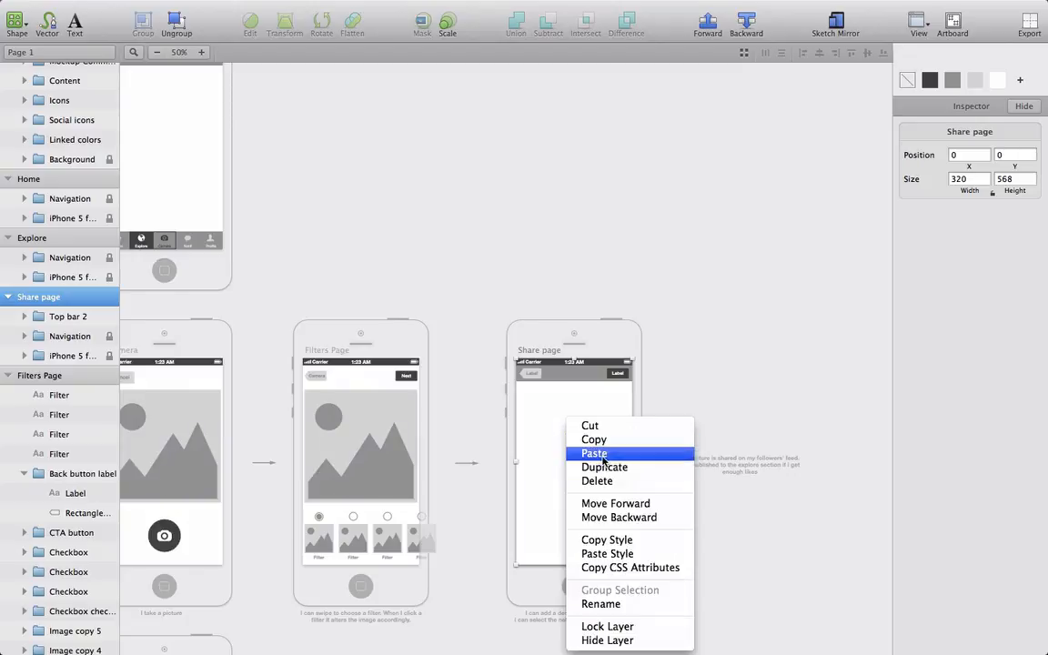
click(603, 461)
- Place the thumbnail text field beneath the Share page's top bar and the plain text field below it at X 10, Y 192
key(super+0)
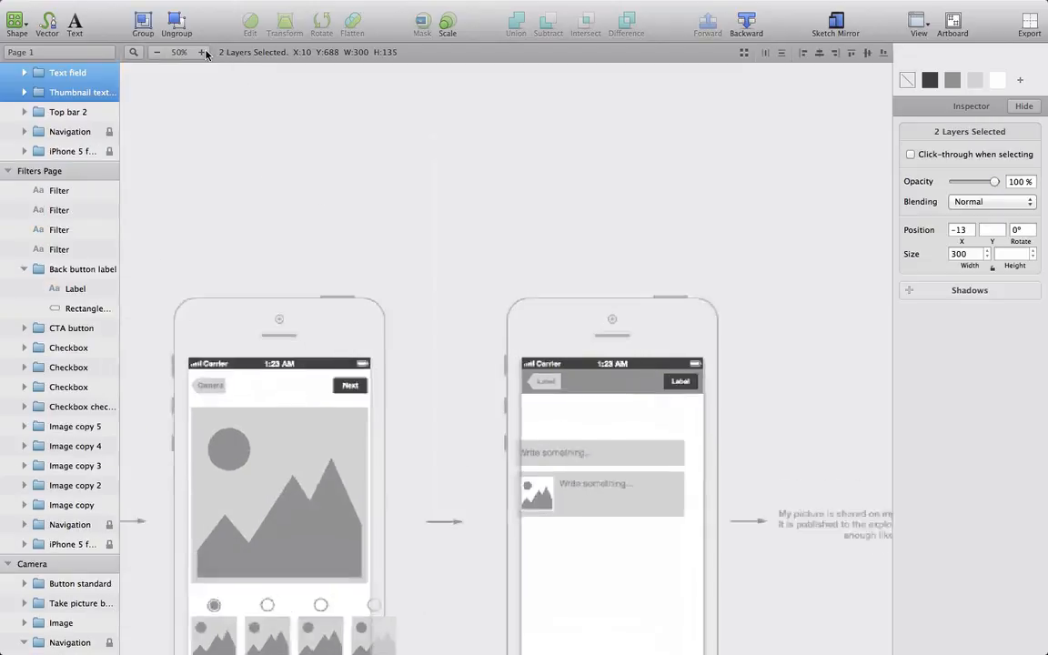
scroll(527, 317, right, 3)
scroll(527, 317, down, 2)
click(565, 512)
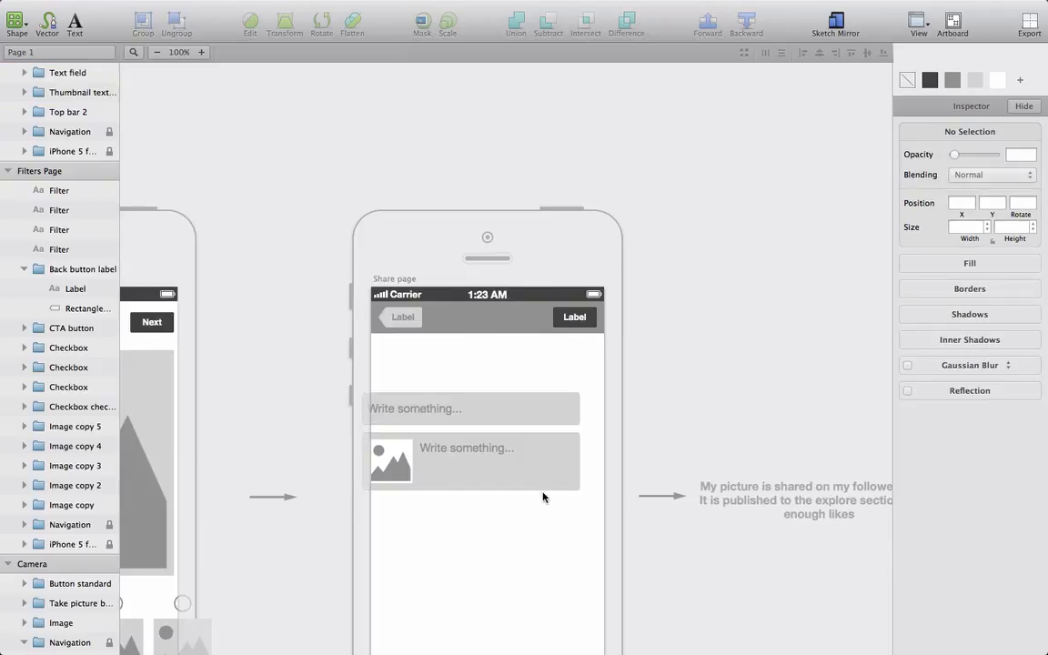
click(538, 489)
drag(538, 488, 562, 457)
scroll(562, 456, down, 1)
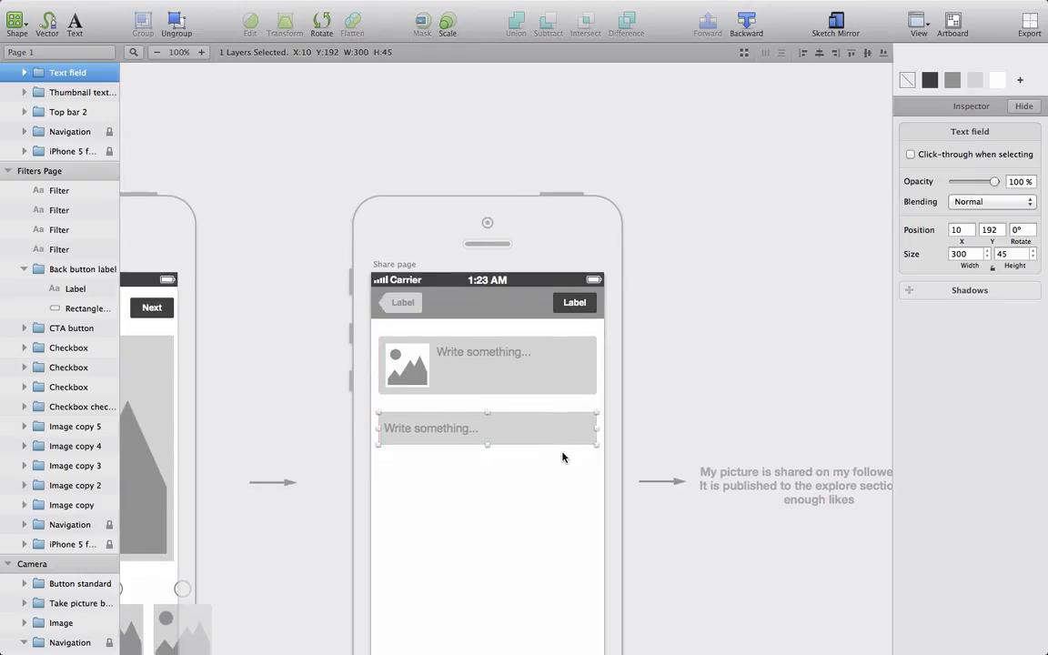
- Change the thumbnail text field's placeholder on the Share page to "Add a caption"
double_click(480, 355)
double_click(479, 356)
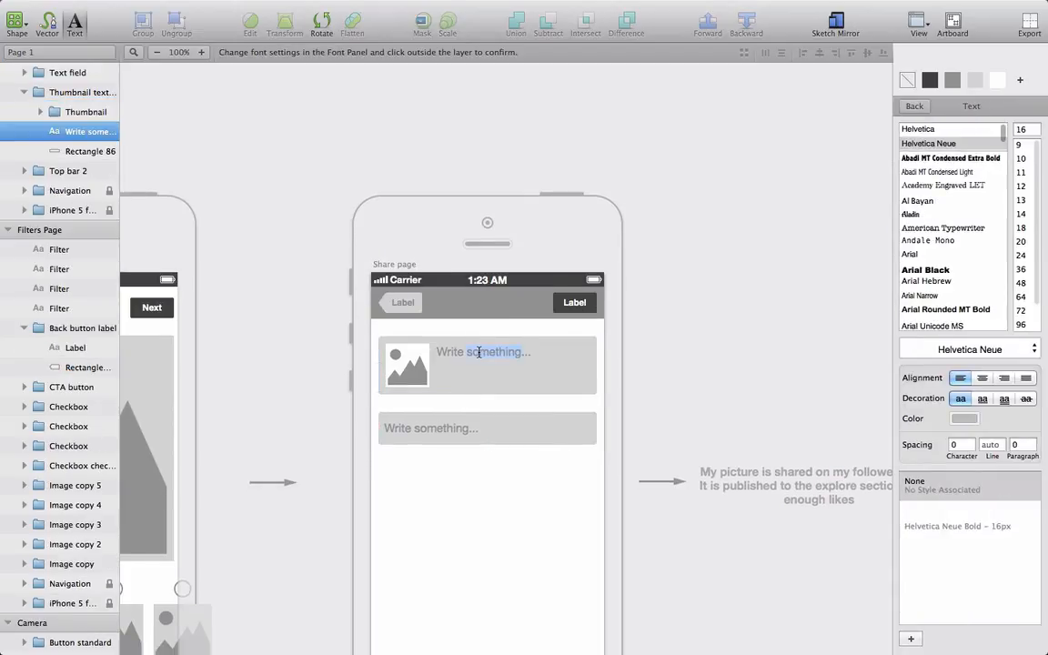
text(Add )
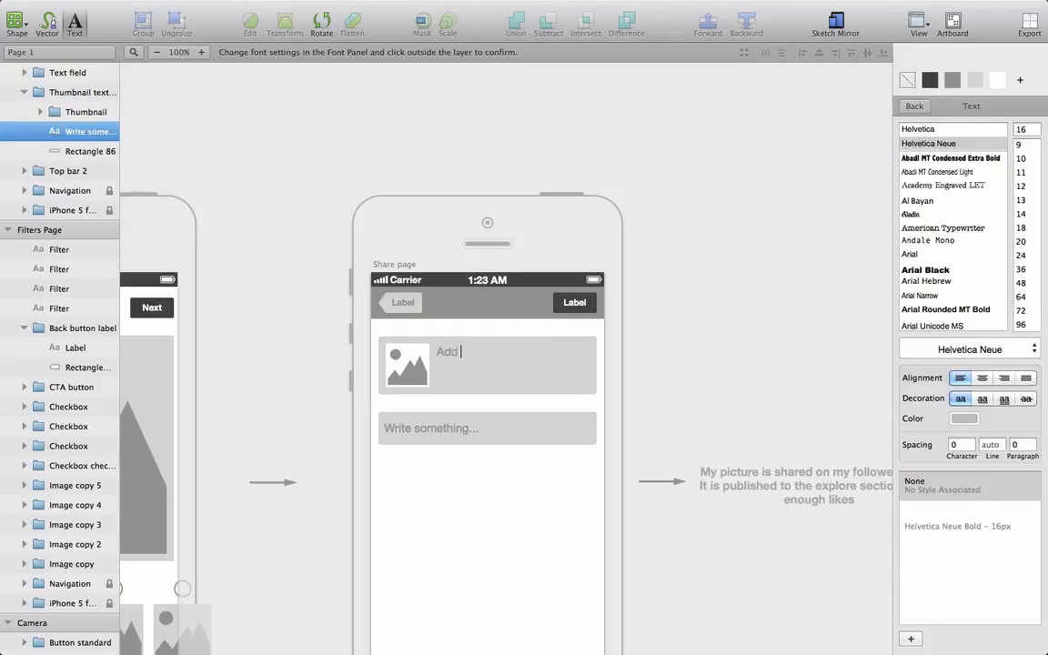
text(a cp)
key(BackSpace)
key(BackSpace)
text(aption)
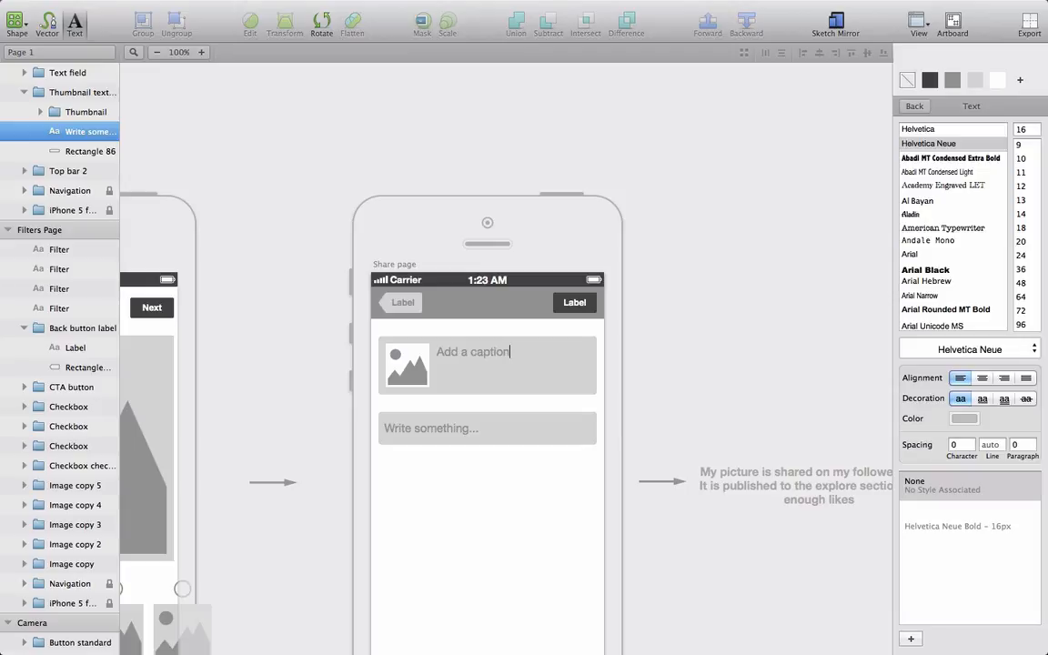
- Change the plain text field's placeholder on the Share page to "Add a place"
click(433, 429)
double_click(432, 427)
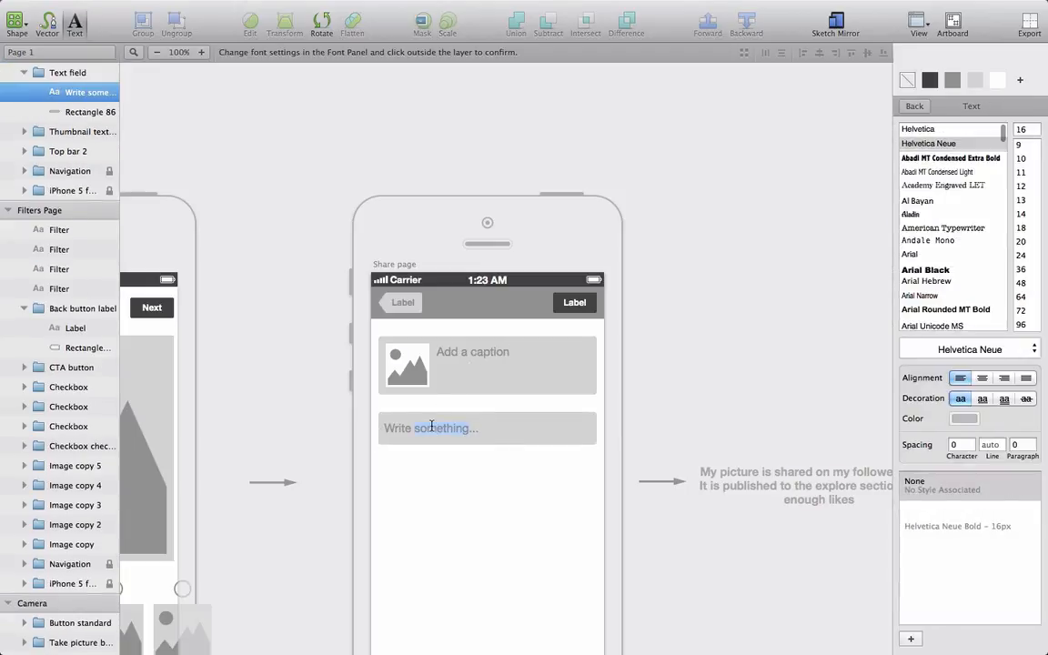
text(Add a place)
click(454, 465)
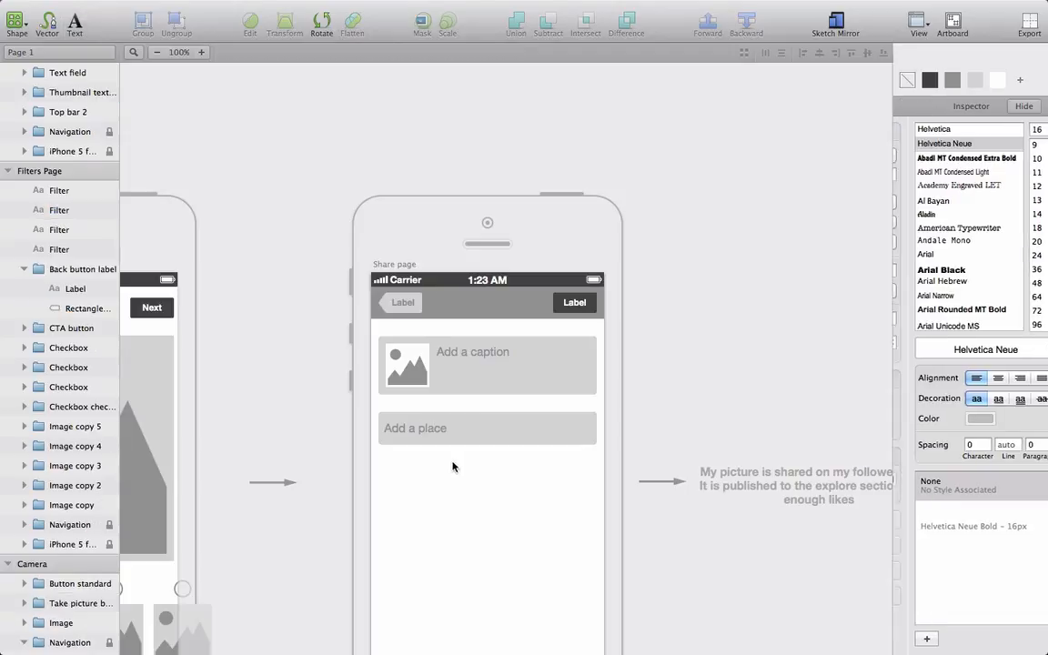
- Shift the "Add a place" text horizontally within its field to X 58, Y 205
click(421, 436)
key(shift+Right)
key(shift+Right)
key(shift+Right)
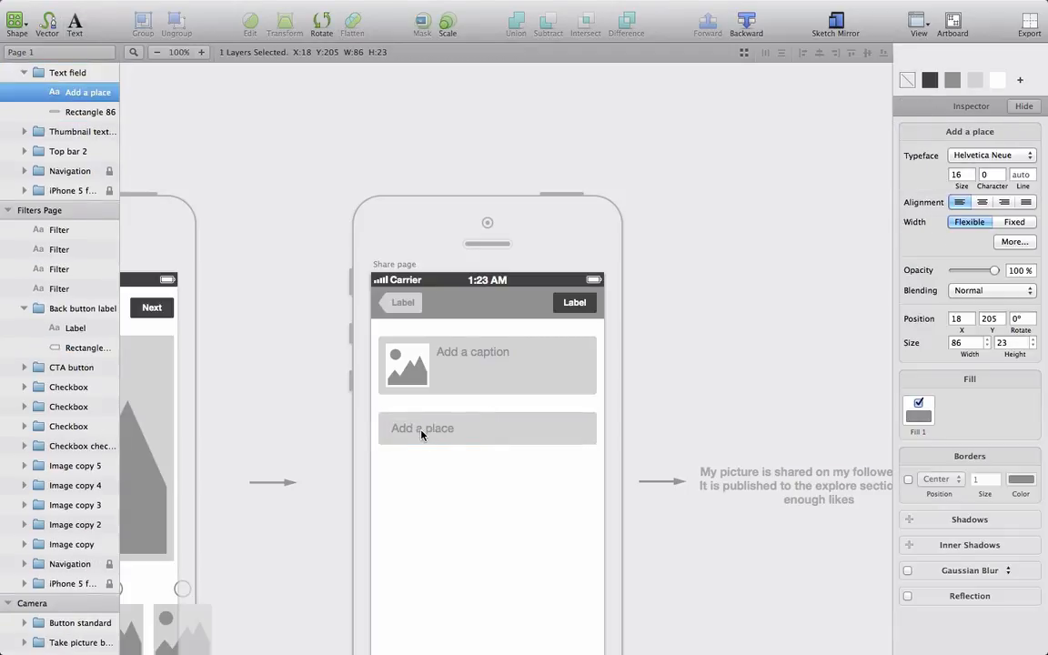
key(shift+Right)
- Copy the map-pin Place icon from the UI kit's icon set
click(156, 53)
scroll(208, 159, up, 10)
scroll(208, 159, left, 5)
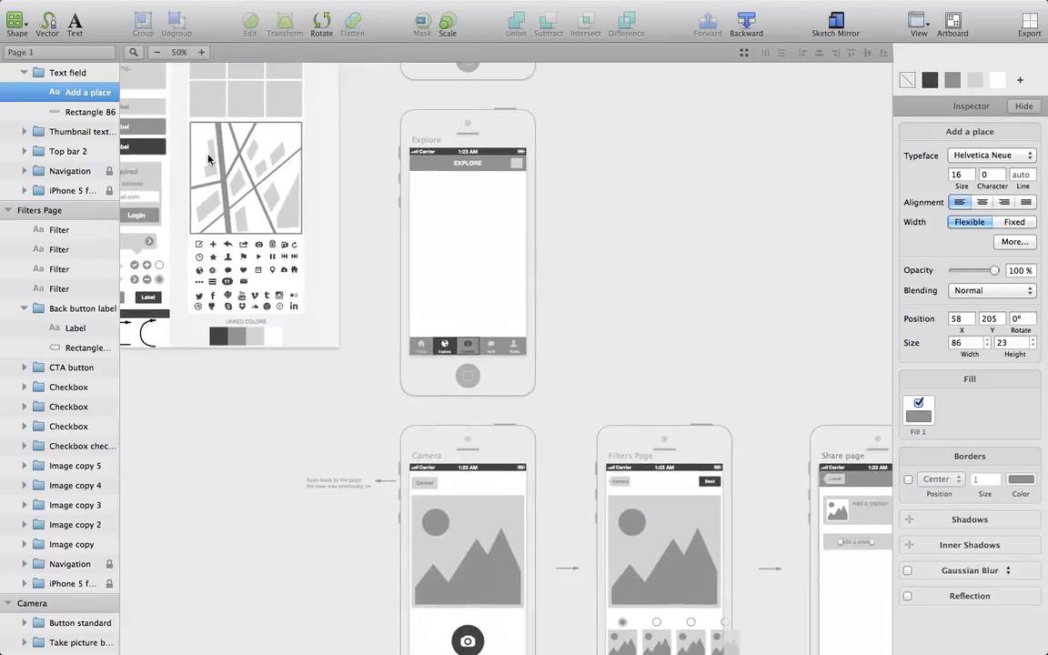
click(273, 271)
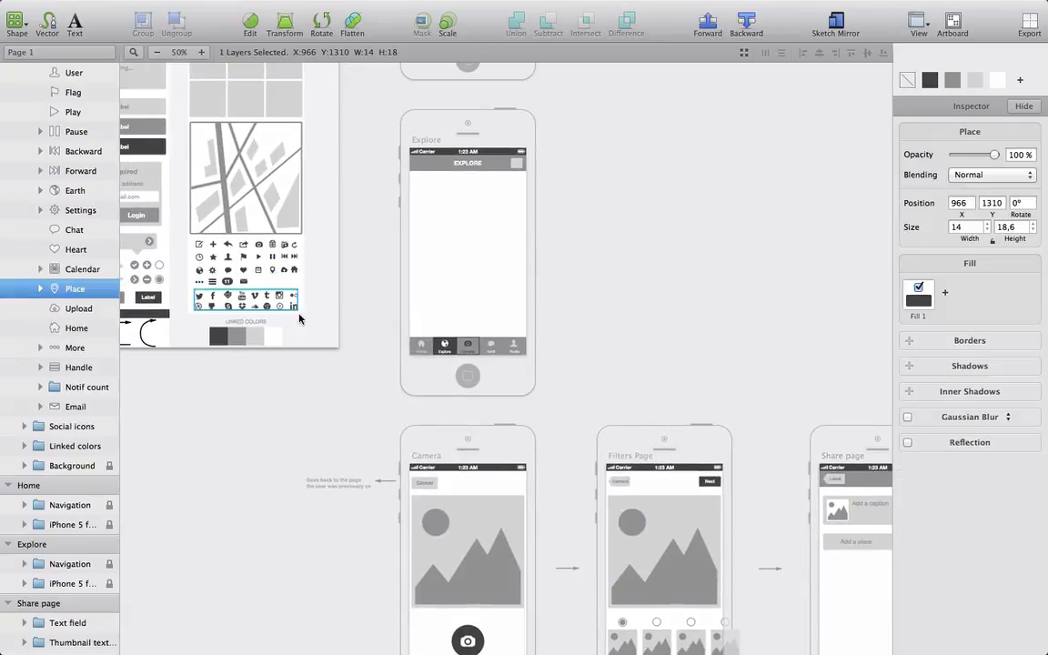
click(201, 52)
scroll(247, 157, left, 3)
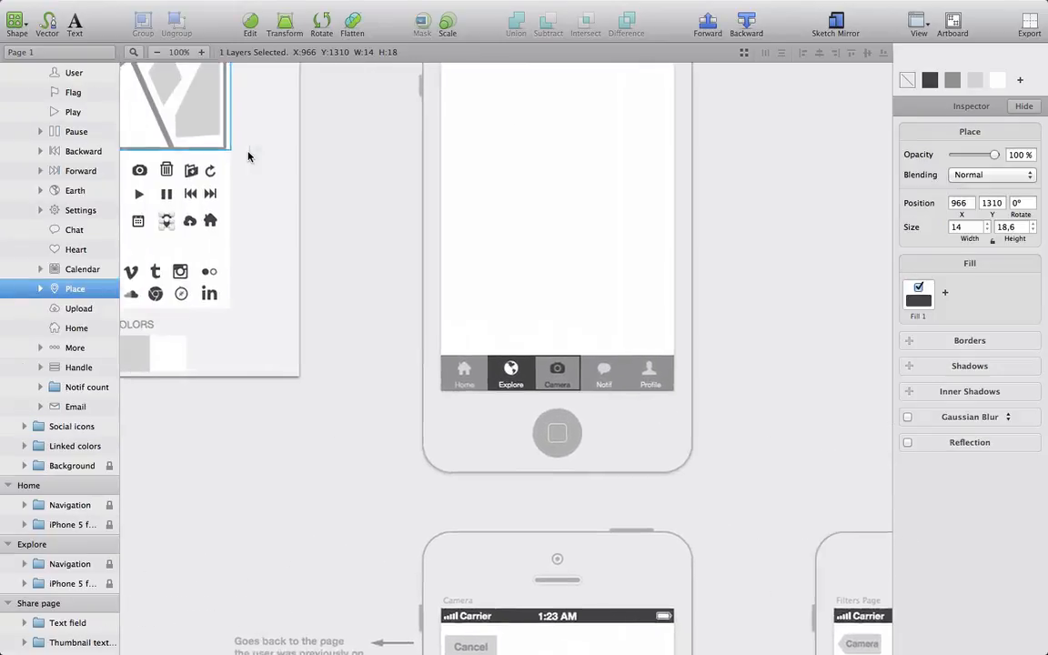
scroll(247, 157, left, 3)
scroll(247, 156, up, 1)
click(261, 264)
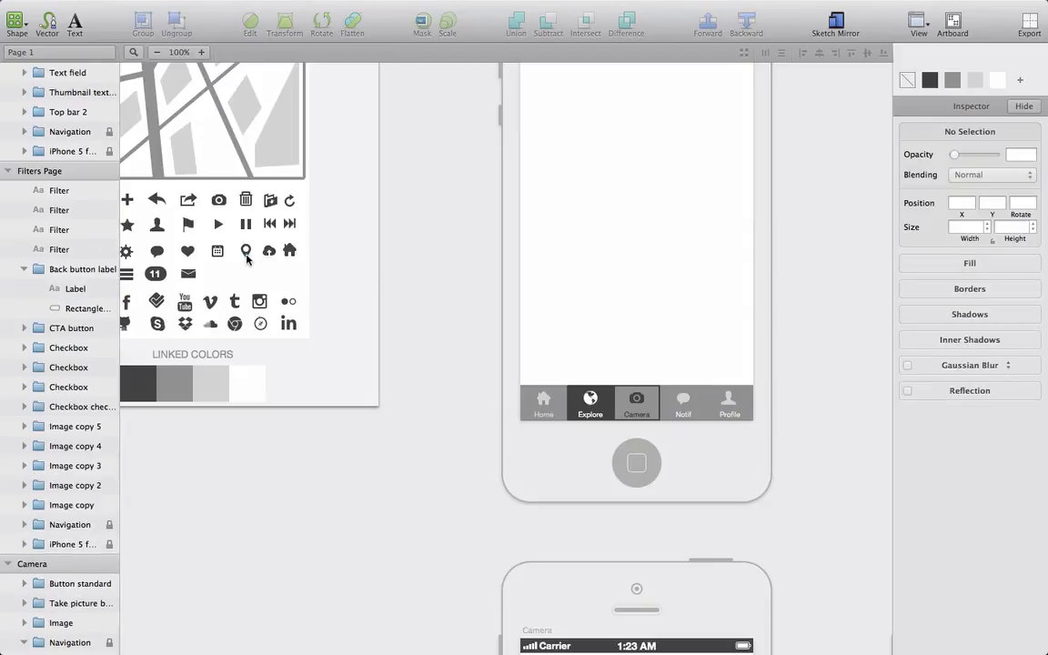
click(246, 259)
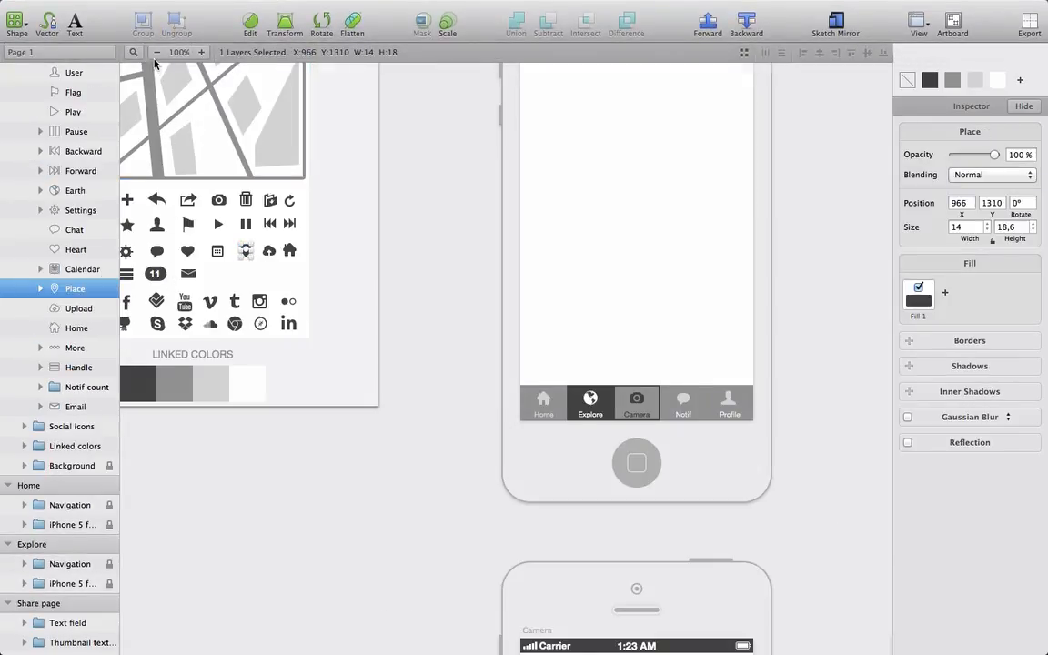
- Paste the Place icon onto the Share page, in front of the "Add a place" text
click(156, 53)
scroll(75, 427, down, 5)
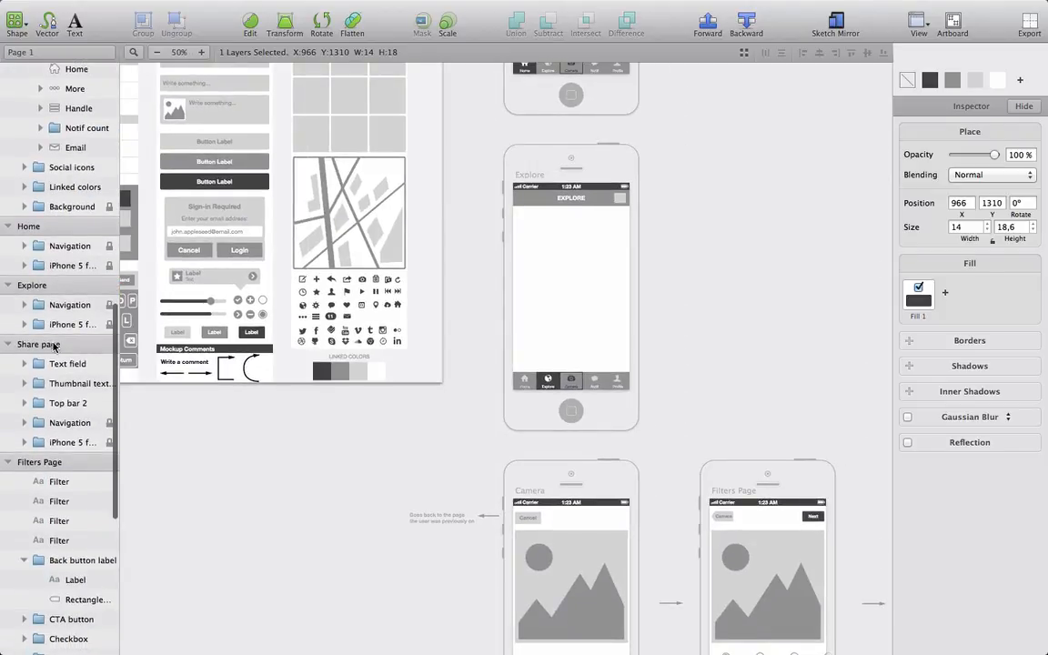
click(54, 346)
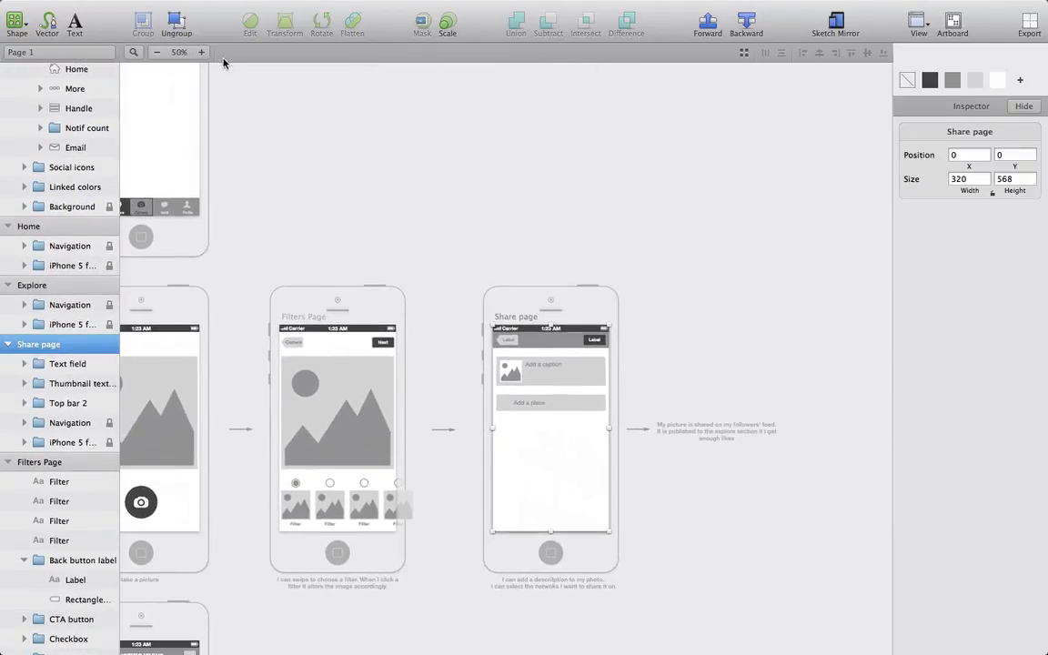
click(201, 52)
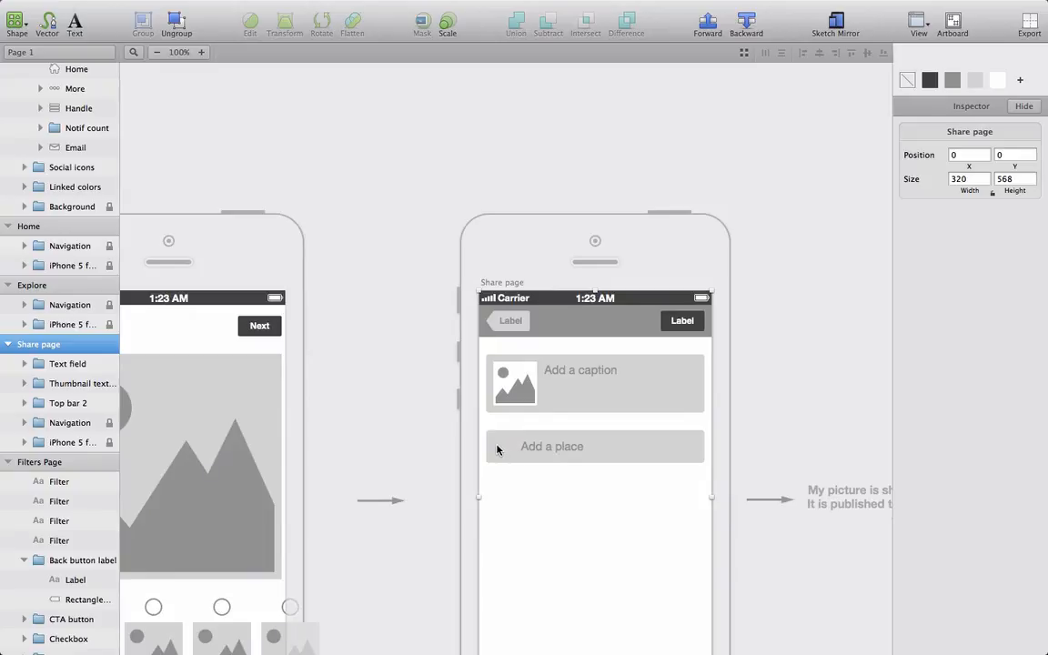
right_click(487, 418)
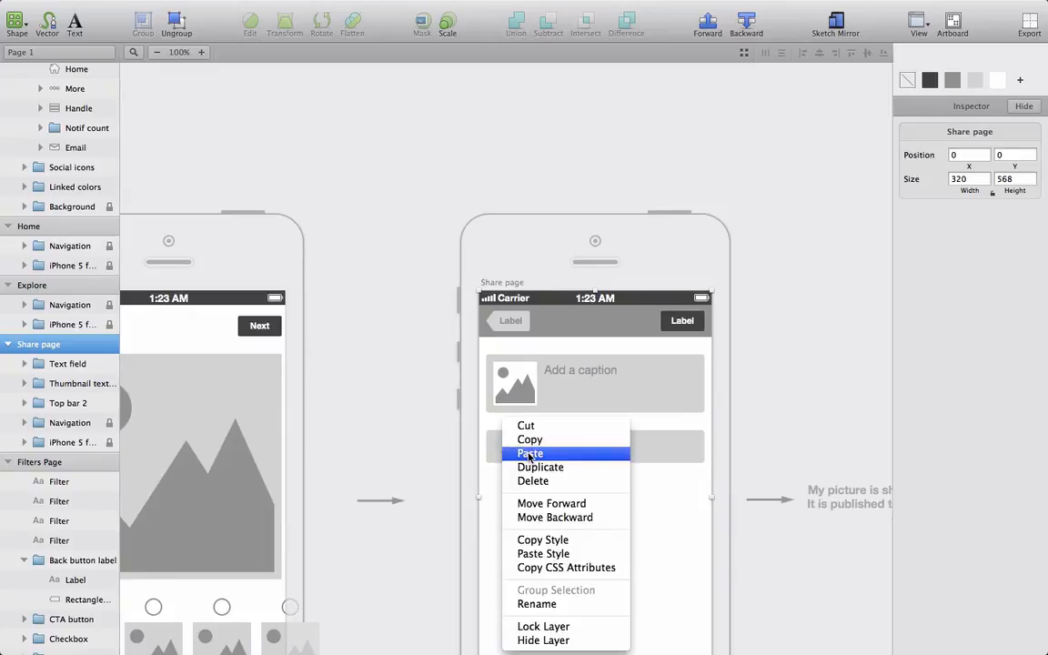
click(523, 454)
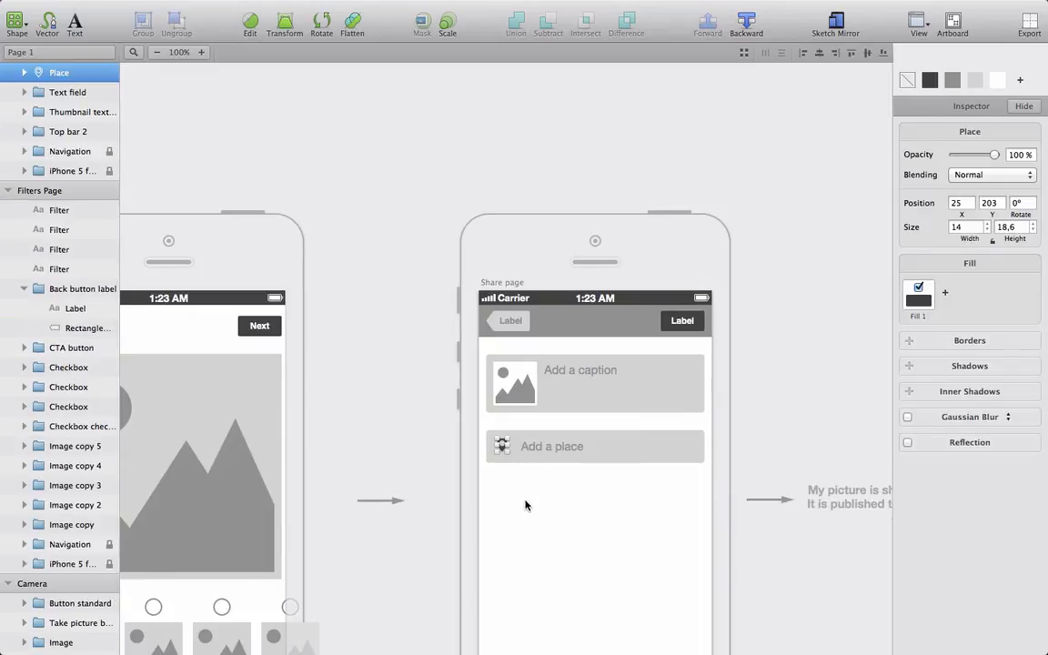
- Move the Place icon to X 25, Y 205 and fill it with the mid-gray swatch
click(526, 500)
click(503, 451)
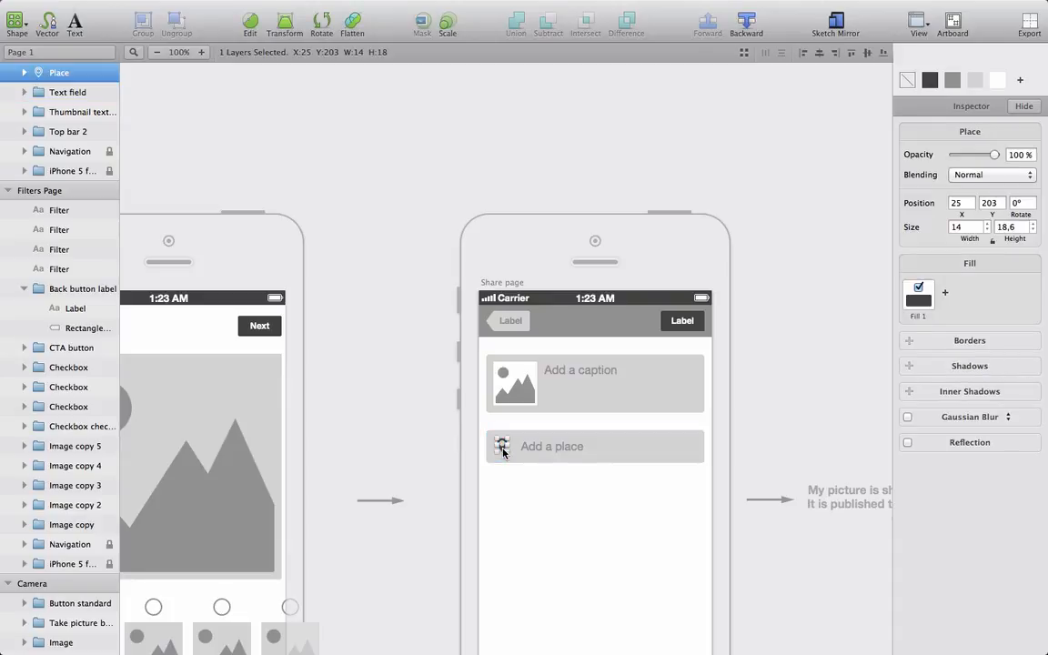
drag(503, 452, 503, 453)
click(953, 80)
- Add a "SHARE" text heading beneath the "Add a place" field on the Share page
scroll(850, 314, down, 3)
scroll(851, 315, right, 3)
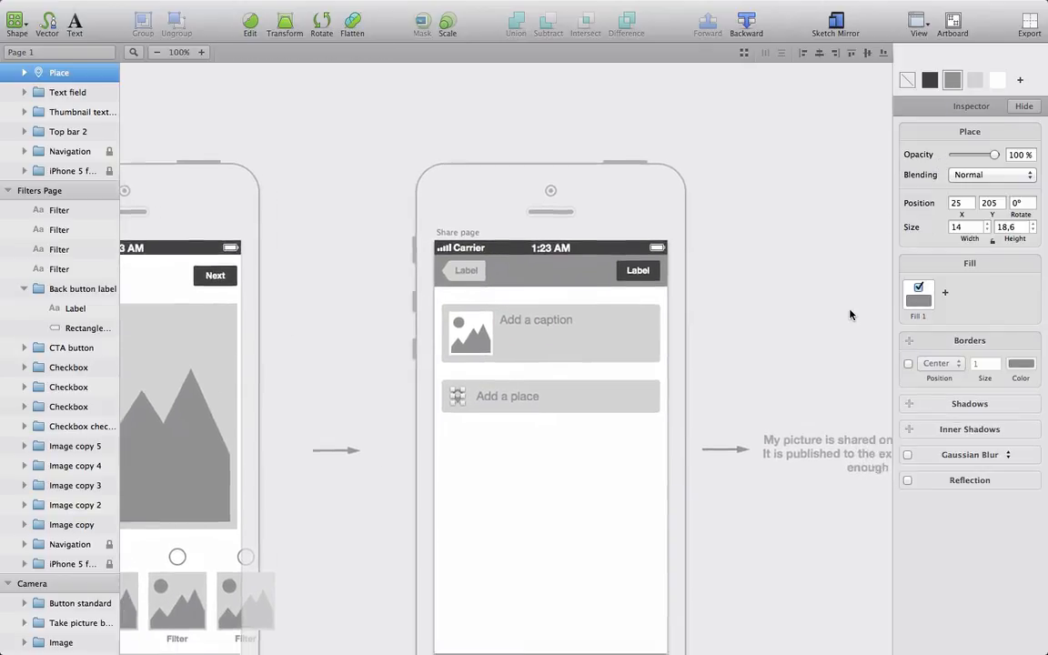
scroll(850, 315, down, 2)
scroll(851, 315, right, 2)
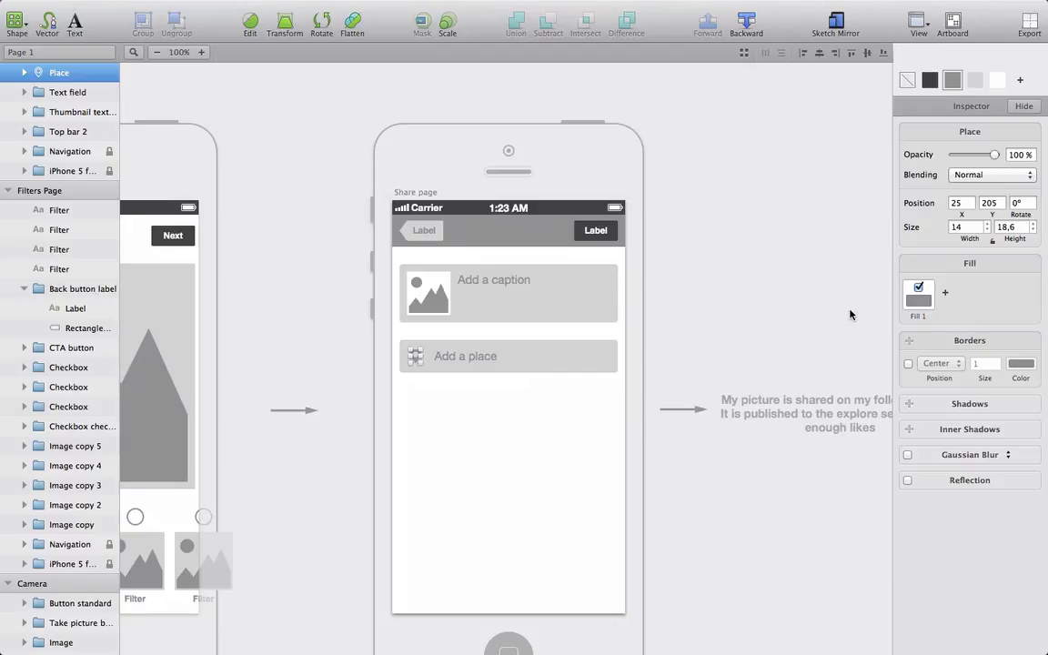
key(t)
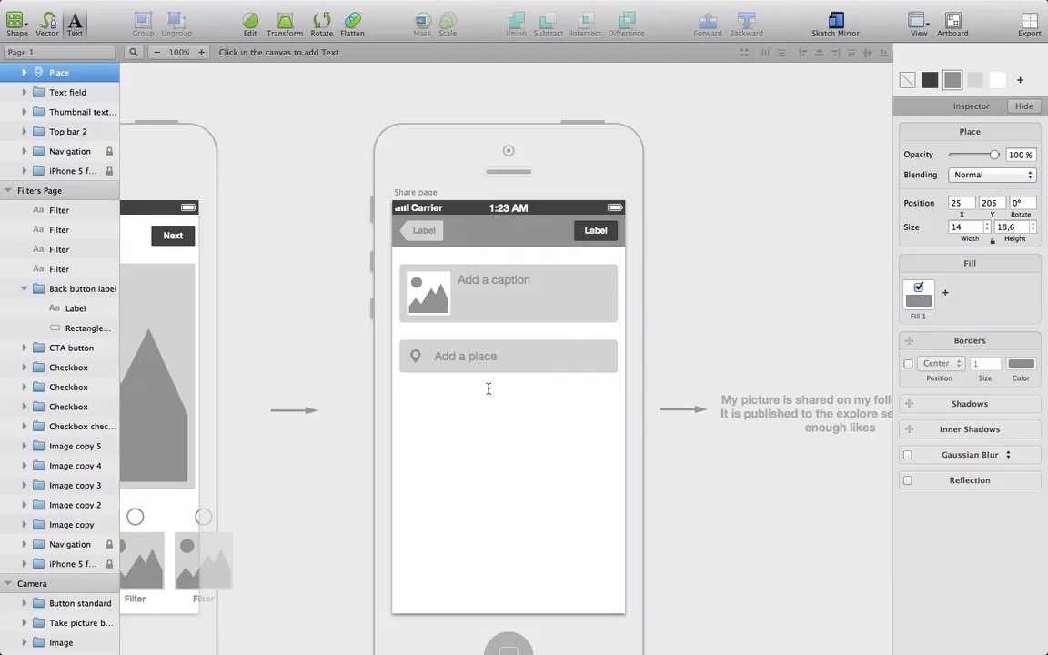
click(405, 397)
text(SHARE)
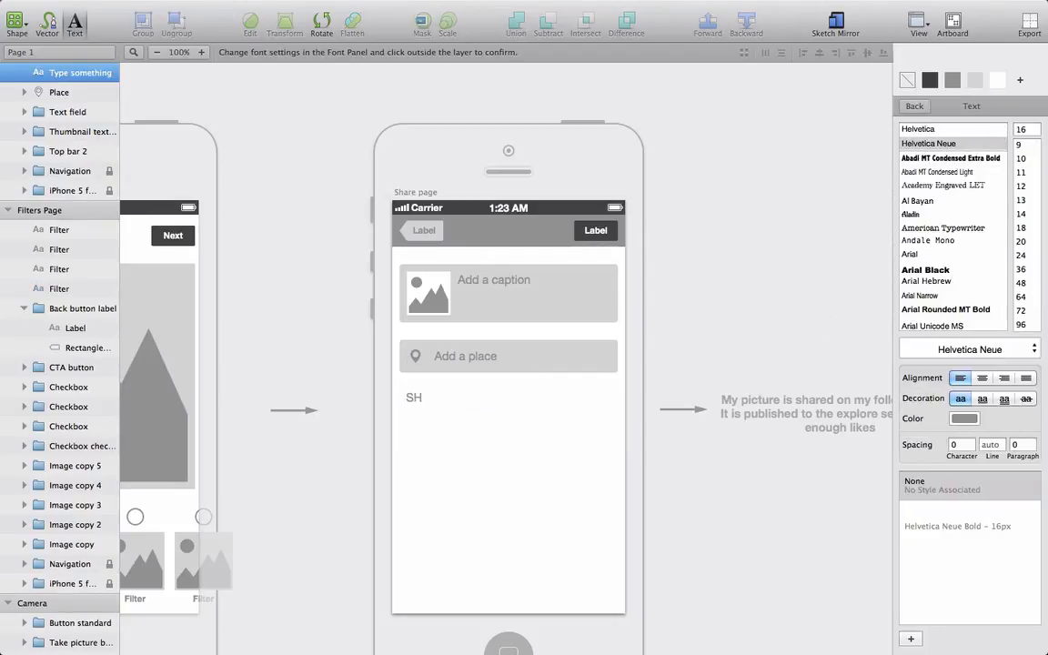
- Set the SHARE heading to Helvetica Neue Medium and align it with the fields at X 10, Y 261
double_click(426, 396)
click(1034, 350)
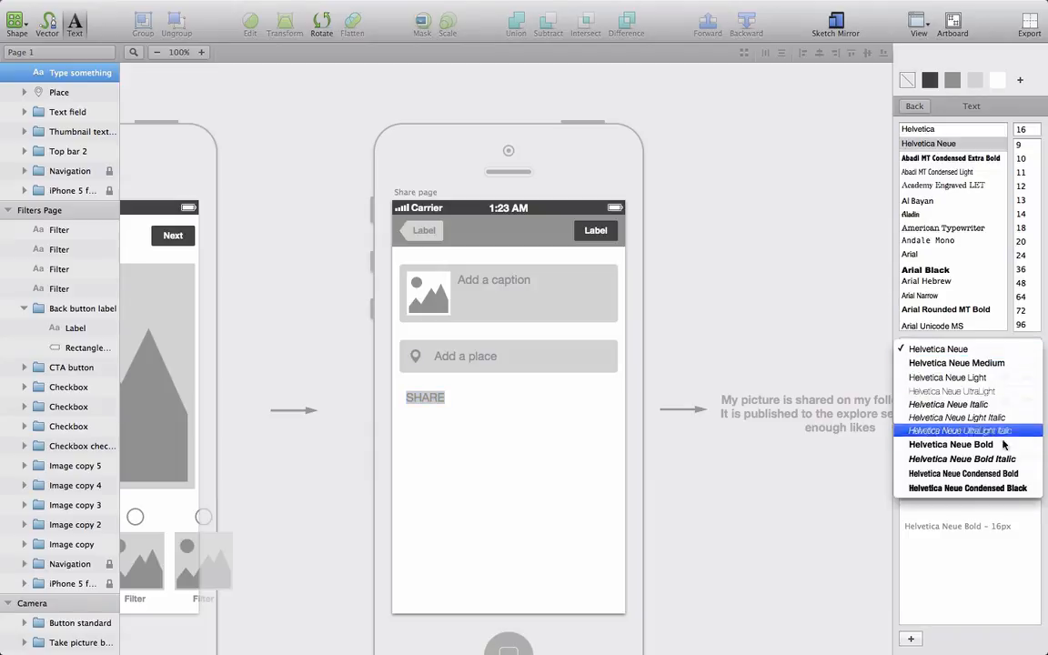
click(956, 363)
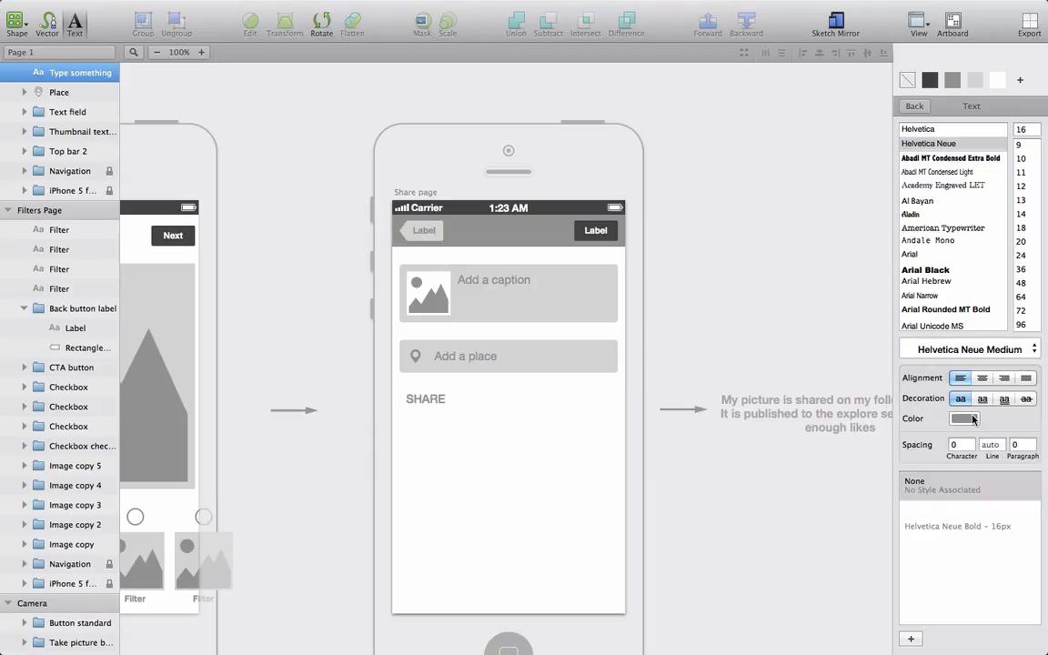
click(491, 401)
drag(435, 399, 426, 401)
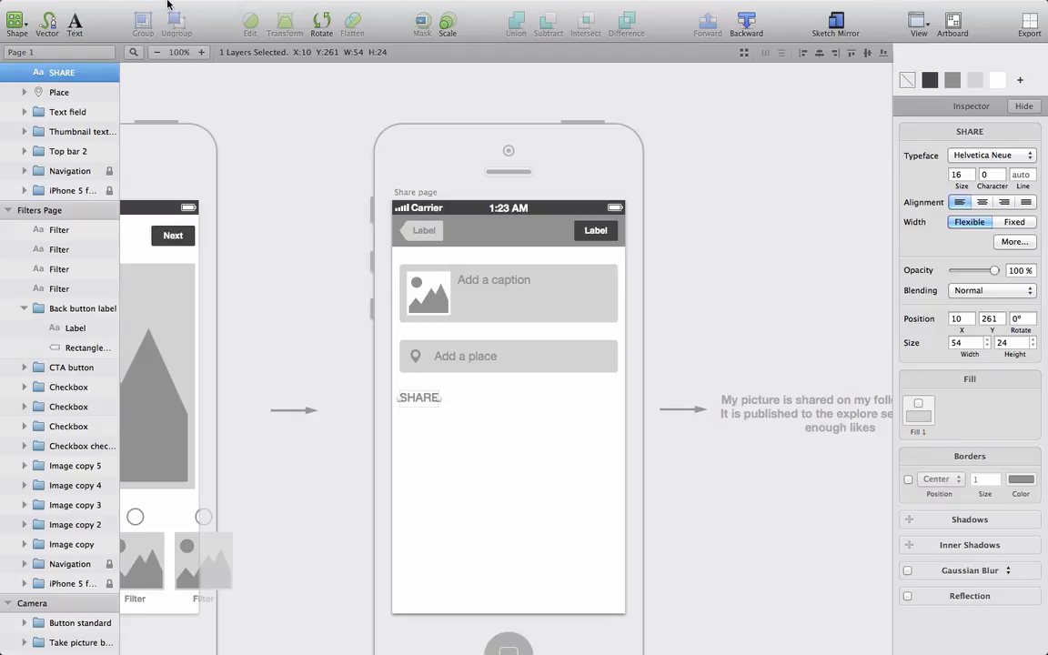
- Copy the Table 3x2 element, with three rows and two columns of labels, from the UI kit
click(158, 54)
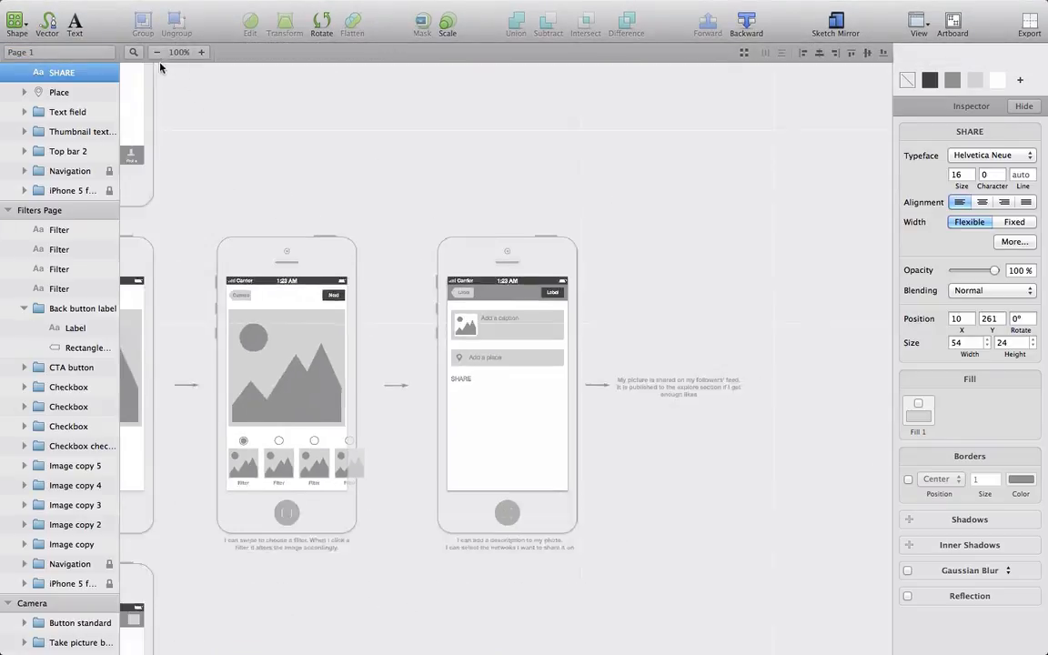
scroll(197, 202, left, 6)
scroll(197, 202, up, 2)
scroll(197, 206, left, 5)
scroll(197, 205, up, 5)
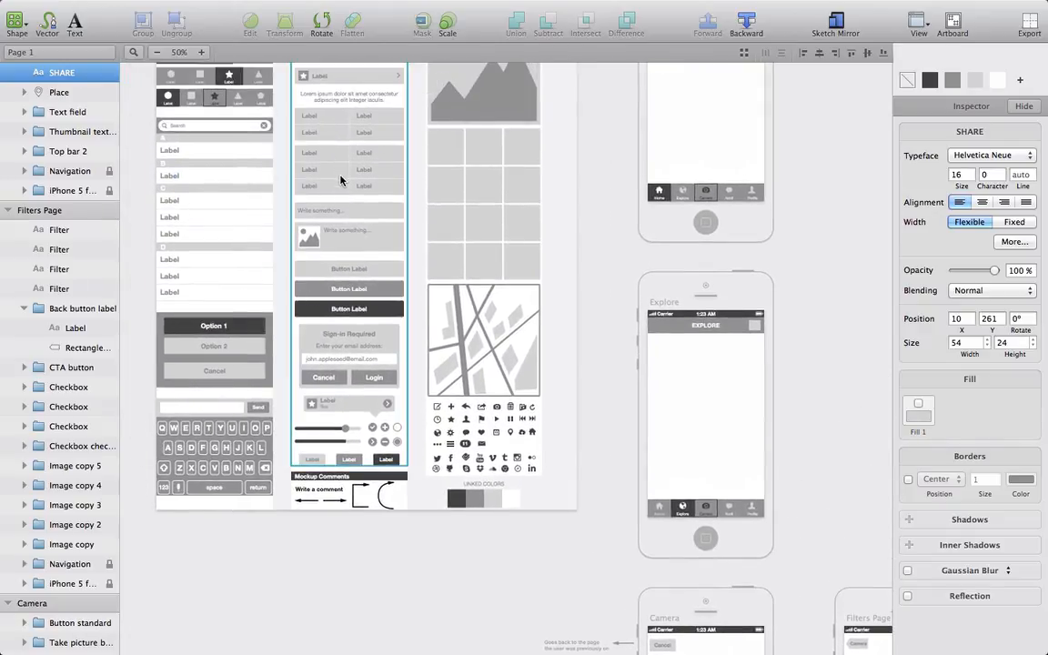
click(306, 157)
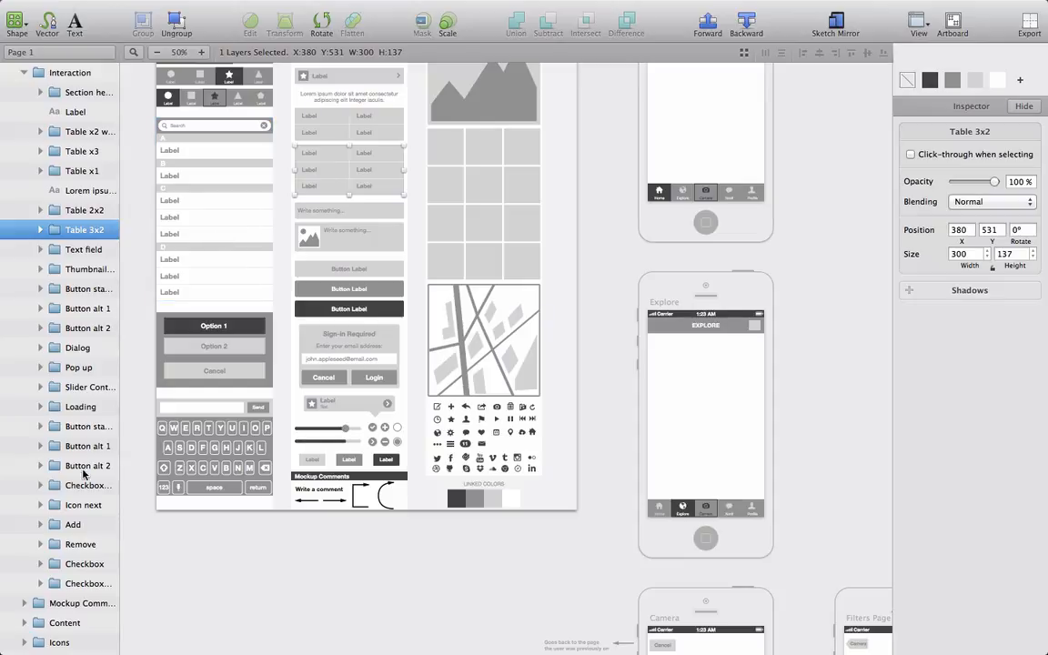
- Paste the 3x2 table onto the Share page artboard
scroll(60, 503, down, 10)
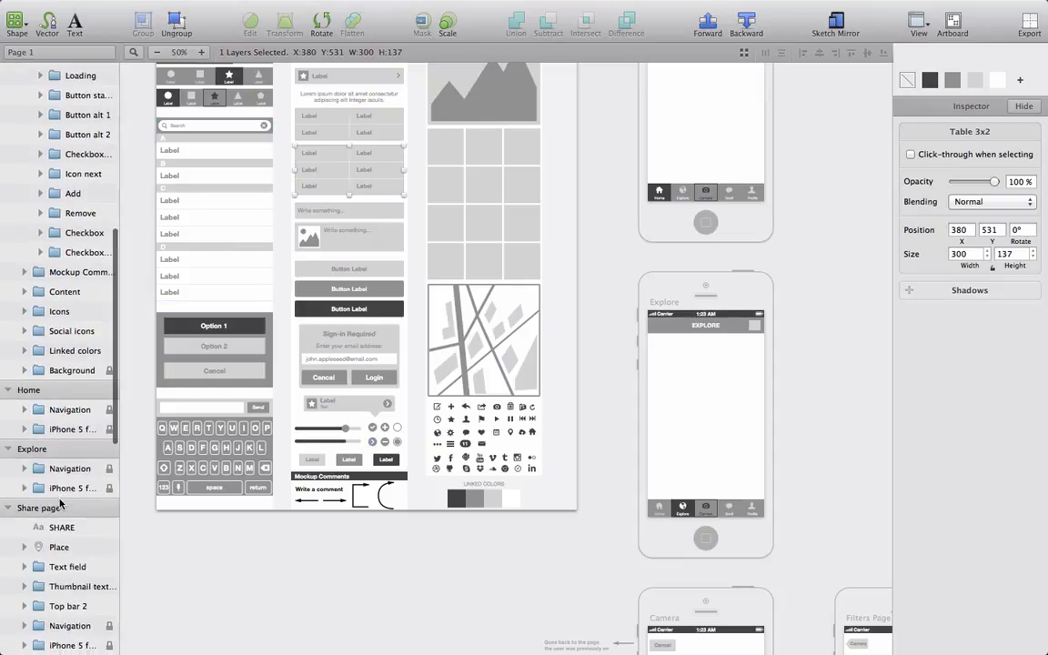
click(41, 508)
scroll(420, 424, right, 10)
scroll(420, 424, down, 6)
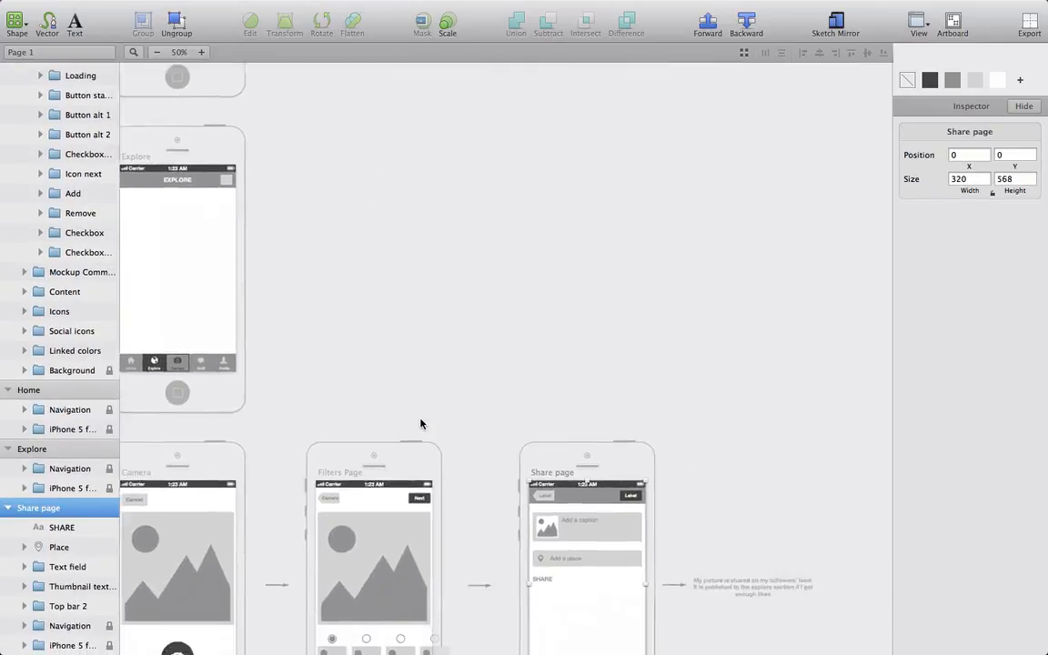
scroll(421, 424, down, 4)
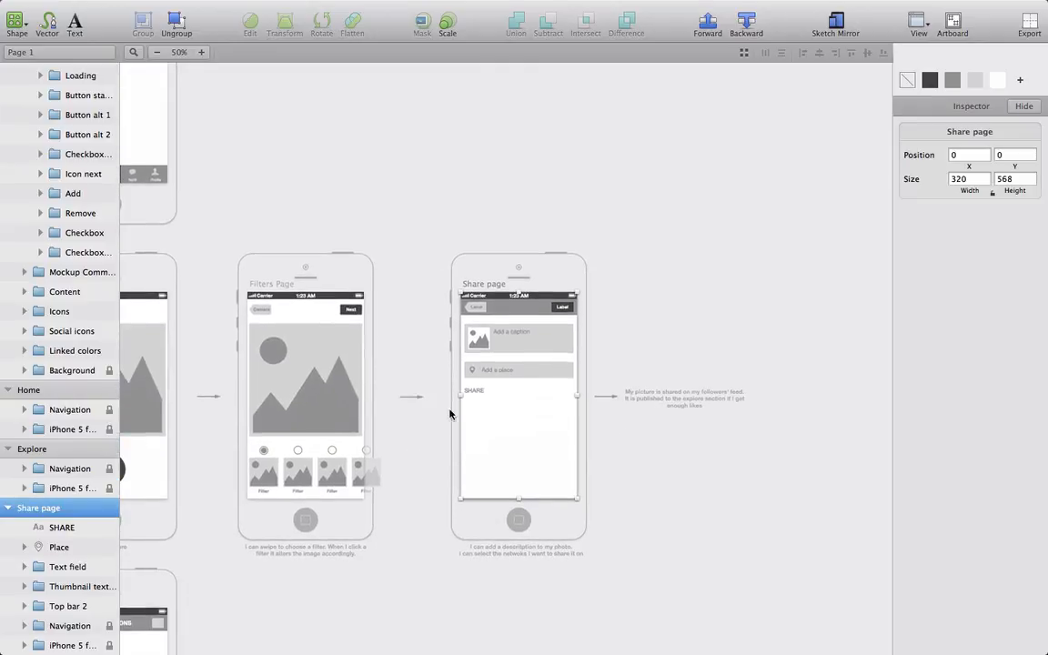
right_click(494, 419)
click(512, 450)
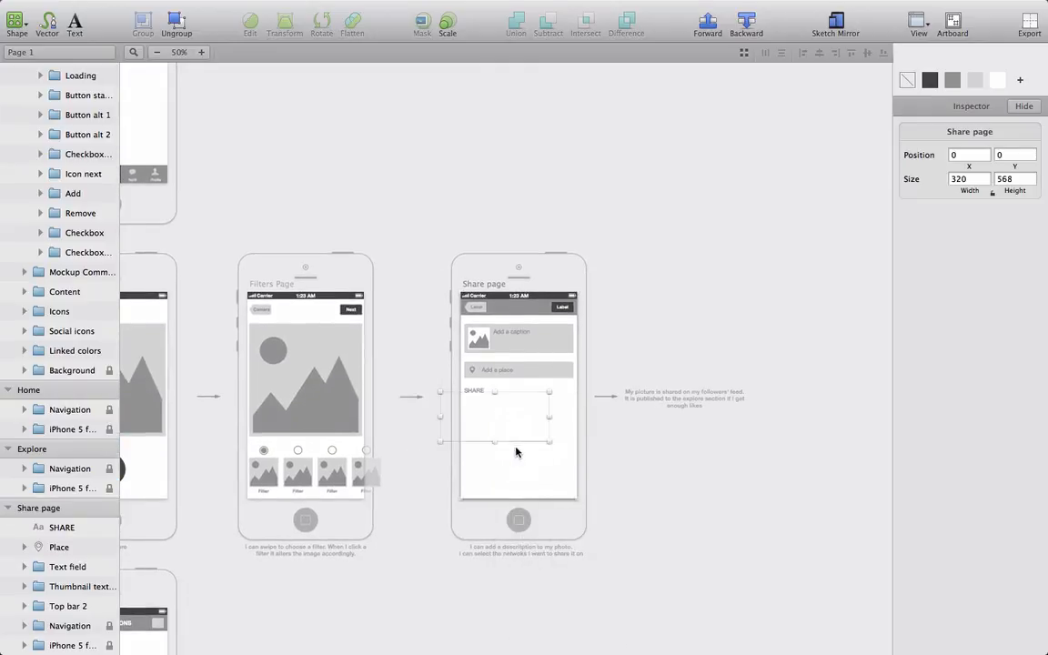
- Position the 3x2 table beneath the SHARE heading at X 10, Y 309
drag(533, 421, 552, 428)
click(201, 52)
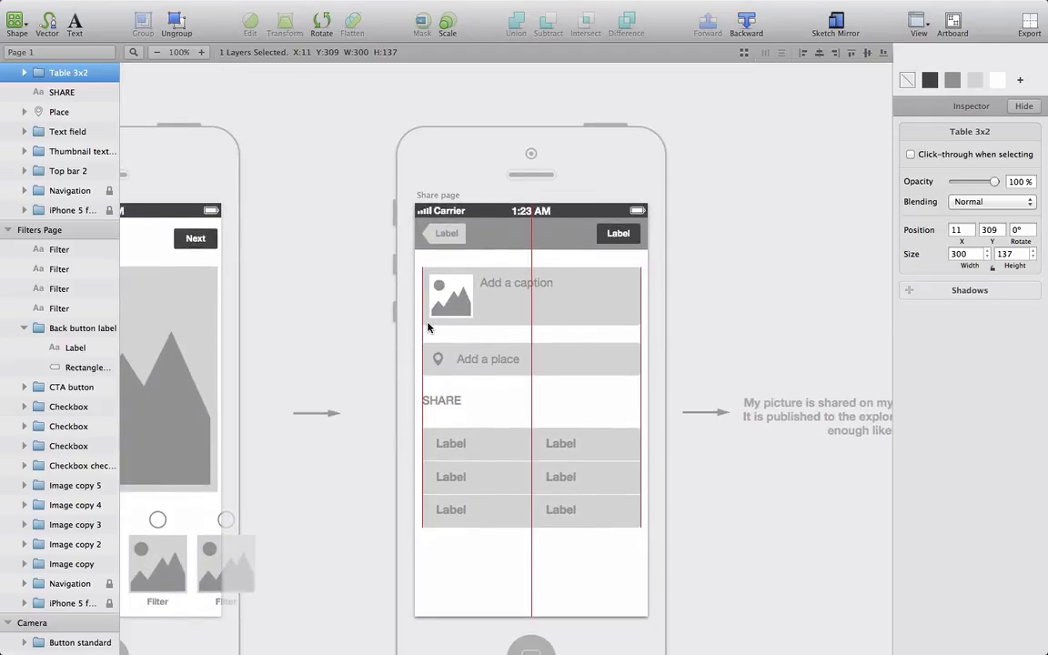
scroll(428, 327, down, 2)
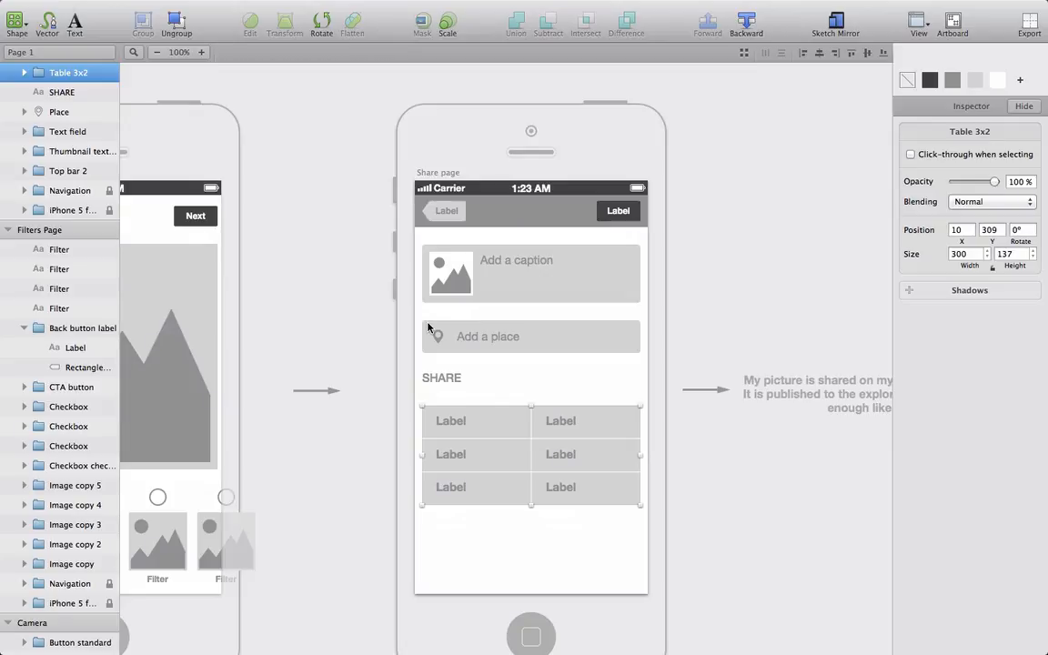
- Change the table's first-column labels, from top to bottom, to "Facebook", "Email" and "Flickr"
double_click(455, 422)
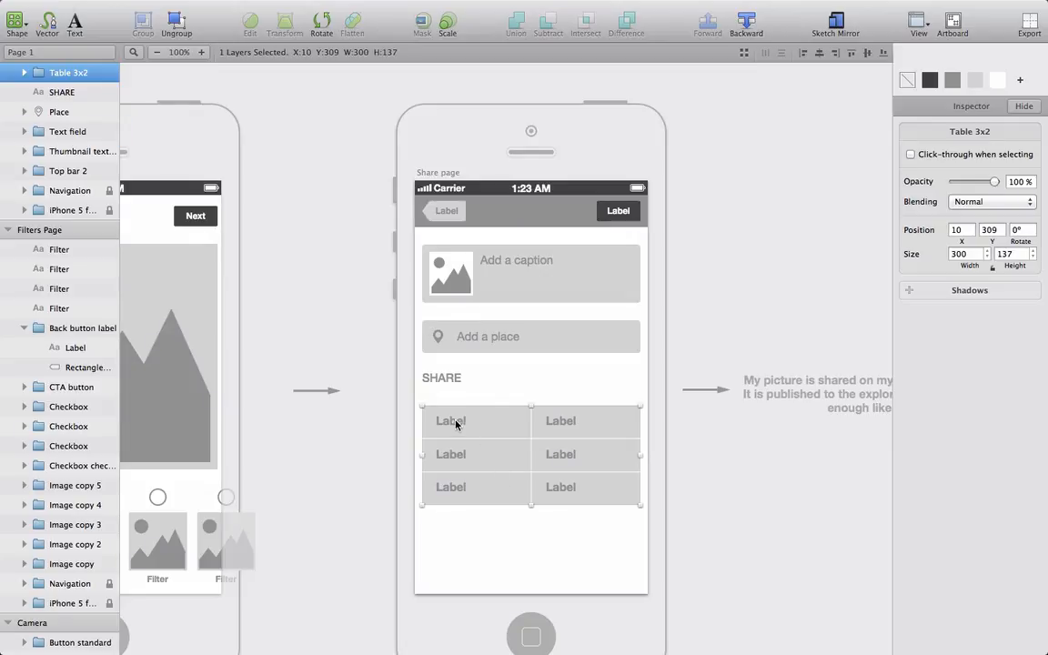
double_click(456, 422)
text(Facebook)
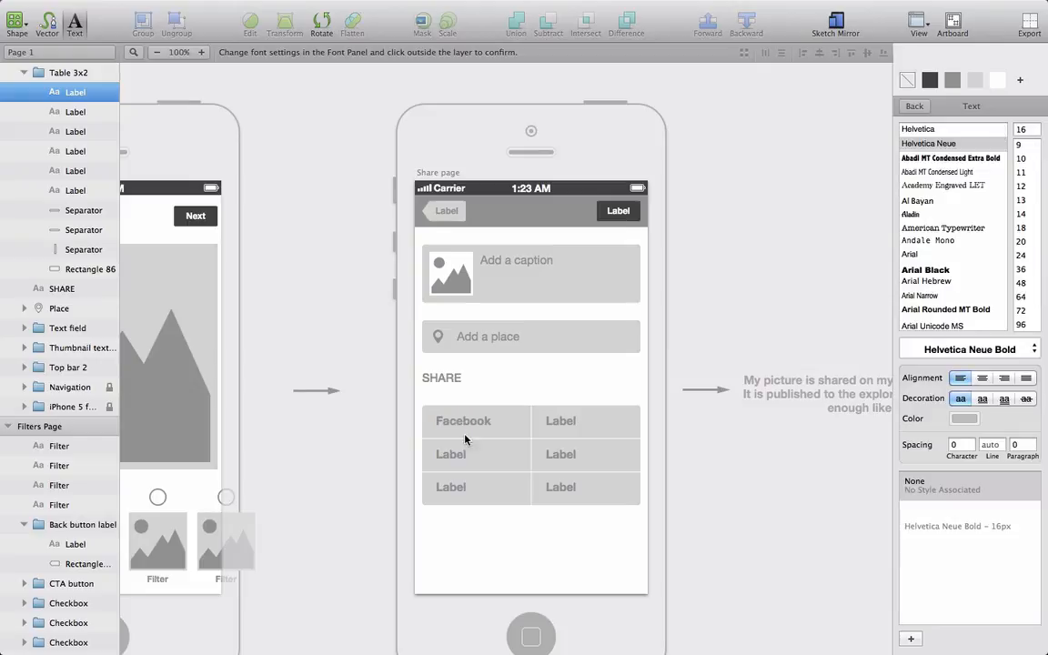
double_click(452, 463)
text(E)
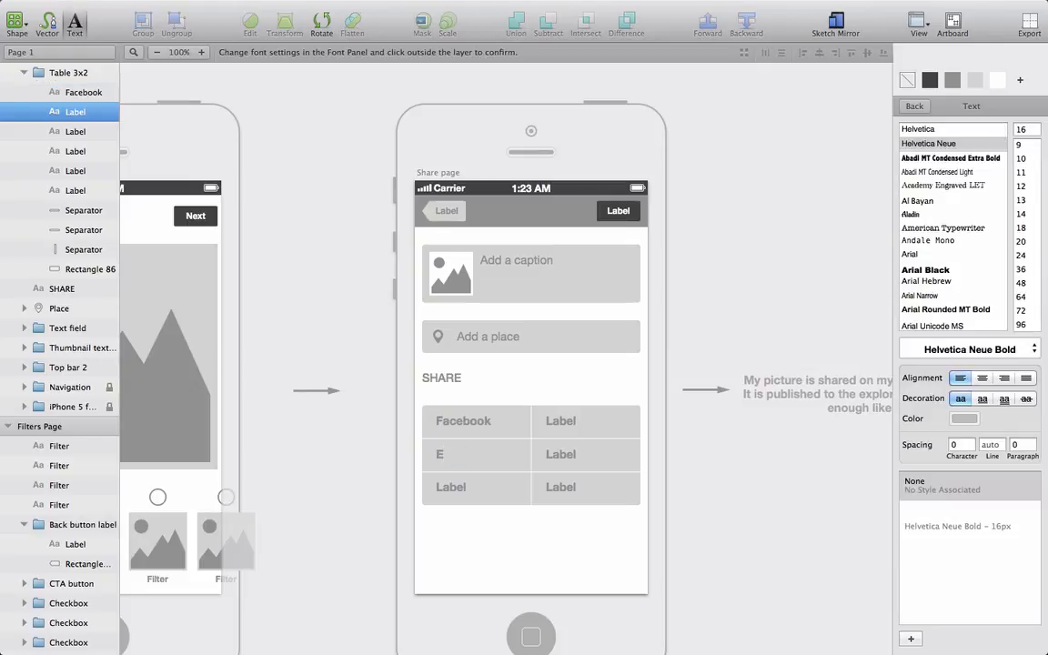
text(mail)
double_click(449, 491)
text(Flickr)
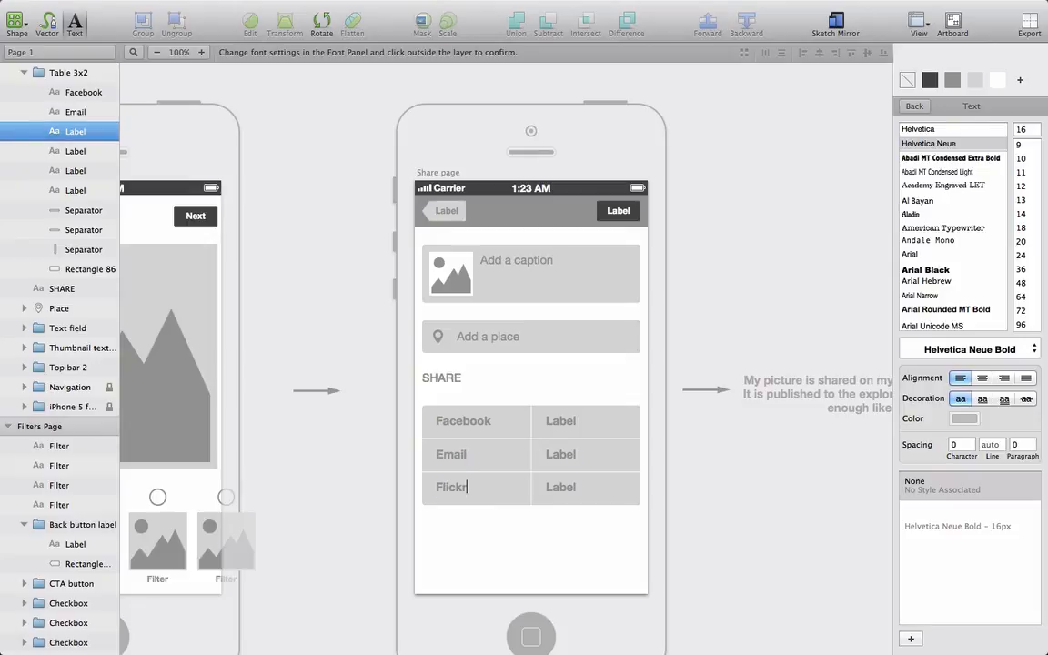
- Change the table's second-column labels, from top to bottom, to "Twitter", "Tumblr" and "Foursquare"
double_click(562, 422)
text(Twitter)
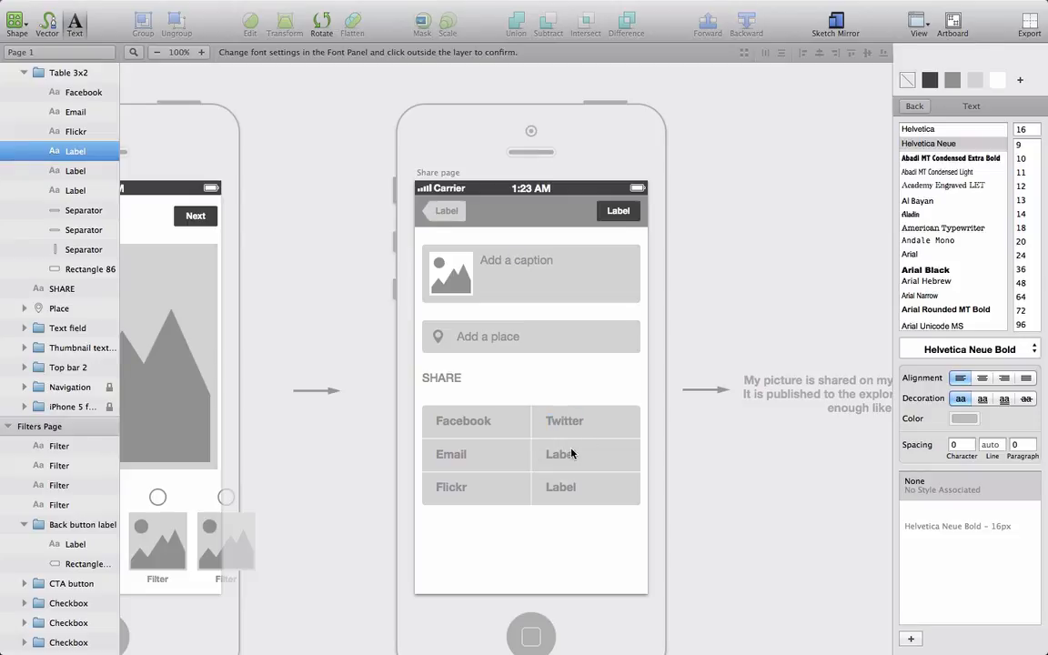
double_click(561, 453)
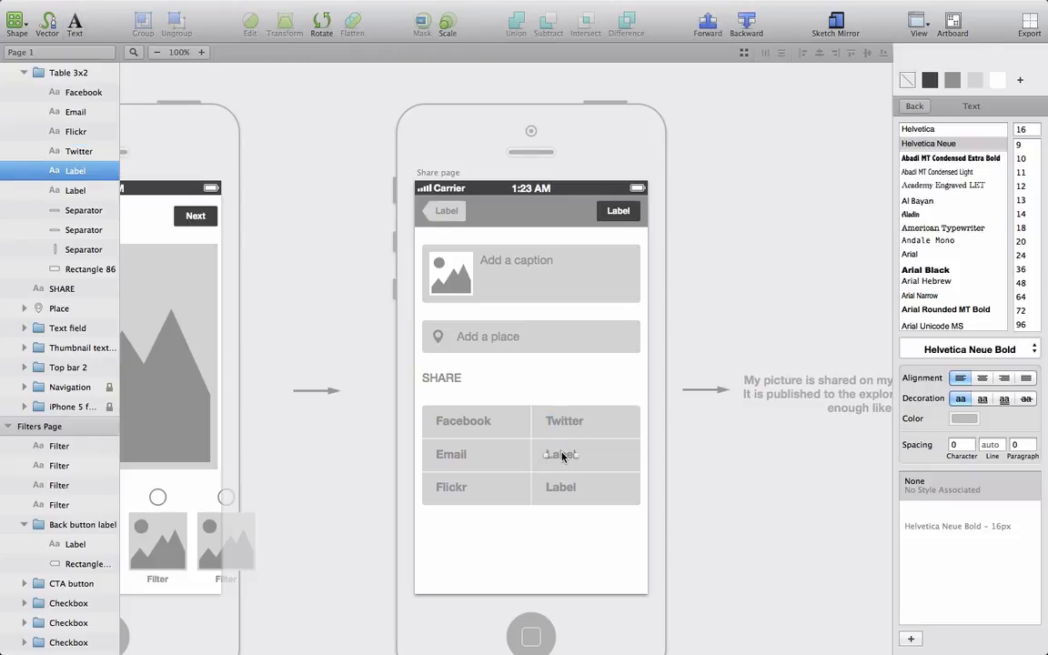
text(Tu)
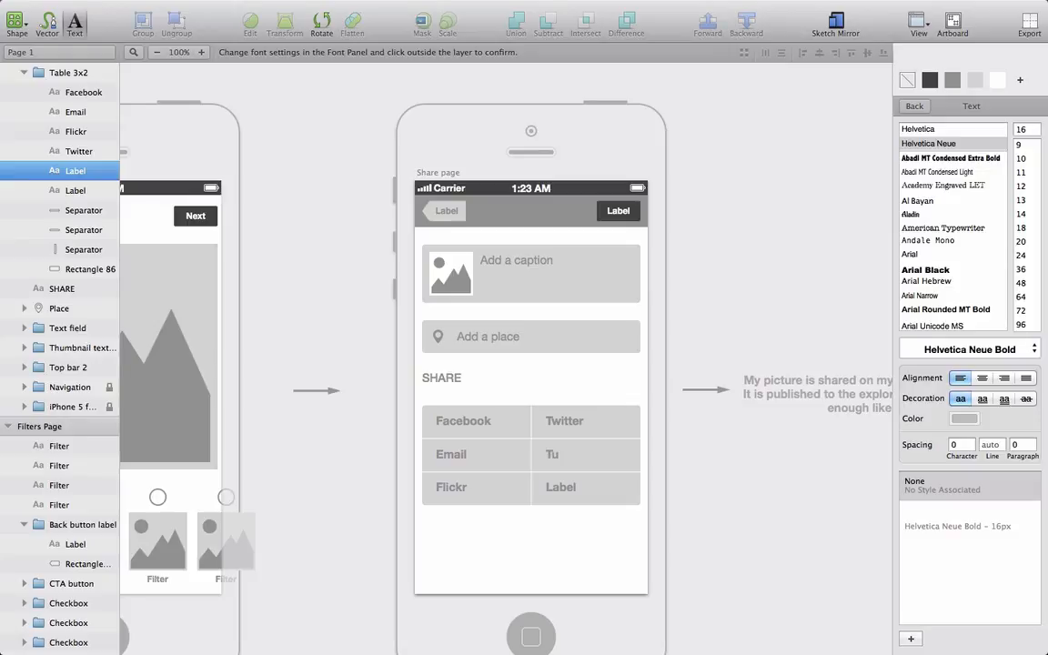
text(mblr)
double_click(561, 487)
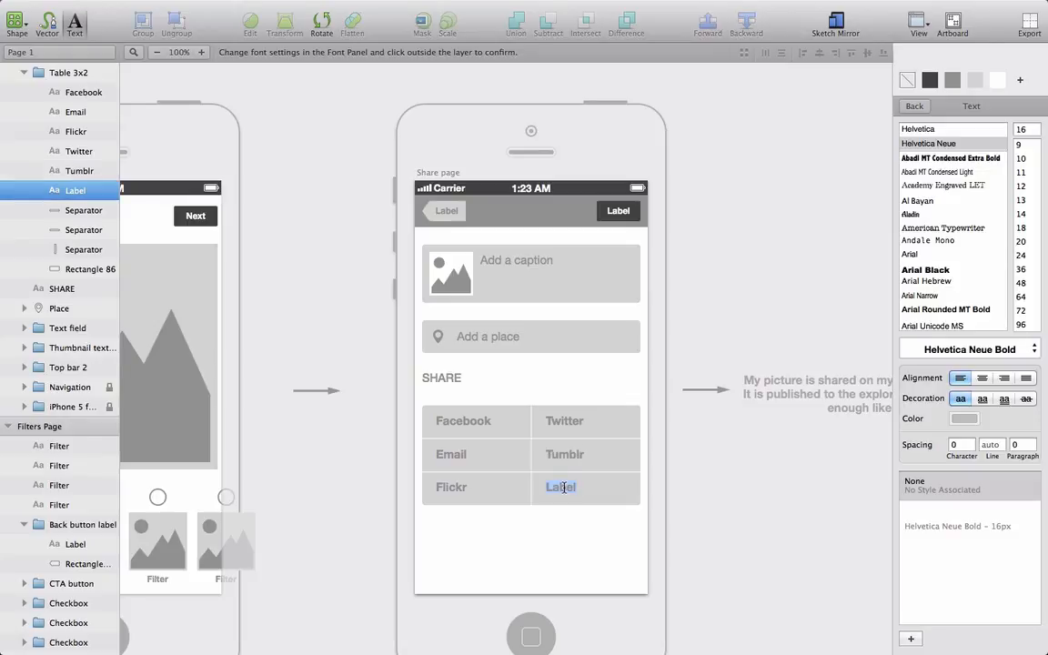
text(Foursquare)
click(833, 523)
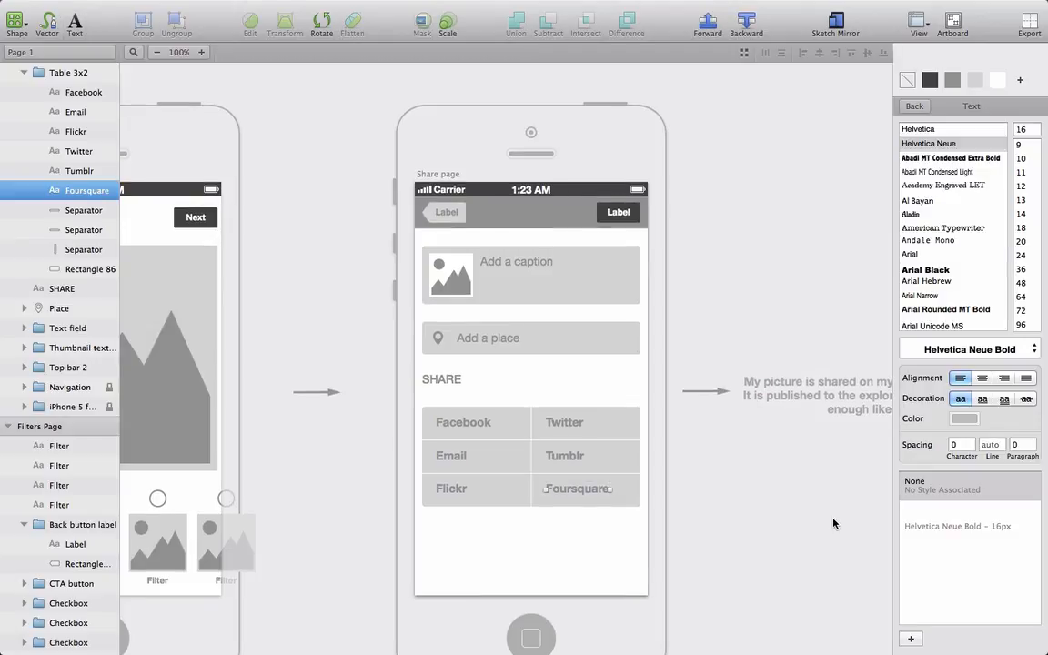
click(833, 523)
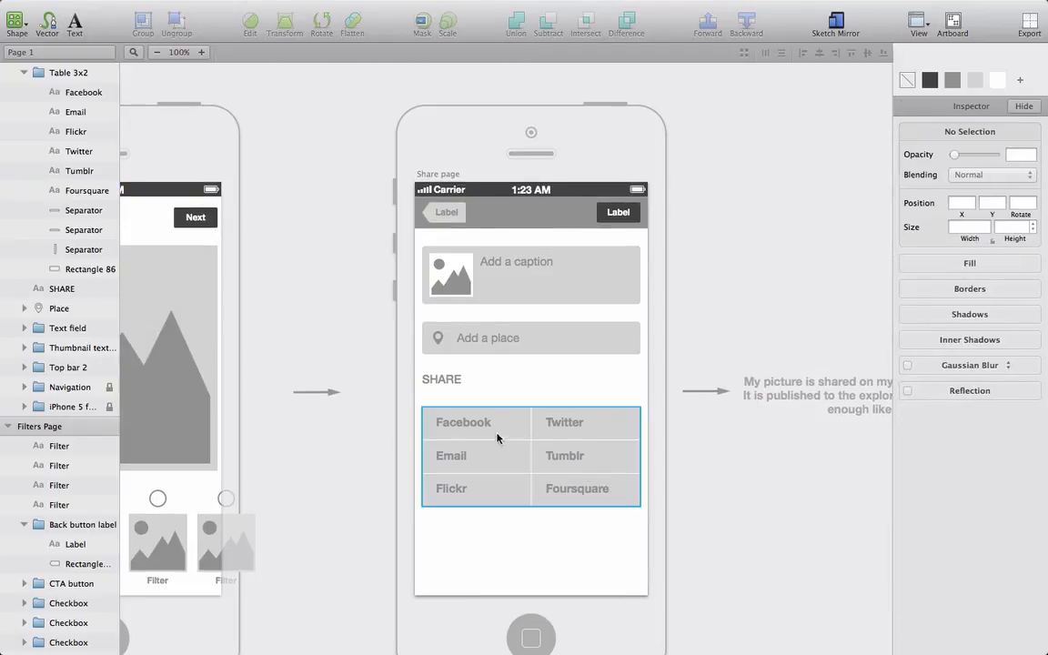
- Shift all six social network labels in the table to the right together, leaving room for icons before them
click(458, 426)
click(453, 425)
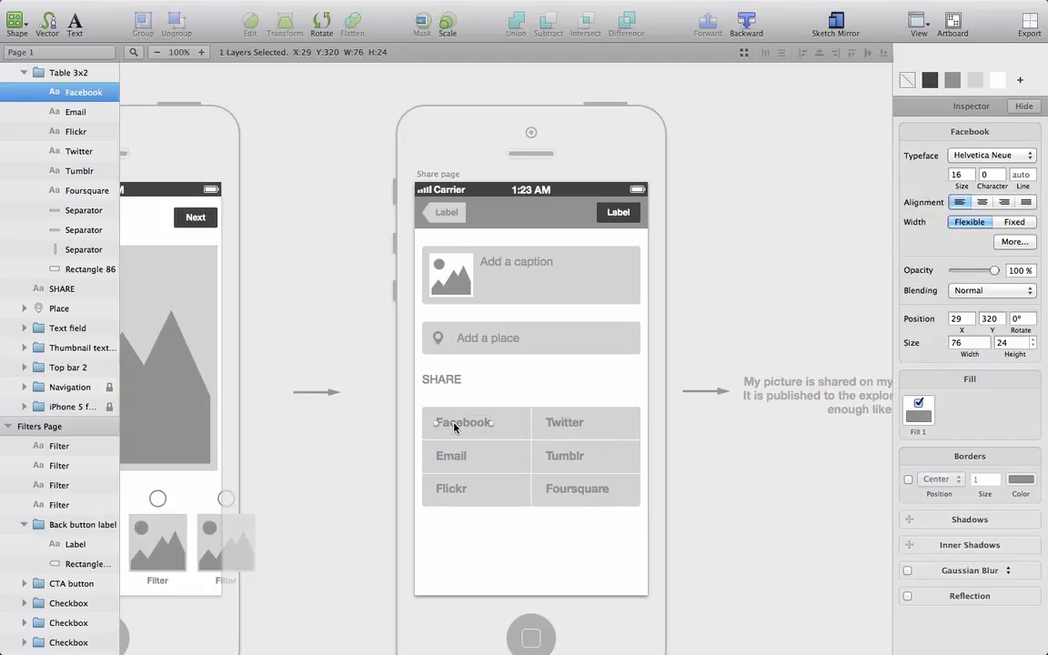
shift+click(445, 458)
shift+click(453, 489)
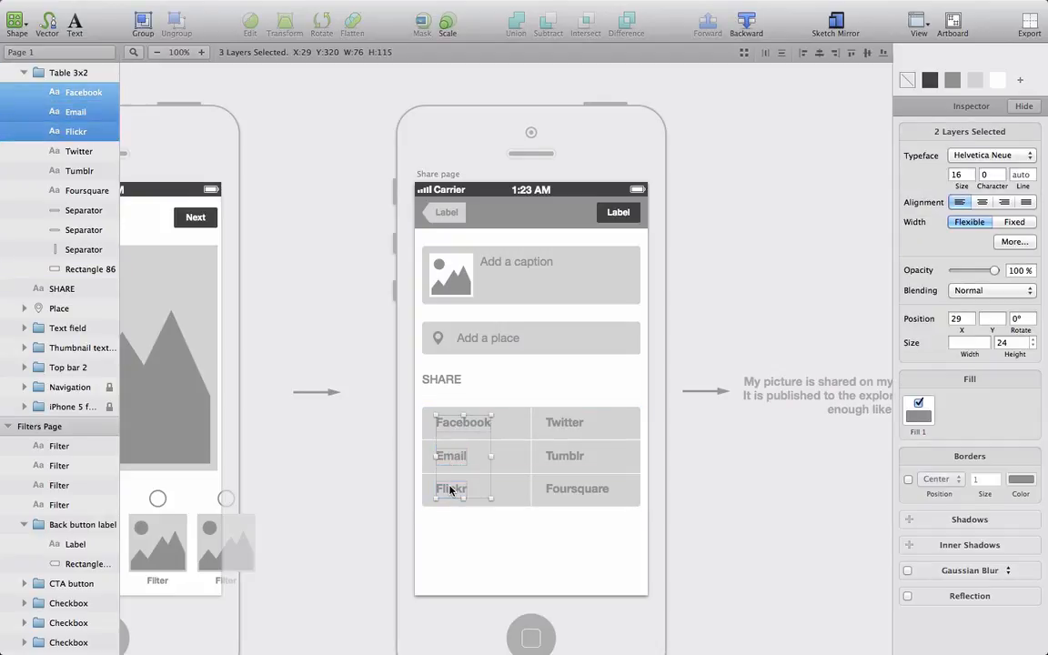
shift+click(559, 423)
shift+click(561, 456)
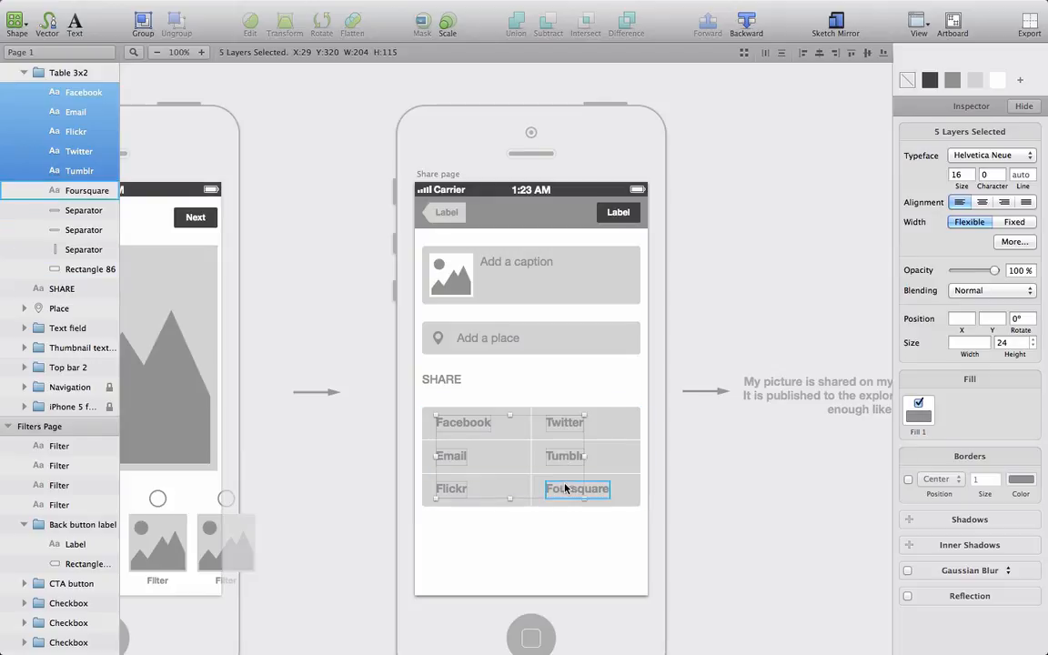
shift+click(565, 488)
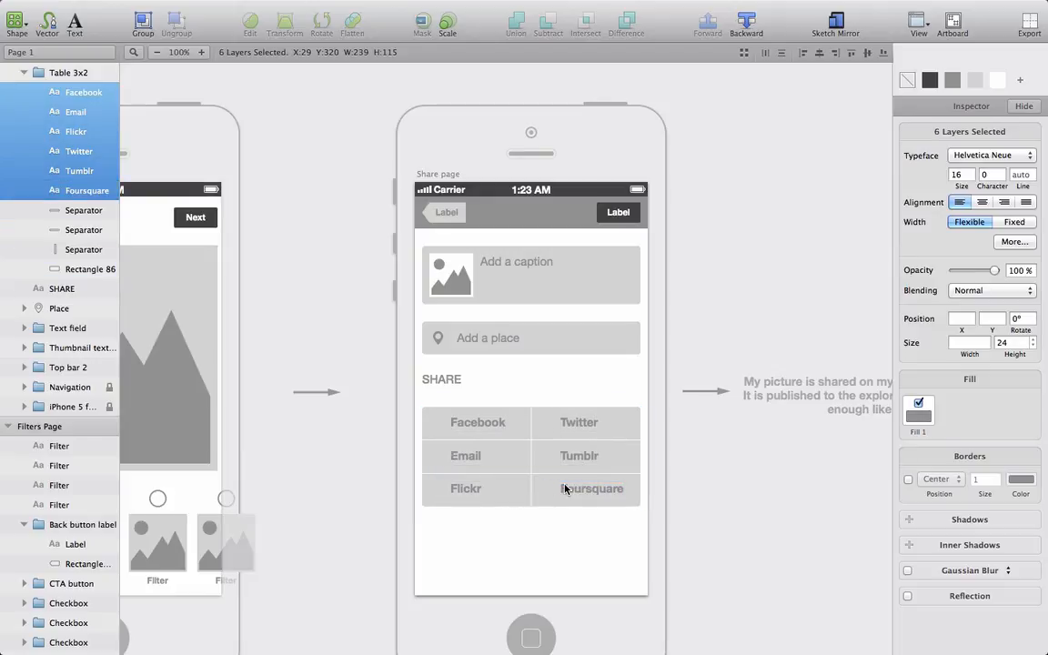
key(Right)
key(Right)
key(Right)
key(Right)
key(Right)
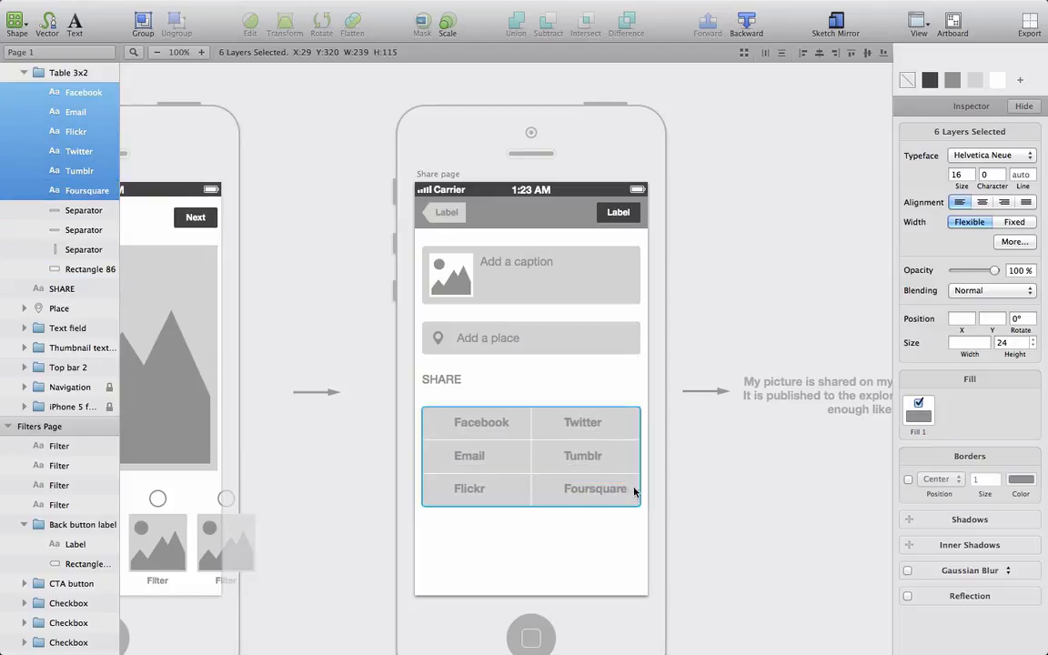
click(710, 530)
- Copy the Twitter, Facebook, Foursquare, Tumblr and Flickr icons from the UI kit's social icons
scroll(710, 530, left, 10)
scroll(710, 530, up, 5)
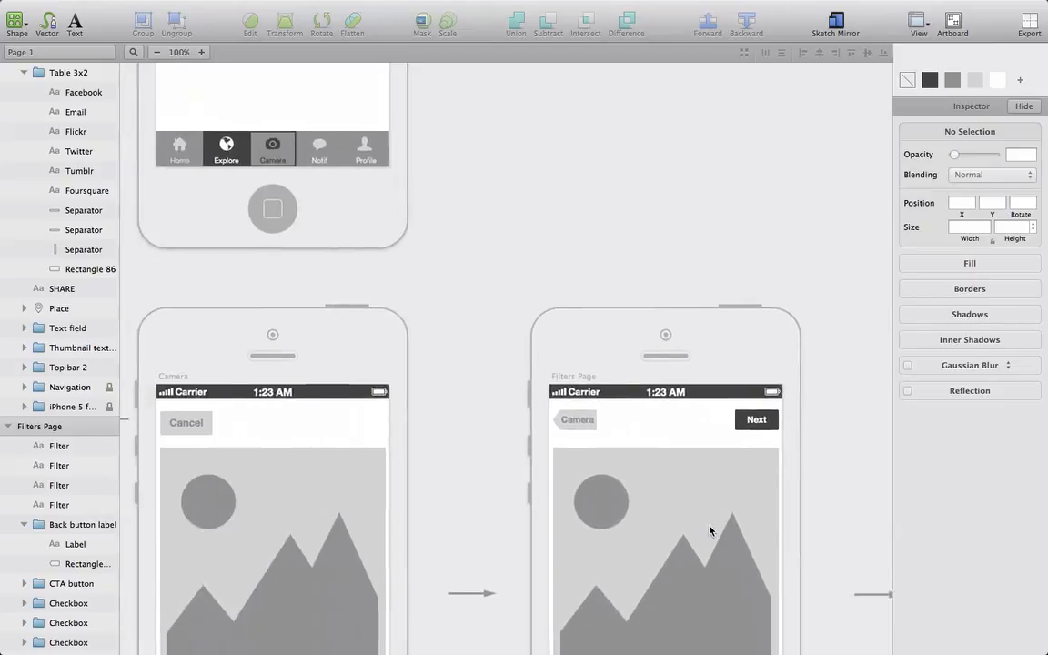
scroll(710, 531, left, 10)
scroll(709, 530, up, 7)
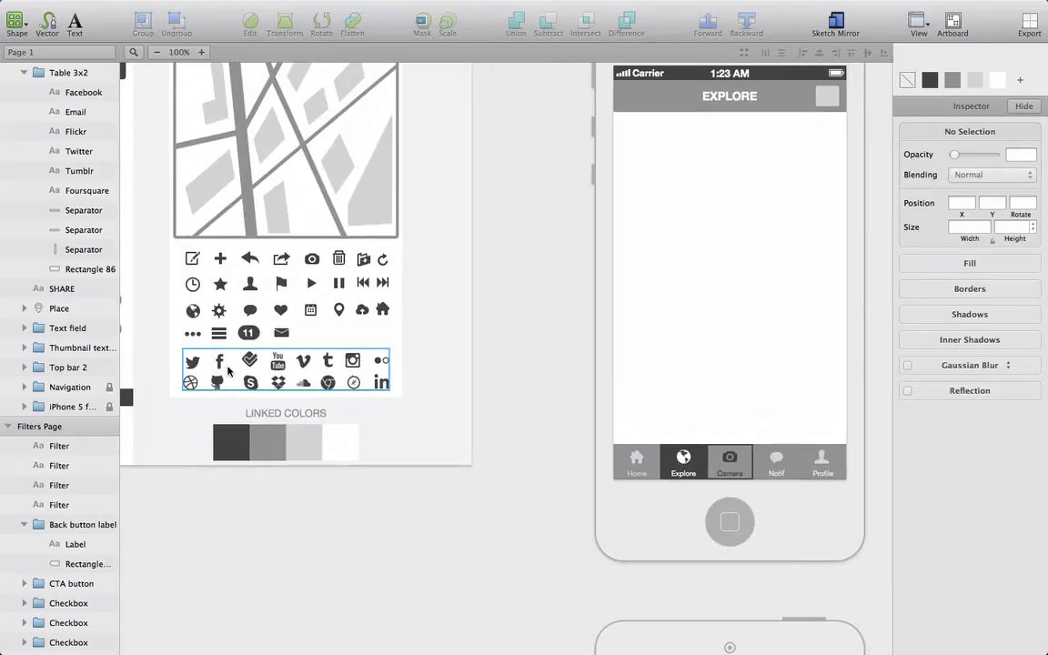
double_click(191, 365)
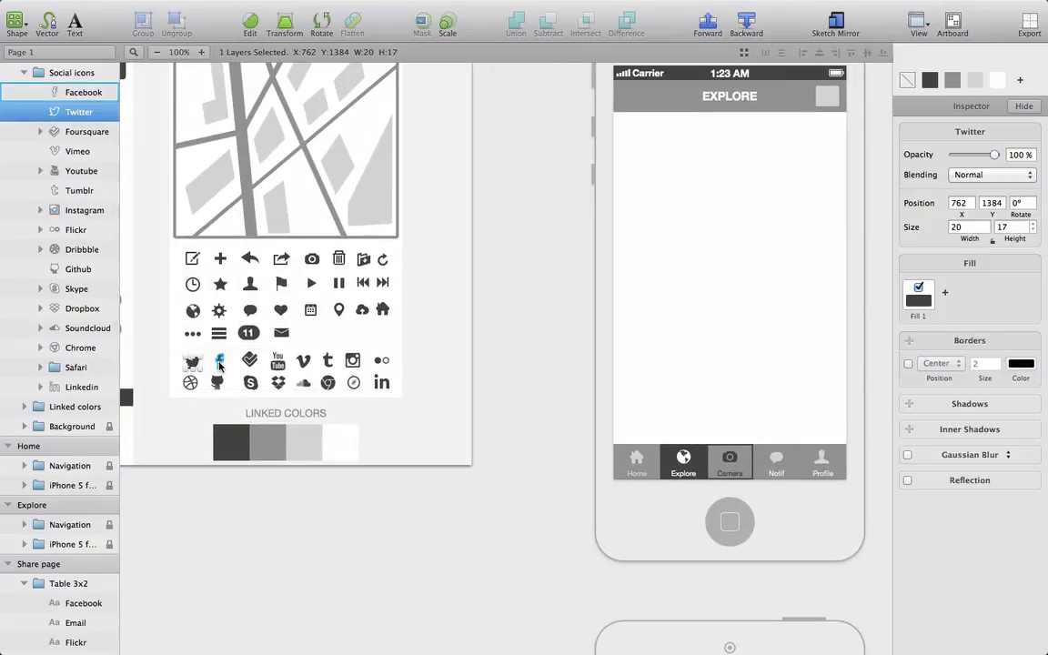
shift+click(219, 364)
shift+click(248, 364)
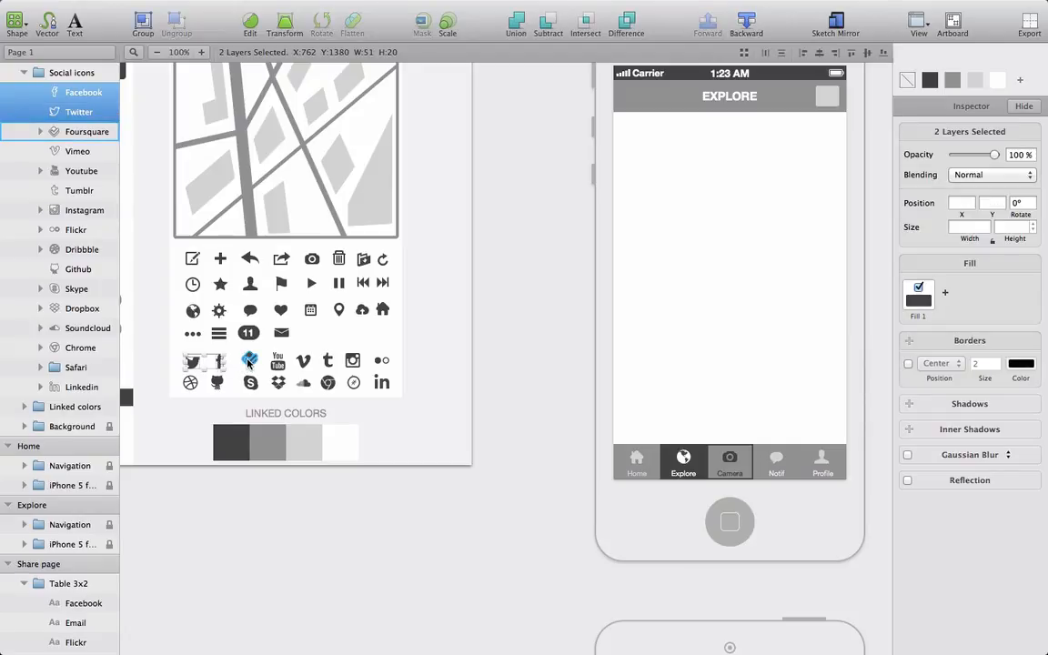
shift+click(327, 362)
shift+click(377, 365)
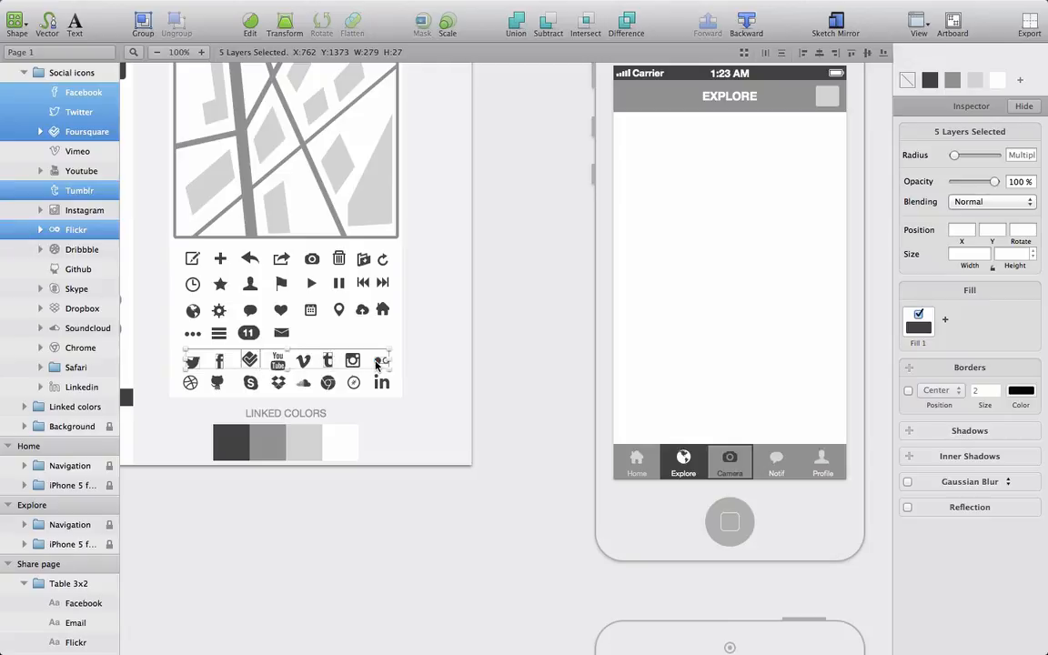
- Paste the five social icons onto the Share page artboard, just below the table
click(410, 510)
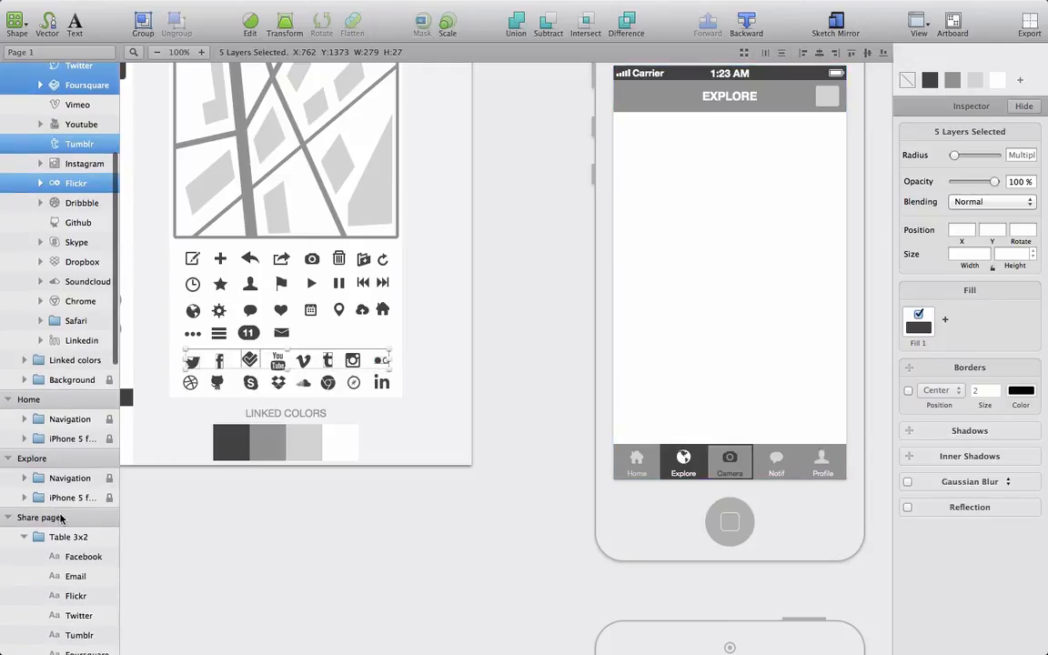
scroll(409, 511, down, 5)
scroll(409, 510, right, 5)
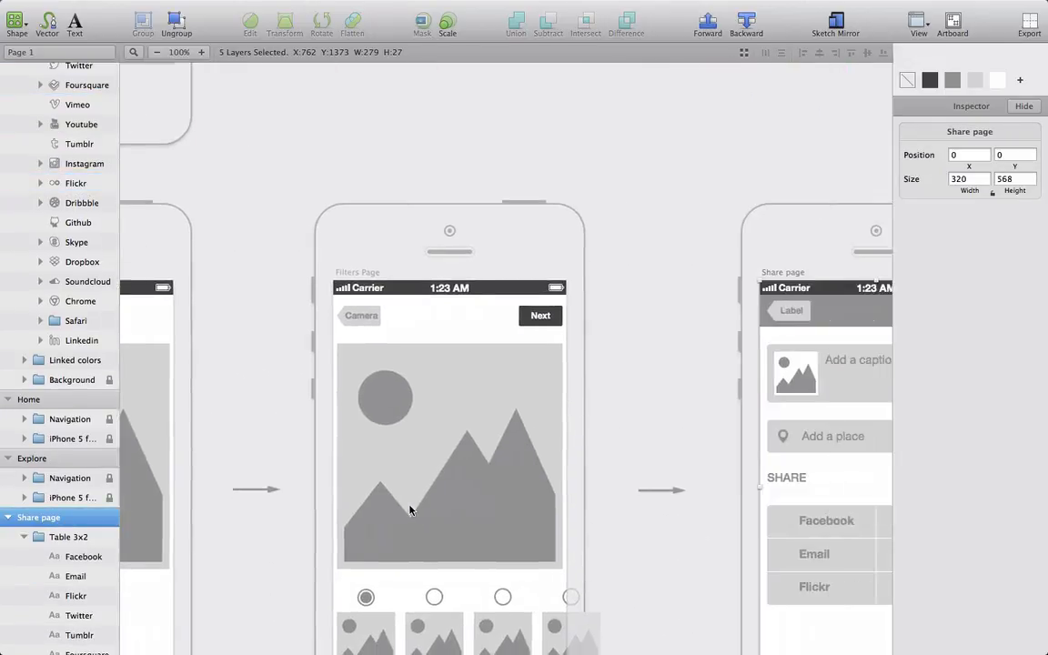
scroll(409, 510, down, 3)
scroll(409, 510, right, 2)
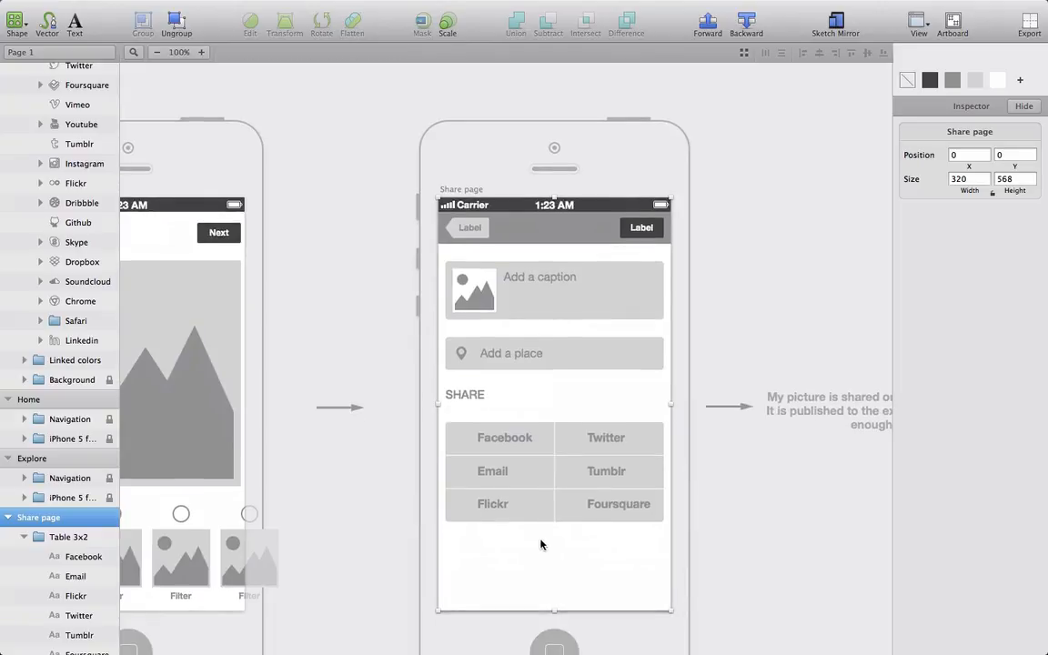
right_click(542, 544)
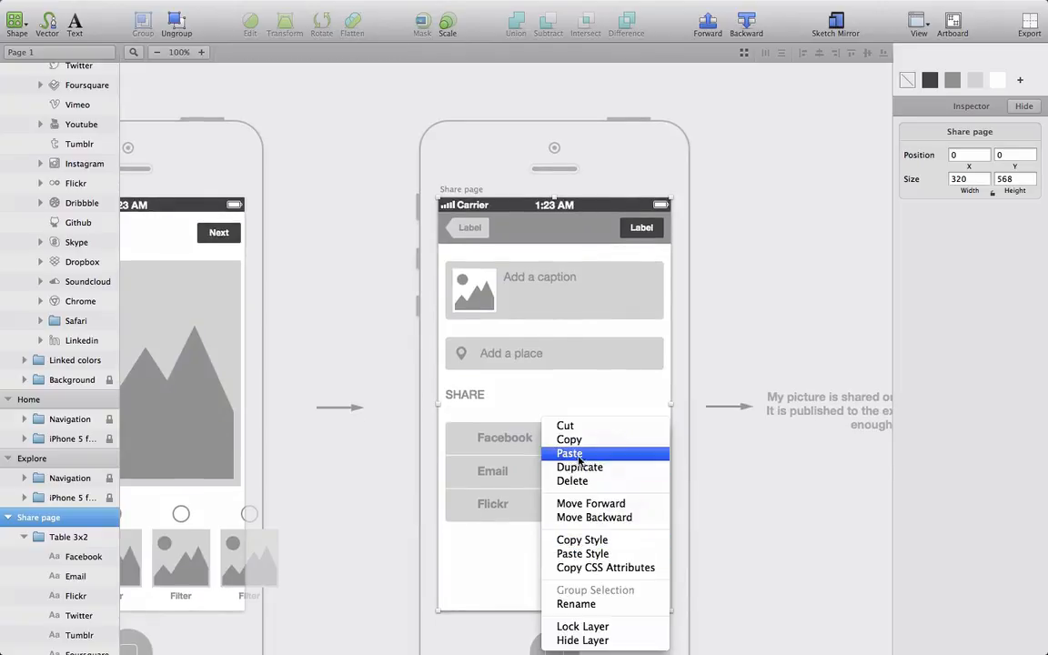
click(580, 454)
click(598, 591)
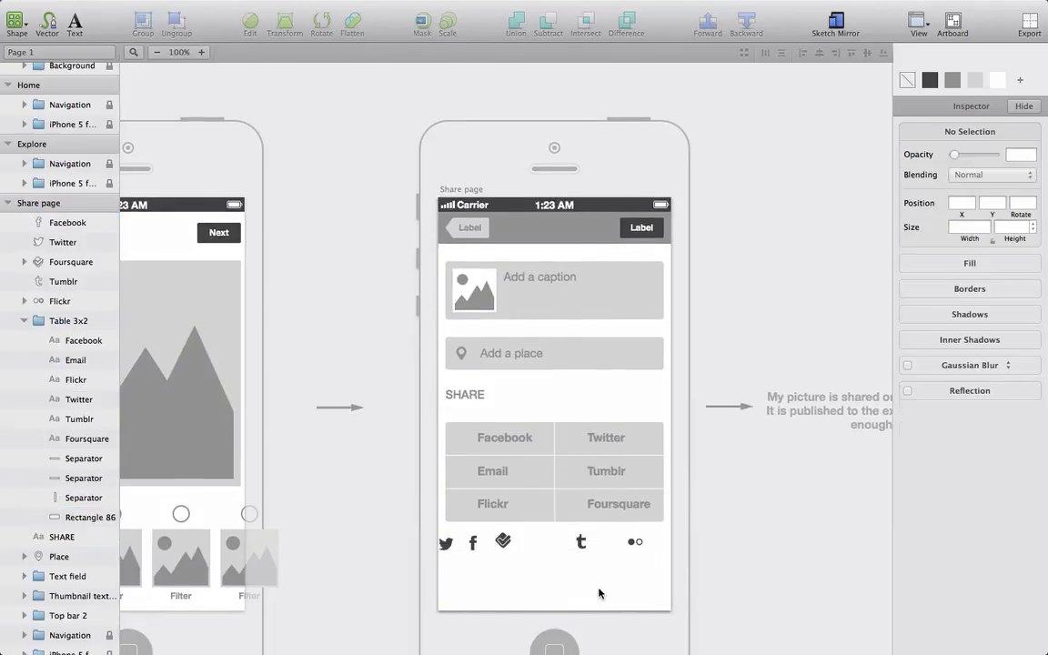
- Place the Facebook, Twitter, Tumblr, Flickr and Foursquare icons in the table, each in front of its matching label
drag(472, 543, 457, 438)
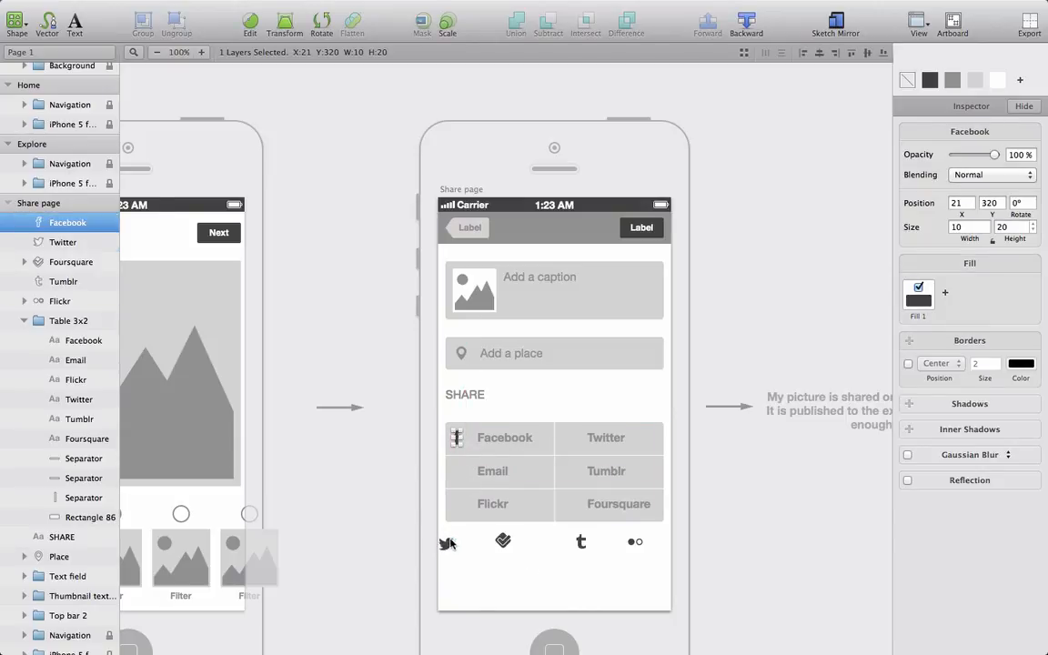
drag(443, 544, 573, 440)
drag(580, 542, 574, 473)
click(634, 542)
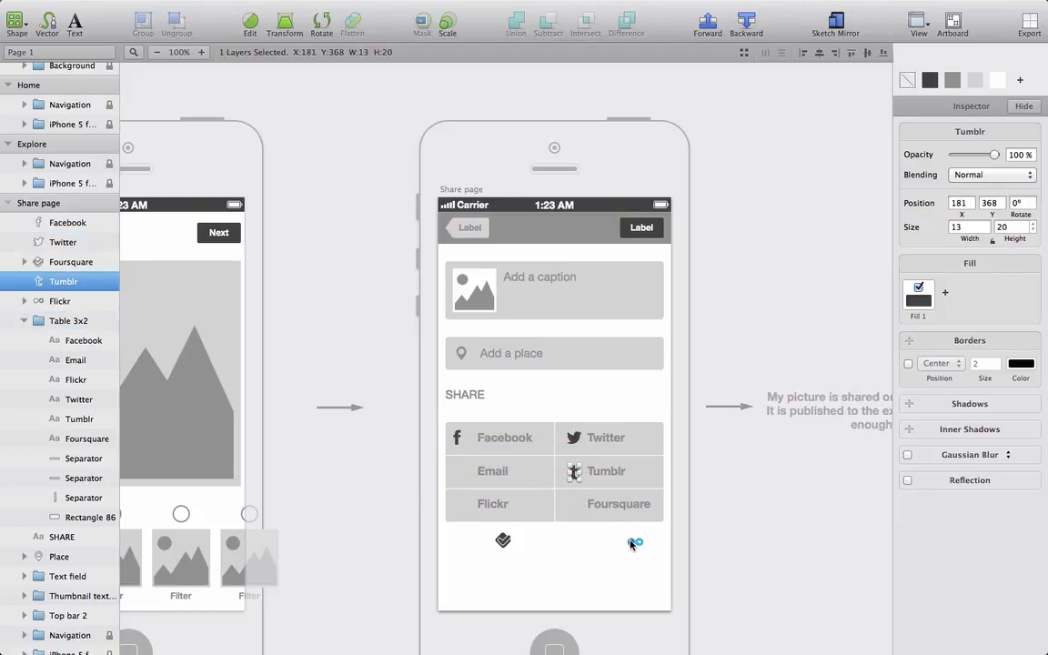
drag(634, 542, 459, 506)
drag(503, 540, 574, 502)
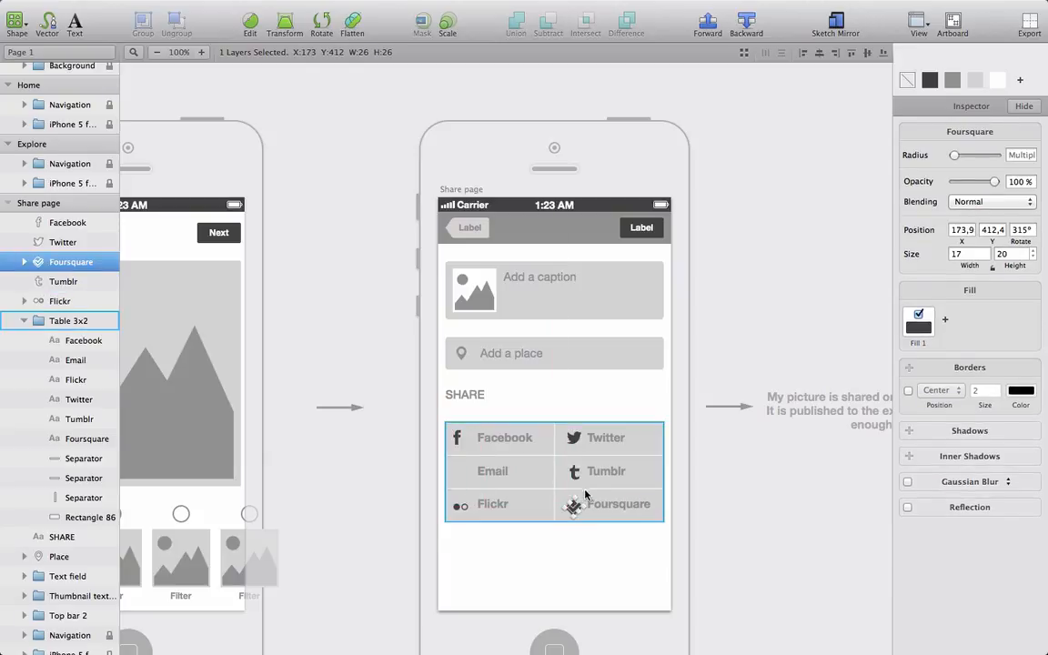
- Nudge the Twitter, Tumblr and Foursquare icons slightly left together, away from their labels
shift+click(574, 474)
shift+click(574, 440)
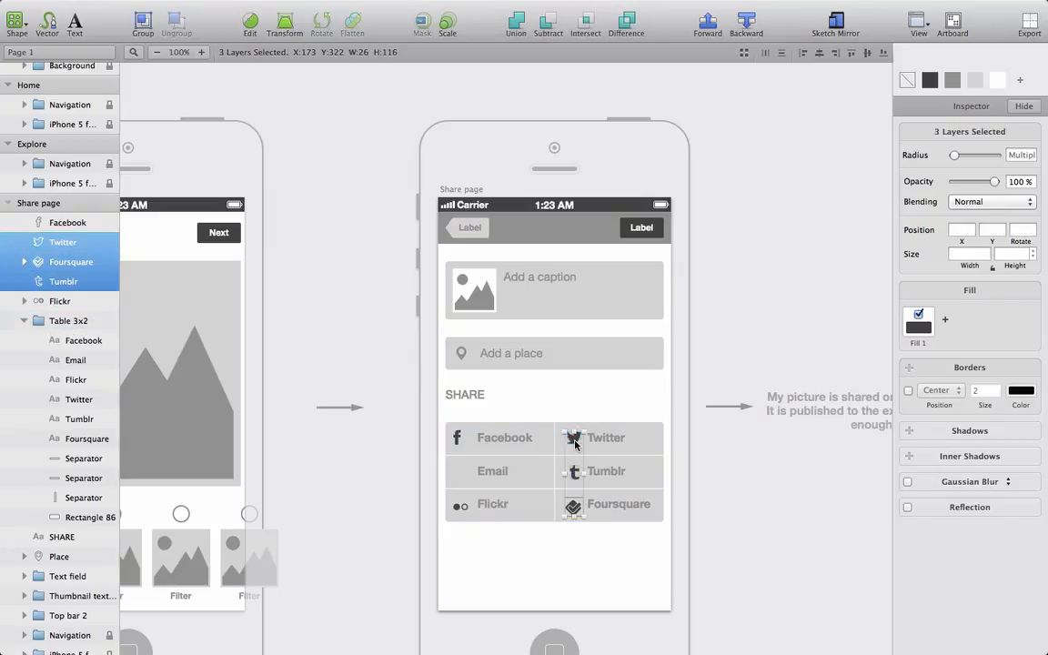
key(Left)
key(Left)
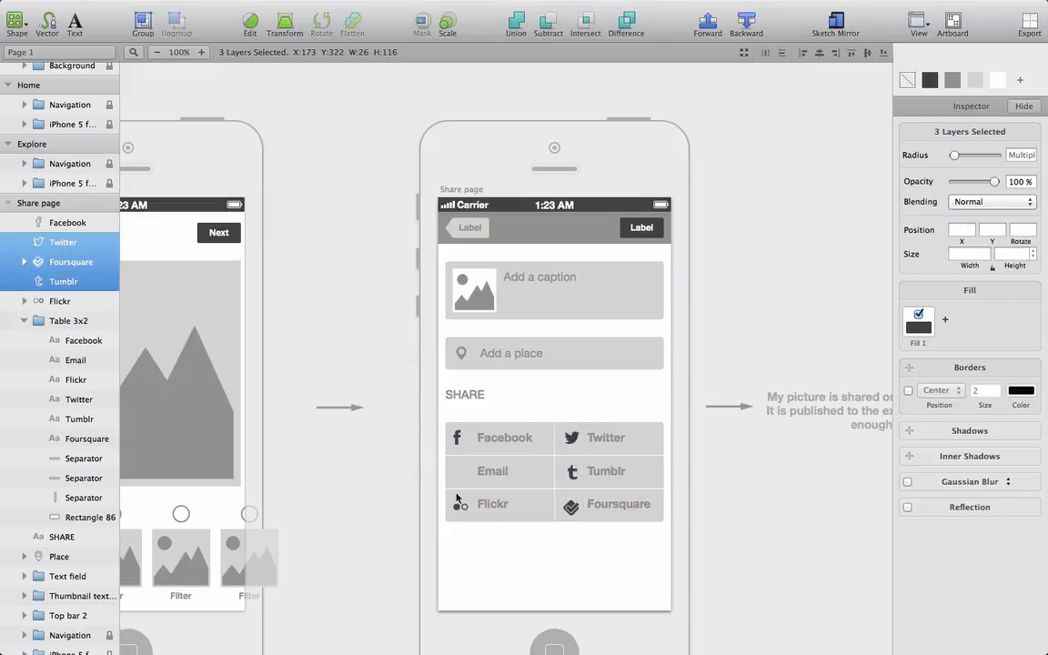
- Move the Facebook icon slightly right so it lines up better with the Flickr icon in its column
click(457, 438)
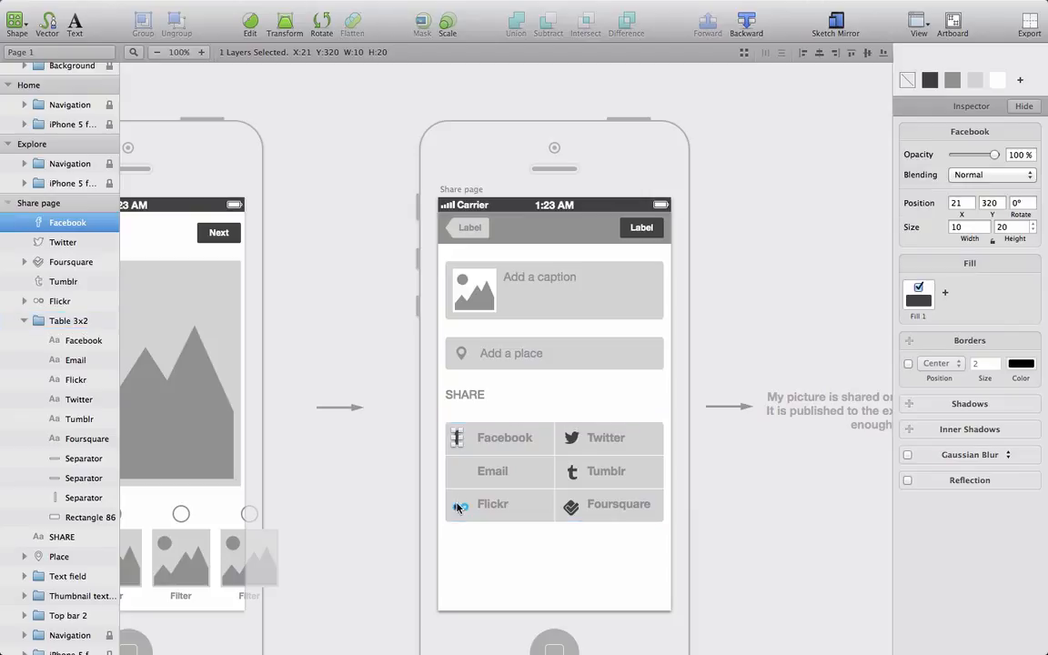
drag(456, 438, 460, 437)
click(492, 597)
- Copy the Email envelope icon from the UI kit's icon set
scroll(334, 453, left, 10)
scroll(334, 452, up, 6)
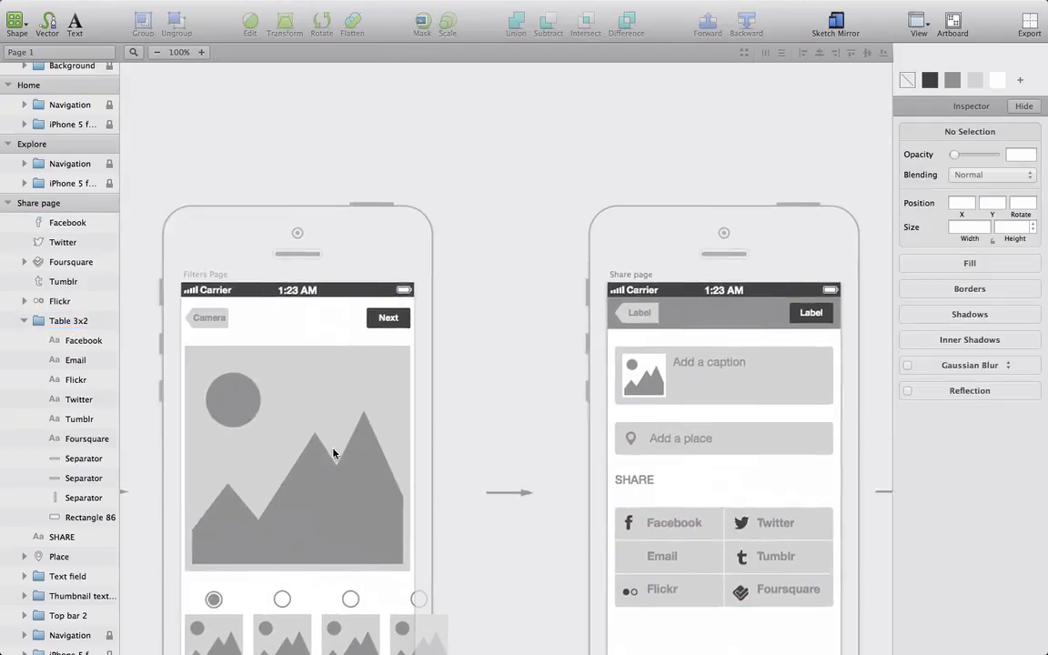
scroll(333, 453, left, 10)
scroll(333, 453, up, 4)
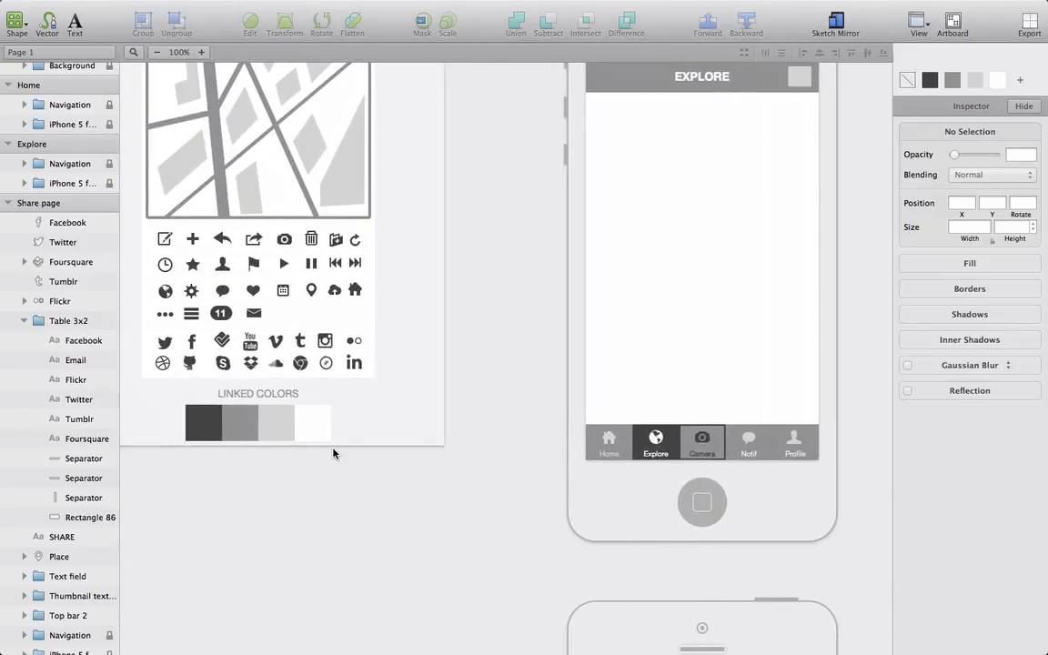
click(253, 313)
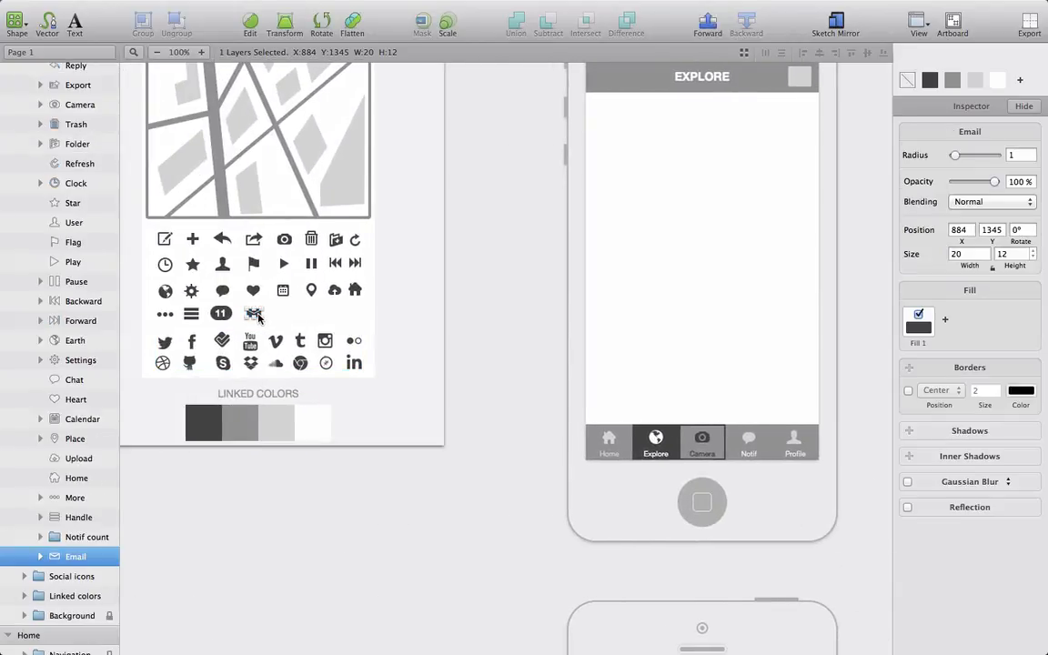
- Paste the Email icon onto the Share page in front of the table's Email label, at X 21, Y 370
scroll(31, 540, down, 10)
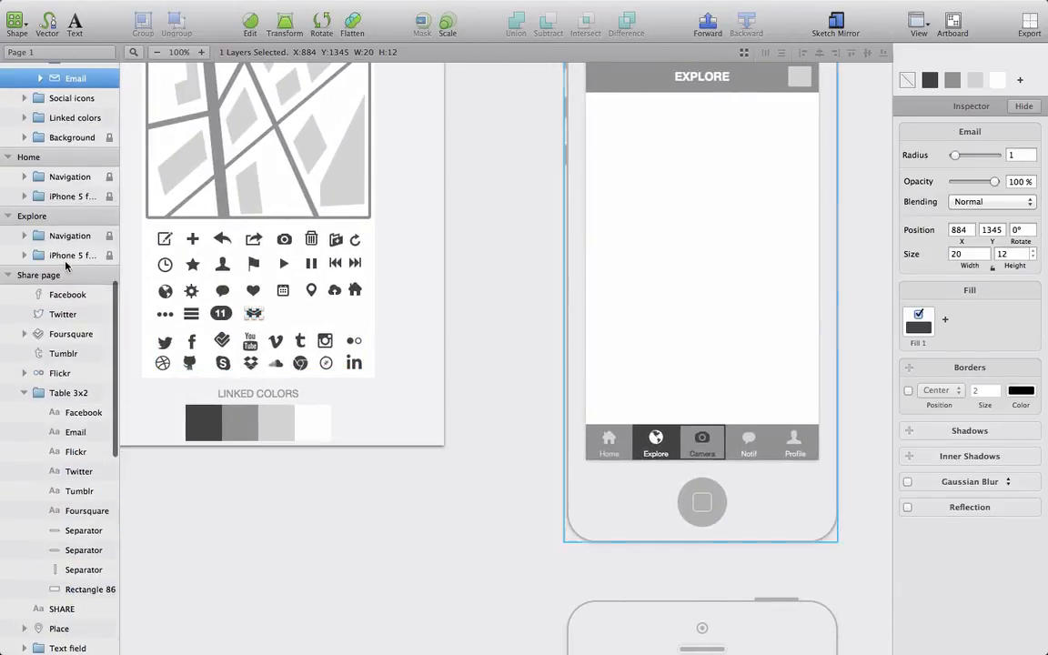
click(64, 275)
scroll(452, 354, down, 10)
scroll(452, 355, right, 5)
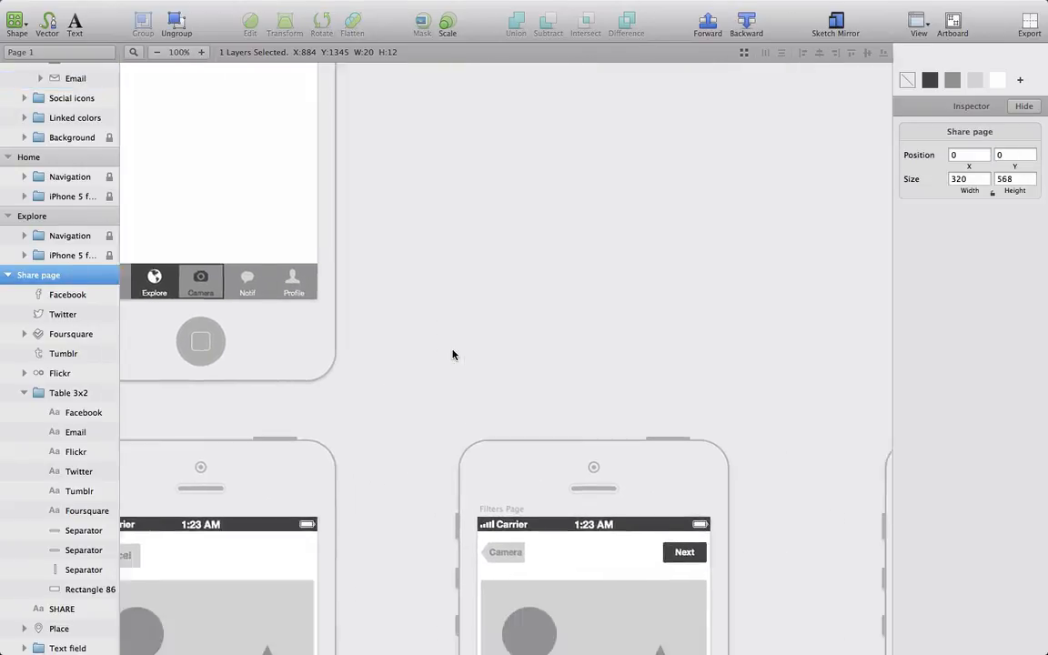
scroll(452, 355, down, 5)
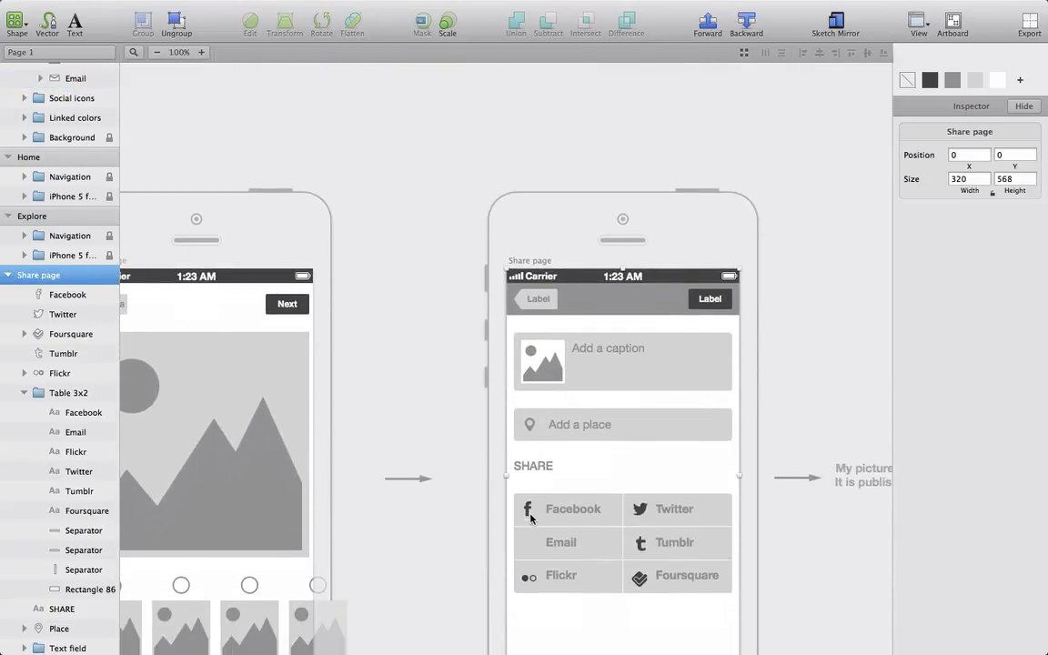
right_click(529, 544)
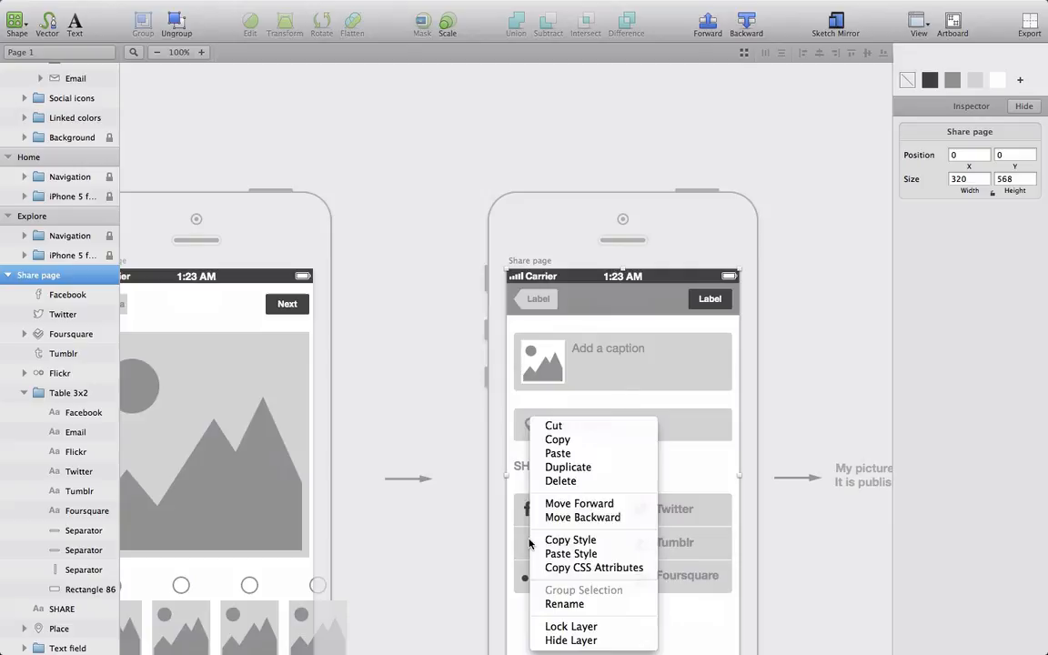
click(557, 454)
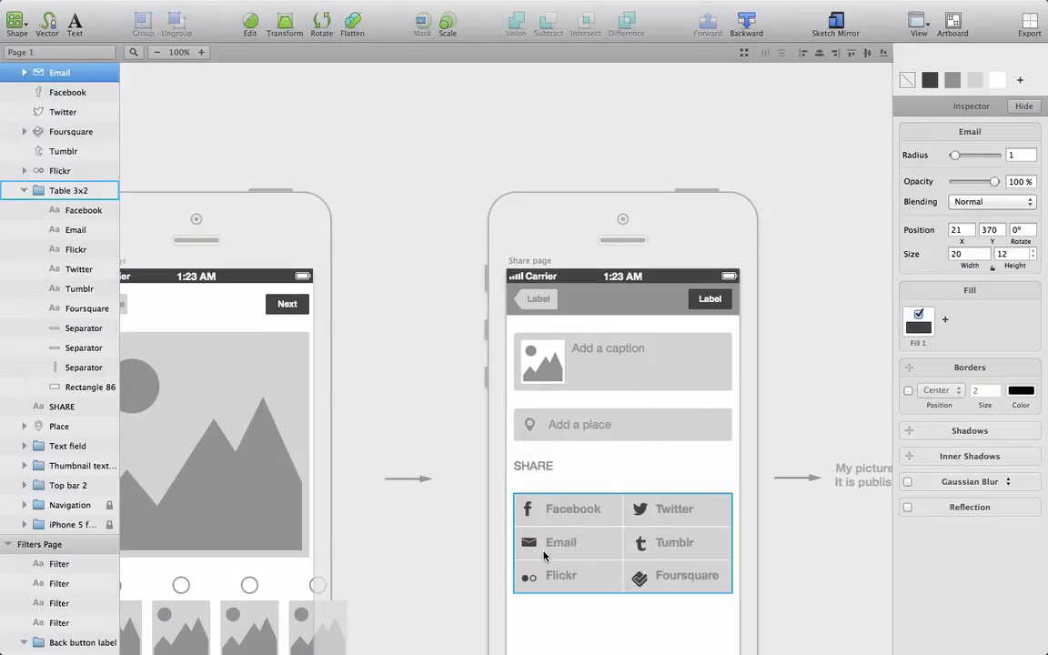
- Recolour all six social network icons in the Share page's table with the medium grey swatch
key(alt)
scroll(662, 634, down, 1)
click(662, 634)
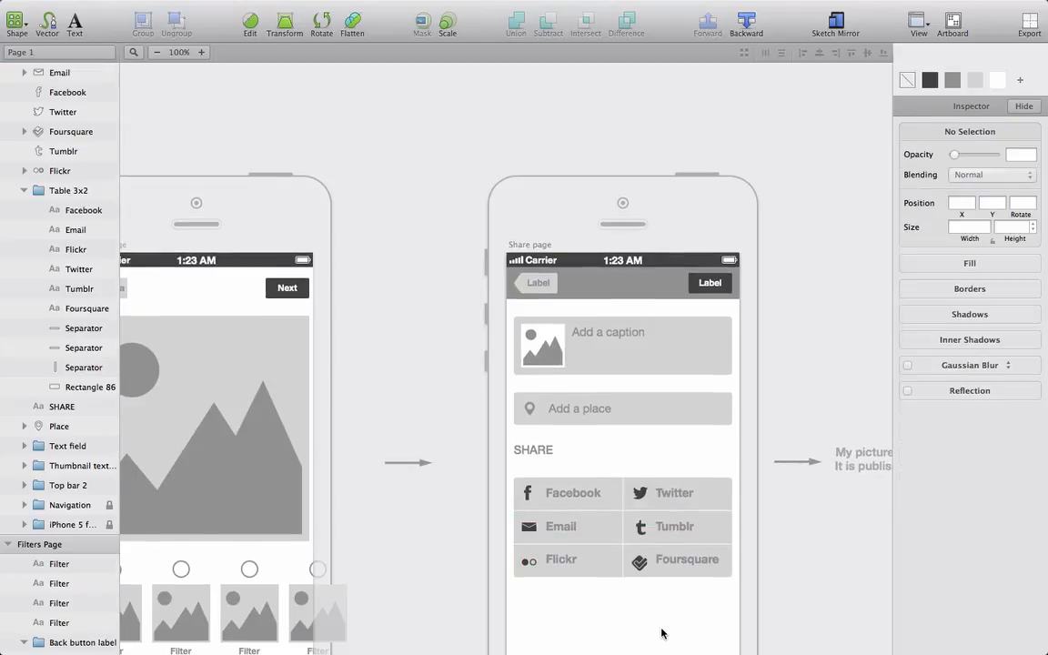
click(641, 564)
shift+click(640, 527)
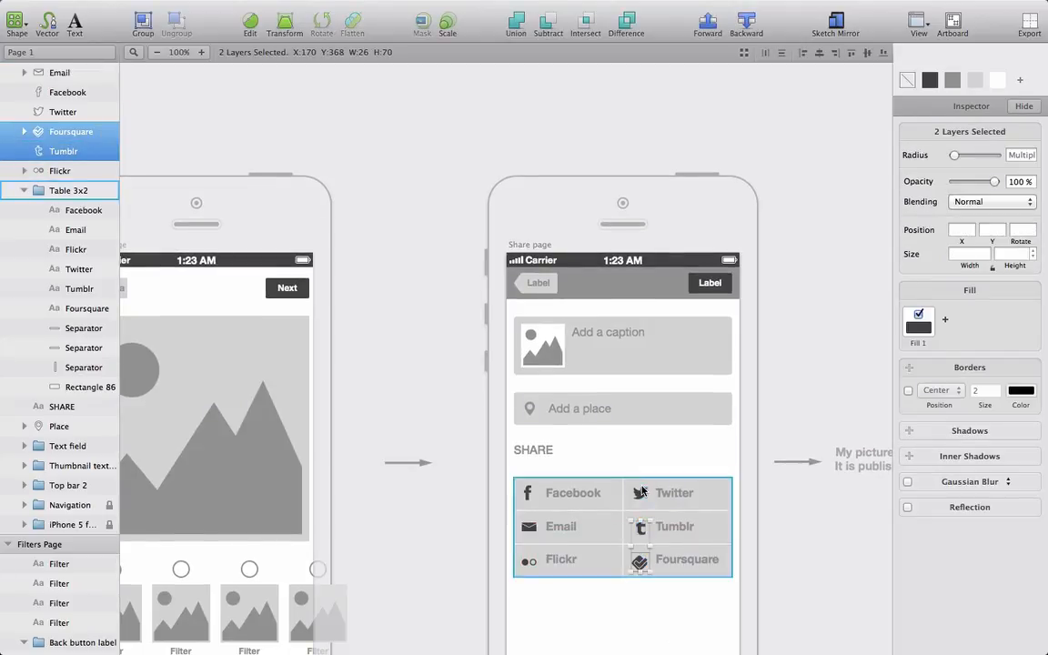
shift+click(642, 492)
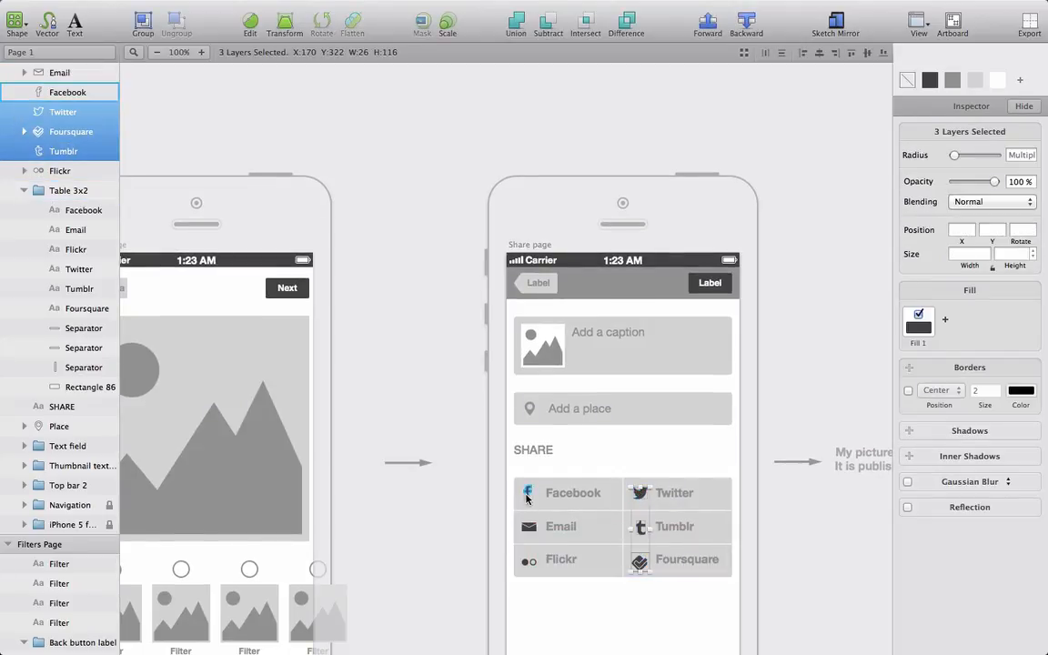
shift+click(526, 497)
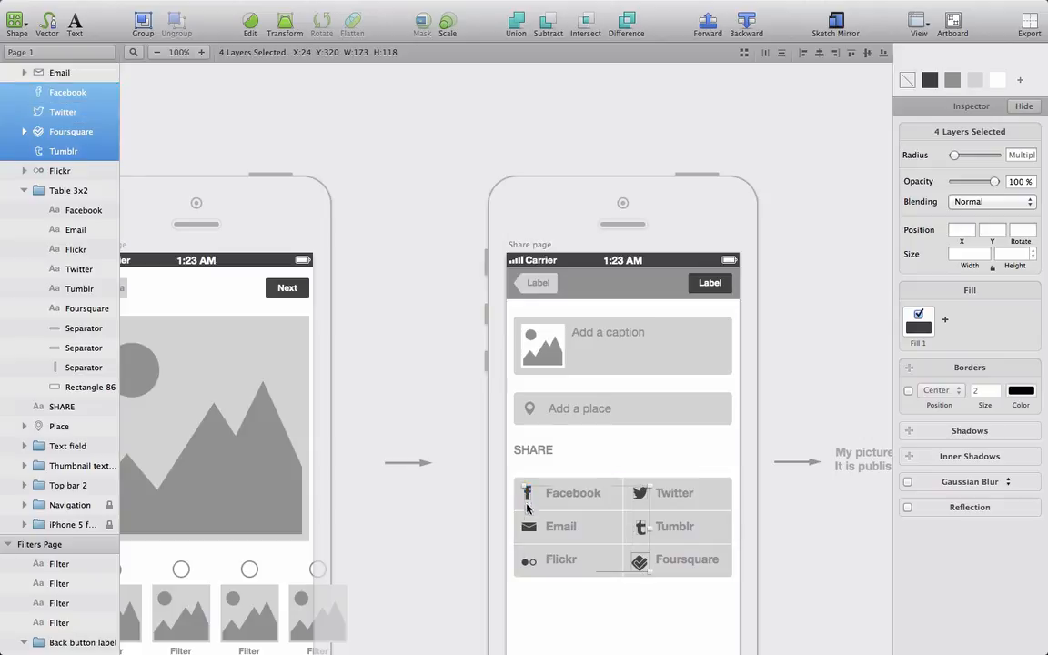
shift+click(524, 565)
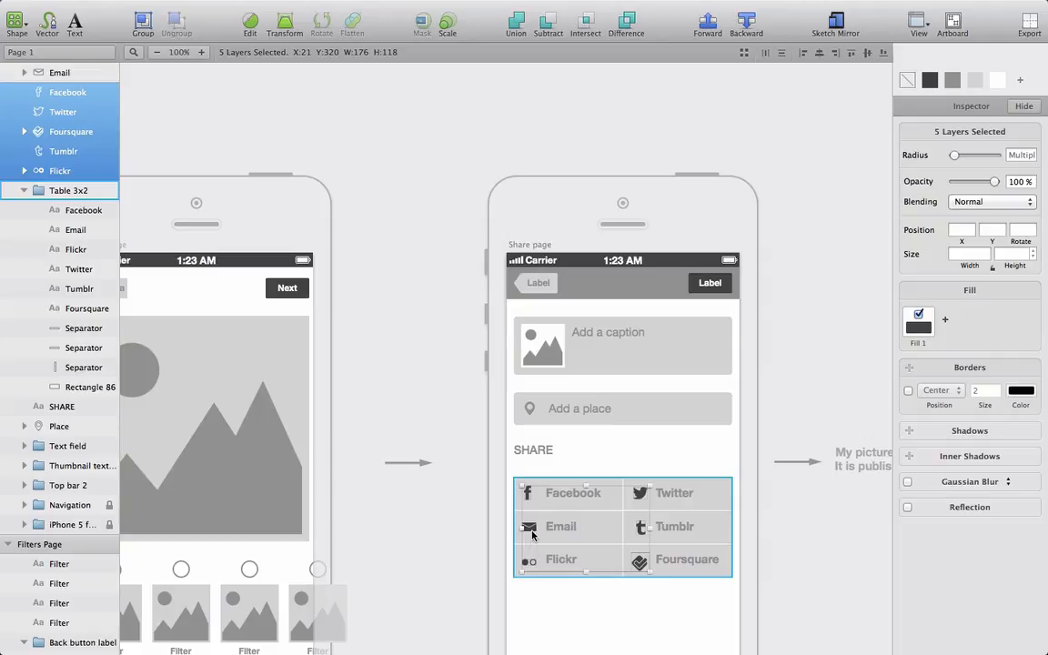
shift+click(531, 533)
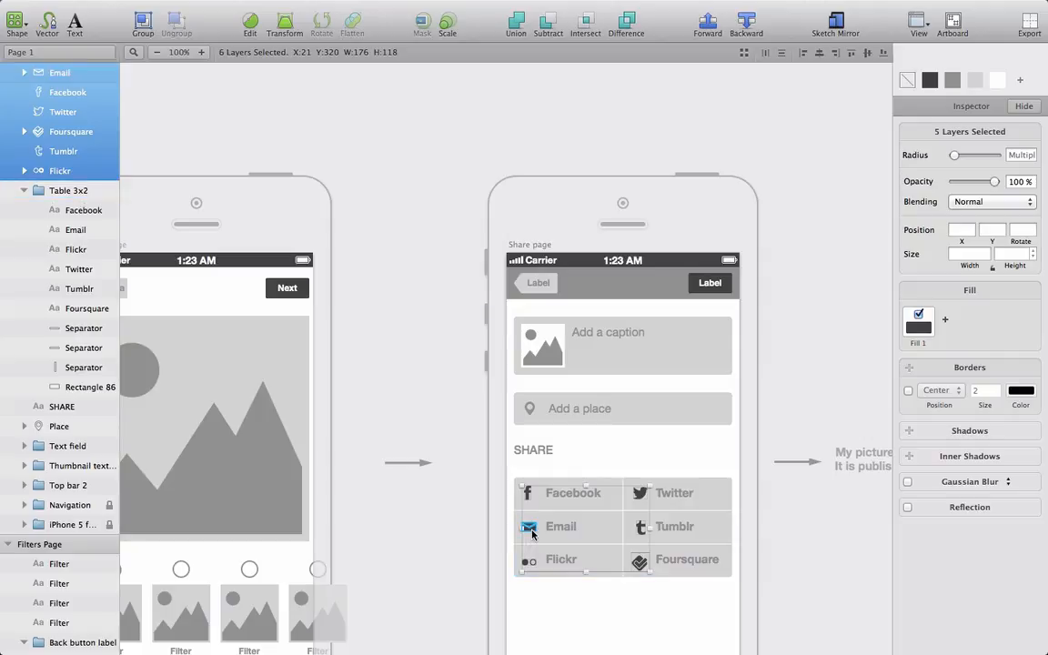
click(953, 81)
scroll(777, 423, down, 1)
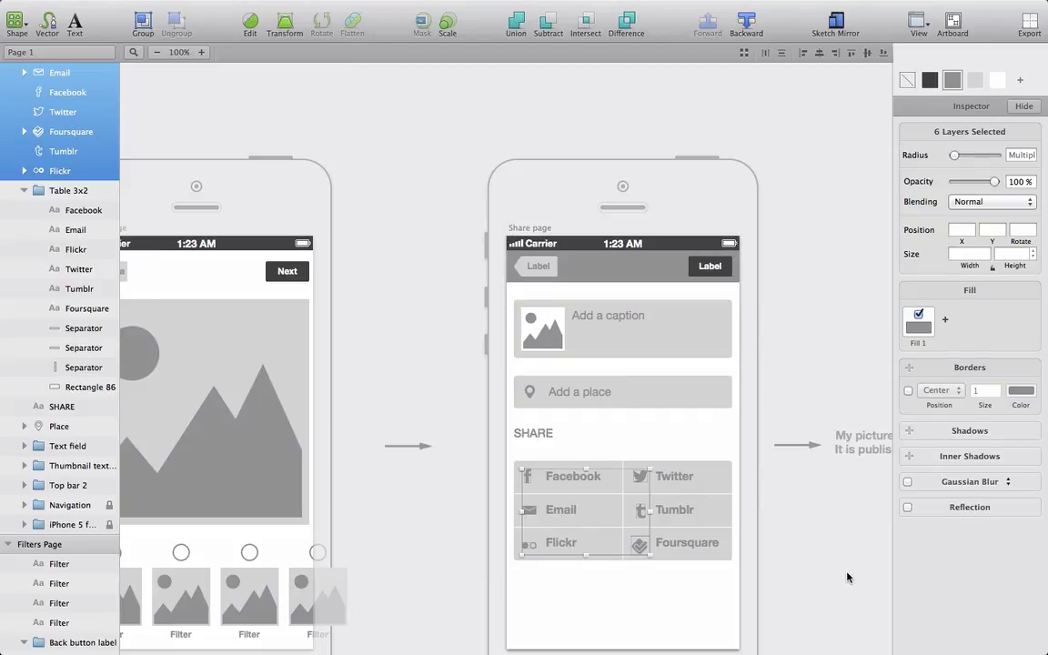
click(816, 573)
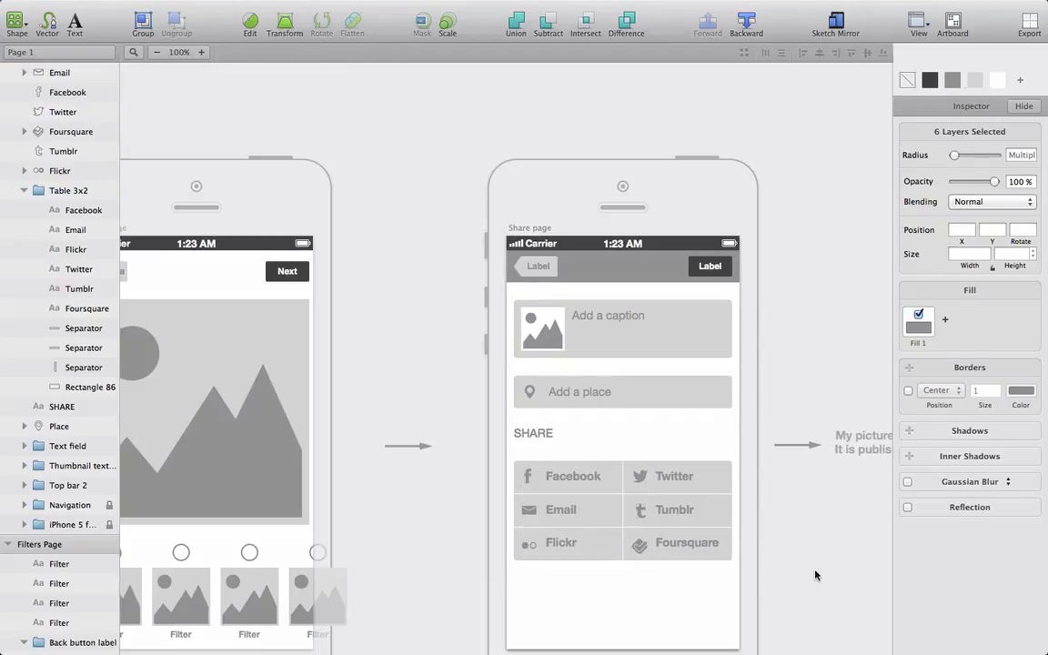
- Highlight the Facebook entry by giving its label and icon the dark grey swatch
double_click(572, 478)
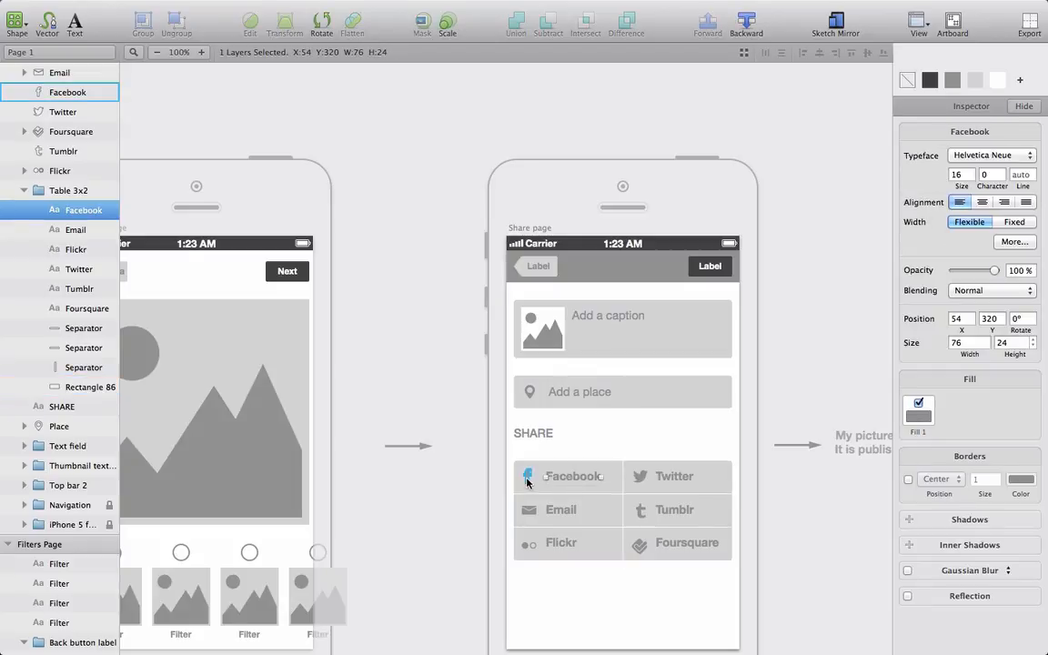
shift+click(526, 479)
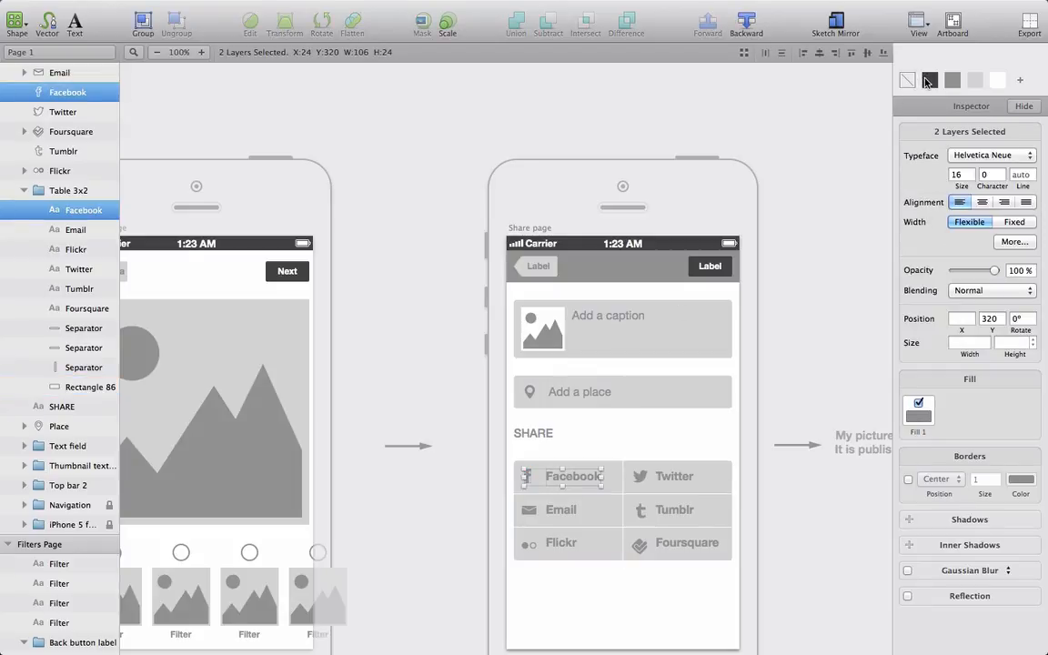
click(928, 81)
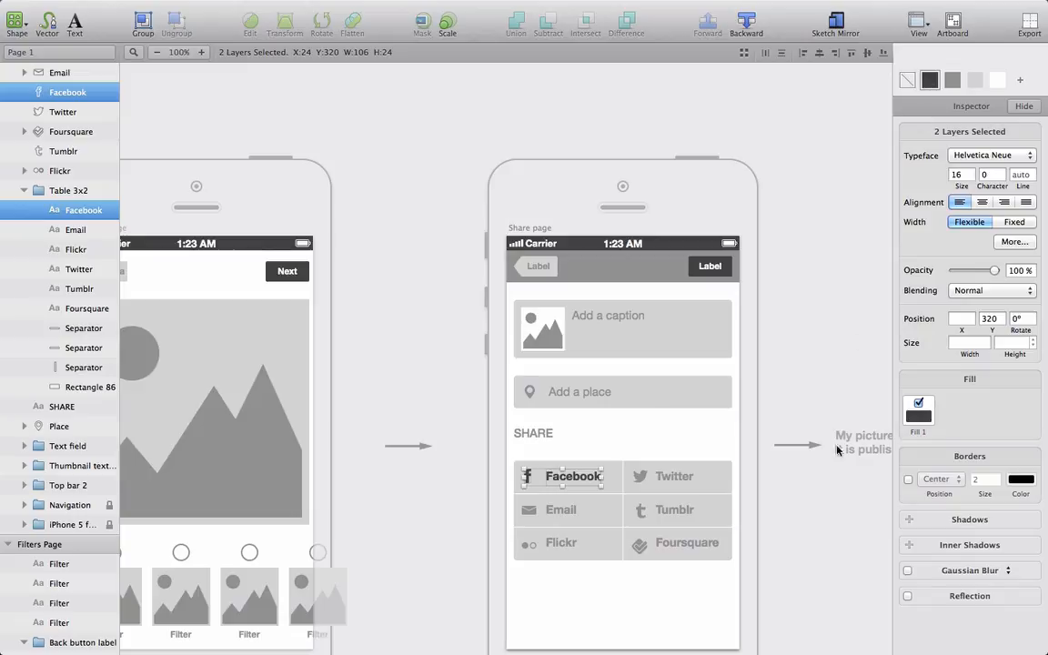
click(820, 590)
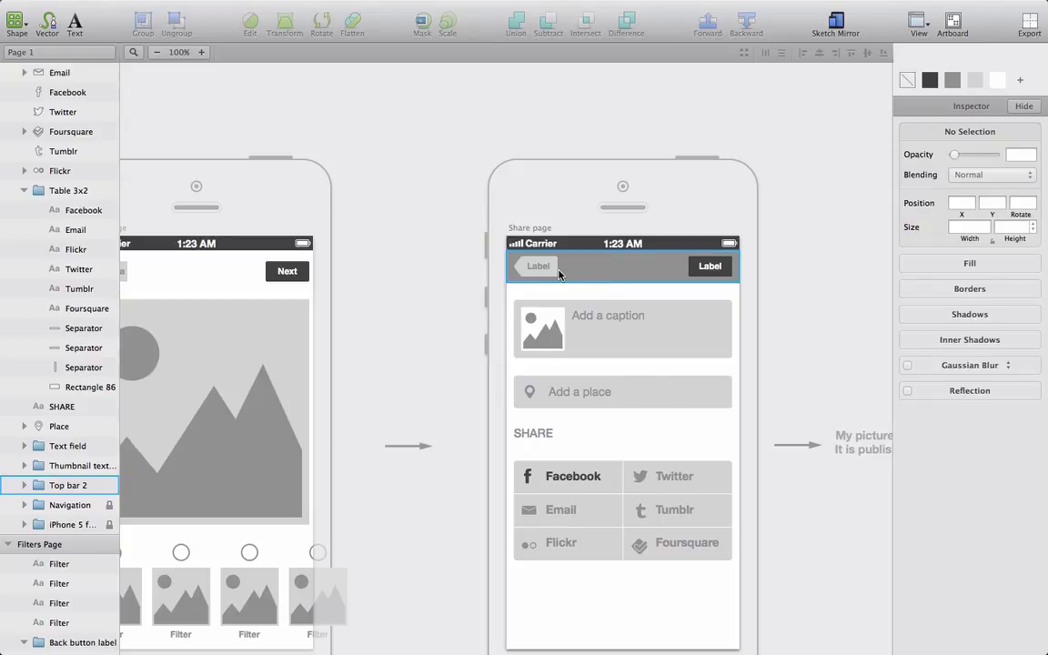
- Change the text of the dark call-to-action button in the Share page's top bar to "Share"
double_click(709, 267)
double_click(709, 267)
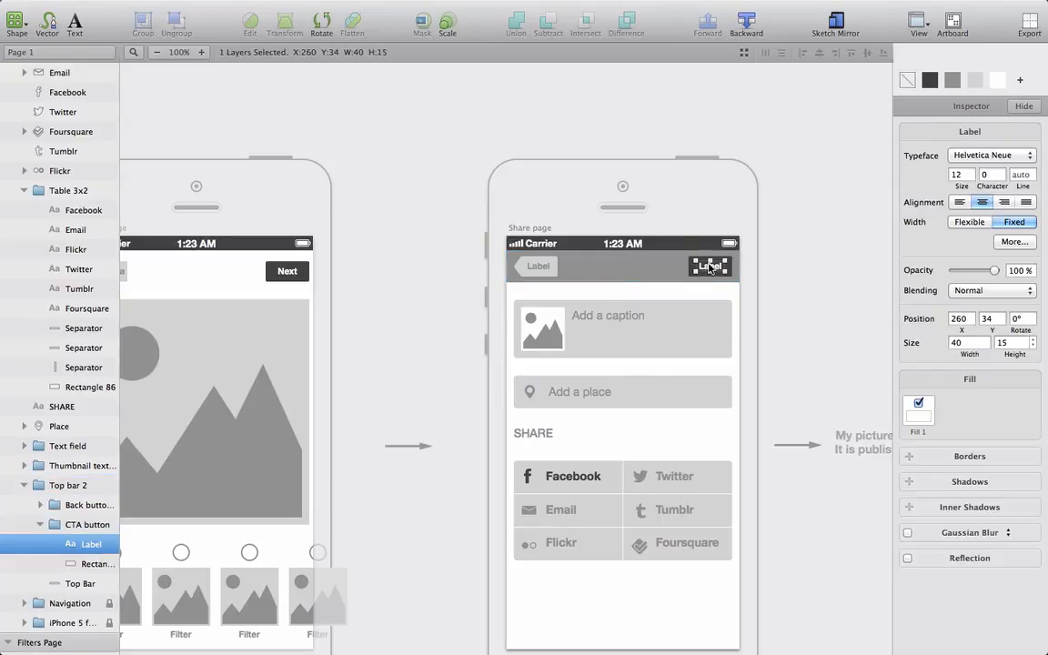
double_click(710, 265)
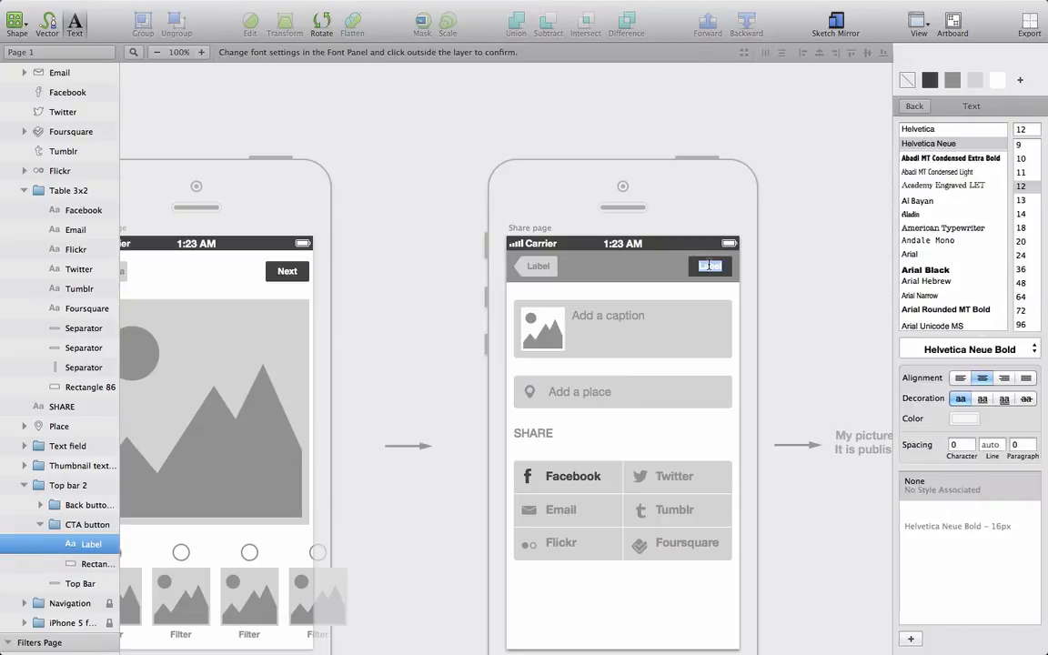
text(Share)
- Change the text of the arrow-shaped button in the Share page's top bar to "Back"
click(534, 271)
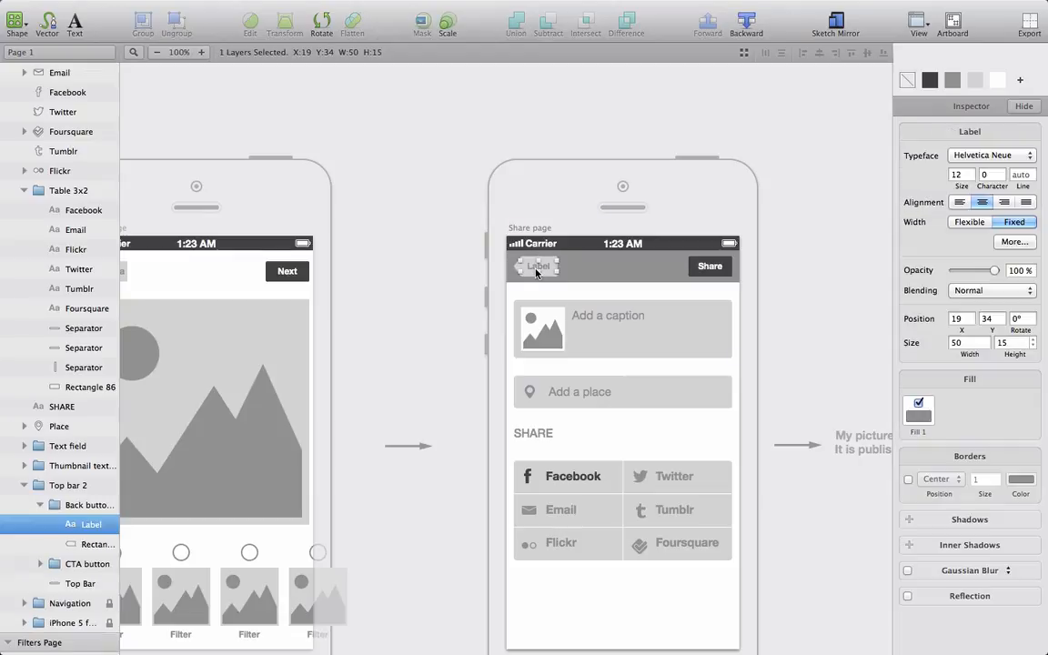
double_click(542, 267)
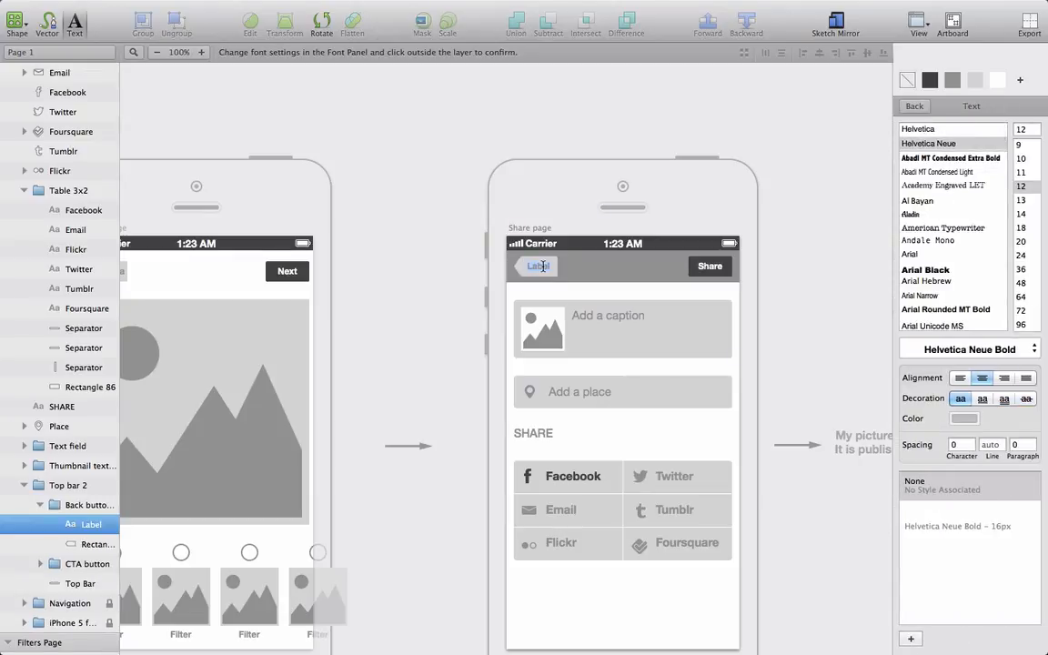
text(Back)
key(Escape)
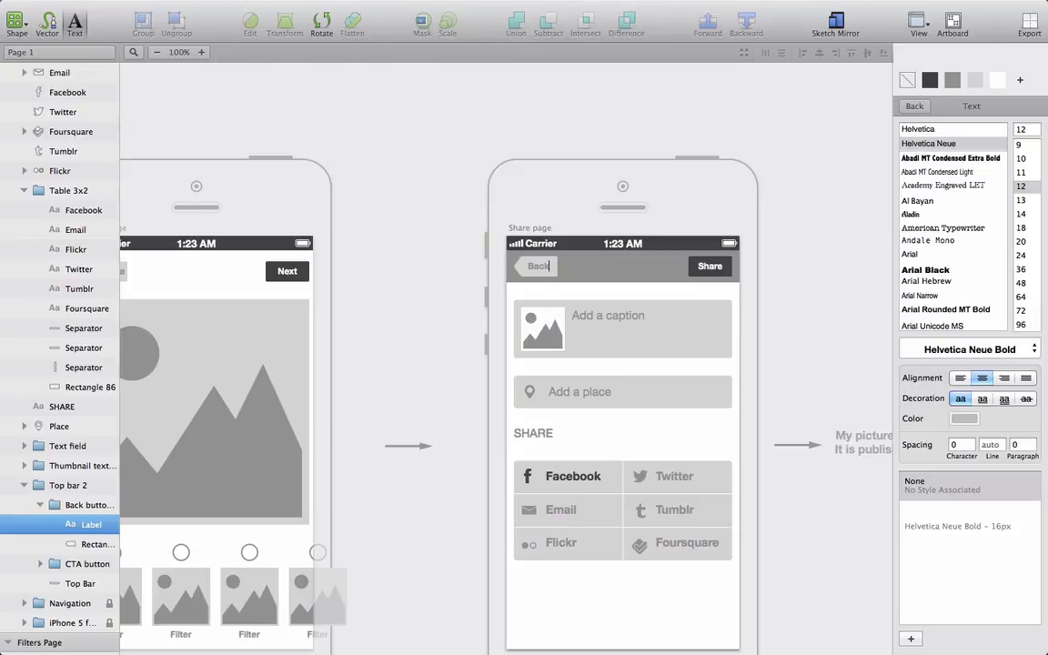
click(817, 571)
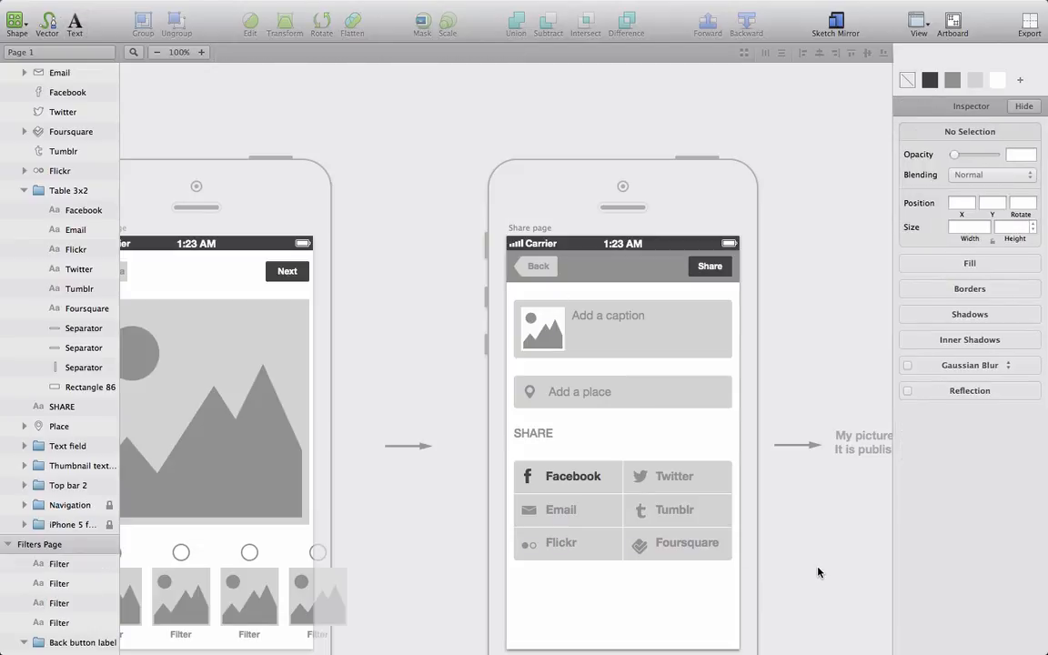
- View the Camera, Filters and Share page screens together at 50% zoom
click(157, 52)
scroll(356, 227, left, 5)
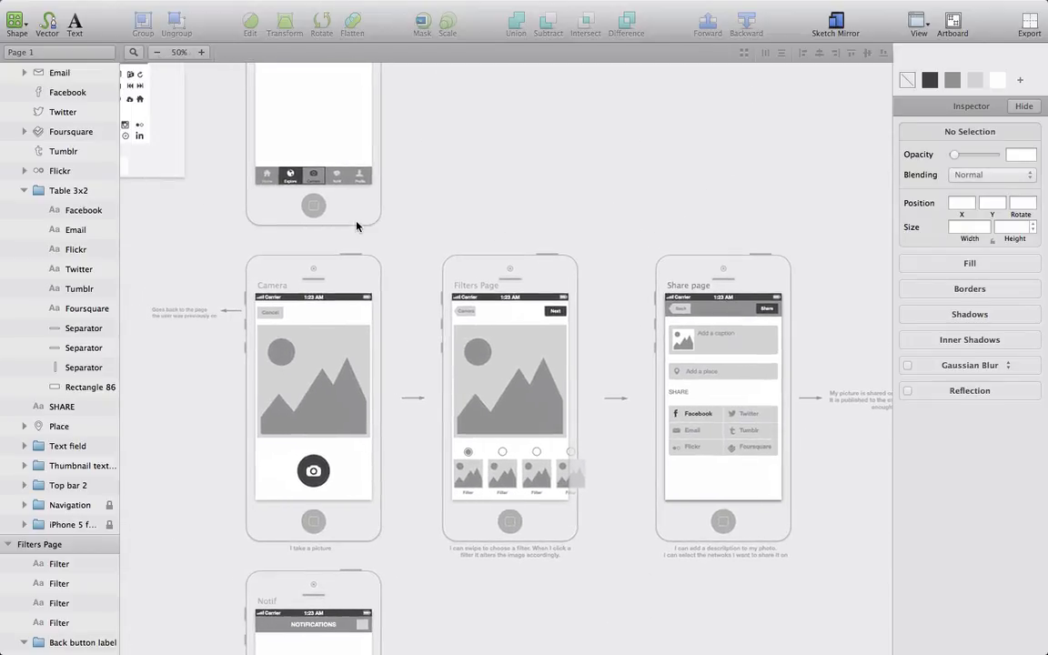